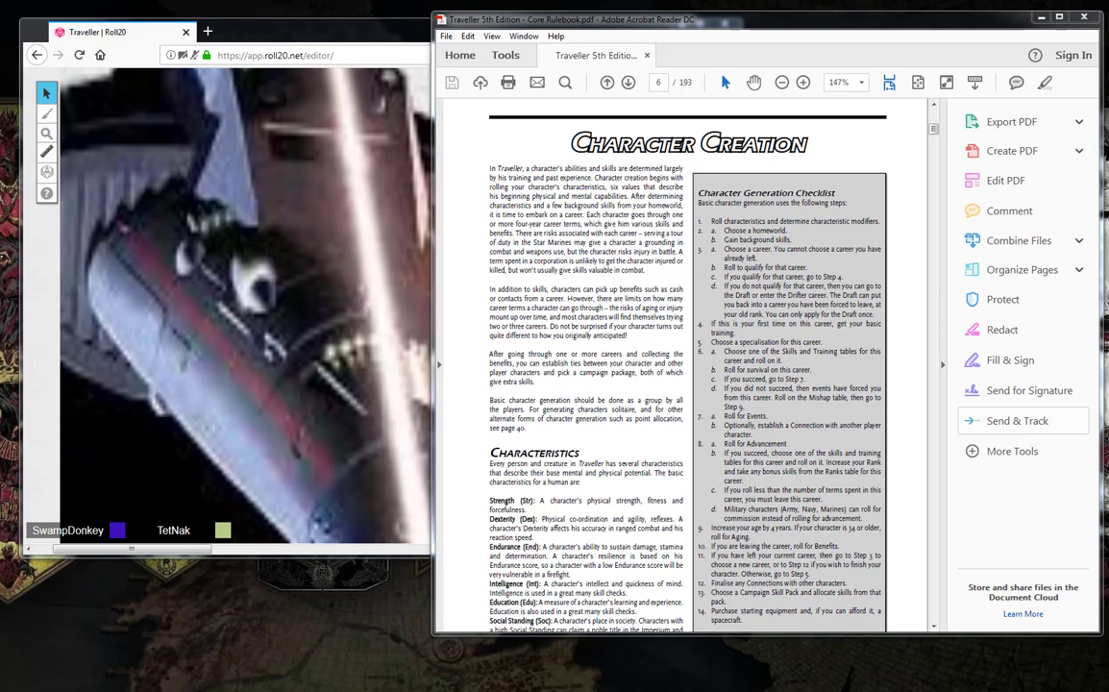
# Switch to the Roll20 browser window and open the Tet's Guy character from the journal
pyautogui.click(324, 42)
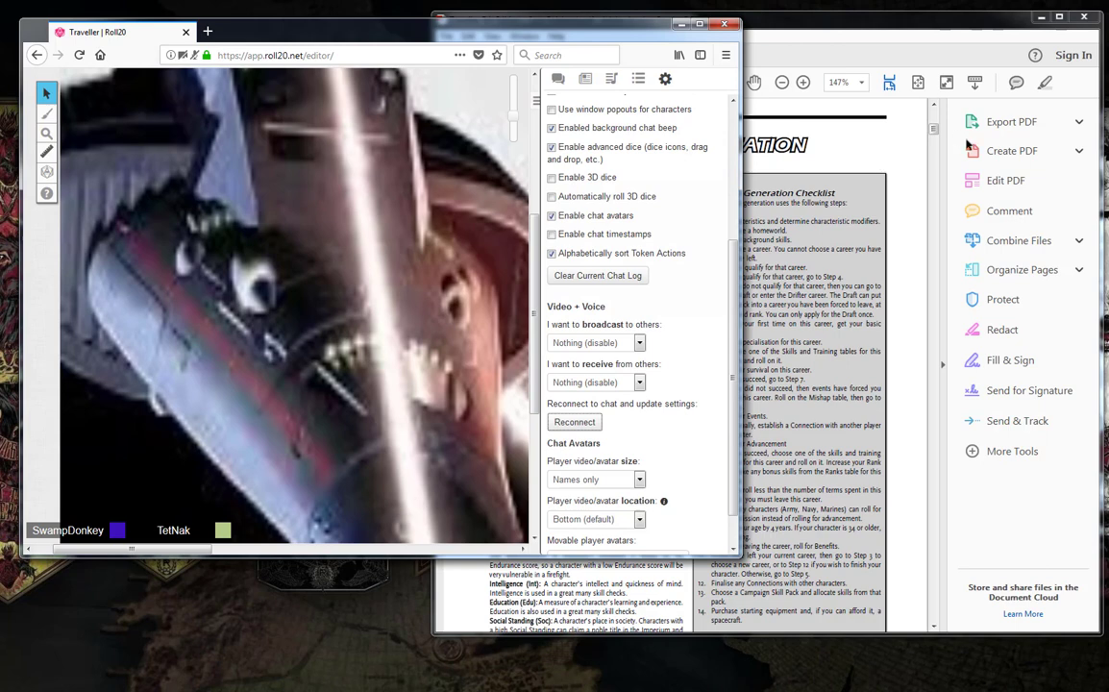
pyautogui.scroll(5, 668, 181)
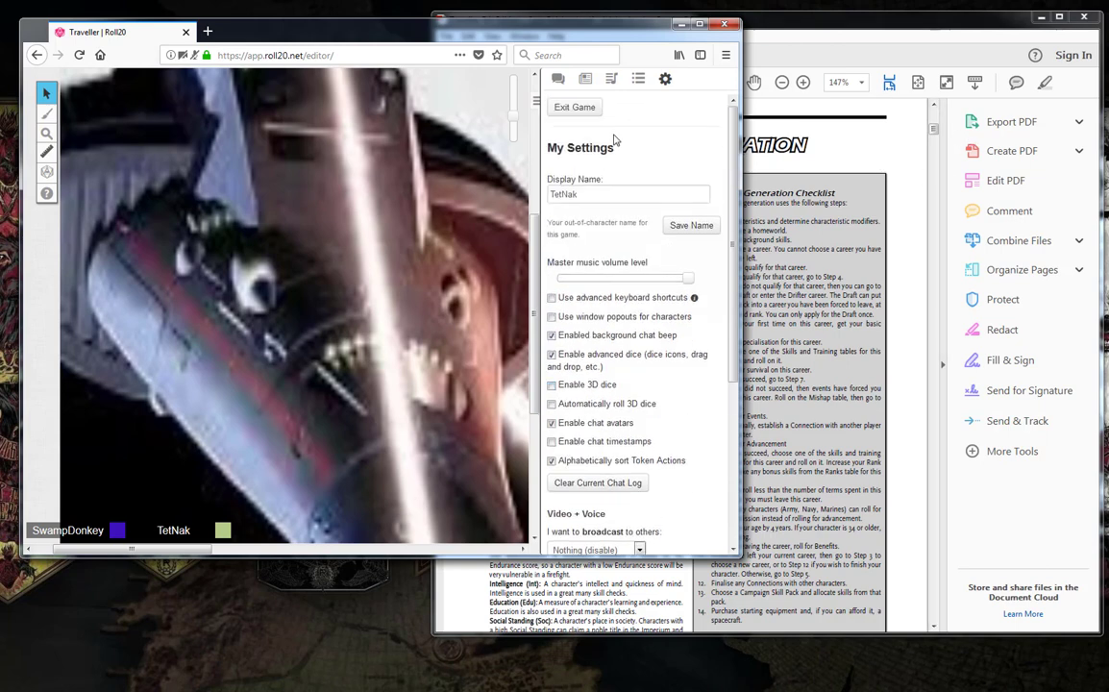
pyautogui.click(584, 78)
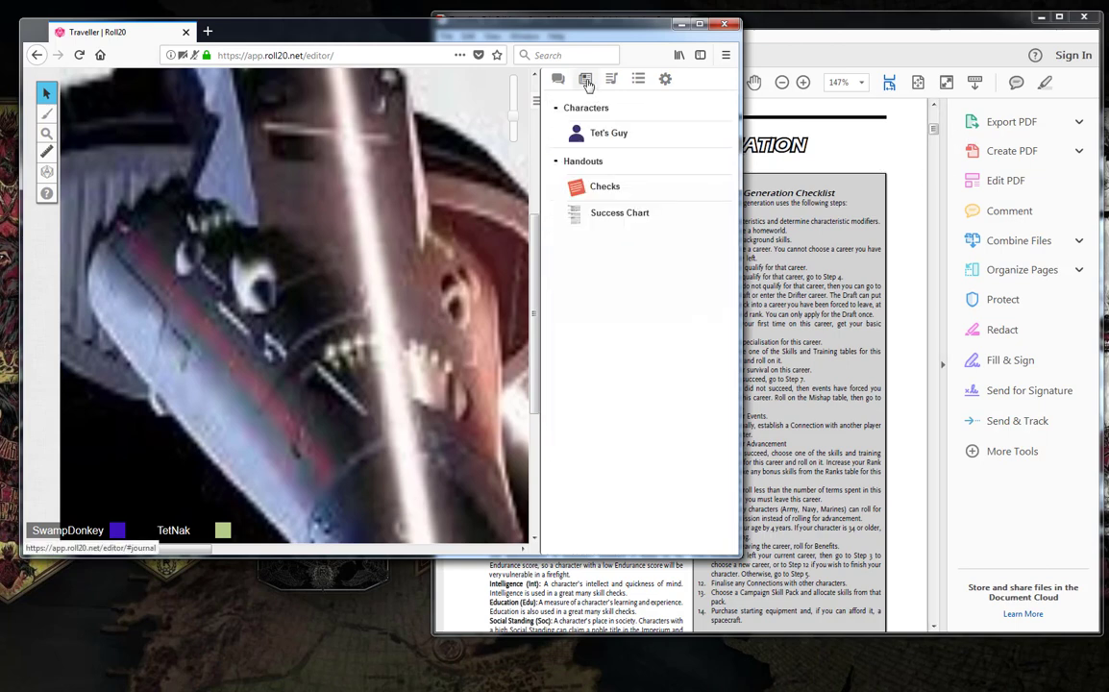
pyautogui.click(609, 134)
pyautogui.moveTo(322, 118); pyautogui.dragTo(284, 113)
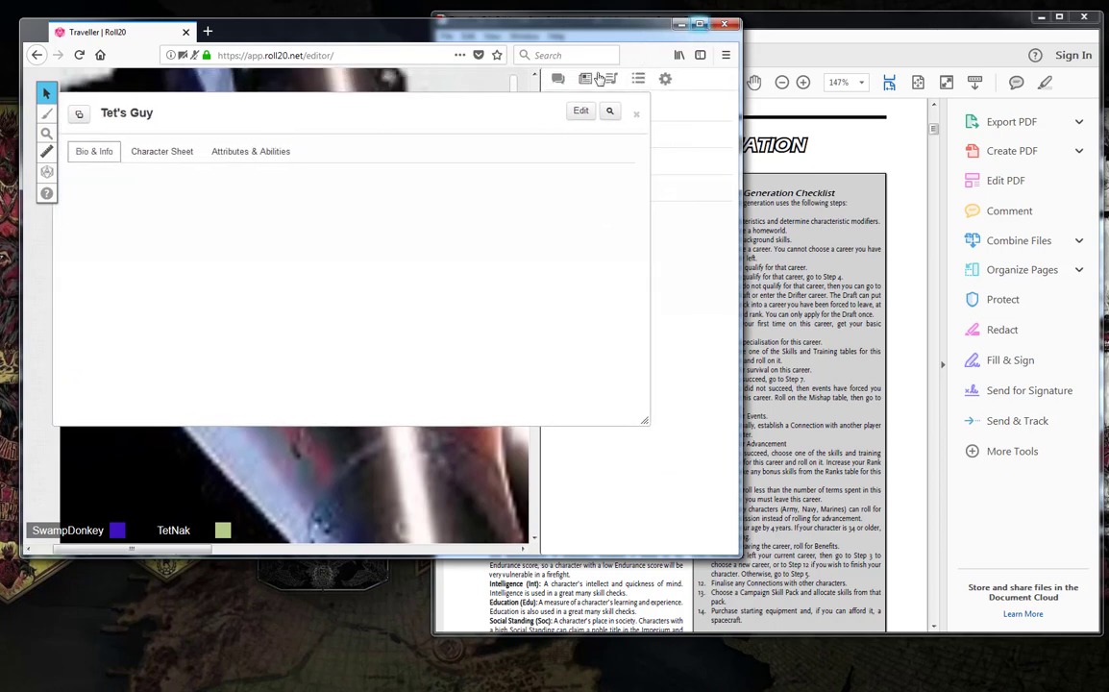
# Show the chat log, maximize the browser window and reposition the Tet's Guy window over the map
pyautogui.click(557, 80)
pyautogui.doubleClick(625, 31)
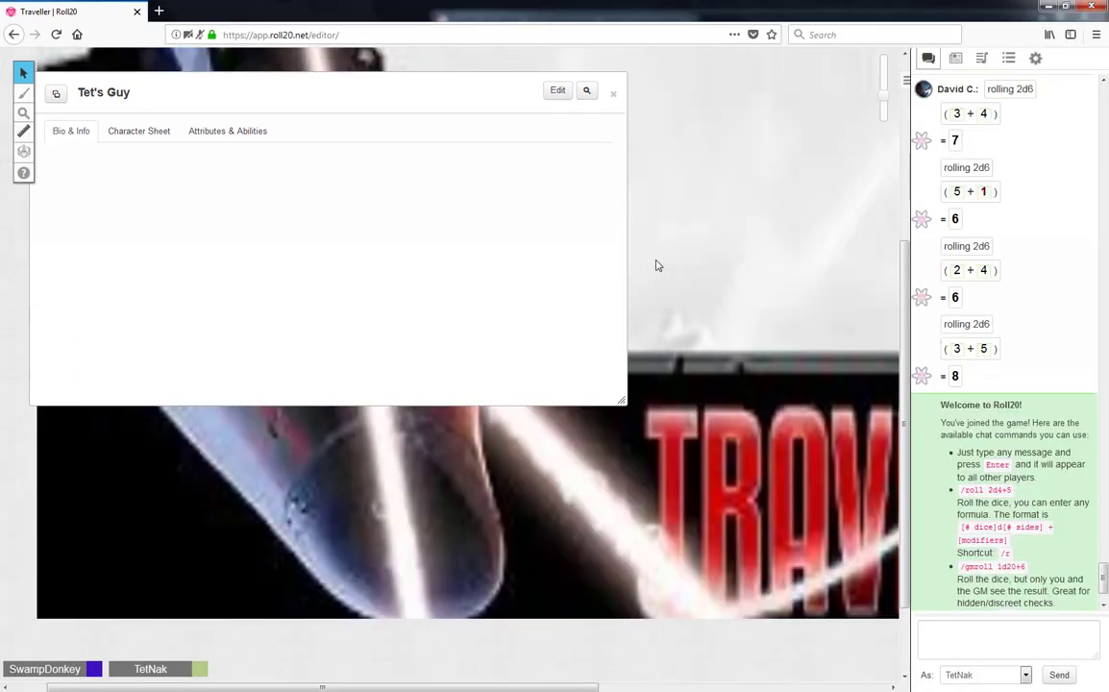
pyautogui.moveTo(366, 99); pyautogui.dragTo(485, 95)
pyautogui.moveTo(305, 94); pyautogui.dragTo(331, 146)
# Roll two six-sided dice six times in the chat with the command /roll 2d6
pyautogui.click(982, 638)
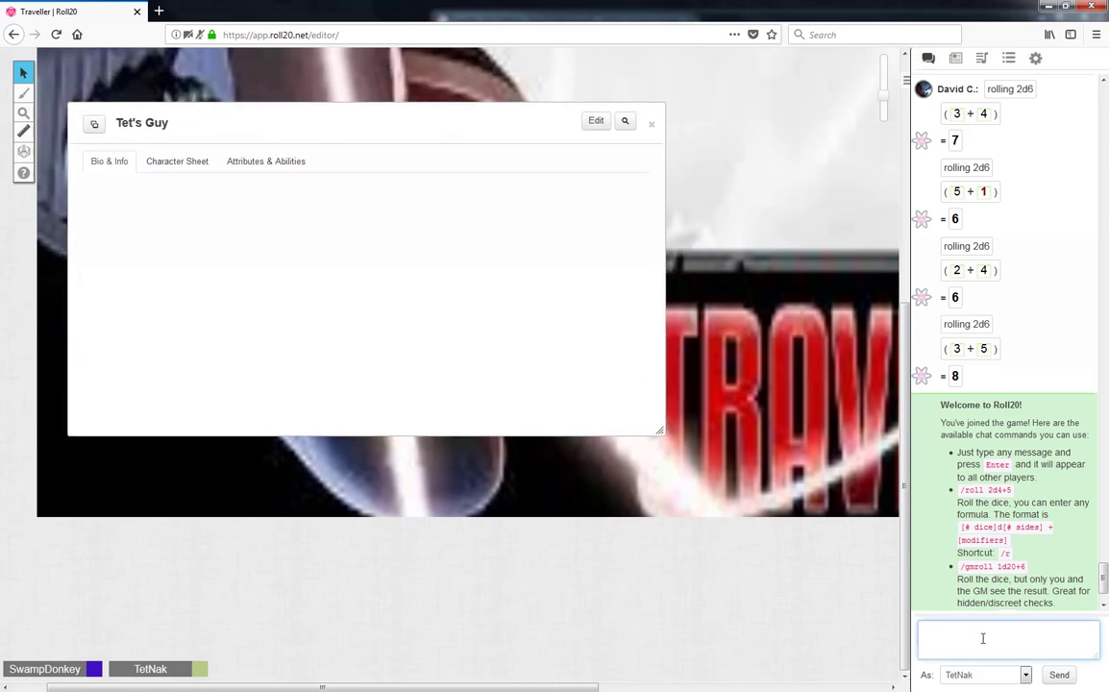
pyautogui.write('/roll 2d6')
pyautogui.press('Return')
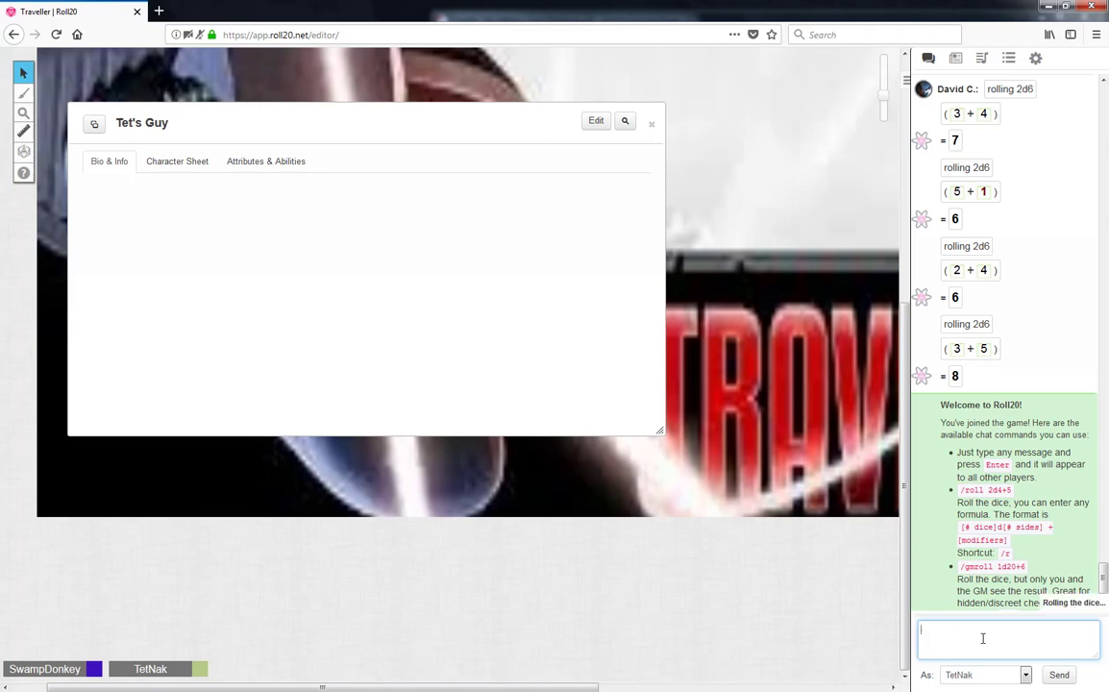
pyautogui.press('Up')
pyautogui.press('Return')
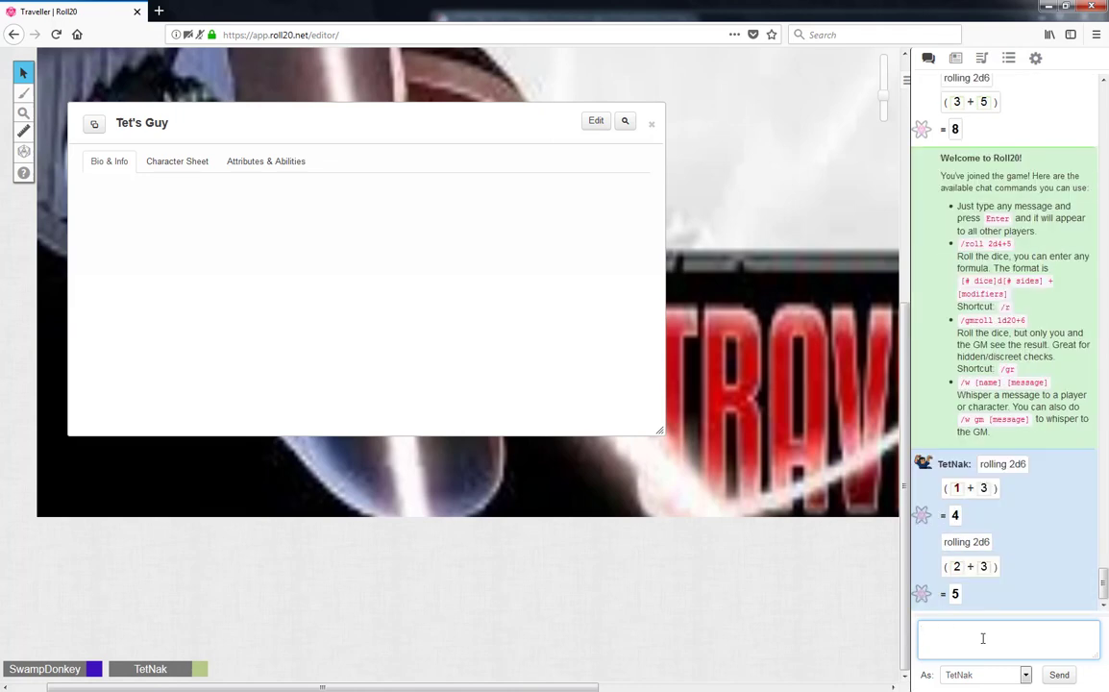
pyautogui.press('Up')
pyautogui.press('Return')
pyautogui.press('Up')
pyautogui.press('Return')
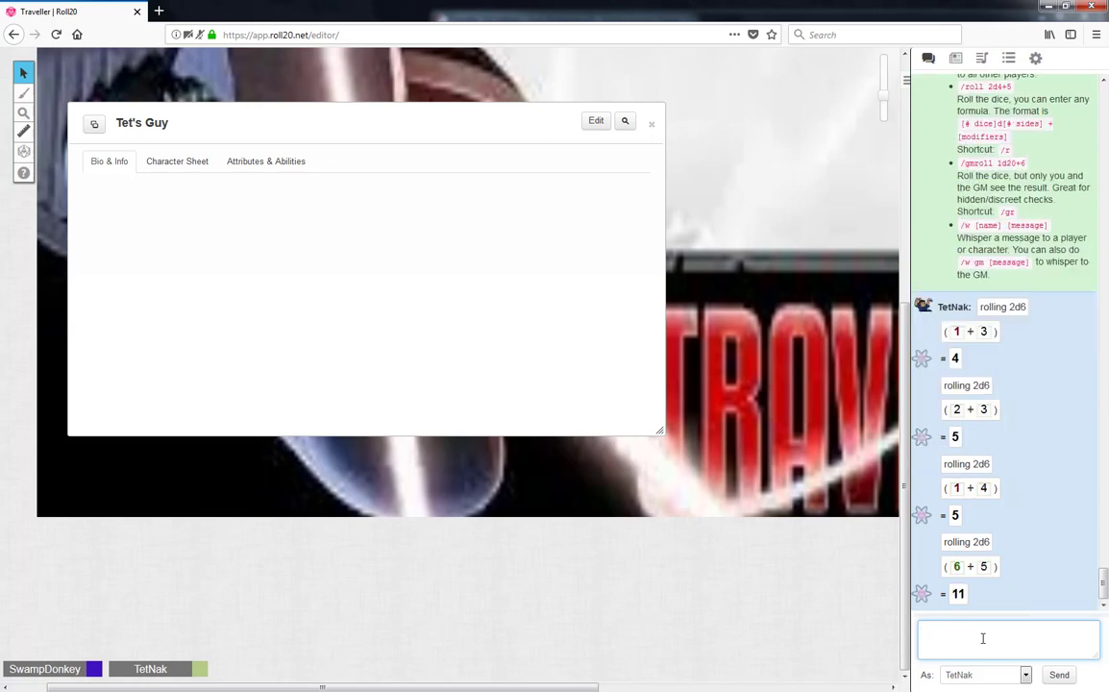
pyautogui.press('Up')
pyautogui.press('Return')
pyautogui.press('Up')
pyautogui.press('Return')
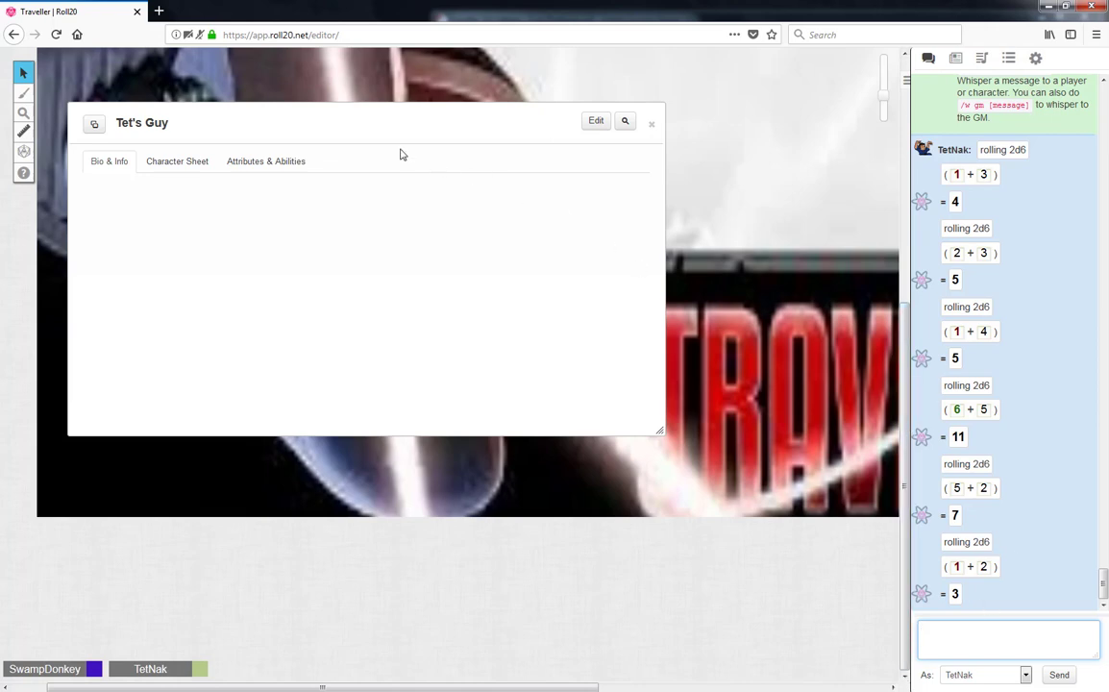
# Open the Character Sheet page of Tet's Guy, then enlarge and reposition its window beside the chat log
pyautogui.moveTo(348, 108); pyautogui.dragTo(390, 87)
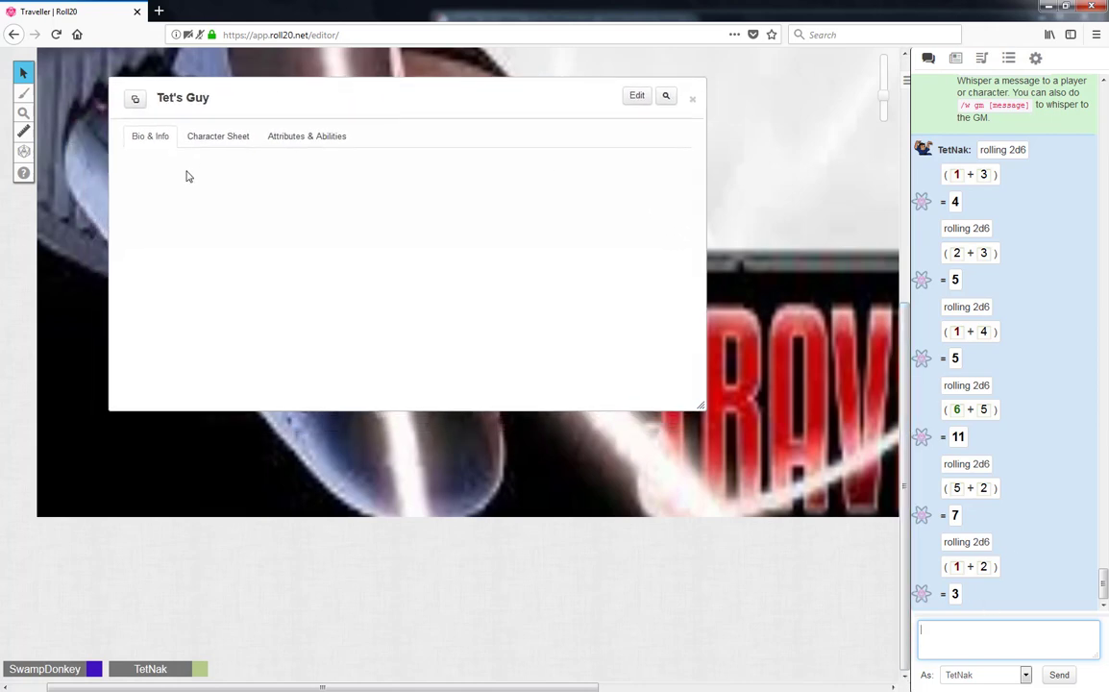
pyautogui.click(215, 139)
pyautogui.moveTo(294, 100); pyautogui.dragTo(344, 72)
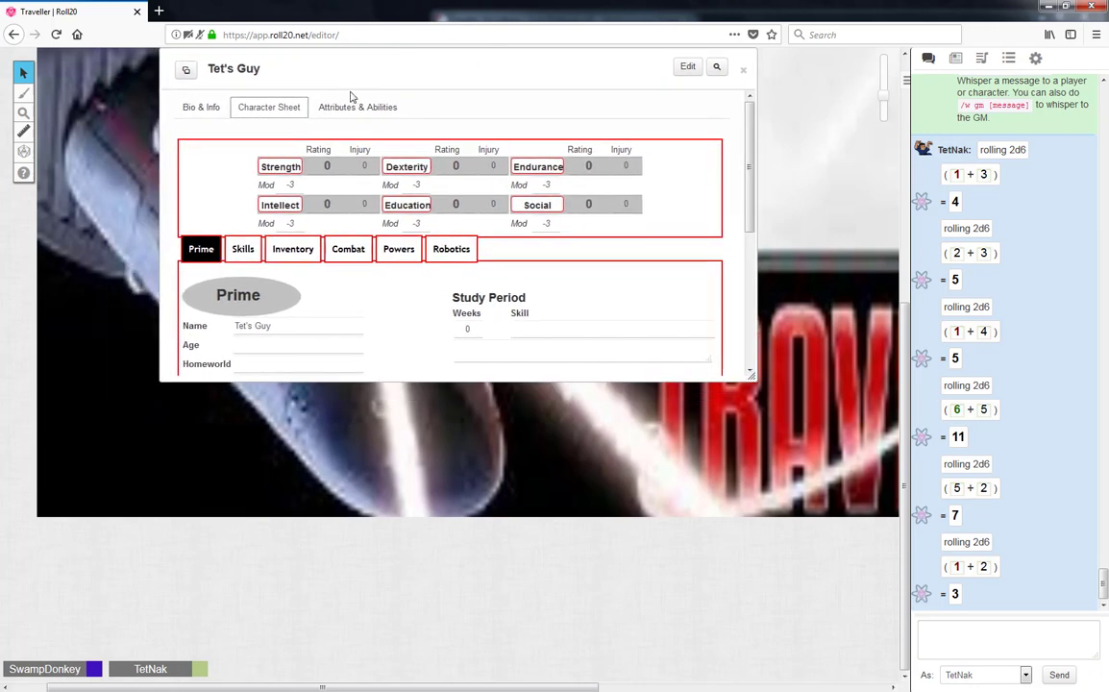
pyautogui.scroll(-3, 510, 223)
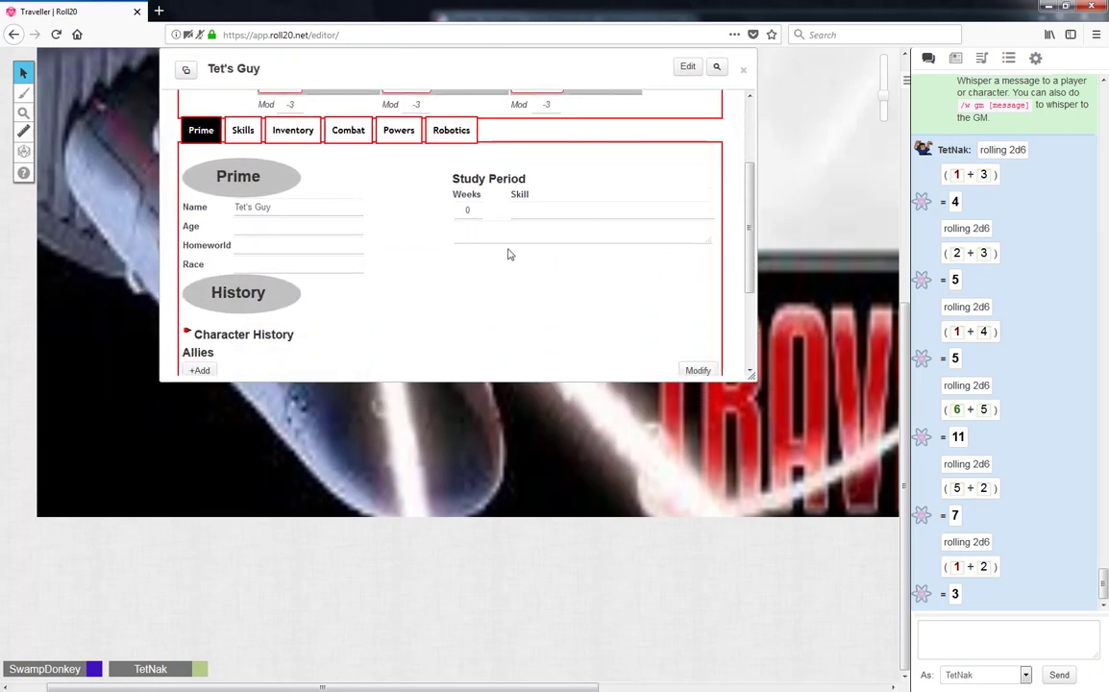
pyautogui.scroll(3, 510, 253)
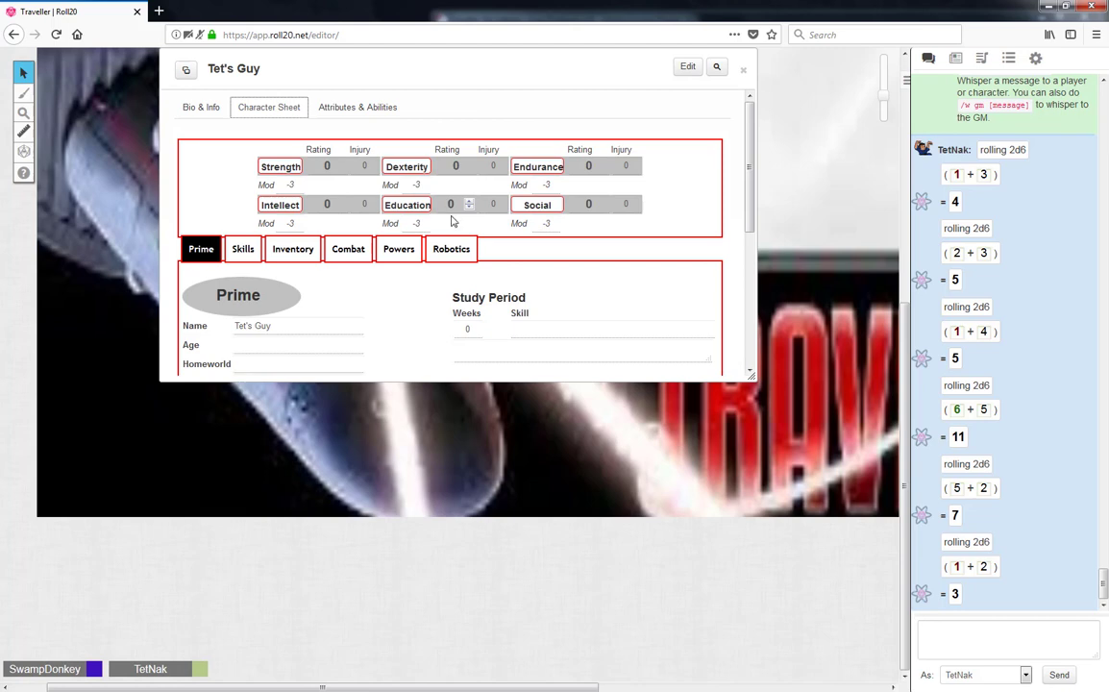
pyautogui.moveTo(754, 382); pyautogui.dragTo(811, 440)
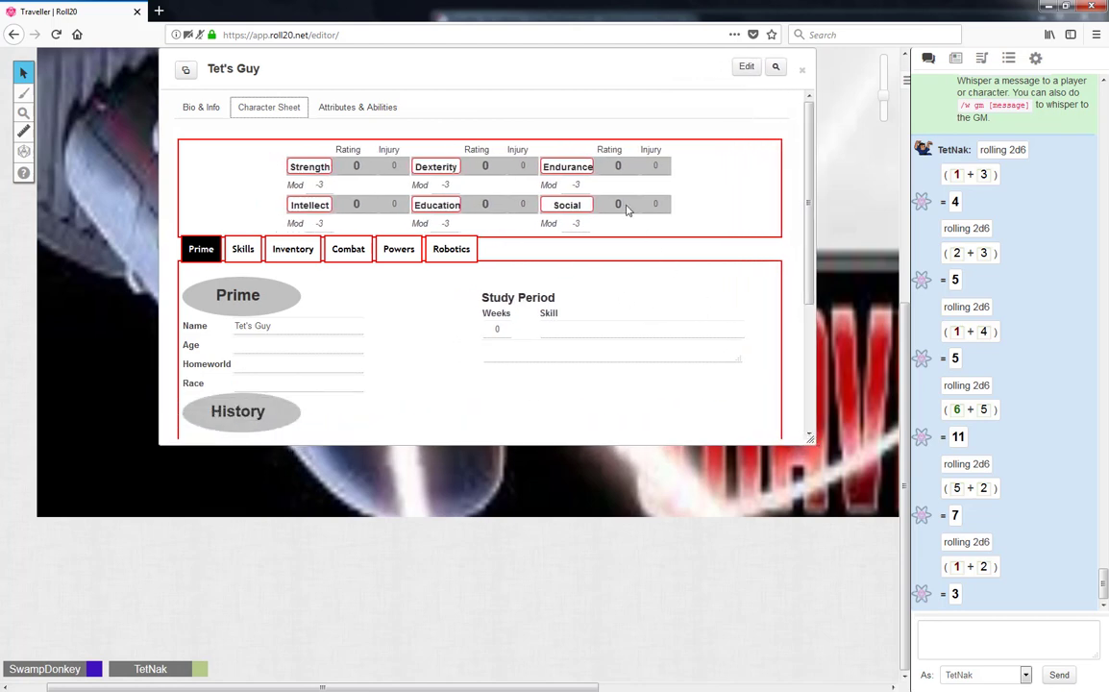
pyautogui.moveTo(529, 77); pyautogui.dragTo(475, 77)
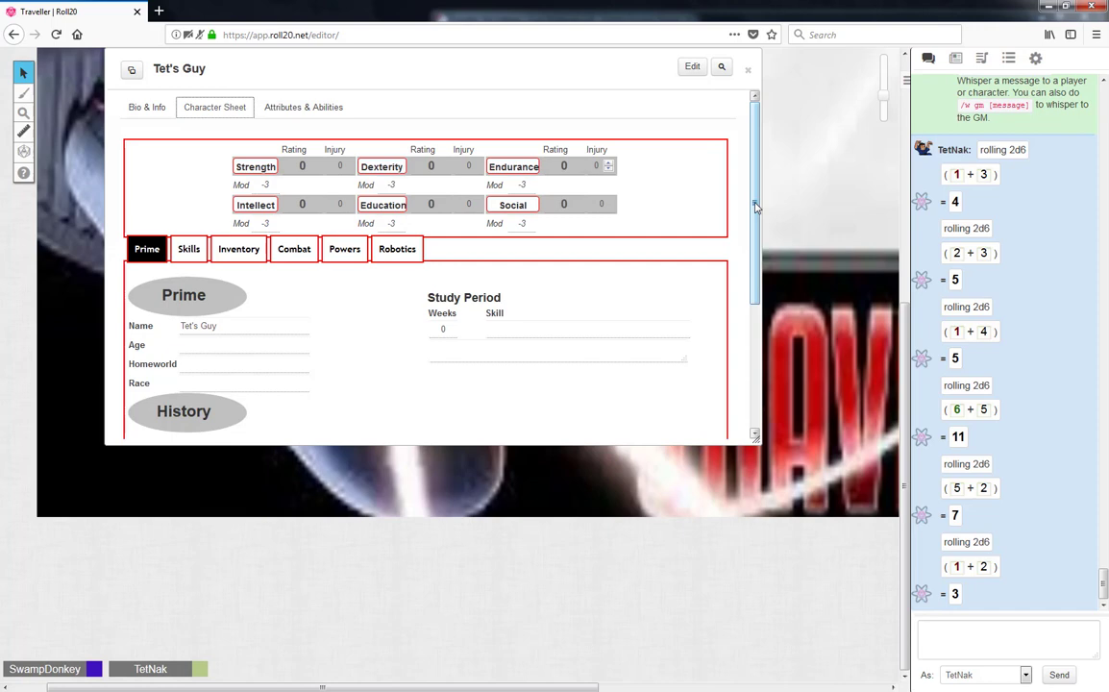
pyautogui.moveTo(755, 207); pyautogui.dragTo(755, 101)
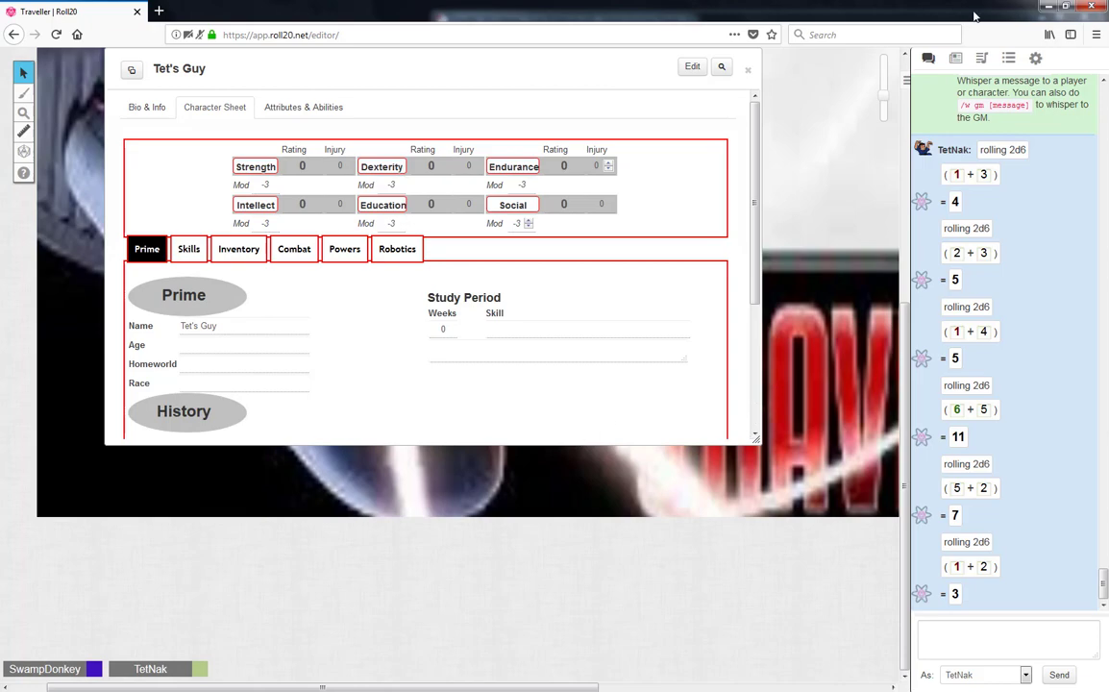
# Restore the browser to a smaller window, switch to the Traveller rulebook in Acrobat Reader and go to the Career Summary Table on page 10
pyautogui.doubleClick(878, 13)
pyautogui.click(825, 19)
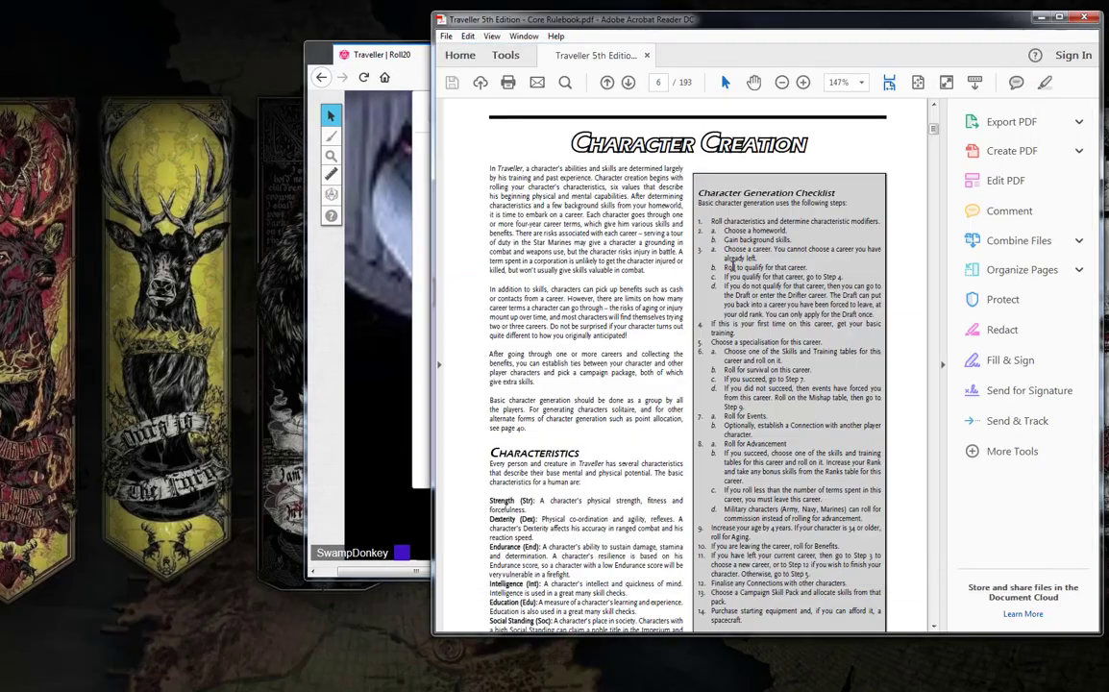
pyautogui.scroll(-10, 727, 269)
pyautogui.scroll(-15, 727, 269)
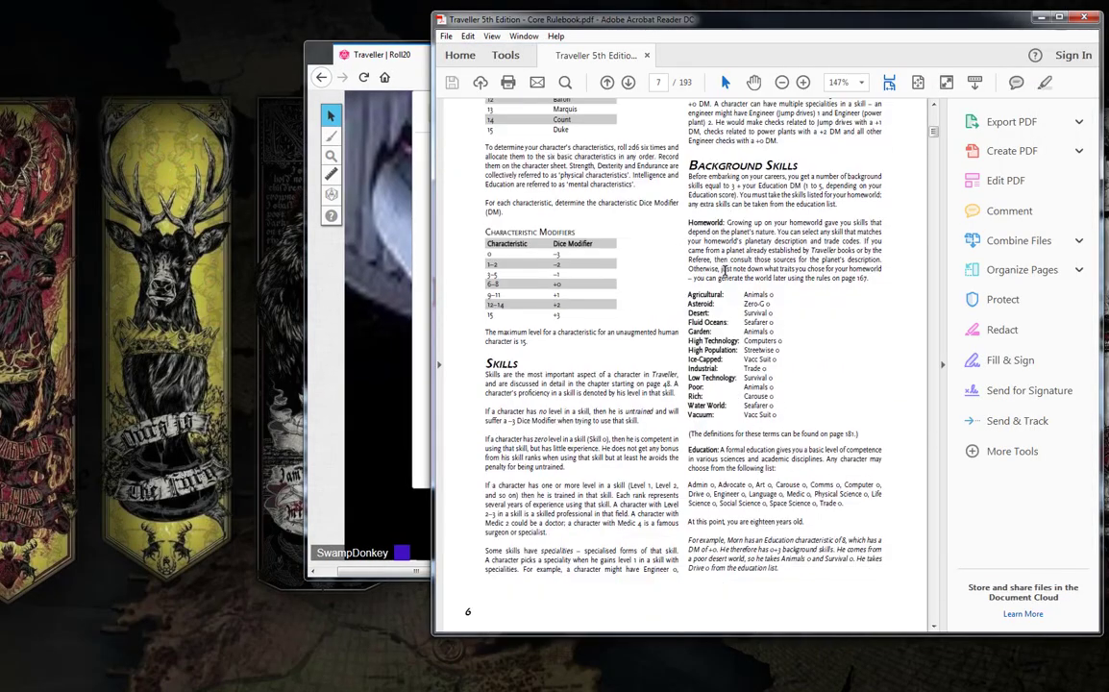
pyautogui.scroll(-5, 727, 272)
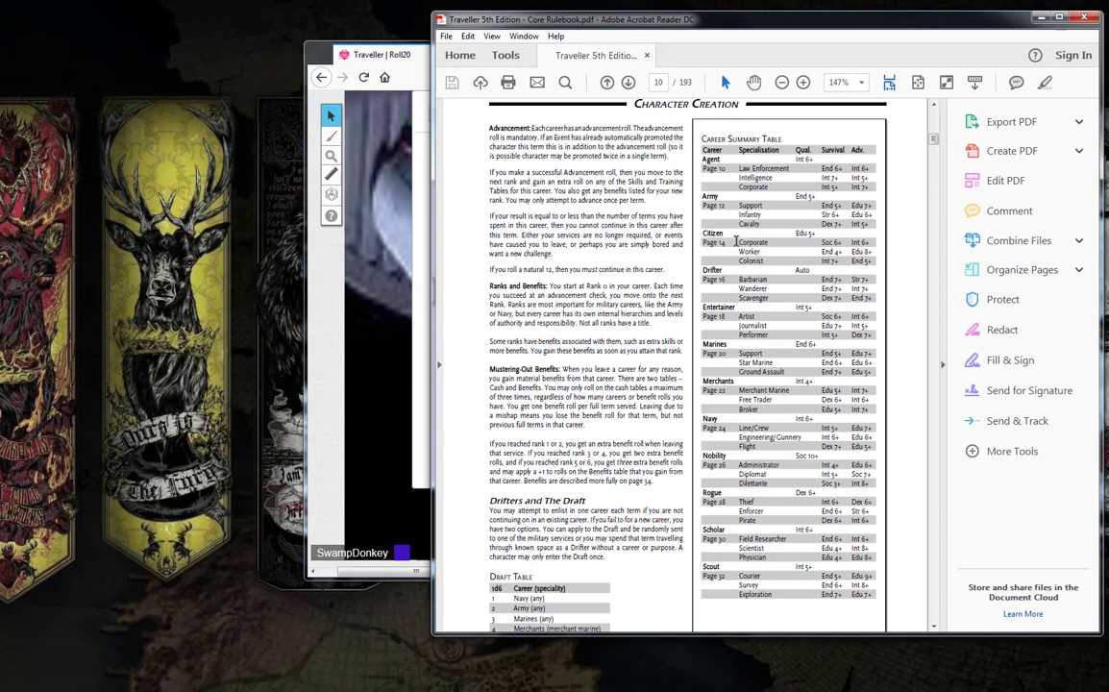
pyautogui.scroll(-1, 737, 242)
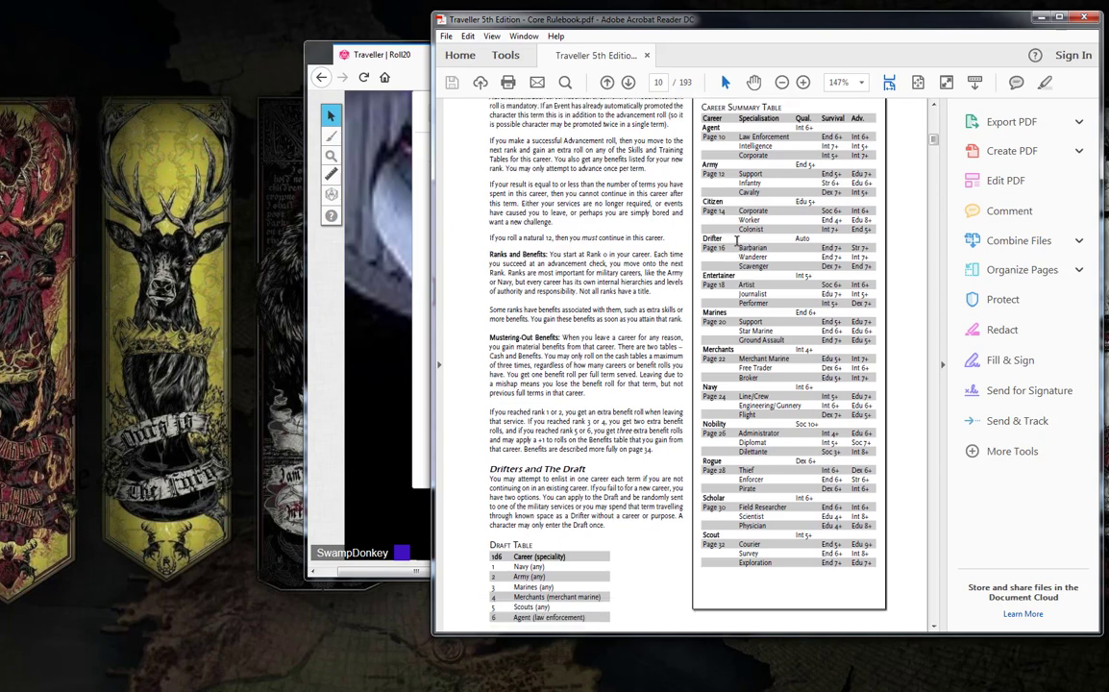
pyautogui.scroll(1, 736, 242)
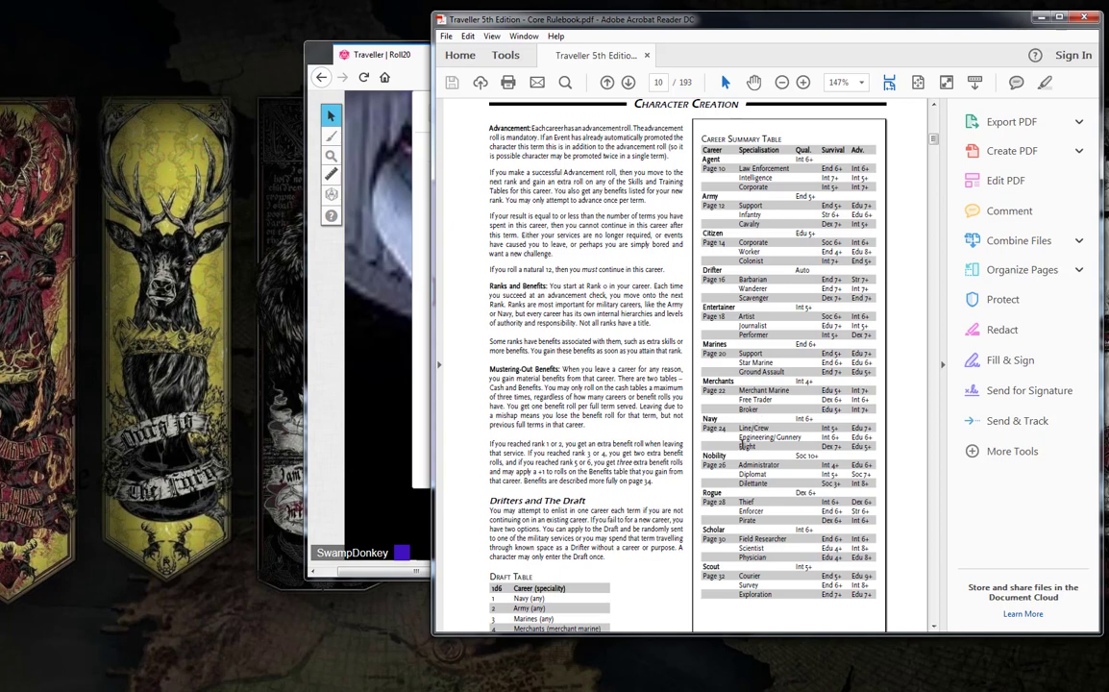
# Highlight the Navy Flight row in the Career Summary Table to examine its survival and advancement requirements
pyautogui.doubleClick(749, 447)
pyautogui.moveTo(818, 446); pyautogui.dragTo(873, 453)
pyautogui.click(856, 450)
pyautogui.moveTo(821, 448); pyautogui.dragTo(840, 447)
pyautogui.doubleClick(748, 446)
pyautogui.moveTo(829, 448); pyautogui.dragTo(869, 448)
pyautogui.moveTo(871, 438)
pyautogui.mouseDown()
pyautogui.moveTo(800, 442)
pyautogui.moveTo(866, 447)
pyautogui.mouseUp()
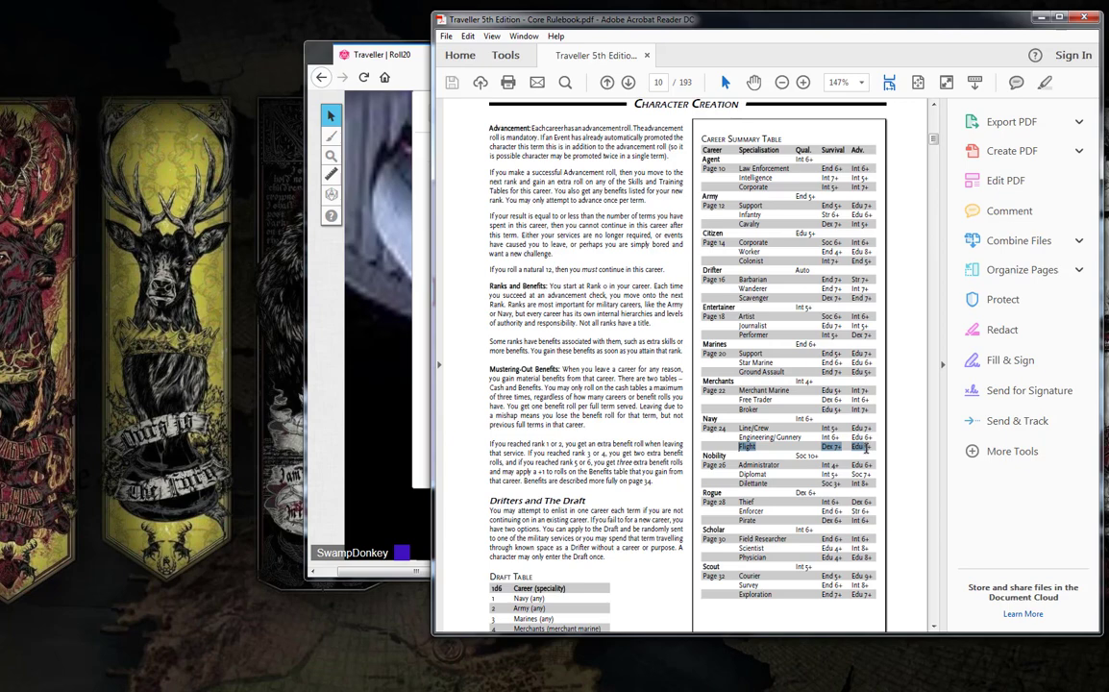
pyautogui.click(785, 435)
# Switch back to Roll20, place its window beside the rulebook table and set the character's Dexterity rating to 11
pyautogui.click(415, 64)
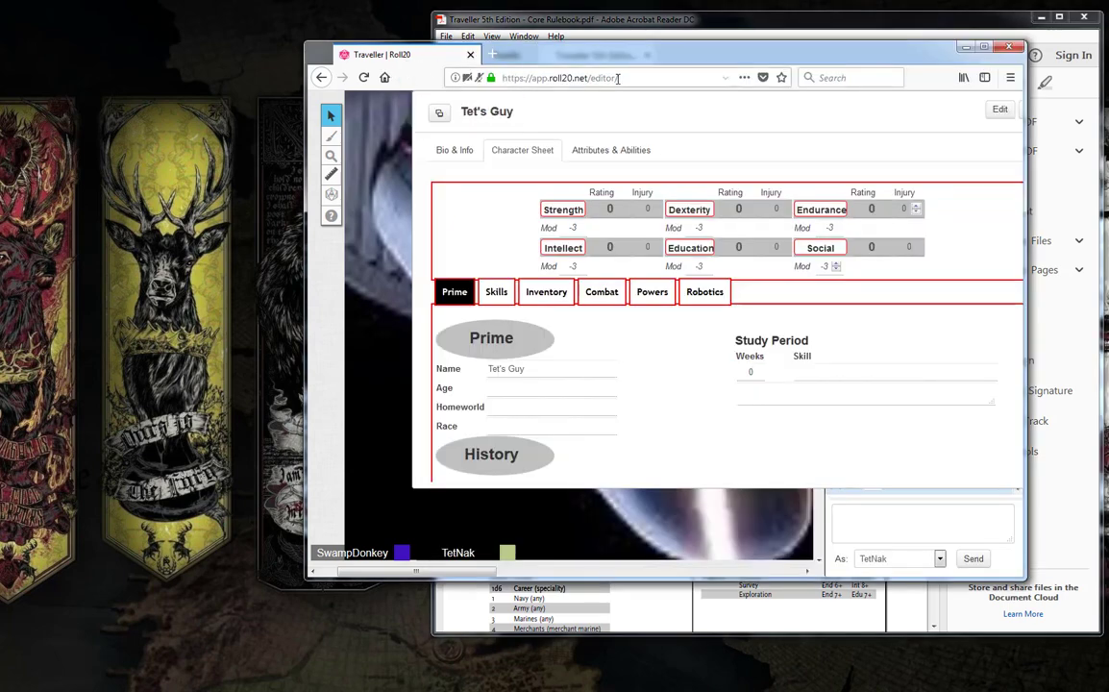
pyautogui.moveTo(629, 61); pyautogui.dragTo(347, 52)
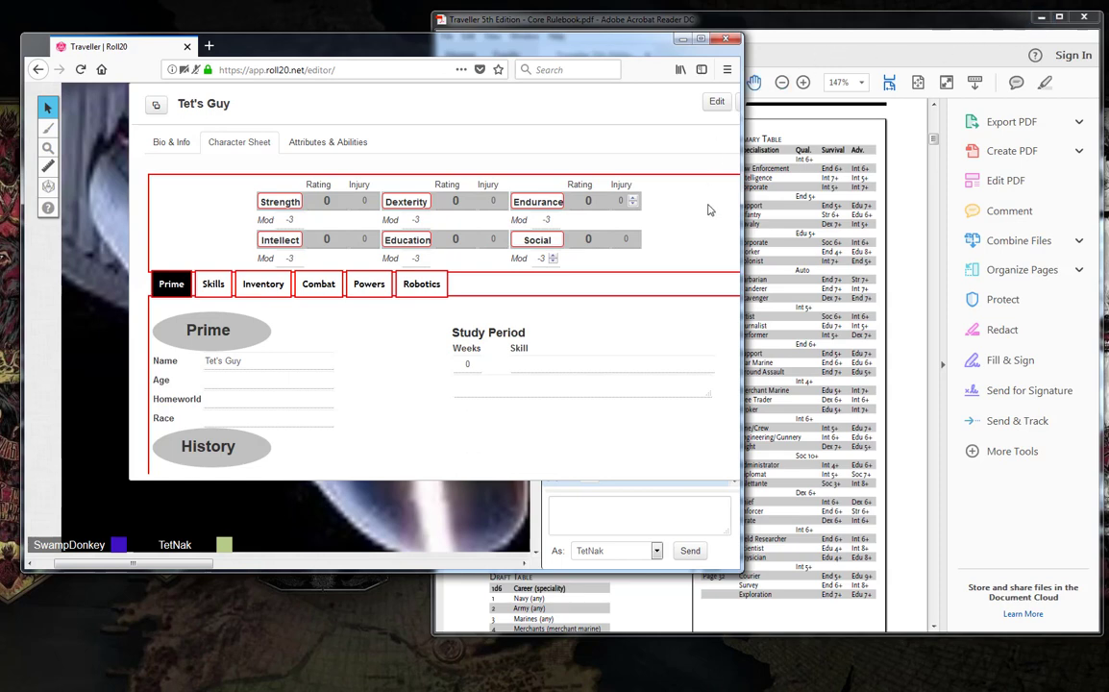
pyautogui.moveTo(507, 99); pyautogui.dragTo(481, 107)
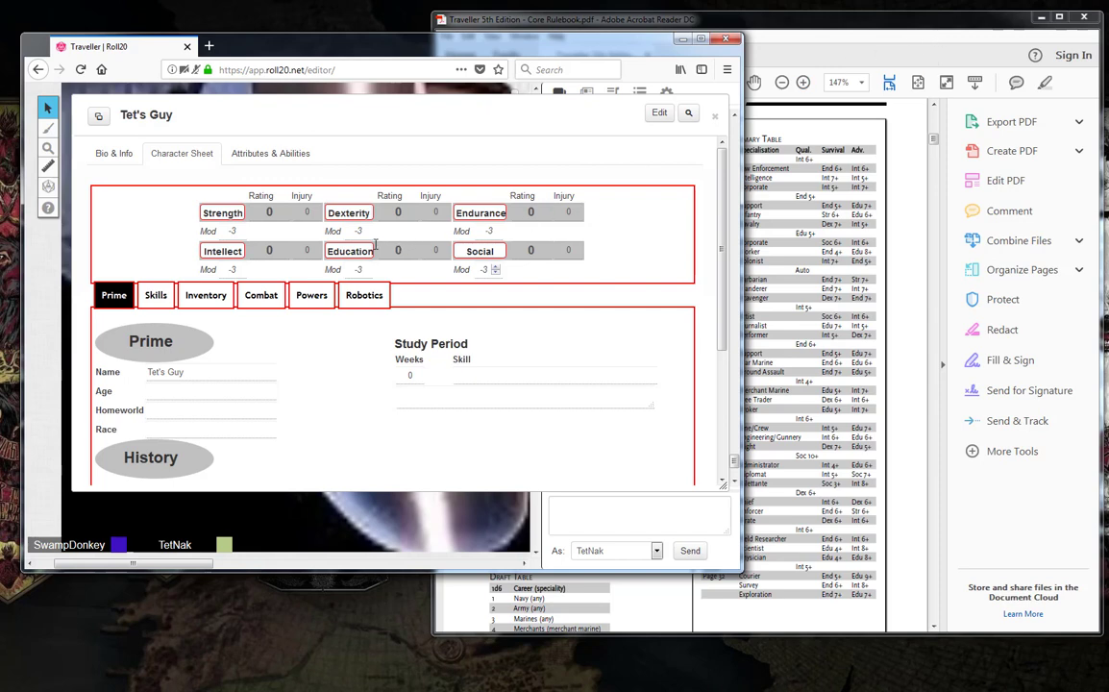
pyautogui.click(390, 212)
pyautogui.write('11')
pyautogui.press('Tab')
# Shrink and move the character sheet window so it no longer covers the chat log
pyautogui.scroll(-3, 673, 317)
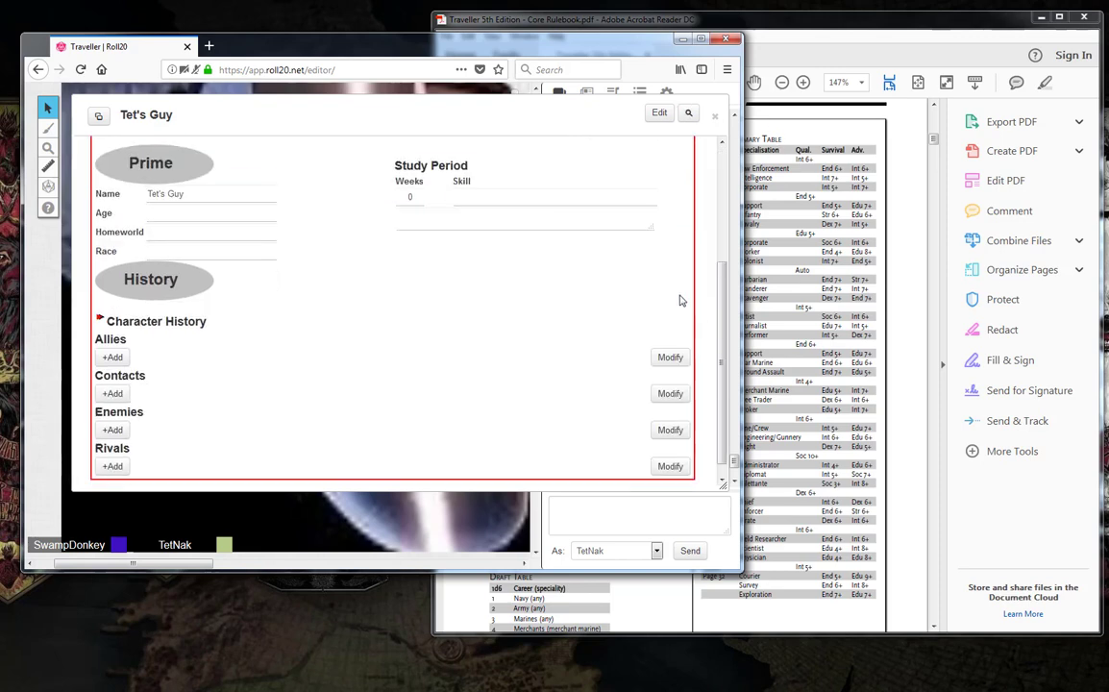
pyautogui.scroll(3, 678, 300)
pyautogui.moveTo(562, 126); pyautogui.dragTo(516, 134)
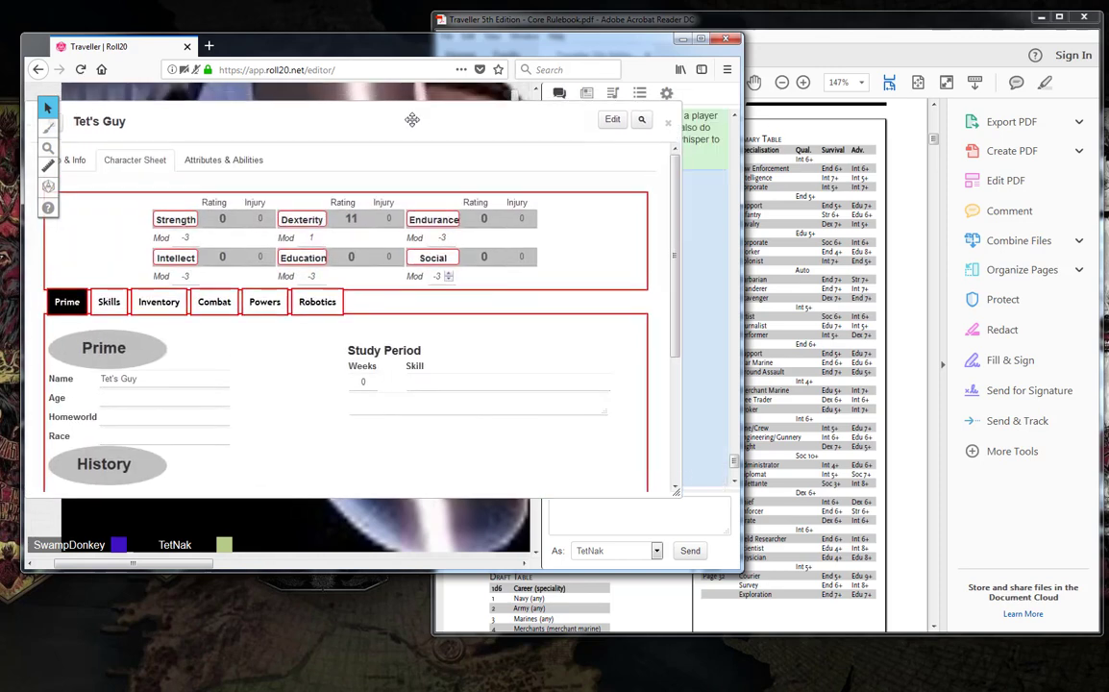
pyautogui.moveTo(677, 492); pyautogui.dragTo(525, 457)
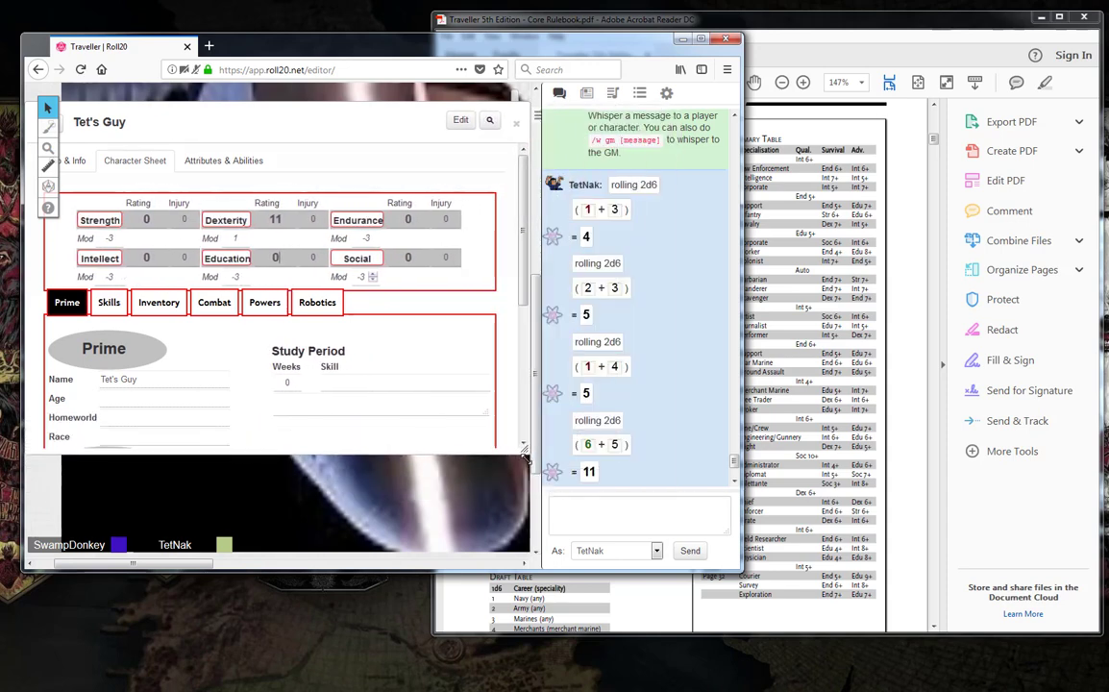
# Check the dice rolls in the chat log and set the character's Education rating to 7
pyautogui.scroll(1, 642, 457)
pyautogui.scroll(-4, 642, 456)
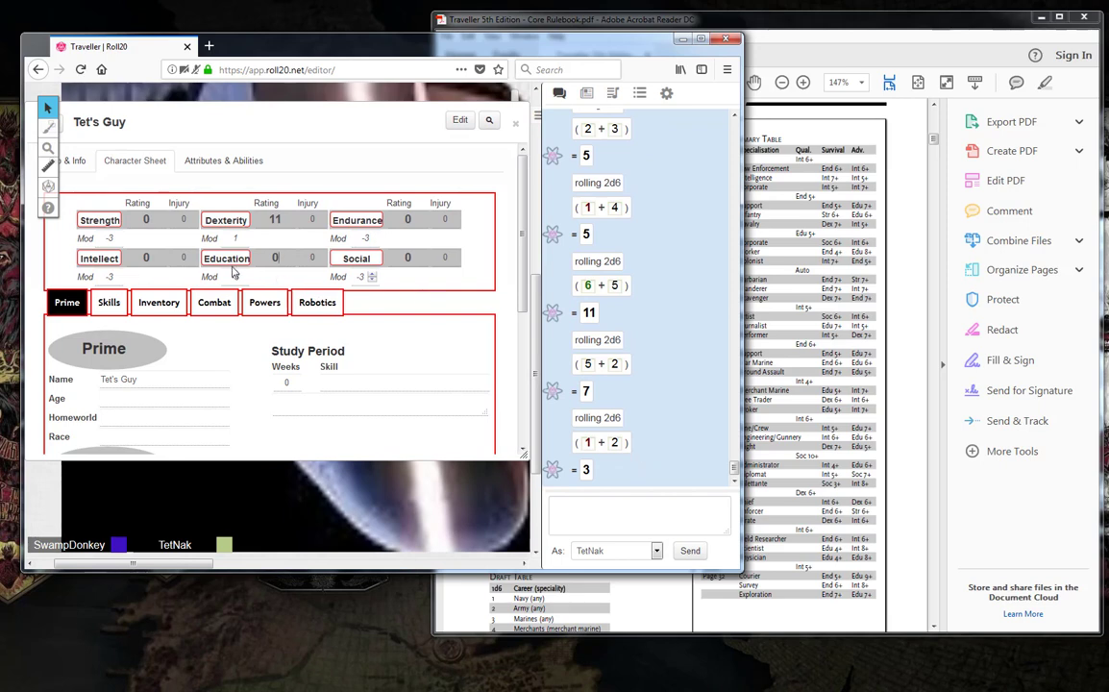
pyautogui.doubleClick(269, 256)
pyautogui.write('7')
pyautogui.scroll(2, 589, 283)
pyautogui.scroll(1, 595, 278)
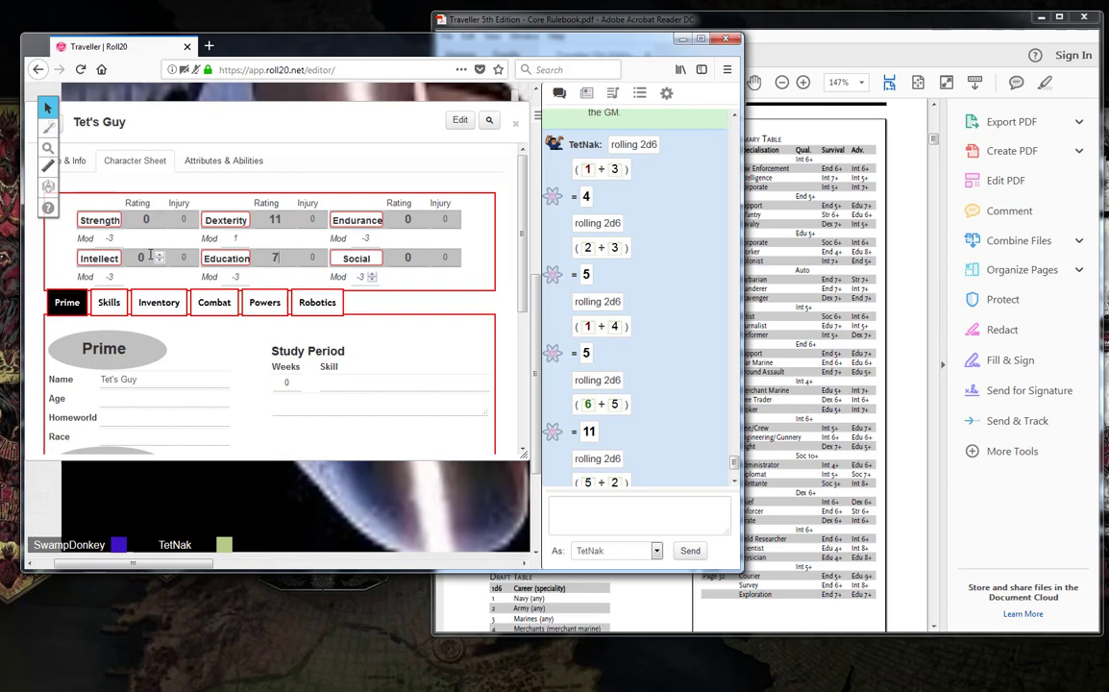
pyautogui.doubleClick(150, 257)
pyautogui.write('1')
pyautogui.click(147, 219)
# Review the remaining dice rolls in the chat log and set the character's Social rating to 3
pyautogui.scroll(-3, 683, 316)
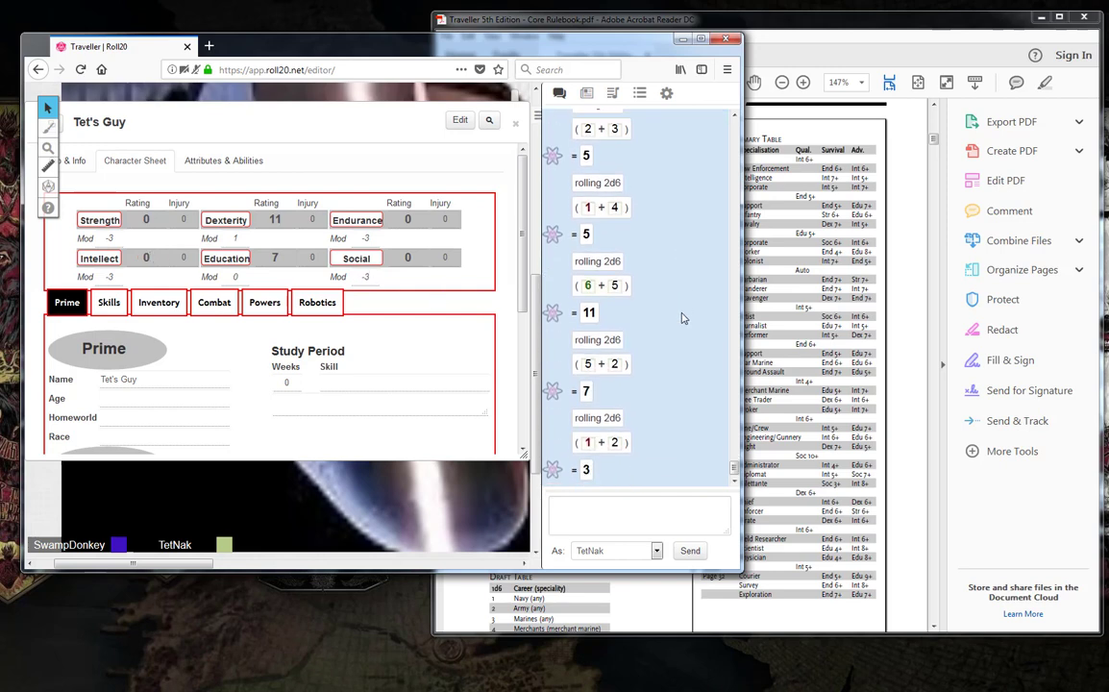
pyautogui.scroll(5, 683, 316)
pyautogui.scroll(-1, 672, 315)
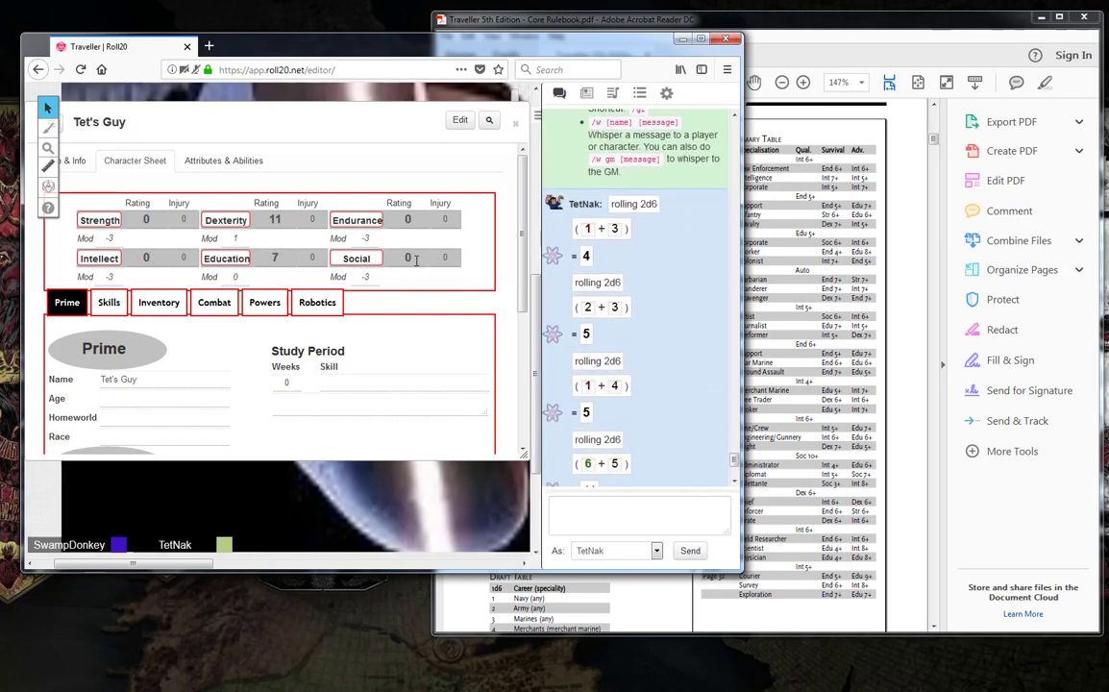
pyautogui.doubleClick(409, 257)
pyautogui.write('3')
# Set the character's Intellect and Endurance ratings to 5 and the Strength rating to 4
pyautogui.moveTo(148, 258); pyautogui.dragTo(131, 259)
pyautogui.click(149, 257)
pyautogui.write('55')
pyautogui.doubleClick(141, 220)
pyautogui.write('4')
pyautogui.moveTo(296, 122)
pyautogui.mouseDown()
pyautogui.moveTo(295, 105)
pyautogui.moveTo(296, 128)
pyautogui.mouseUp()
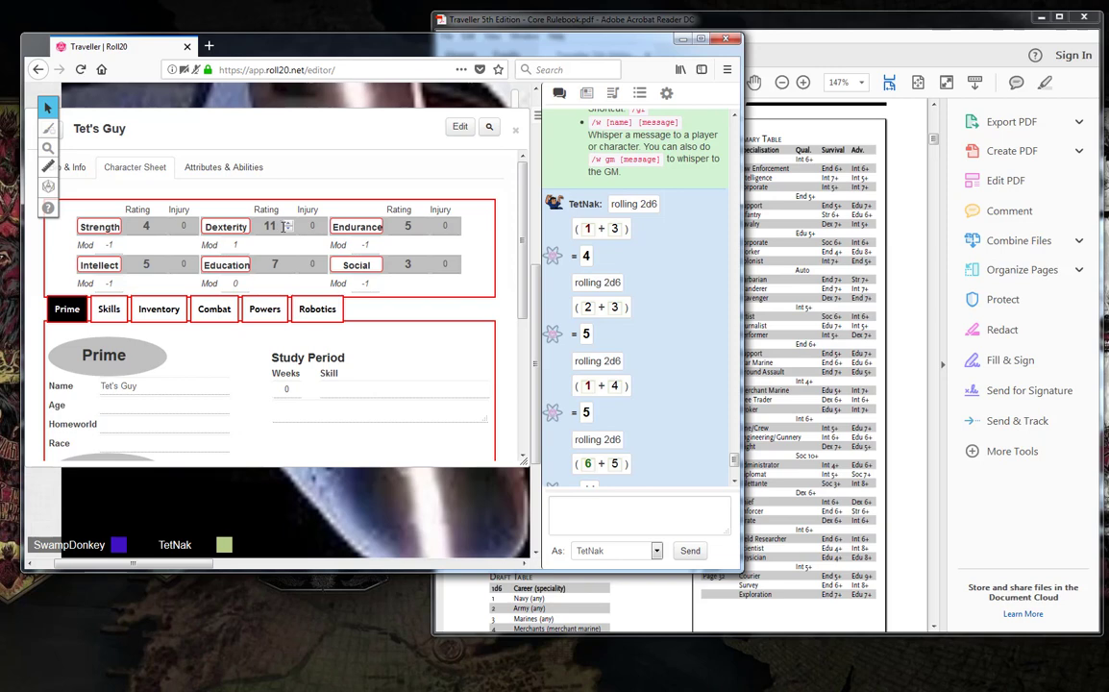
pyautogui.click(287, 229)
pyautogui.click(288, 222)
pyautogui.moveTo(314, 114); pyautogui.dragTo(314, 116)
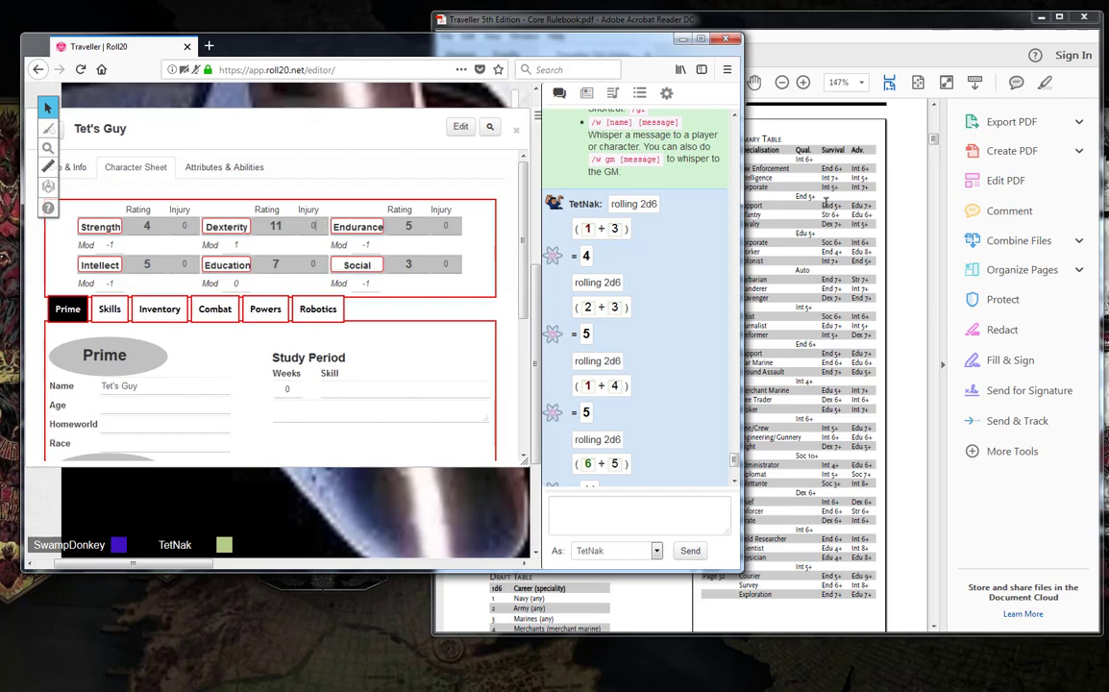
# Switch to the Traveller Core Rulebook PDF and read the character generation checklist and the Background Skills rules
pyautogui.click(790, 29)
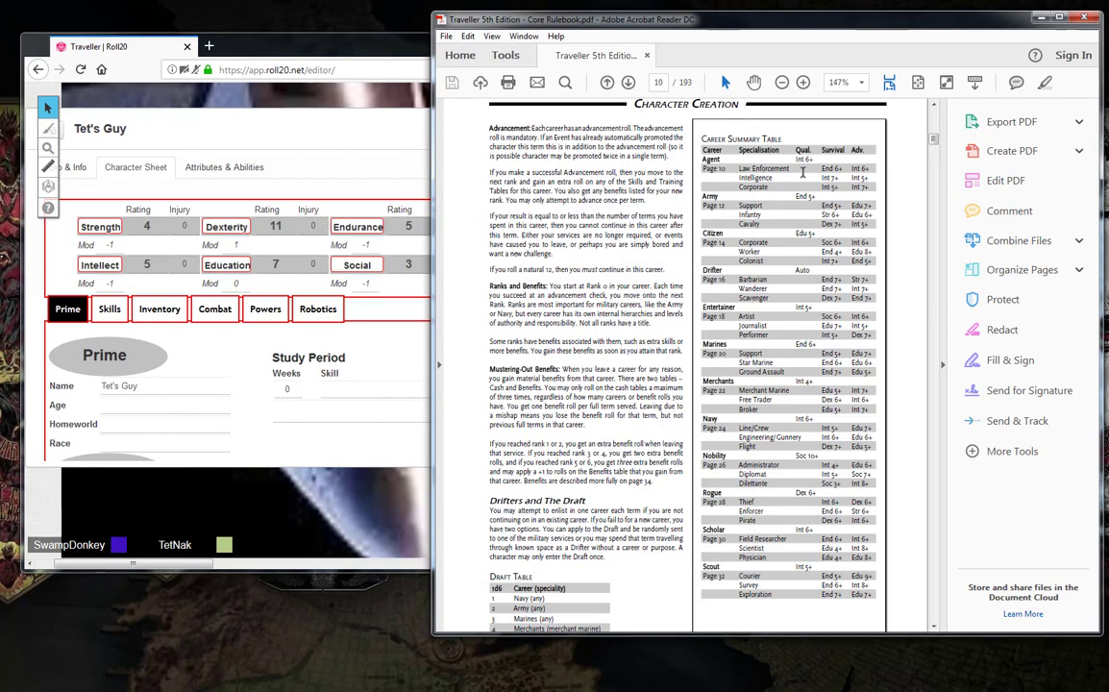
pyautogui.scroll(6, 795, 240)
pyautogui.scroll(15, 795, 239)
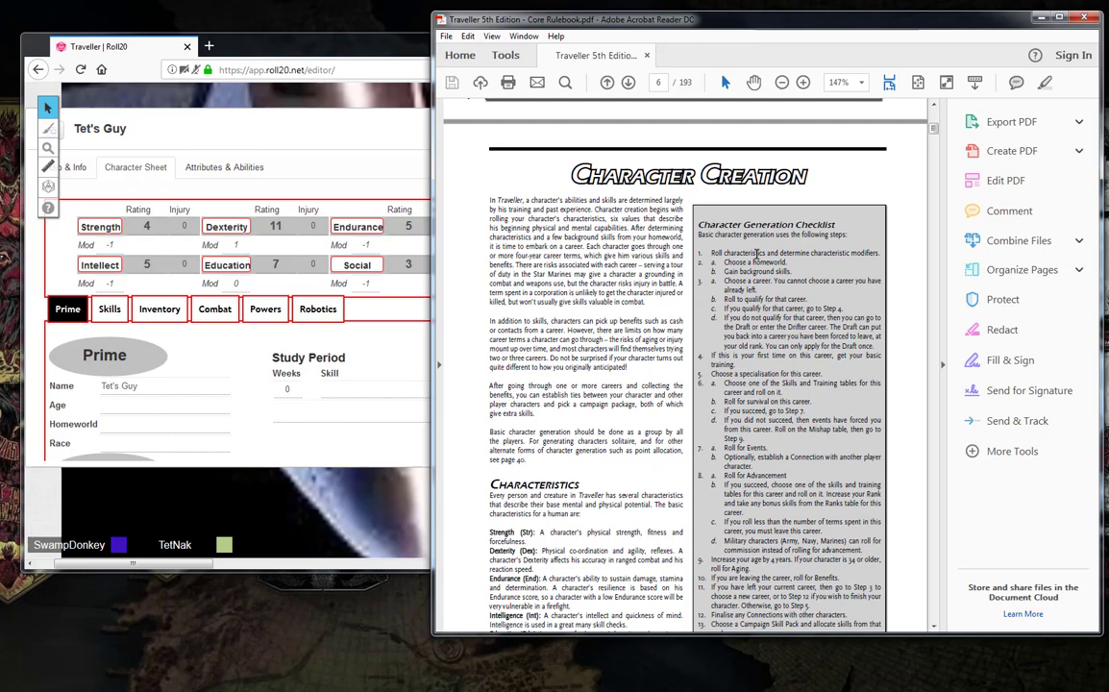
pyautogui.scroll(-8, 756, 254)
pyautogui.scroll(-8, 756, 255)
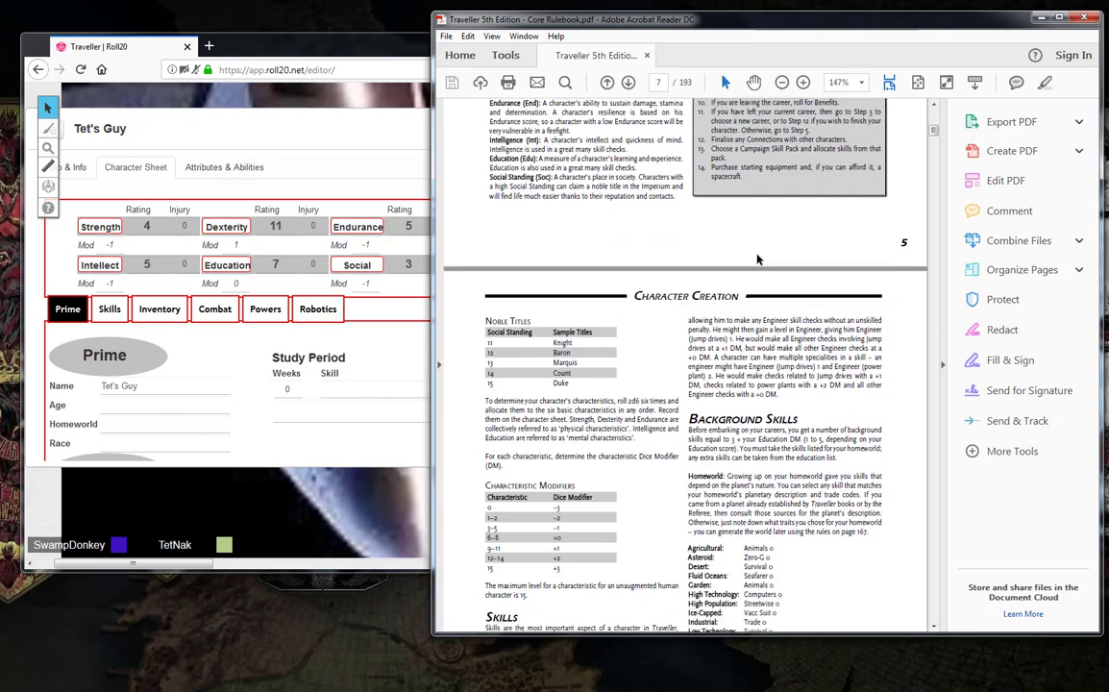
pyautogui.scroll(-1, 756, 254)
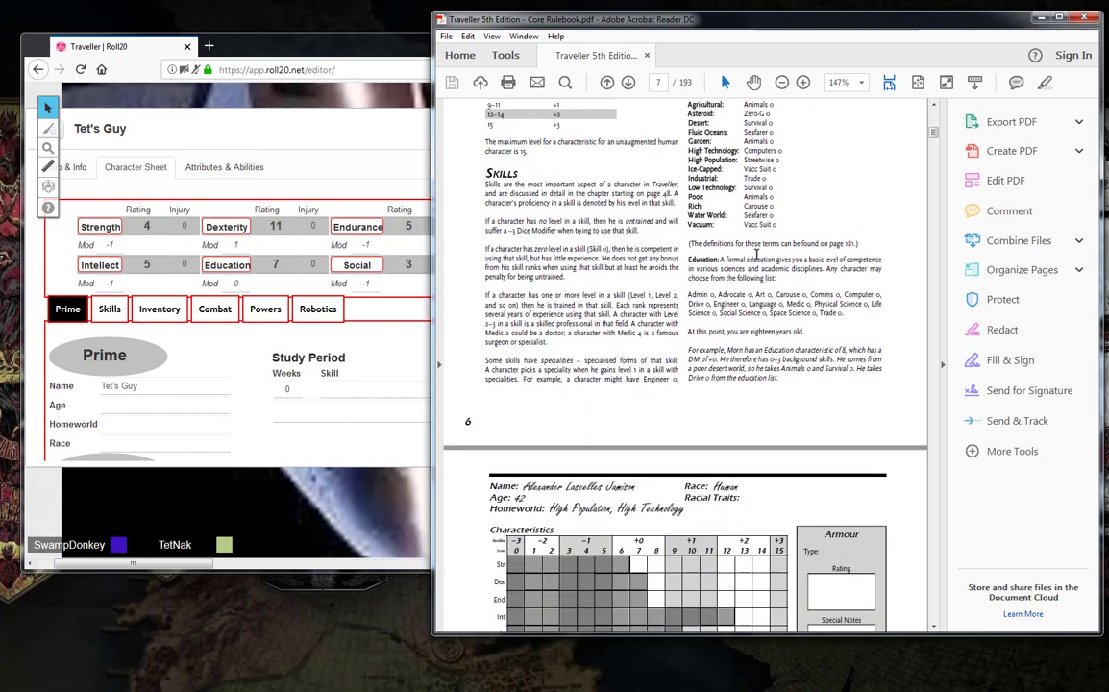
pyautogui.scroll(4, 756, 255)
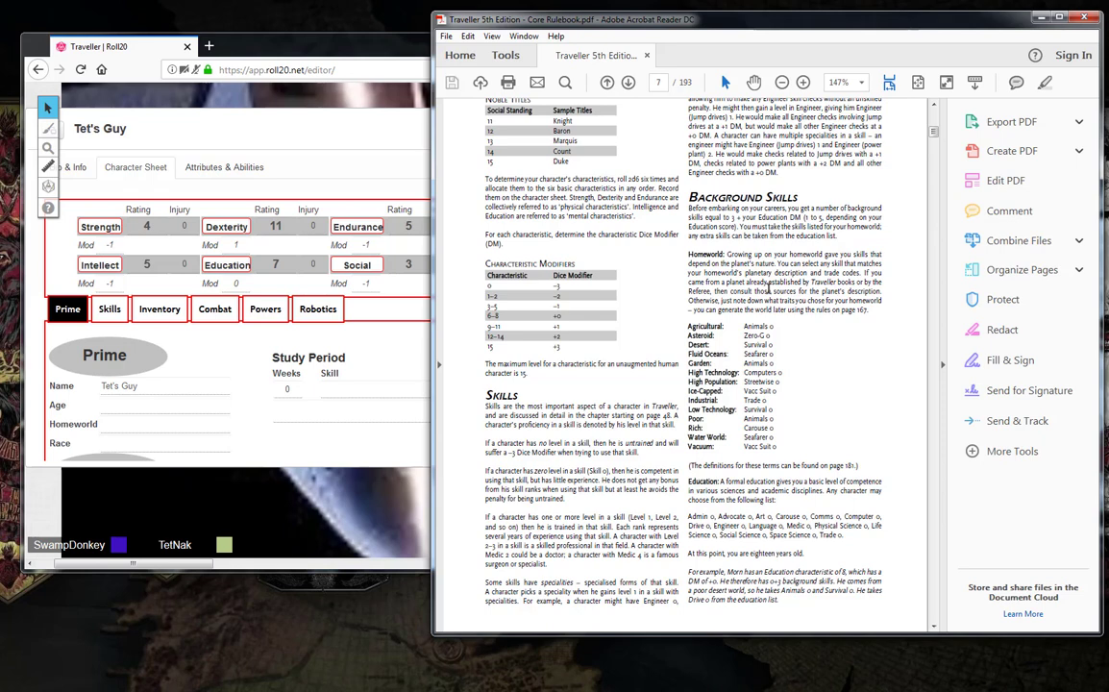
# Return to the Roll20 character sheet and fill in the Homeworld field in the Prime section
pyautogui.click(403, 372)
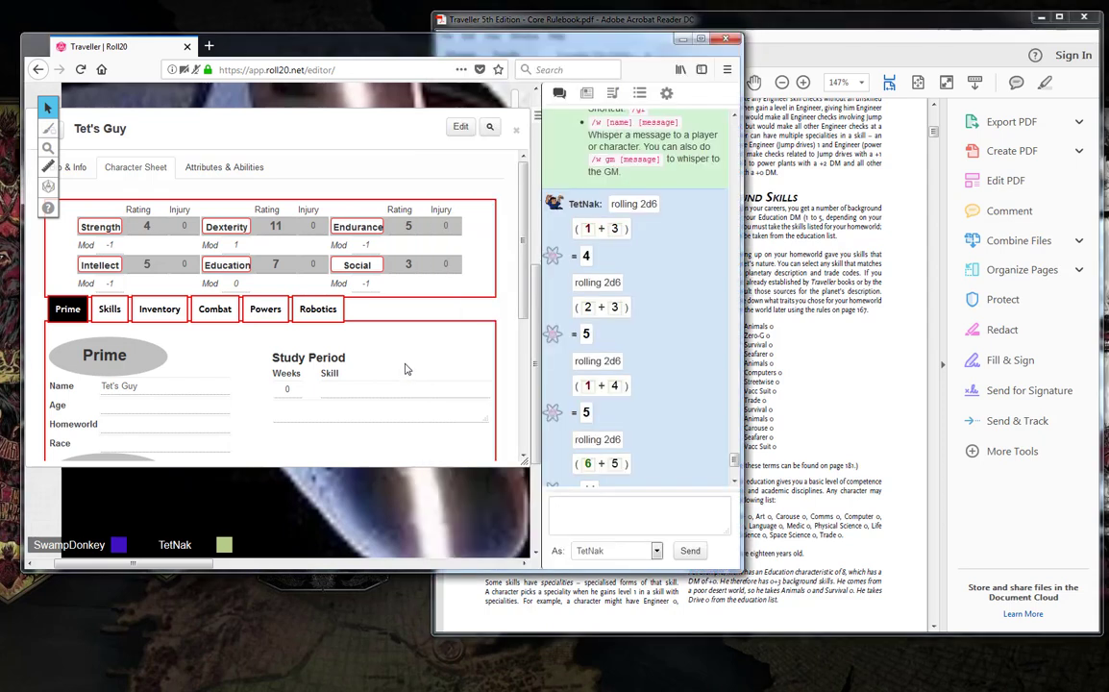
pyautogui.scroll(-3, 404, 367)
pyautogui.scroll(2, 192, 326)
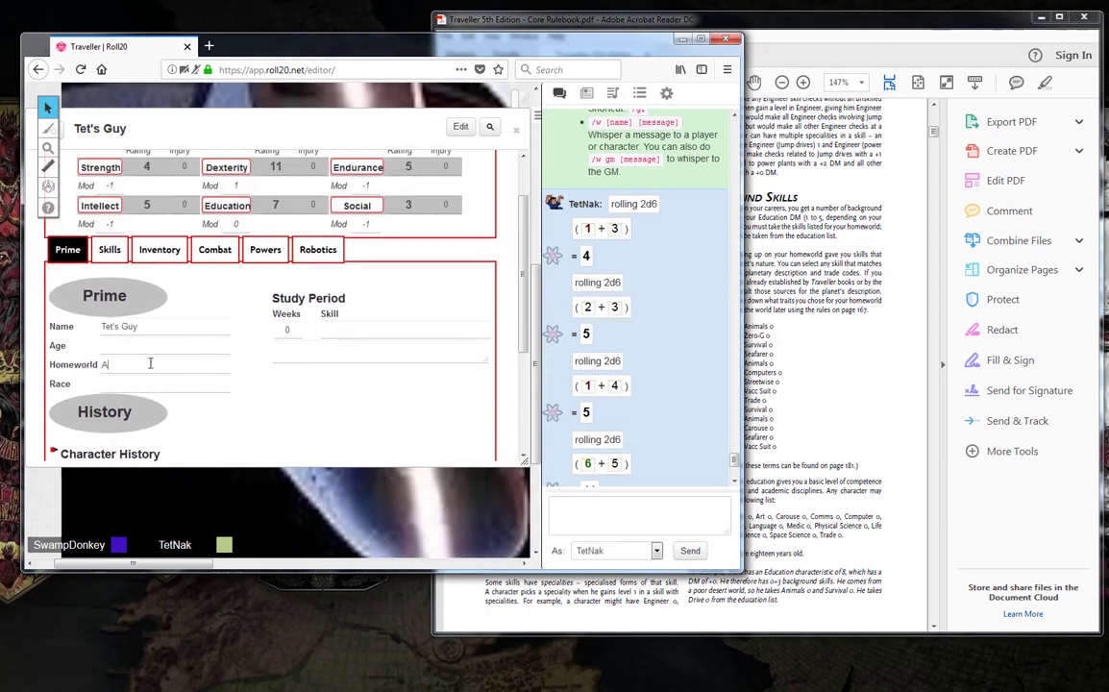
pyautogui.click(150, 363)
# Bring up the skill selection list in the sheet's Skills section and show the Admin skill
pyautogui.click(110, 249)
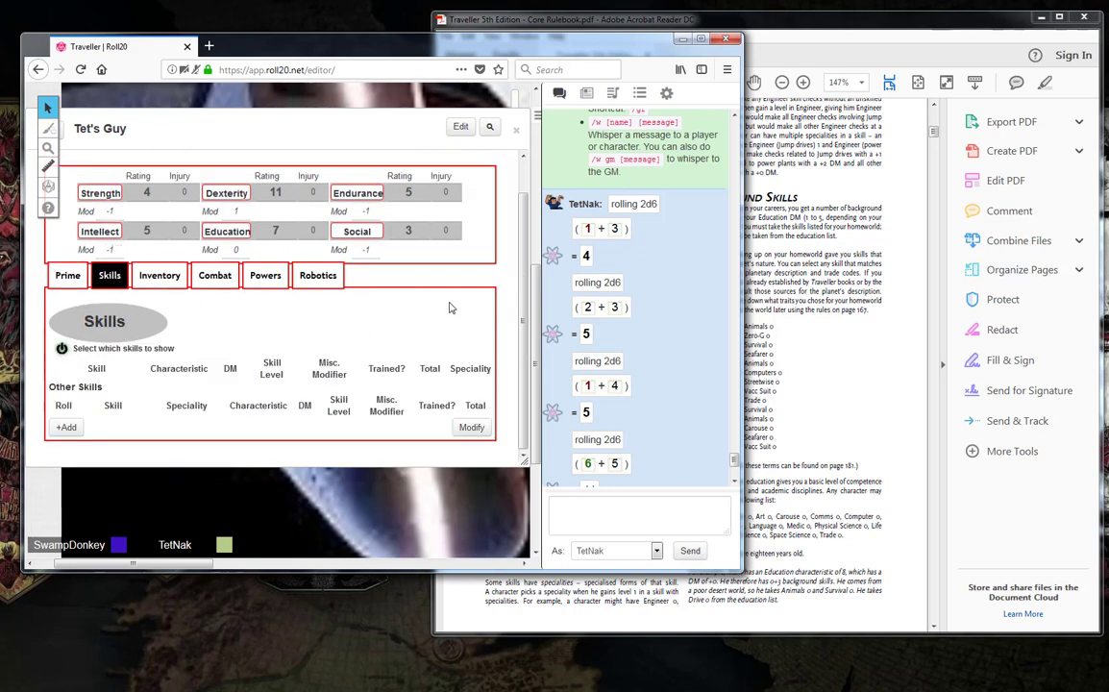
pyautogui.click(61, 348)
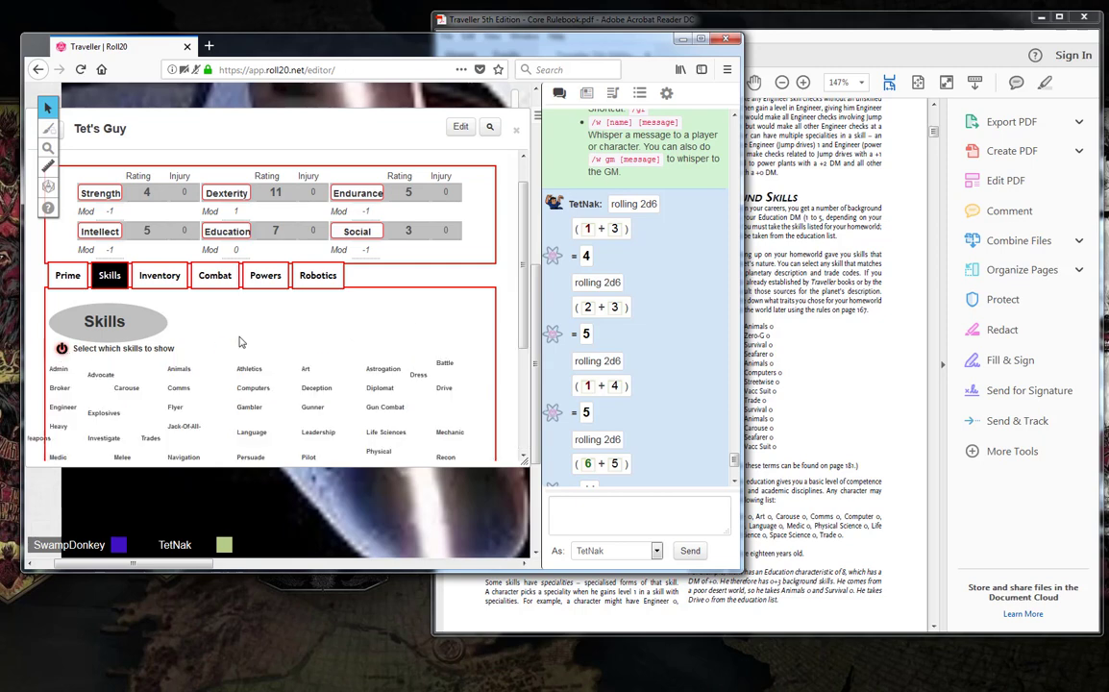
pyautogui.scroll(-1, 240, 341)
pyautogui.scroll(-2, 240, 341)
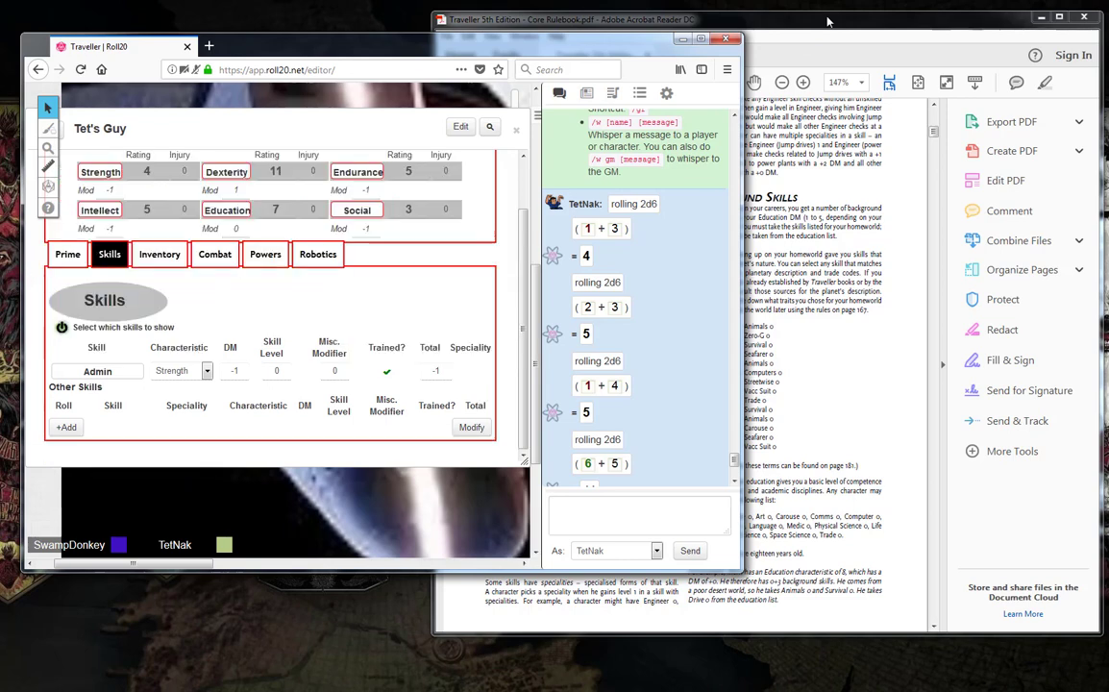
# Check the background skills in the rulebook and mark the Admin skill as untrained on the character sheet
pyautogui.click(823, 25)
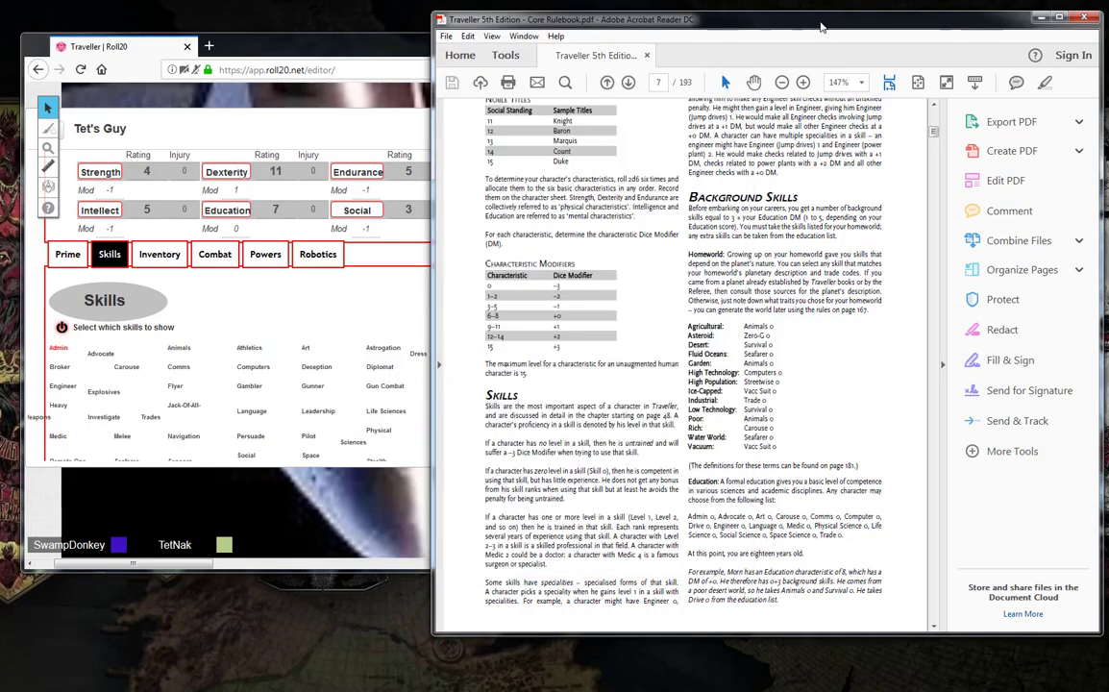
pyautogui.click(208, 124)
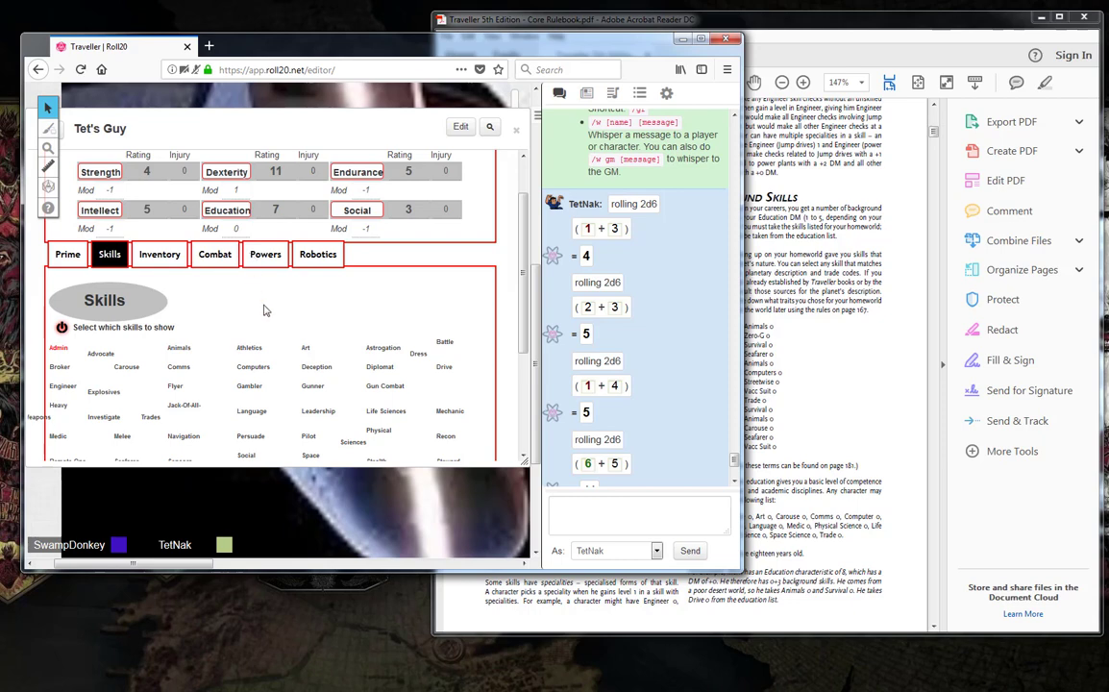
pyautogui.scroll(-1, 265, 310)
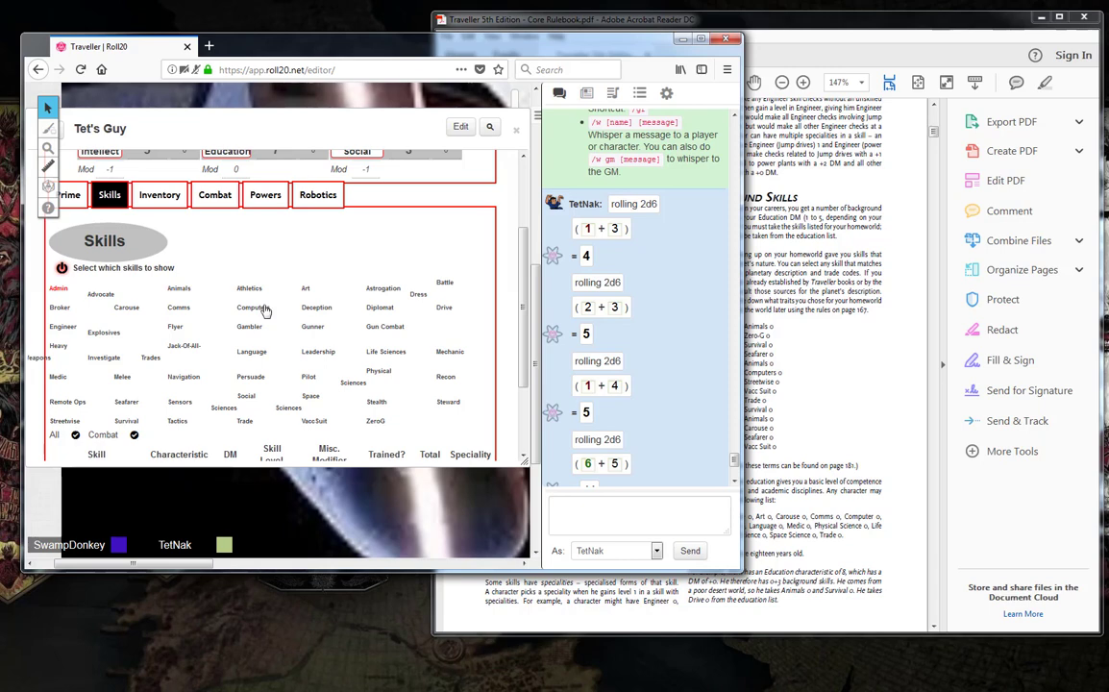
pyautogui.scroll(-1, 265, 310)
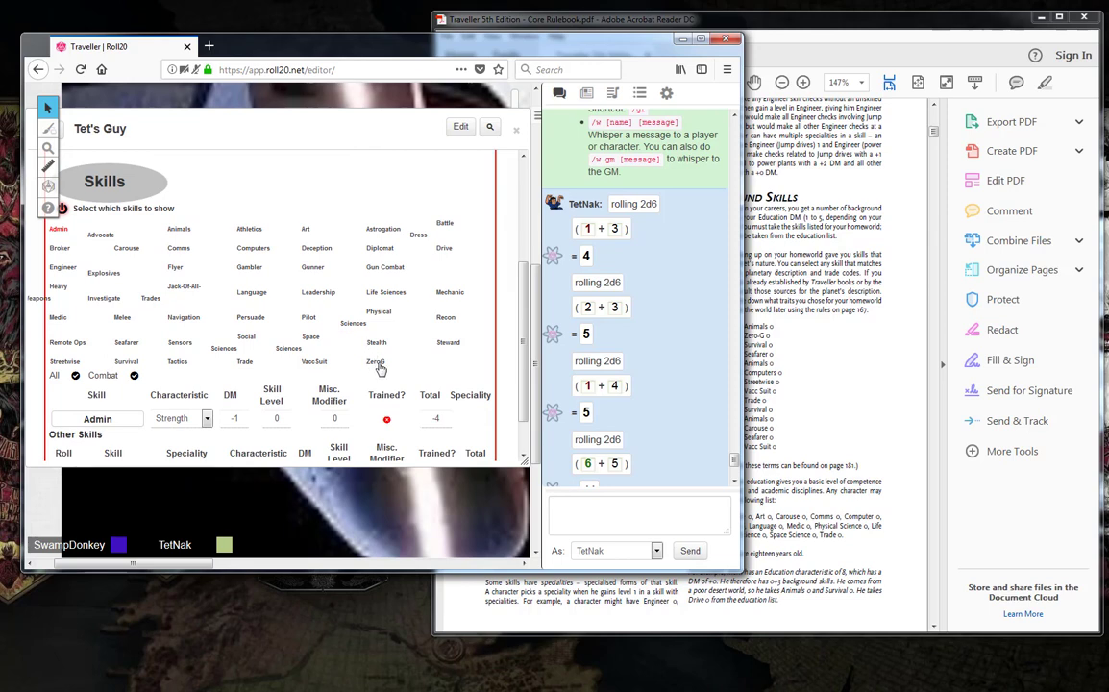
pyautogui.click(386, 418)
pyautogui.scroll(-1, 389, 382)
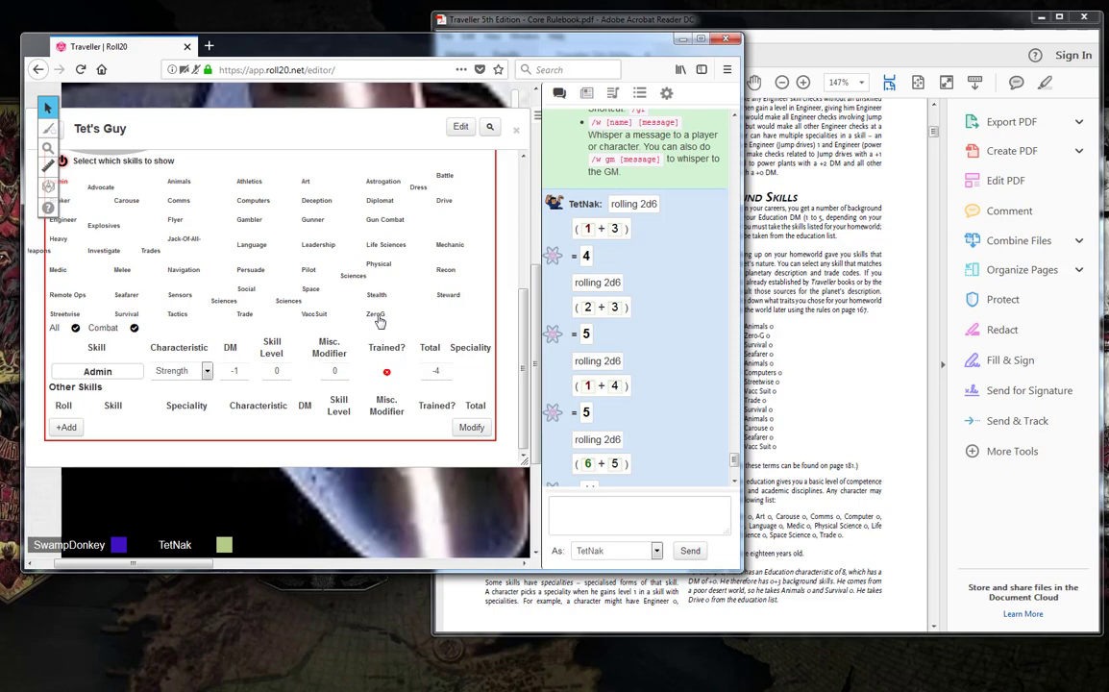
# Show the Zero G, Vacc Suit and Trade skills on the sheet, and mark Broker and Vacc Suit as untrained
pyautogui.click(376, 315)
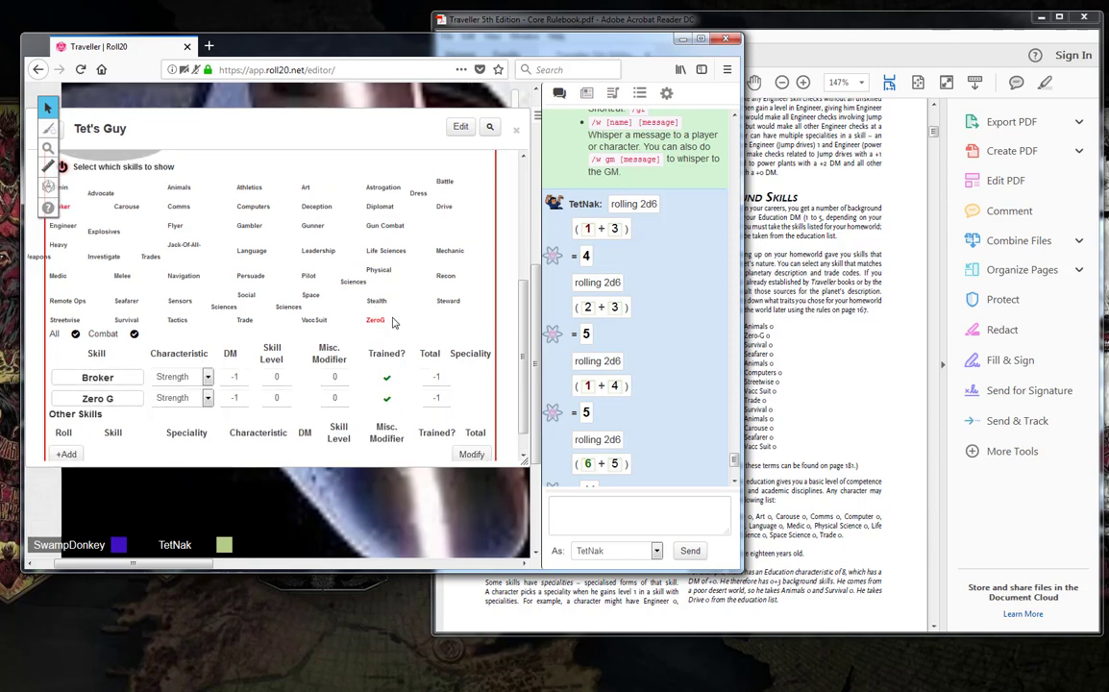
pyautogui.click(314, 292)
pyautogui.click(387, 350)
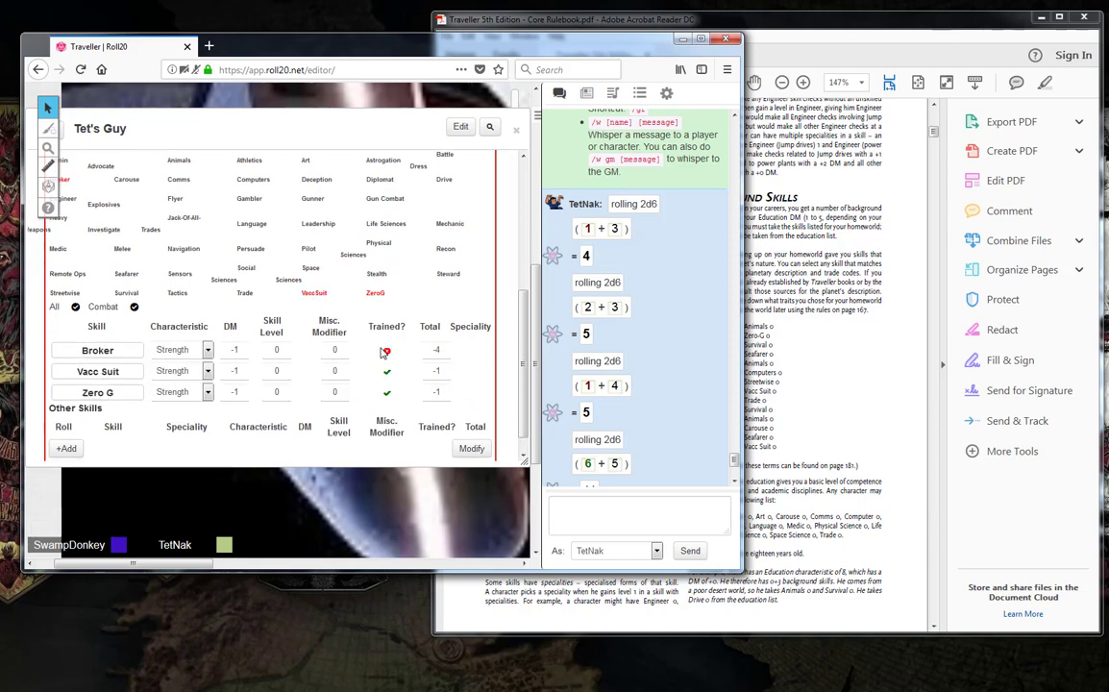
pyautogui.click(386, 370)
pyautogui.click(244, 292)
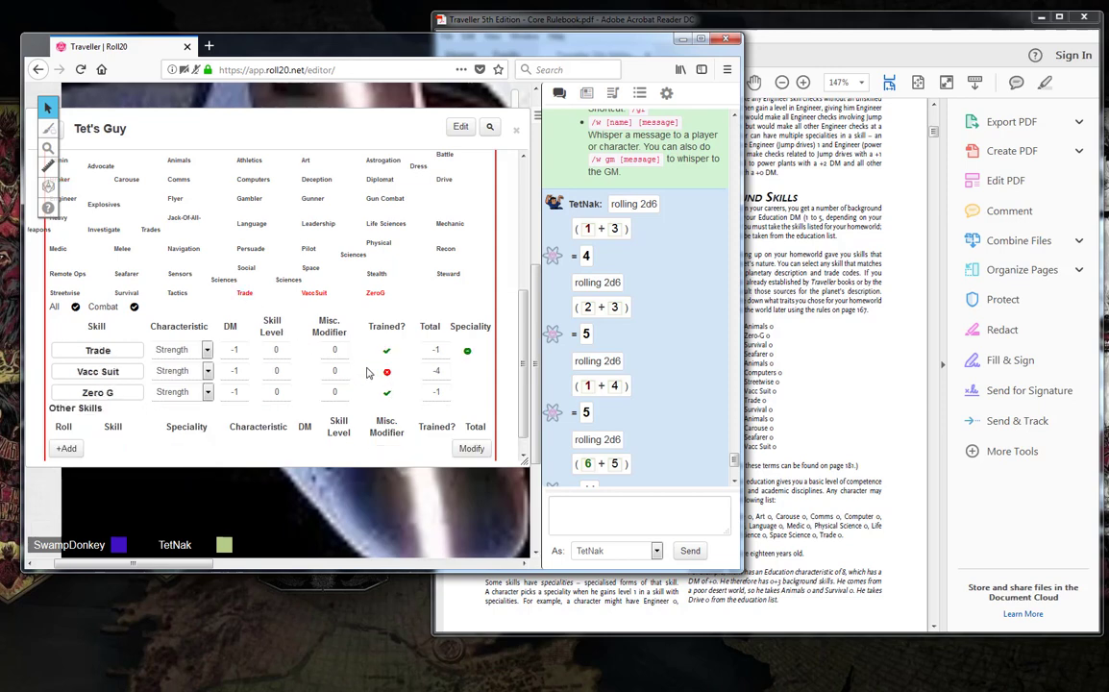
# Show the Tactics and Survival skills on the sheet, and mark Trade, Tactics and Engineer as untrained
pyautogui.click(386, 351)
pyautogui.click(177, 292)
pyautogui.click(386, 371)
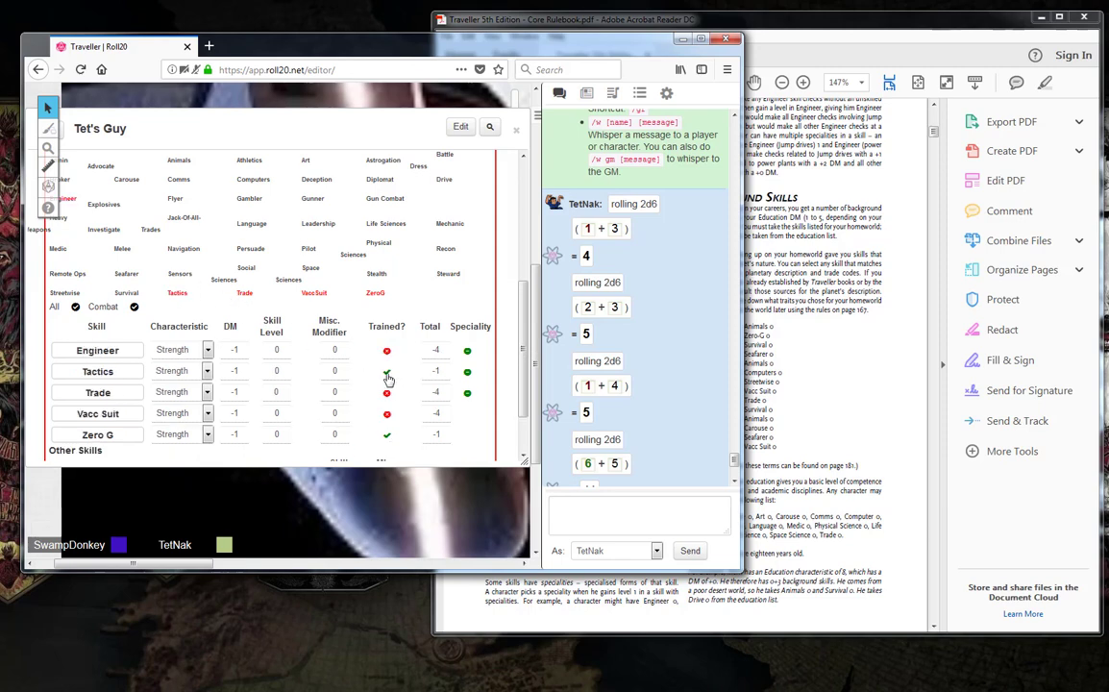
pyautogui.click(386, 351)
pyautogui.click(126, 292)
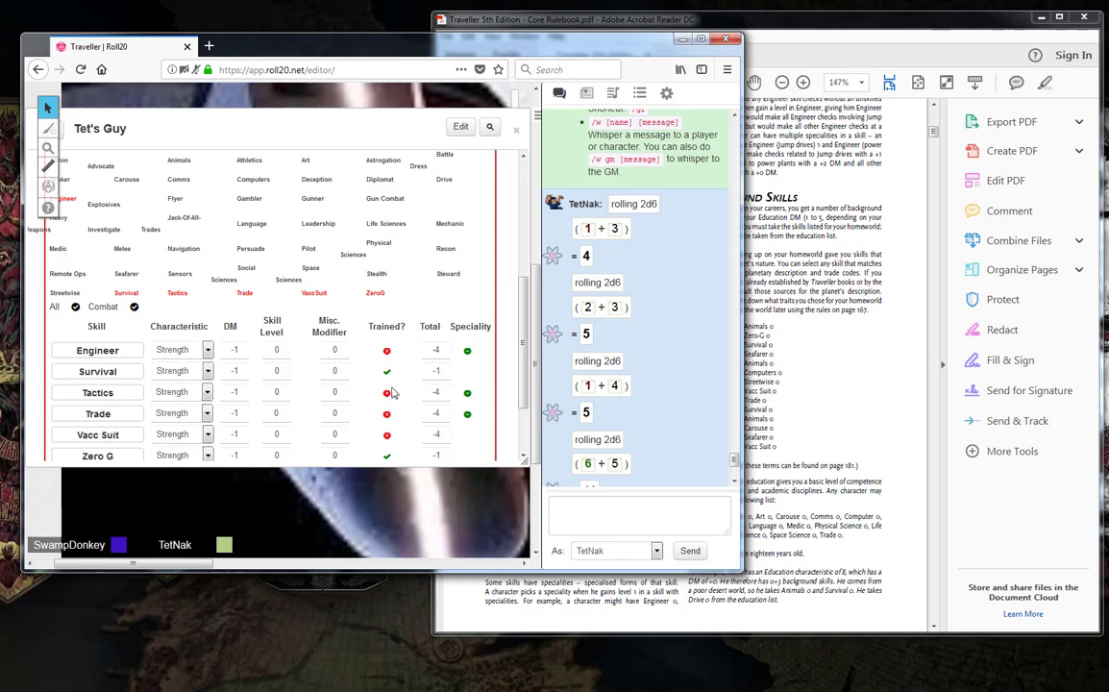
# Show the Heavy Weapons and Streetwise skills on the sheet, and mark Streetwise as untrained
pyautogui.click(56, 219)
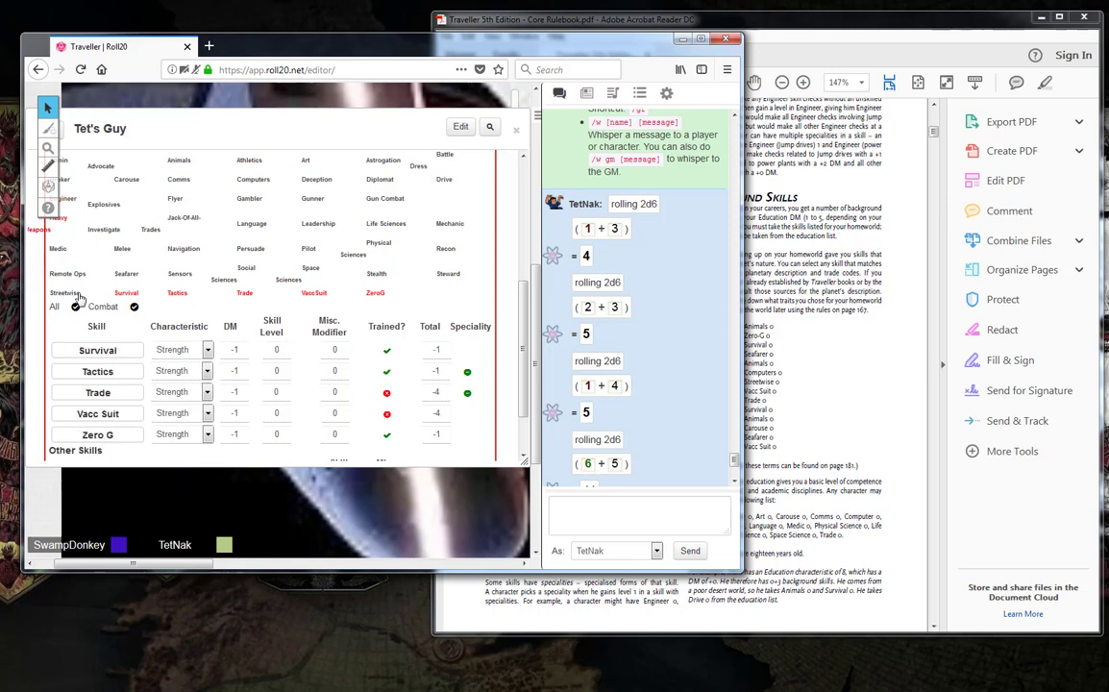
pyautogui.click(65, 292)
pyautogui.click(386, 371)
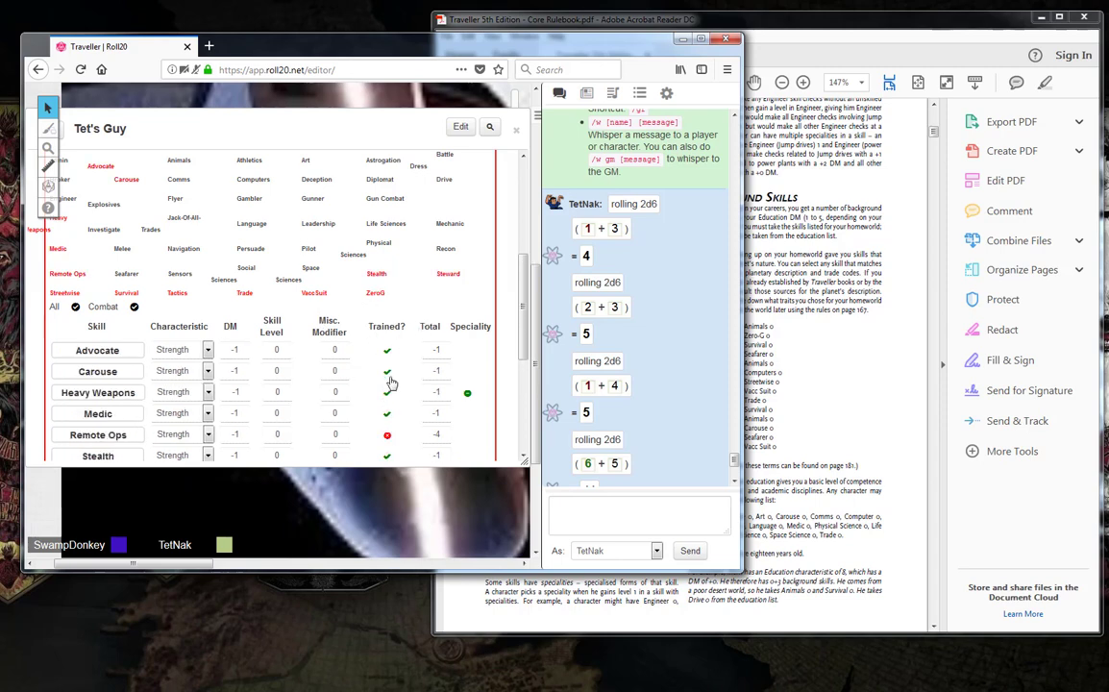
# Mark Gambler, Flyer, Explosives, Computers, Comms, Carouse, Athletics, Animals and Advocate as untrained in the skill table
pyautogui.scroll(-4, 385, 376)
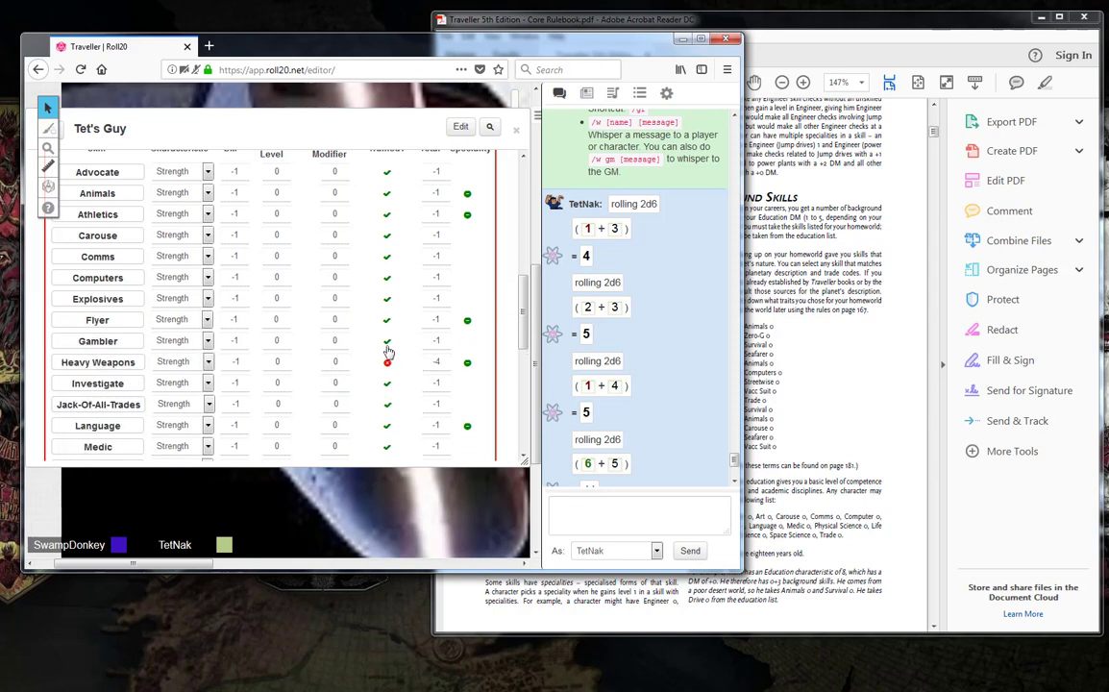
pyautogui.click(386, 340)
pyautogui.click(386, 319)
pyautogui.click(386, 298)
pyautogui.click(386, 276)
pyautogui.click(387, 256)
pyautogui.click(386, 234)
pyautogui.click(387, 214)
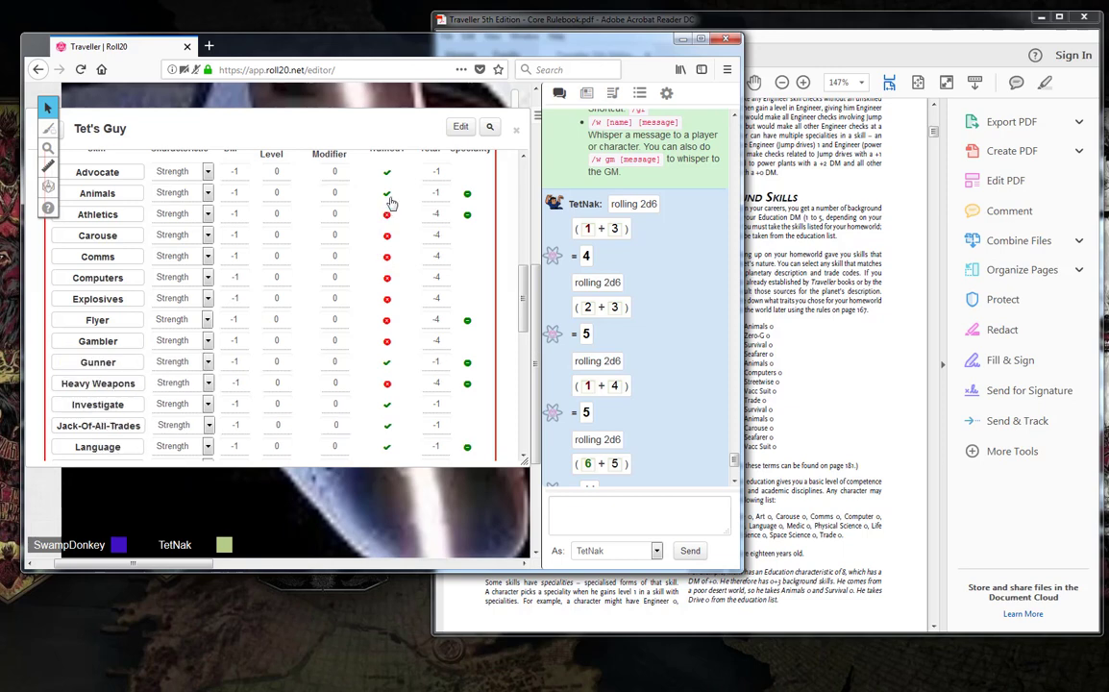
pyautogui.click(386, 193)
pyautogui.click(386, 171)
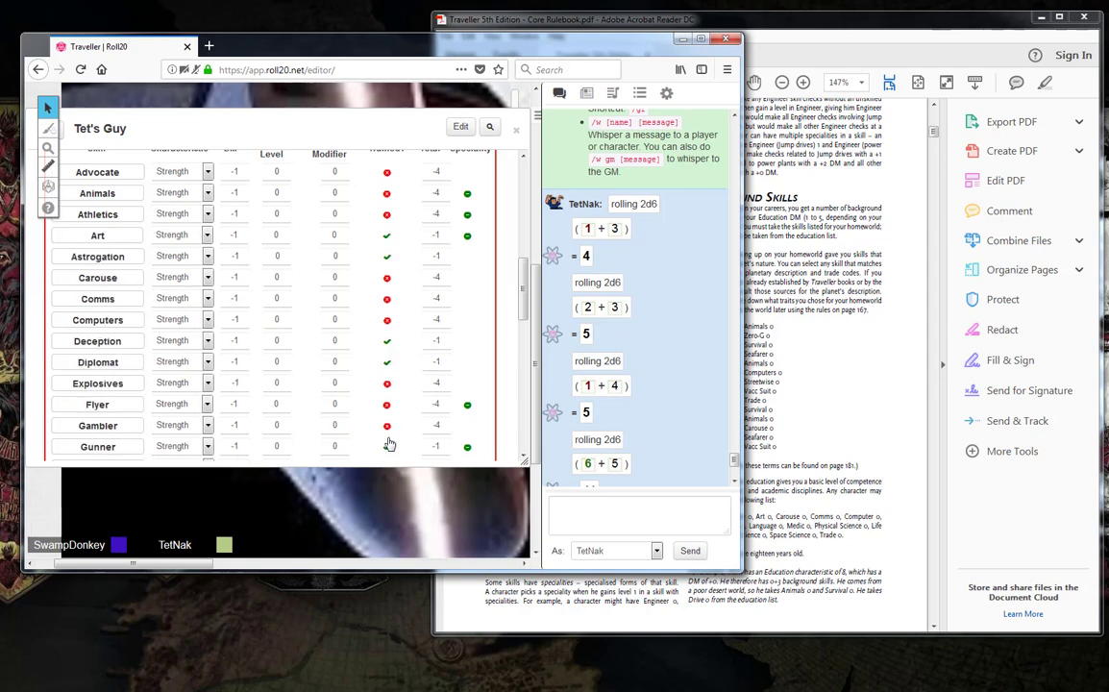
# Mark Diplomat, Deception, Drive, Flyer, Gambler, Gunner and Gun Combat as untrained in the skill table
pyautogui.click(388, 425)
pyautogui.click(388, 364)
pyautogui.click(386, 340)
pyautogui.scroll(-4, 389, 288)
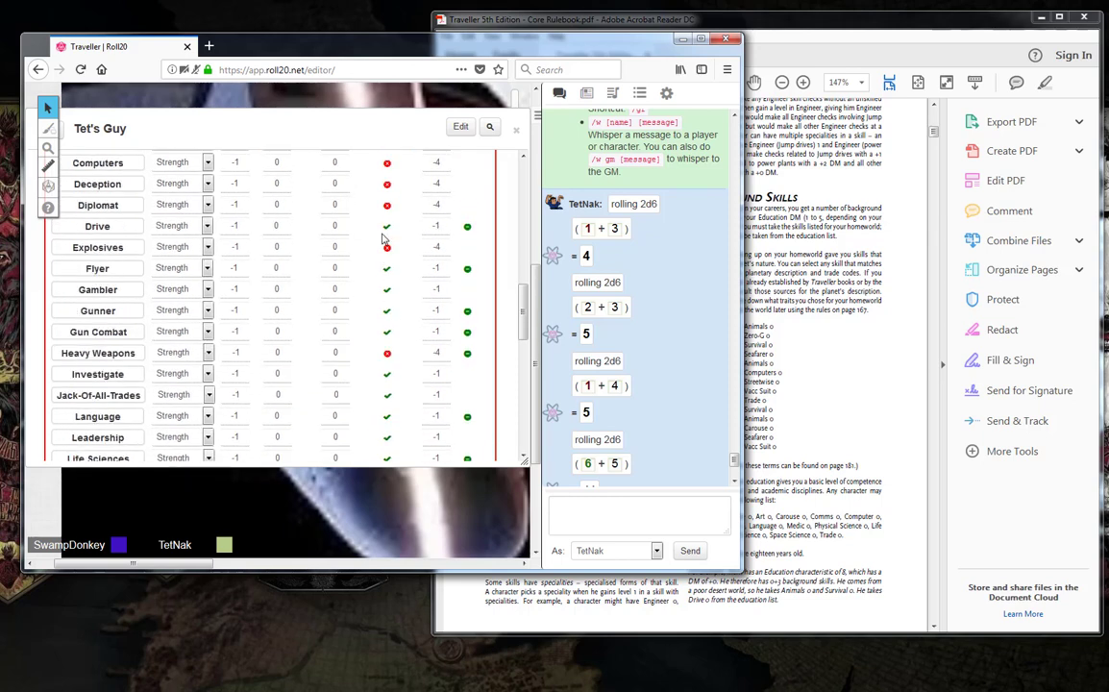
pyautogui.click(387, 228)
pyautogui.click(387, 269)
pyautogui.click(386, 290)
pyautogui.click(388, 311)
pyautogui.click(387, 331)
# Mark Investigate, Jack-Of-All-Trades, Language, Leadership, Life Sciences and Mechanic as untrained in the skill table
pyautogui.scroll(-1, 389, 333)
pyautogui.click(387, 315)
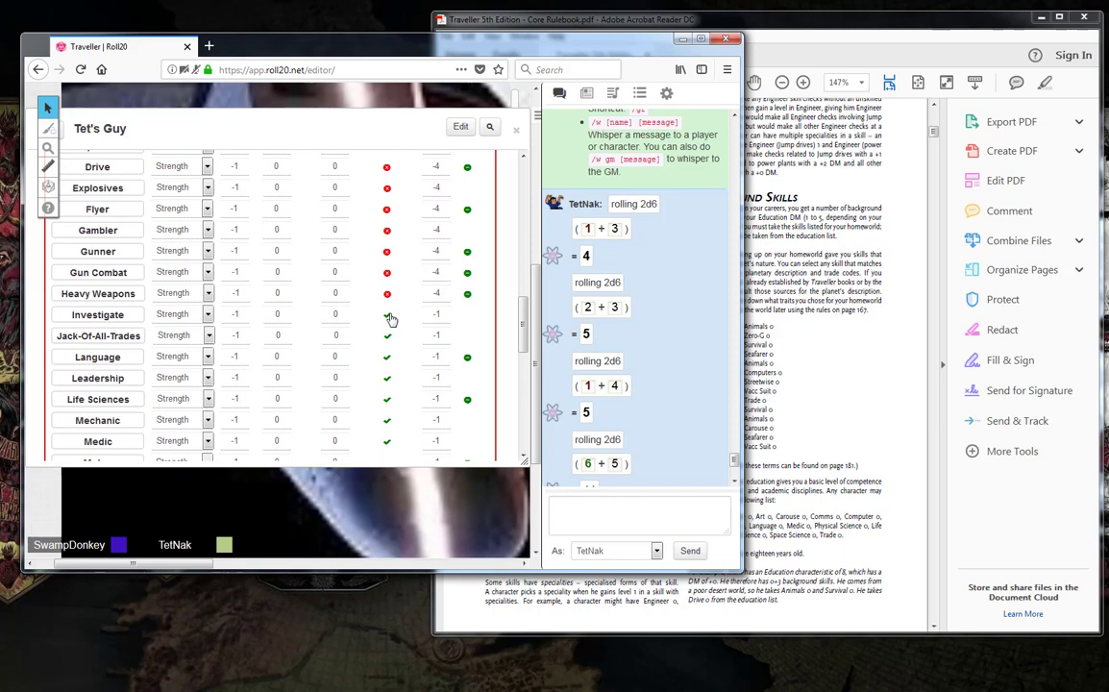
pyautogui.click(387, 335)
pyautogui.click(388, 356)
pyautogui.click(387, 377)
pyautogui.click(386, 397)
pyautogui.click(386, 419)
# Mark Medic, Melee, Navigation, Persuade, Pilot and Recon as untrained in the skill table
pyautogui.scroll(-1, 400, 403)
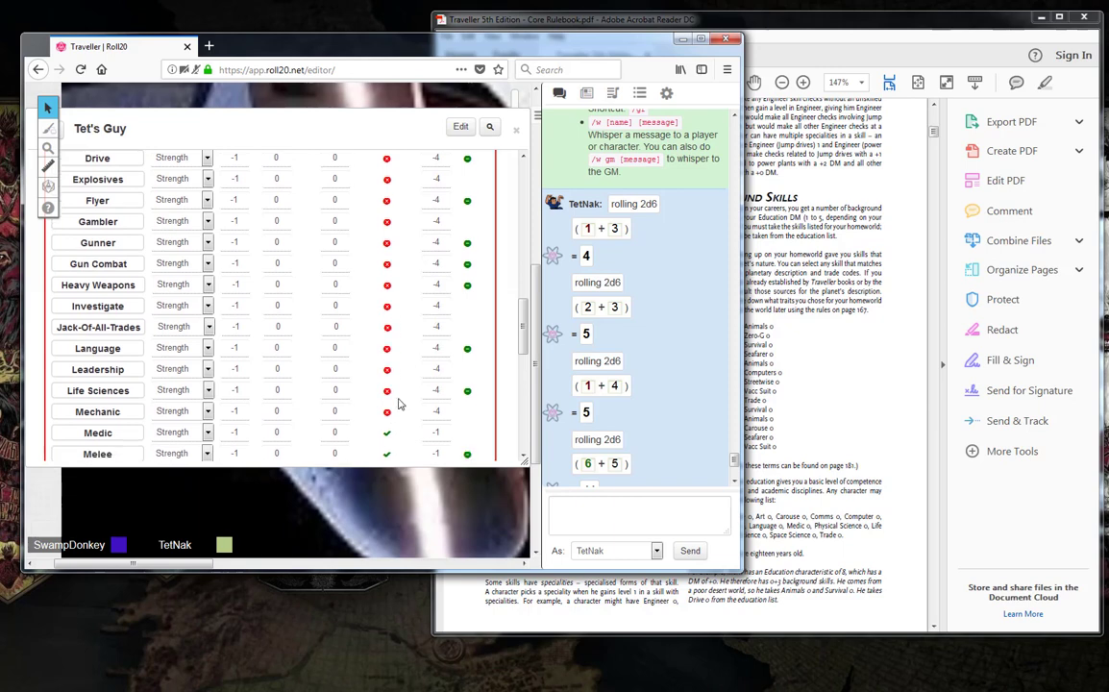
pyautogui.scroll(-2, 400, 403)
pyautogui.click(387, 322)
pyautogui.click(387, 343)
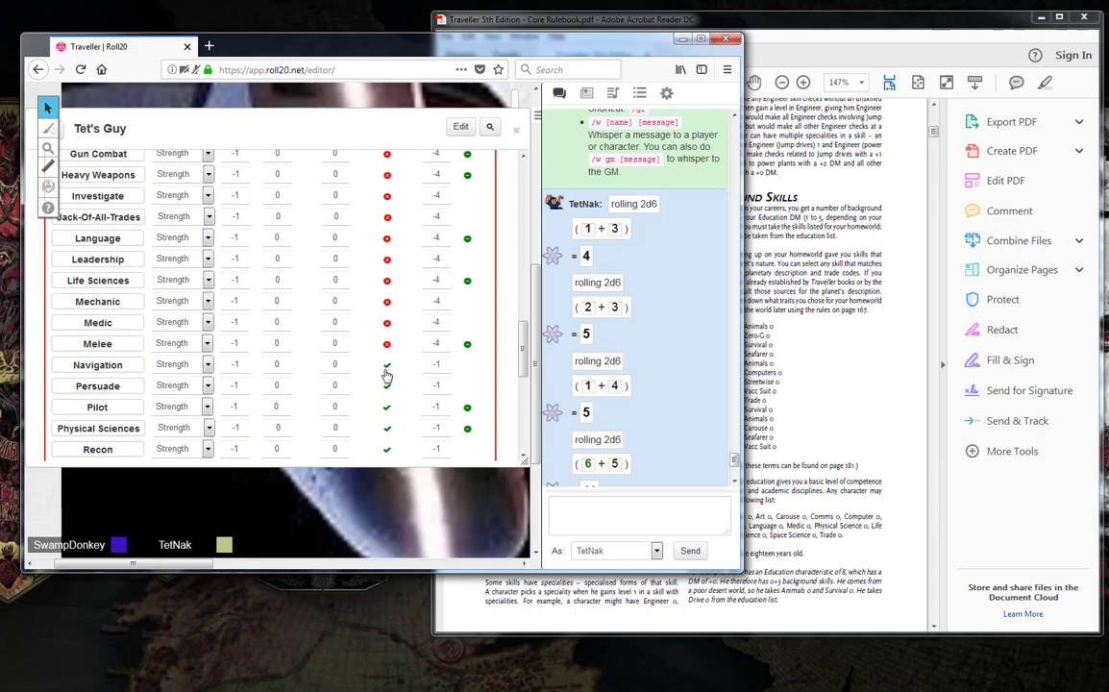
pyautogui.click(386, 365)
pyautogui.click(387, 385)
pyautogui.click(386, 406)
pyautogui.click(386, 449)
# Mark Tactics, Survival, Steward, Stealth, Space Sciences and Social Sciences as untrained, leaving Zero G trained
pyautogui.scroll(-5, 401, 413)
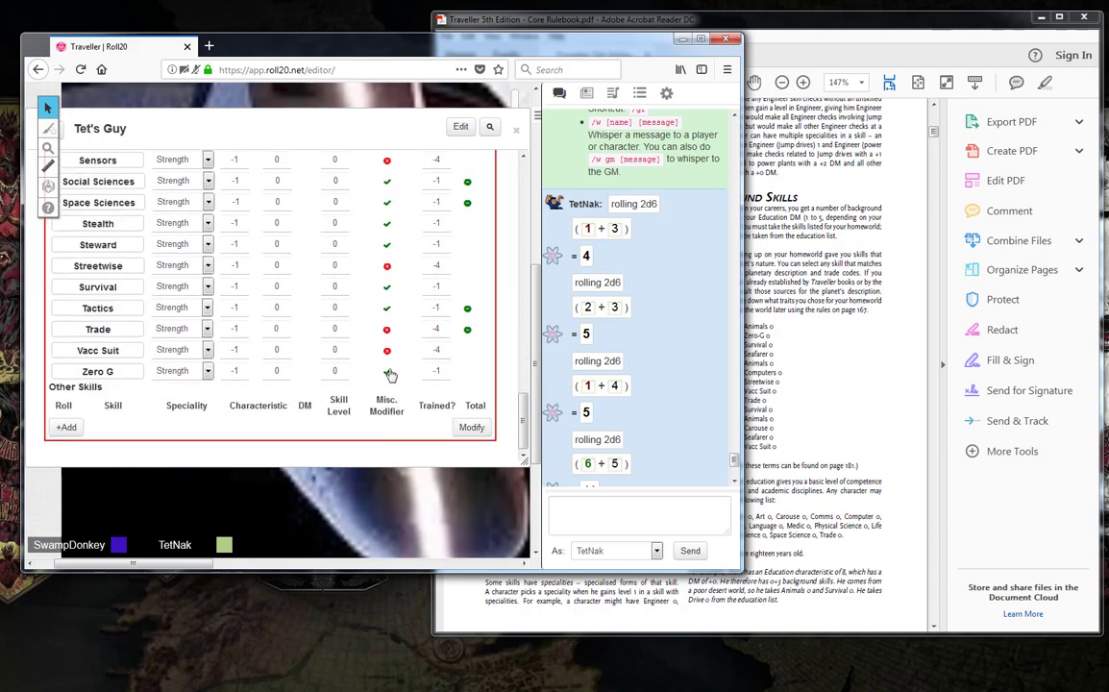
pyautogui.click(386, 307)
pyautogui.click(386, 287)
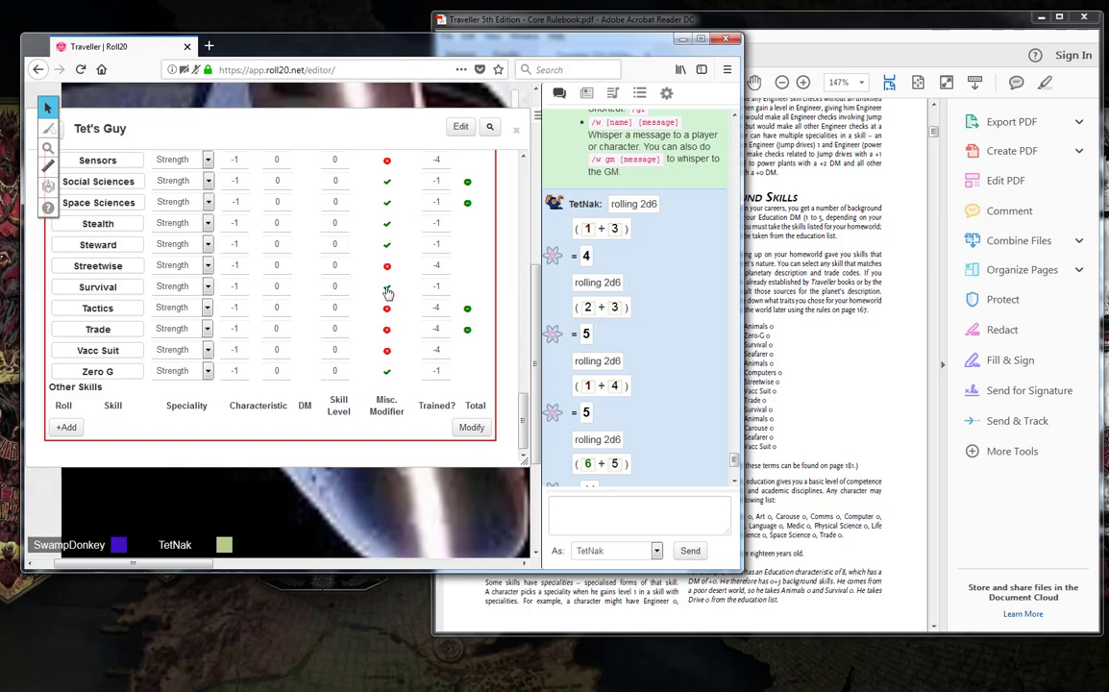
pyautogui.click(387, 244)
pyautogui.click(386, 223)
pyautogui.click(386, 202)
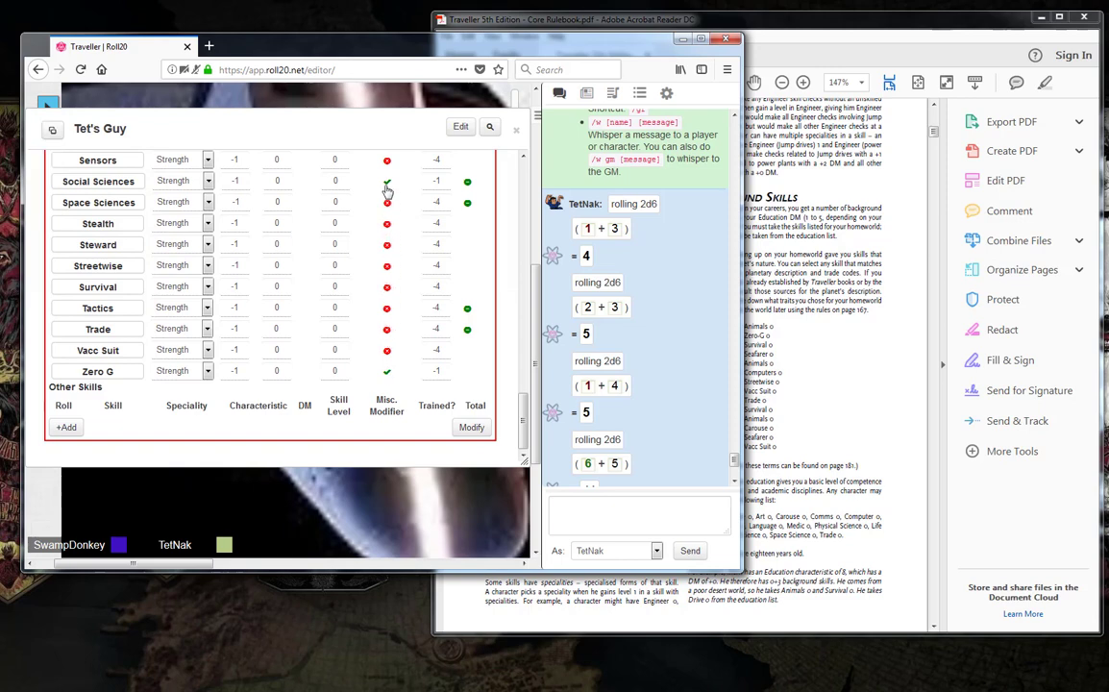
pyautogui.click(386, 183)
pyautogui.scroll(6, 403, 272)
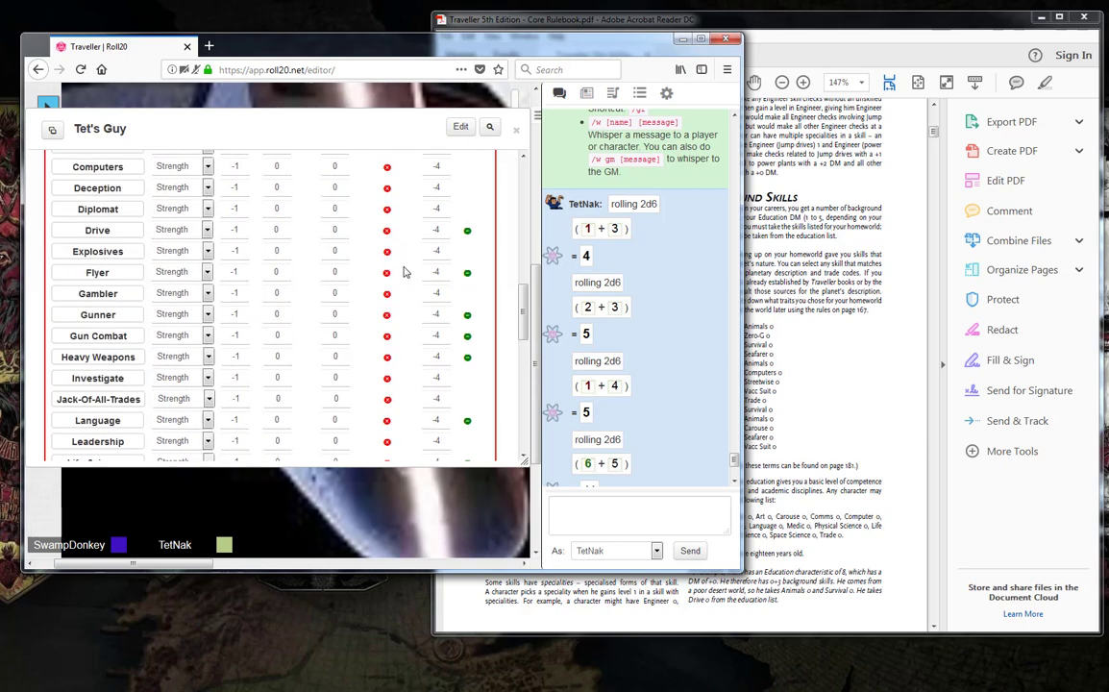
pyautogui.scroll(8, 403, 272)
pyautogui.scroll(-11, 403, 271)
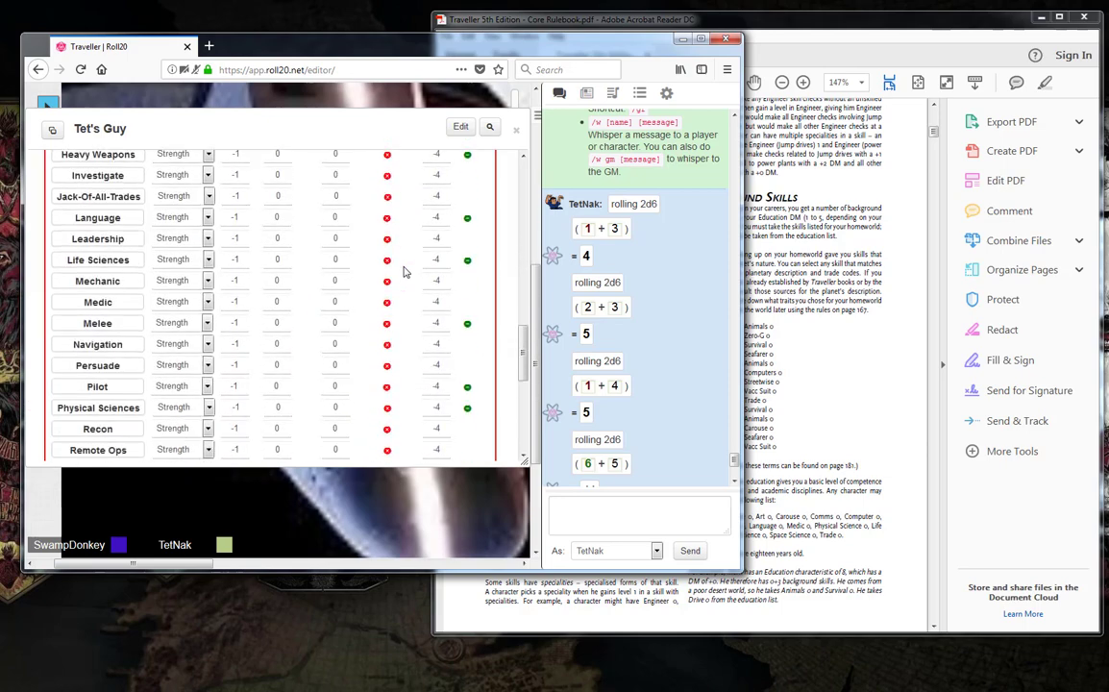
pyautogui.scroll(8, 403, 272)
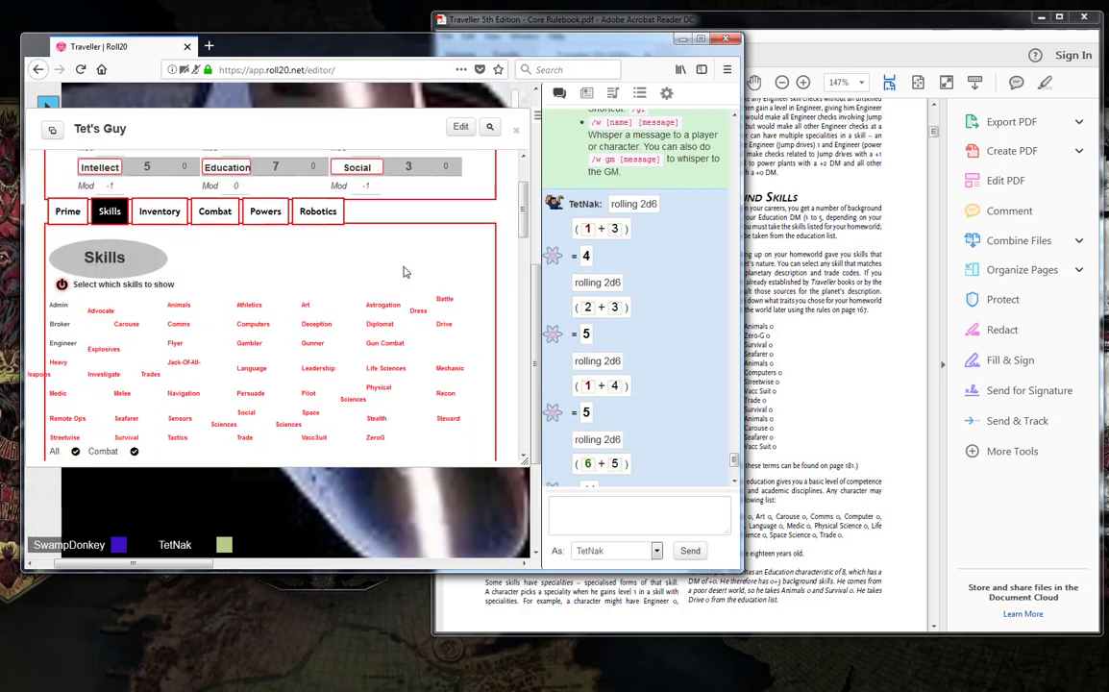
# Hide Advocate, Athletics, Art, Astrogation, Battle Dress, Diplomat, Drive, Gun Combat, Life Sciences, Physical Sciences, Space Sciences, Mechanic, Recon, Steward and Vacc Suit from the skill table
pyautogui.scroll(-1, 404, 272)
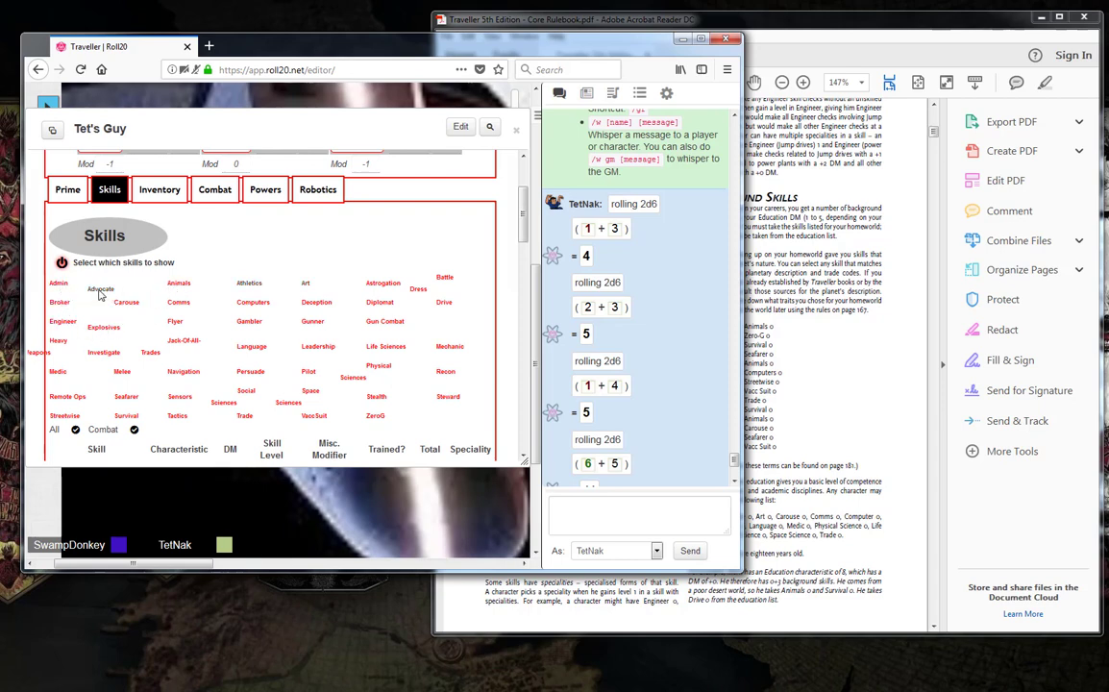
pyautogui.scroll(-4, 334, 350)
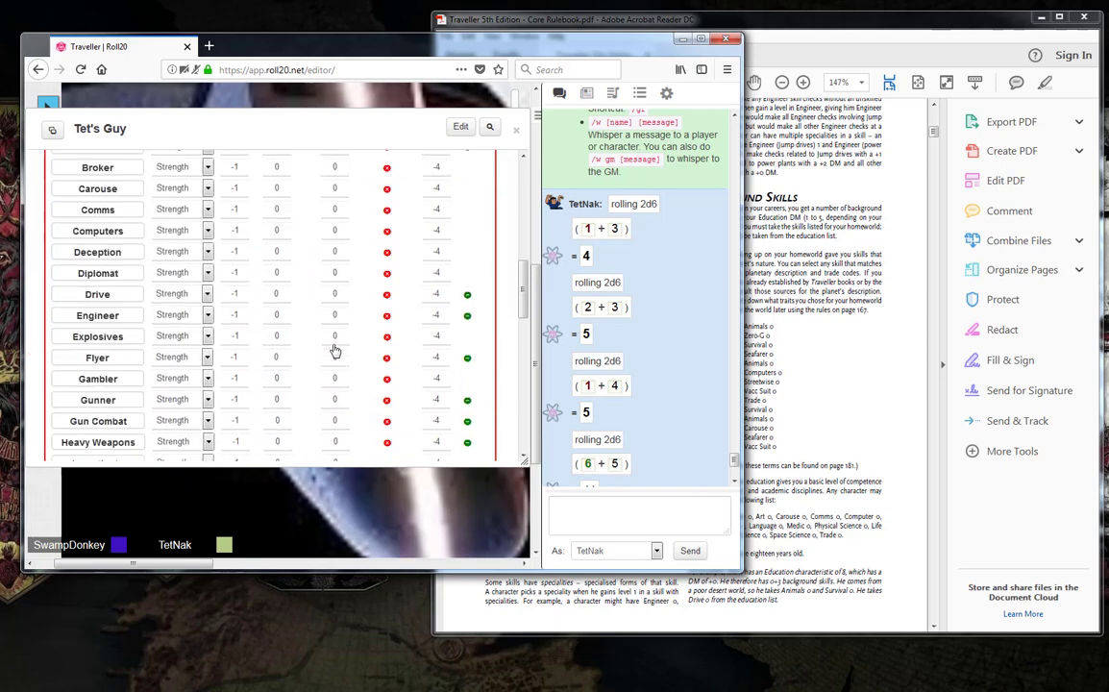
pyautogui.scroll(-8, 334, 351)
pyautogui.scroll(10, 334, 346)
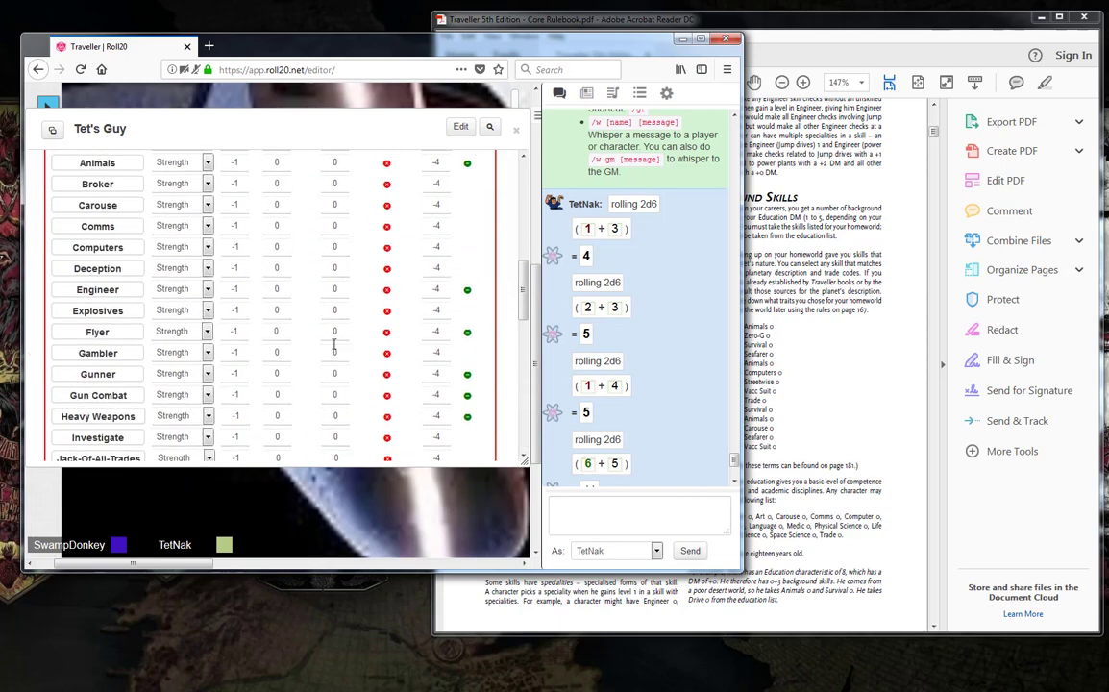
pyautogui.scroll(8, 334, 346)
pyautogui.scroll(-10, 334, 346)
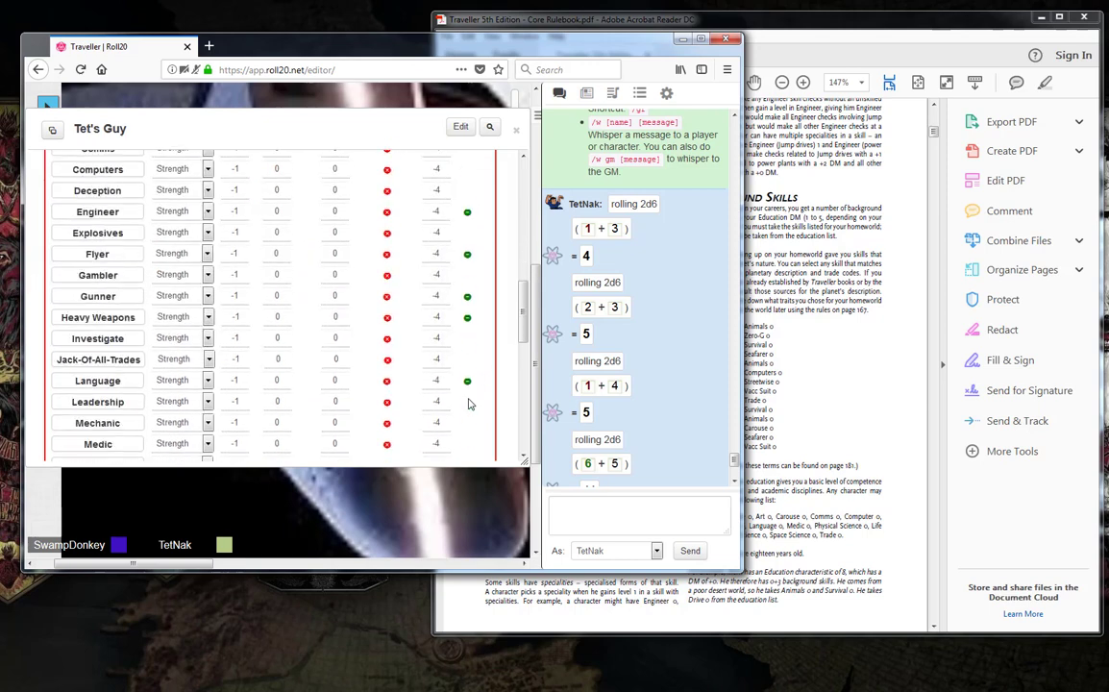
pyautogui.scroll(5, 466, 404)
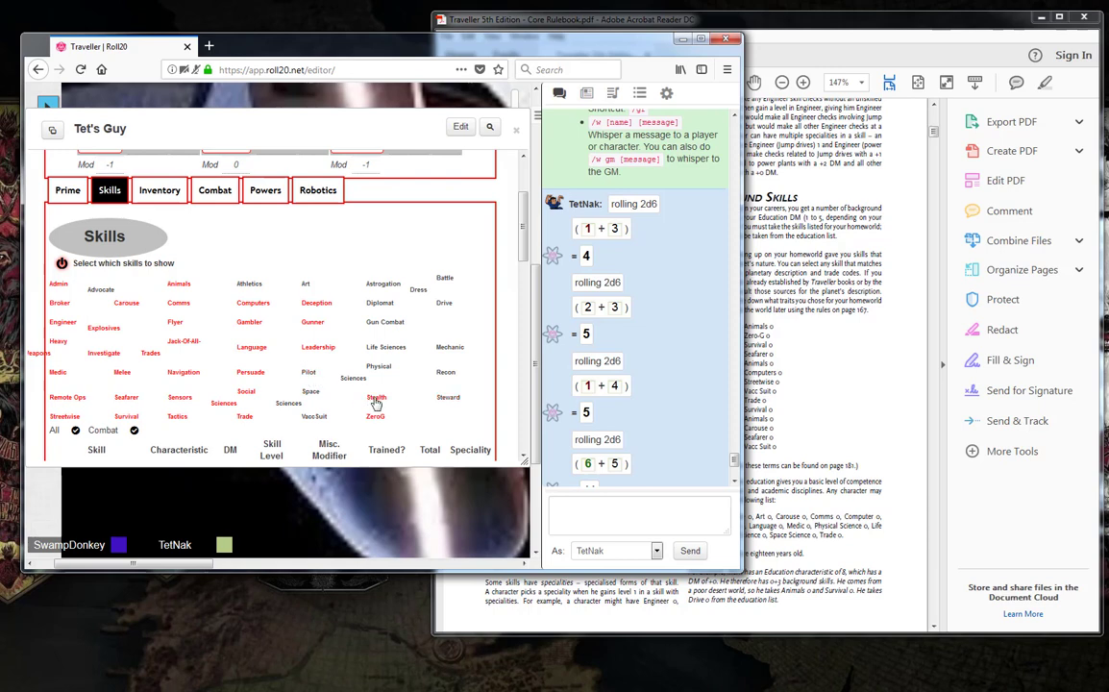
# Hide Stealth, Persuade, Computers, Deception, Gambler, Language, Social Sciences, Trade, Tactics and Sensors from the skill table
pyautogui.click(307, 372)
pyautogui.click(251, 373)
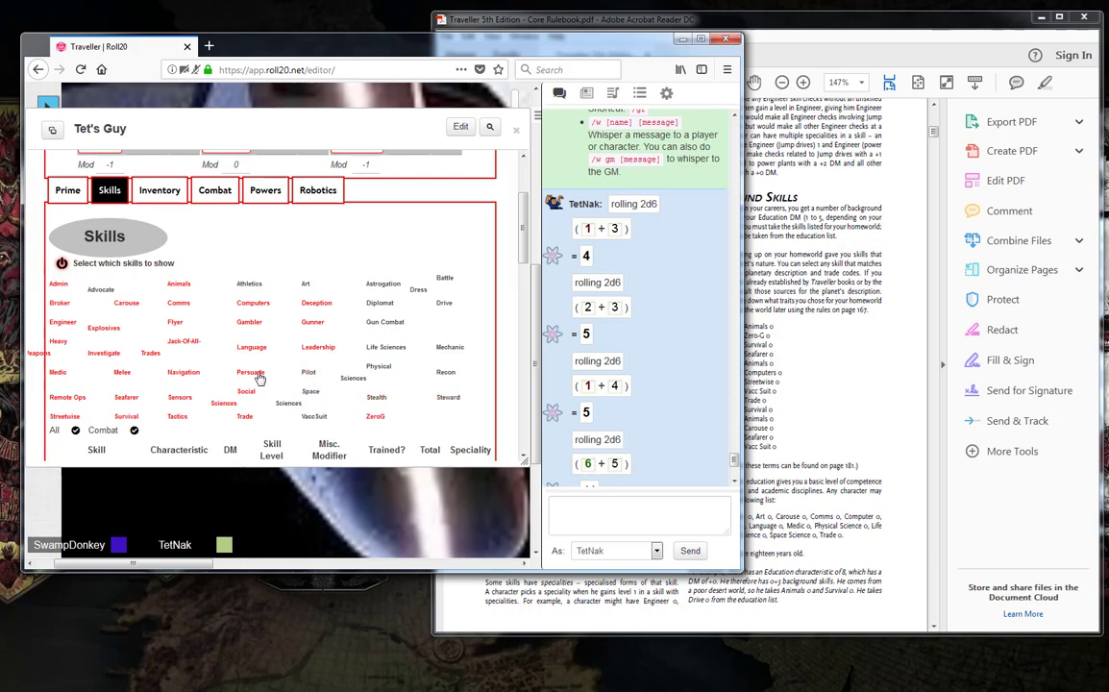
pyautogui.click(253, 303)
pyautogui.click(315, 303)
pyautogui.click(179, 417)
pyautogui.click(182, 400)
# Hide Navigation, Flyer, Comms, Melee, Carouse and all other remaining skills, keeping only Zero G in the skill table
pyautogui.click(183, 373)
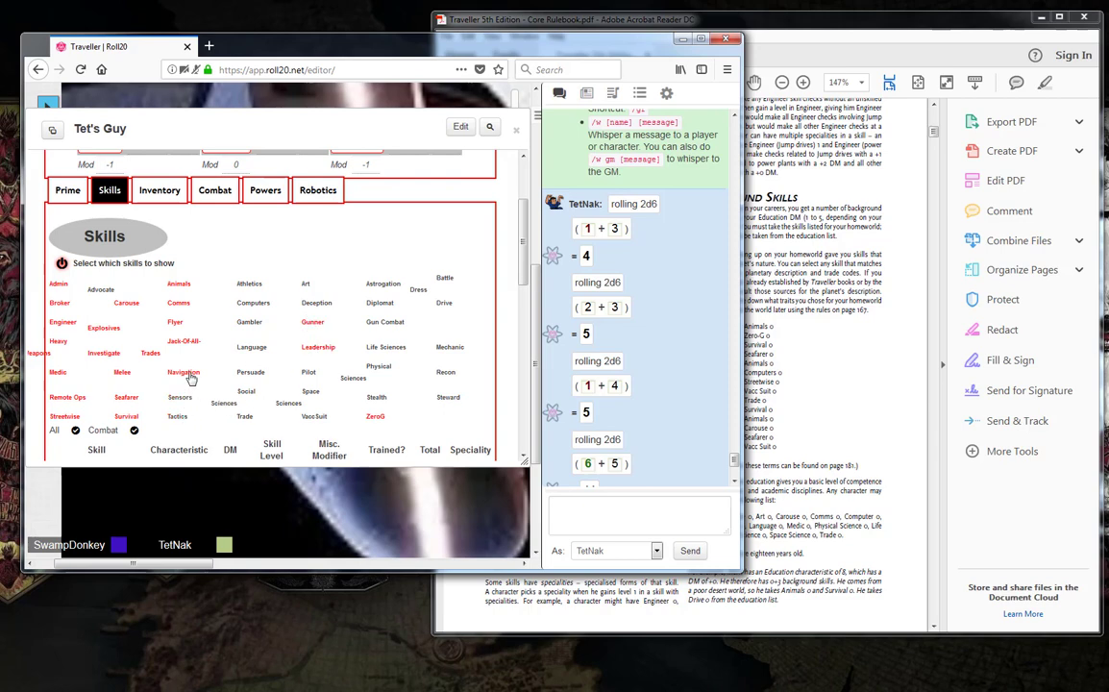
pyautogui.click(176, 324)
pyautogui.click(178, 303)
pyautogui.click(127, 374)
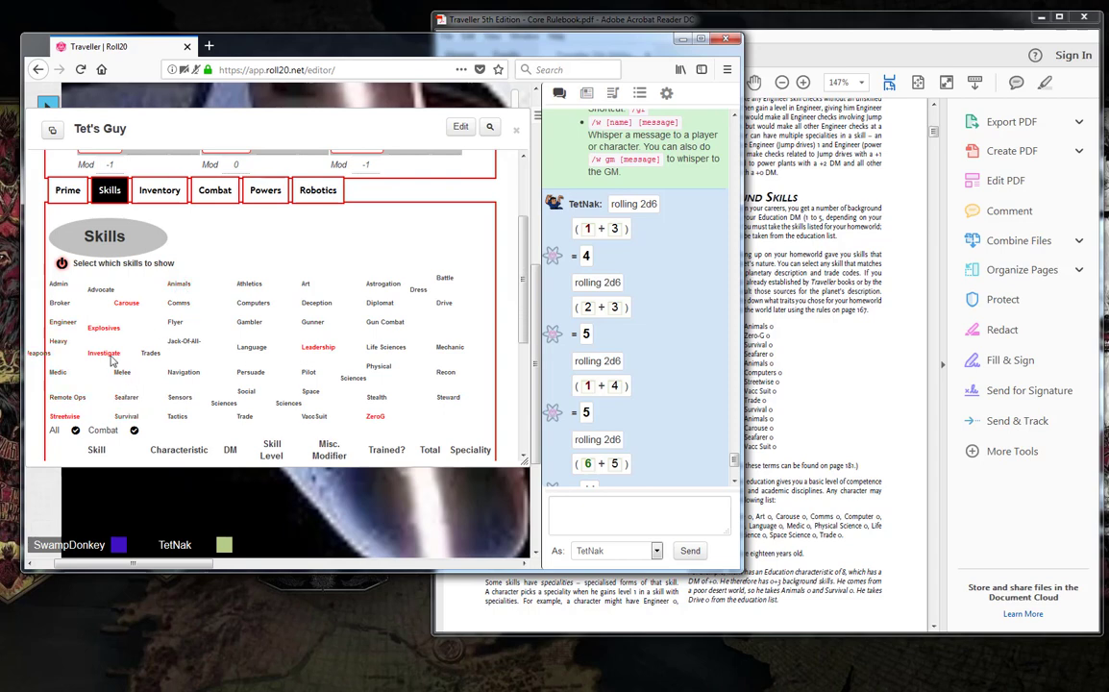
pyautogui.click(128, 305)
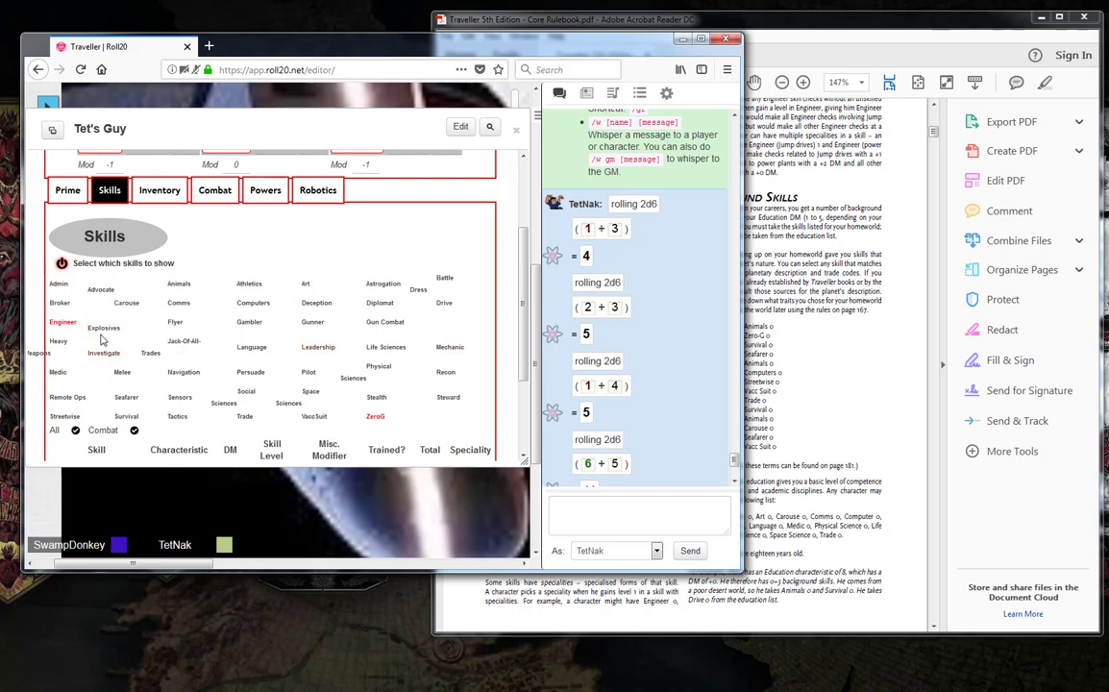
pyautogui.scroll(-2, 166, 333)
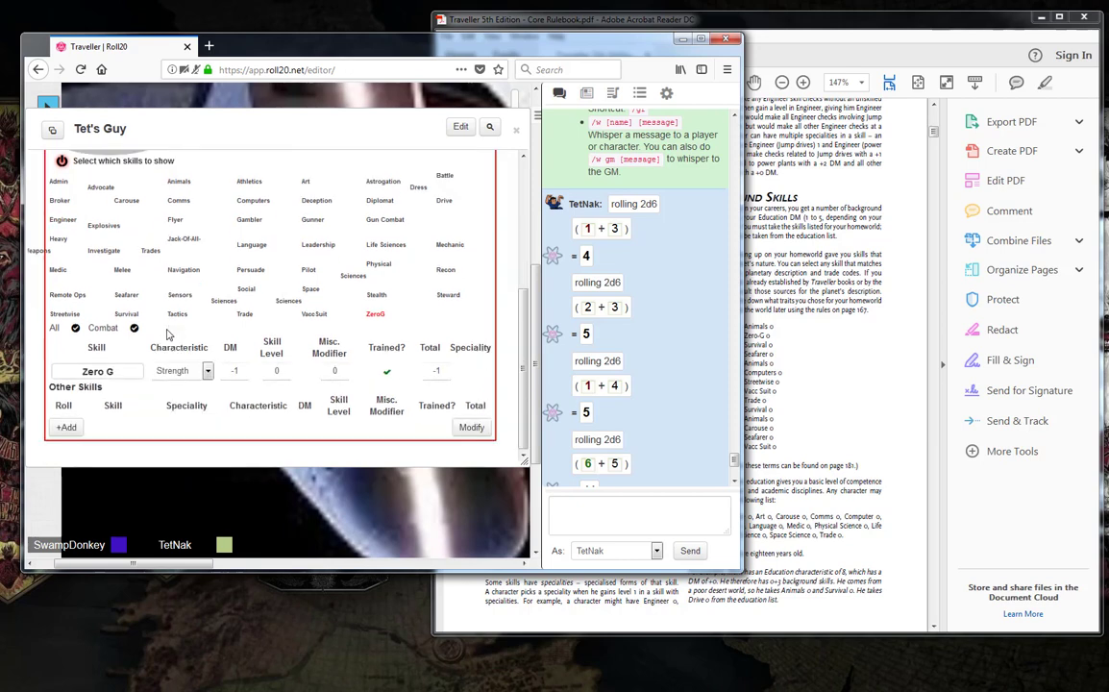
# Switch to the rulebook PDF and read the Background Skills section, including the homeworld and education skill lists
pyautogui.scroll(4, 307, 350)
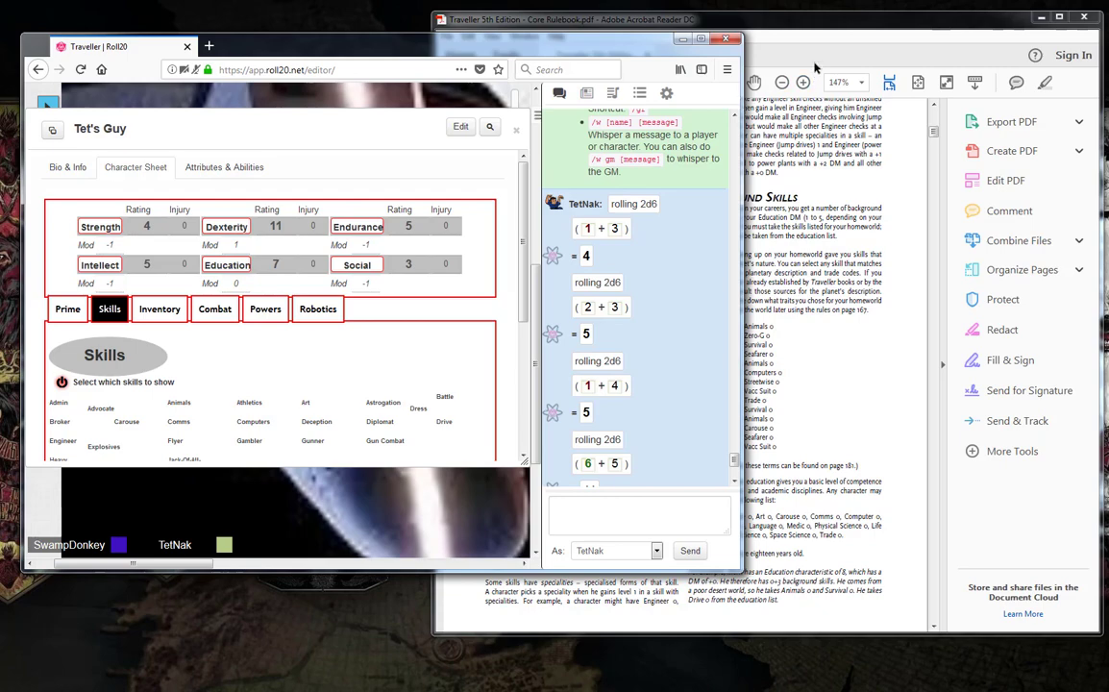
pyautogui.click(736, 29)
pyautogui.scroll(-2, 765, 177)
pyautogui.scroll(-5, 764, 176)
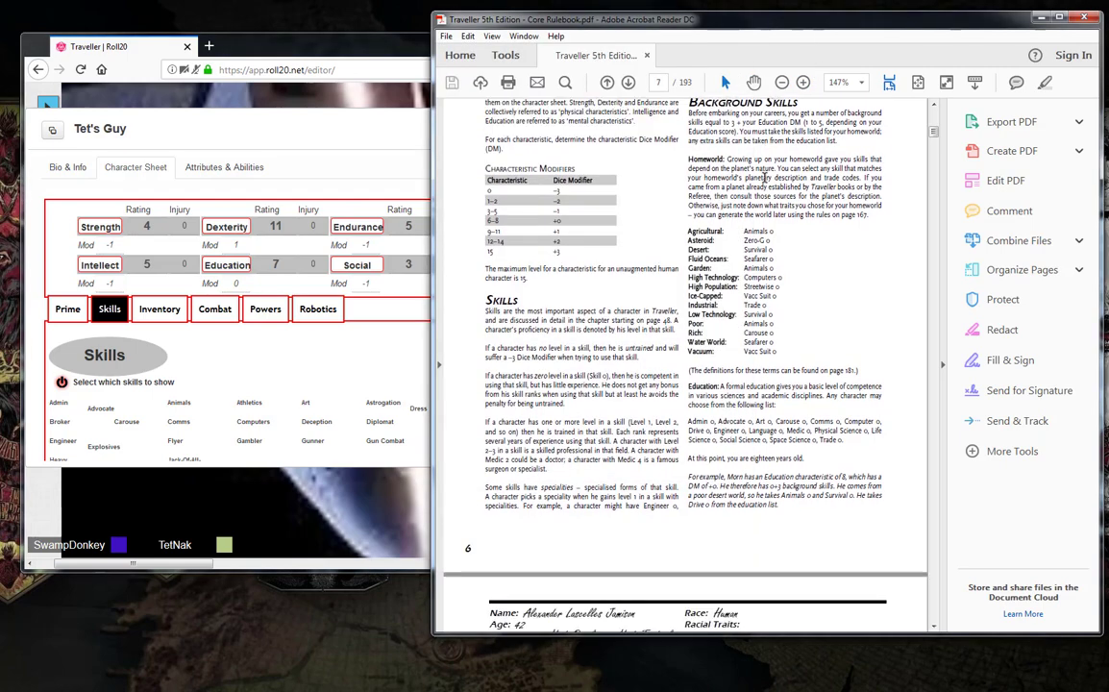
pyautogui.scroll(2, 764, 177)
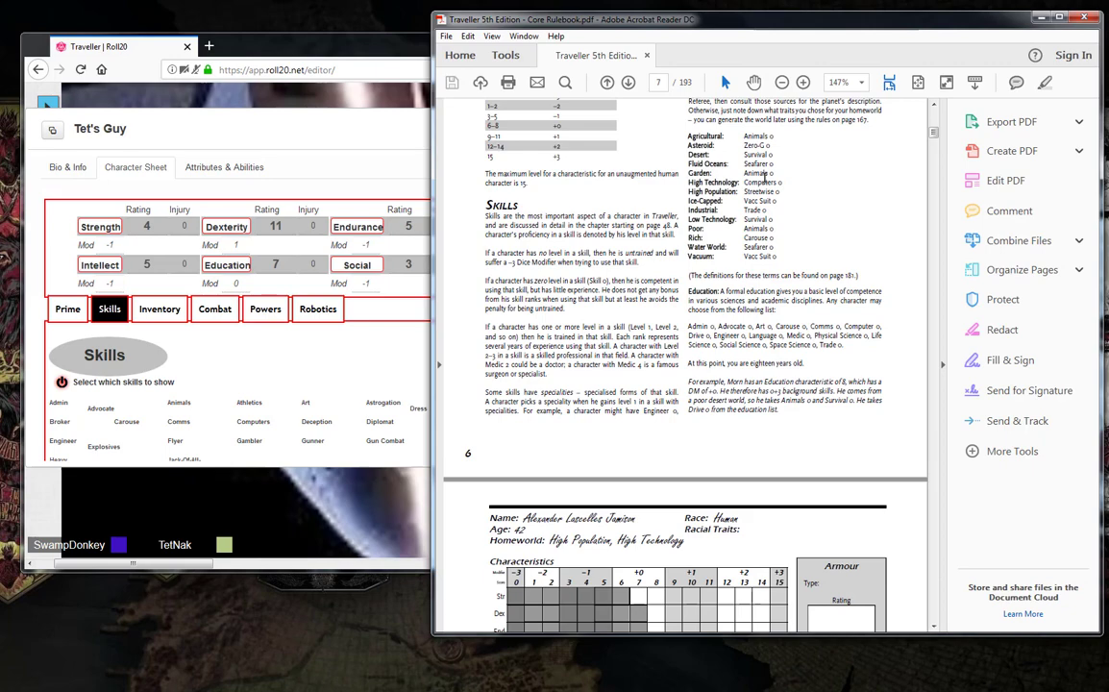
pyautogui.scroll(-9, 764, 176)
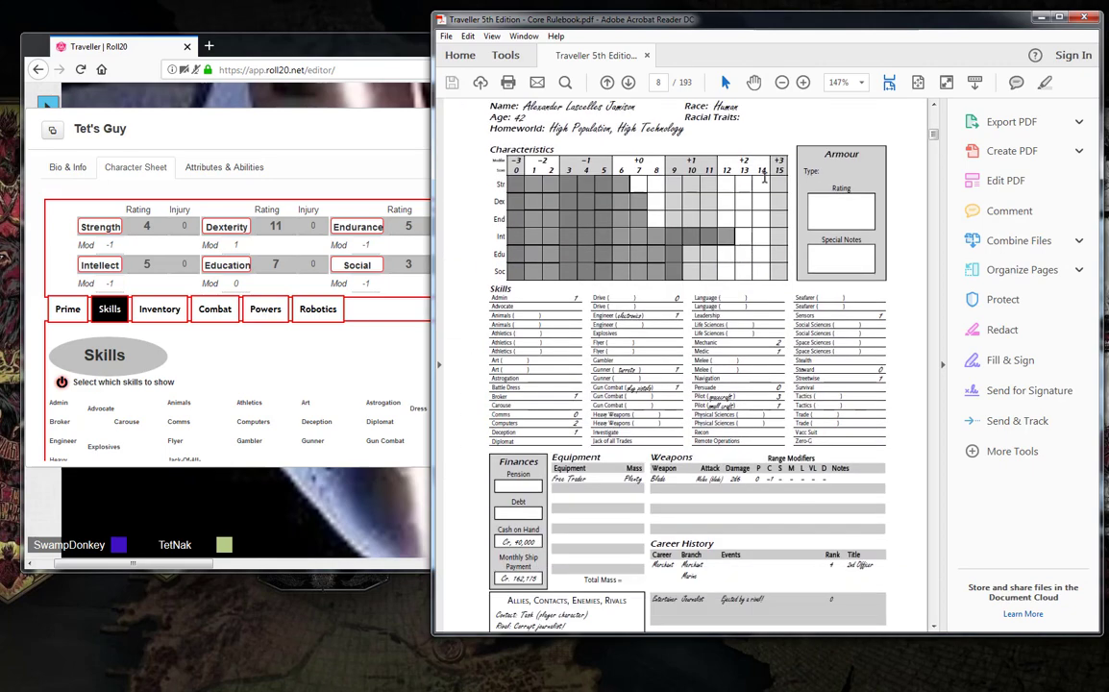
pyautogui.scroll(12, 764, 177)
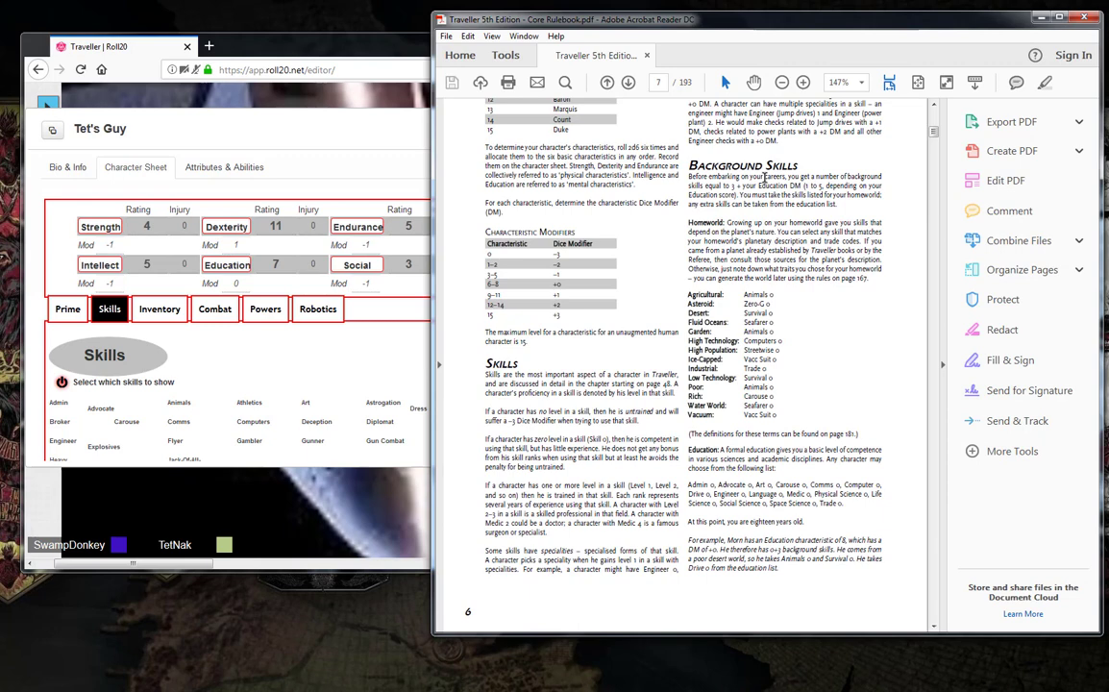
pyautogui.scroll(-1, 765, 177)
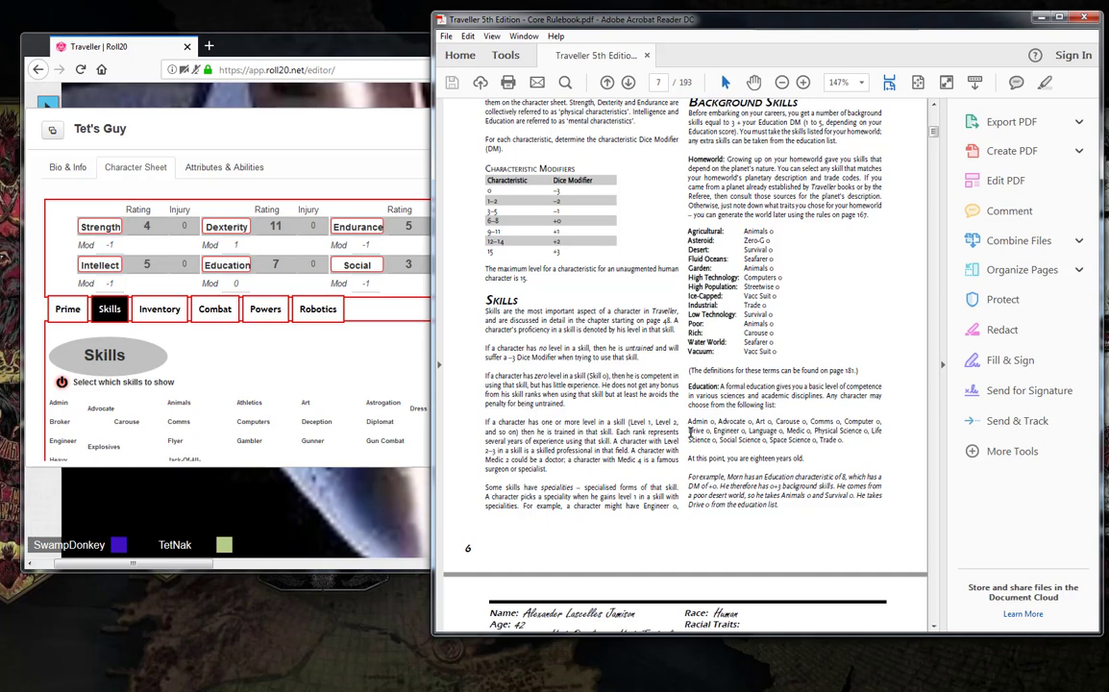
# Return to the Roll20 character sheet, show Space Sciences in the skill table and mark it as trained
pyautogui.click(266, 118)
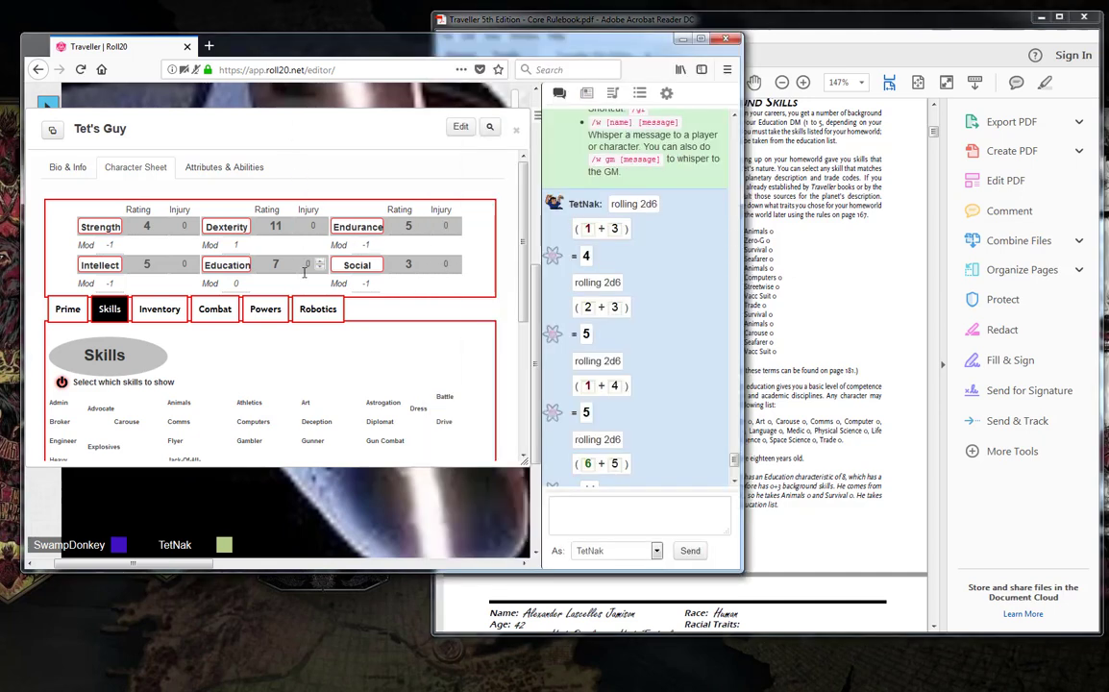
pyautogui.scroll(-3, 303, 272)
pyautogui.scroll(-1, 304, 272)
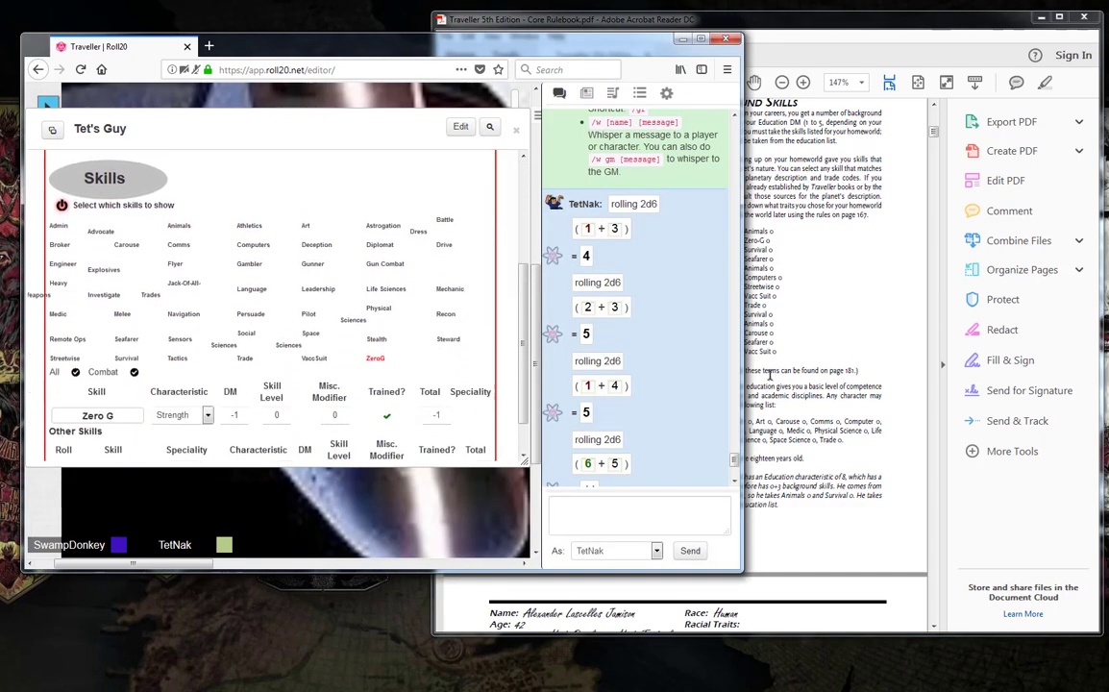
pyautogui.click(770, 394)
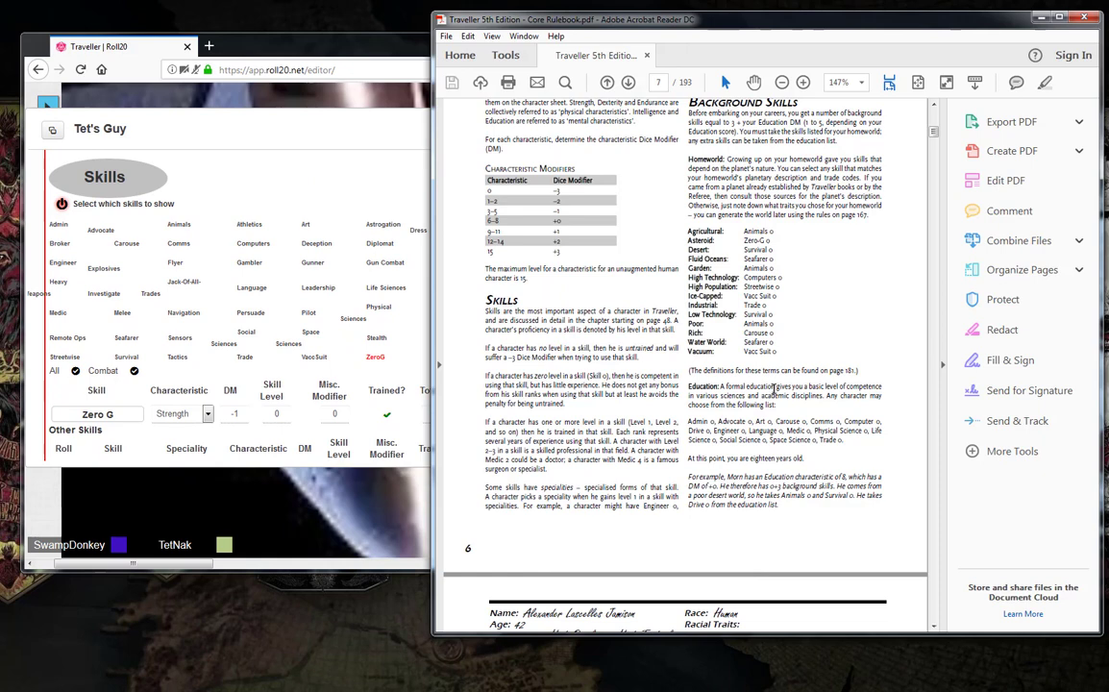
pyautogui.click(349, 134)
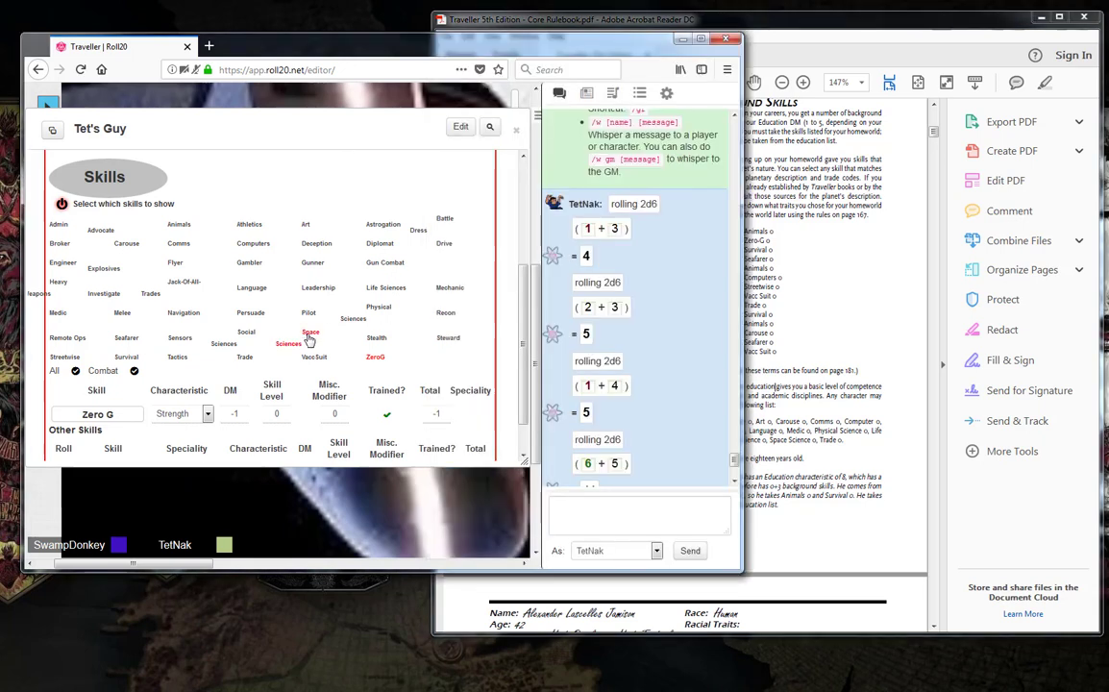
pyautogui.click(309, 336)
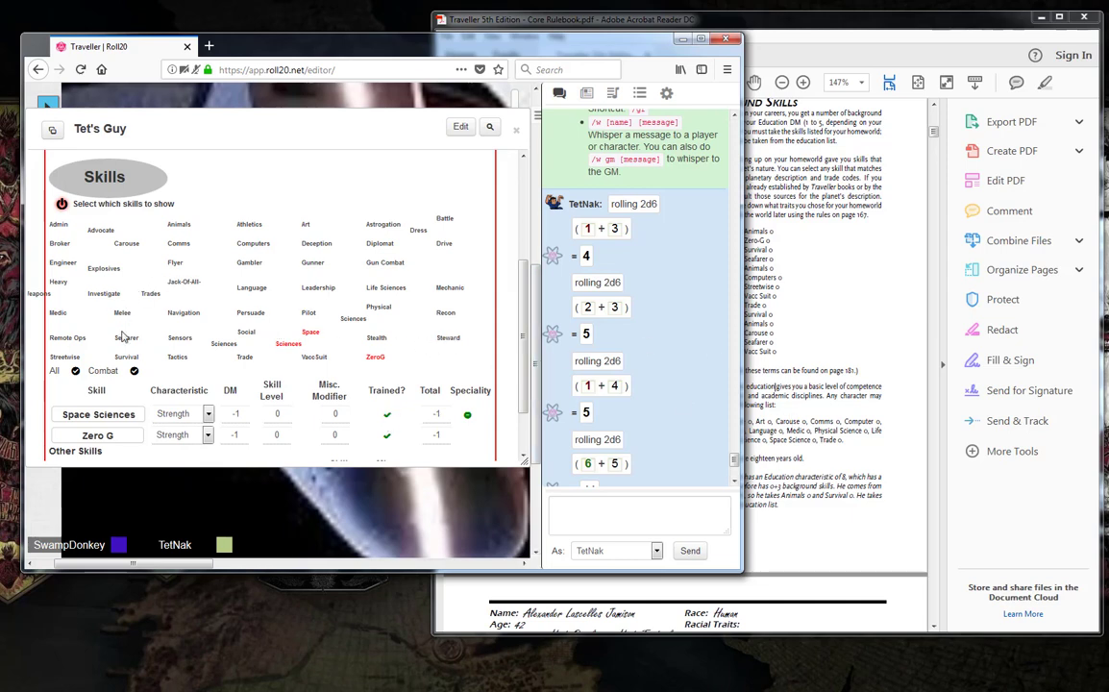
# Show Comms and Computers in the skill table and mark both as trained, consulting the rulebook's education list
pyautogui.click(177, 243)
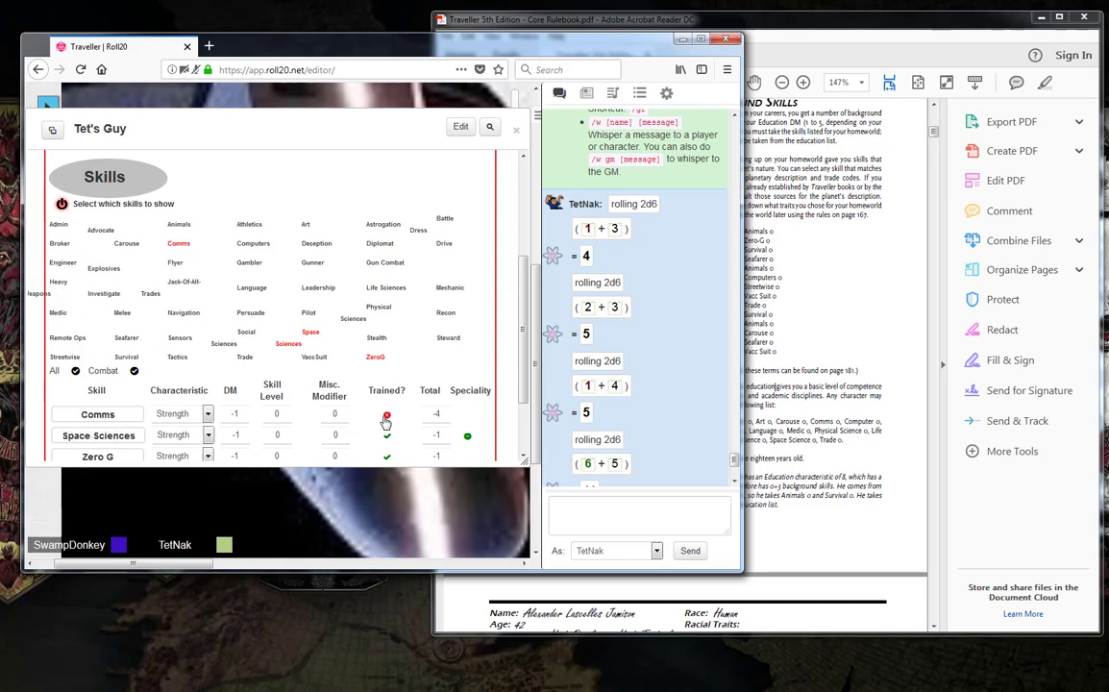
pyautogui.click(386, 418)
pyautogui.click(773, 432)
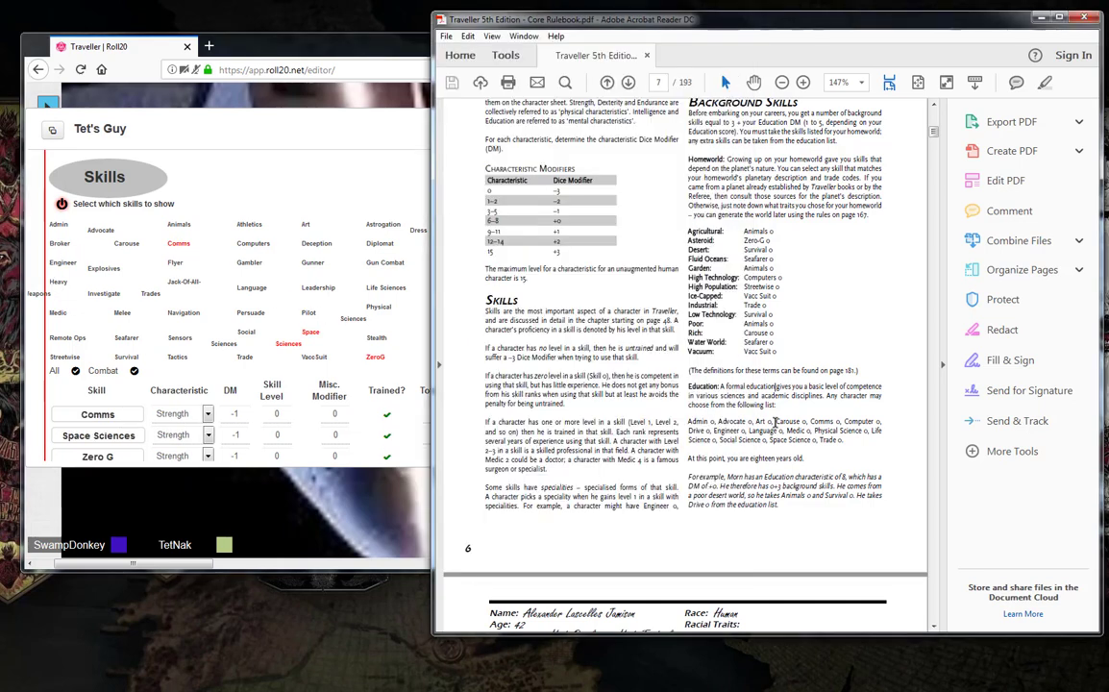
pyautogui.click(307, 182)
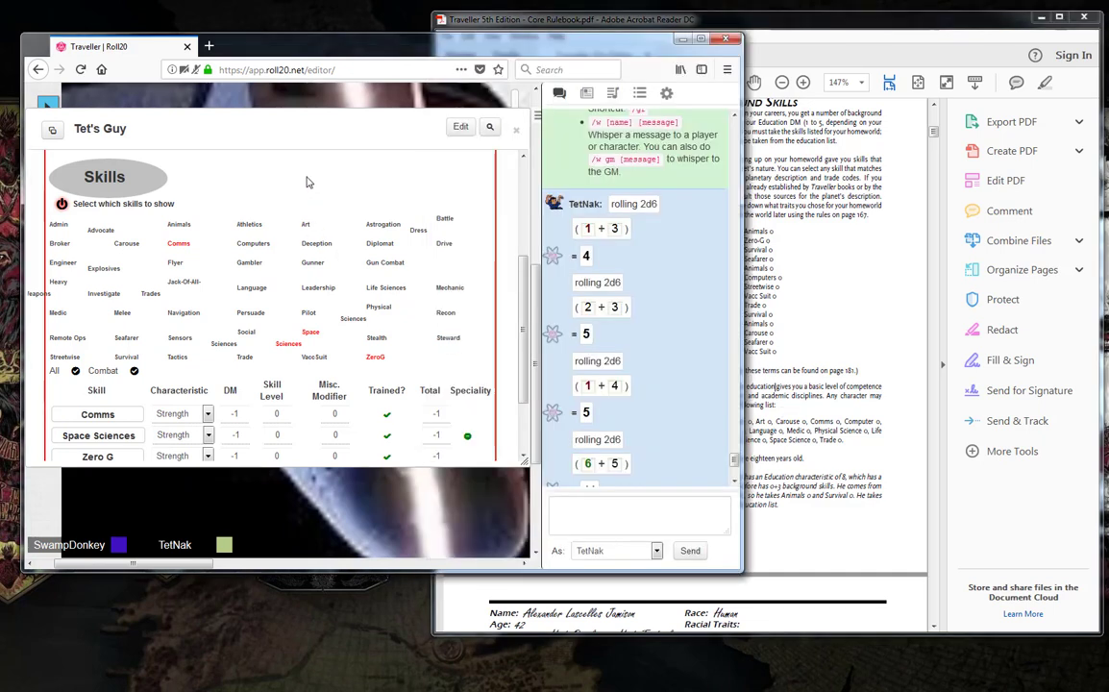
pyautogui.click(253, 243)
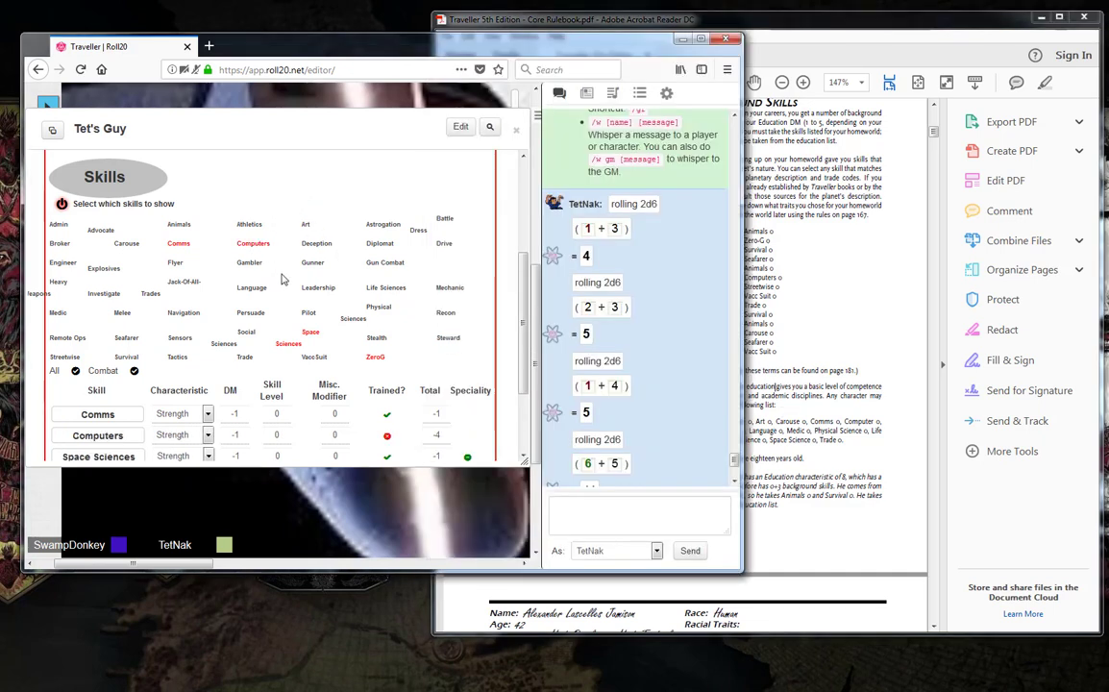
pyautogui.click(386, 434)
pyautogui.scroll(-3, 510, 305)
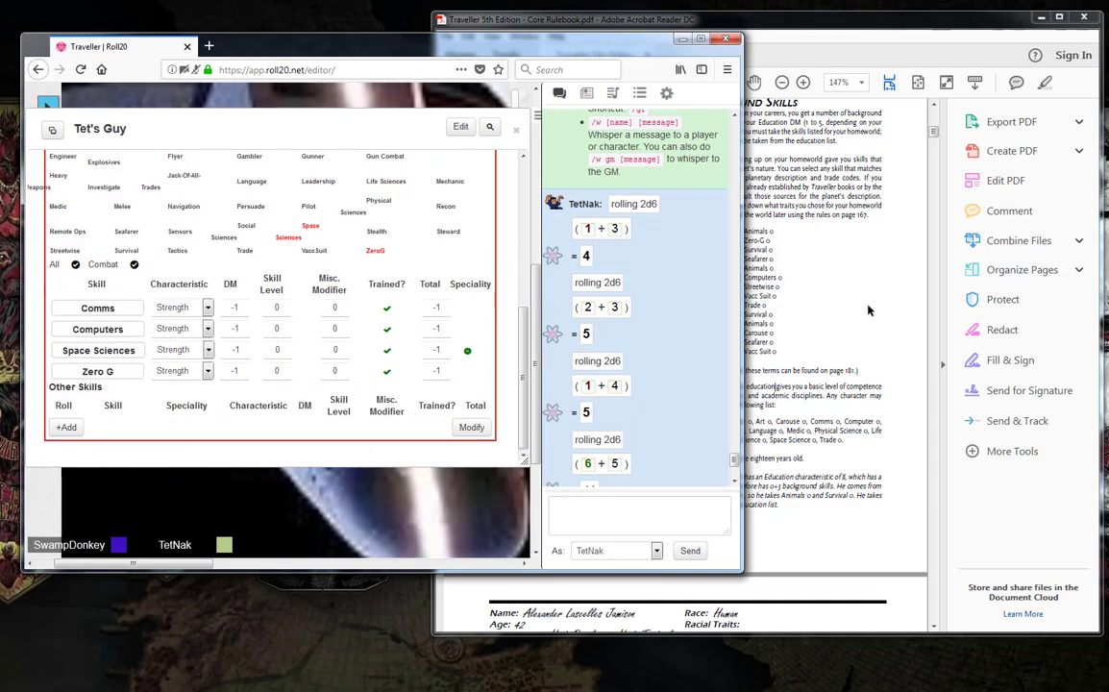
# Switch to the rulebook PDF and examine the sample character sheet and the career rules that follow Background Skills
pyautogui.click(805, 394)
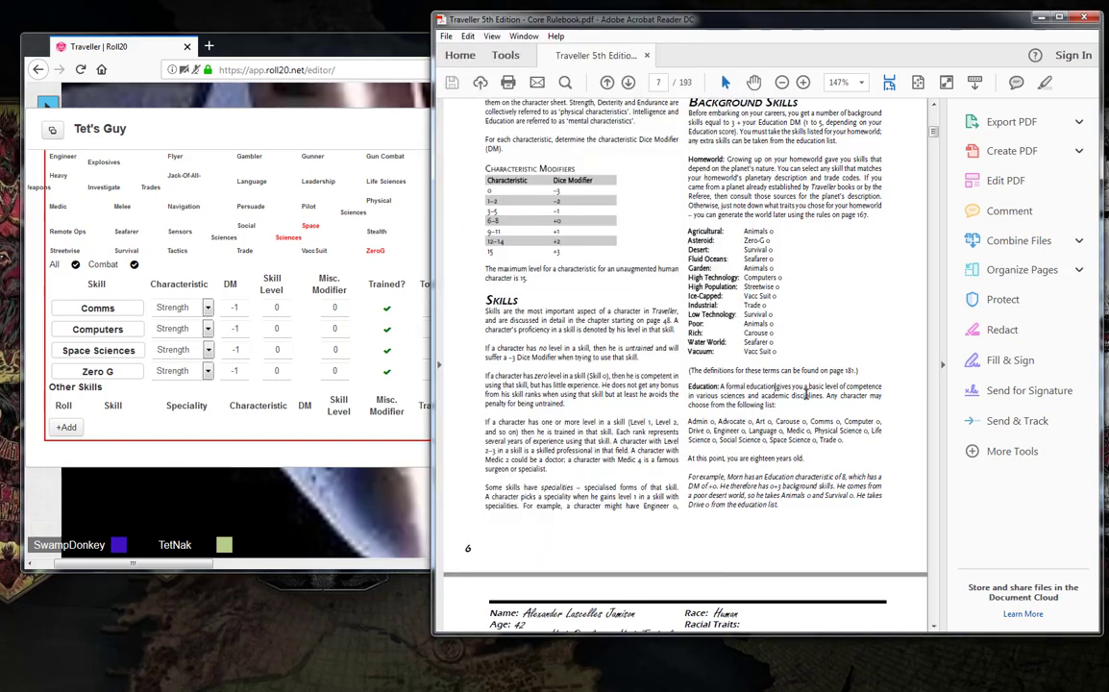
pyautogui.scroll(-5, 805, 395)
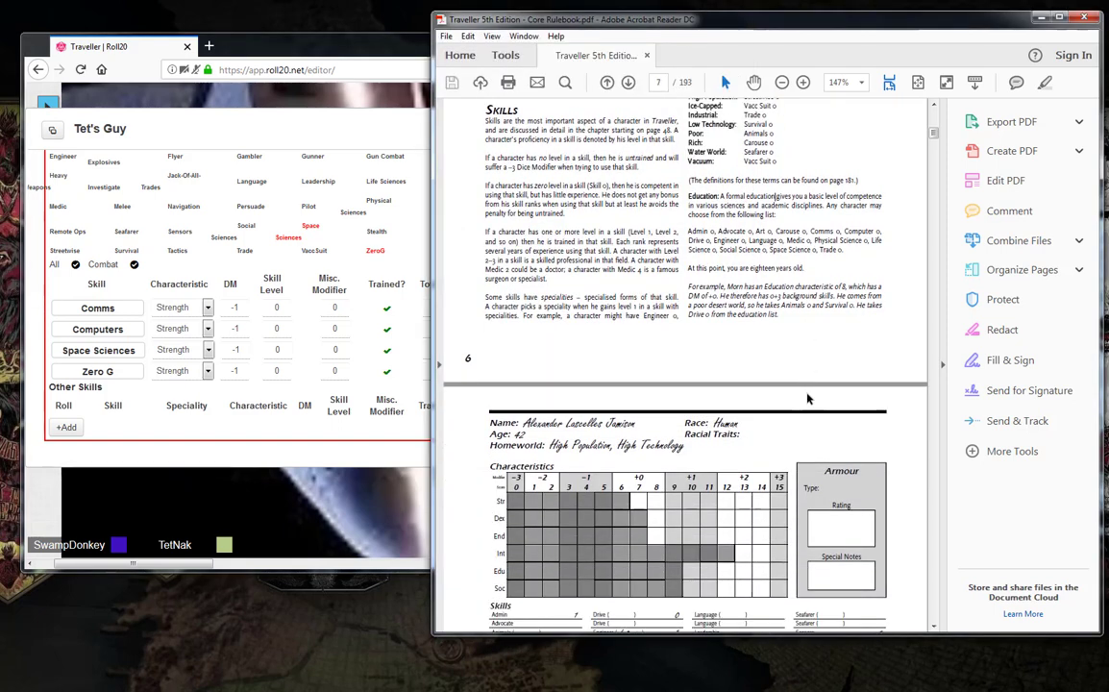
pyautogui.scroll(-4, 807, 398)
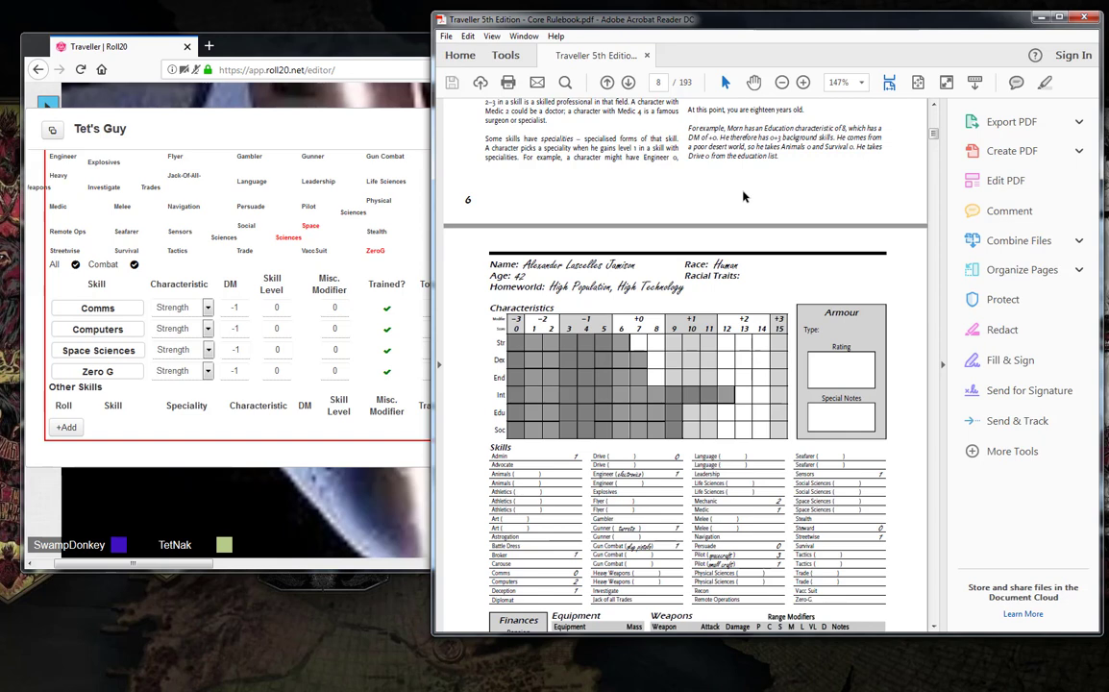
pyautogui.scroll(4, 743, 196)
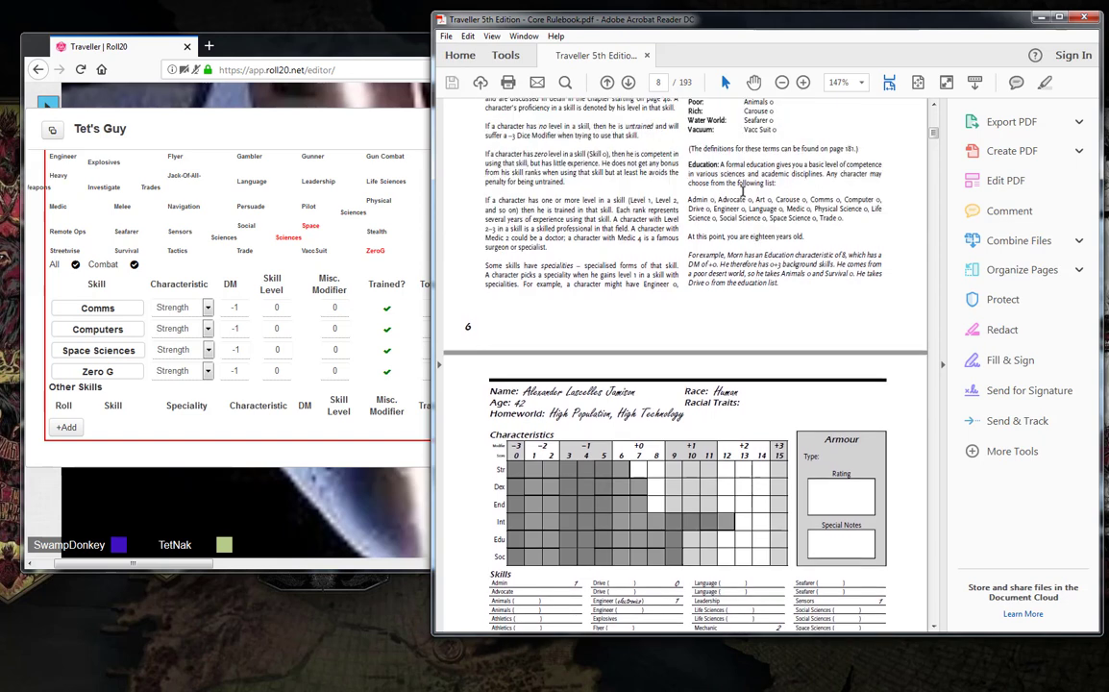
pyautogui.scroll(-3, 742, 189)
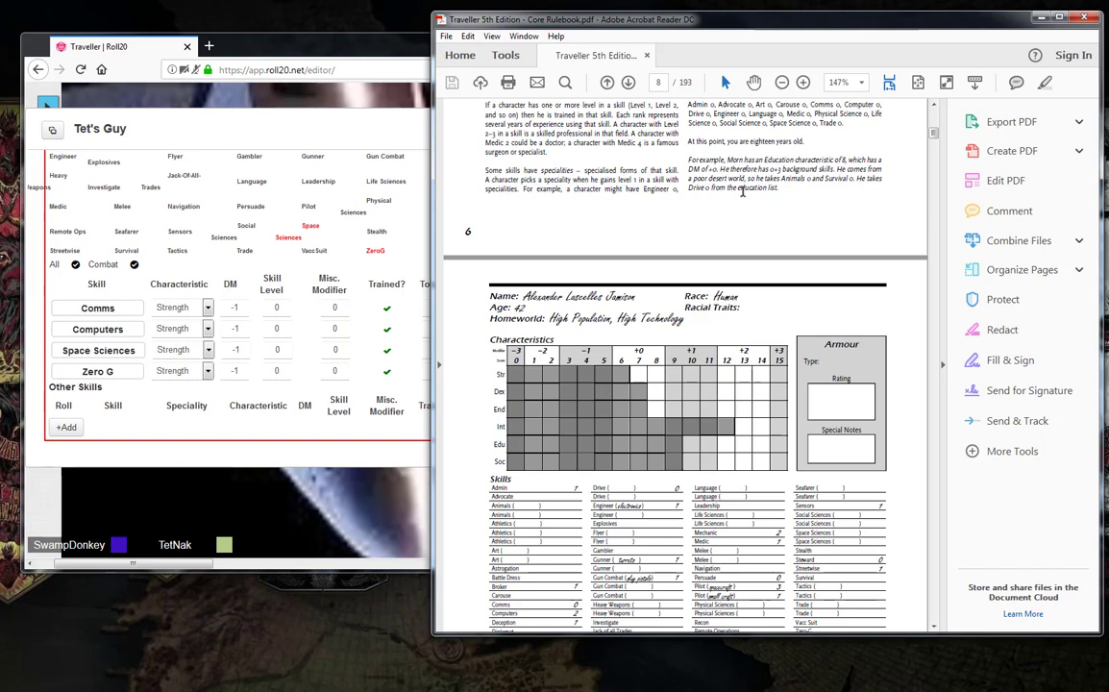
pyautogui.scroll(-2, 743, 193)
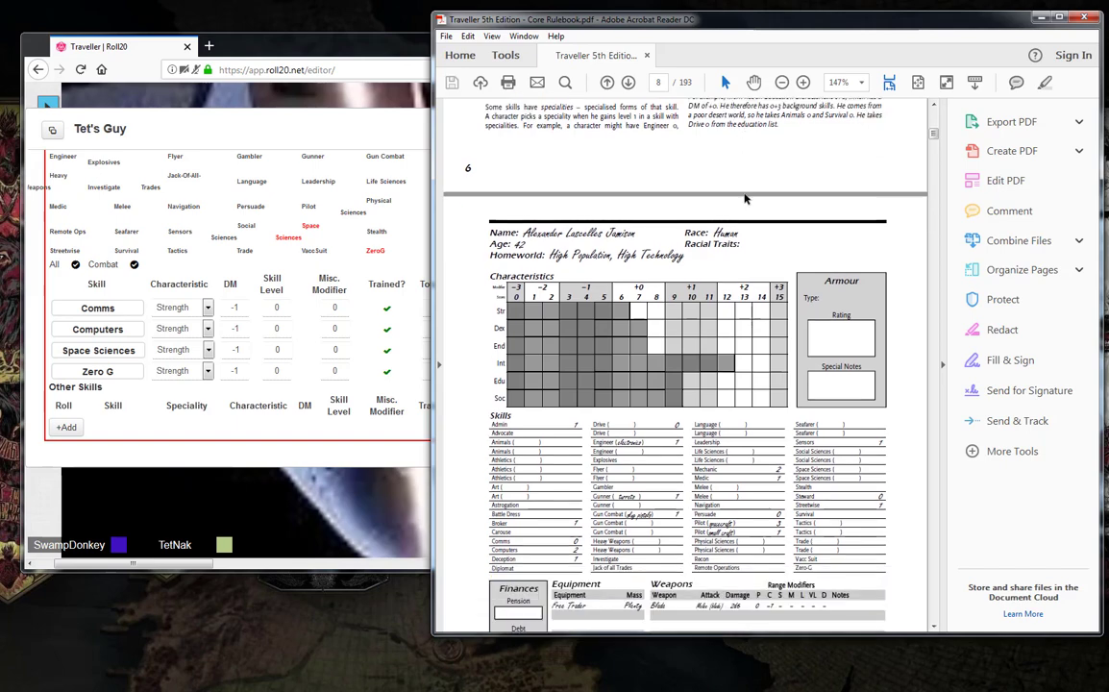
pyautogui.scroll(-2, 743, 193)
pyautogui.scroll(3, 742, 193)
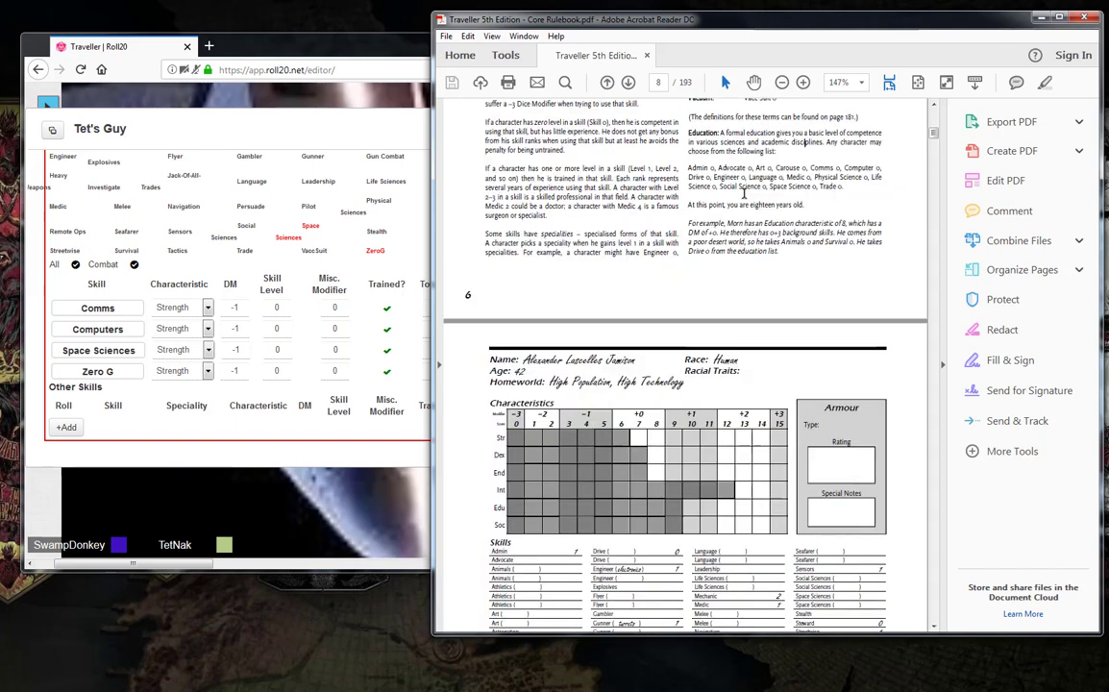
pyautogui.scroll(1, 743, 193)
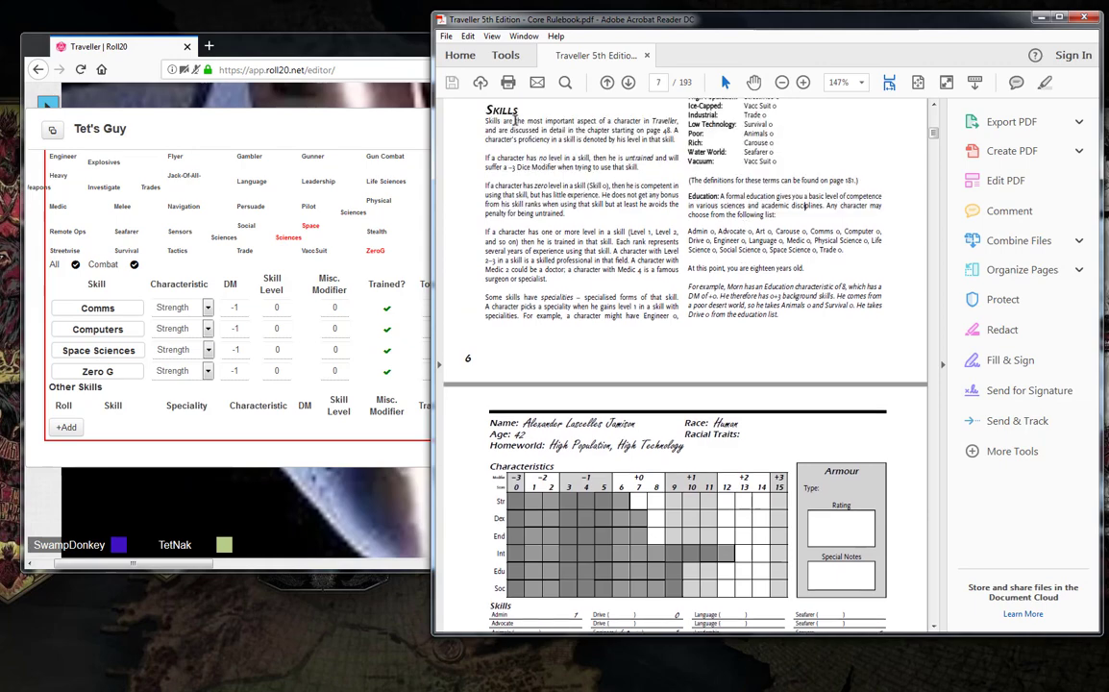
pyautogui.scroll(-20, 636, 248)
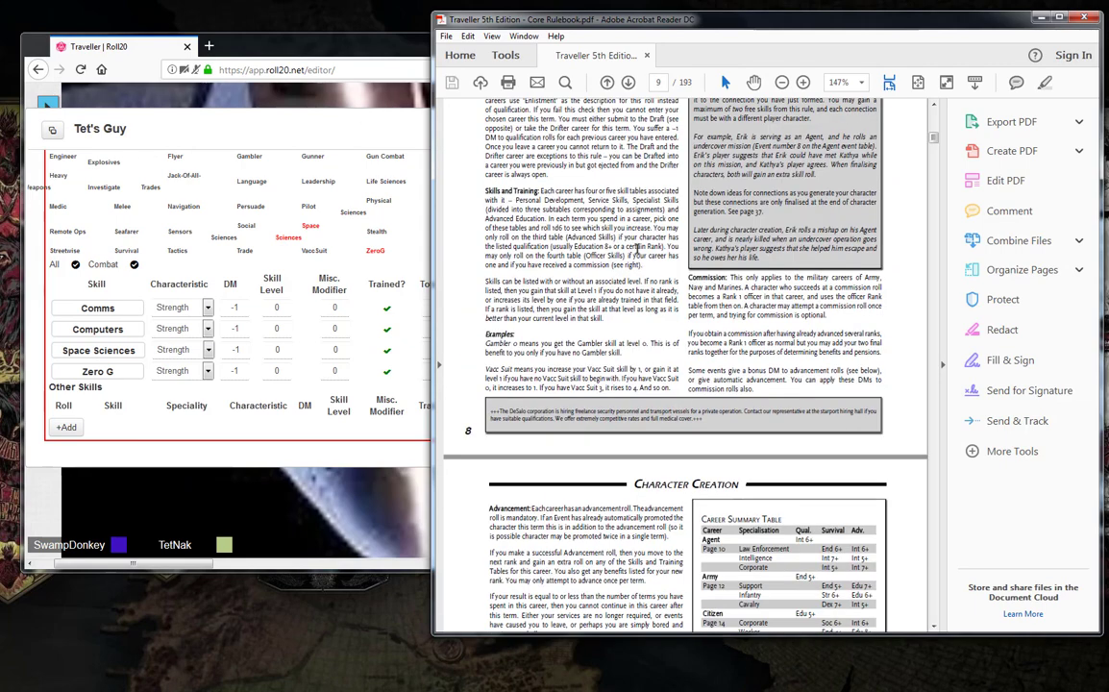
# Examine the rulebook's Career Summary Table, comparing the careers' qualification requirements with the characteristics on the Roll20 sheet
pyautogui.scroll(-3, 636, 248)
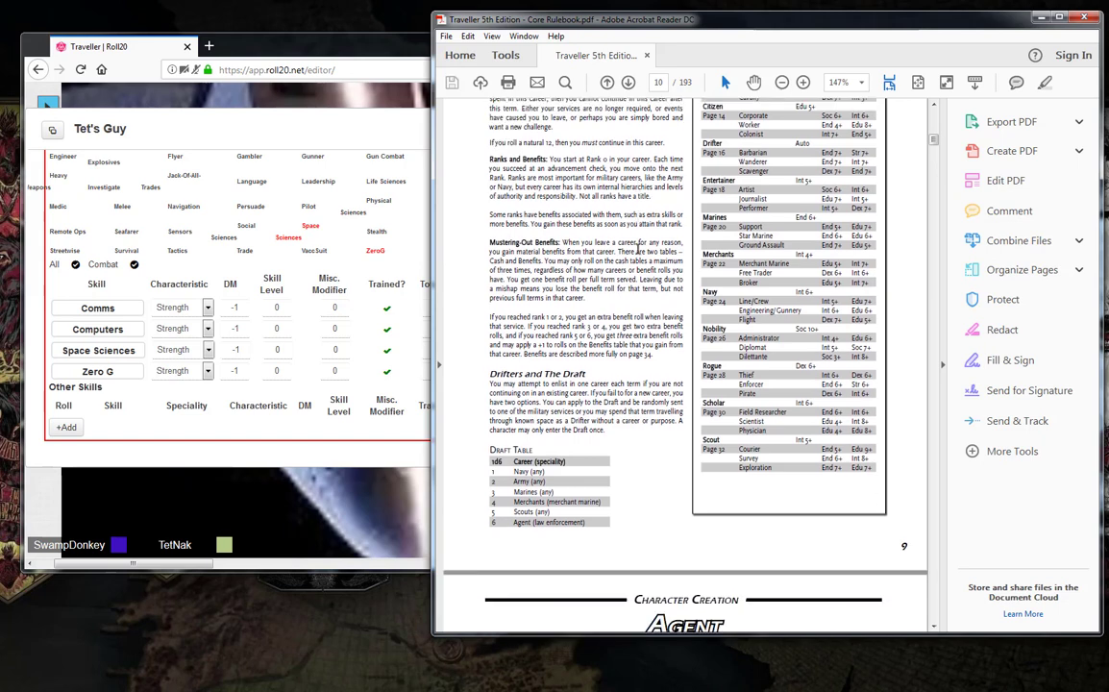
pyautogui.scroll(2, 636, 248)
pyautogui.scroll(1, 638, 248)
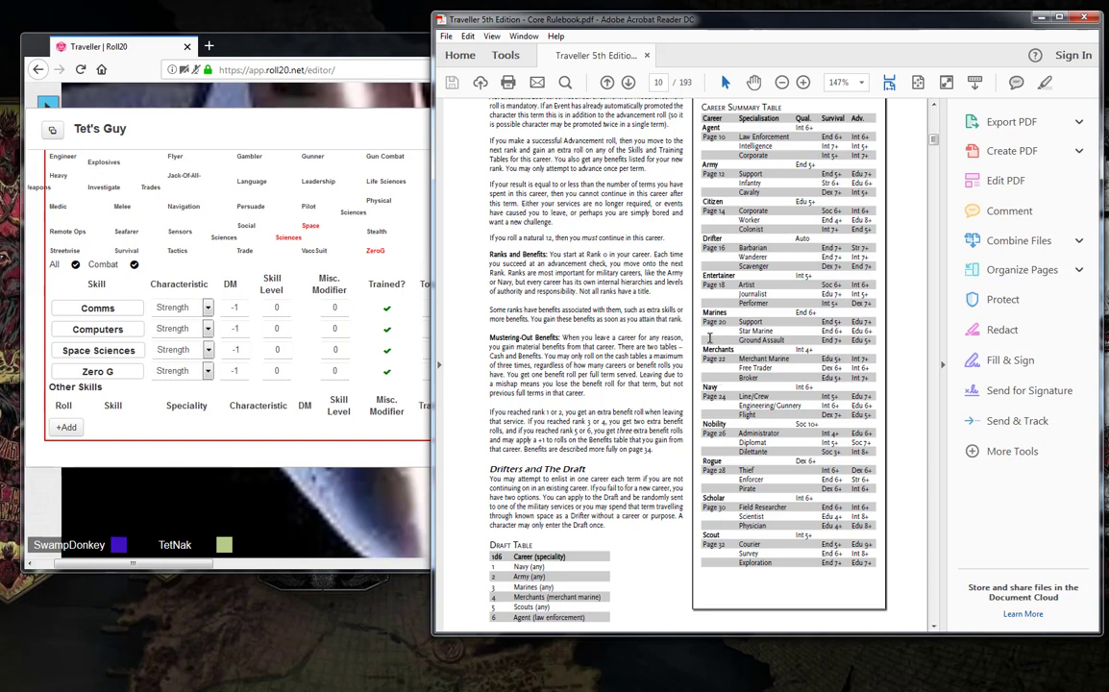
pyautogui.click(328, 114)
pyautogui.scroll(5, 308, 231)
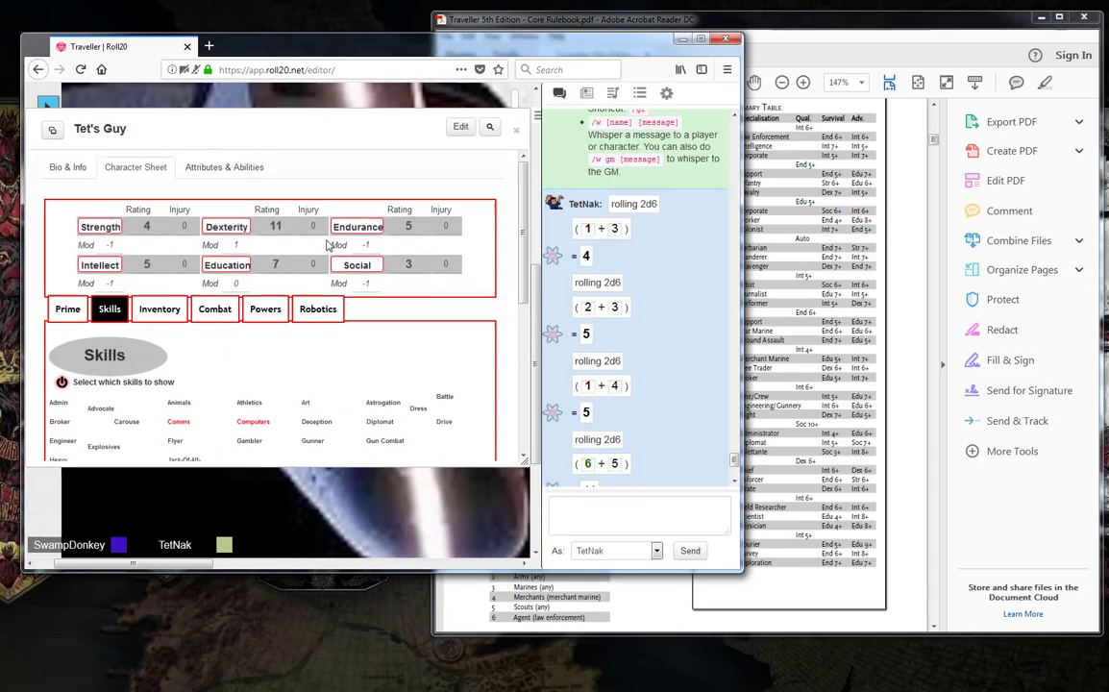
pyautogui.click(903, 352)
pyautogui.scroll(2, 801, 388)
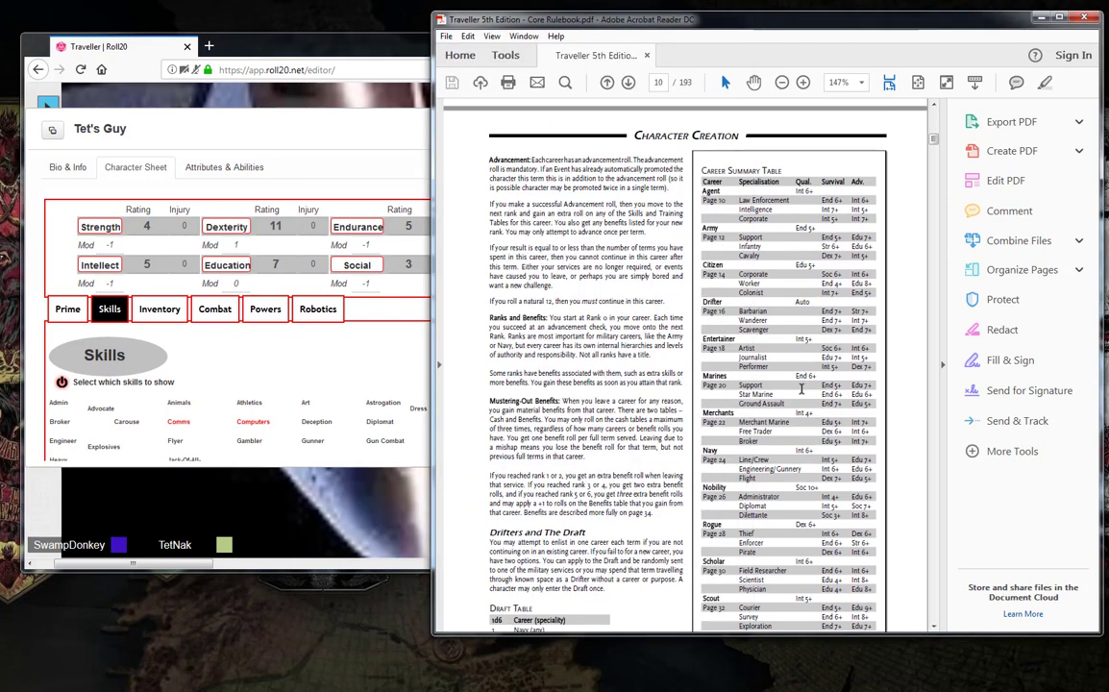
pyautogui.scroll(-2, 800, 388)
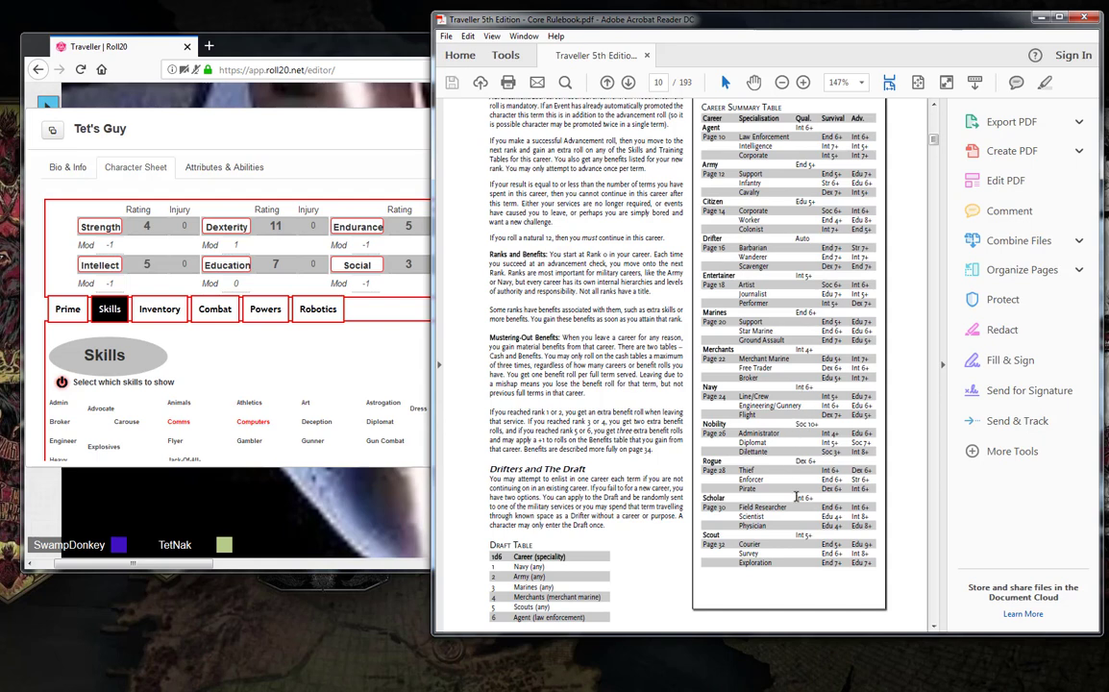
pyautogui.moveTo(795, 495); pyautogui.dragTo(813, 498)
pyautogui.click(792, 432)
pyautogui.moveTo(796, 385); pyautogui.dragTo(815, 384)
# Go to the Navy career page in the rulebook PDF
pyautogui.scroll(-15, 813, 389)
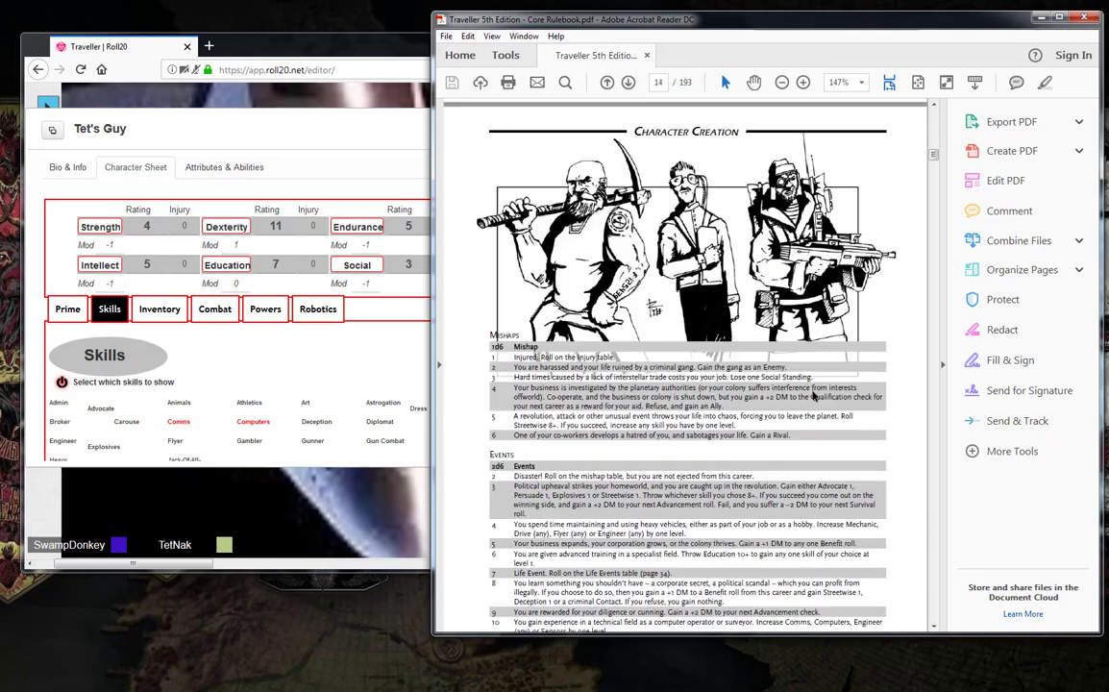
pyautogui.scroll(-20, 813, 394)
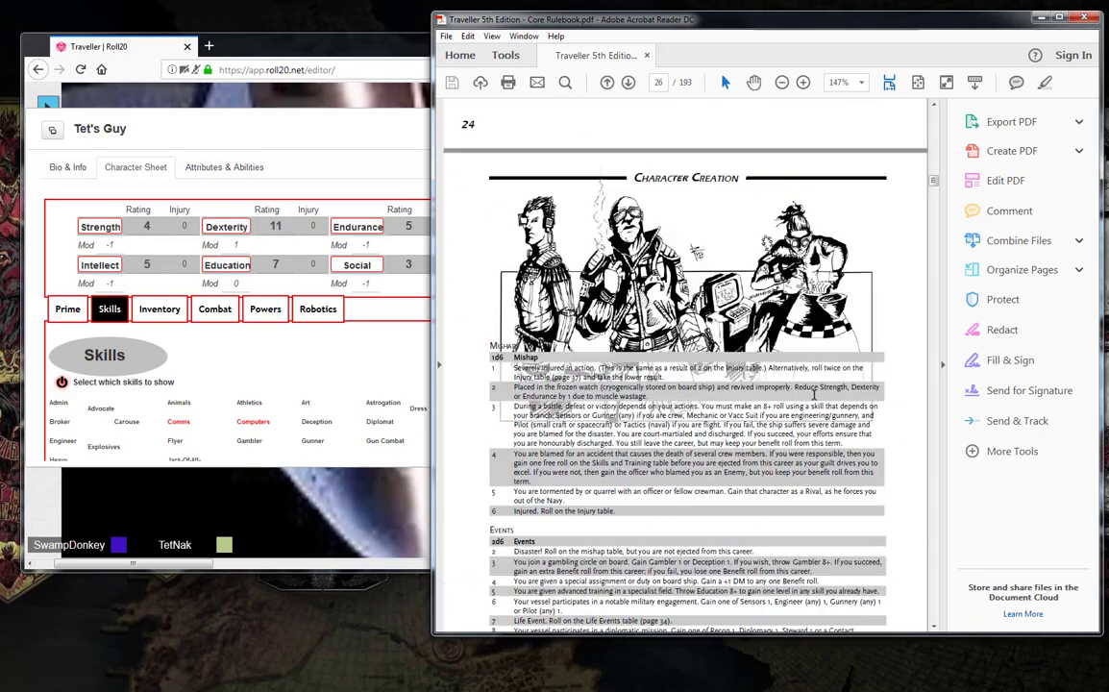
pyautogui.scroll(10, 813, 393)
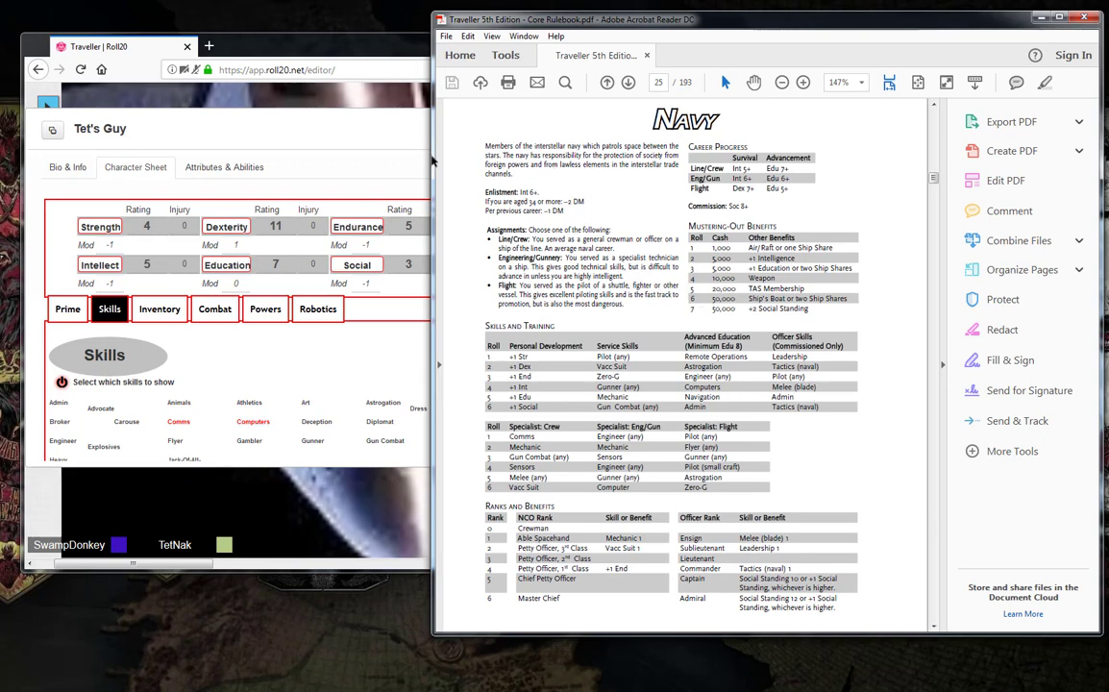
# Switch to Roll20, roll 2d6 in the chat for Navy enlistment and check the result against the rulebook's Navy page
pyautogui.click(388, 50)
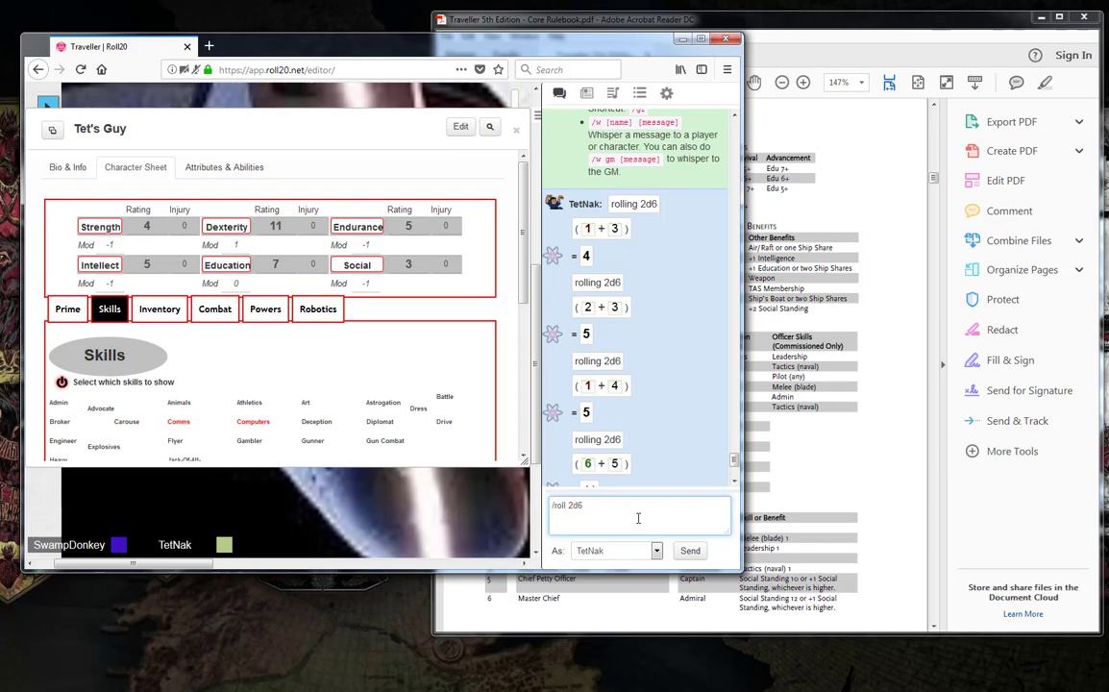
pyautogui.press('Return')
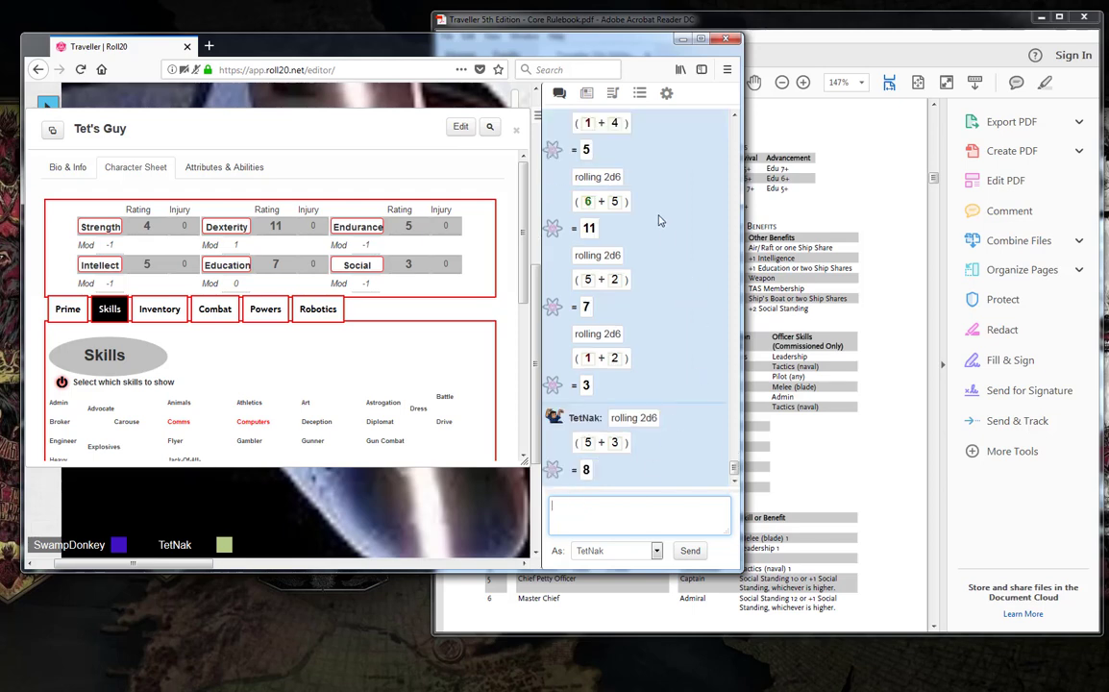
pyautogui.click(813, 29)
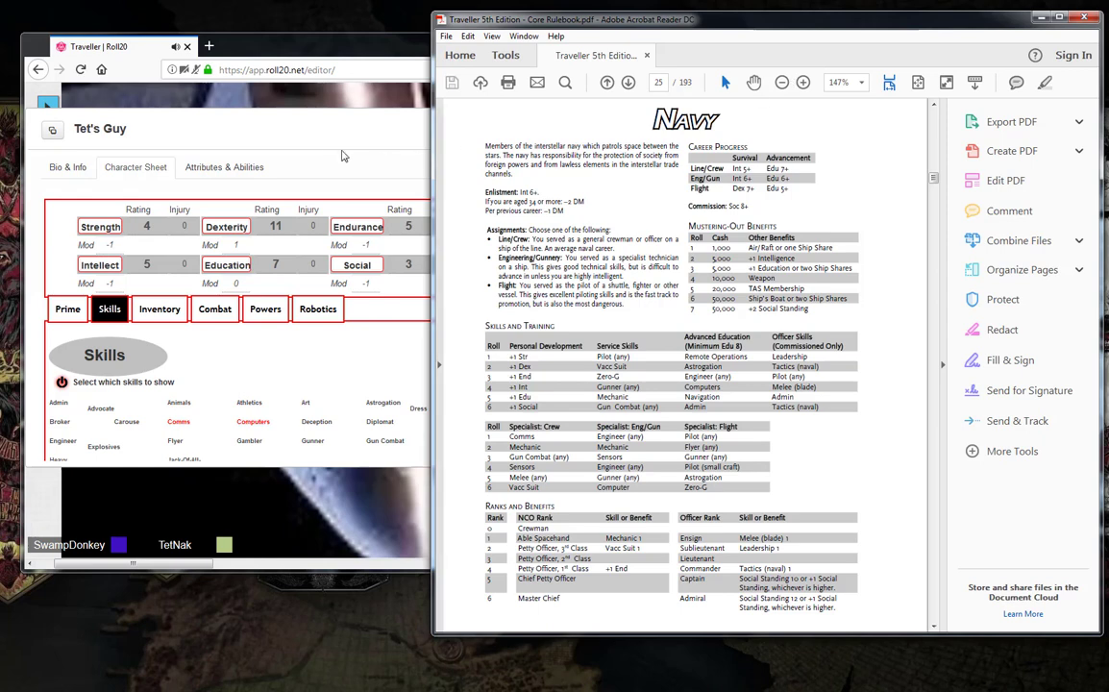
pyautogui.click(301, 121)
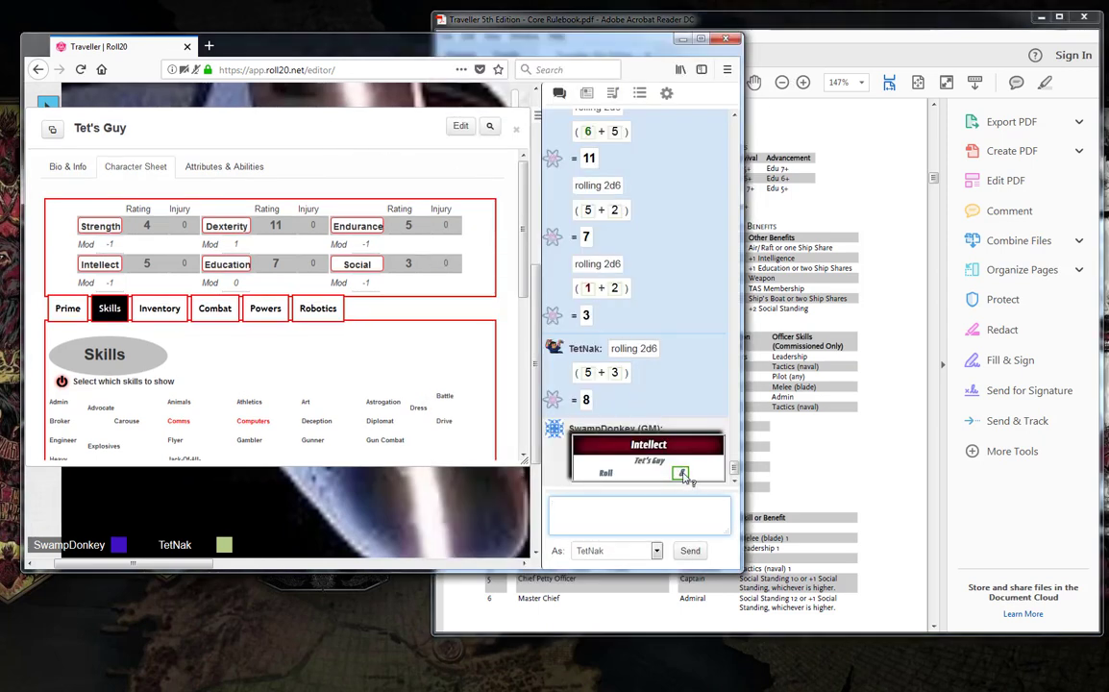
pyautogui.moveTo(681, 475)
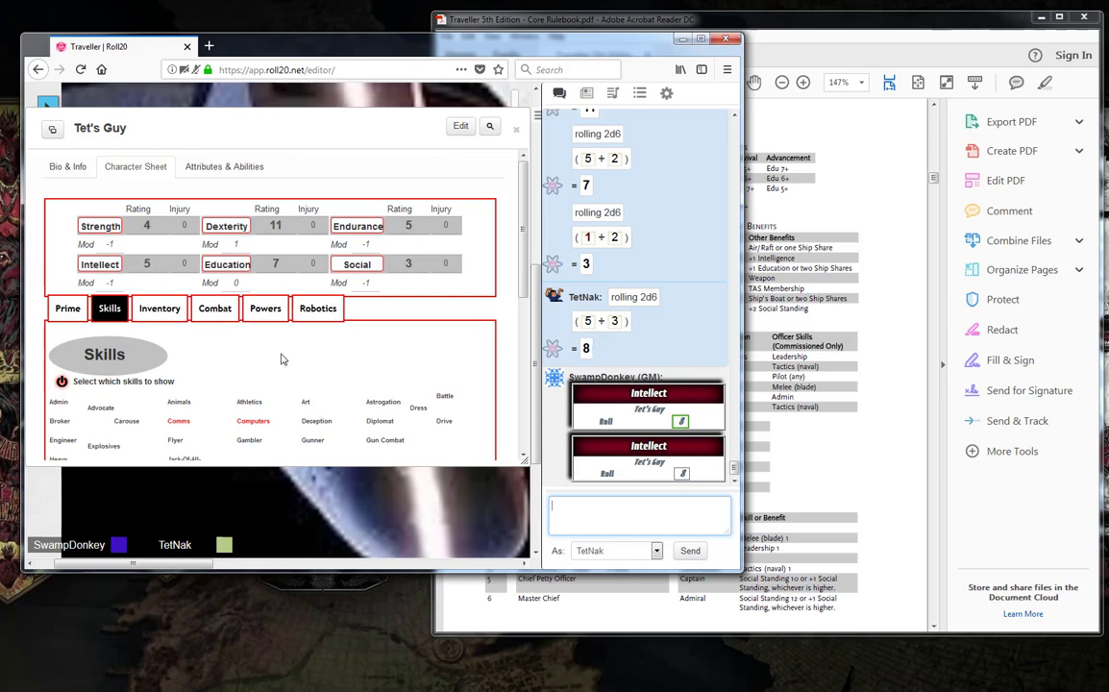
# Examine the characteristics, the skill selection list and the skill table on the Roll20 character sheet
pyautogui.scroll(-1, 284, 355)
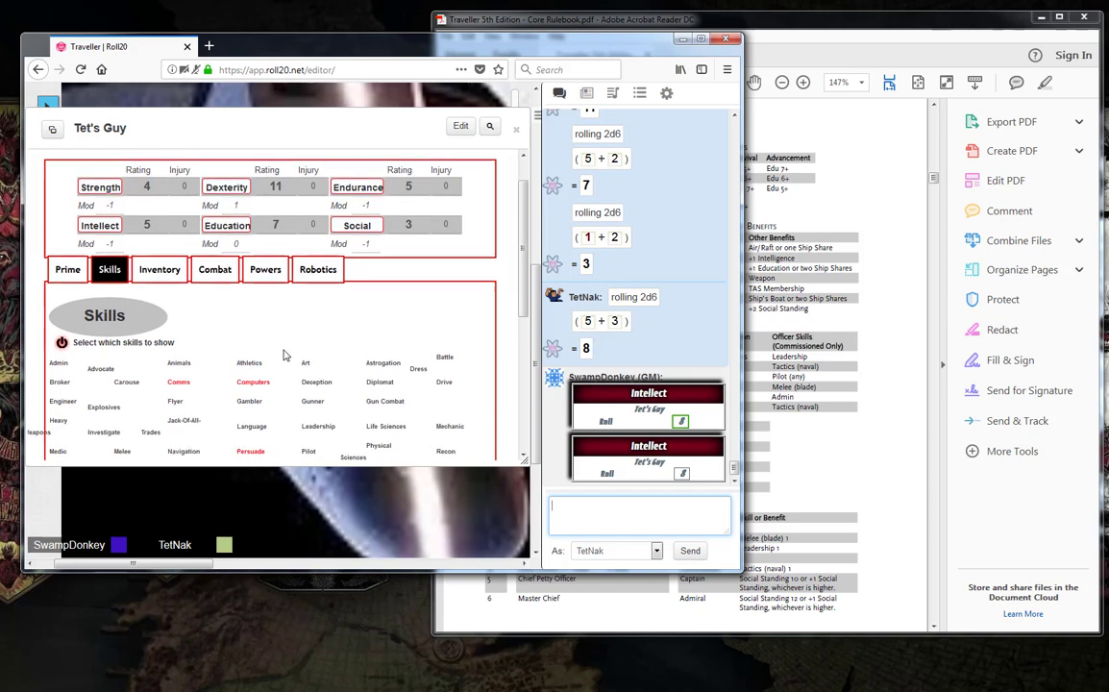
pyautogui.scroll(-1, 283, 355)
pyautogui.scroll(1, 284, 356)
pyautogui.scroll(-1, 284, 355)
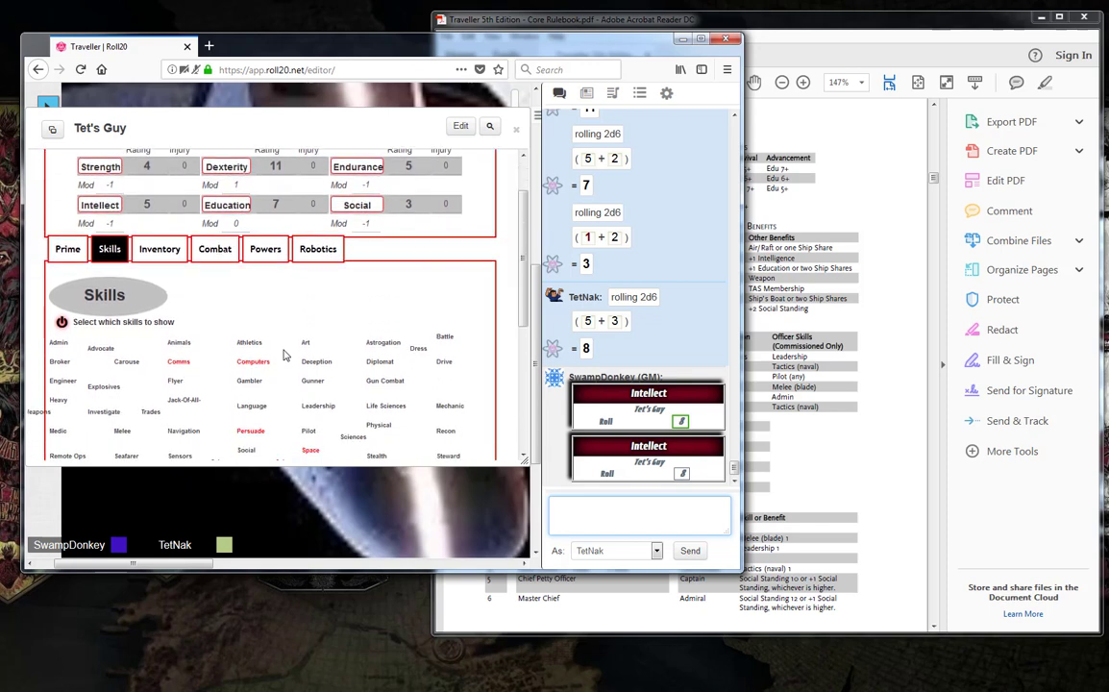
pyautogui.scroll(1, 283, 355)
pyautogui.scroll(-1, 283, 356)
pyautogui.scroll(1, 284, 356)
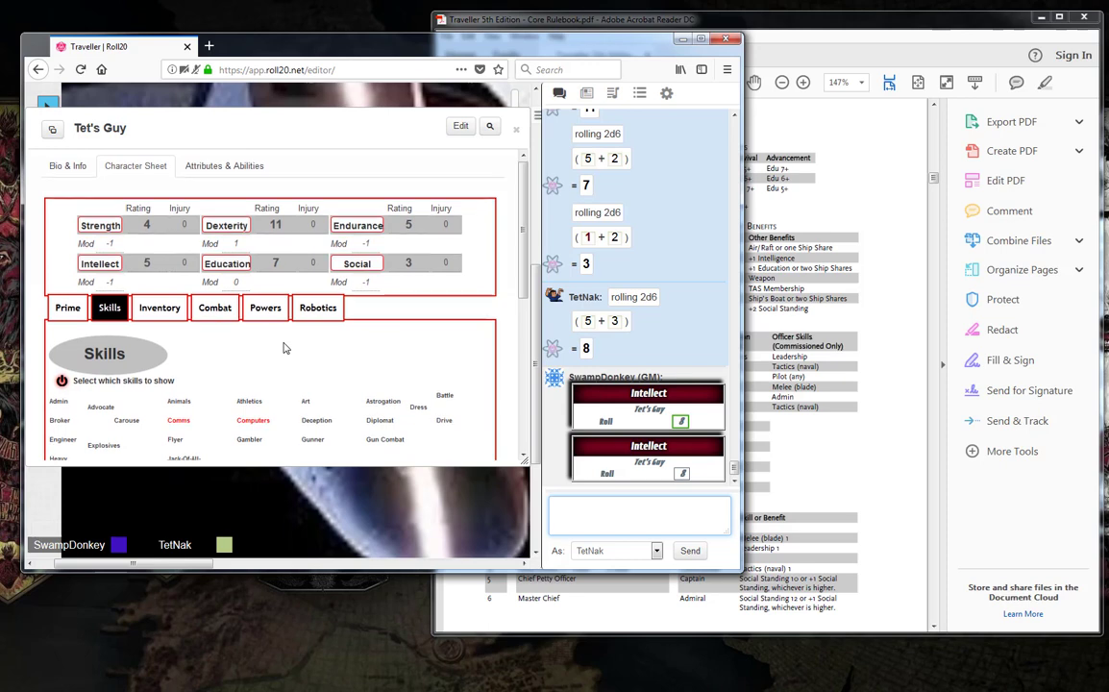
pyautogui.scroll(-3, 283, 350)
pyautogui.scroll(2, 283, 350)
pyautogui.scroll(2, 282, 350)
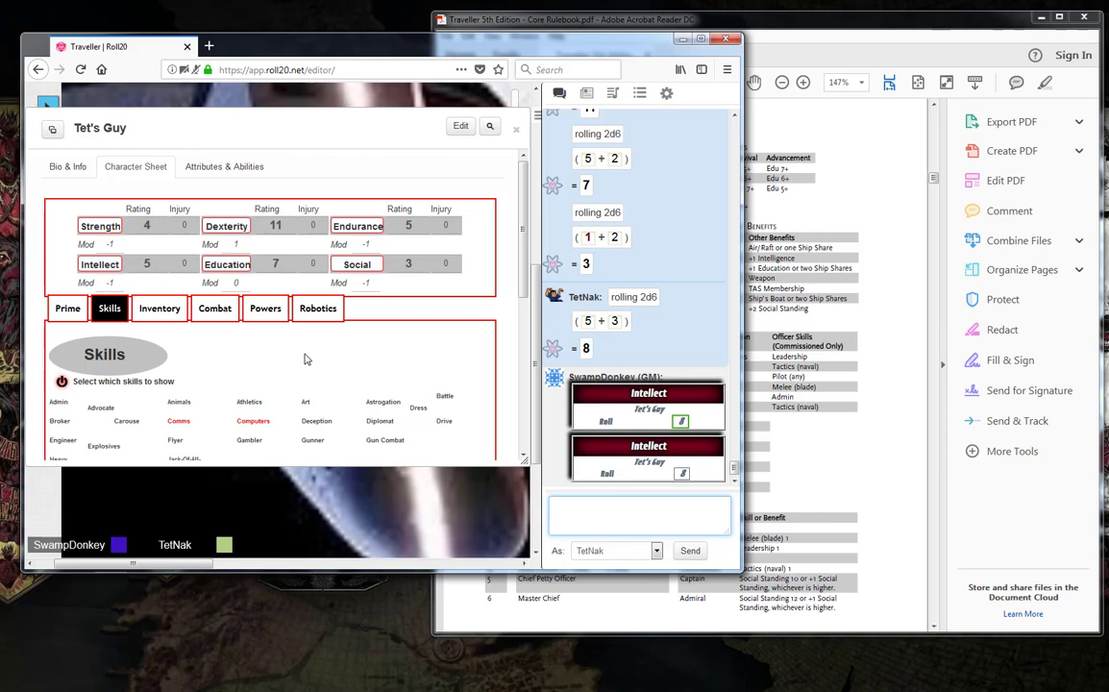
pyautogui.scroll(-5, 305, 359)
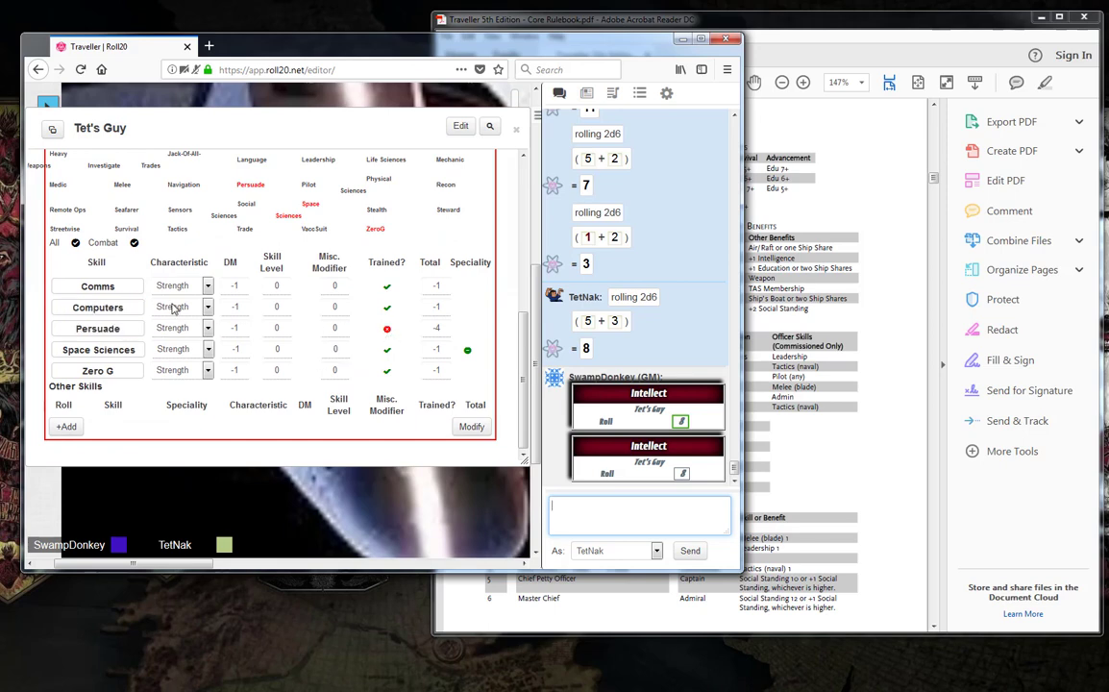
pyautogui.scroll(1, 195, 242)
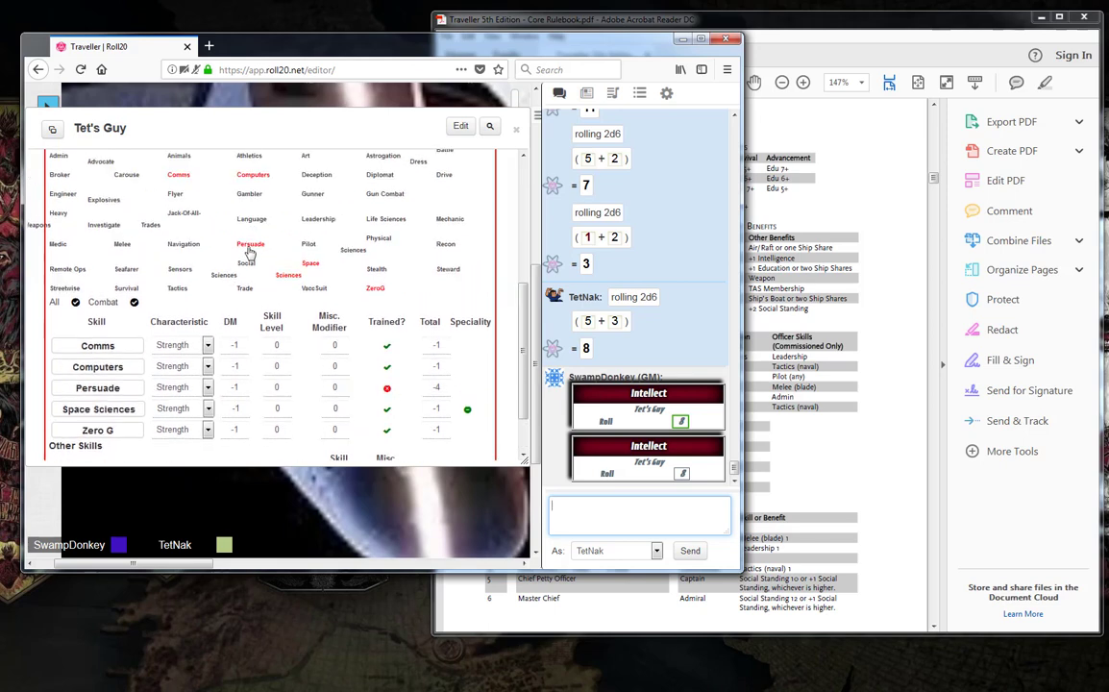
# Switch to the rulebook PDF and examine the Navy career's Personal Development and Service Skills lists
pyautogui.click(796, 213)
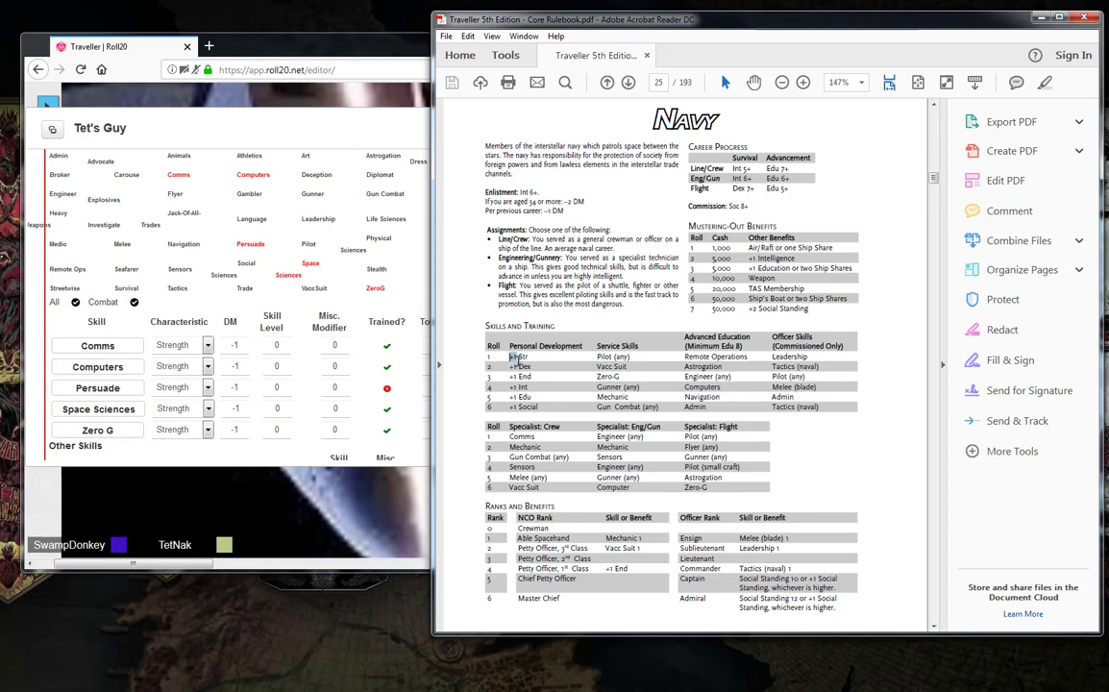
pyautogui.moveTo(507, 356); pyautogui.dragTo(548, 382)
pyautogui.click(603, 377)
pyautogui.moveTo(597, 354); pyautogui.dragTo(661, 409)
pyautogui.click(596, 366)
# Return to the Roll20 character sheet and set the Zero G skill level to 1, consulting the Navy service skills
pyautogui.click(357, 311)
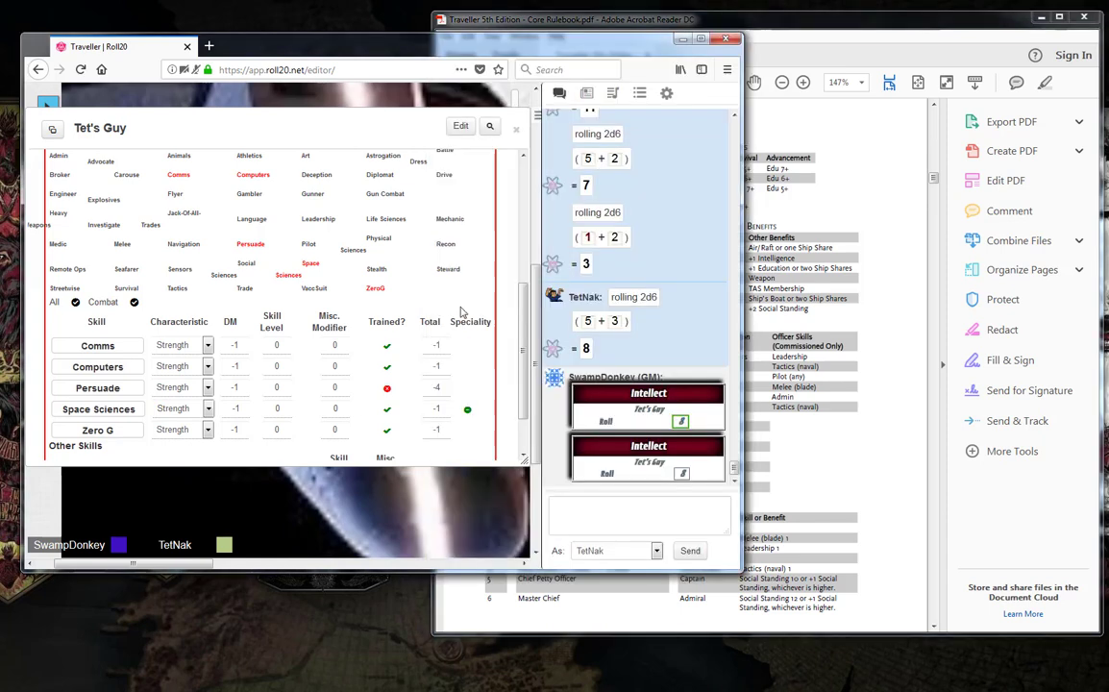
pyautogui.click(701, 89)
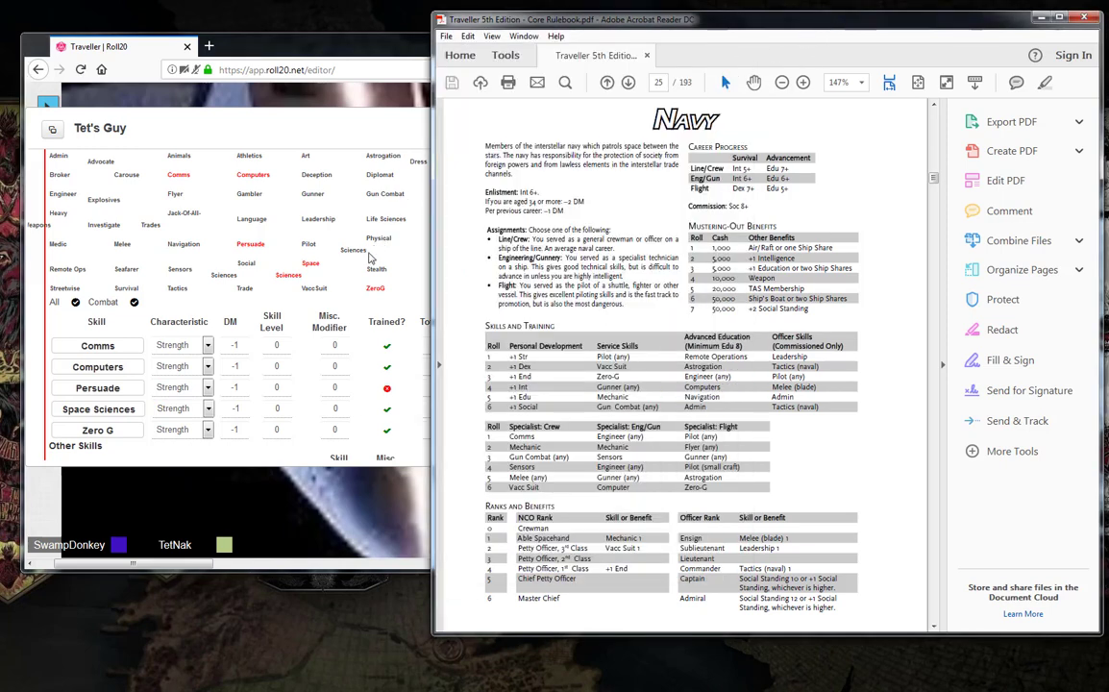
pyautogui.click(343, 310)
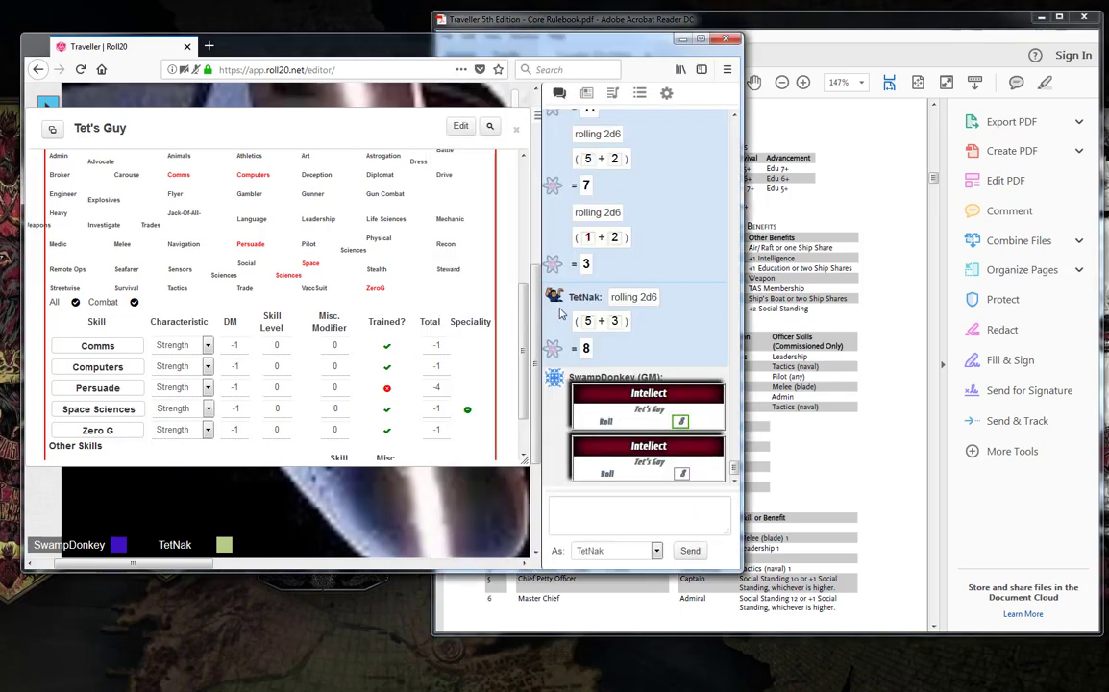
pyautogui.click(880, 248)
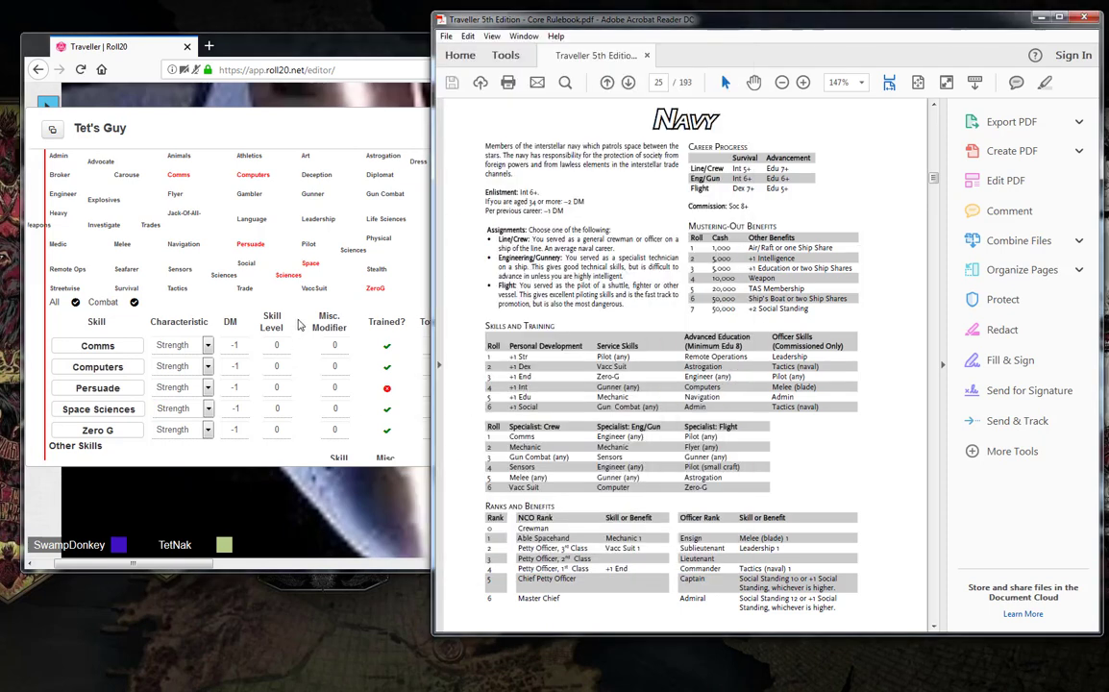
pyautogui.click(310, 306)
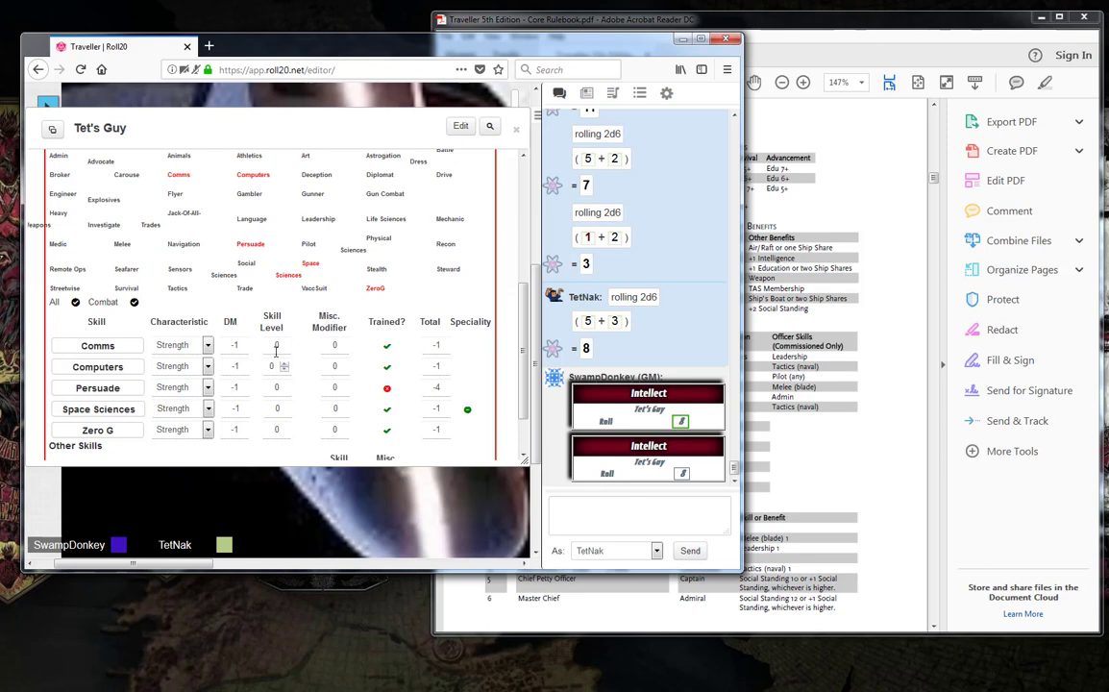
pyautogui.doubleClick(283, 429)
pyautogui.write('1')
# Consult the Navy service skills in the rulebook, show Pilot in the Roll20 skill table and mark it as trained
pyautogui.click(869, 277)
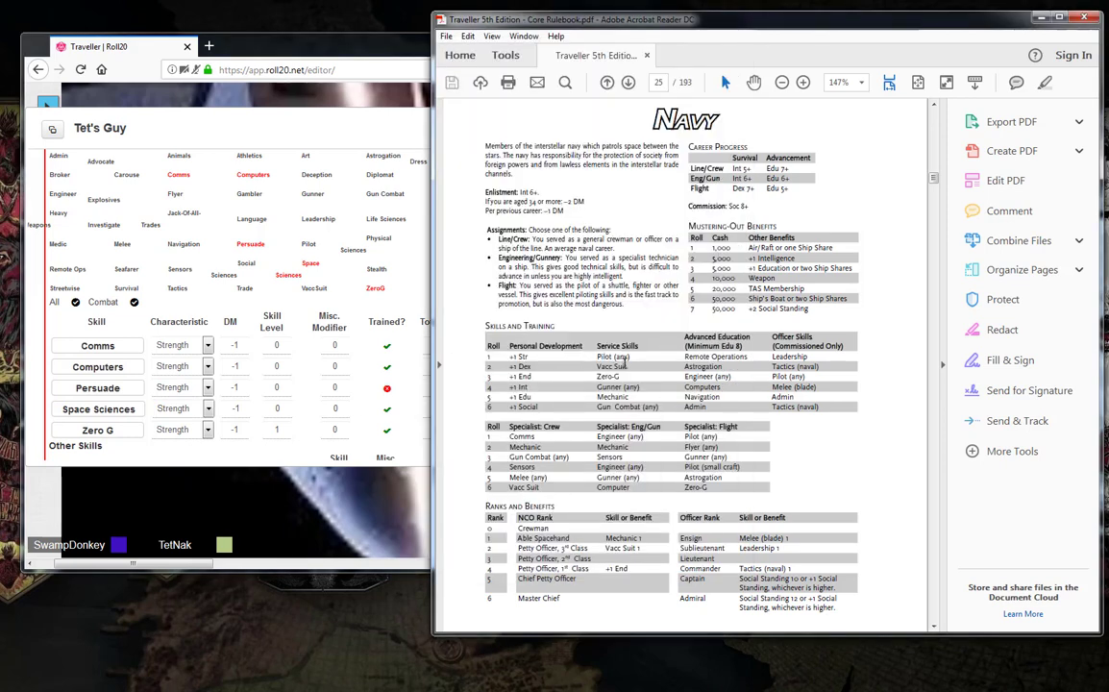
pyautogui.click(323, 50)
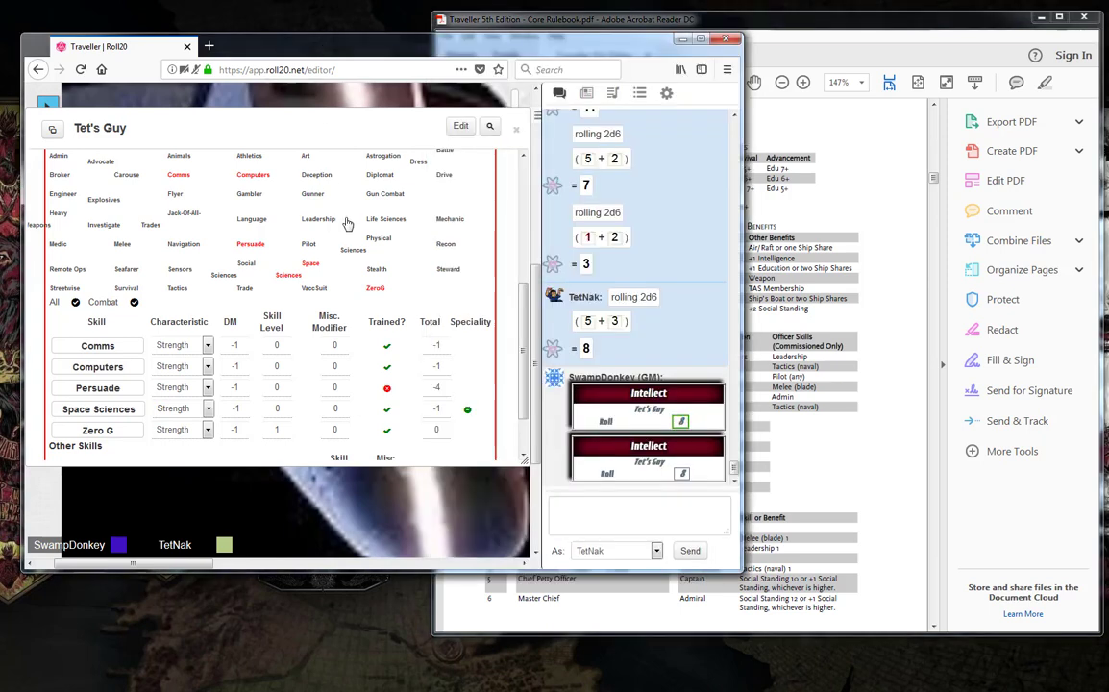
pyautogui.click(308, 246)
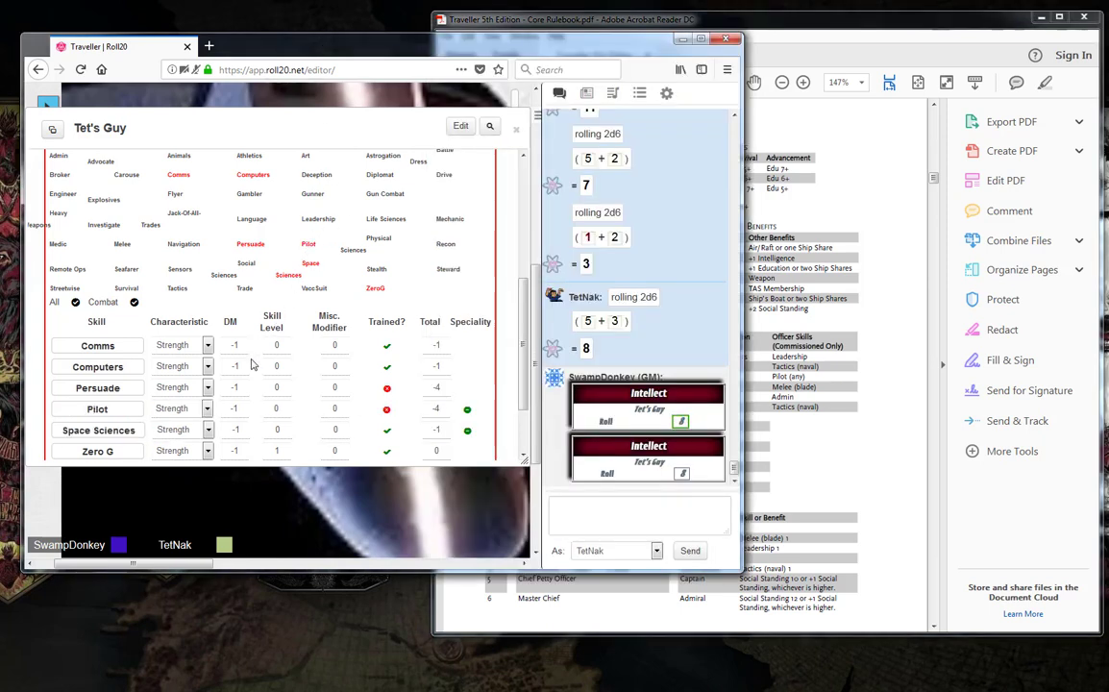
pyautogui.click(386, 411)
# Check the Navy service skills again and hide Persuade from the Roll20 skill table
pyautogui.click(865, 323)
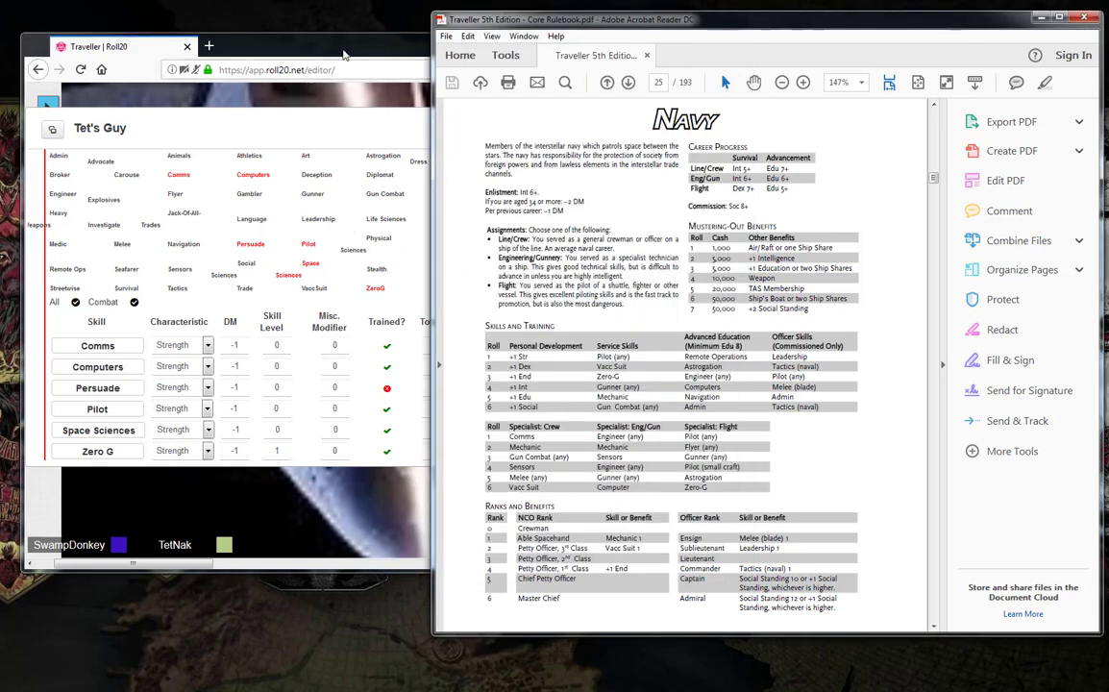
pyautogui.click(311, 52)
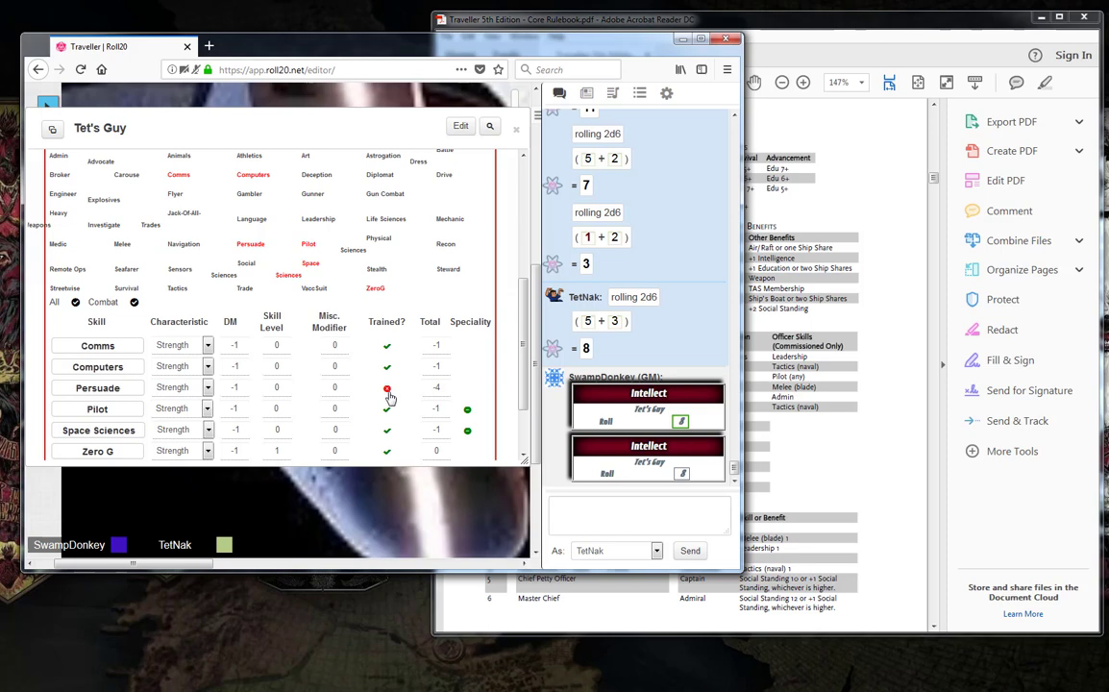
pyautogui.click(257, 248)
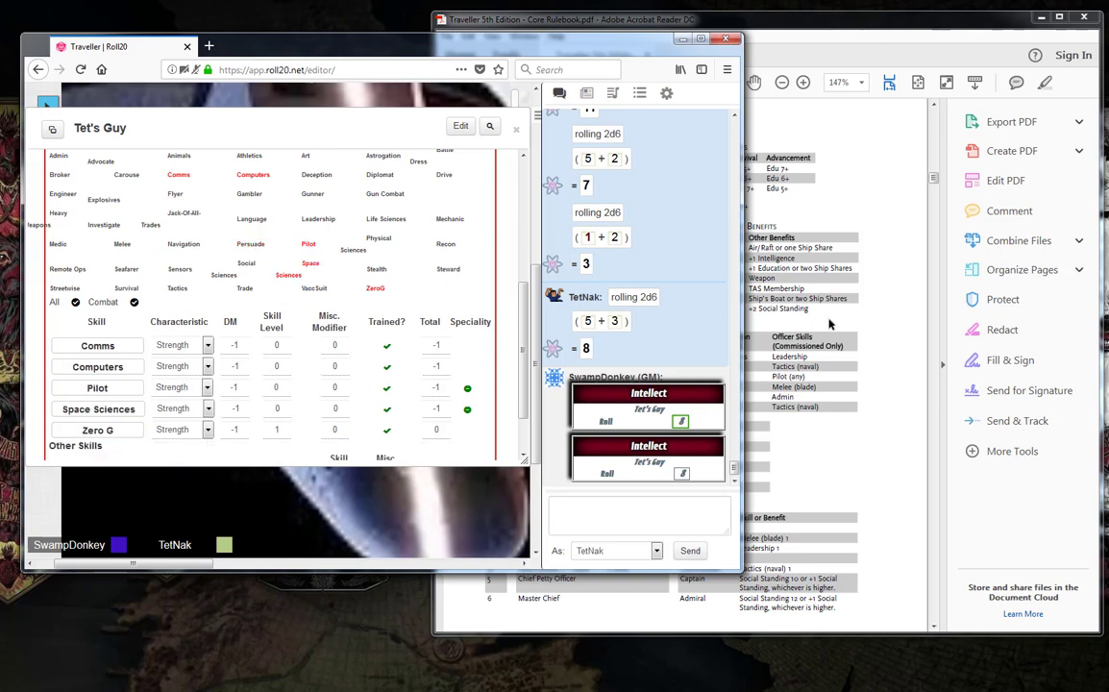
# Show Vacc Suit in the Roll20 skill table and mark it as trained, checking the rulebook's Navy service skills
pyautogui.click(797, 307)
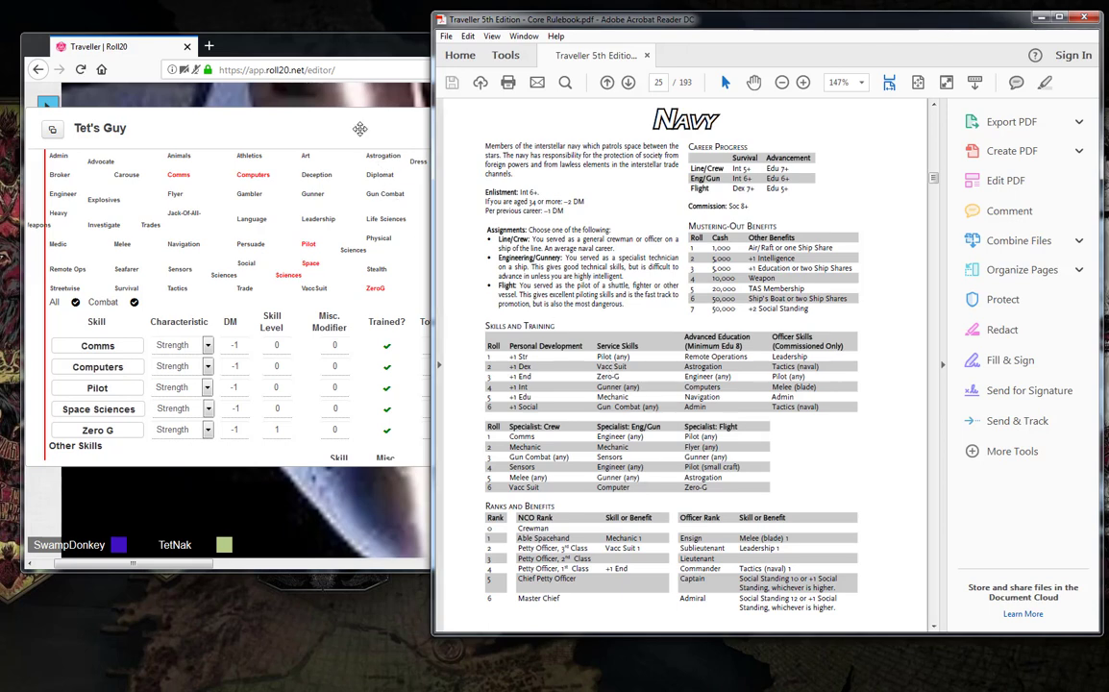
pyautogui.click(312, 51)
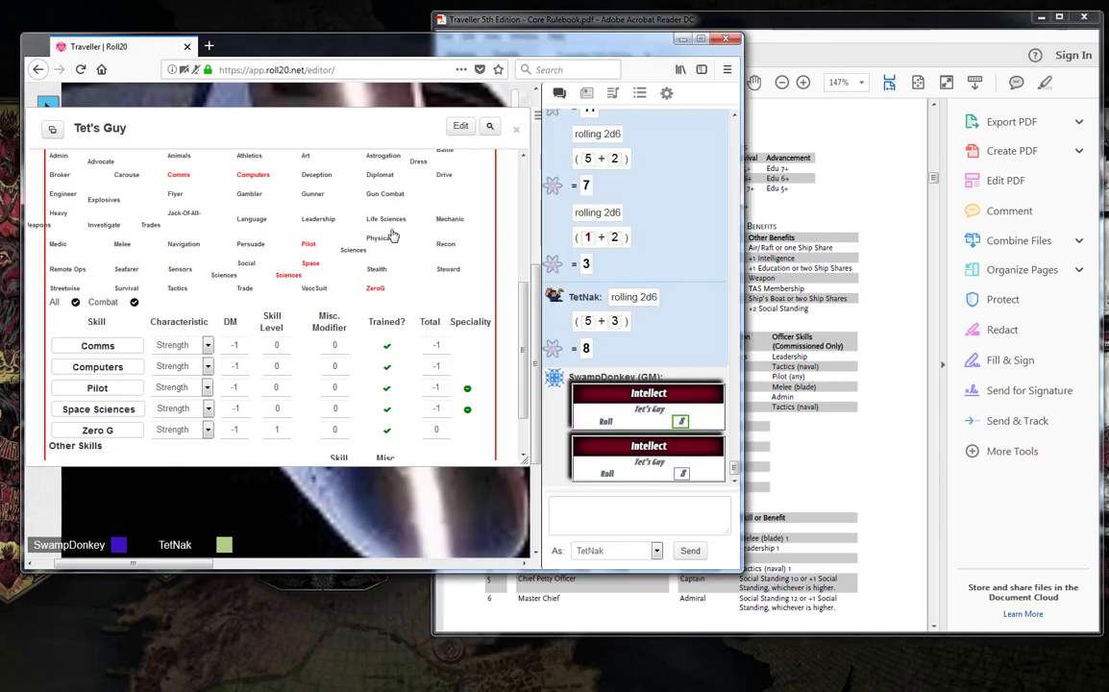
pyautogui.click(317, 288)
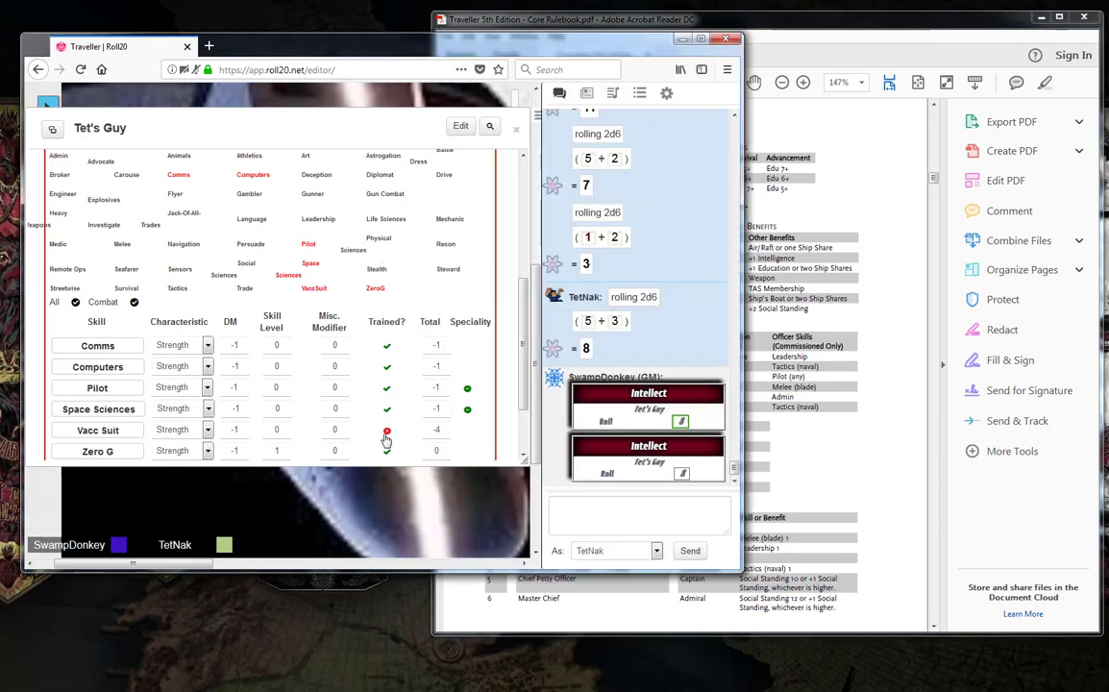
pyautogui.click(832, 430)
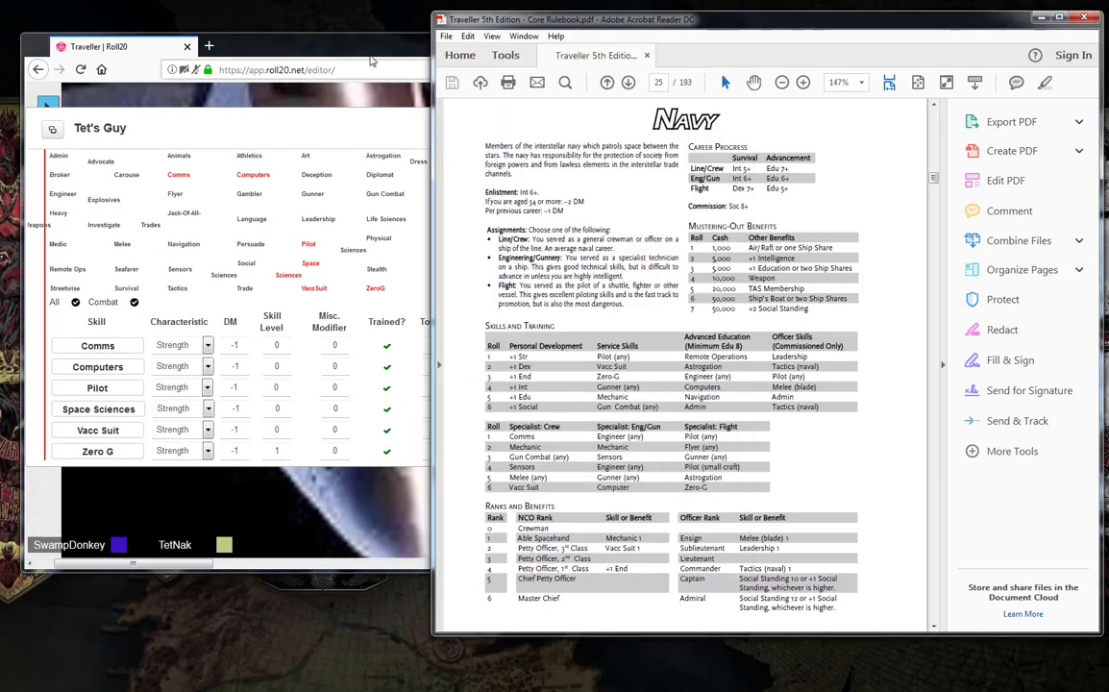
# Show Gunner in the Roll20 skill table, mark it as trained and check the rulebook's Navy service skills
pyautogui.click(336, 48)
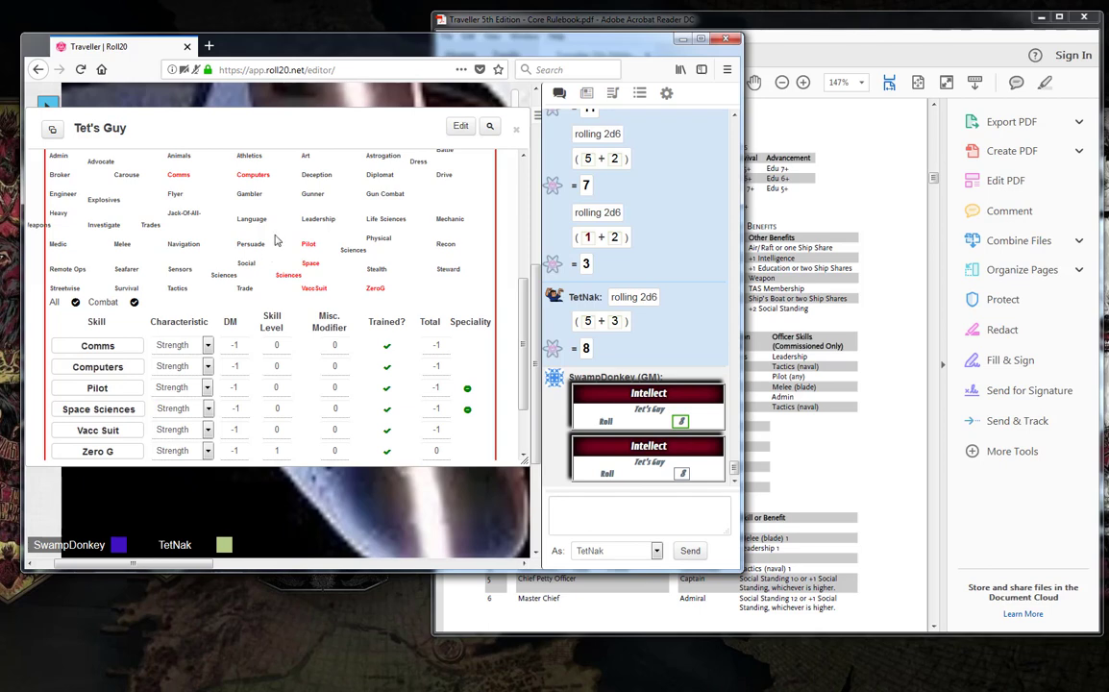
pyautogui.click(313, 194)
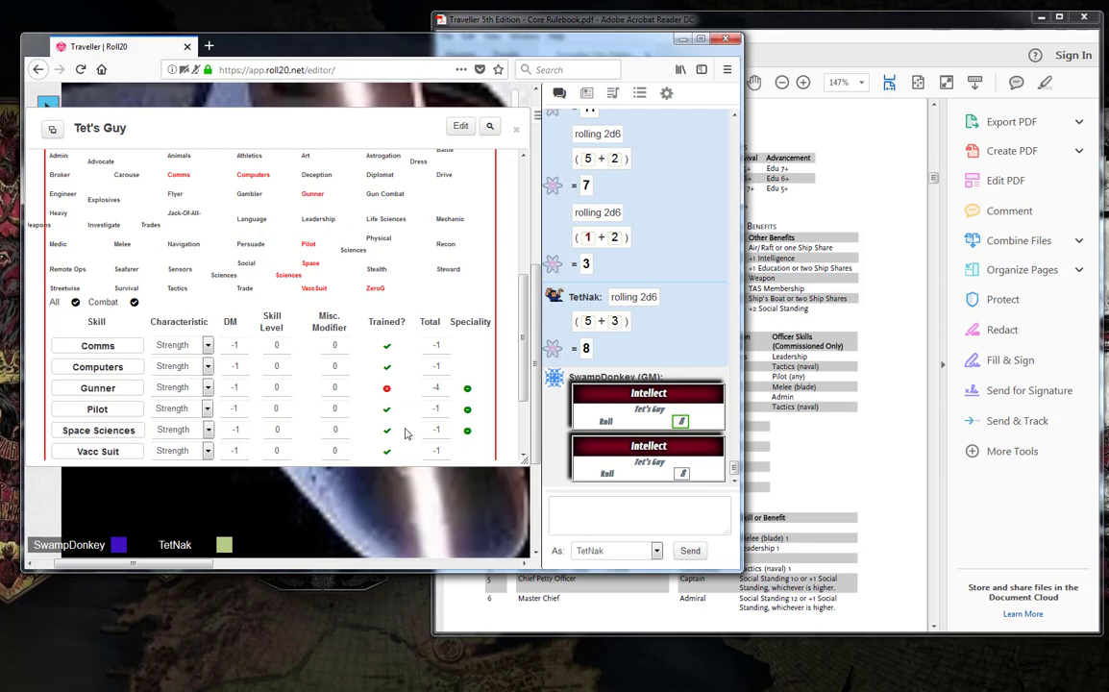
pyautogui.click(745, 413)
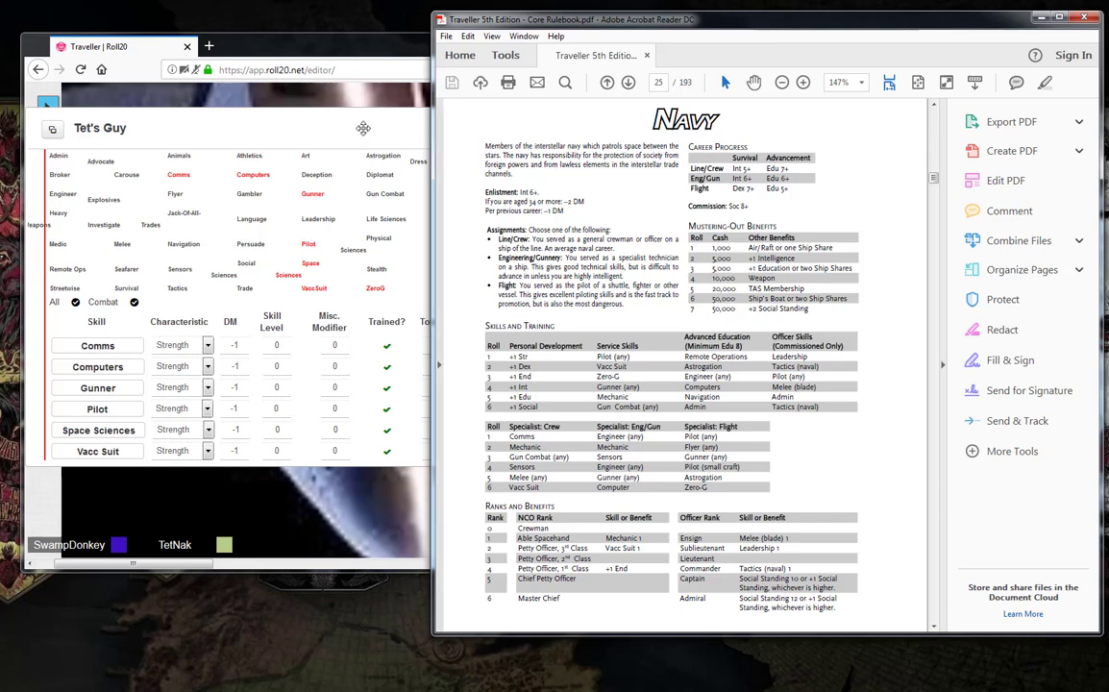
# Show Mechanic in the Roll20 skill table and mark it as trained, consulting the Navy service skills again
pyautogui.click(313, 35)
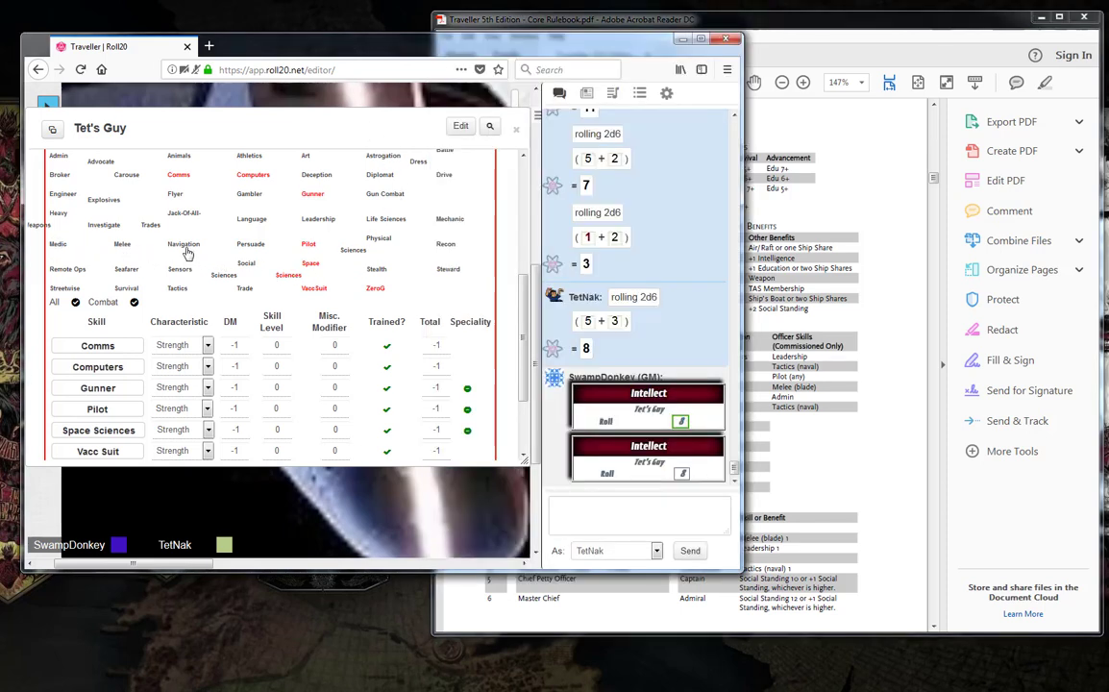
pyautogui.click(449, 218)
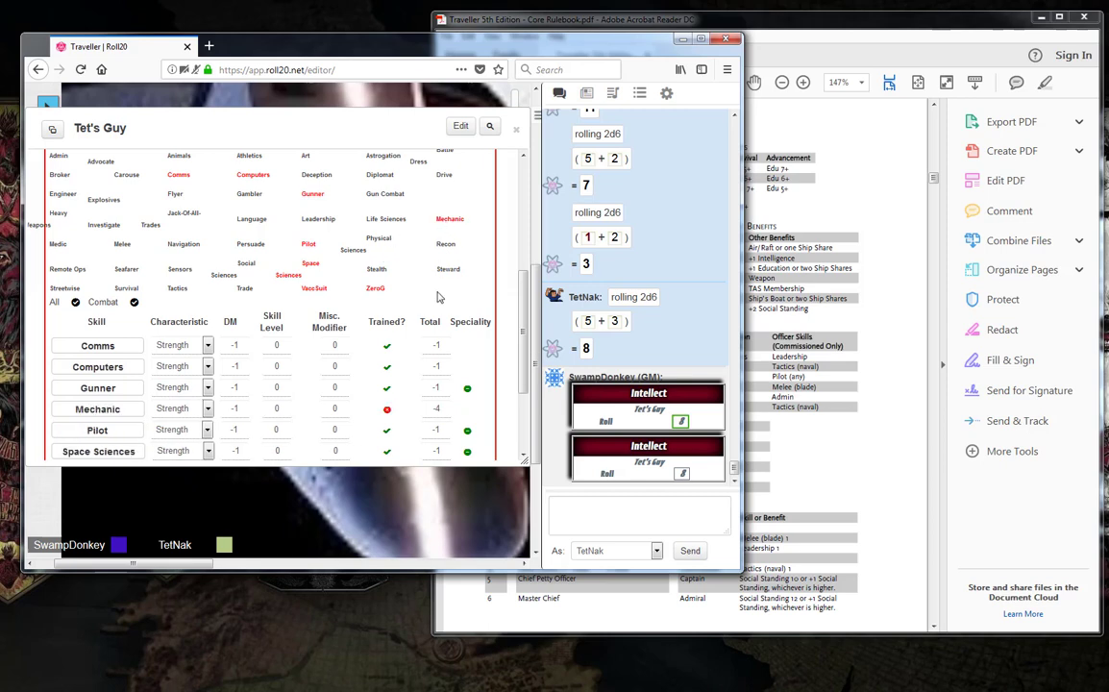
pyautogui.click(386, 409)
pyautogui.click(817, 442)
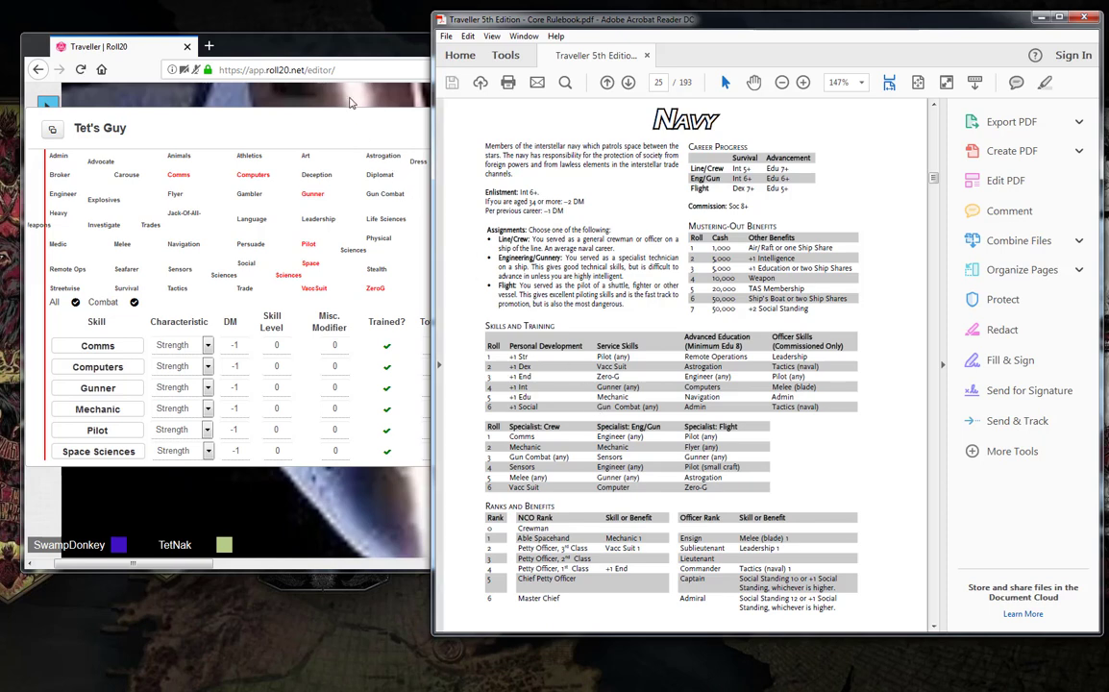
# Show Gun Combat in the Roll20 skill table, mark it as trained and review the list of skills
pyautogui.click(341, 128)
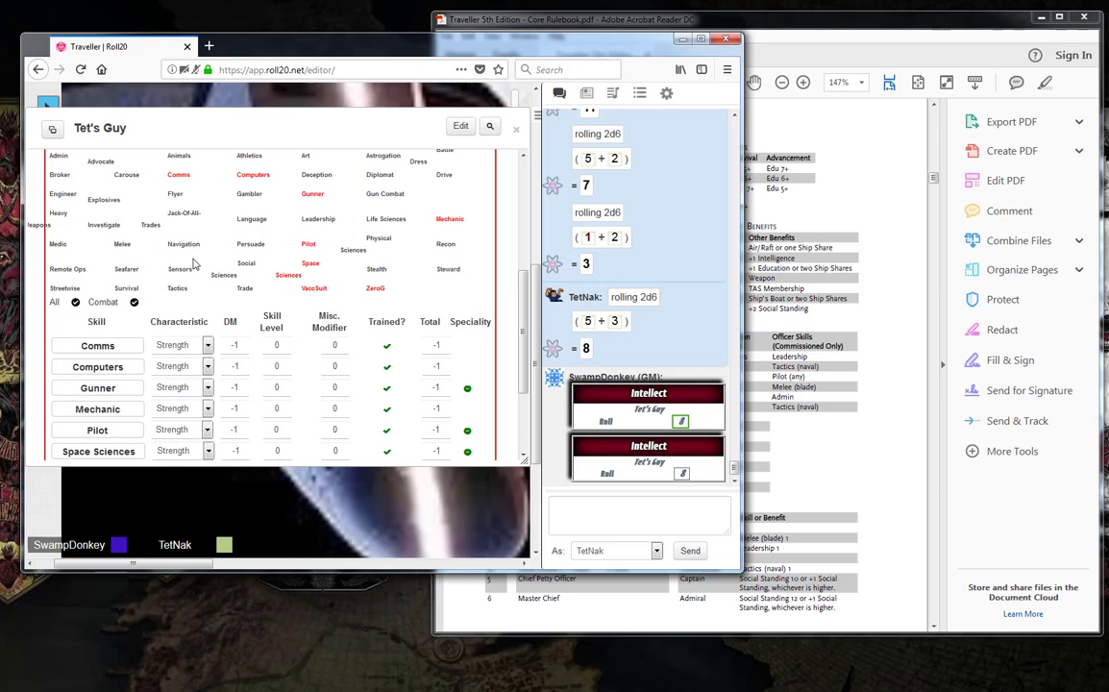
pyautogui.scroll(1, 130, 242)
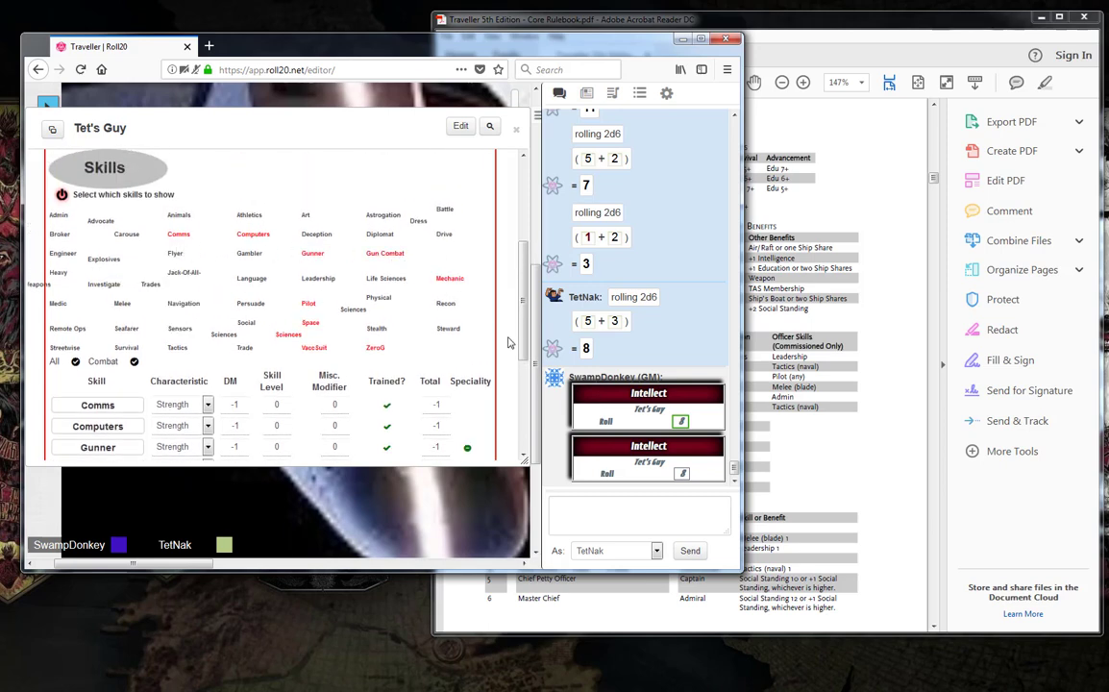
pyautogui.scroll(-2, 509, 342)
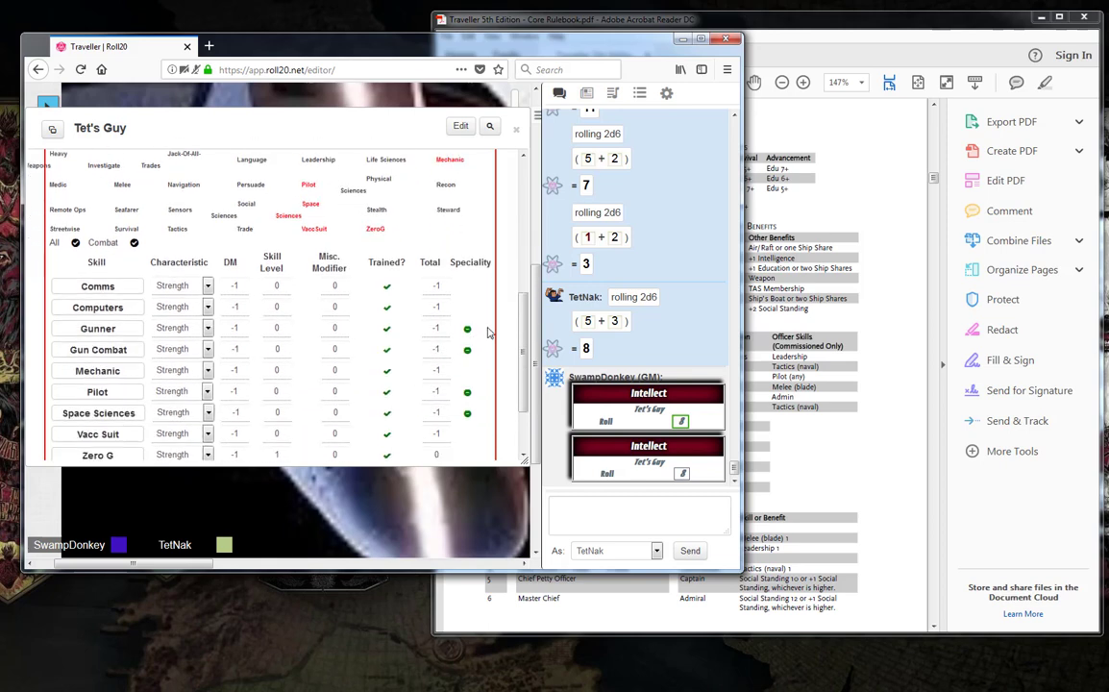
pyautogui.scroll(-1, 487, 326)
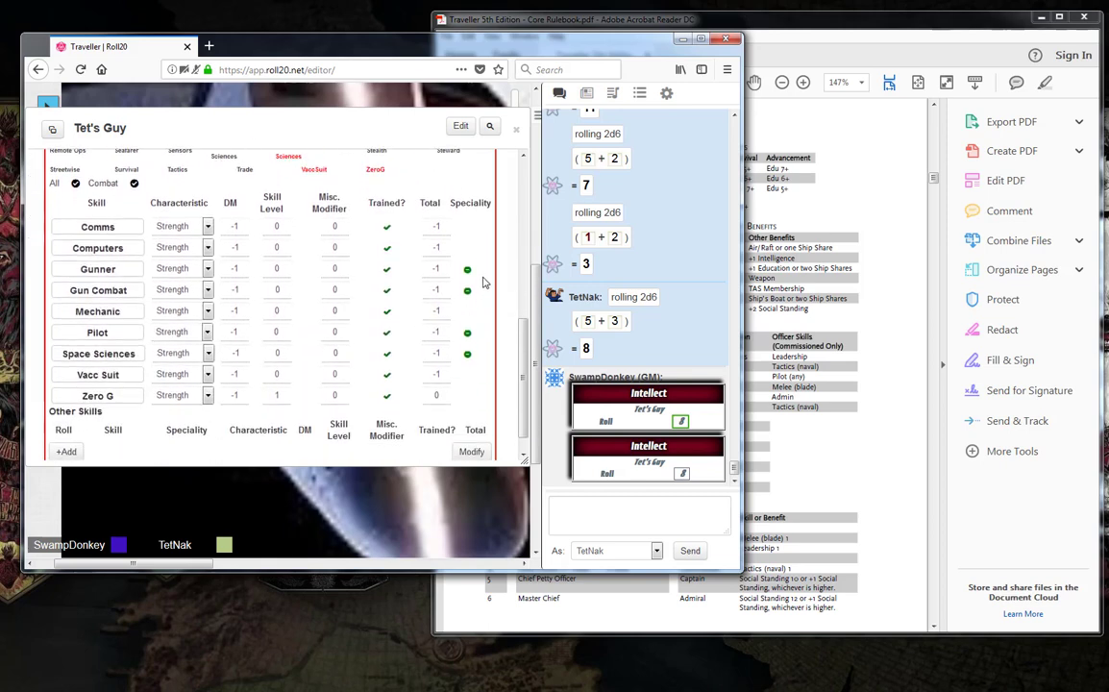
# Expand the Pilot skill's specialities and add one named Small Craft
pyautogui.click(467, 332)
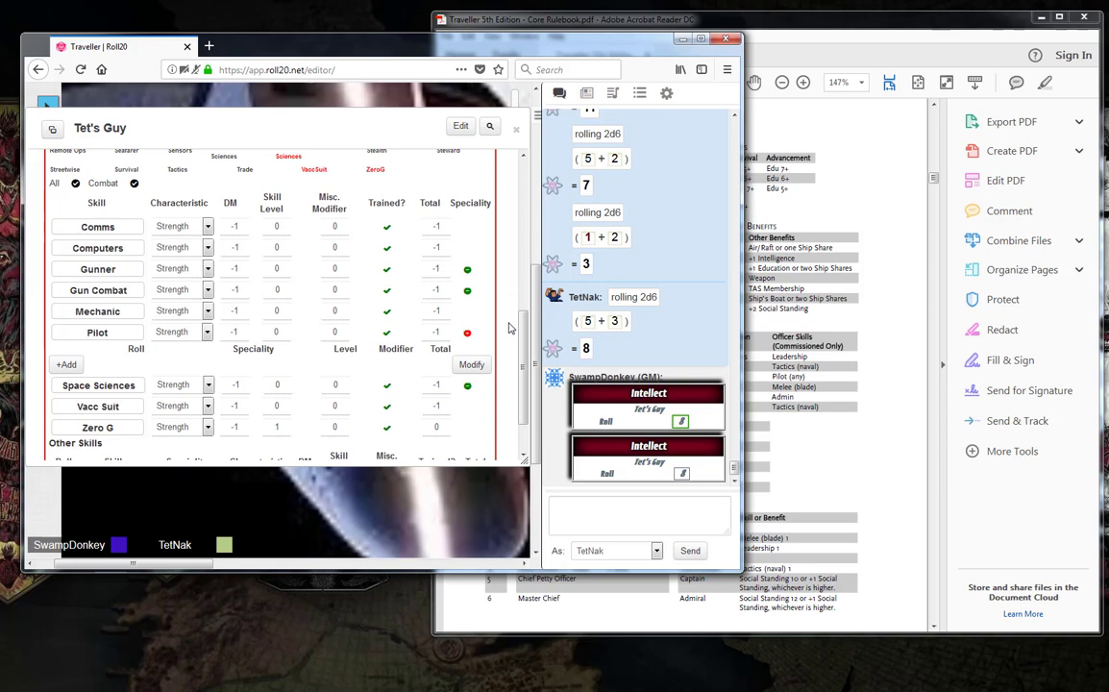
pyautogui.click(63, 367)
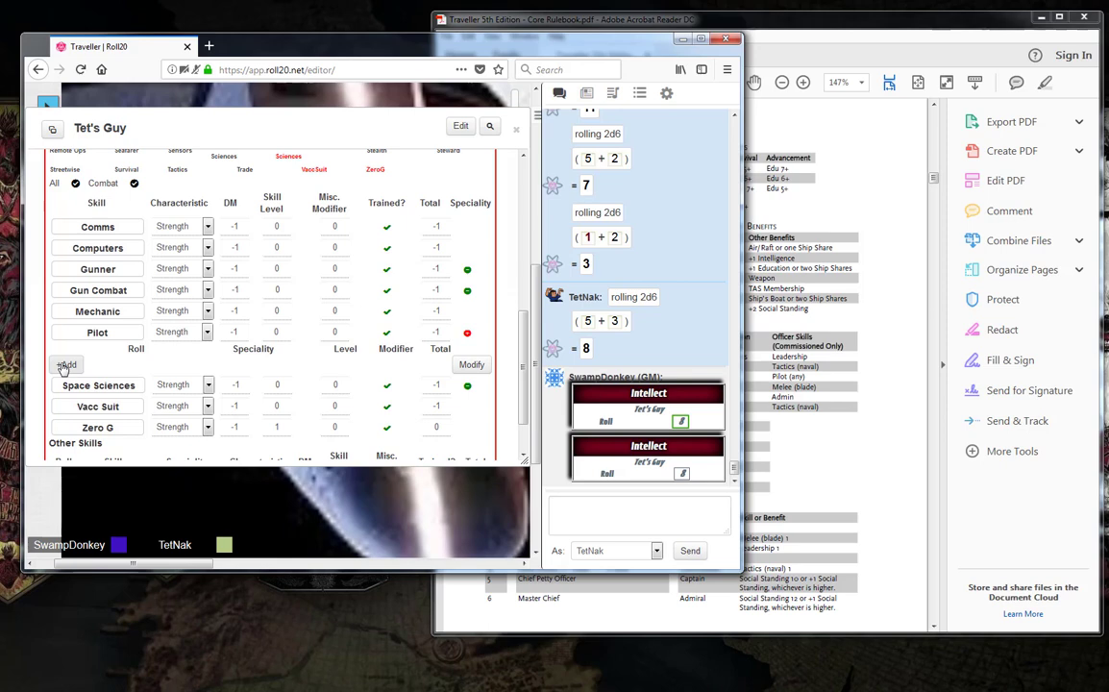
pyautogui.click(63, 367)
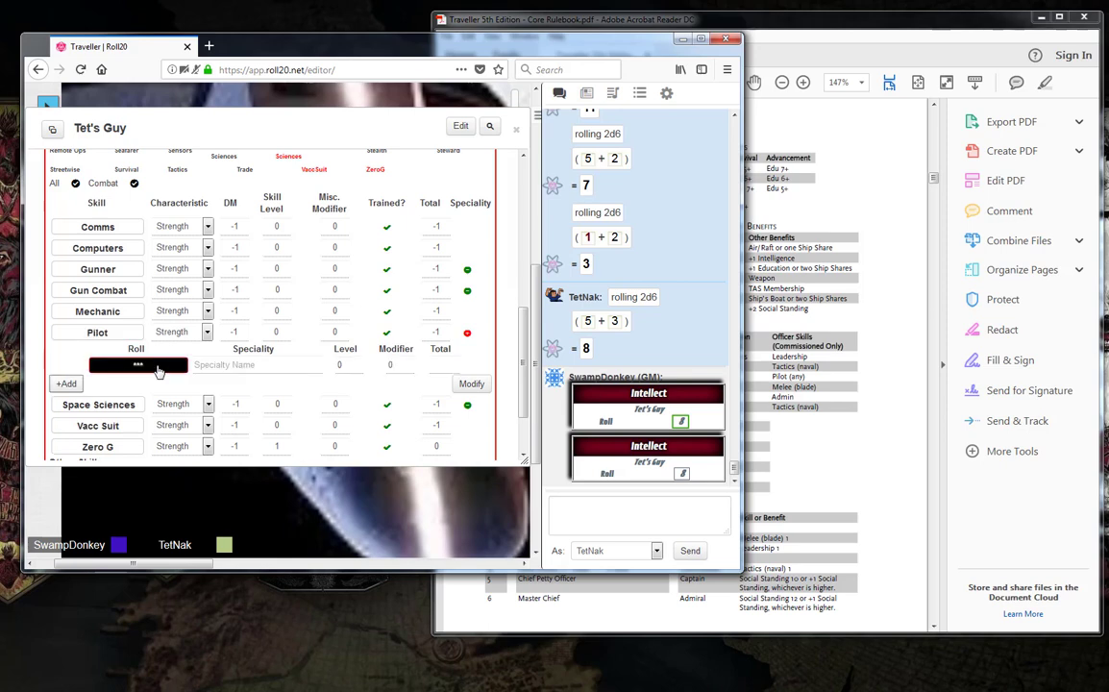
pyautogui.click(265, 366)
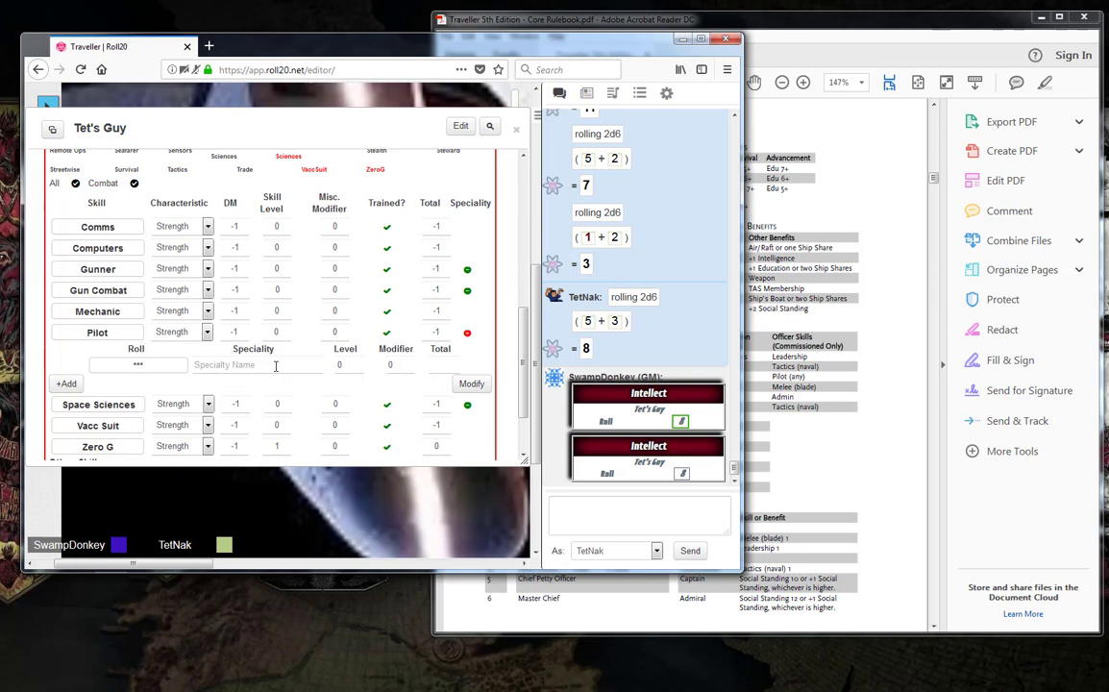
pyautogui.write('Small Craft')
# Check the Navy skill tables in the rulebook and set the Pilot skill's characteristic to Dexterity on the Roll20 sheet
pyautogui.click(828, 386)
pyautogui.scroll(-1, 660, 416)
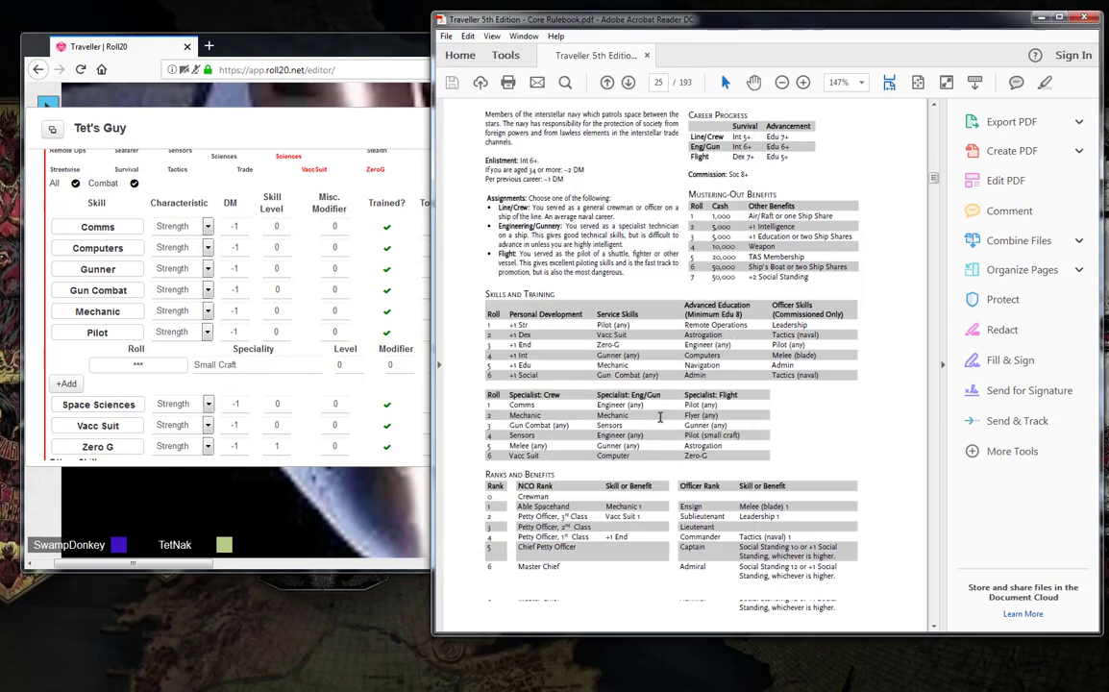
pyautogui.click(213, 345)
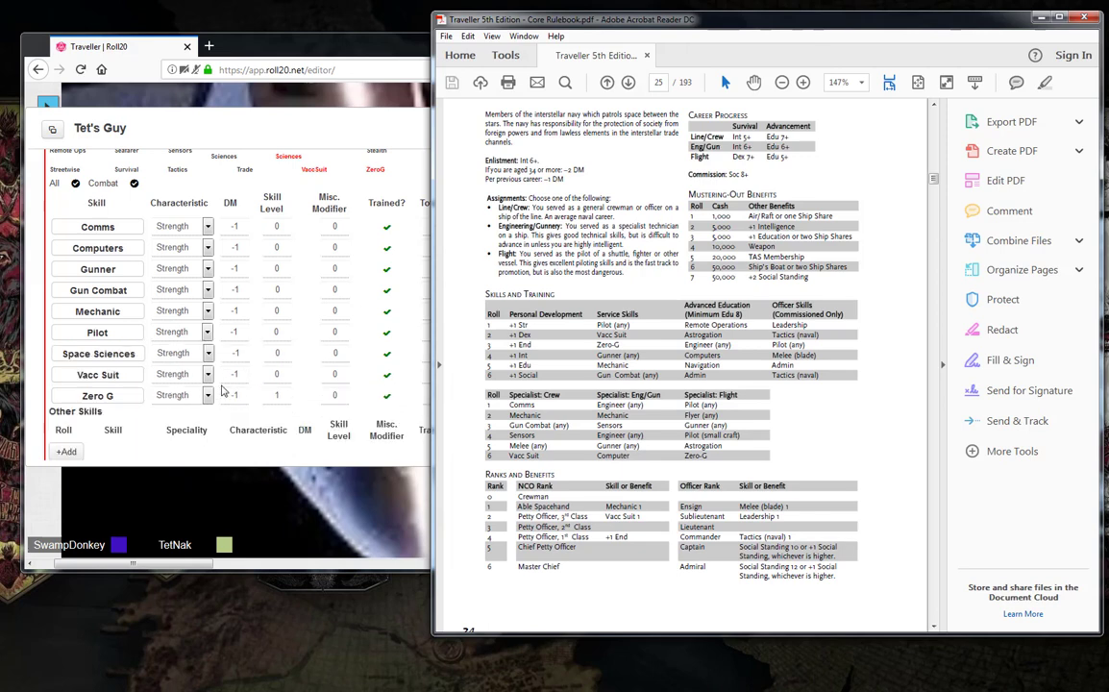
pyautogui.click(377, 338)
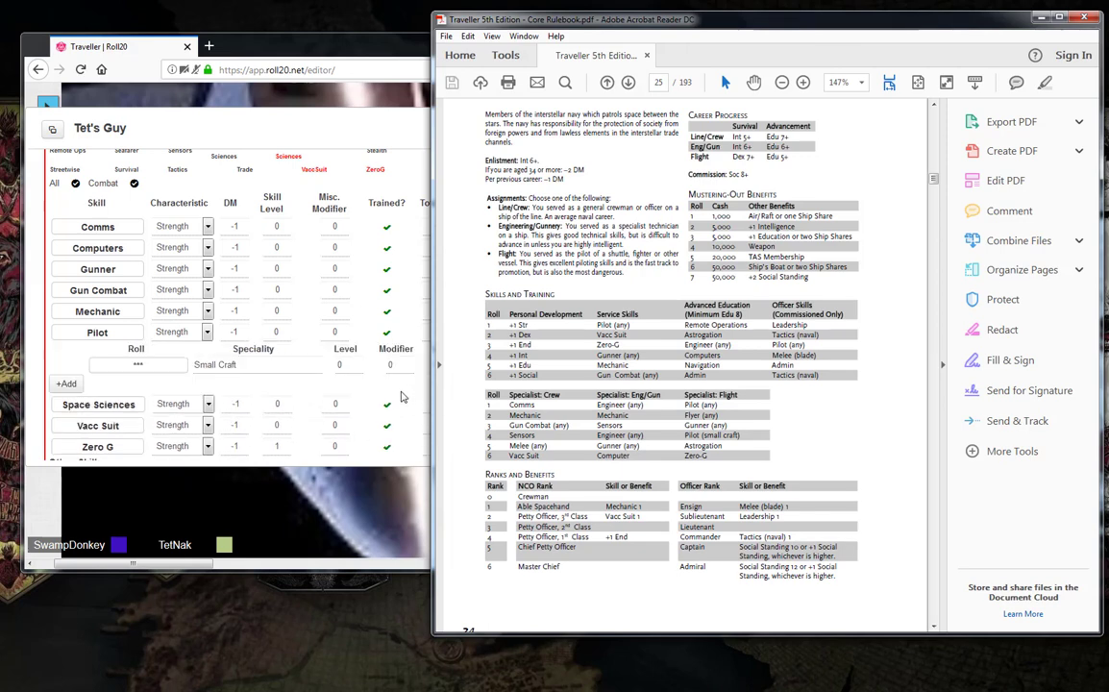
pyautogui.click(376, 126)
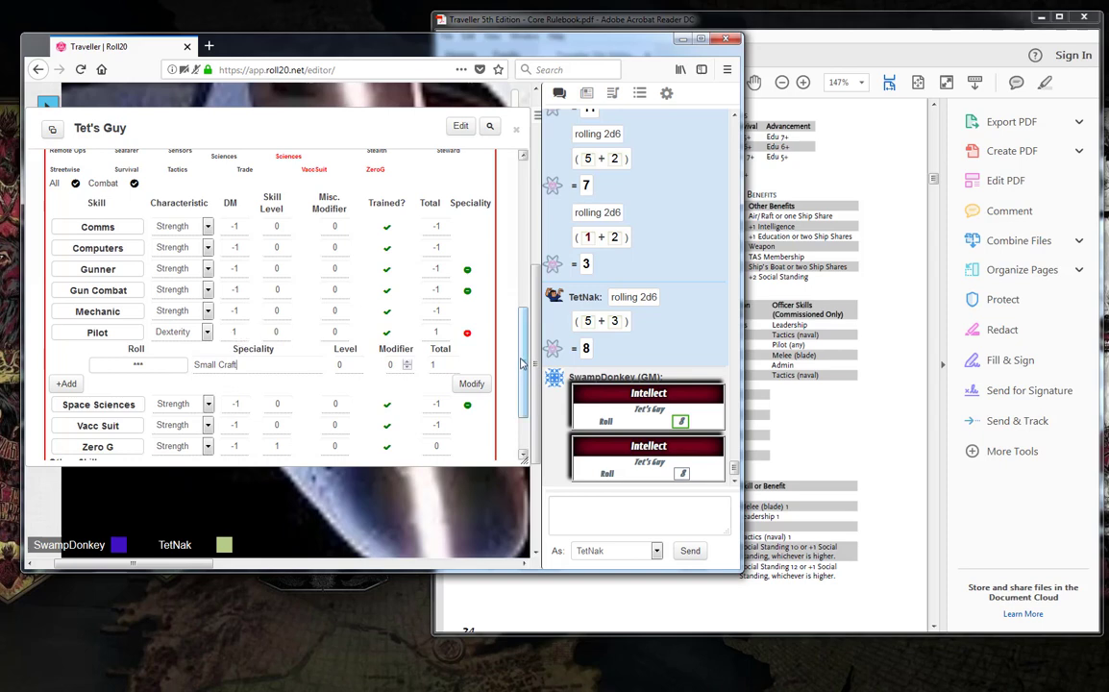
pyautogui.moveTo(522, 361)
pyautogui.mouseDown()
pyautogui.moveTo(531, 255)
pyautogui.moveTo(527, 356)
pyautogui.mouseUp()
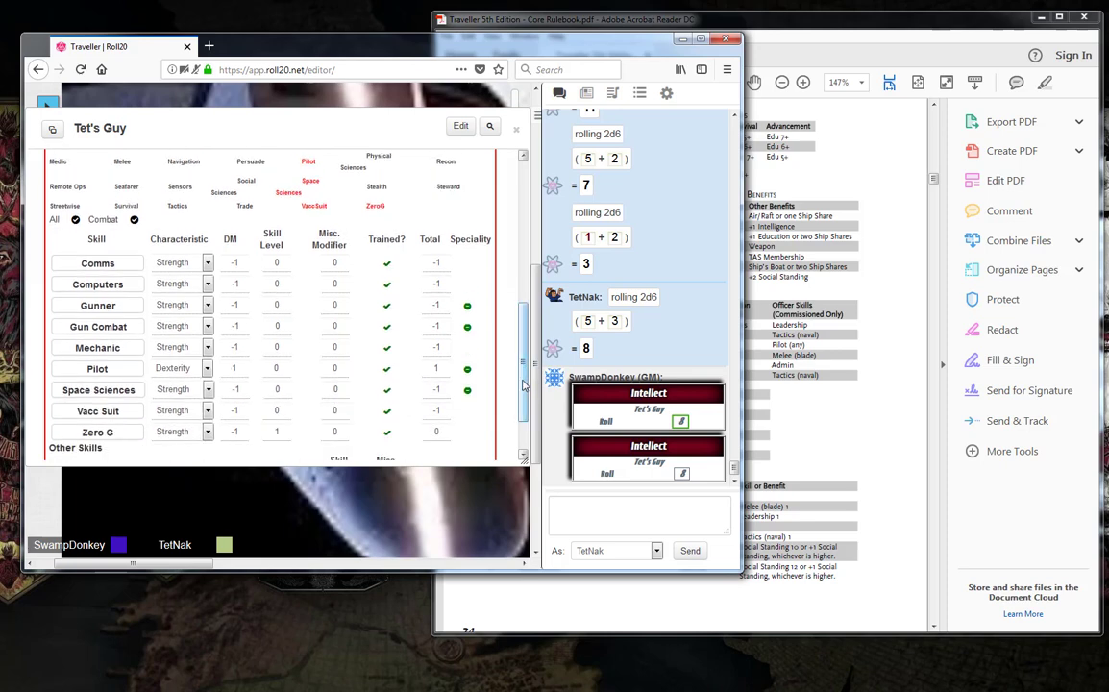
pyautogui.moveTo(523, 391); pyautogui.dragTo(523, 399)
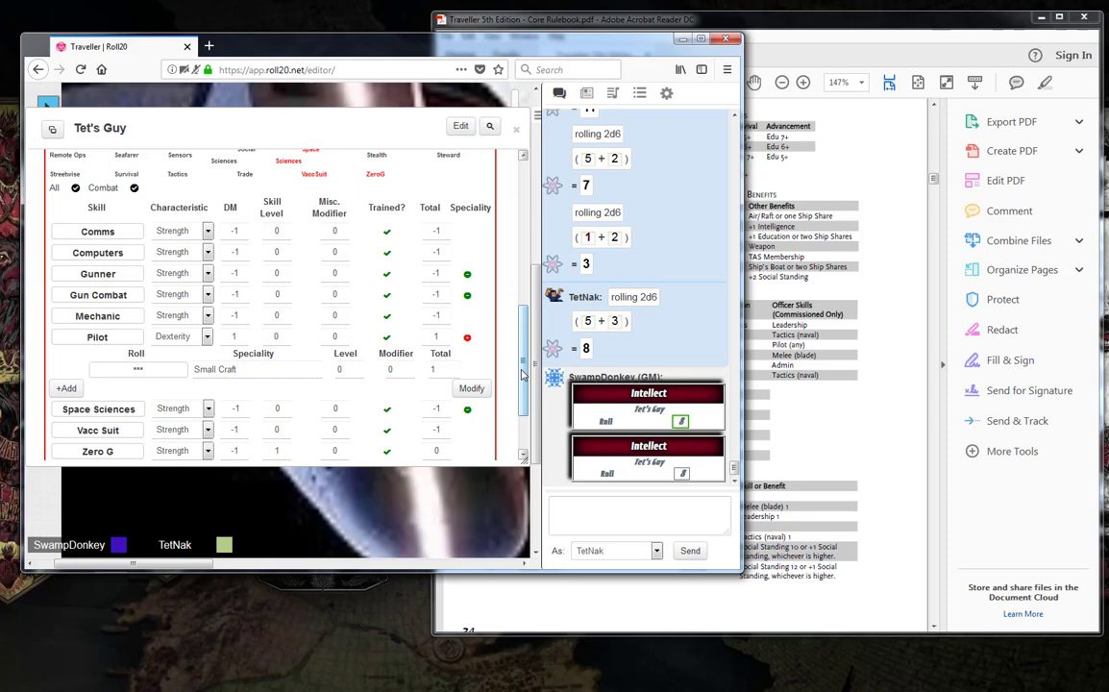
# Go back to the Skills section of the rulebook's Character Creation chapter and read the rules on skill levels and specialities
pyautogui.click(816, 421)
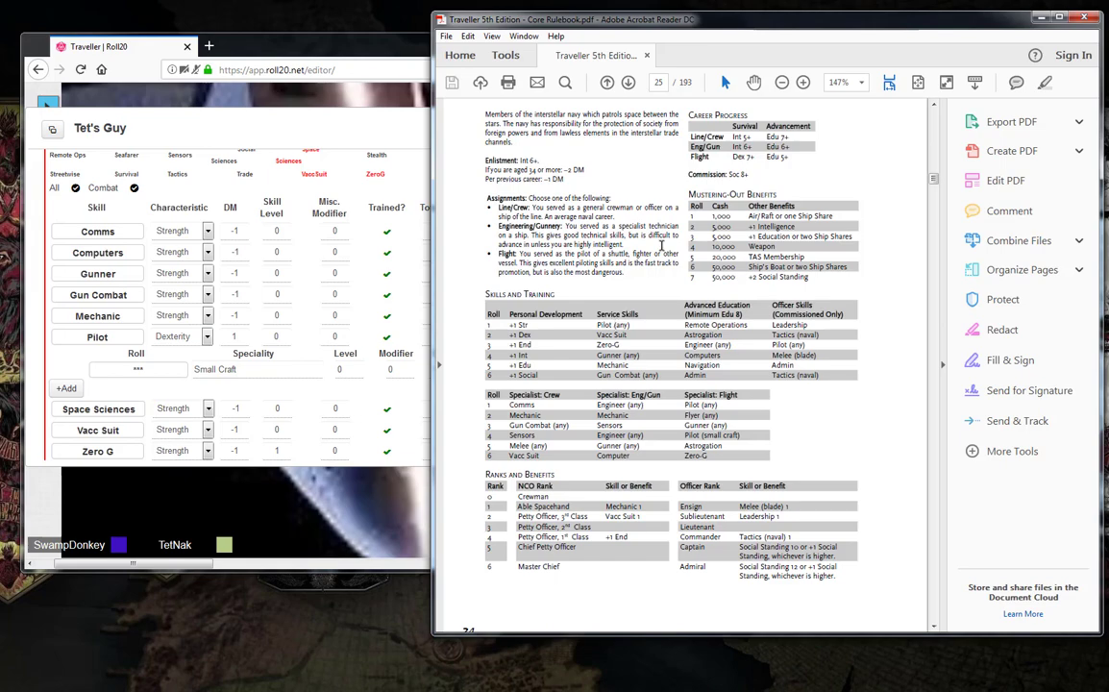
pyautogui.scroll(20, 744, 217)
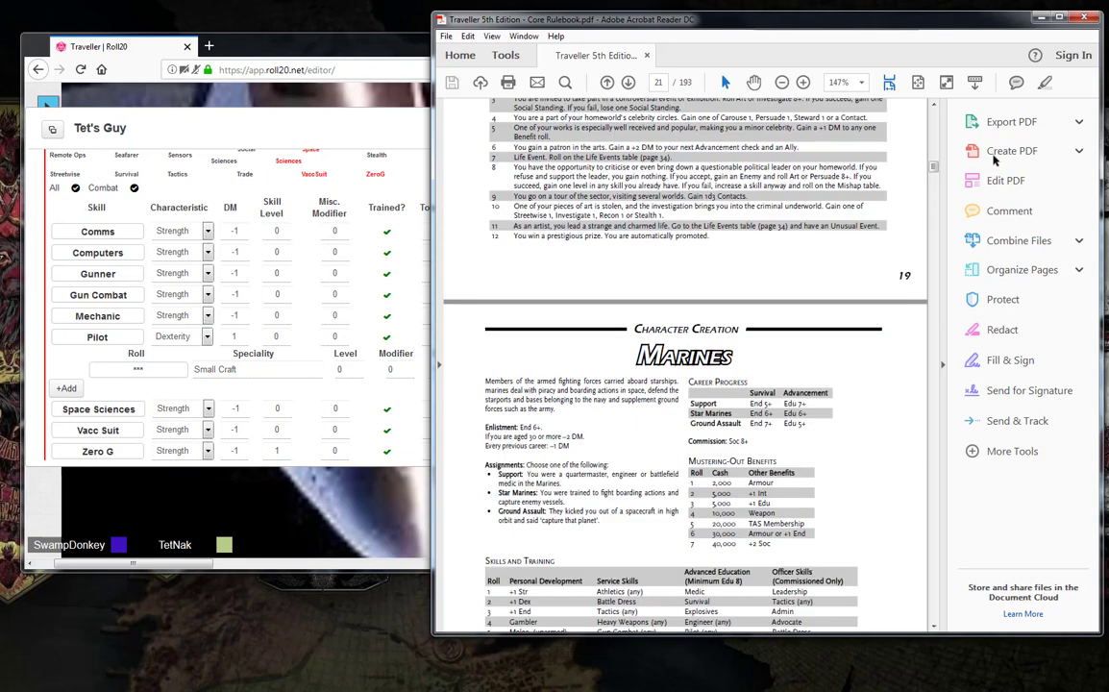
pyautogui.moveTo(931, 166); pyautogui.dragTo(932, 131)
pyautogui.scroll(-1, 790, 248)
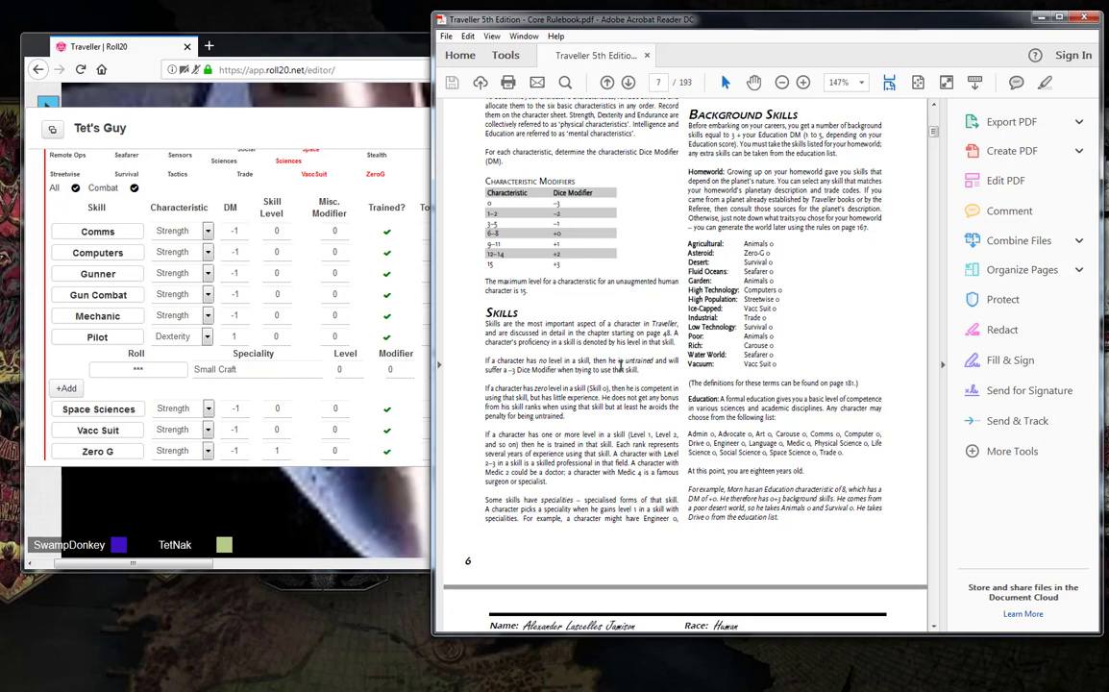
pyautogui.doubleClick(493, 500)
pyautogui.moveTo(514, 496); pyautogui.dragTo(658, 502)
pyautogui.click(658, 502)
pyautogui.scroll(1, 661, 509)
pyautogui.scroll(5, 661, 509)
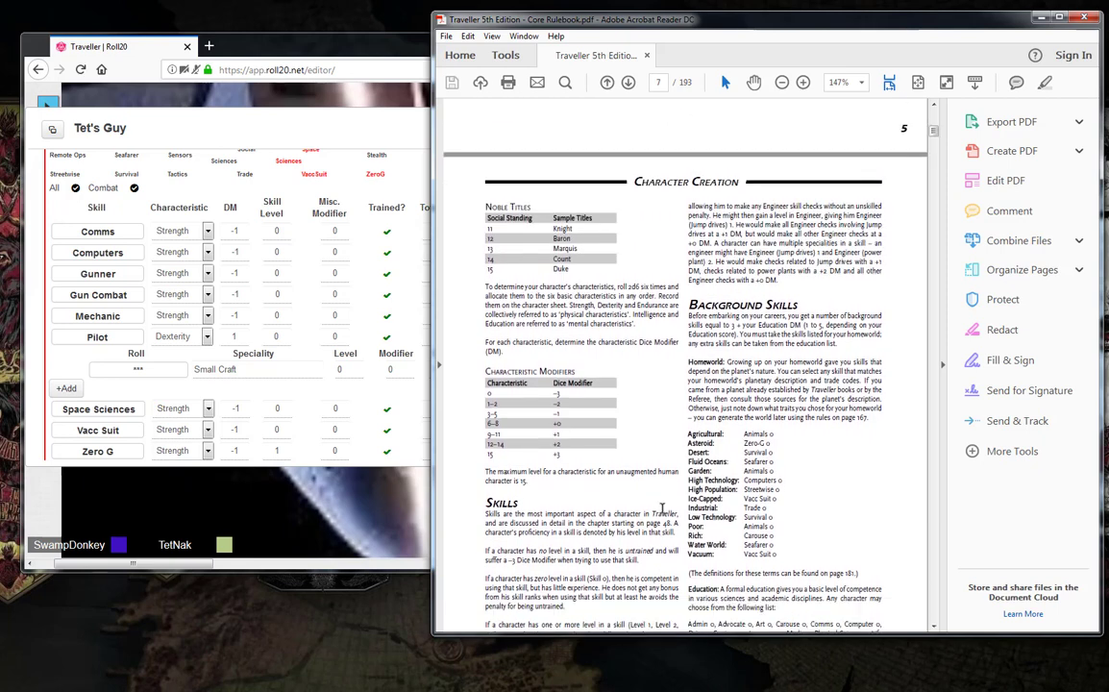
pyautogui.scroll(-5, 661, 509)
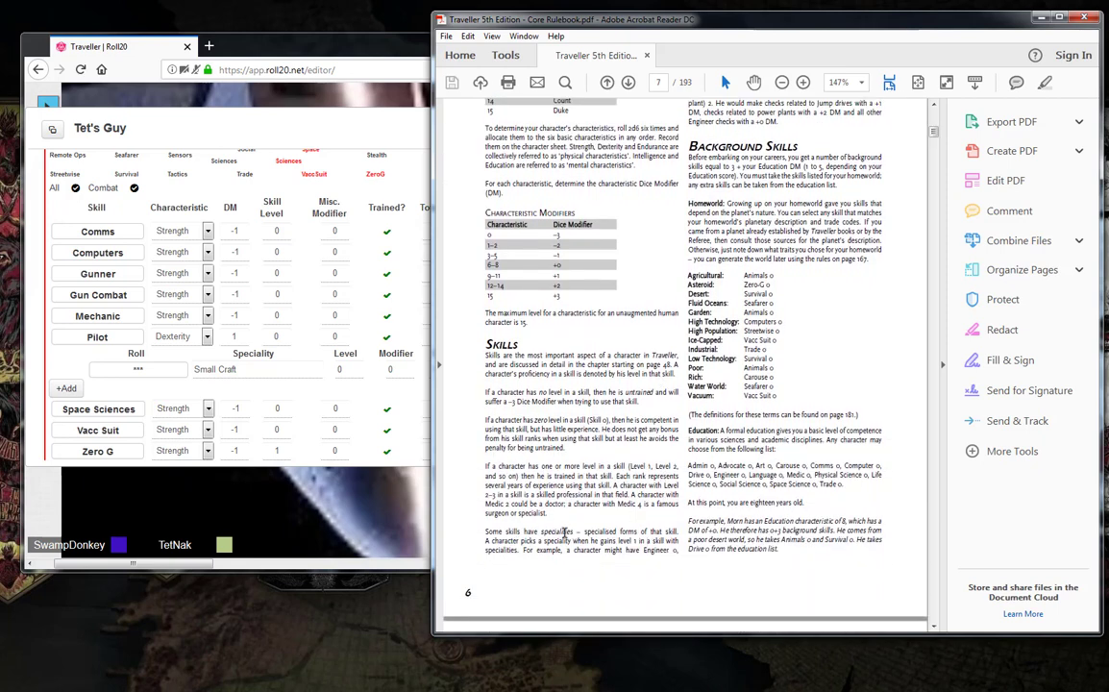
pyautogui.moveTo(485, 531); pyautogui.dragTo(585, 531)
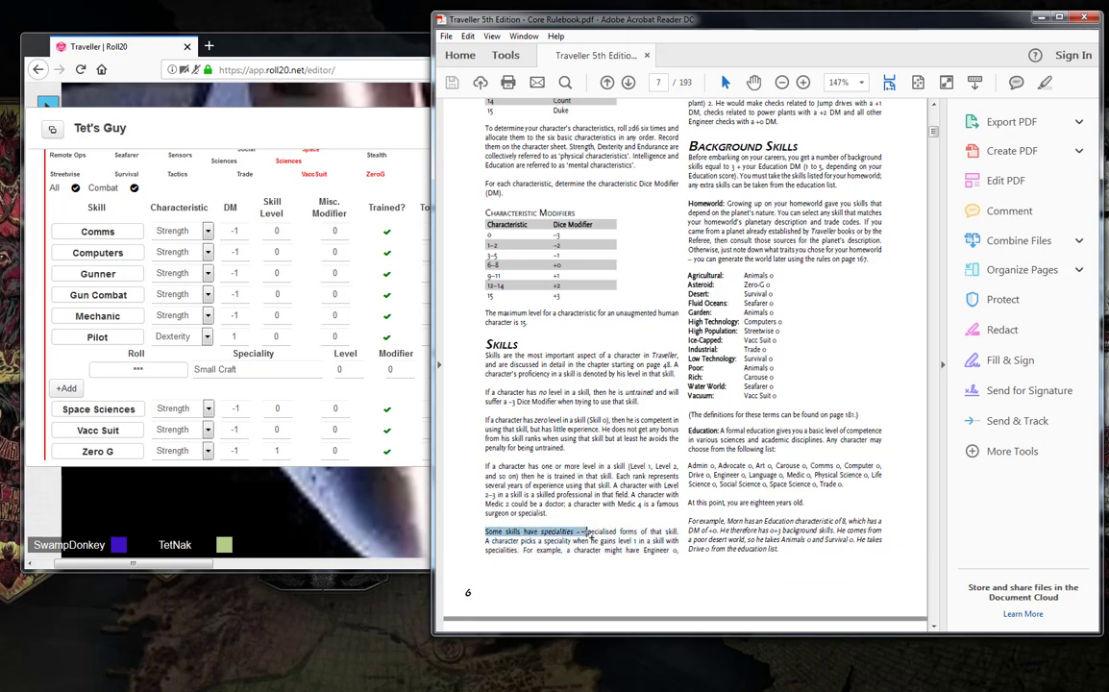
pyautogui.click(615, 465)
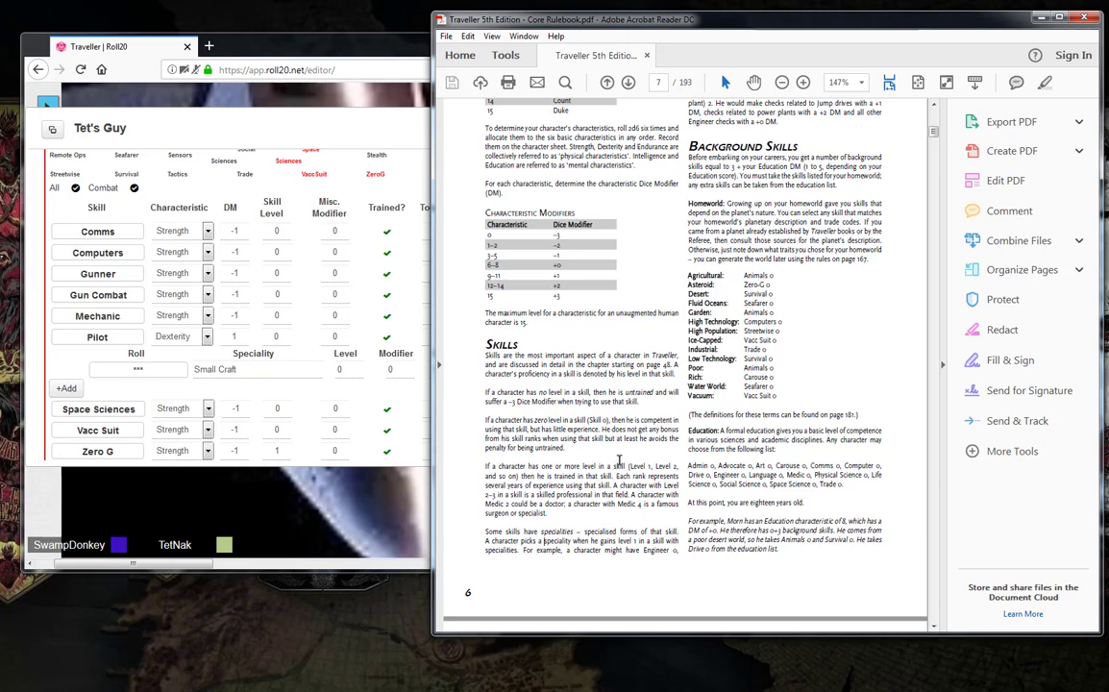
# Read the Engineer example of how speciality levels modify skill checks, above the Background Skills section
pyautogui.scroll(4, 620, 461)
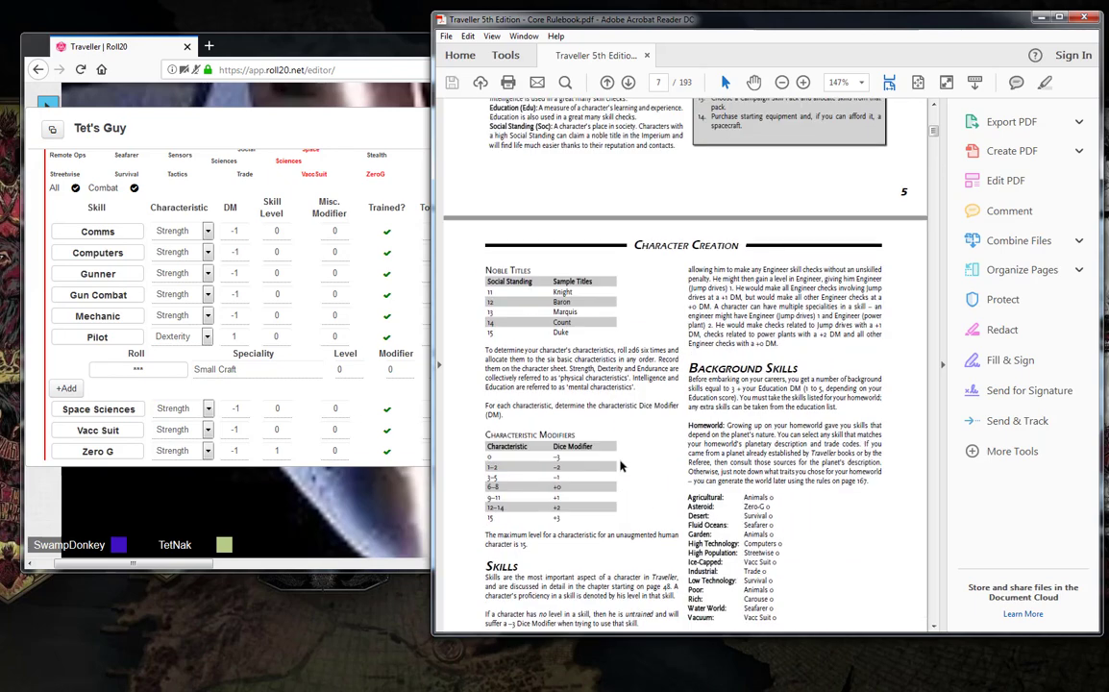
pyautogui.scroll(-4, 620, 466)
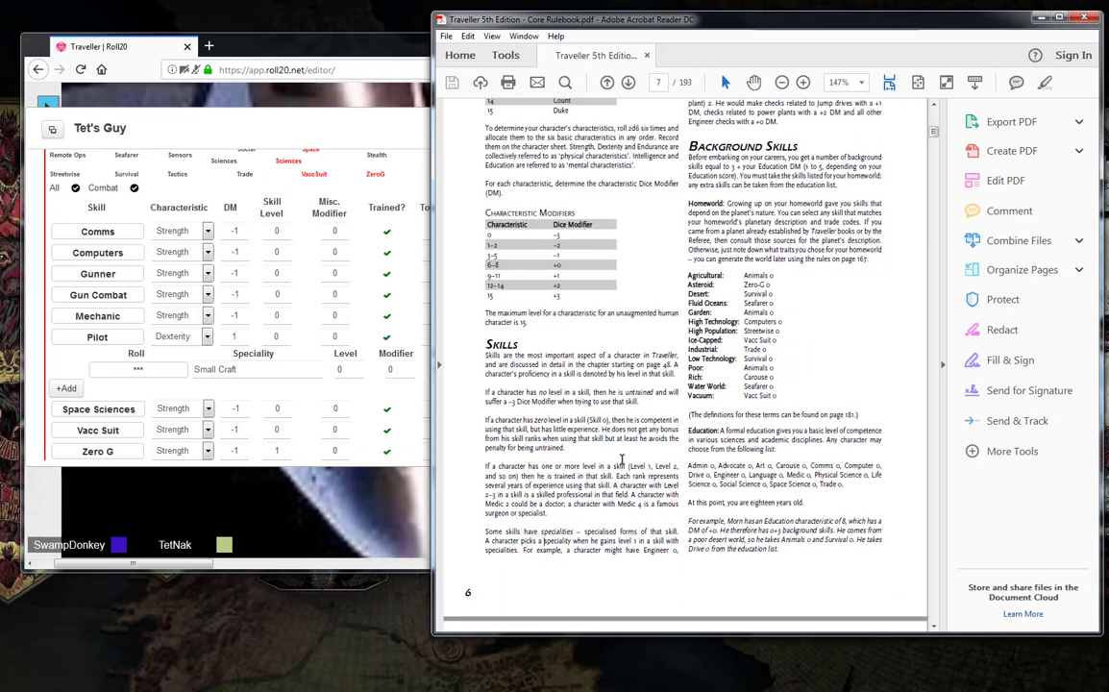
pyautogui.scroll(4, 621, 461)
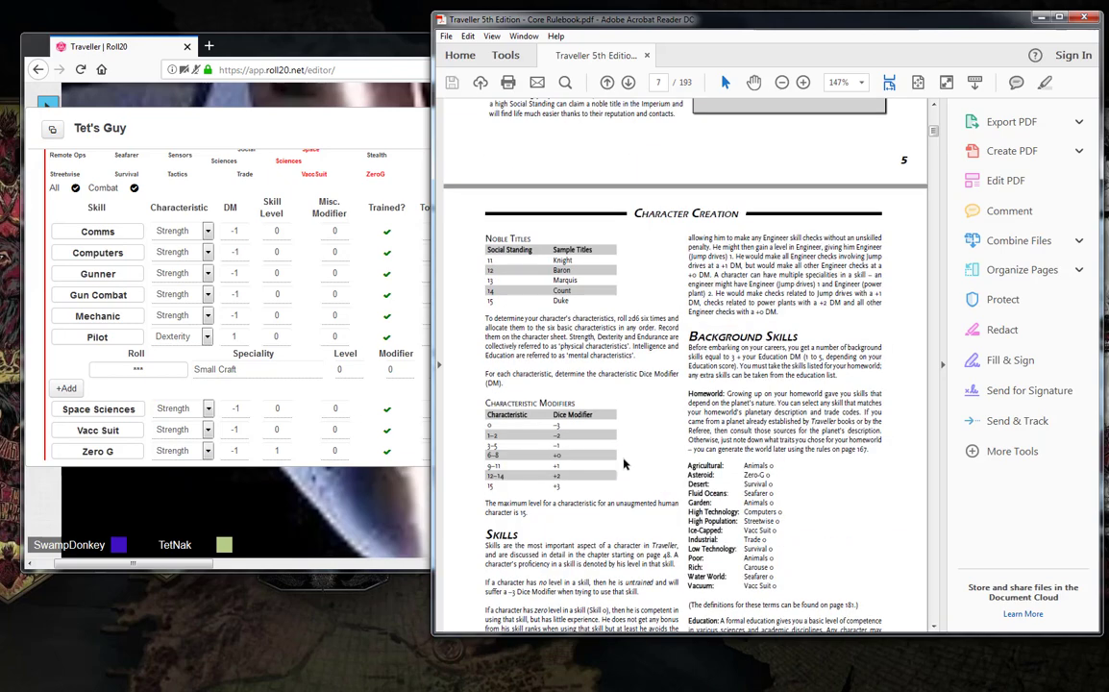
pyautogui.scroll(-1, 622, 464)
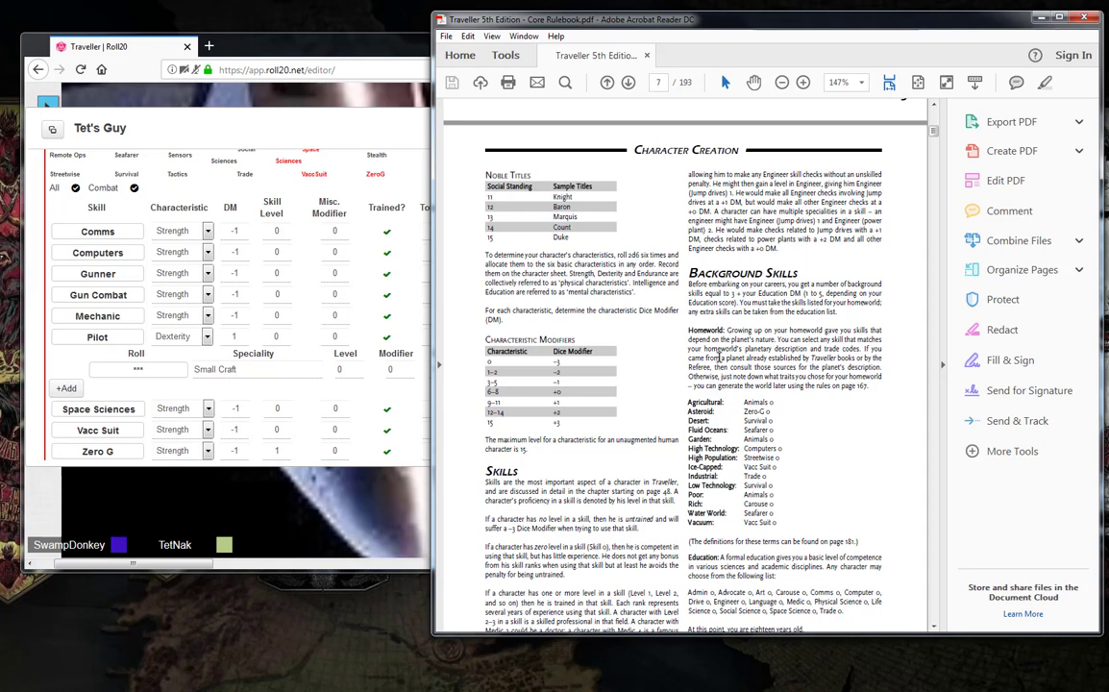
pyautogui.moveTo(690, 172); pyautogui.dragTo(787, 231)
pyautogui.click(784, 248)
pyautogui.click(688, 177)
pyautogui.click(784, 249)
pyautogui.moveTo(799, 240)
pyautogui.mouseDown()
pyautogui.moveTo(692, 171)
pyautogui.moveTo(688, 154)
pyautogui.moveTo(784, 248)
pyautogui.mouseUp()
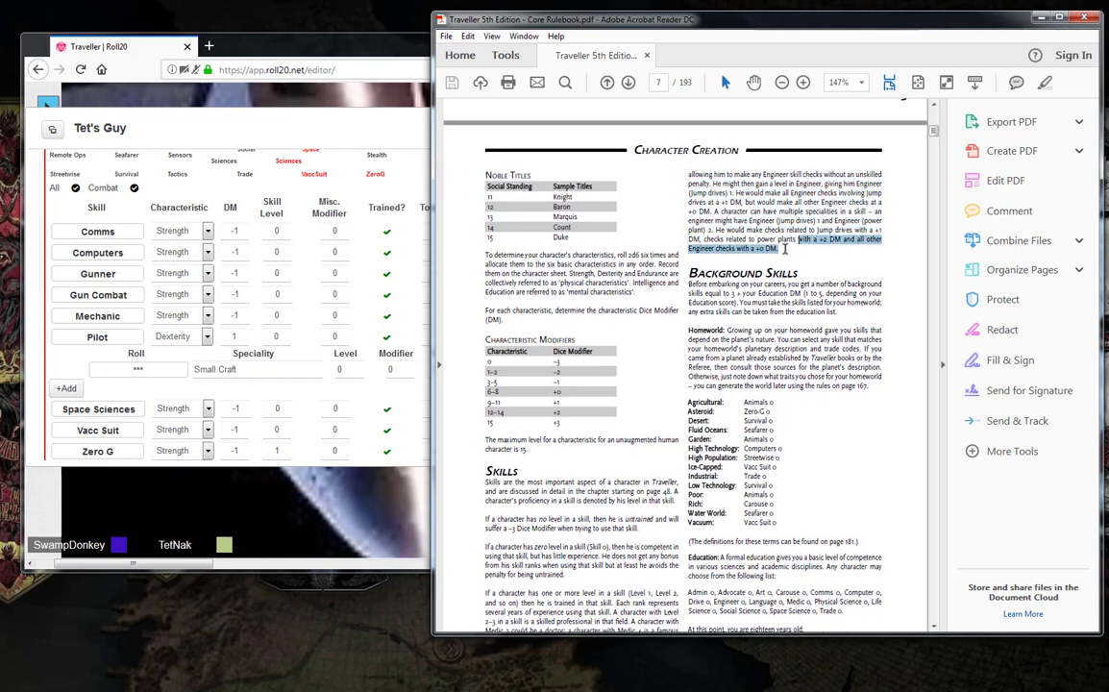
pyautogui.click(784, 248)
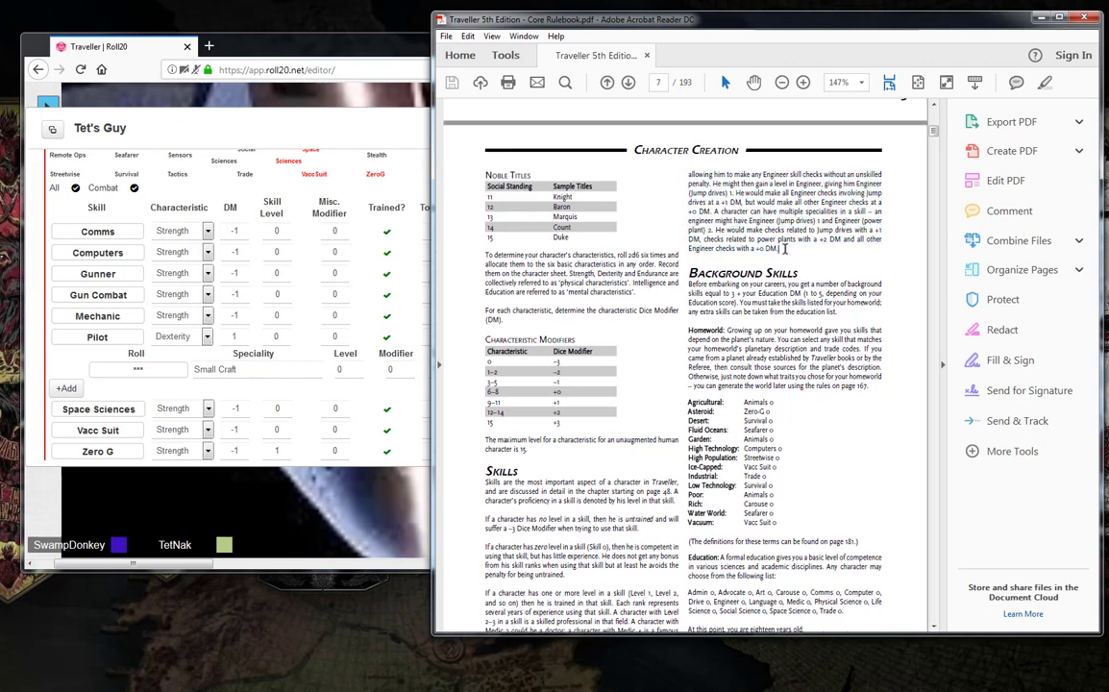
pyautogui.moveTo(785, 250)
pyautogui.mouseDown()
pyautogui.moveTo(701, 173)
pyautogui.moveTo(787, 230)
pyautogui.moveTo(799, 256)
pyautogui.mouseUp()
pyautogui.click(774, 239)
# Go forward in the rulebook to the Navy career page and read its Skills and Training tables
pyautogui.scroll(-3, 653, 384)
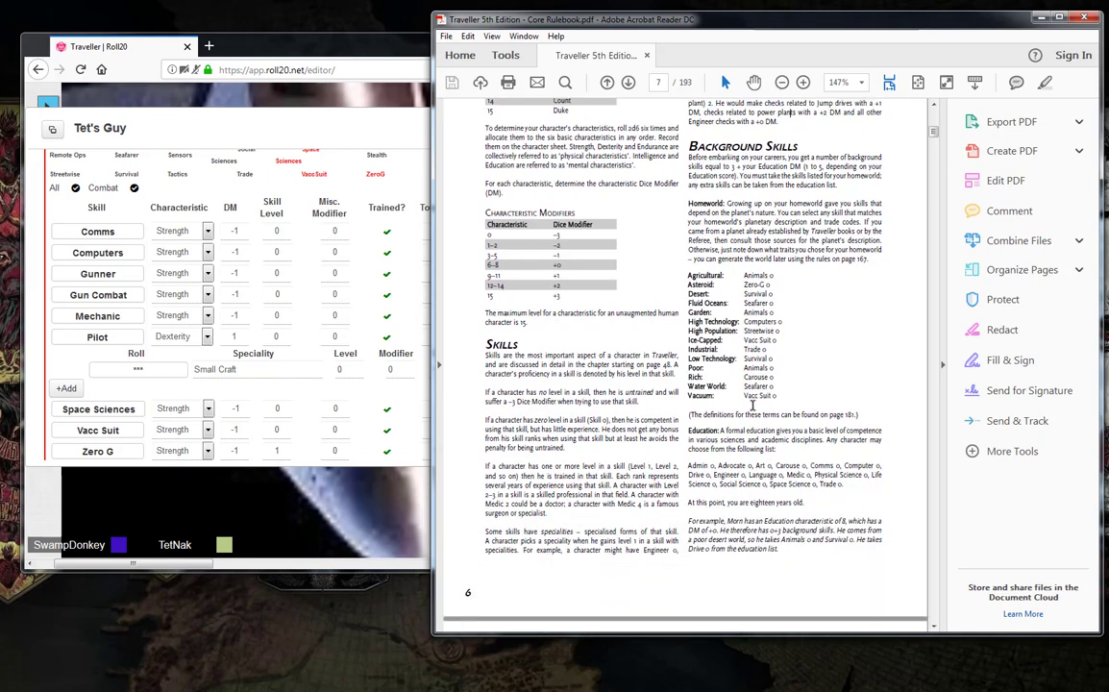
pyautogui.scroll(-15, 752, 404)
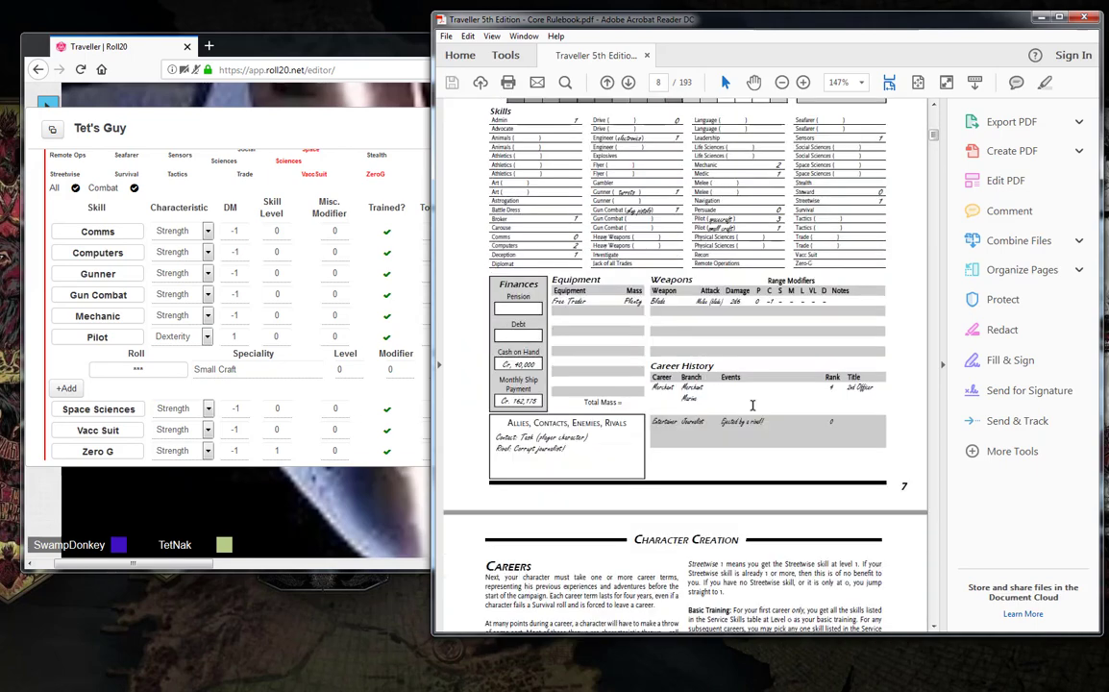
pyautogui.scroll(-20, 752, 404)
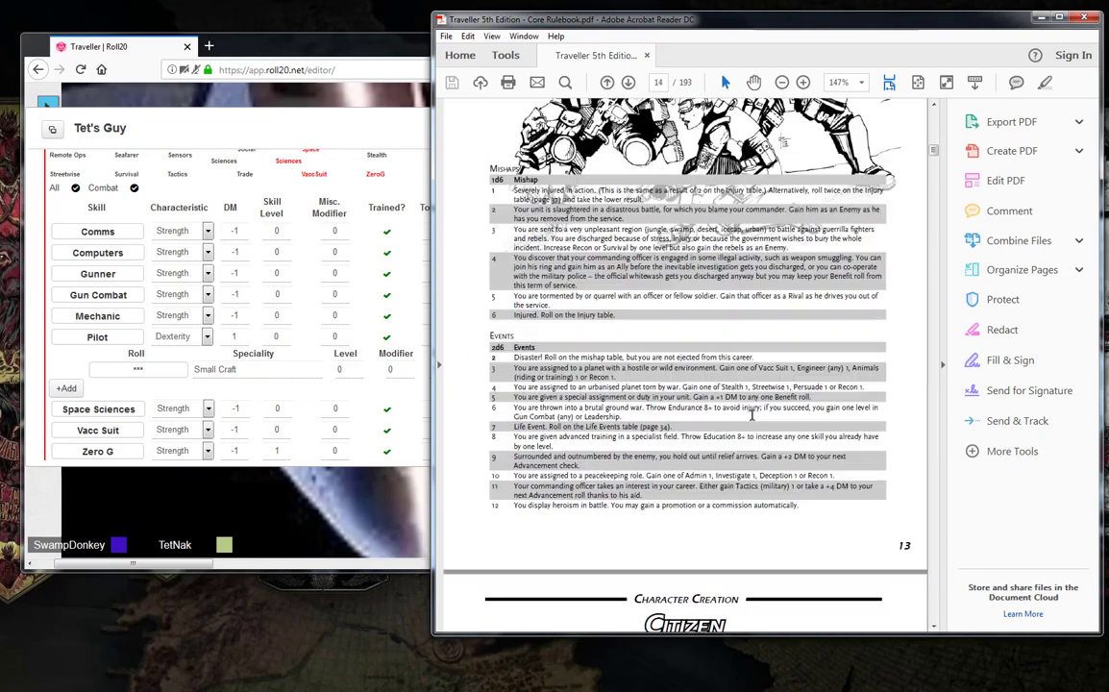
pyautogui.scroll(-20, 752, 413)
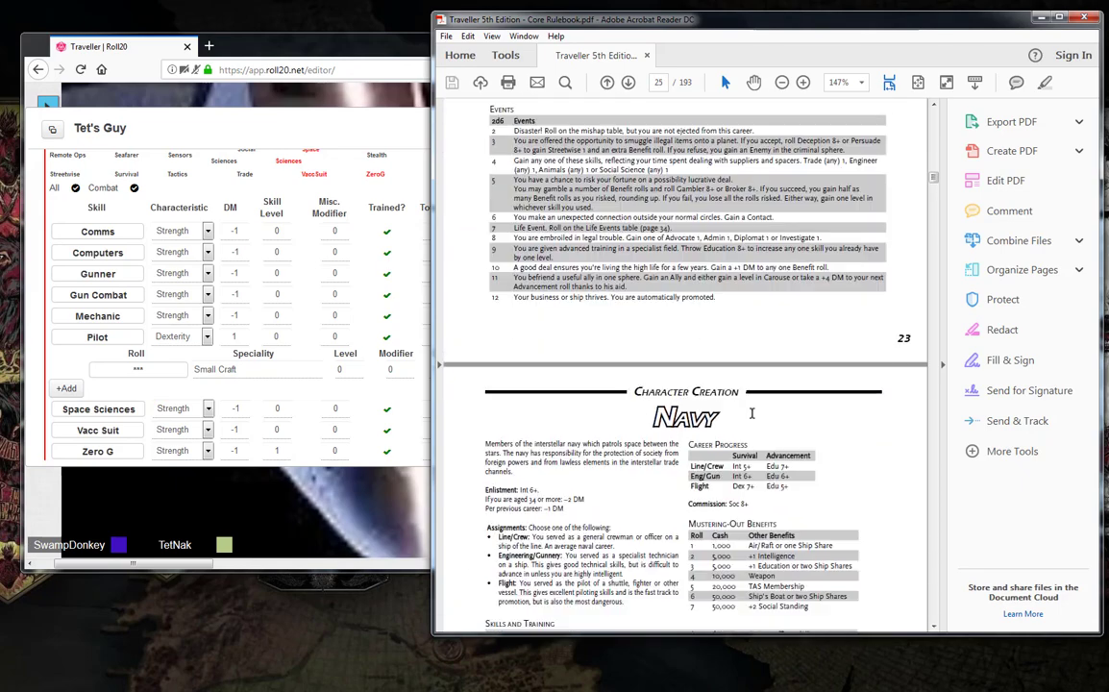
pyautogui.scroll(-8, 752, 414)
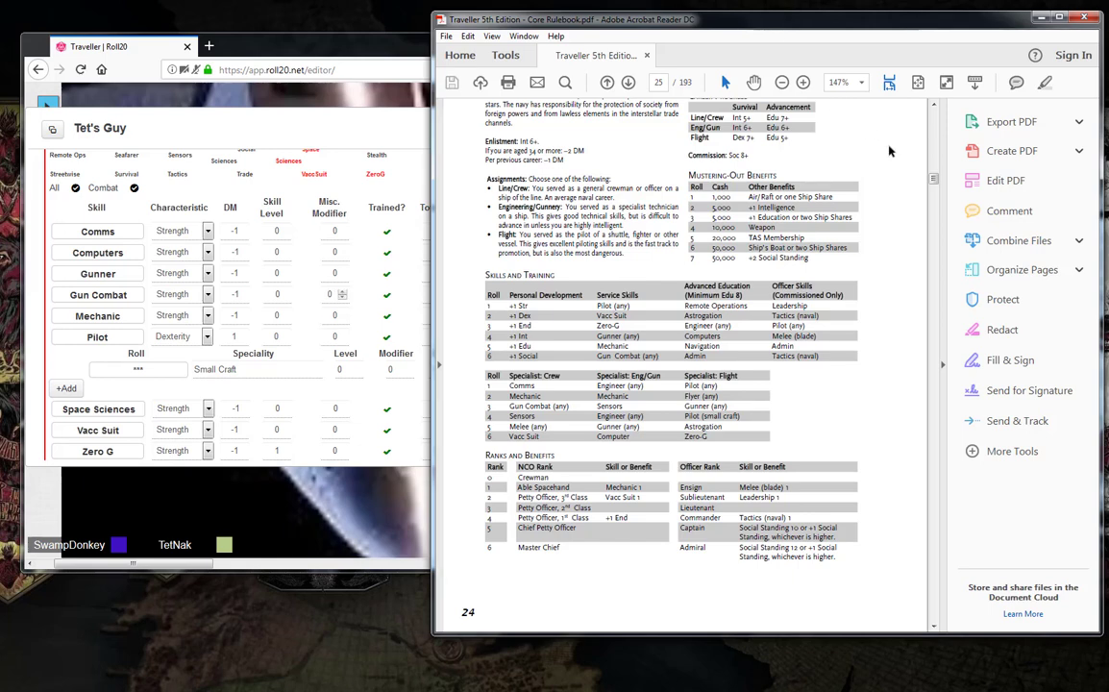
# Go back to the Engineer example above Background Skills and highlight the passage on checks outside the speciality and multiple specialities
pyautogui.moveTo(932, 186); pyautogui.dragTo(931, 160)
pyautogui.scroll(20, 885, 236)
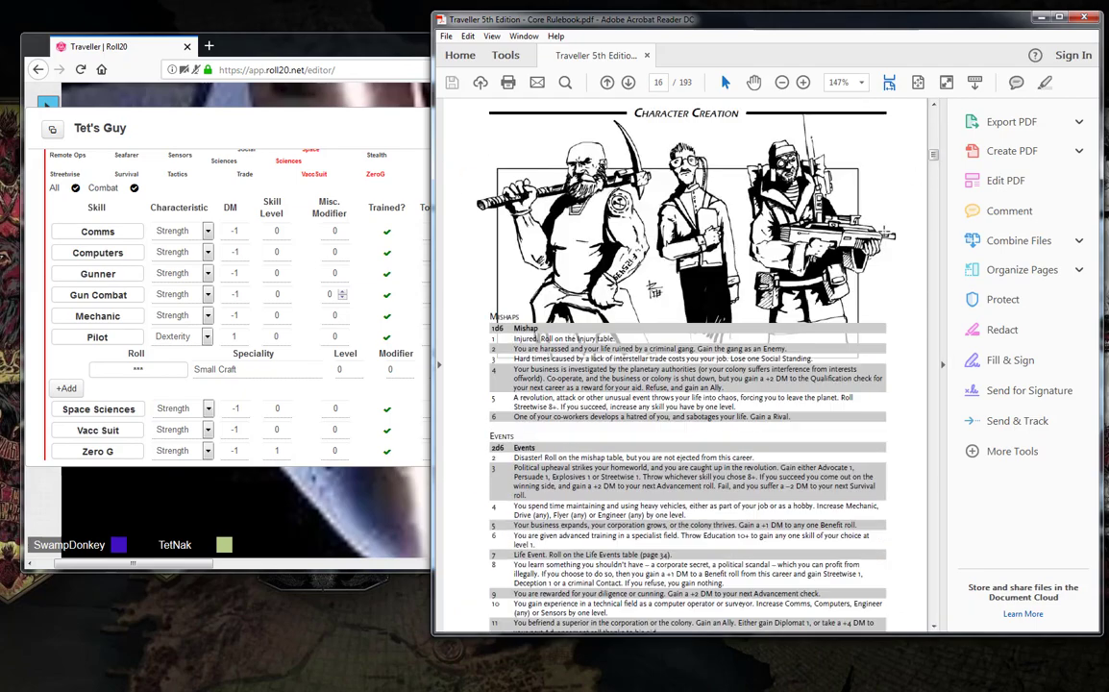
pyautogui.scroll(20, 886, 236)
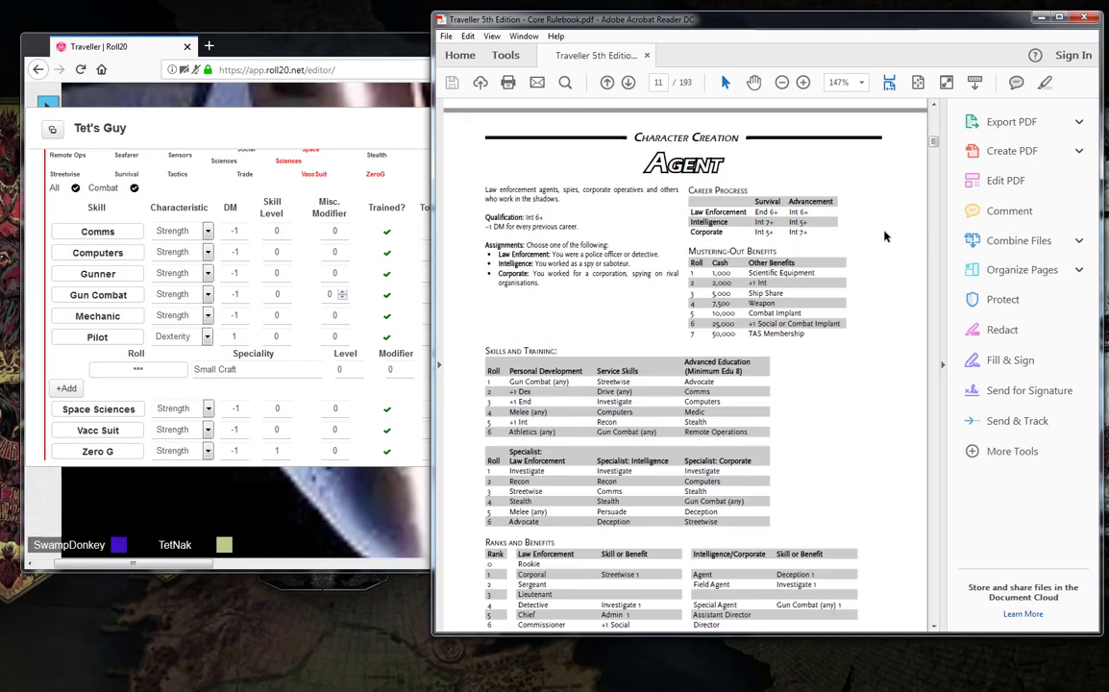
pyautogui.scroll(10, 886, 236)
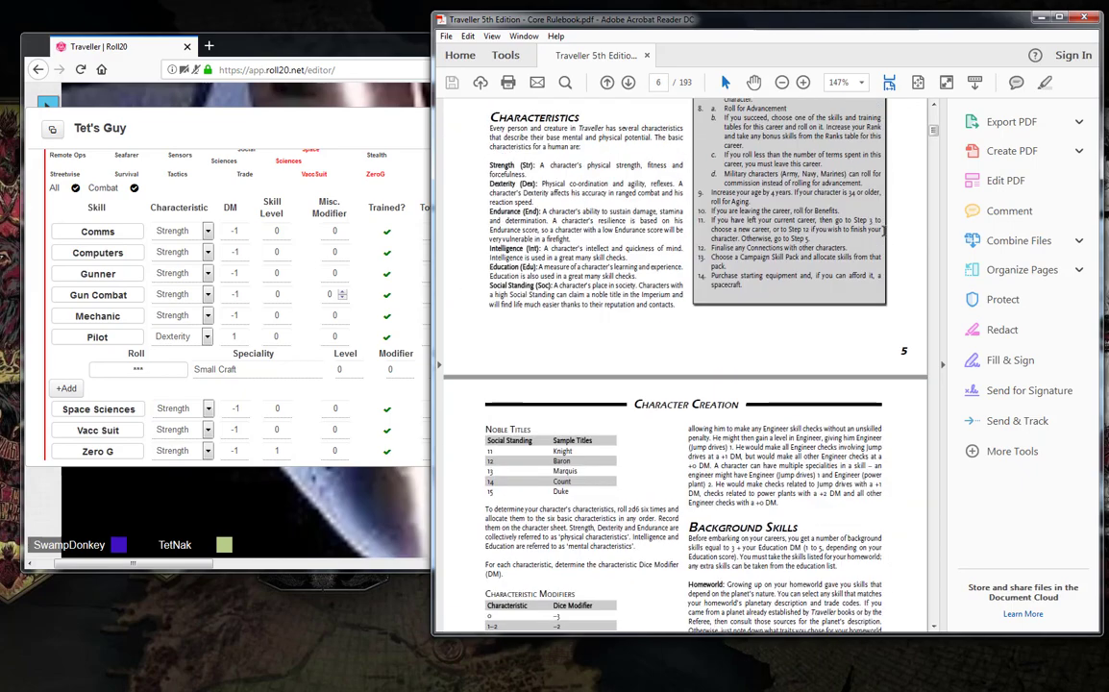
pyautogui.scroll(-4, 884, 231)
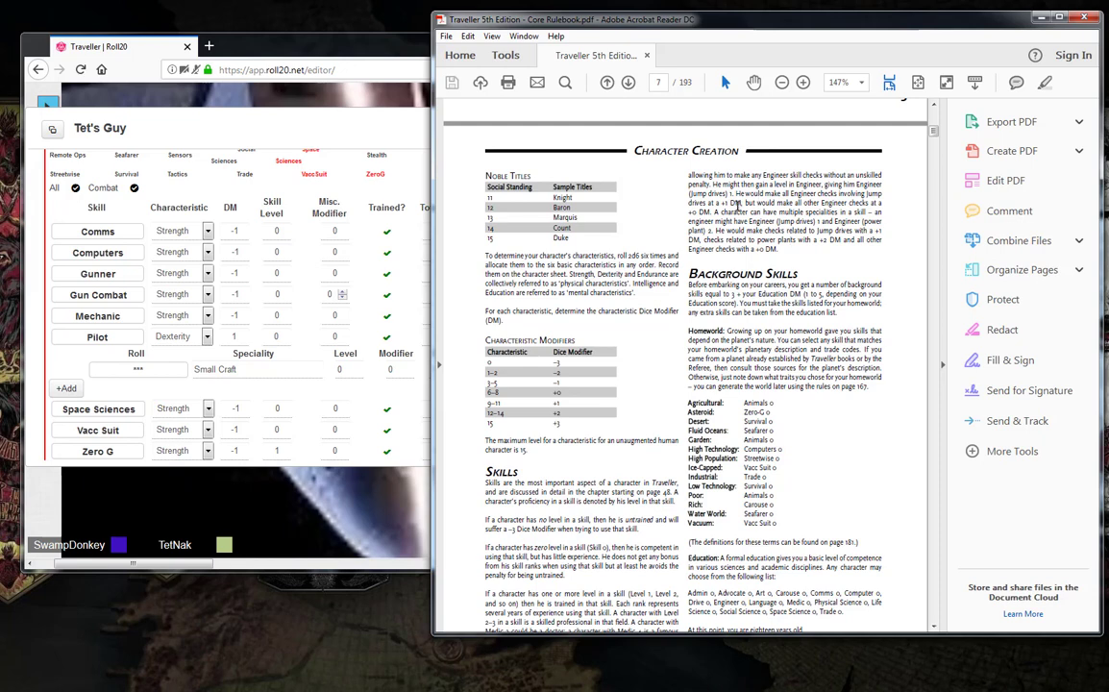
pyautogui.moveTo(744, 203); pyautogui.dragTo(805, 212)
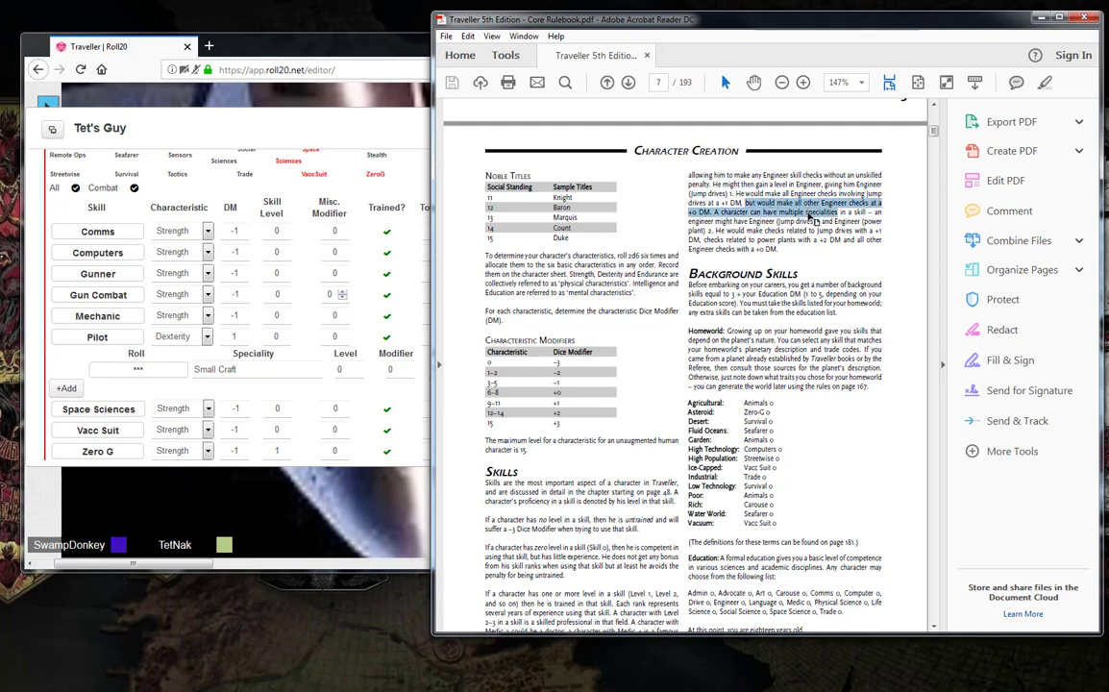
pyautogui.click(800, 165)
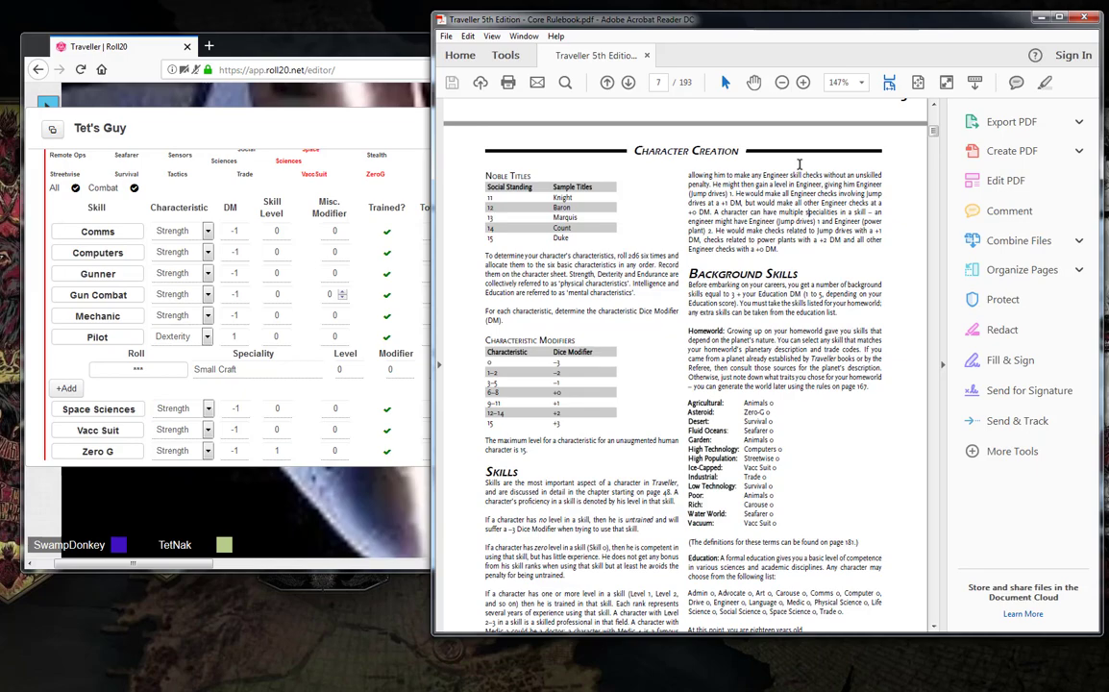
# Return to the Navy career page in the rulebook and check the Service Skills column
pyautogui.scroll(-20, 609, 350)
pyautogui.scroll(-20, 609, 350)
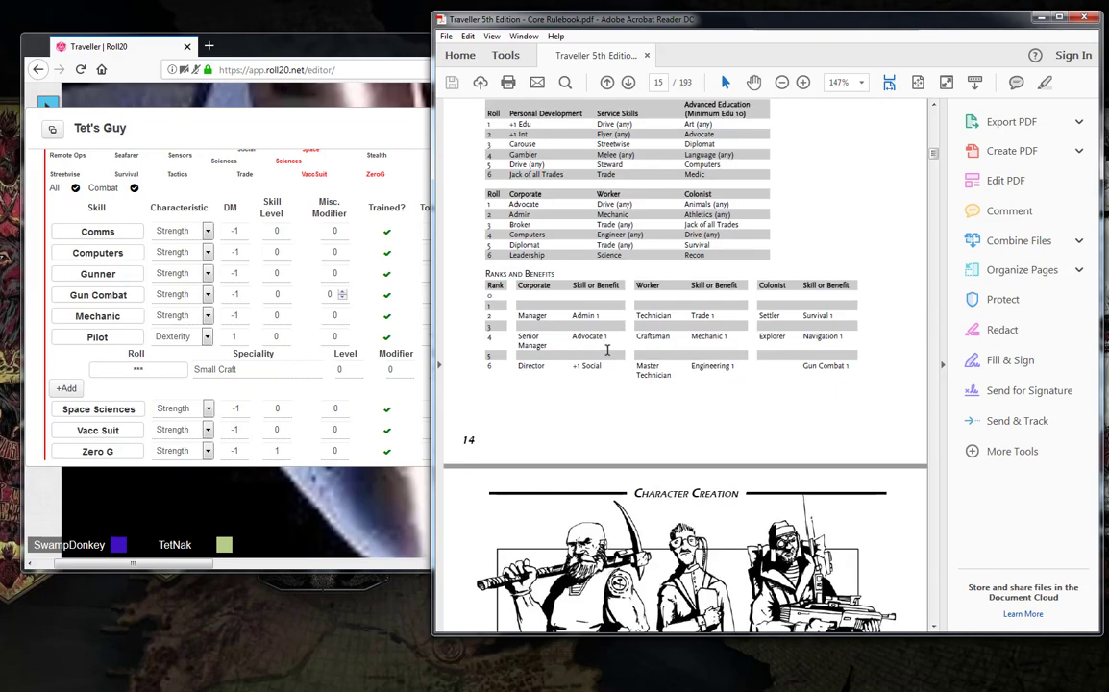
pyautogui.scroll(-10, 600, 355)
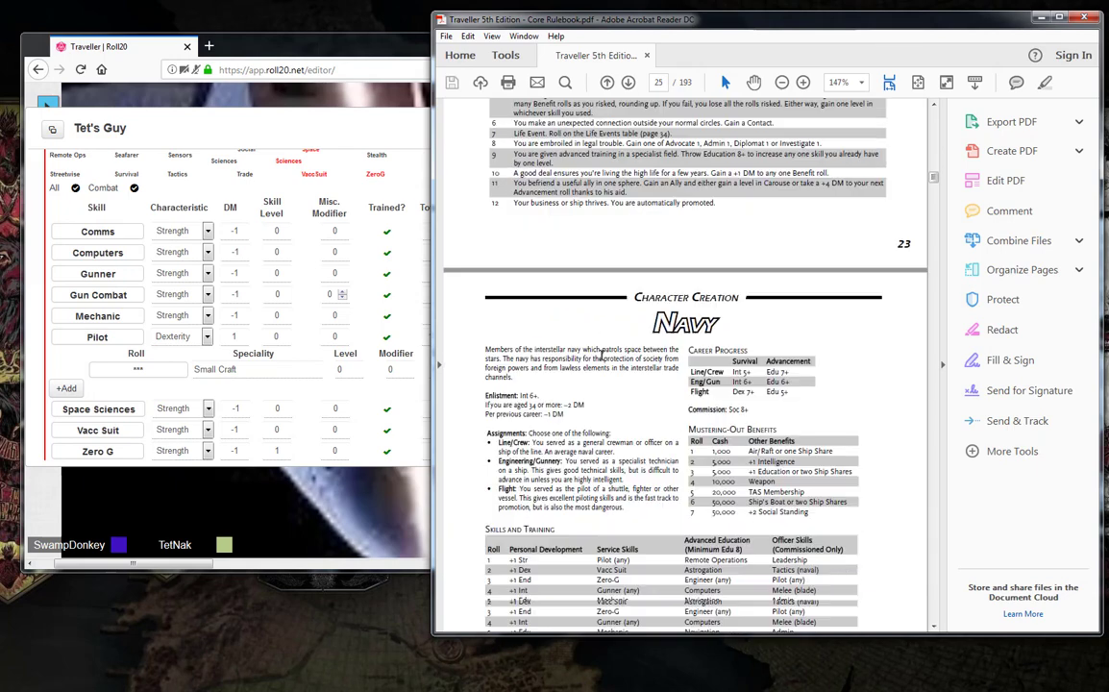
pyautogui.scroll(1, 600, 355)
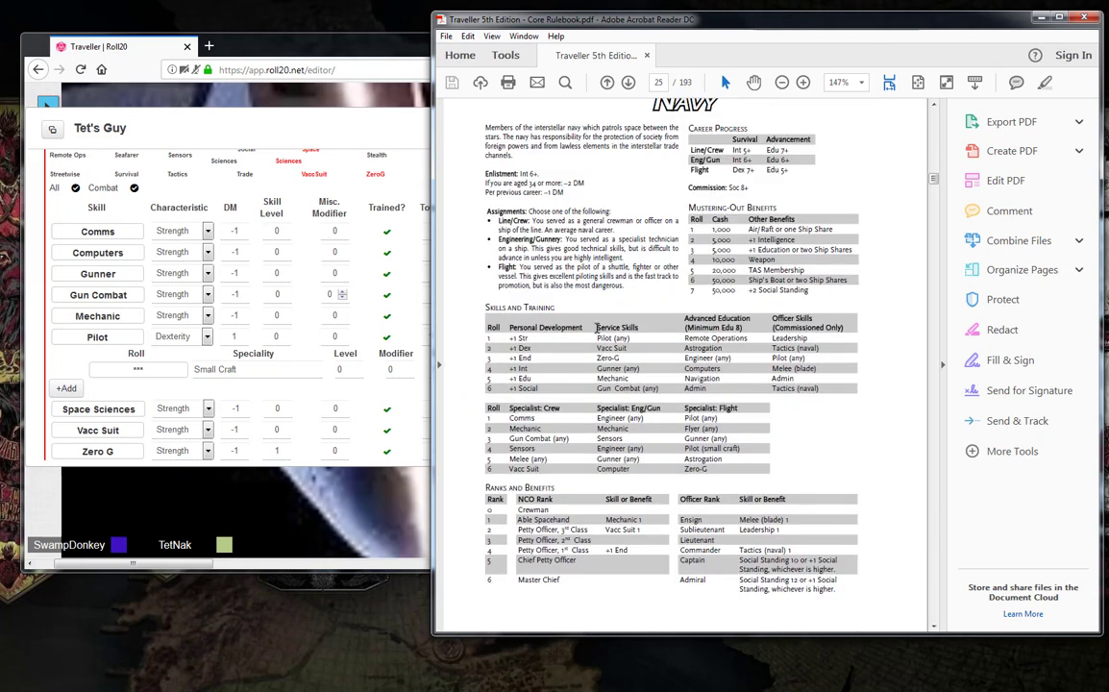
# Expand the Gun Combat skill's specialities on the Roll20 sheet and add a blank speciality entry
pyautogui.click(370, 136)
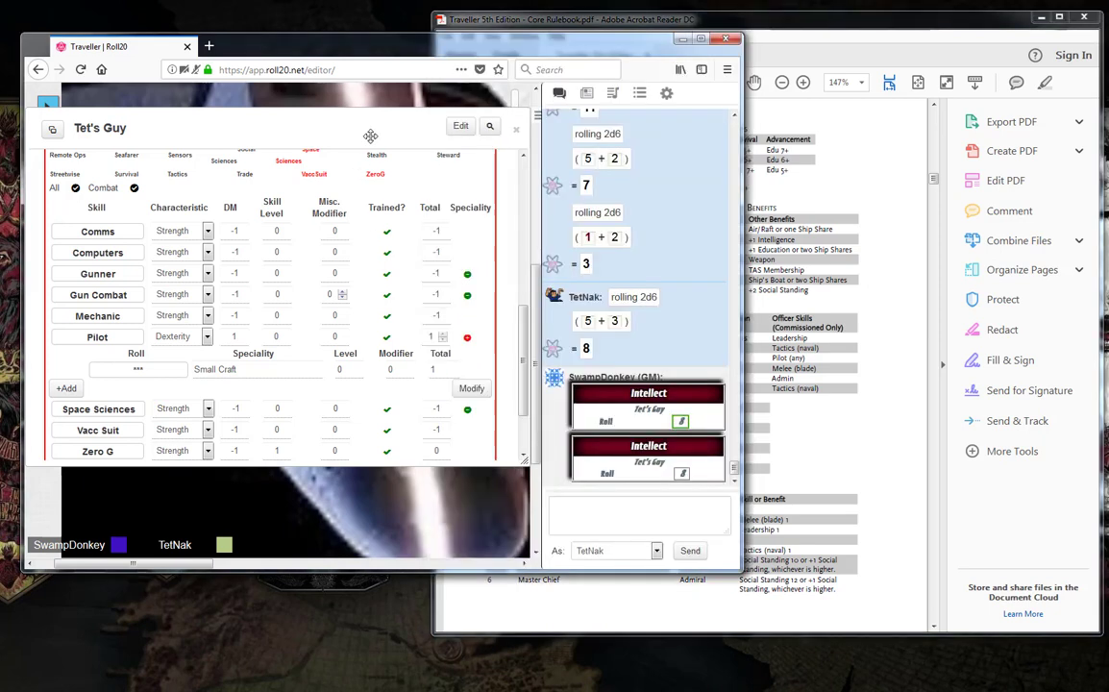
pyautogui.click(467, 295)
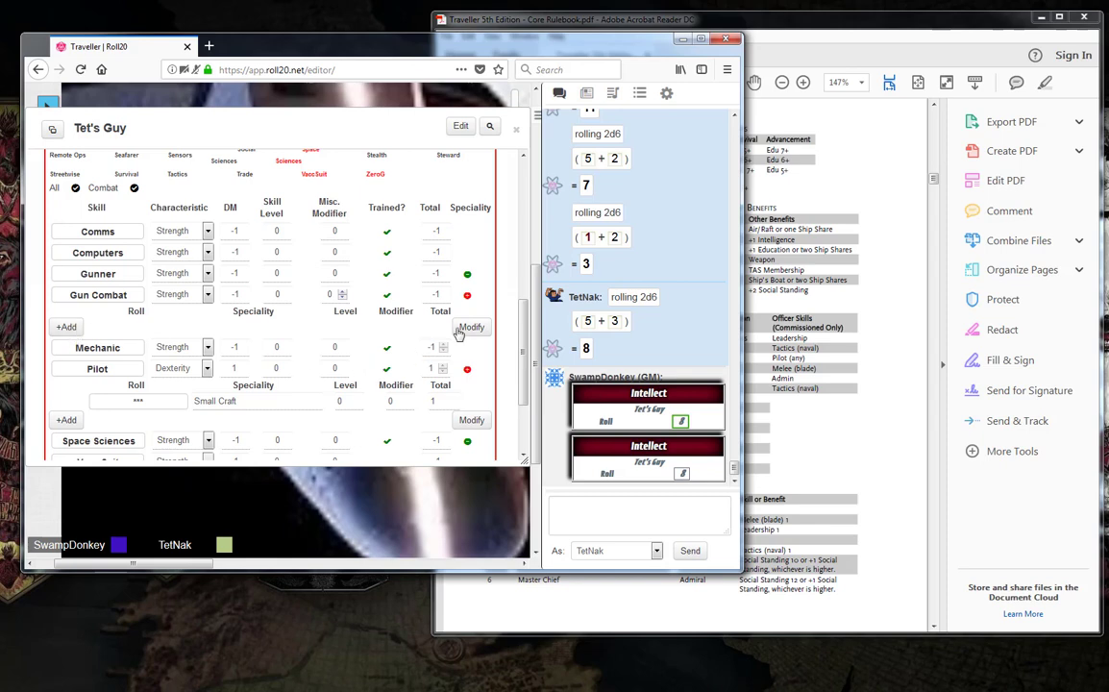
pyautogui.click(66, 327)
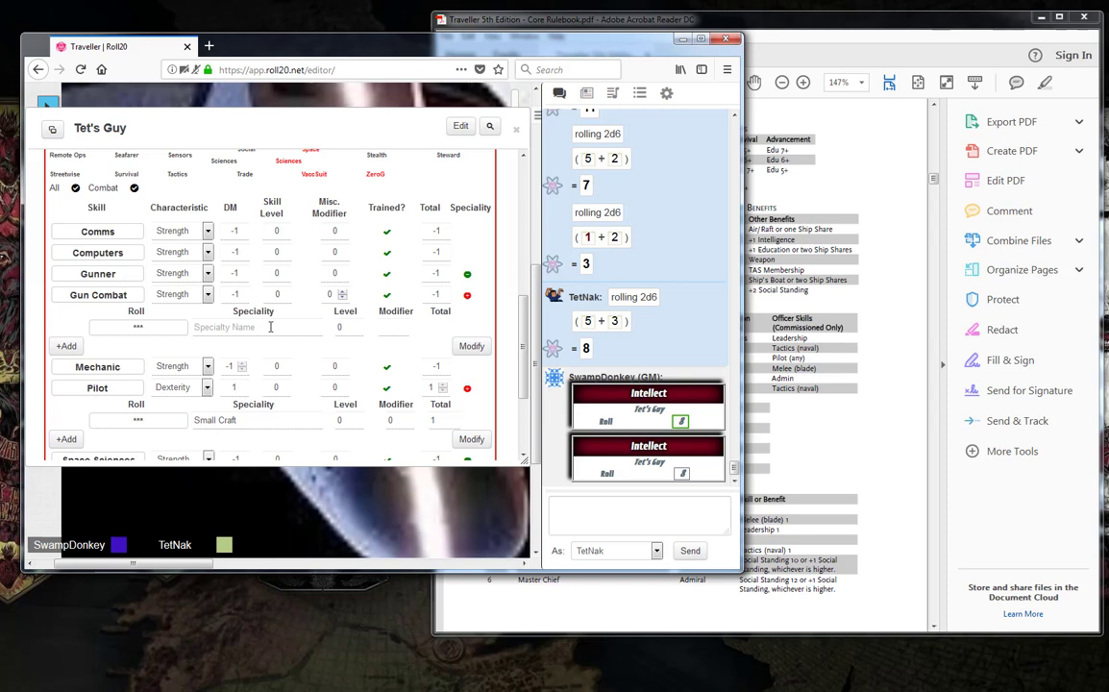
# Find the Skills and Tasks chapter in the rulebook and skim its task check, difficulty and timing rules
pyautogui.click(935, 181)
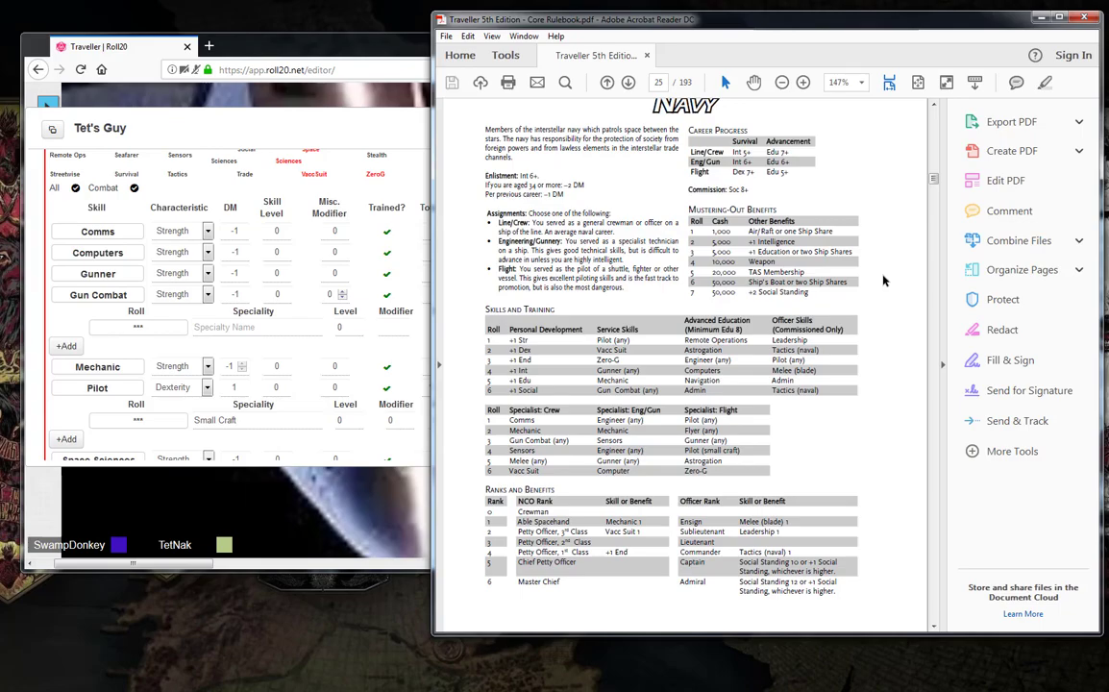
pyautogui.click(934, 244)
pyautogui.scroll(-20, 934, 240)
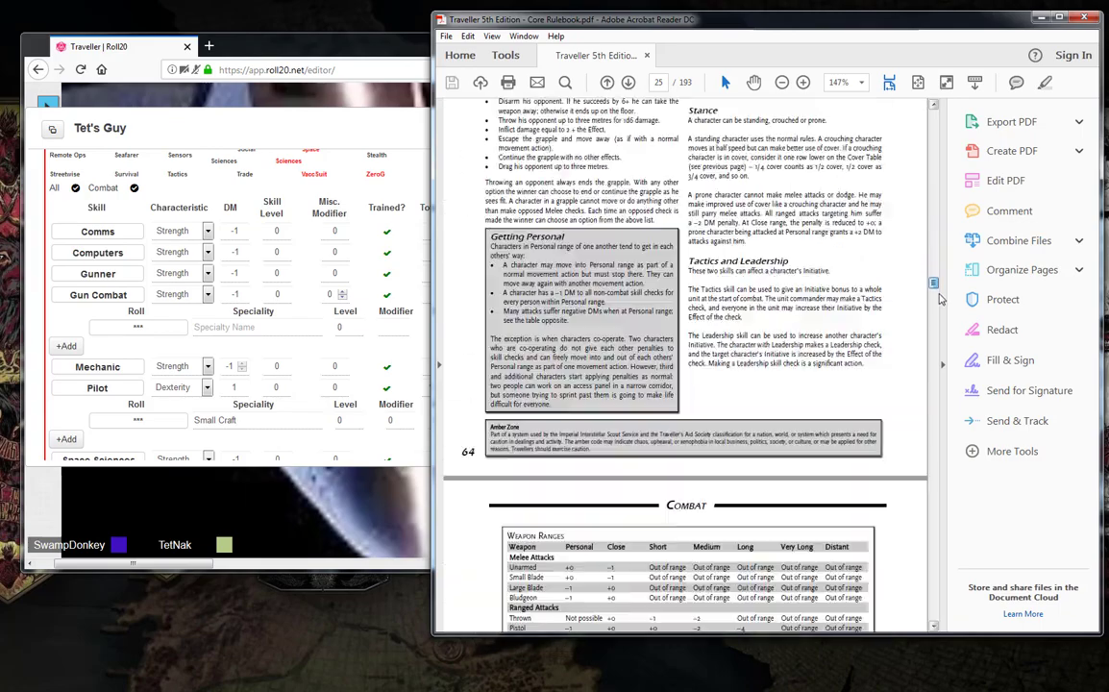
pyautogui.scroll(5, 888, 270)
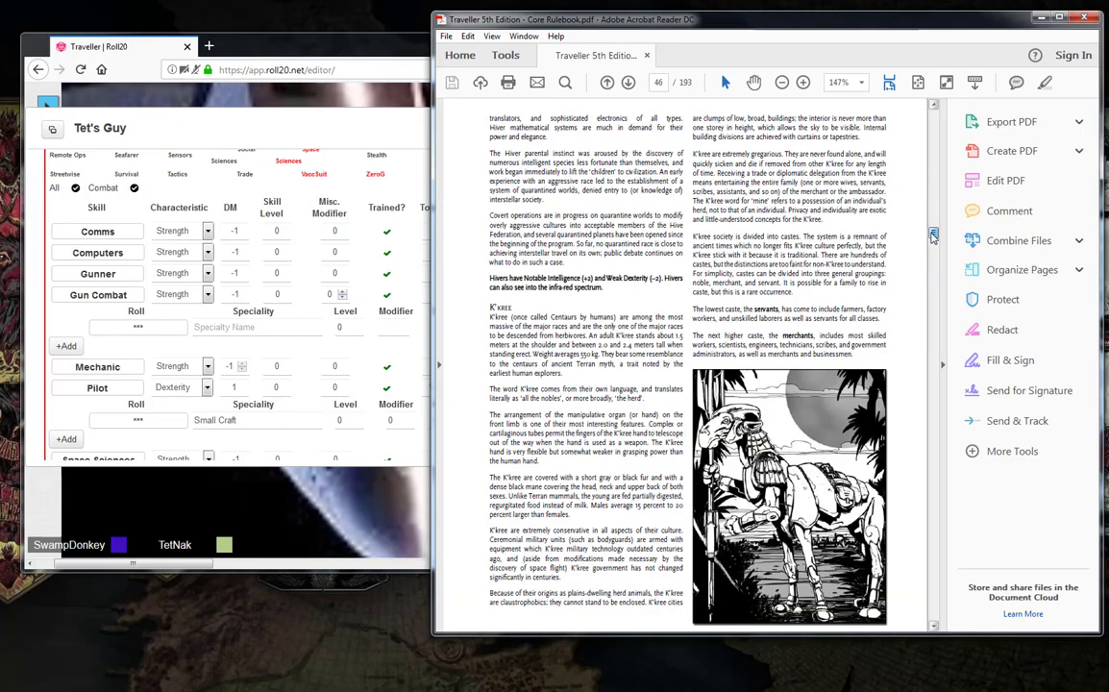
pyautogui.scroll(-2, 889, 270)
pyautogui.scroll(-15, 890, 270)
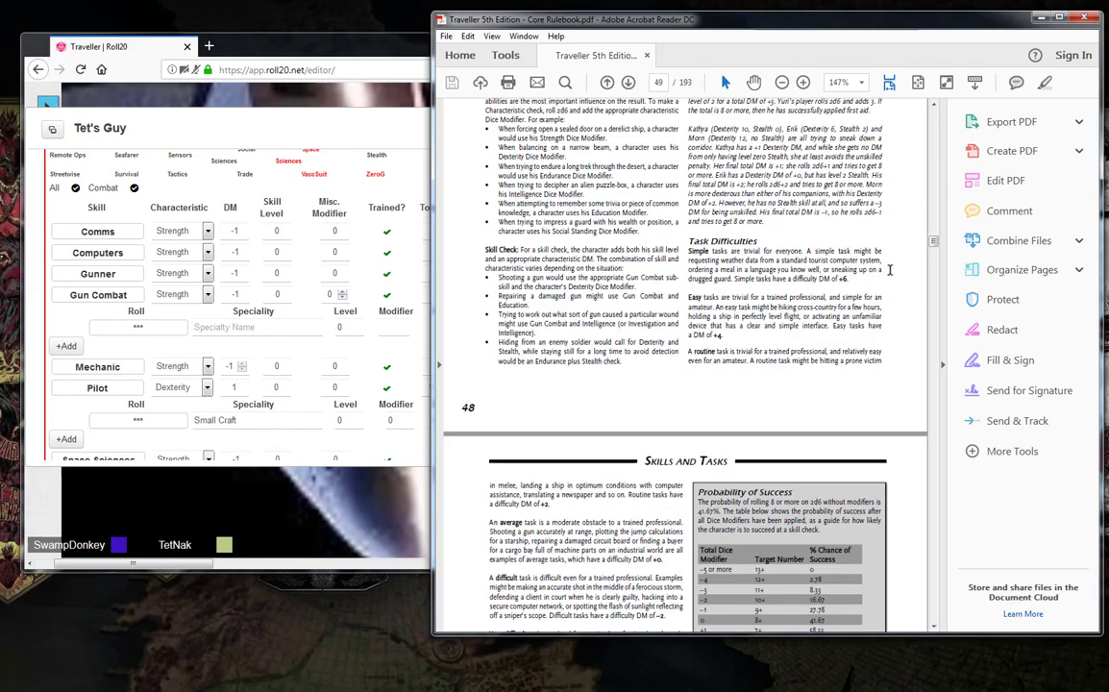
pyautogui.scroll(10, 889, 270)
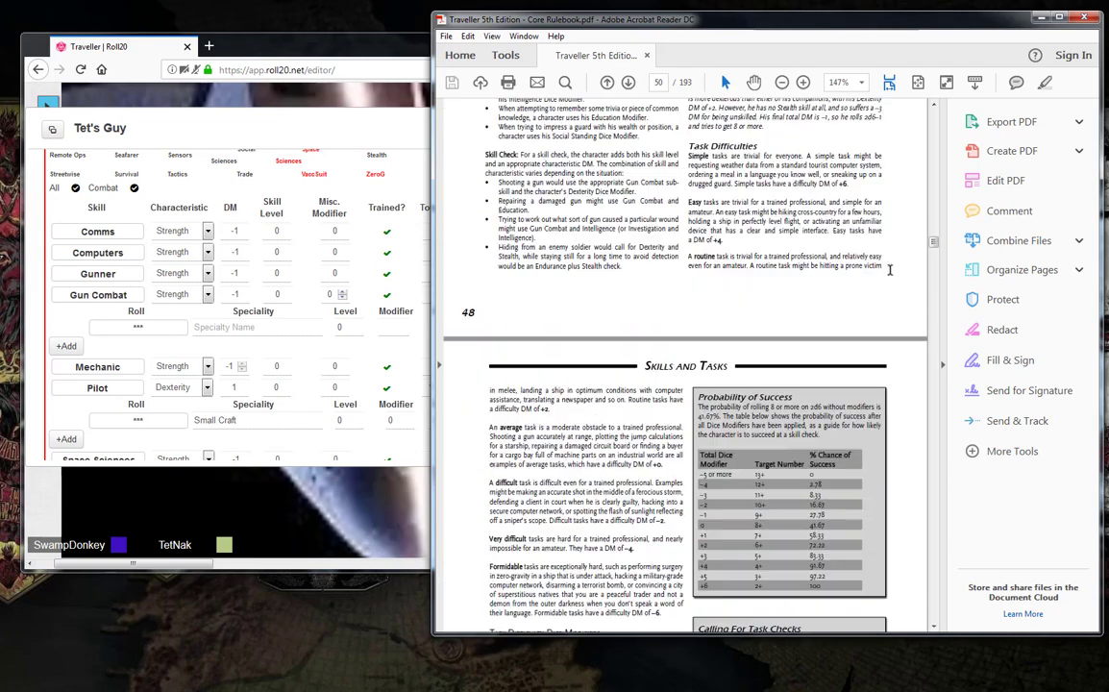
pyautogui.scroll(1, 891, 268)
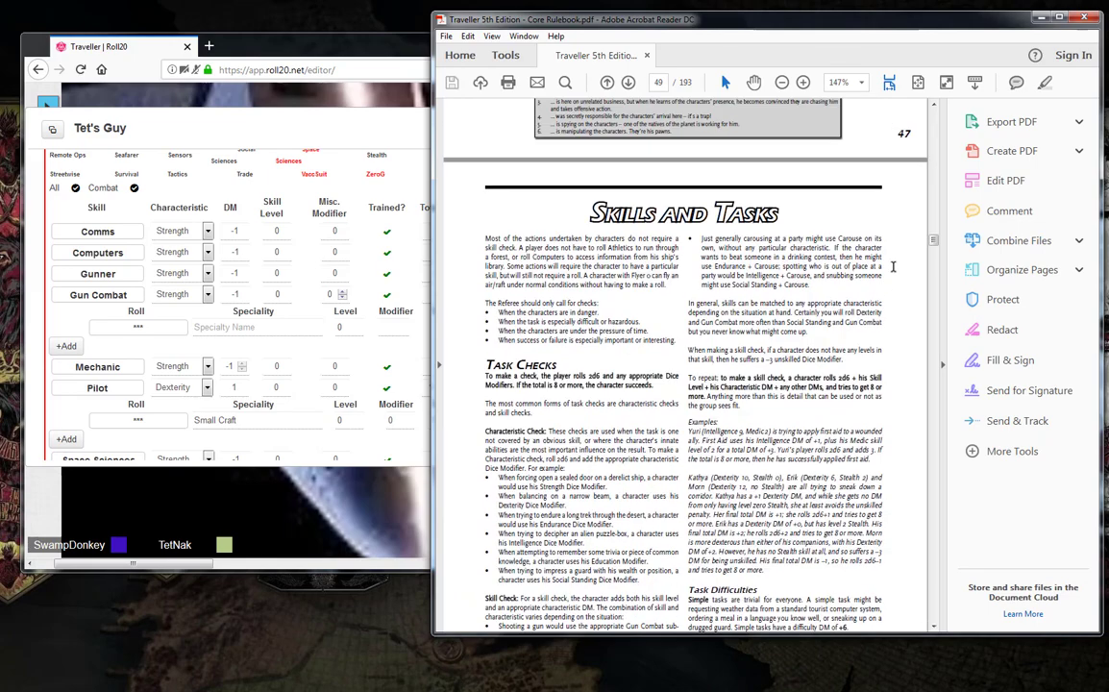
pyautogui.scroll(-5, 891, 268)
pyautogui.scroll(6, 890, 268)
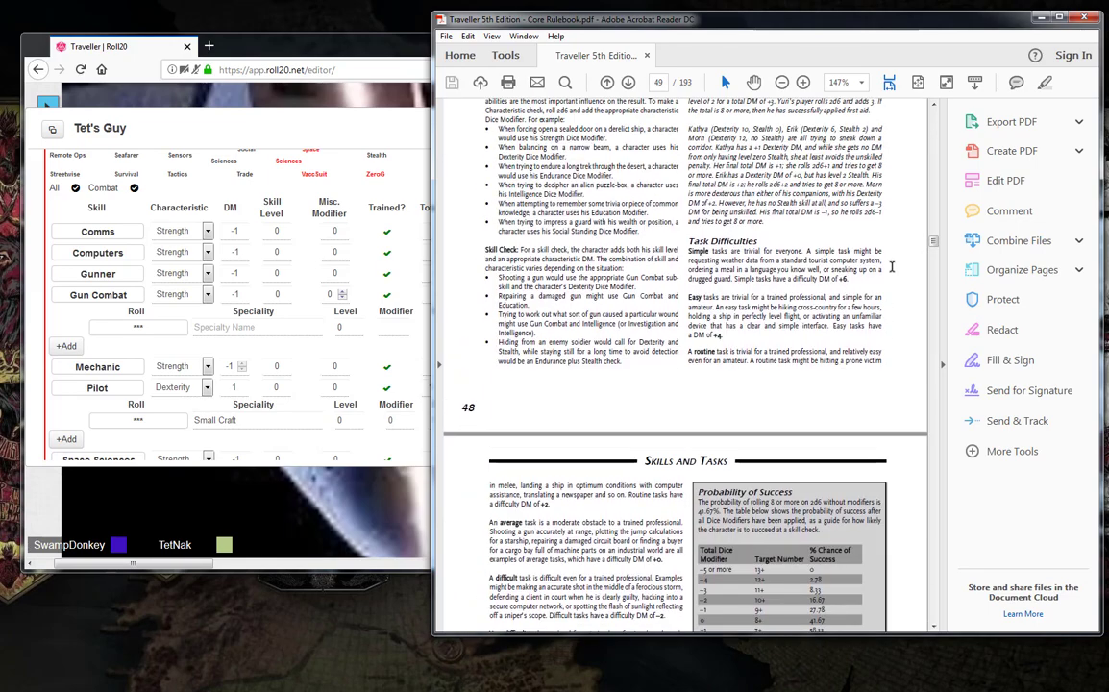
pyautogui.scroll(-10, 892, 266)
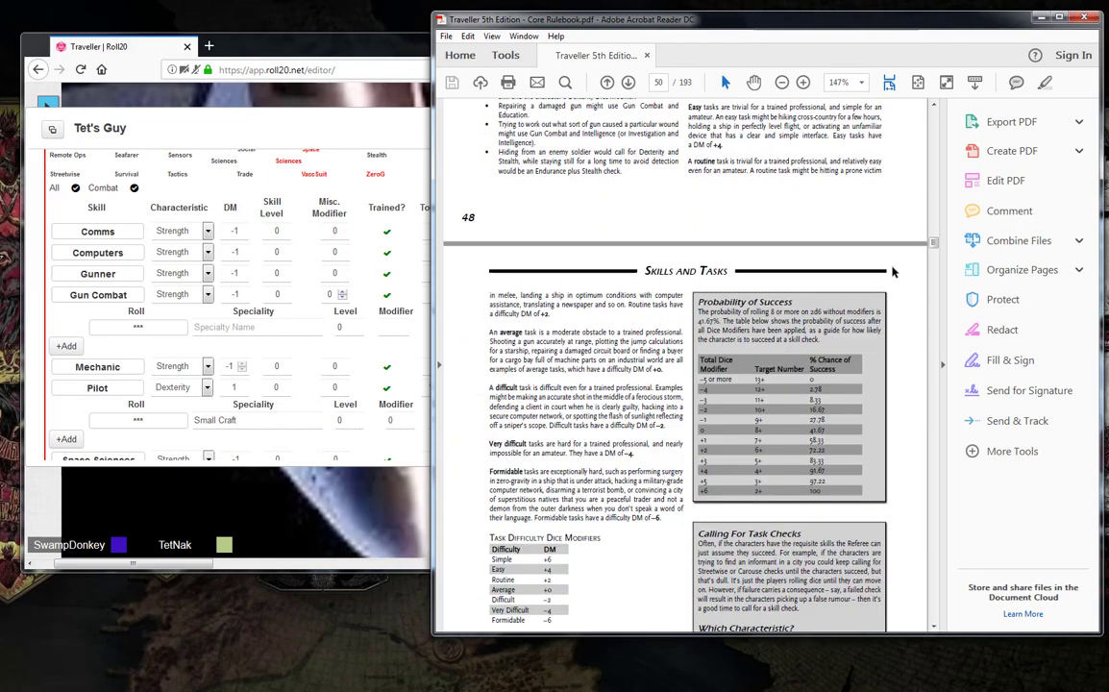
pyautogui.scroll(-10, 891, 266)
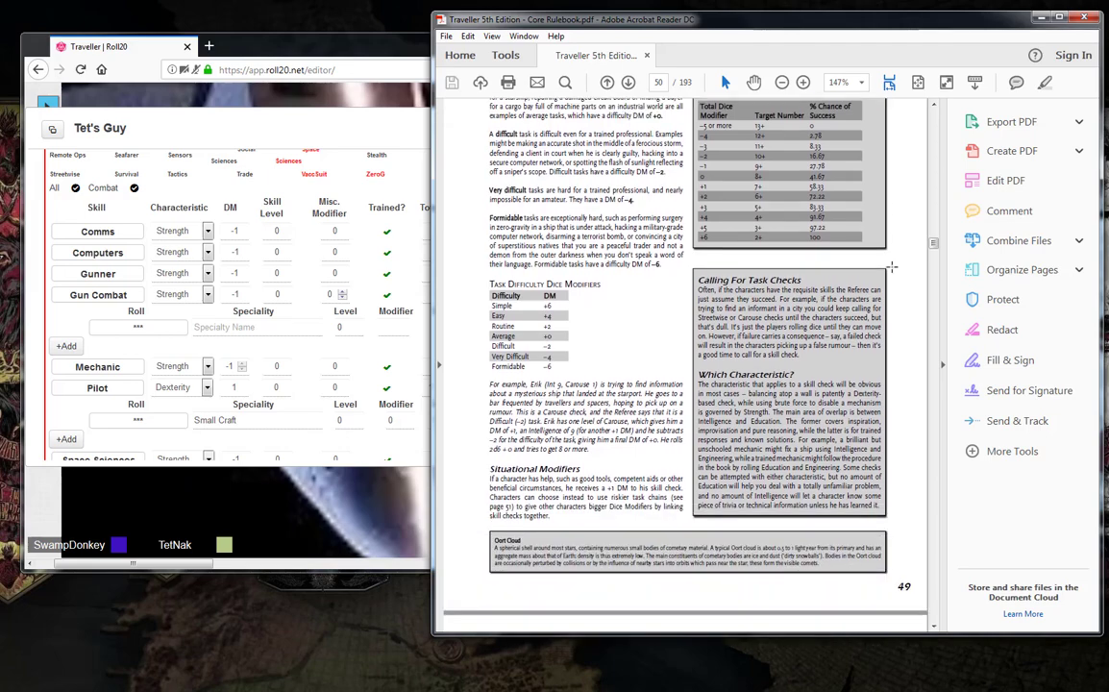
pyautogui.scroll(-3, 891, 268)
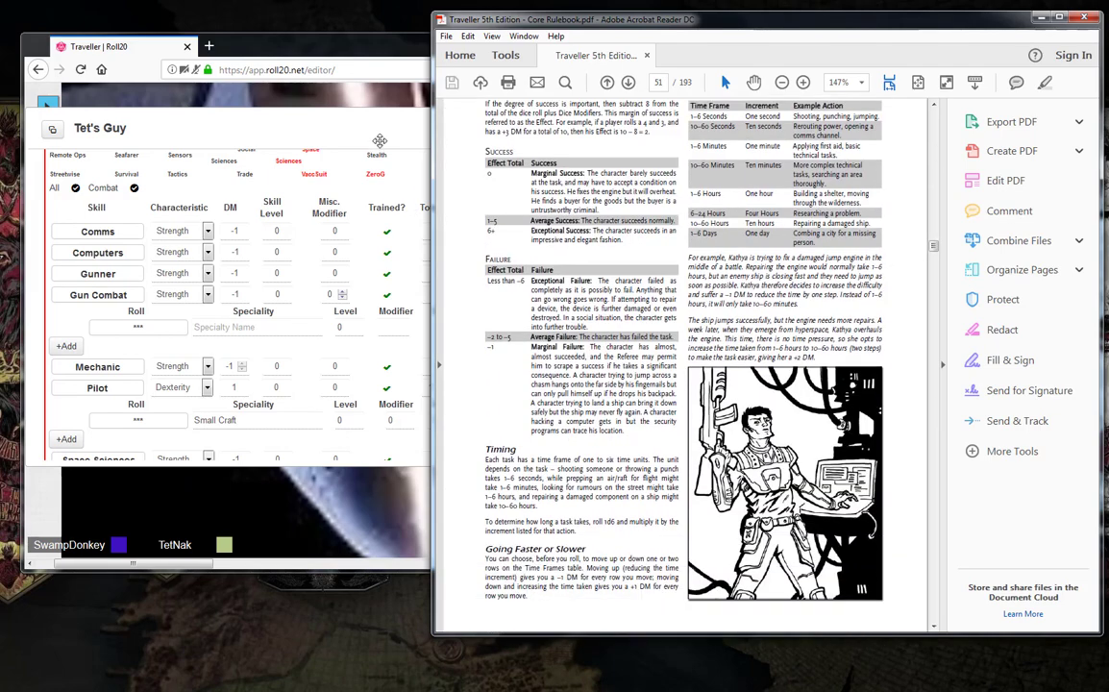
# Name the new Gun Combat speciality Energy Pistol on the Roll20 sheet
pyautogui.click(332, 114)
pyautogui.click(217, 328)
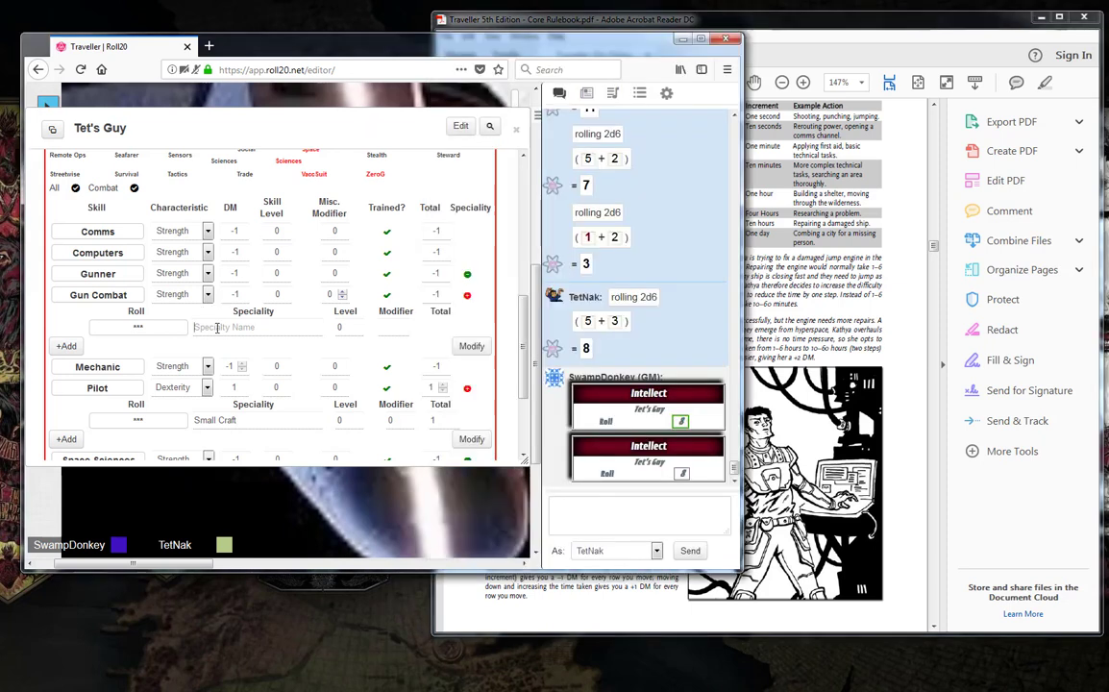
pyautogui.write('Energy Pistol')
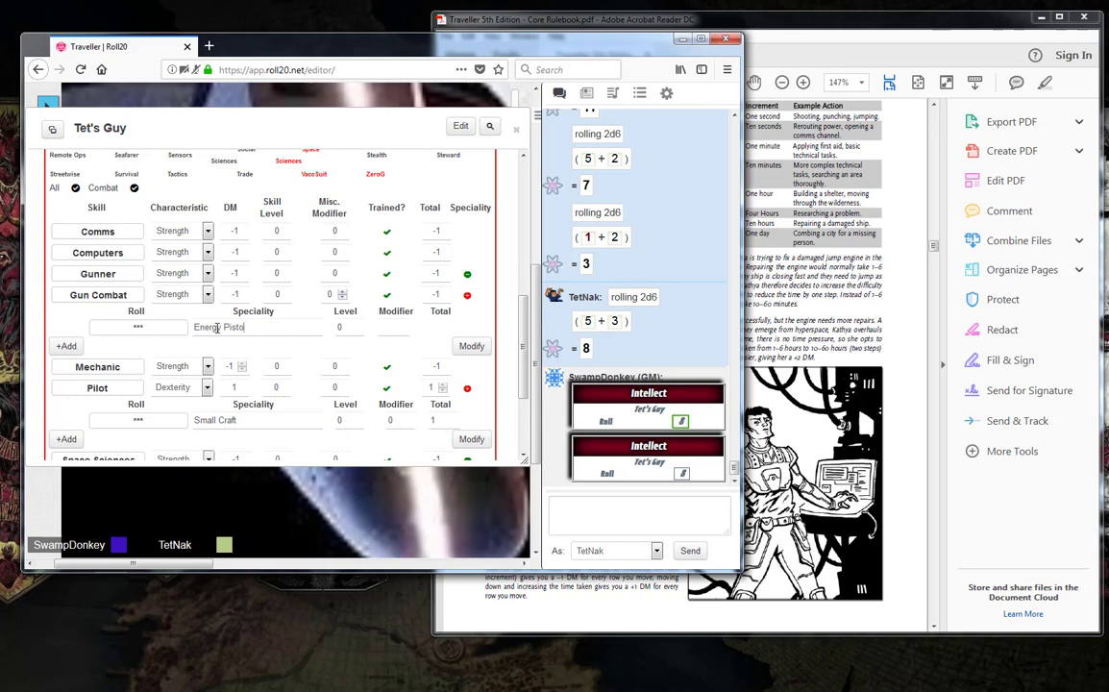
# Rename the Gun Combat speciality as Slug Pistol and cancel the roll modifier prompt
pyautogui.press('BackSpace')
pyautogui.press('BackSpace')
pyautogui.press('BackSpace')
pyautogui.press('BackSpace')
pyautogui.press('BackSpace')
pyautogui.press('BackSpace')
pyautogui.press('BackSpace')
pyautogui.press('BackSpace')
pyautogui.press('BackSpace')
pyautogui.press('BackSpace')
pyautogui.press('BackSpace')
pyautogui.press('BackSpace')
pyautogui.write('Slug Pistol')
pyautogui.click(175, 331)
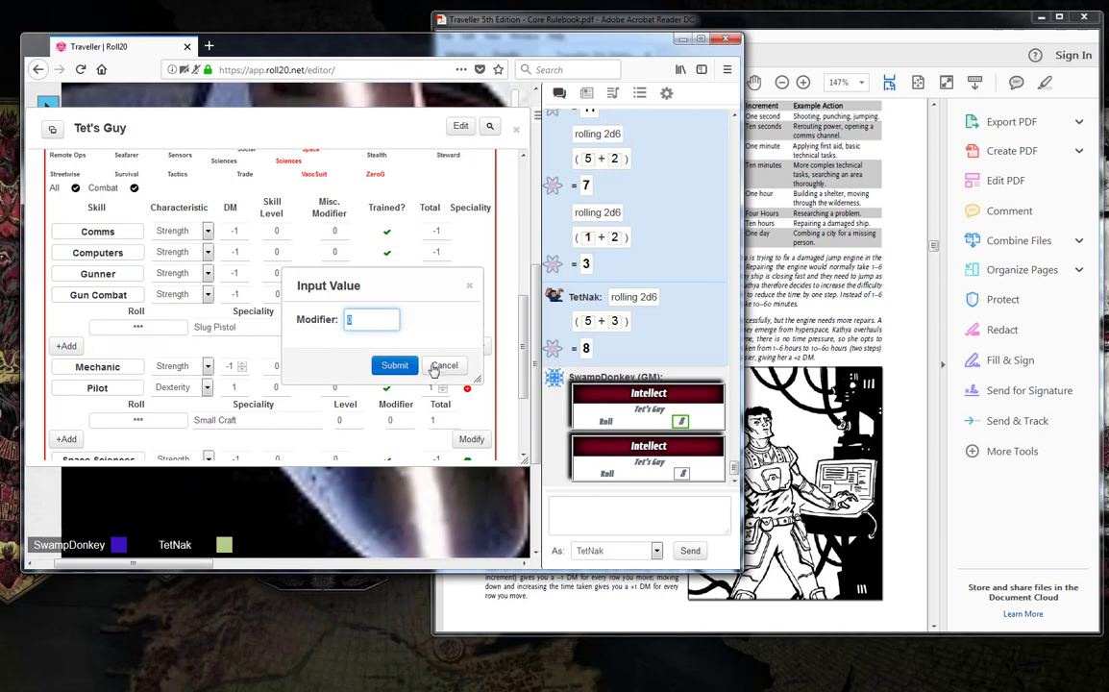
pyautogui.click(444, 365)
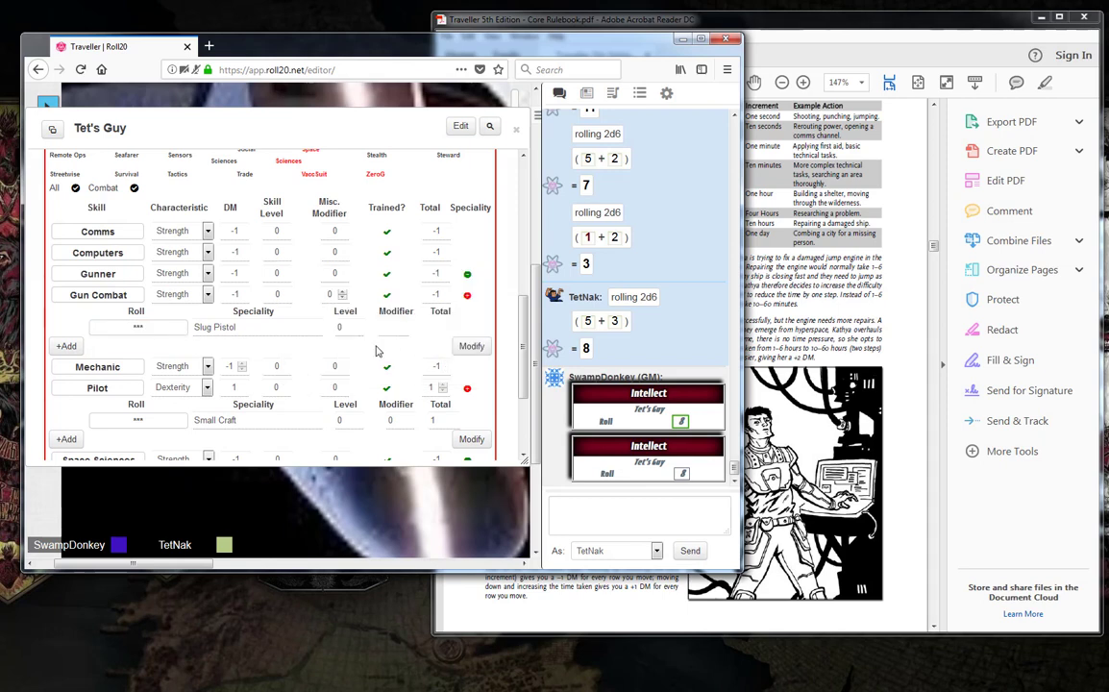
# Set the Gun Combat skill's characteristic to Dexterity
pyautogui.click(185, 294)
pyautogui.press('Escape')
pyautogui.press('Down')
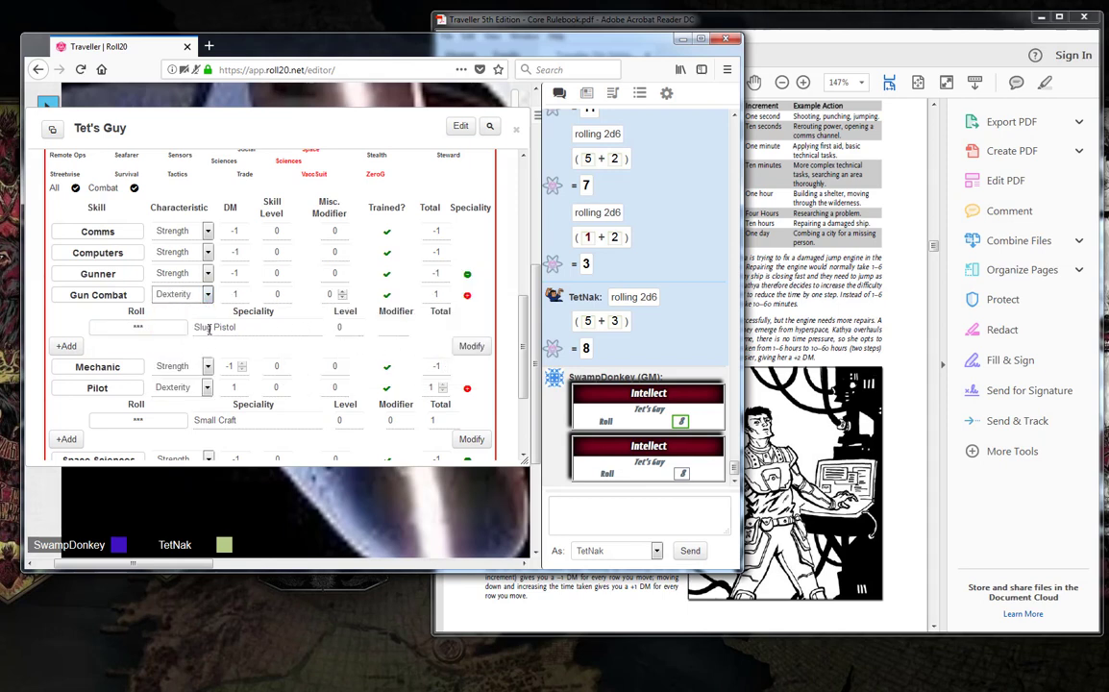
pyautogui.click(266, 328)
# Switch to the Core Rulebook PDF and look up the Gunner and Gun Combat entries with their specialities in the skill descriptions
pyautogui.hotkey('alt', 'Tab')
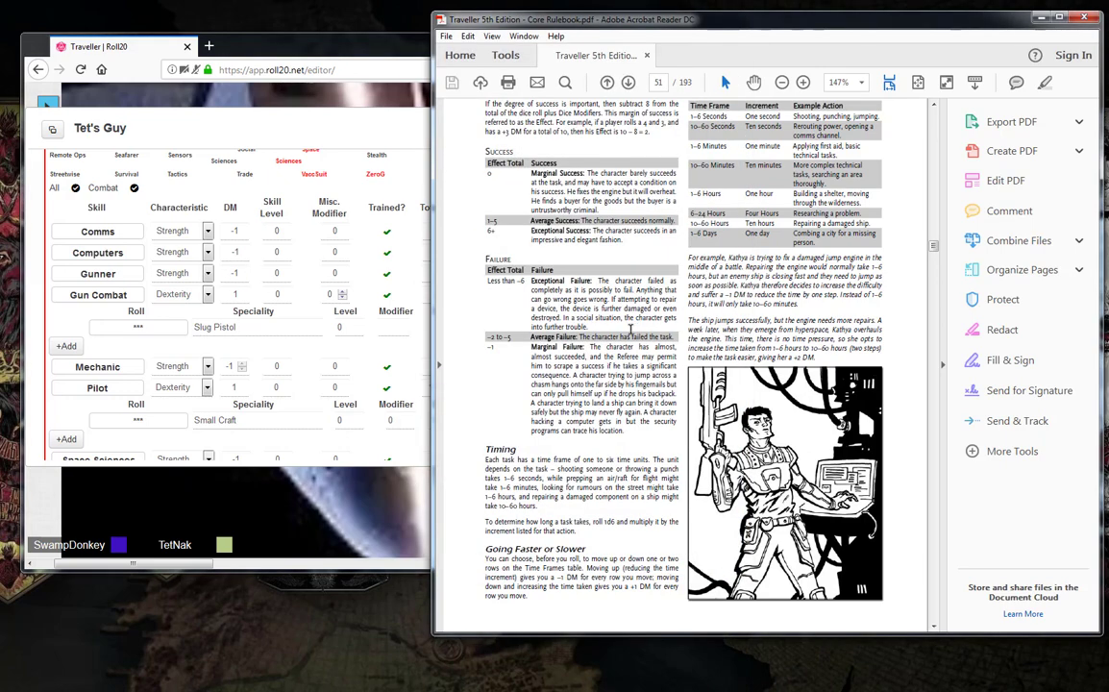
pyautogui.scroll(-10, 632, 327)
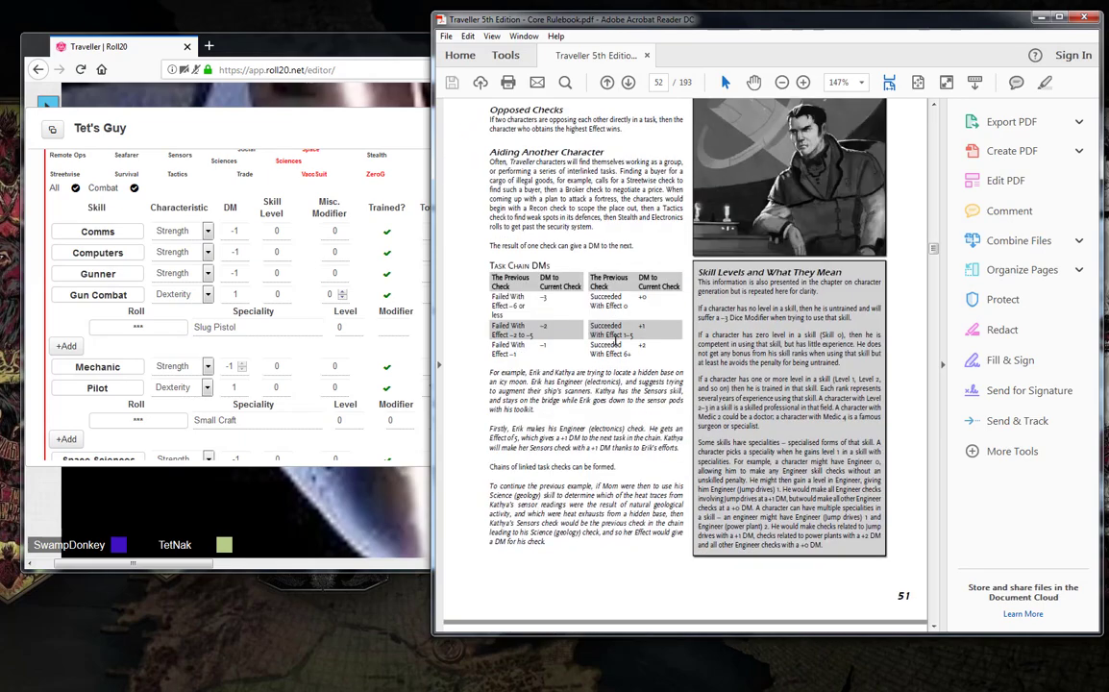
pyautogui.scroll(-10, 615, 338)
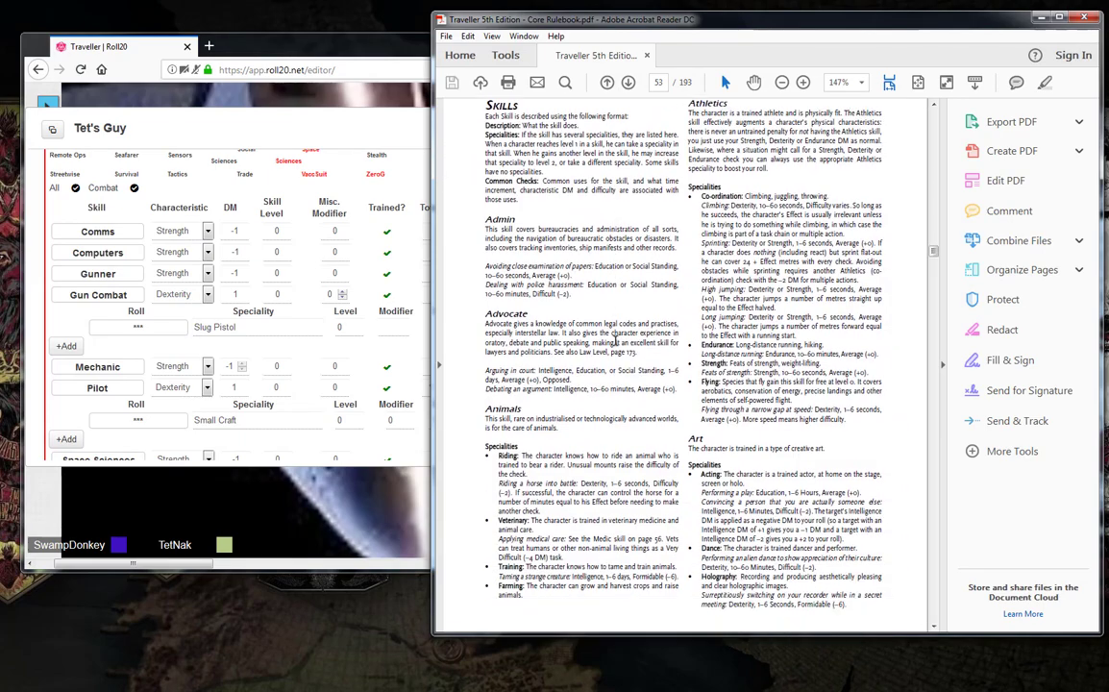
pyautogui.scroll(-10, 614, 338)
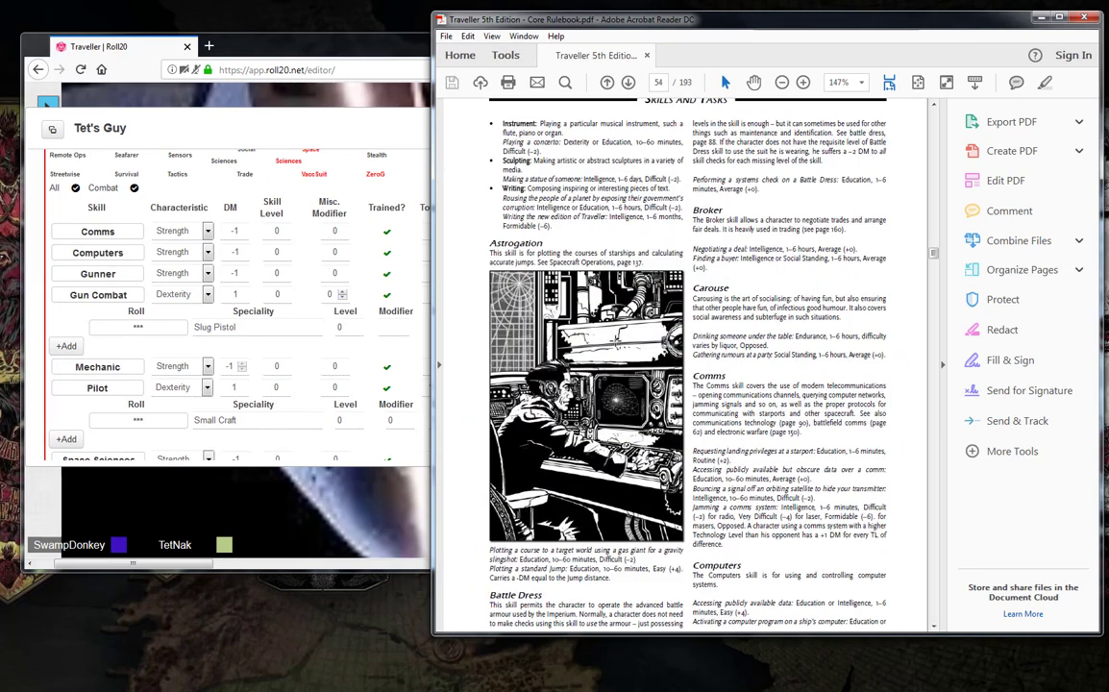
pyautogui.scroll(-10, 615, 338)
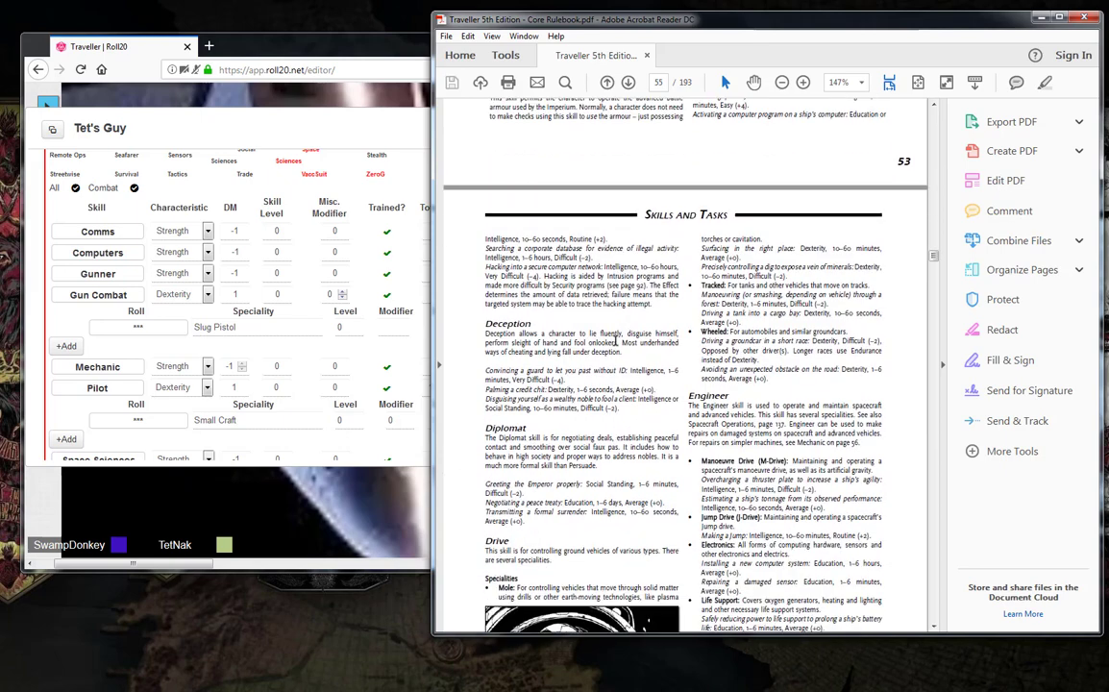
pyautogui.scroll(-10, 615, 338)
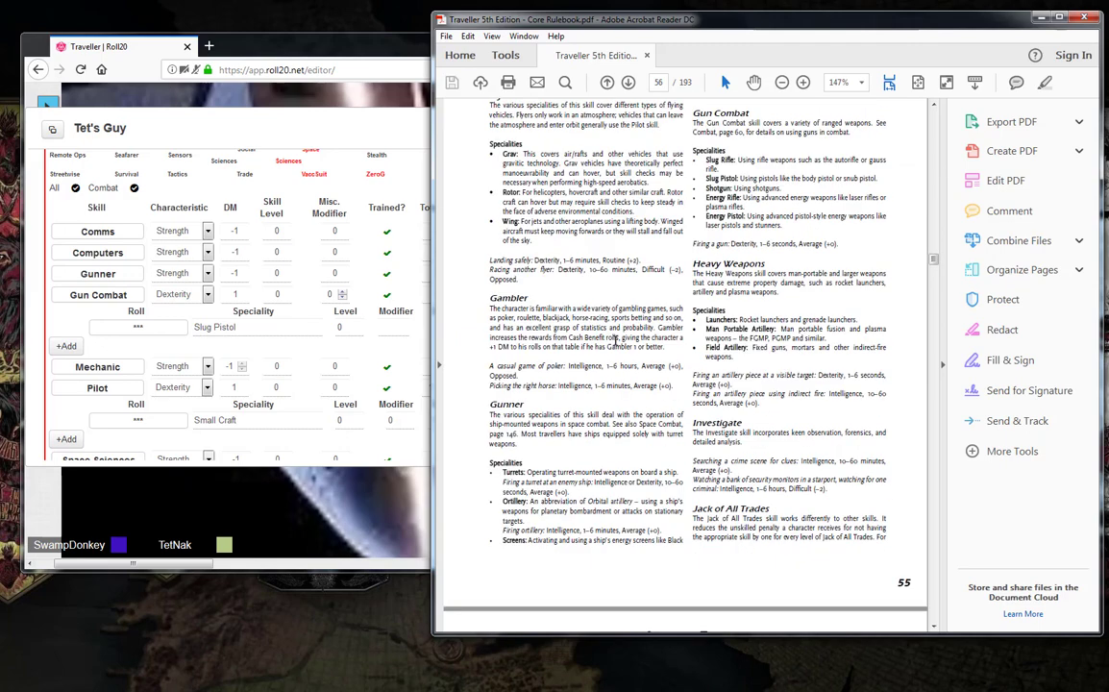
pyautogui.scroll(-1, 615, 340)
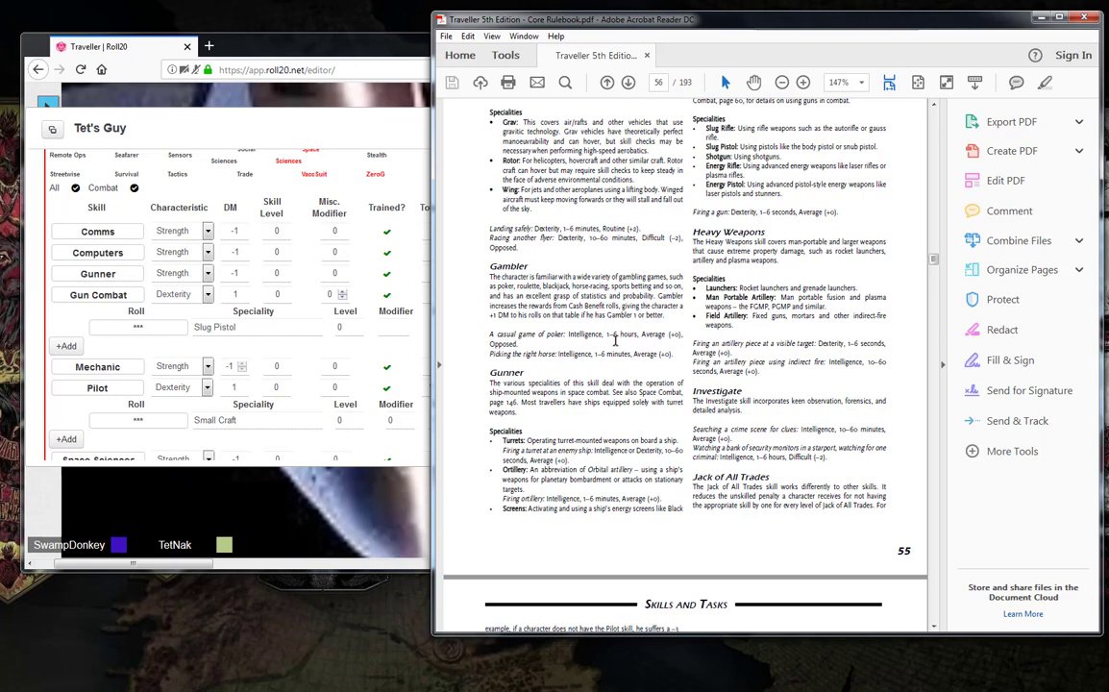
pyautogui.scroll(1, 614, 340)
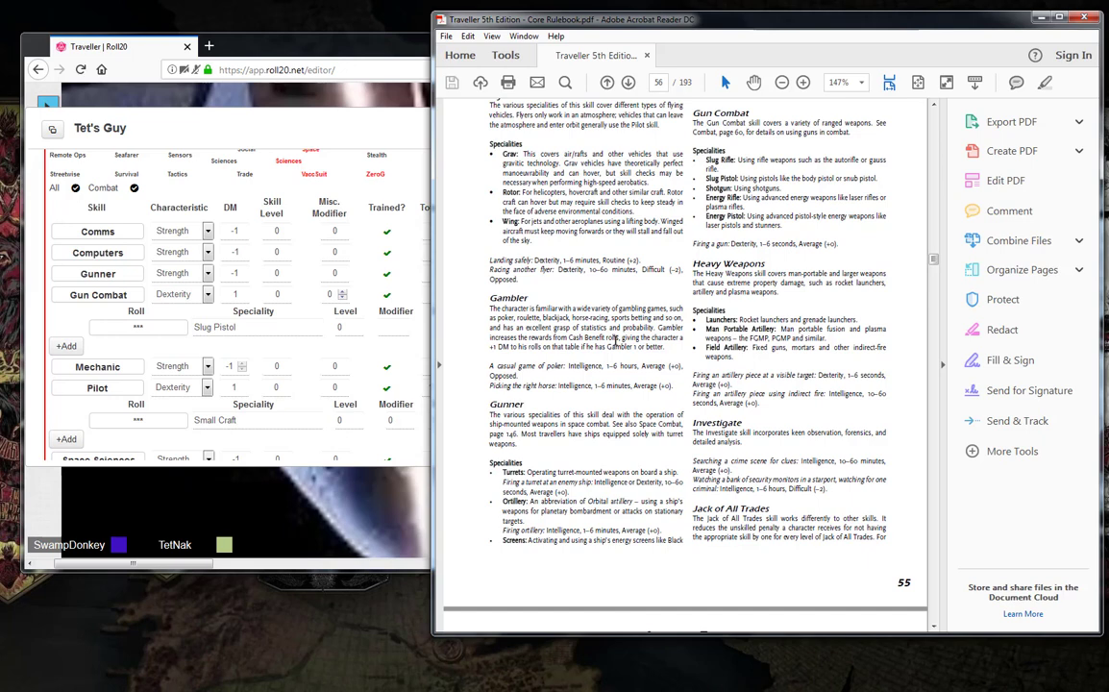
pyautogui.scroll(5, 616, 340)
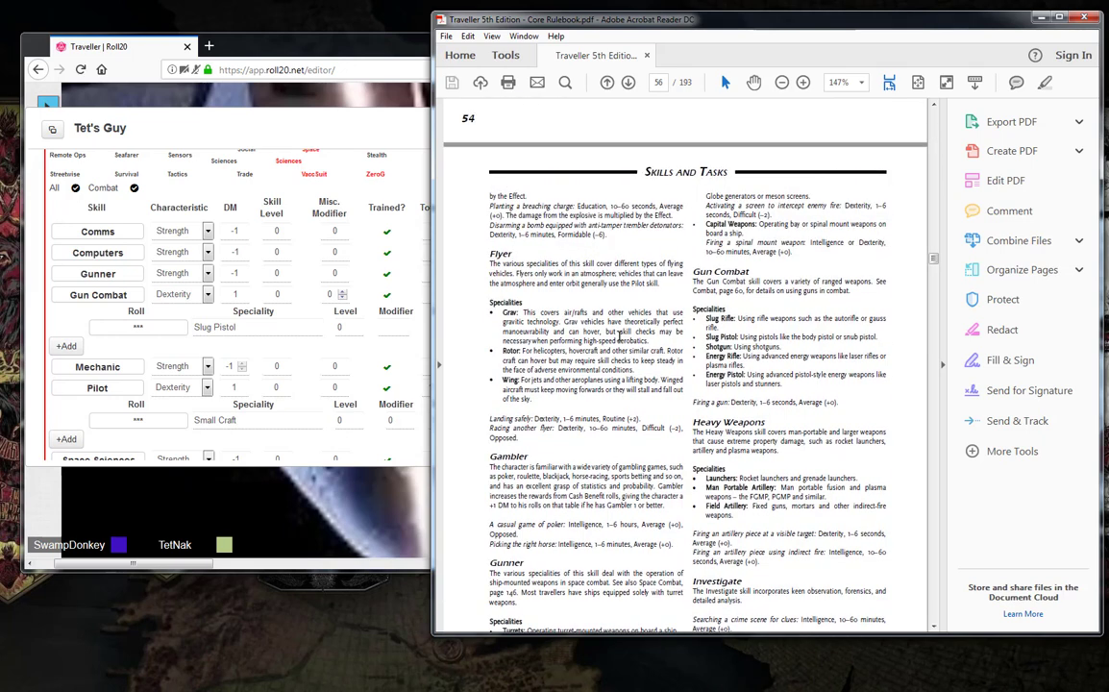
pyautogui.scroll(-5, 618, 336)
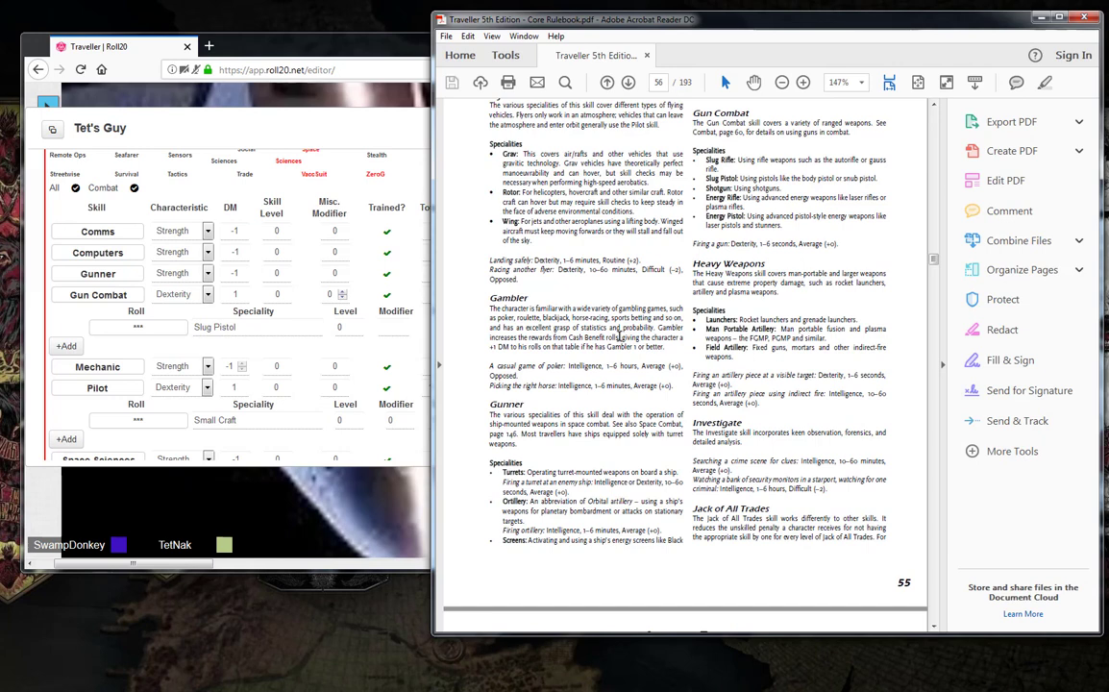
pyautogui.scroll(5, 620, 335)
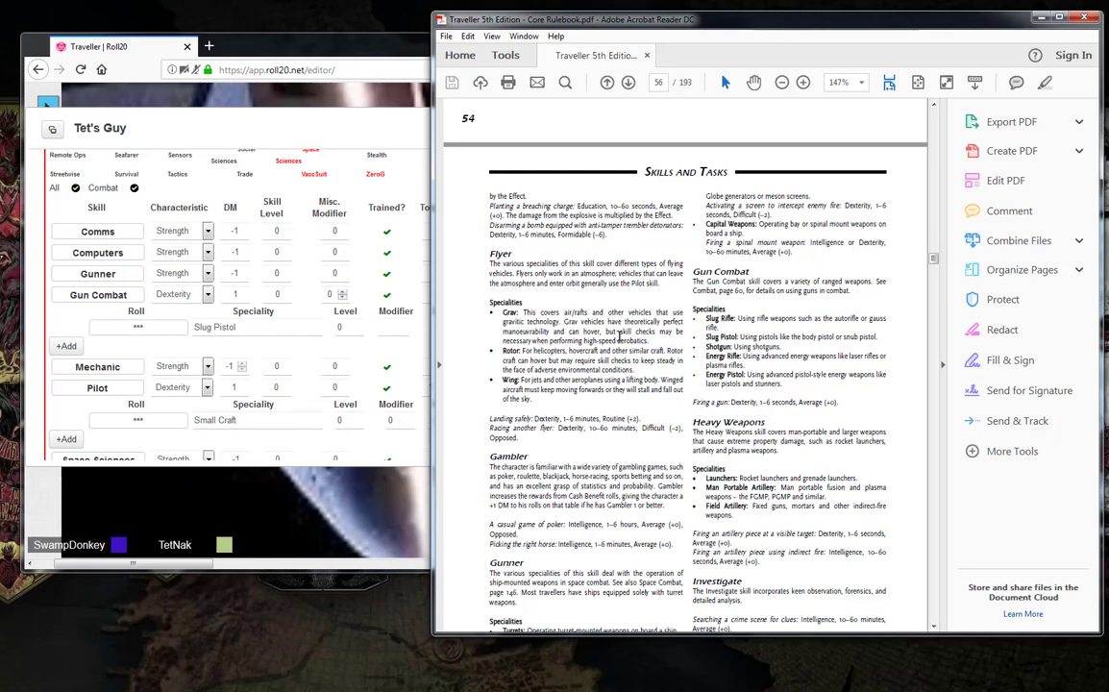
pyautogui.scroll(-3, 619, 336)
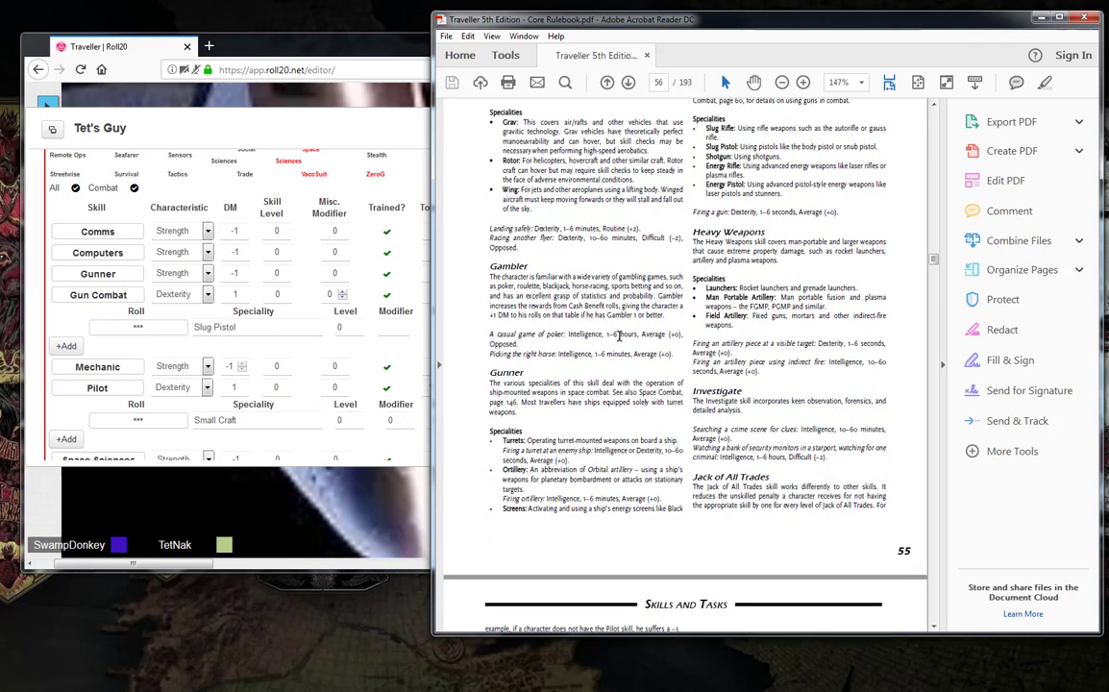
pyautogui.scroll(1, 619, 336)
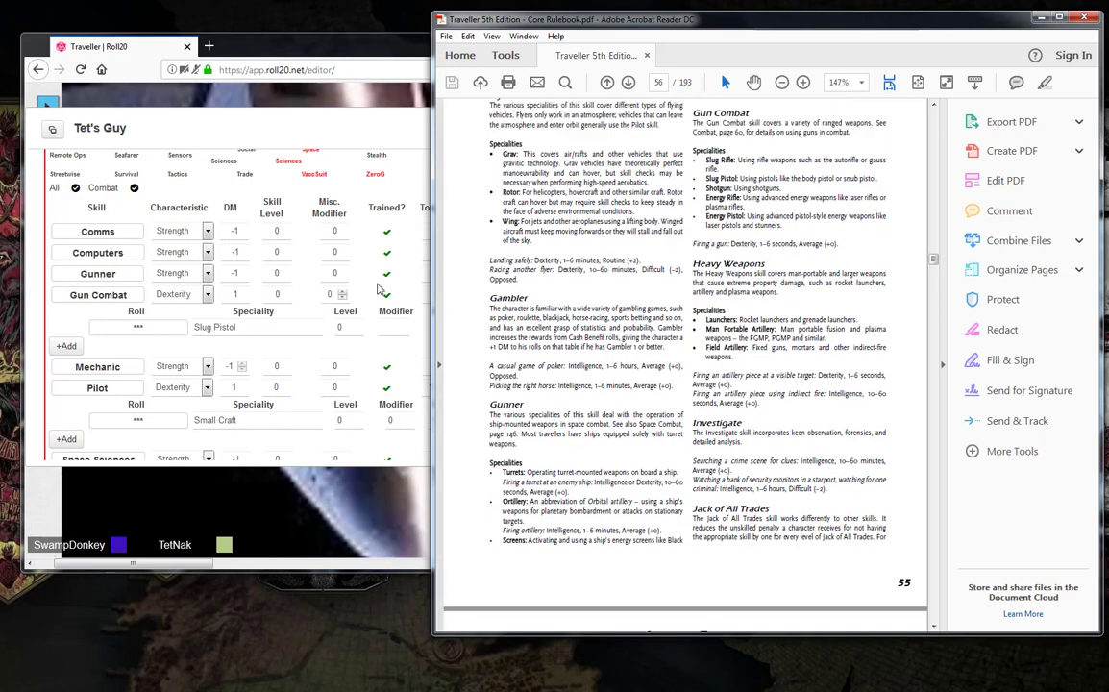
# On the Roll20 character sheet, add a speciality named Turrets under the Gunner skill
pyautogui.click(381, 288)
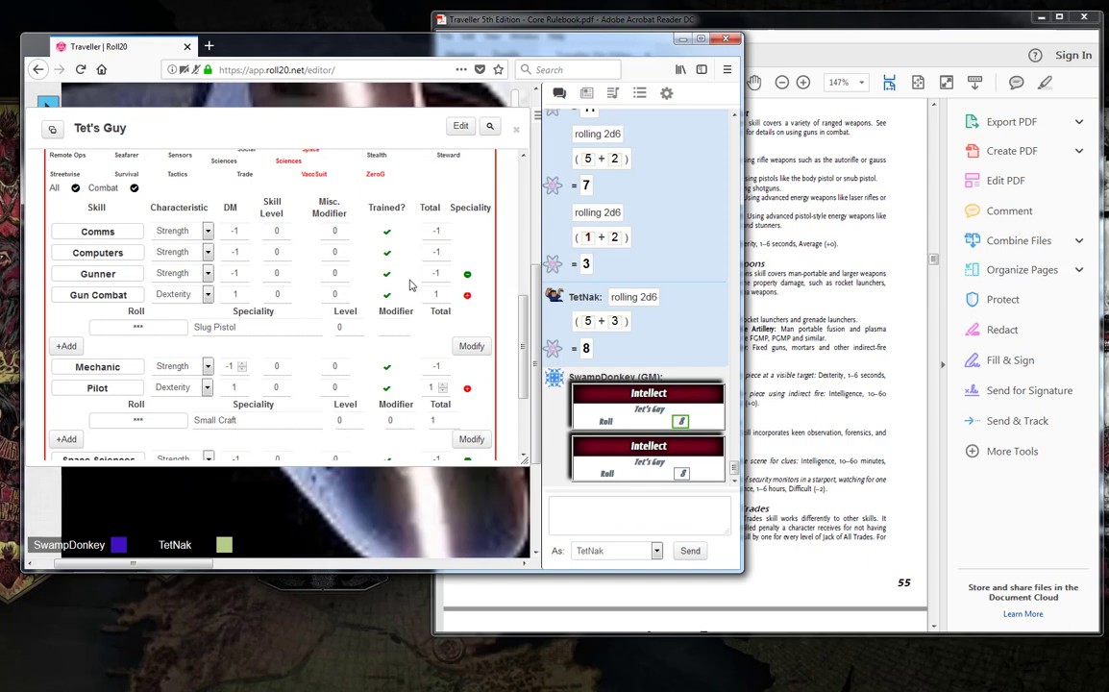
pyautogui.click(467, 274)
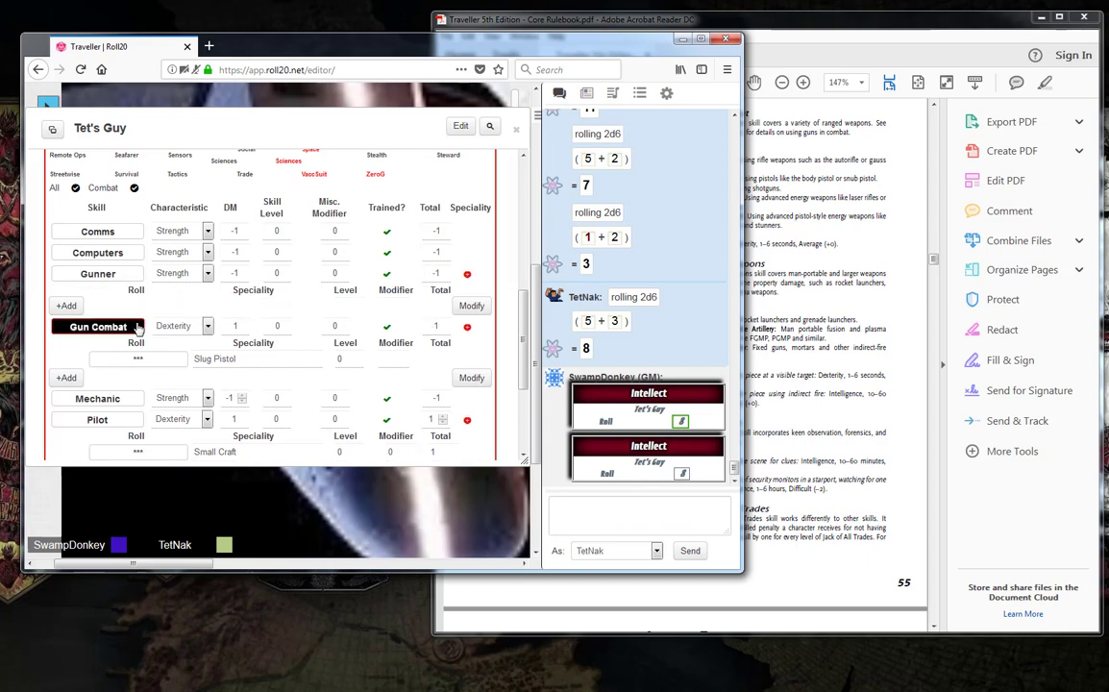
pyautogui.click(66, 305)
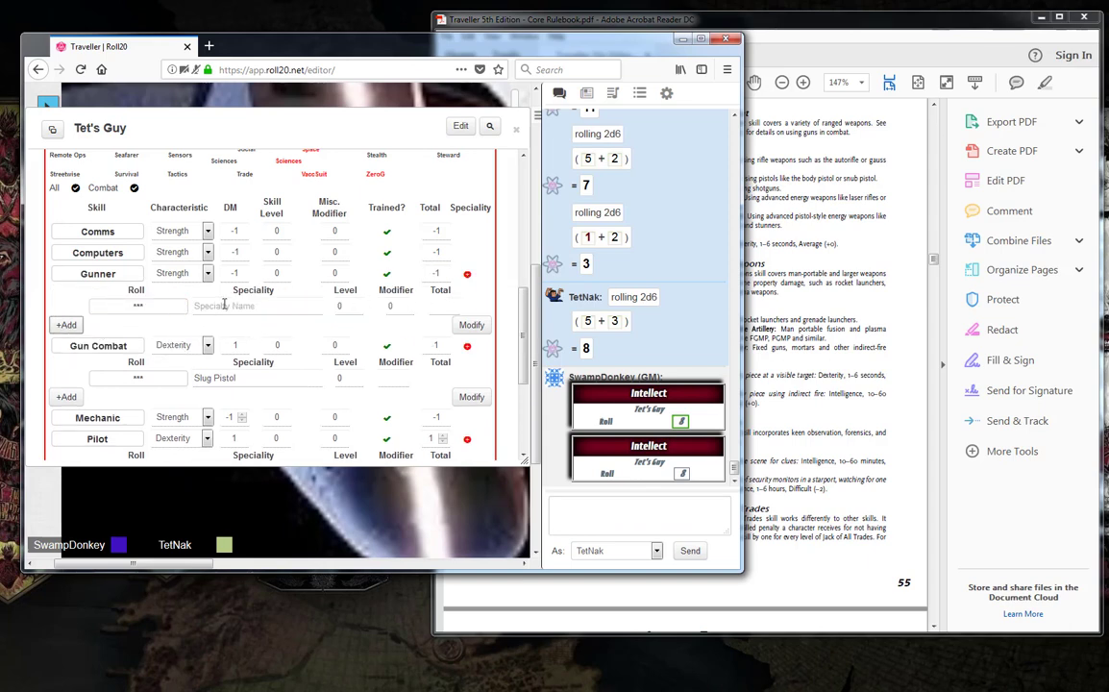
pyautogui.click(224, 305)
pyautogui.write('Turrents')
pyautogui.press('BackSpace')
pyautogui.press('BackSpace')
pyautogui.press('BackSpace')
pyautogui.write('ts')
# Return to the rulebook PDF and examine the Gunner entry and the preceding skill descriptions for the characteristics their checks use
pyautogui.click(746, 326)
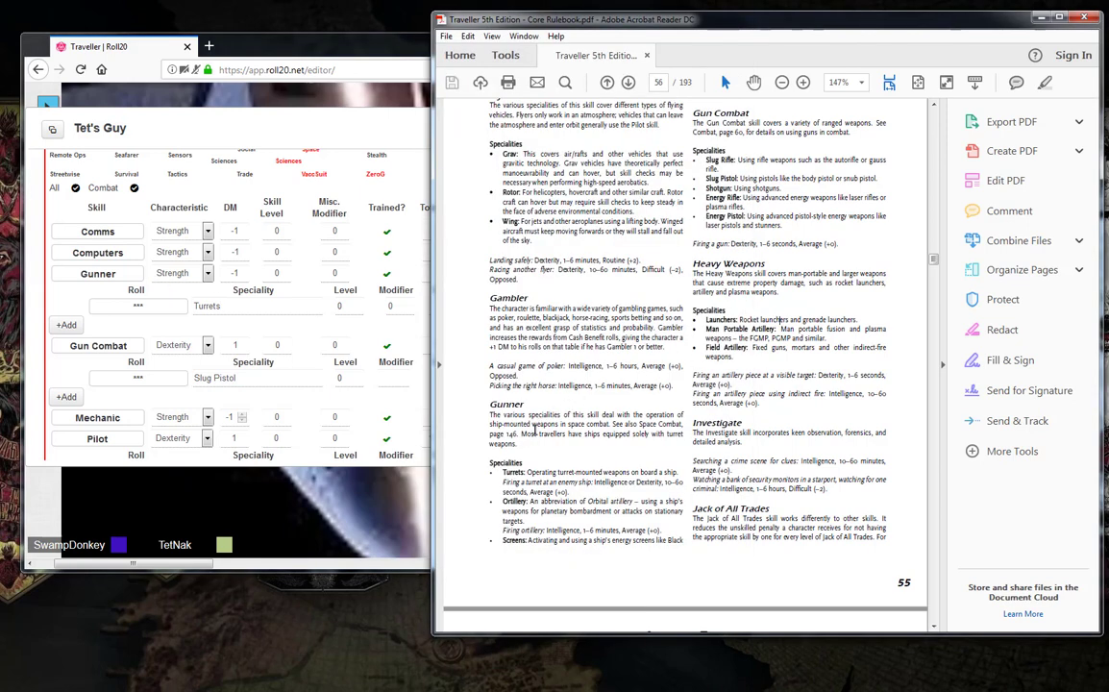
pyautogui.moveTo(528, 416); pyautogui.dragTo(607, 447)
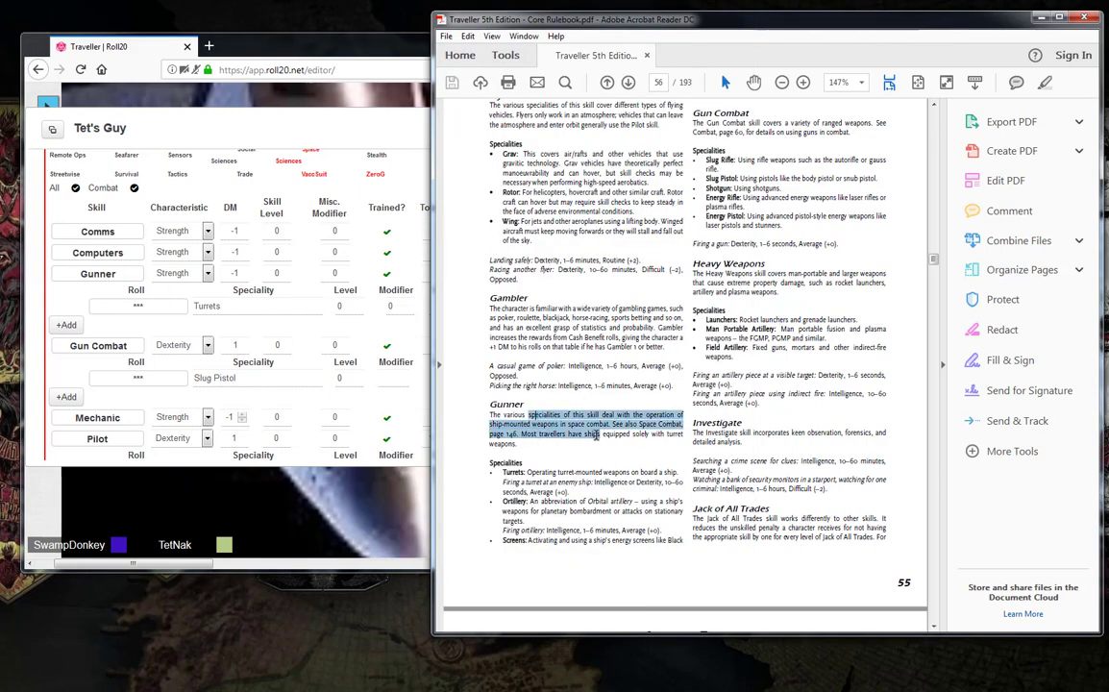
pyautogui.click(519, 398)
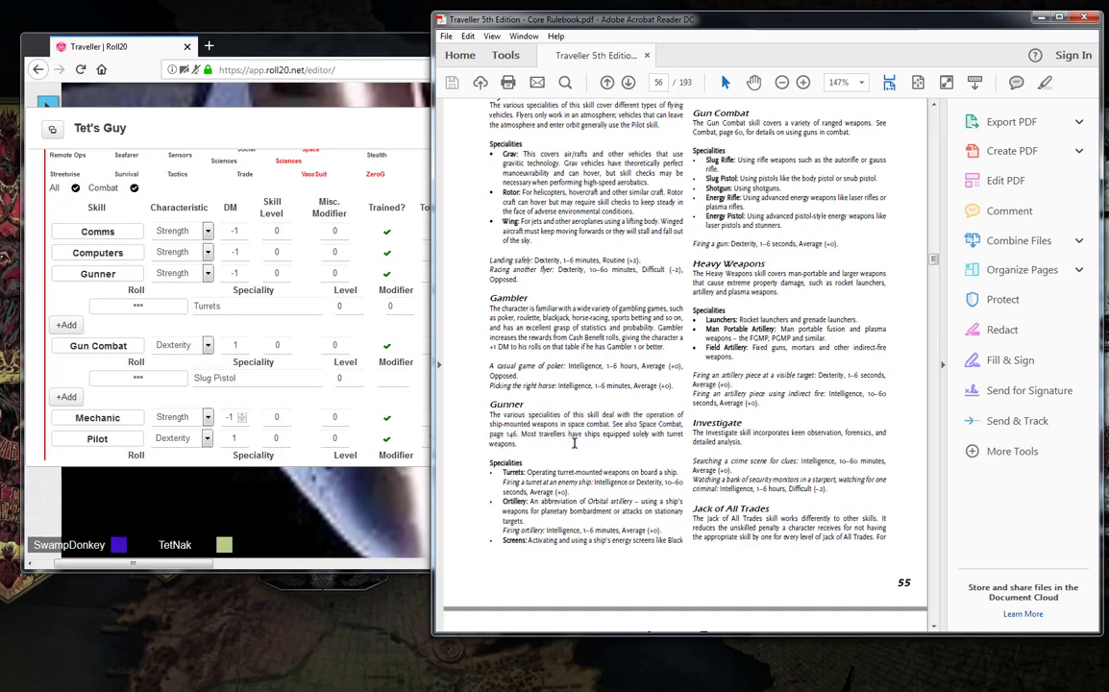
pyautogui.scroll(3, 574, 443)
pyautogui.scroll(-2, 575, 443)
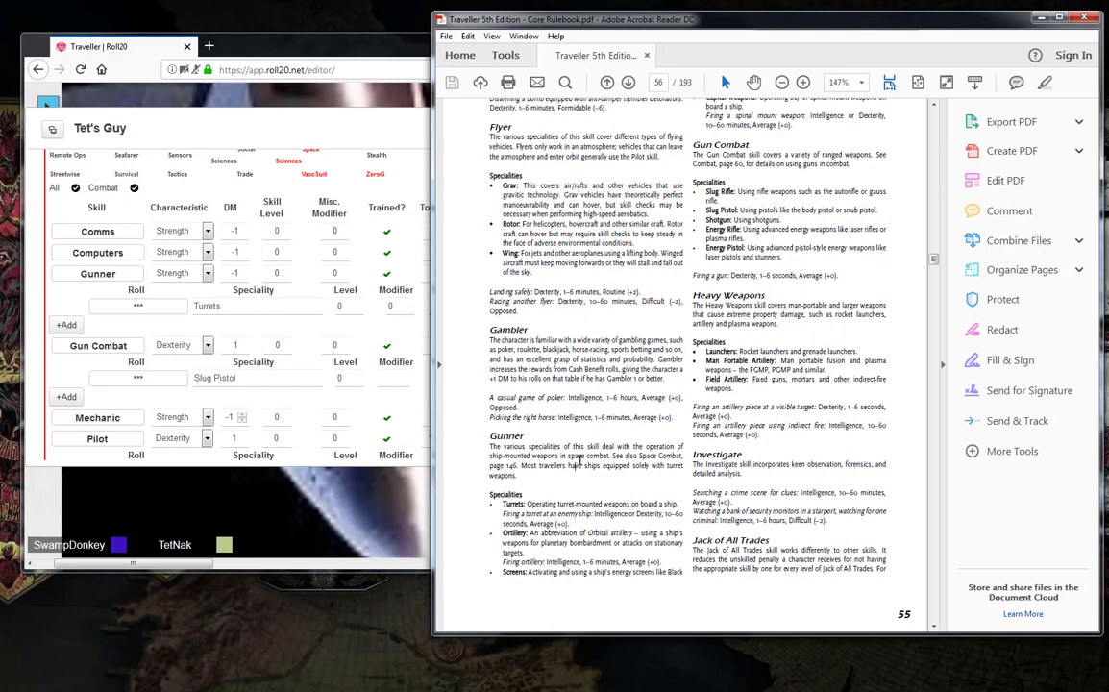
pyautogui.scroll(15, 579, 460)
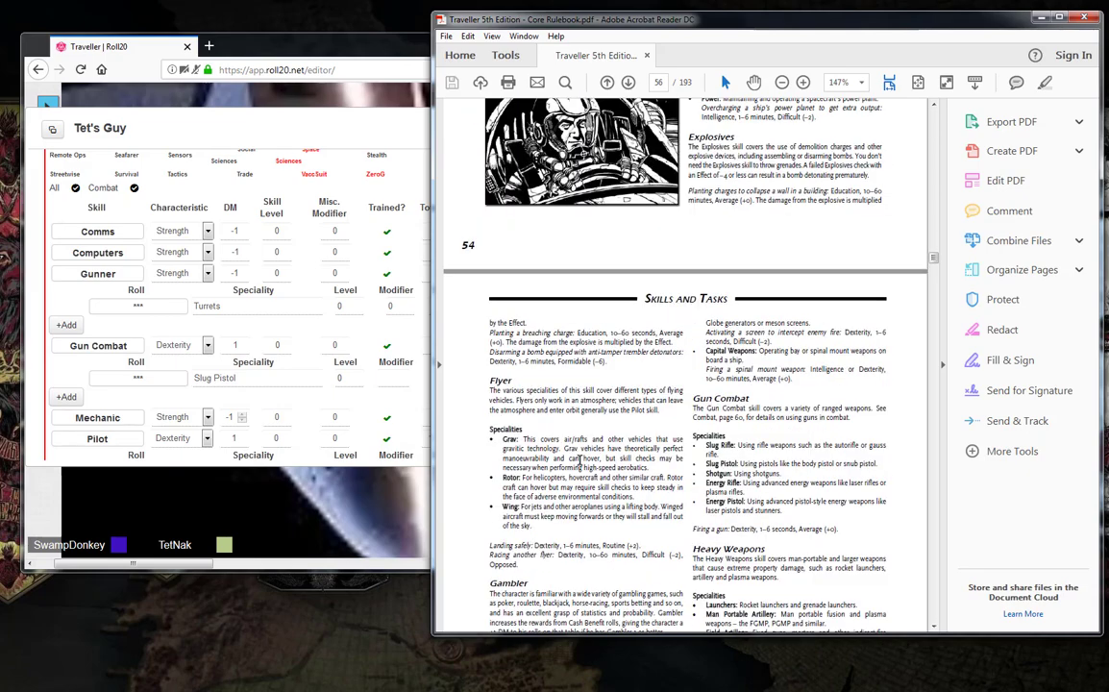
pyautogui.scroll(10, 580, 460)
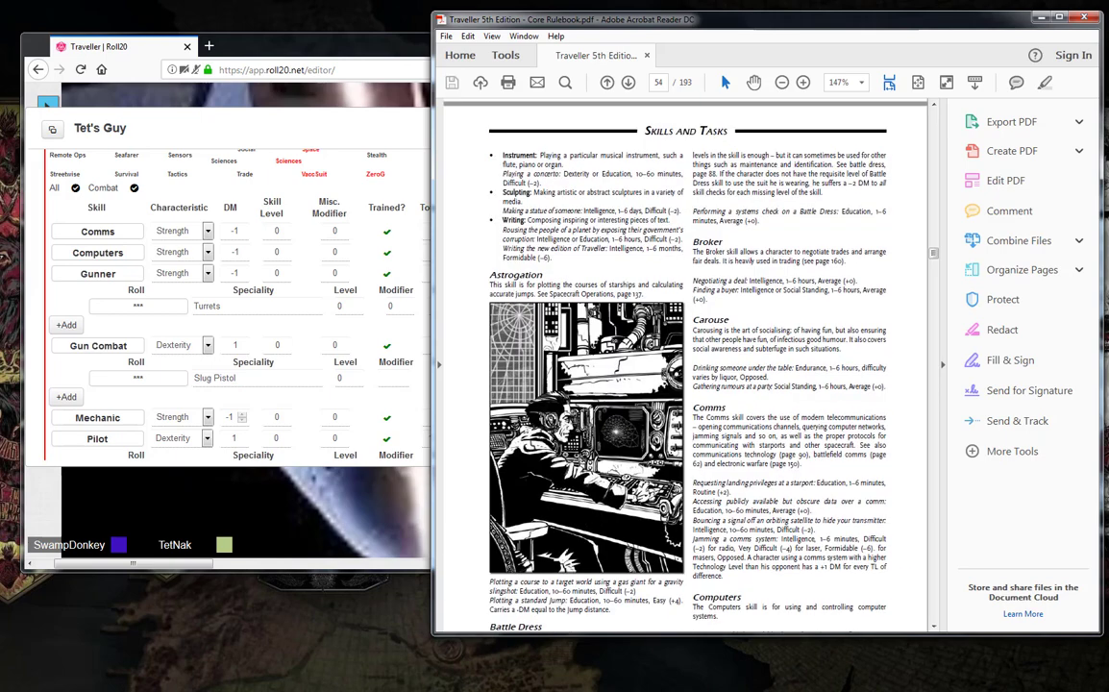
pyautogui.scroll(-20, 580, 460)
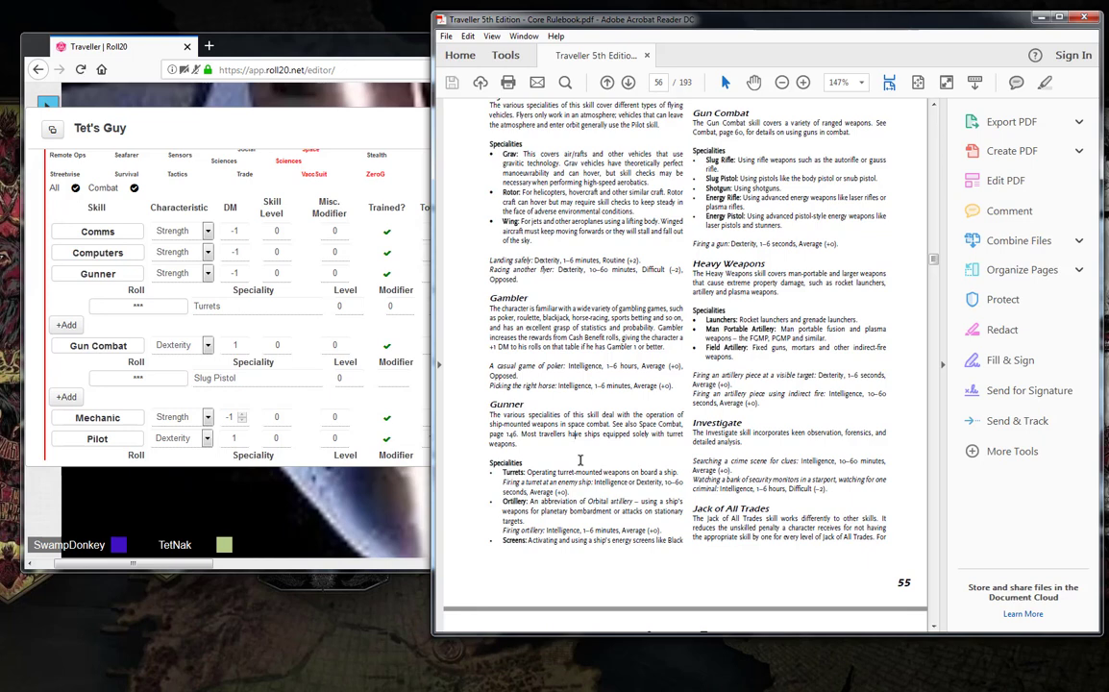
# Set the Gunner skill's characteristic to Dexterity on the Roll20 sheet
pyautogui.click(179, 274)
pyautogui.click(158, 307)
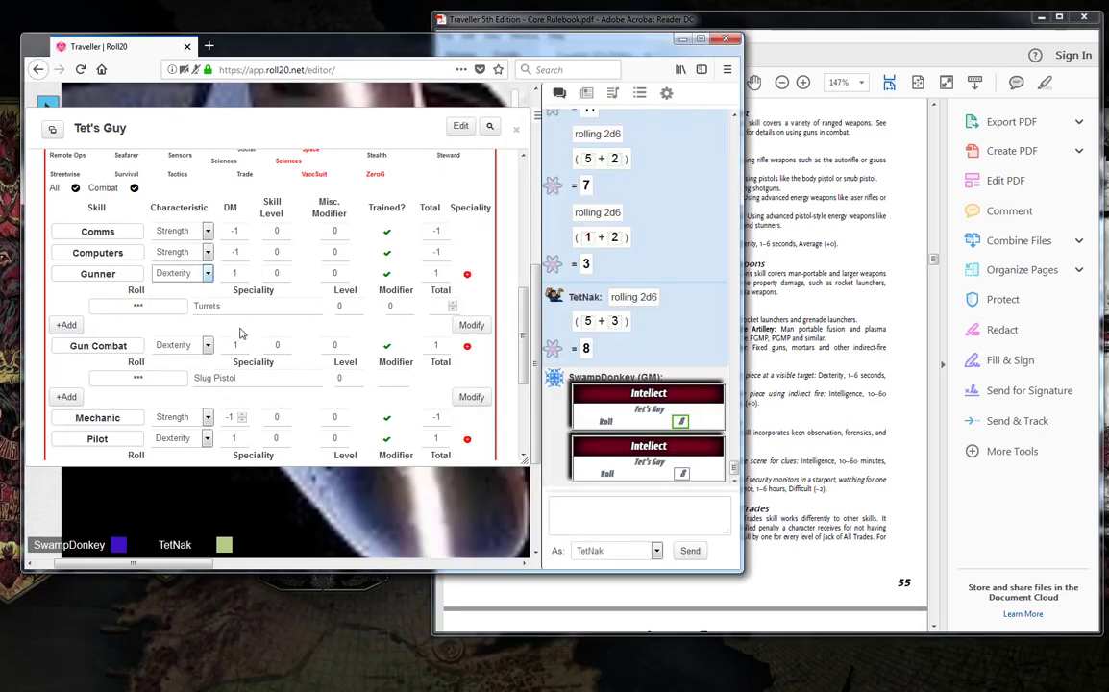
pyautogui.scroll(-2, 279, 299)
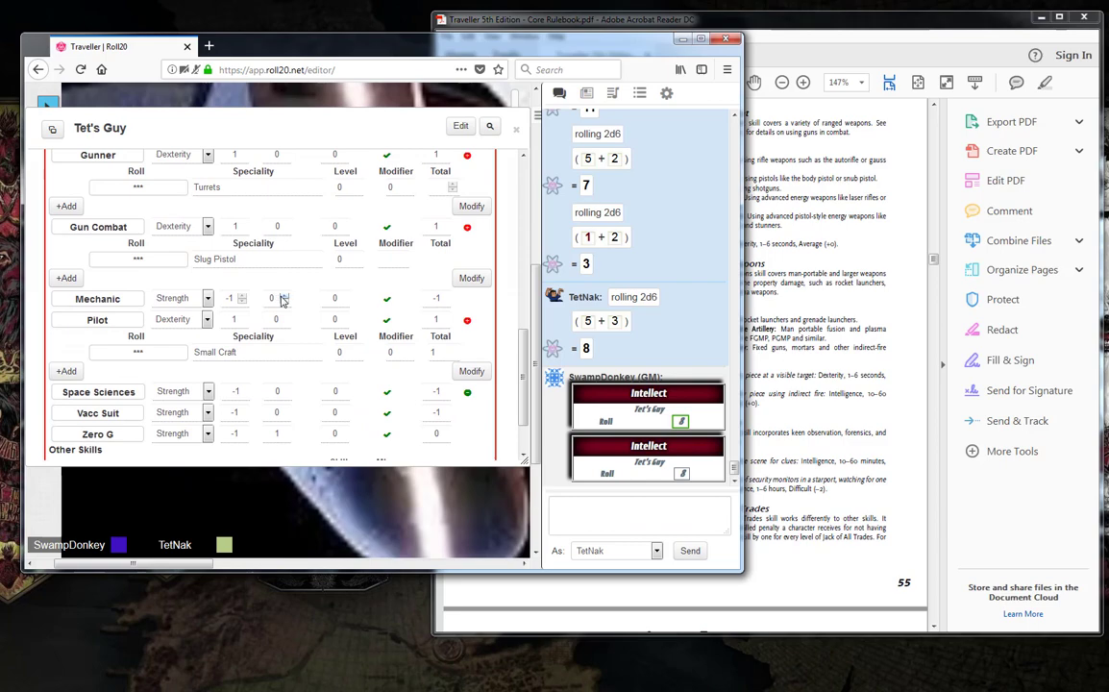
pyautogui.scroll(2, 280, 300)
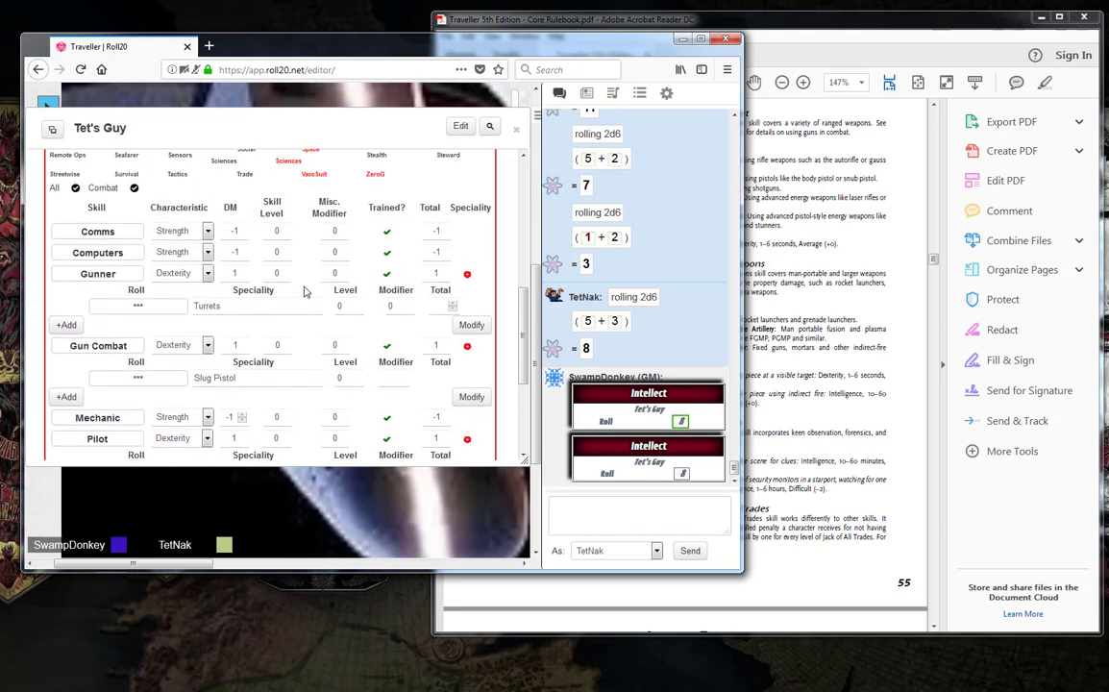
# Go back through the rulebook PDF to the Navy career page with its skills and training tables
pyautogui.click(821, 251)
pyautogui.scroll(-5, 821, 252)
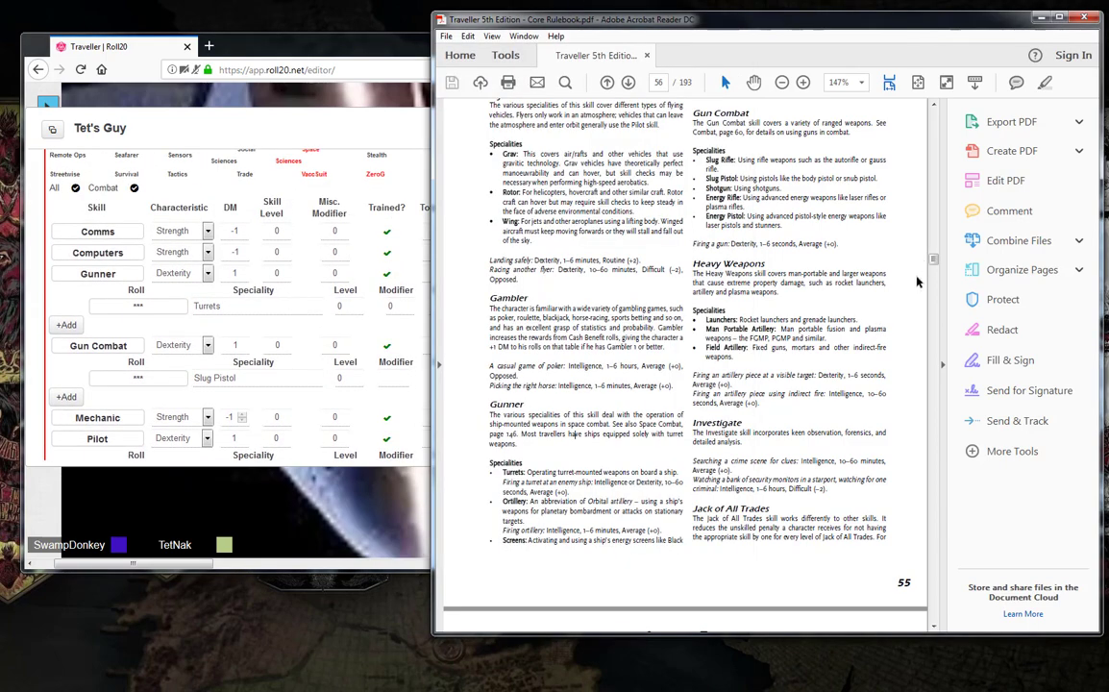
pyautogui.scroll(20, 877, 357)
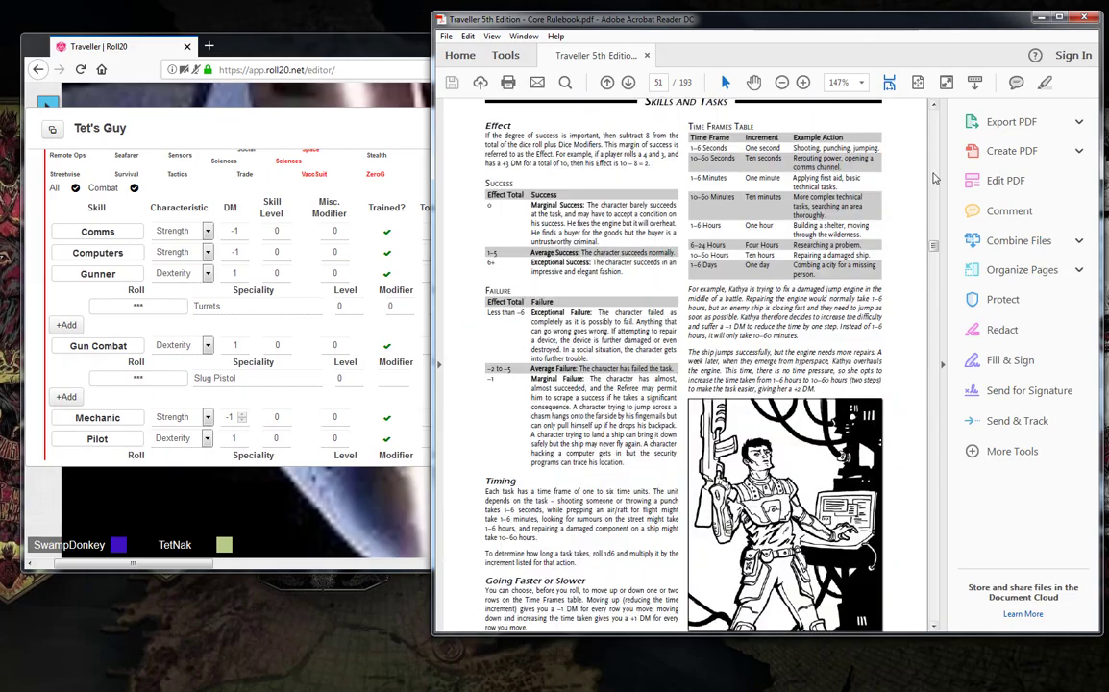
pyautogui.scroll(20, 934, 177)
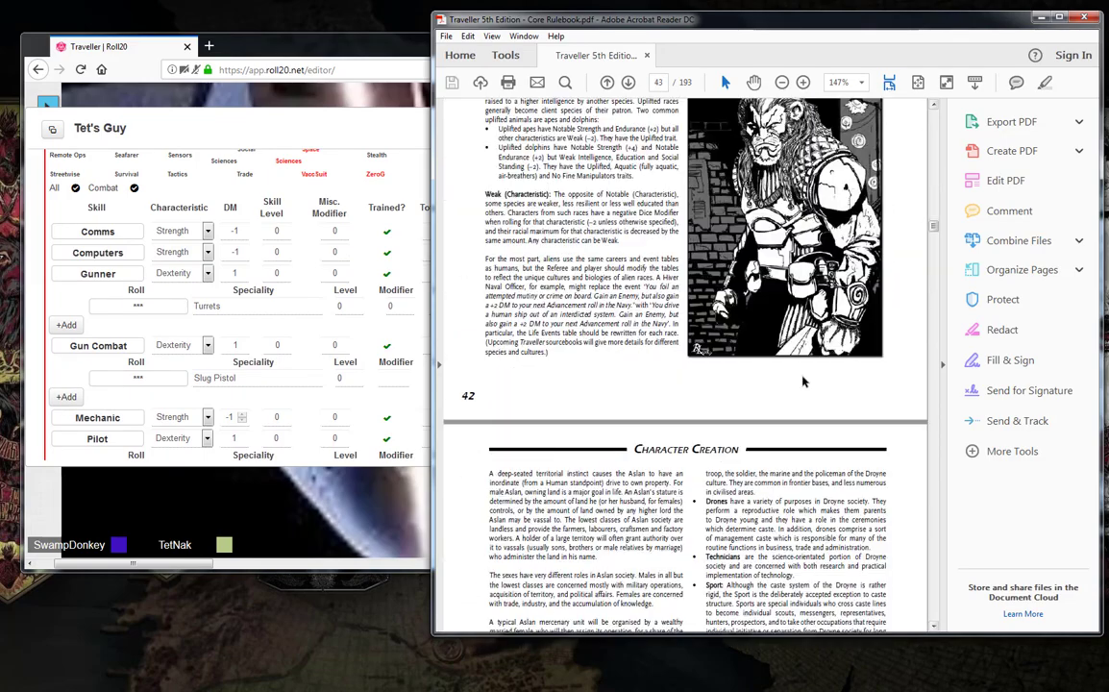
pyautogui.scroll(20, 855, 301)
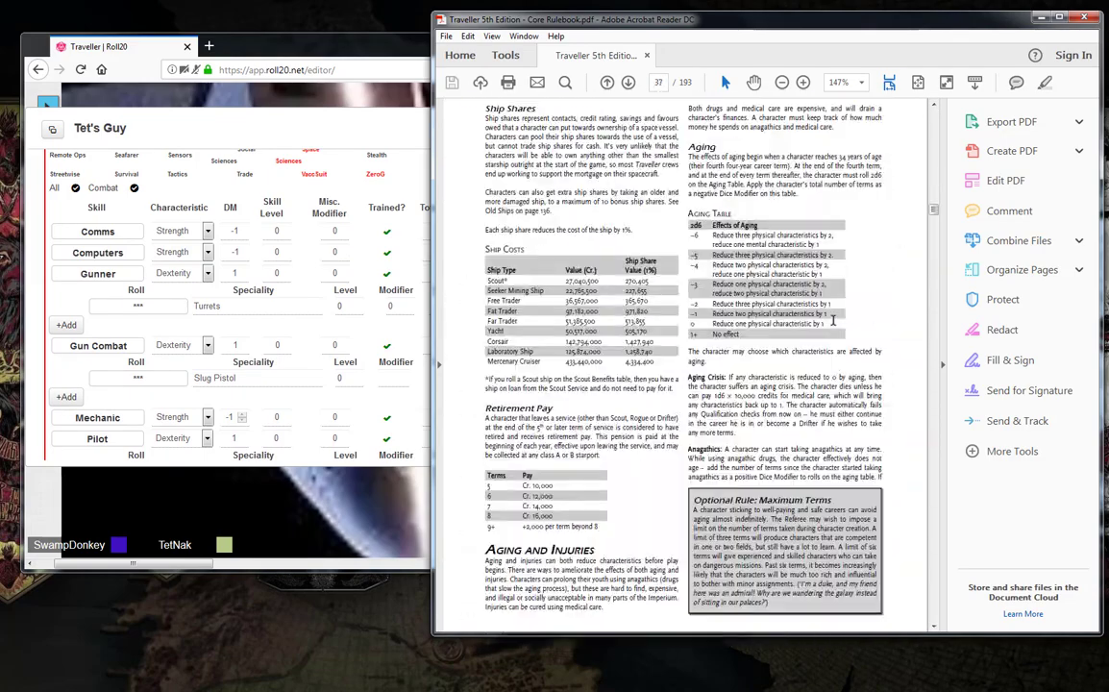
pyautogui.scroll(10, 832, 320)
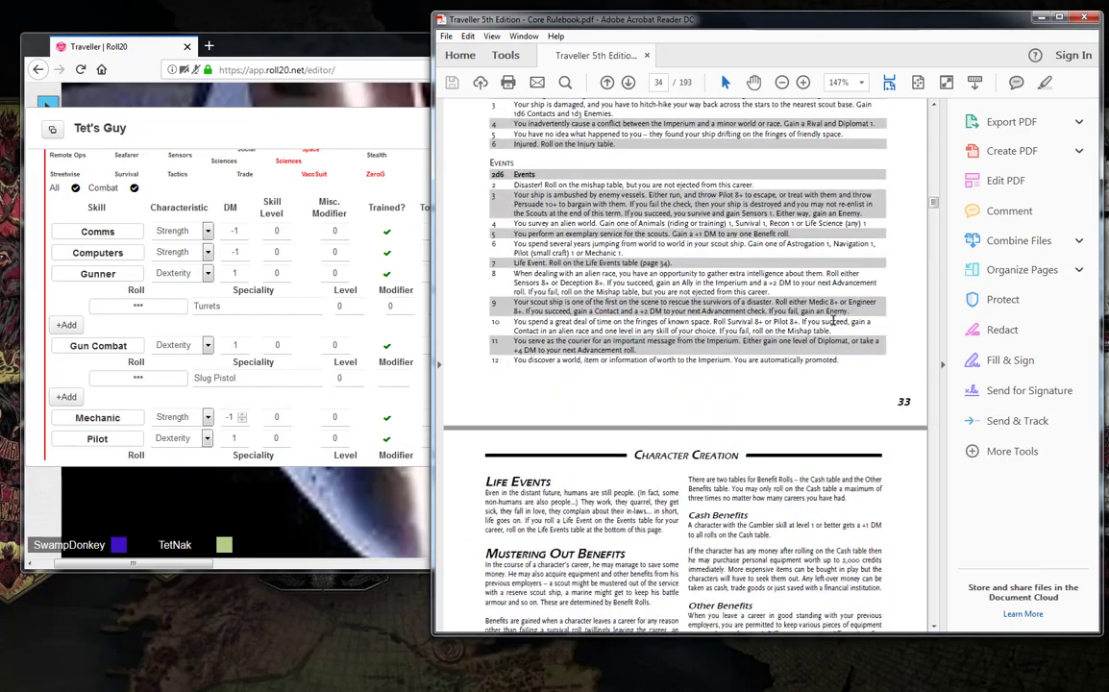
pyautogui.scroll(20, 832, 320)
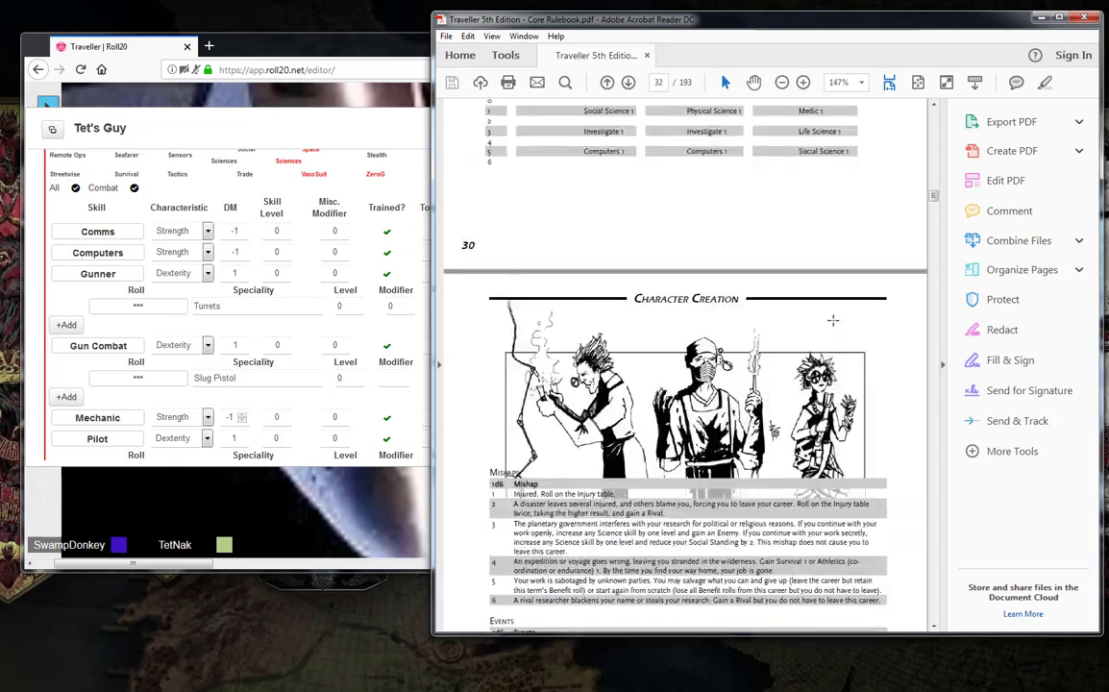
pyautogui.scroll(15, 834, 325)
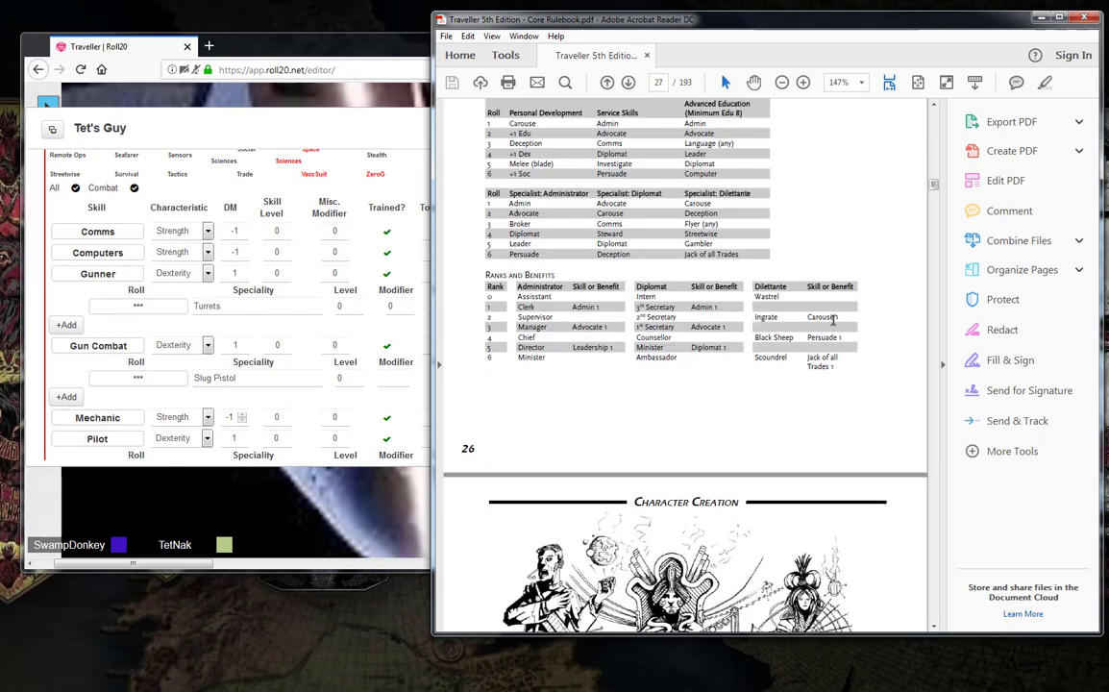
pyautogui.scroll(5, 834, 326)
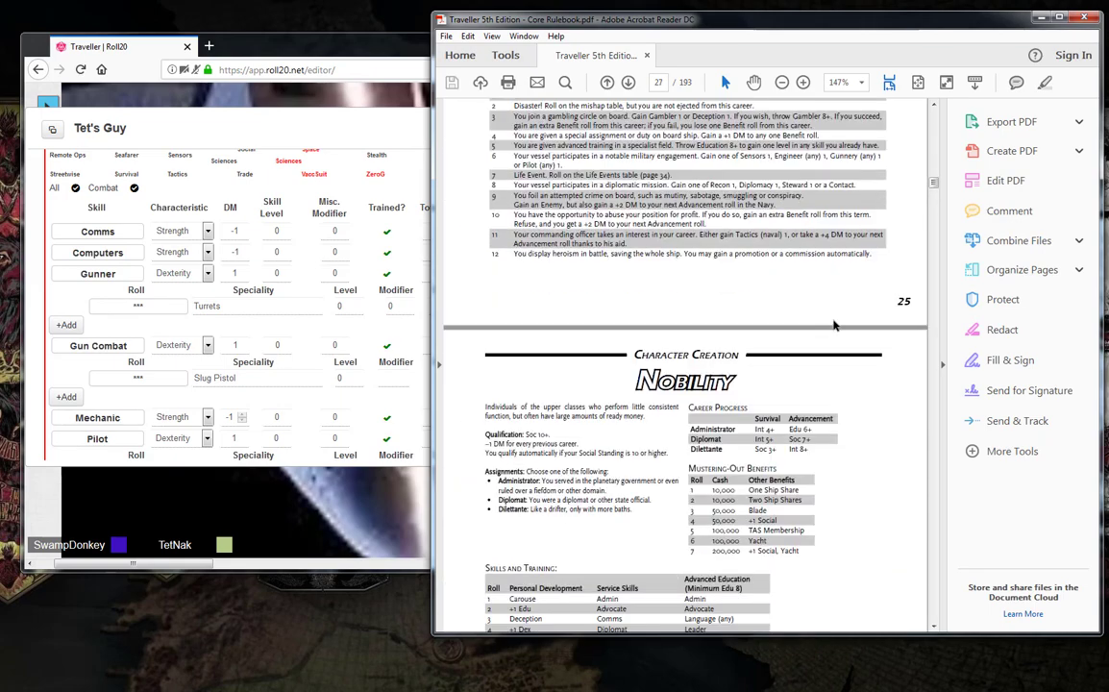
pyautogui.scroll(10, 834, 326)
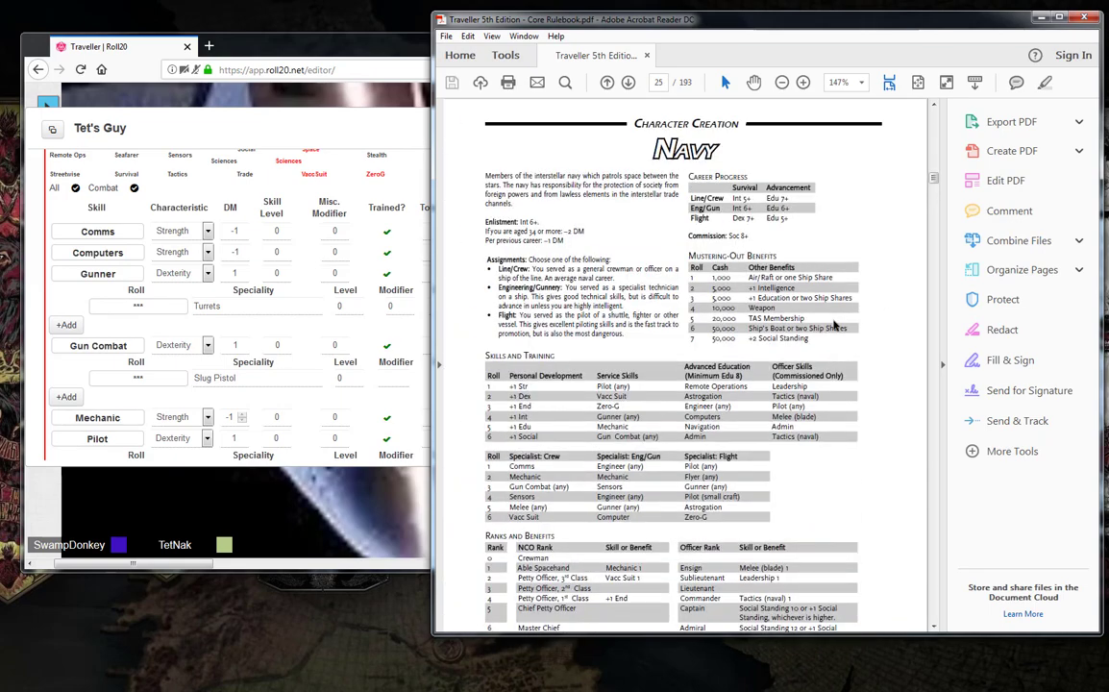
# Consult the Navy career's skills and training tables in the rulebook PDF and roll 1d6 in the Roll20 chat
pyautogui.scroll(-1, 834, 326)
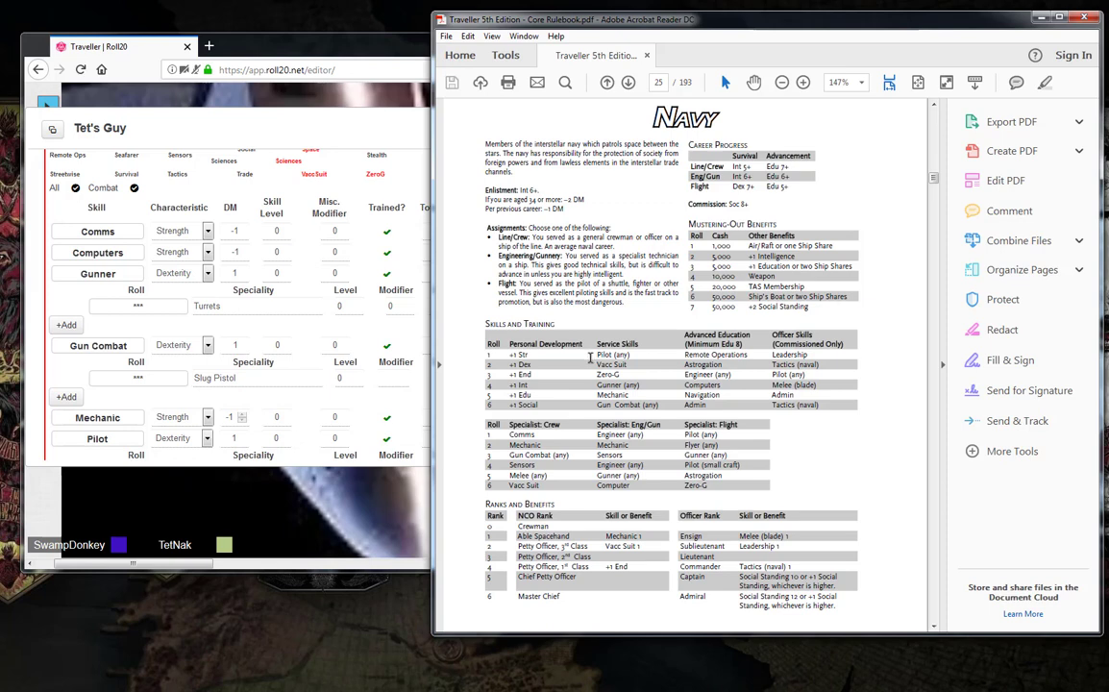
pyautogui.scroll(-1, 589, 357)
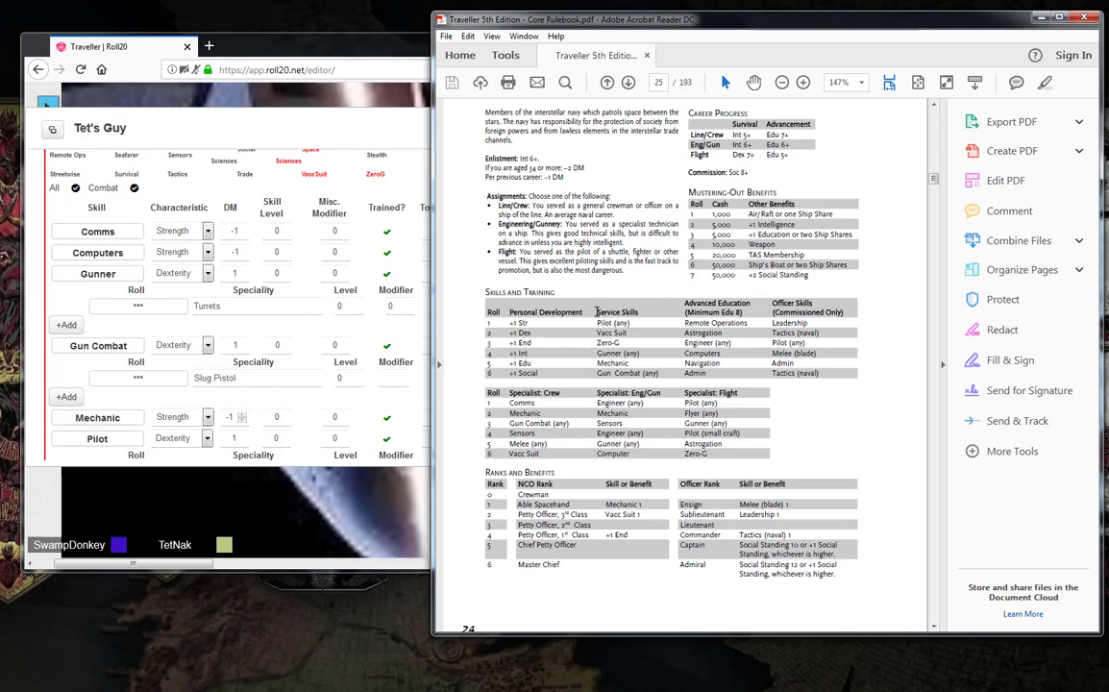
pyautogui.moveTo(596, 312); pyautogui.dragTo(644, 307)
pyautogui.click(598, 317)
pyautogui.moveTo(685, 393)
pyautogui.mouseDown()
pyautogui.moveTo(738, 393)
pyautogui.moveTo(690, 397)
pyautogui.mouseUp()
pyautogui.moveTo(686, 393)
pyautogui.mouseDown()
pyautogui.moveTo(737, 394)
pyautogui.moveTo(685, 397)
pyautogui.mouseUp()
pyautogui.click(383, 48)
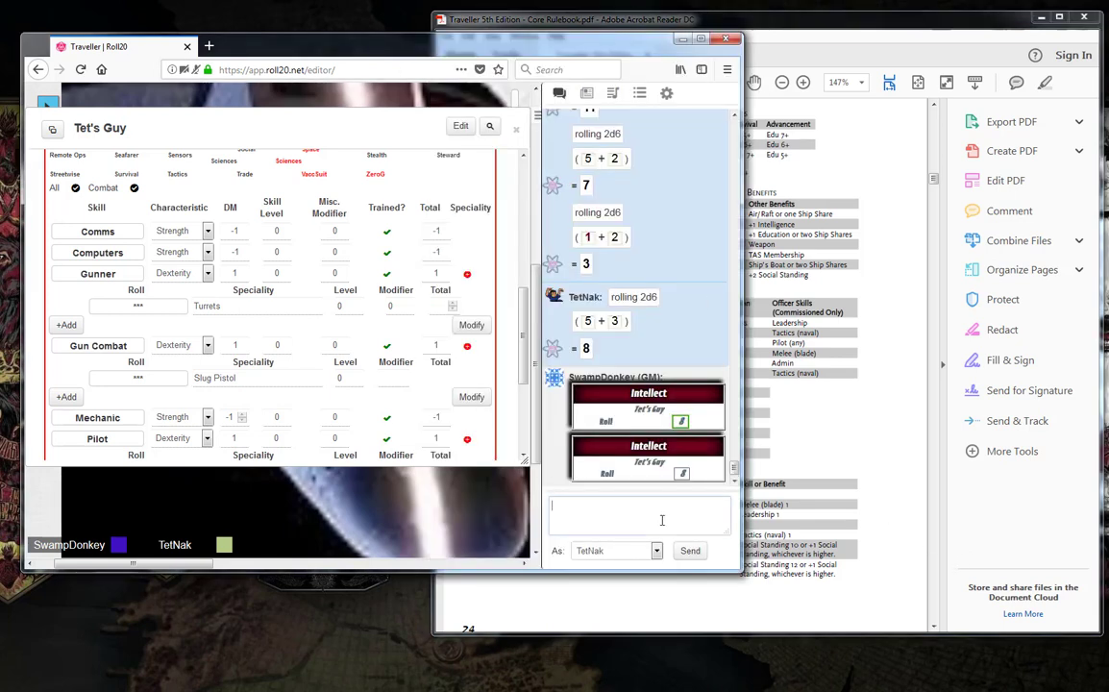
pyautogui.write('r')
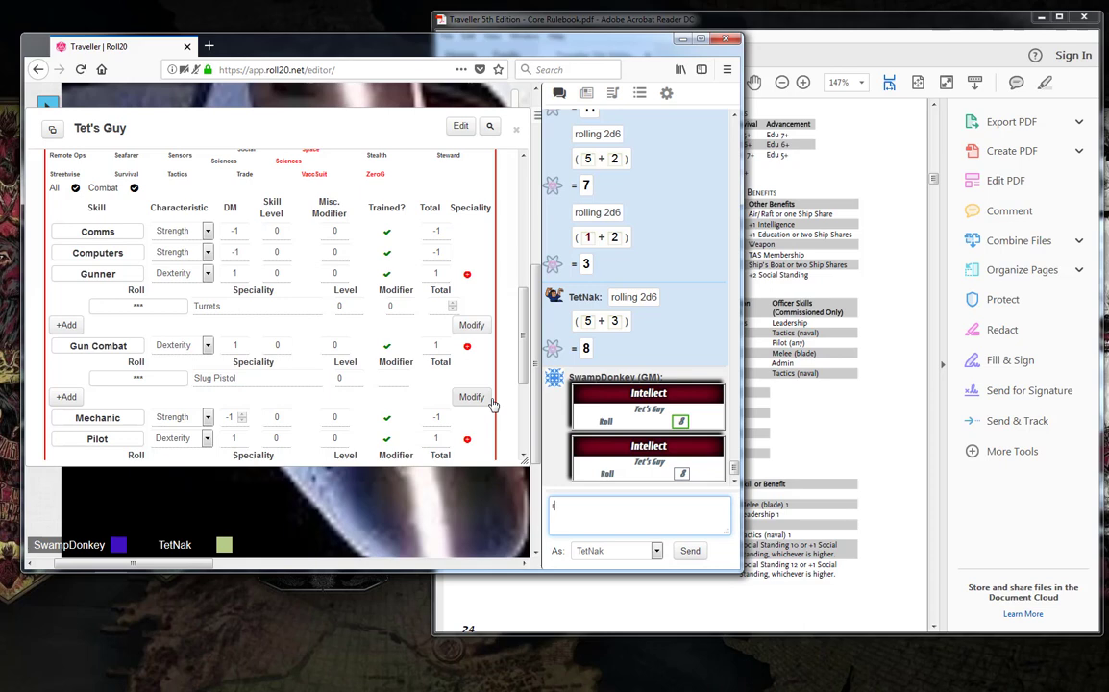
pyautogui.write('oll 1d6')
pyautogui.press('Return')
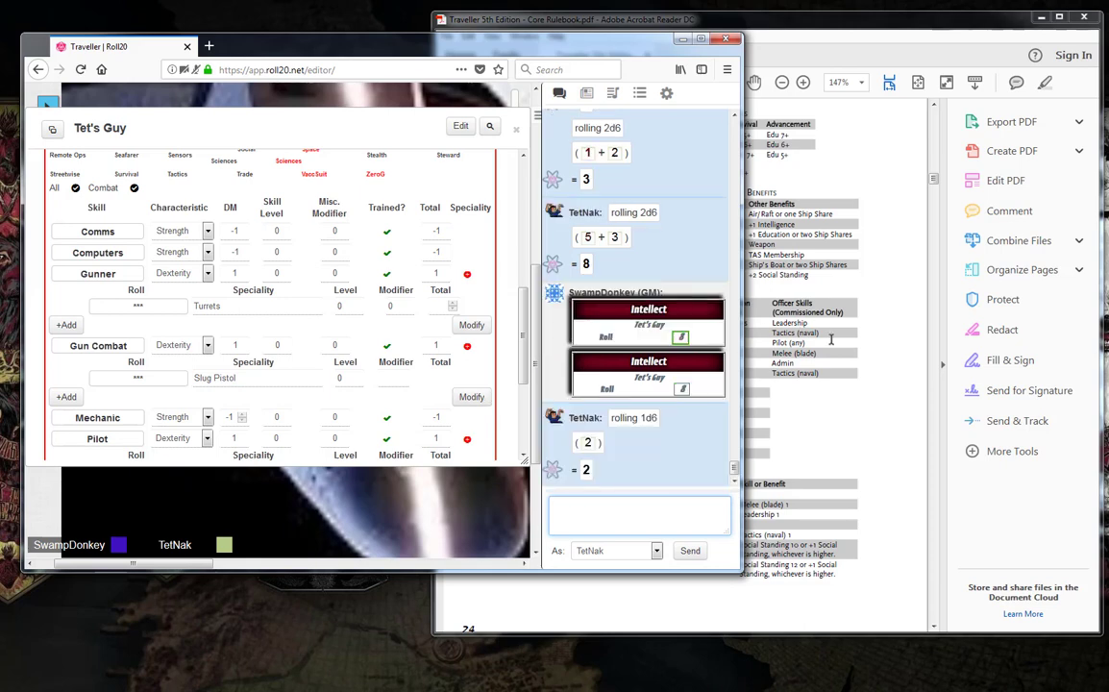
pyautogui.click(846, 408)
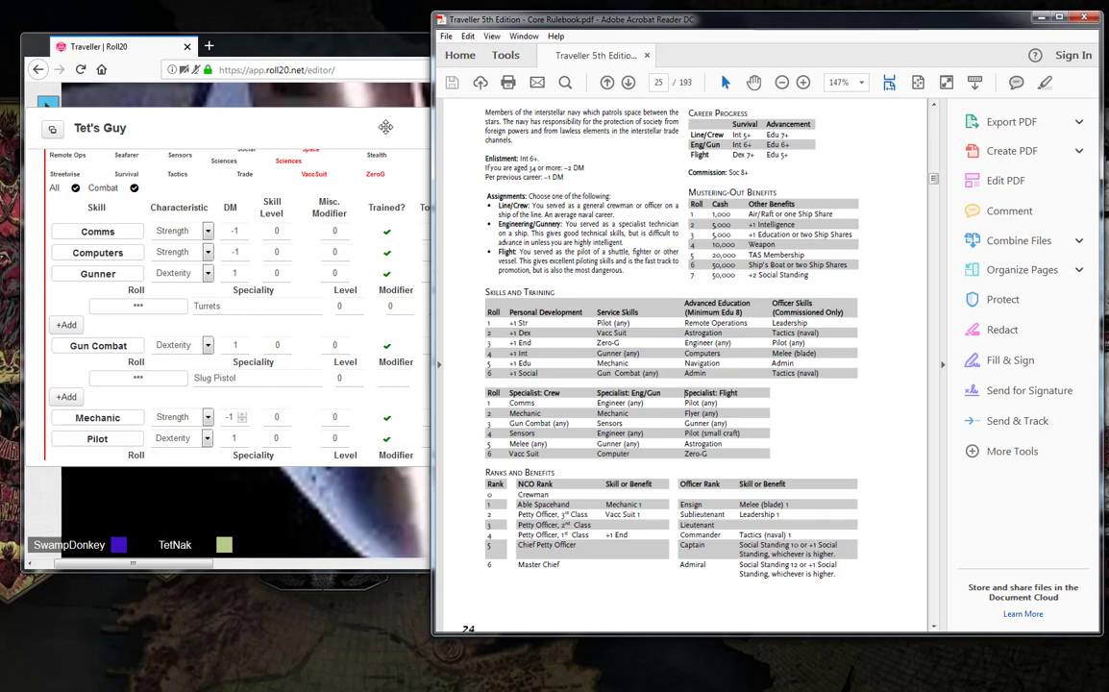
# Return to the Roll20 character sheet and add a second speciality named Winged under the Pilot skill
pyautogui.click(385, 127)
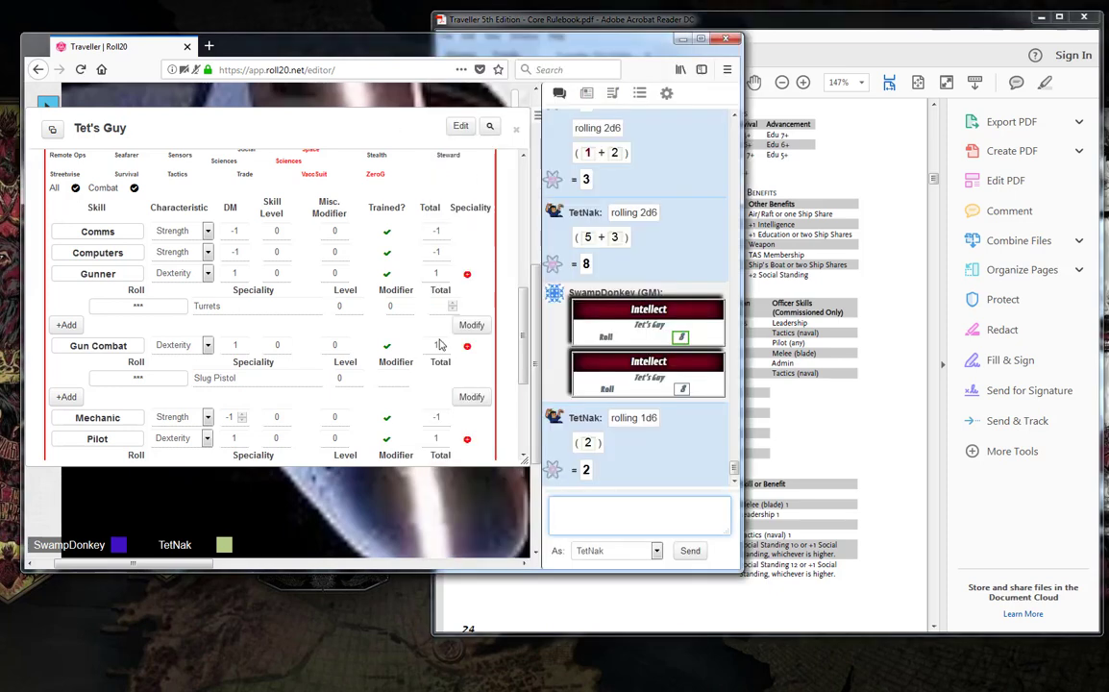
pyautogui.scroll(1, 371, 261)
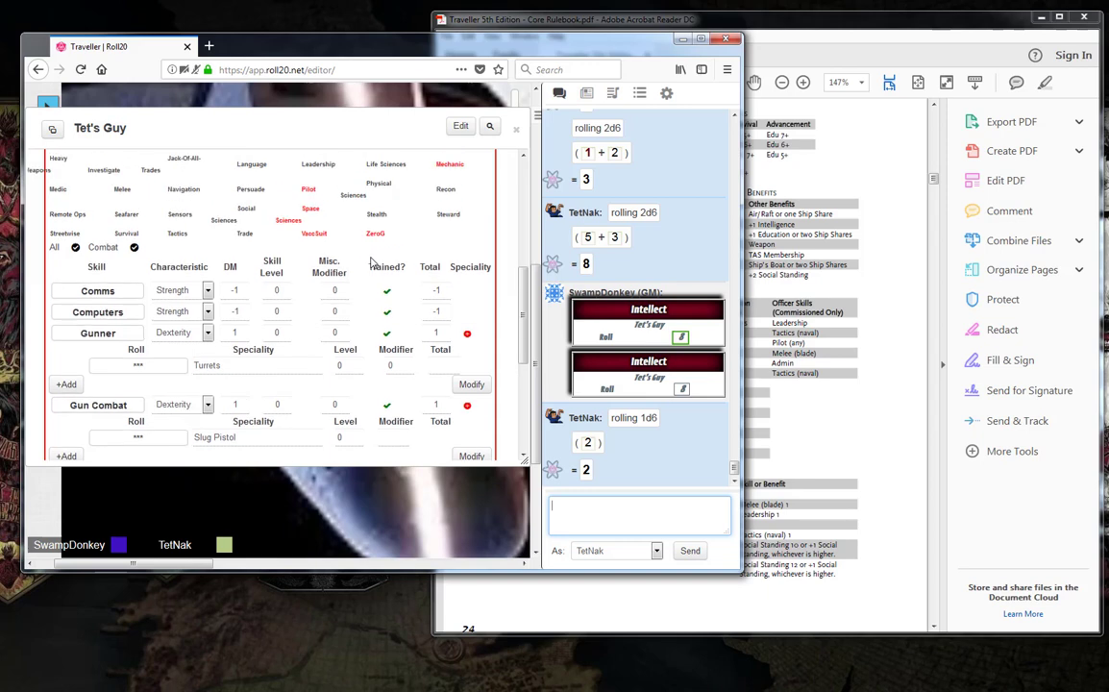
pyautogui.scroll(-3, 371, 261)
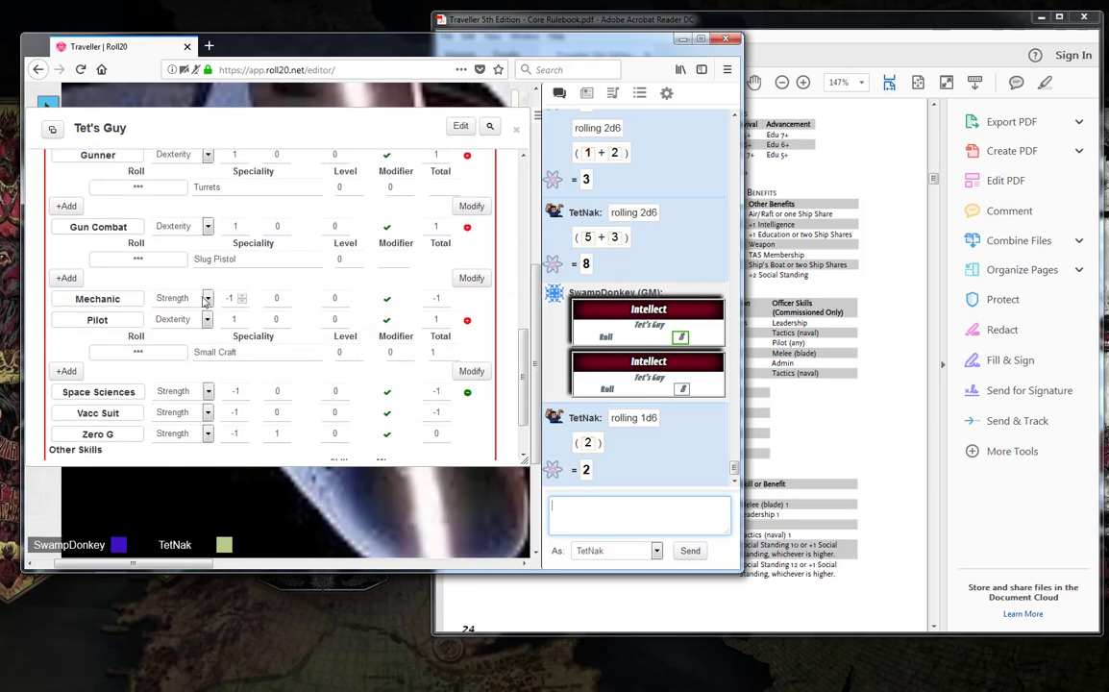
pyautogui.click(67, 371)
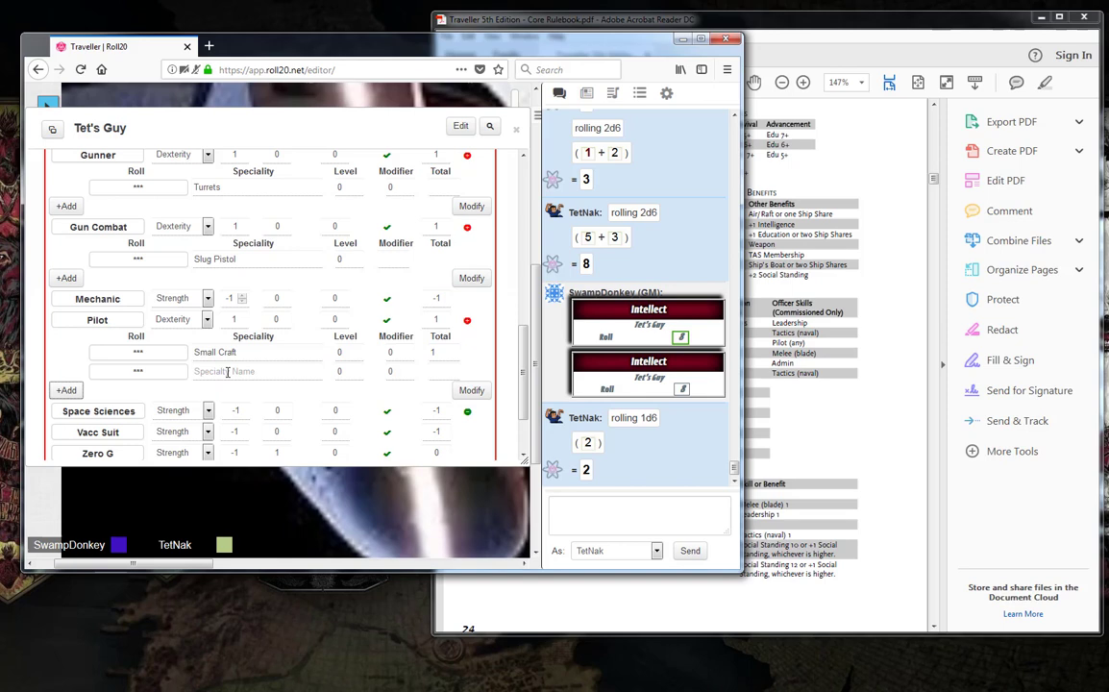
pyautogui.click(227, 372)
pyautogui.write('Winged')
# Recheck the Flight specialist table in the rulebook PDF and clear the Winged speciality name from the Pilot skill
pyautogui.click(608, 354)
pyautogui.click(789, 23)
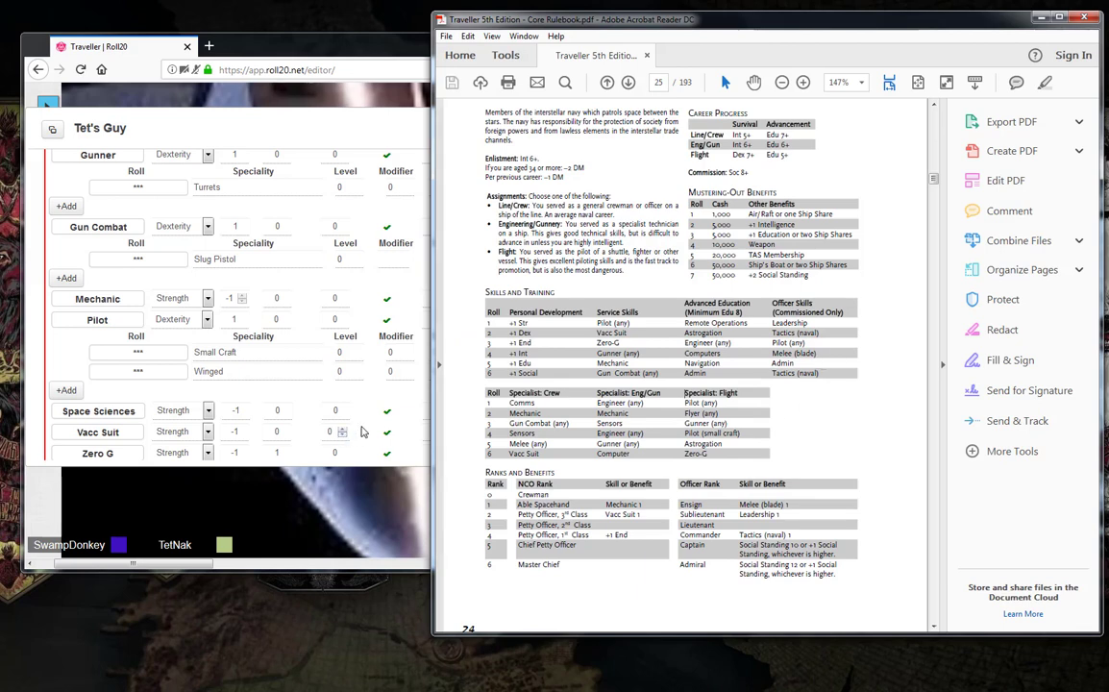
pyautogui.click(307, 40)
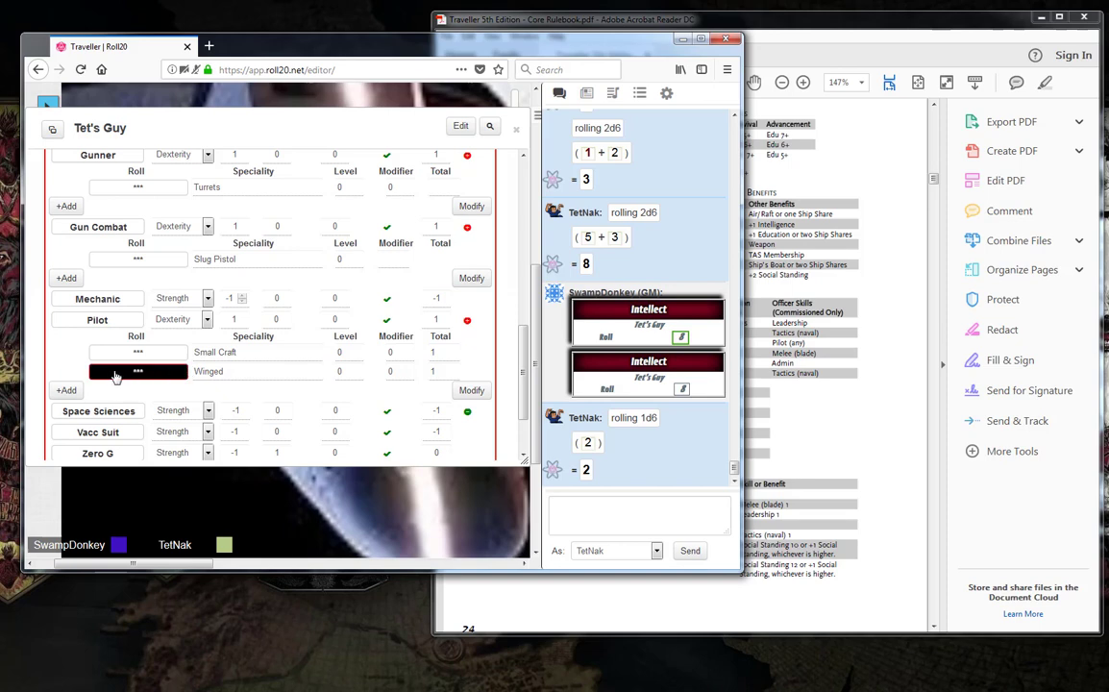
pyautogui.doubleClick(197, 371)
pyautogui.press('BackSpace')
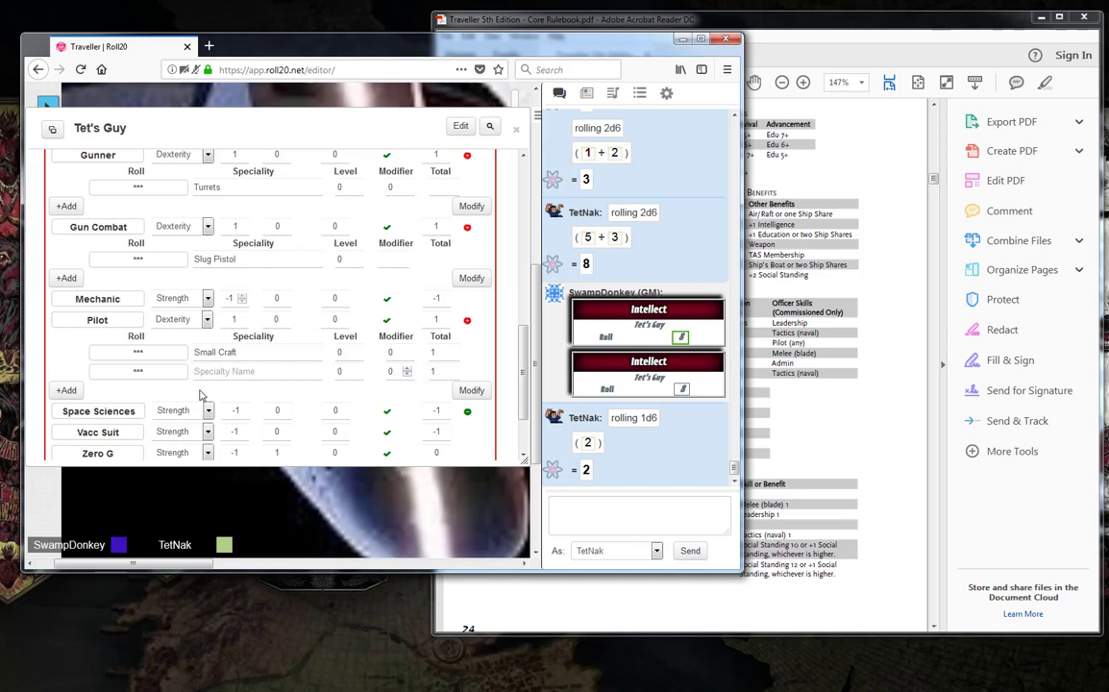
# Show the Flyer skill on the character sheet and enable specialities for it
pyautogui.scroll(4, 109, 336)
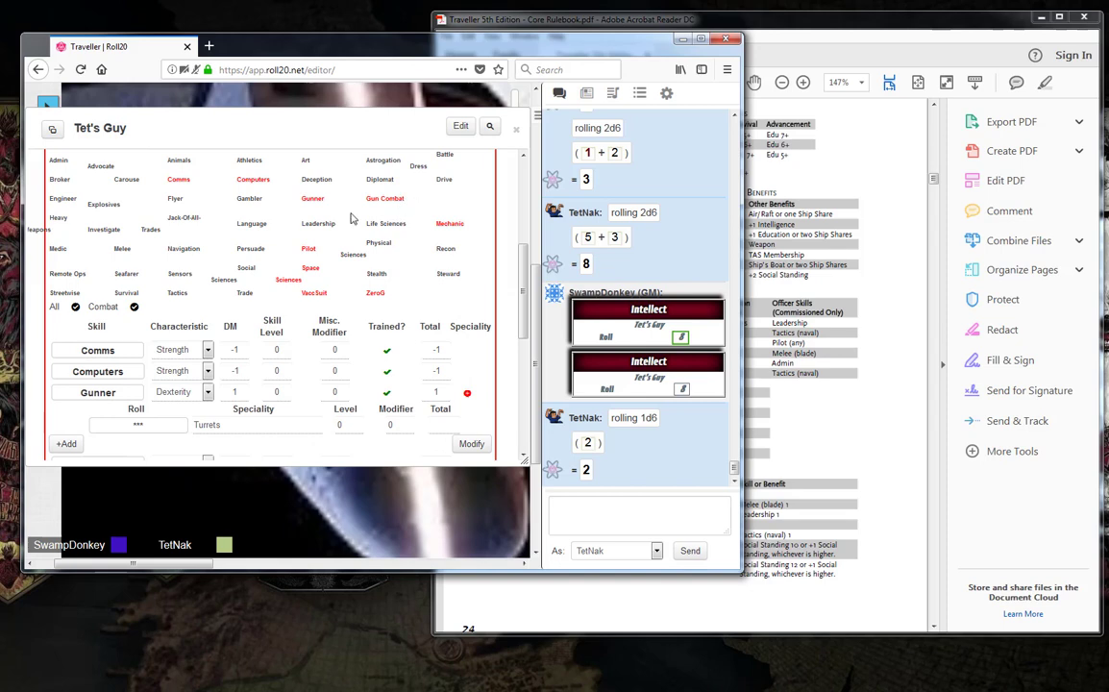
pyautogui.click(176, 205)
pyautogui.scroll(-1, 178, 279)
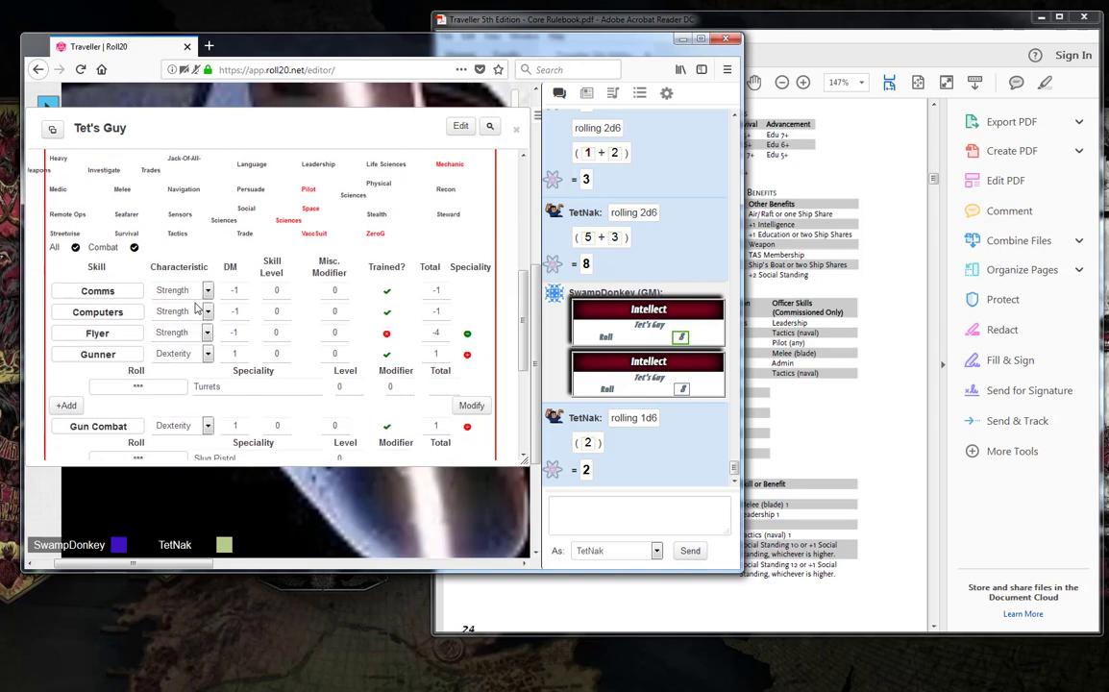
pyautogui.click(468, 334)
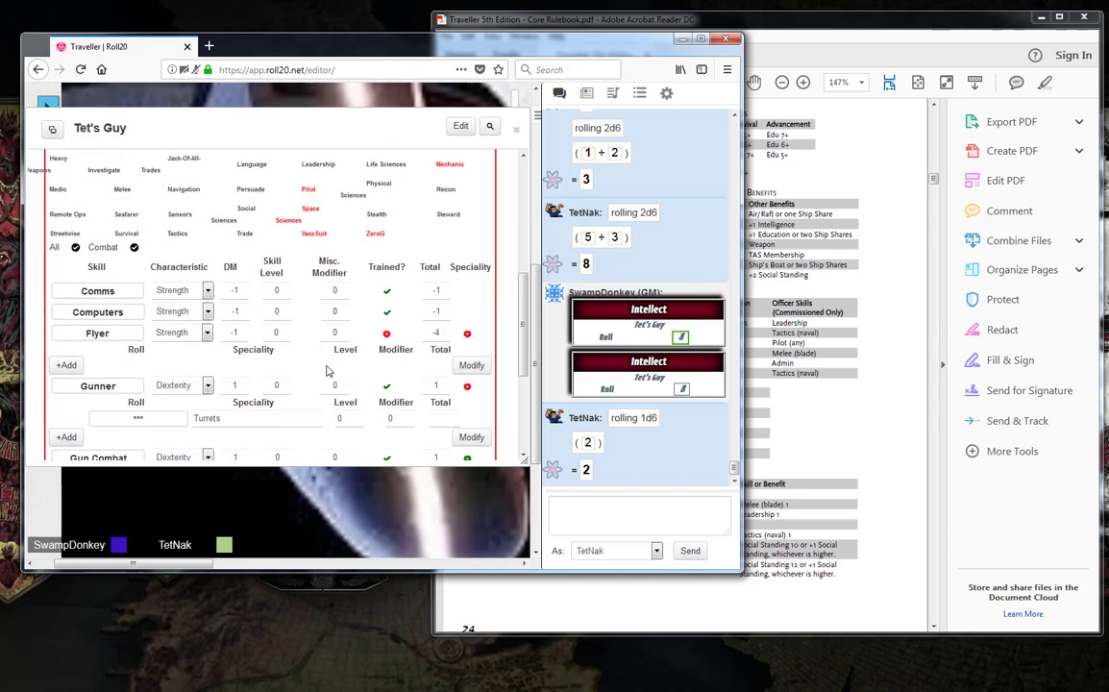
# Add a speciality named Winged under Flyer, and set the skill to trained with Dexterity as its characteristic
pyautogui.click(66, 364)
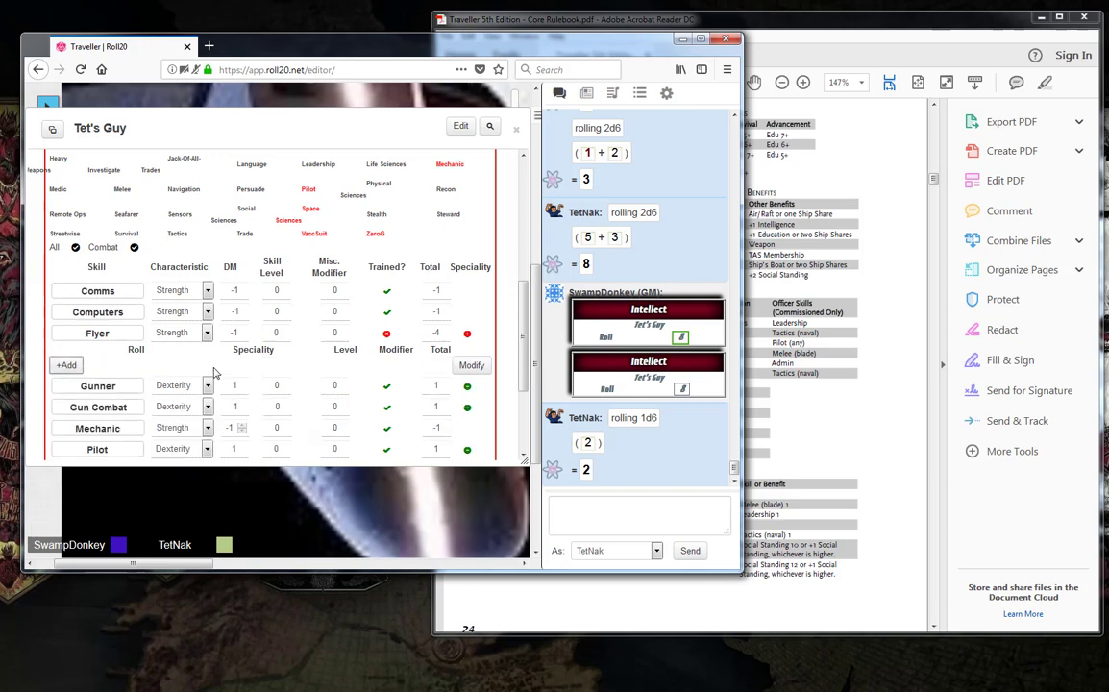
pyautogui.click(66, 364)
pyautogui.click(252, 368)
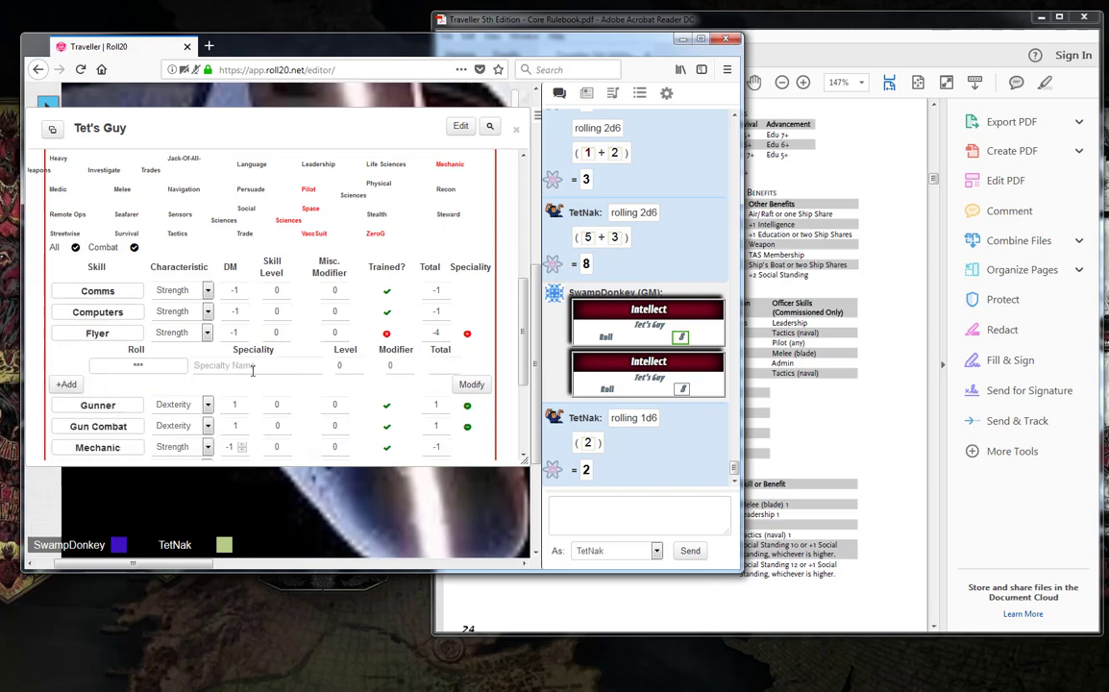
pyautogui.write('Winged')
pyautogui.click(192, 333)
pyautogui.click(173, 382)
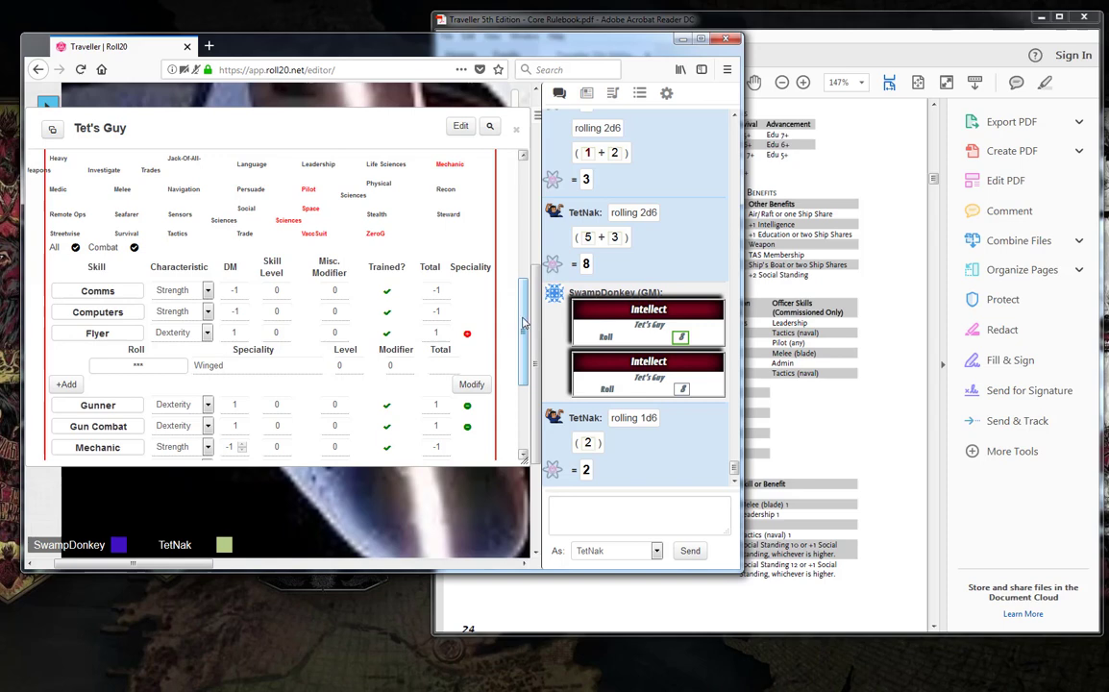
# Review the Navy career page in the rulebook PDF and roll a Social check on the Roll20 sheet with modifier 0
pyautogui.click(691, 26)
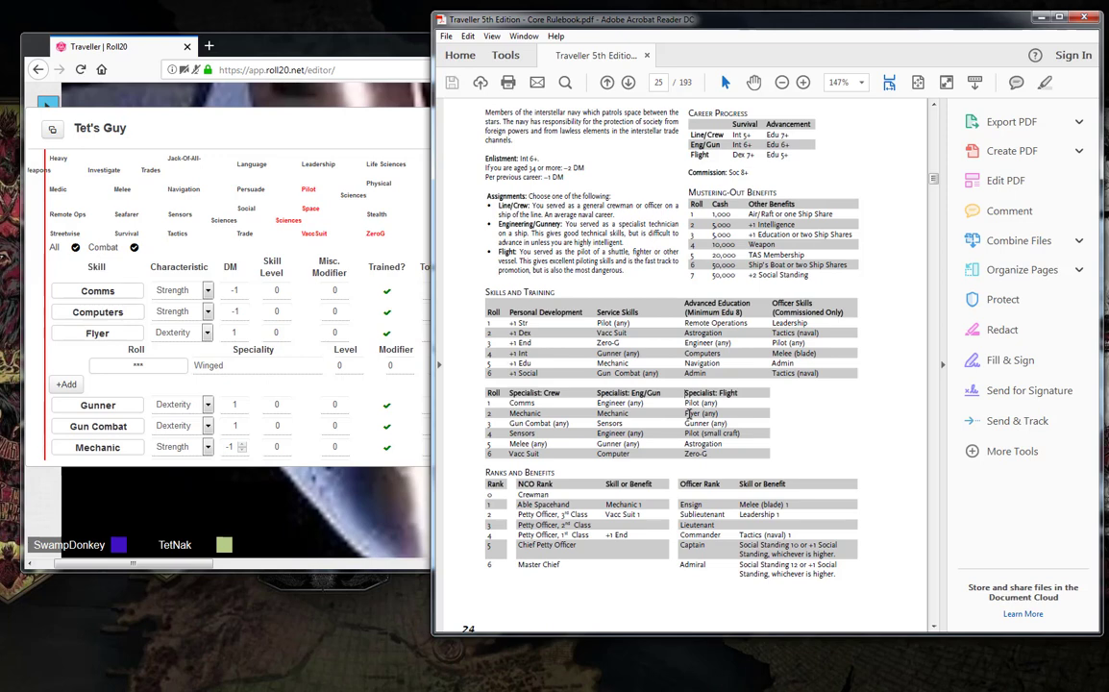
pyautogui.scroll(-1, 689, 413)
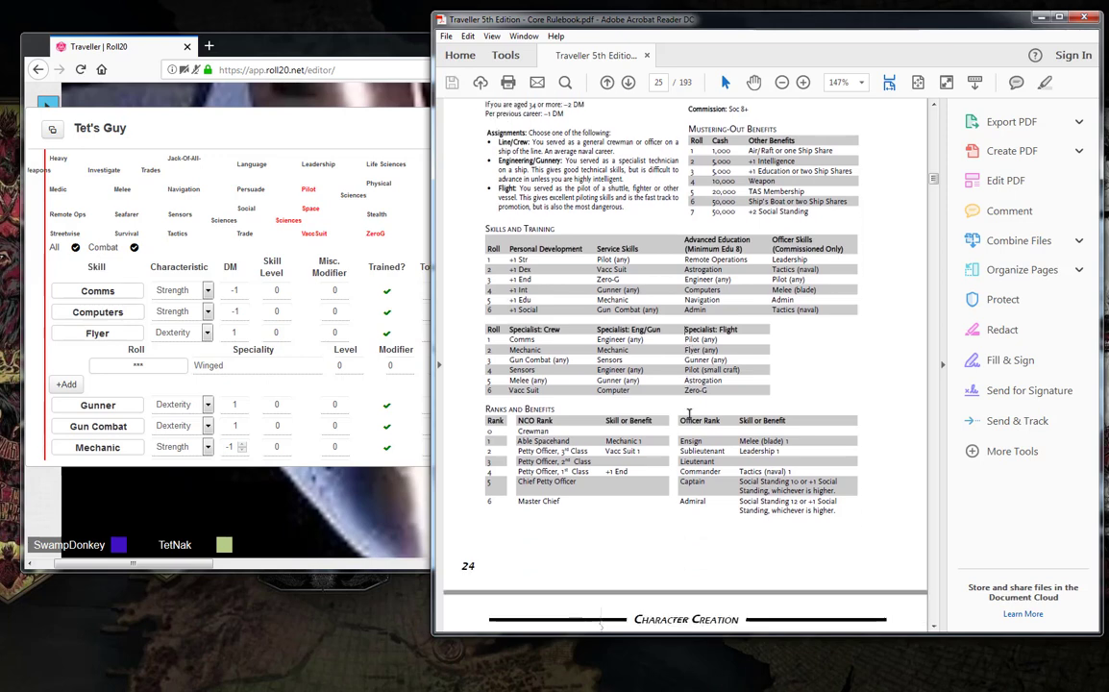
pyautogui.scroll(1, 689, 413)
pyautogui.scroll(-1, 689, 413)
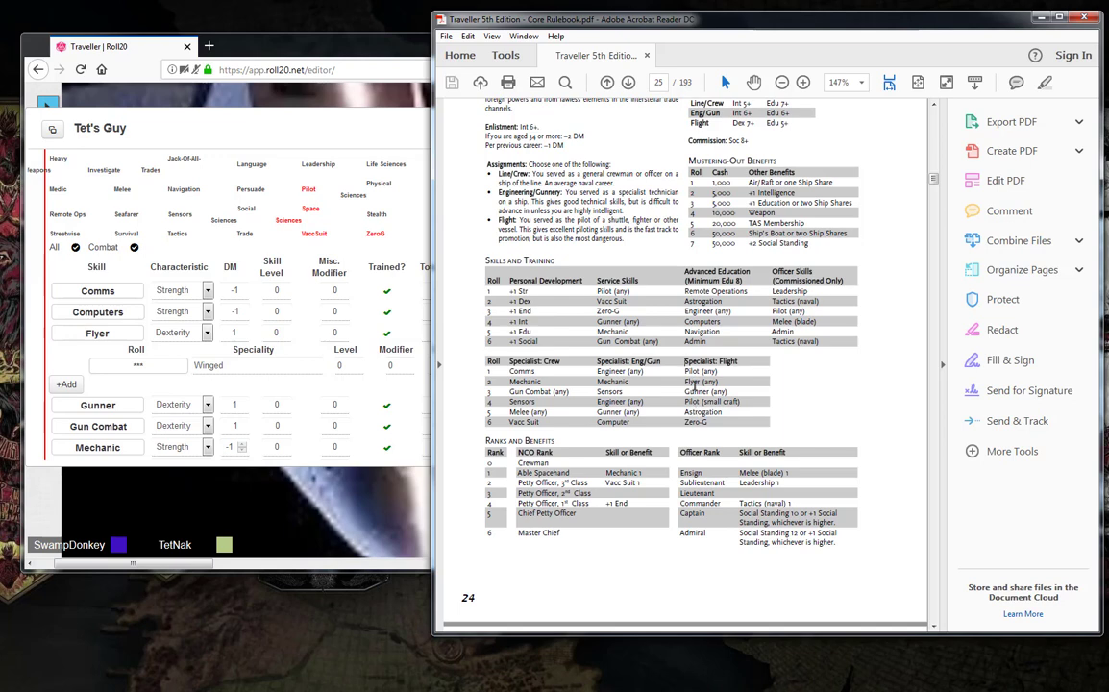
pyautogui.click(383, 56)
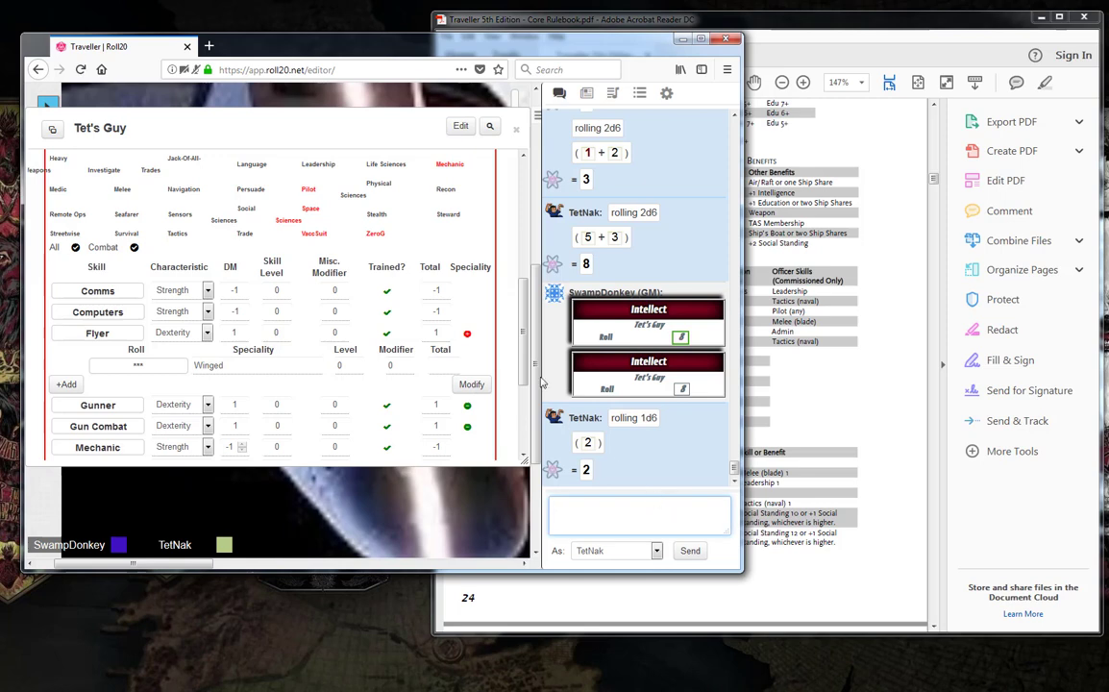
pyautogui.scroll(6, 299, 242)
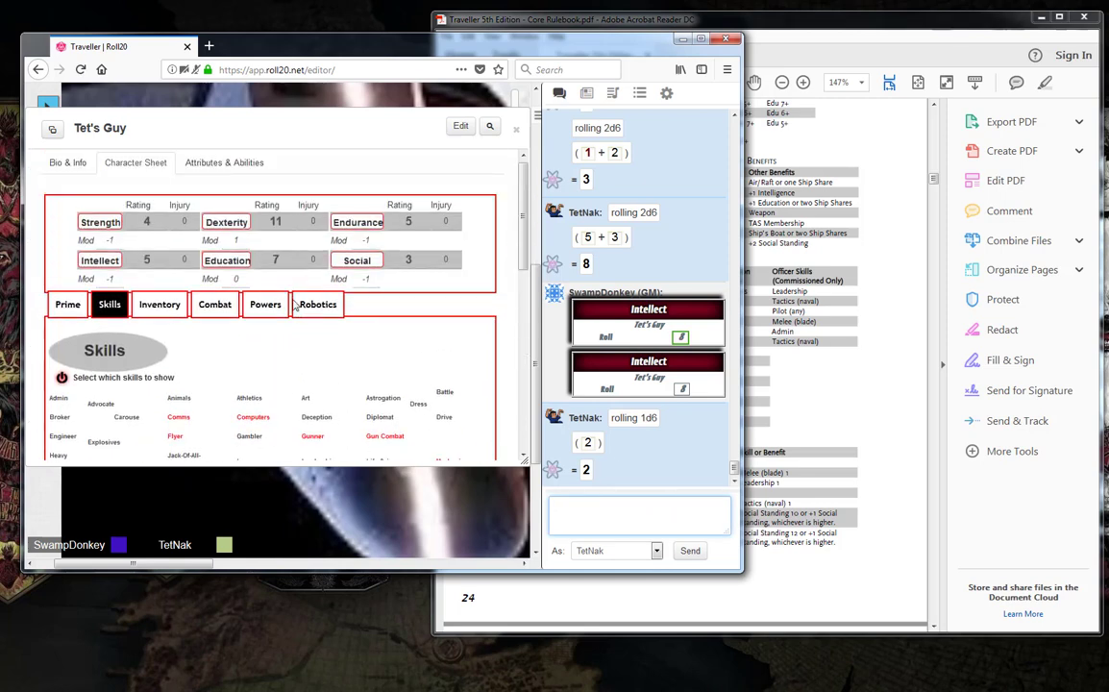
pyautogui.click(358, 264)
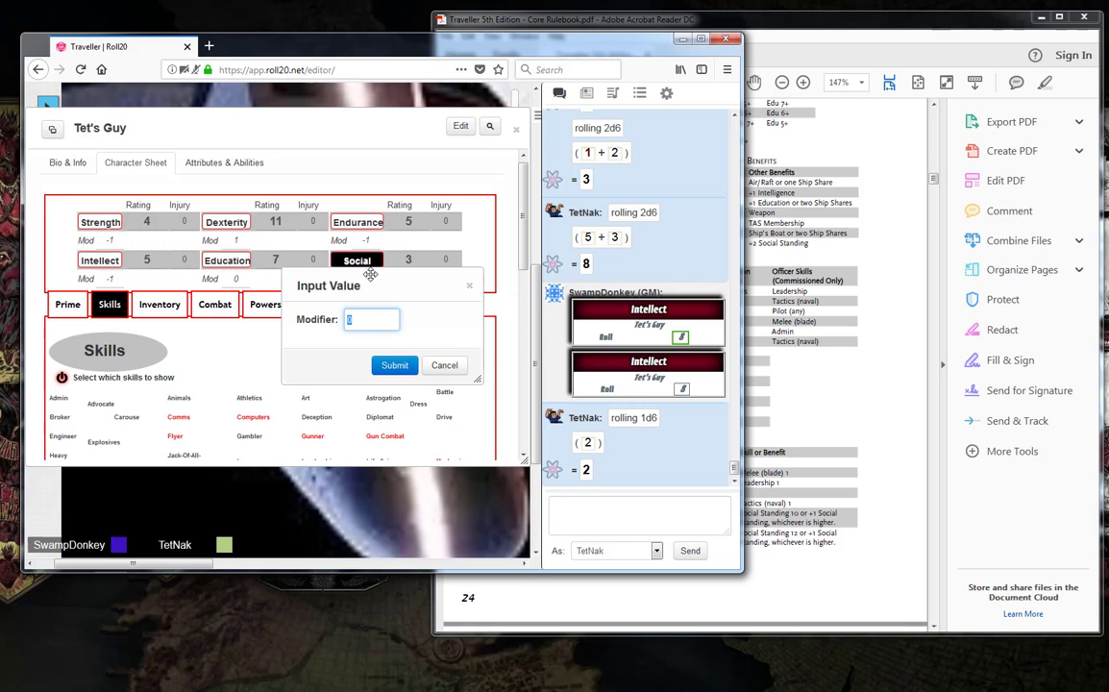
pyautogui.click(396, 366)
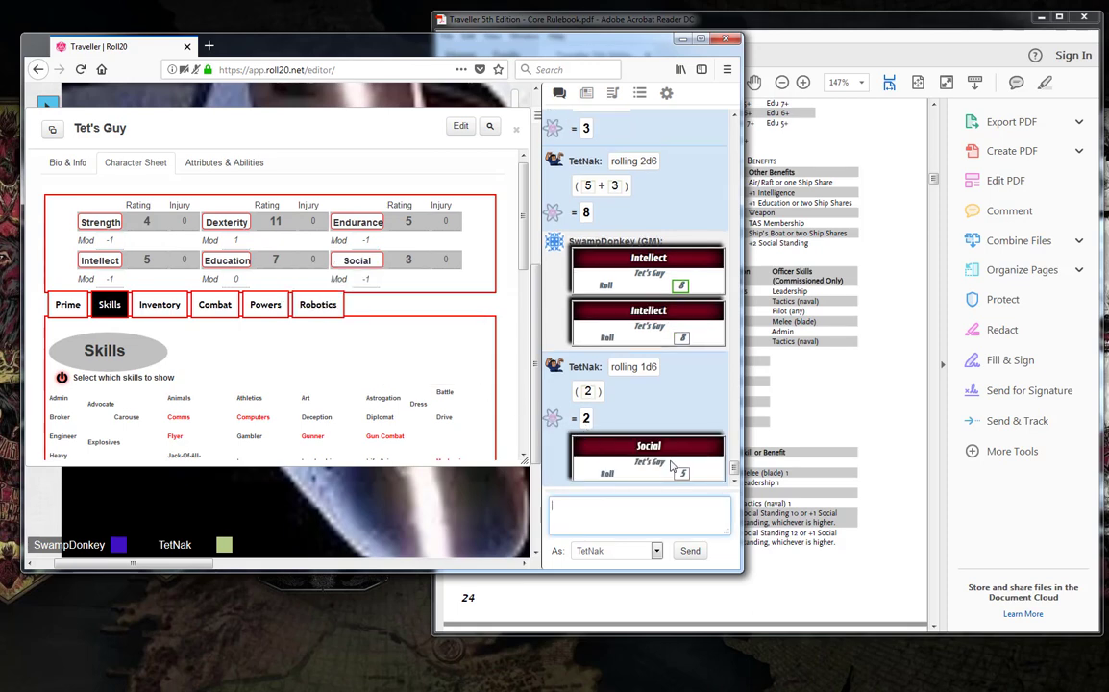
# Roll a Dexterity check from the character sheet with modifier 0
pyautogui.moveTo(682, 474)
pyautogui.click(226, 223)
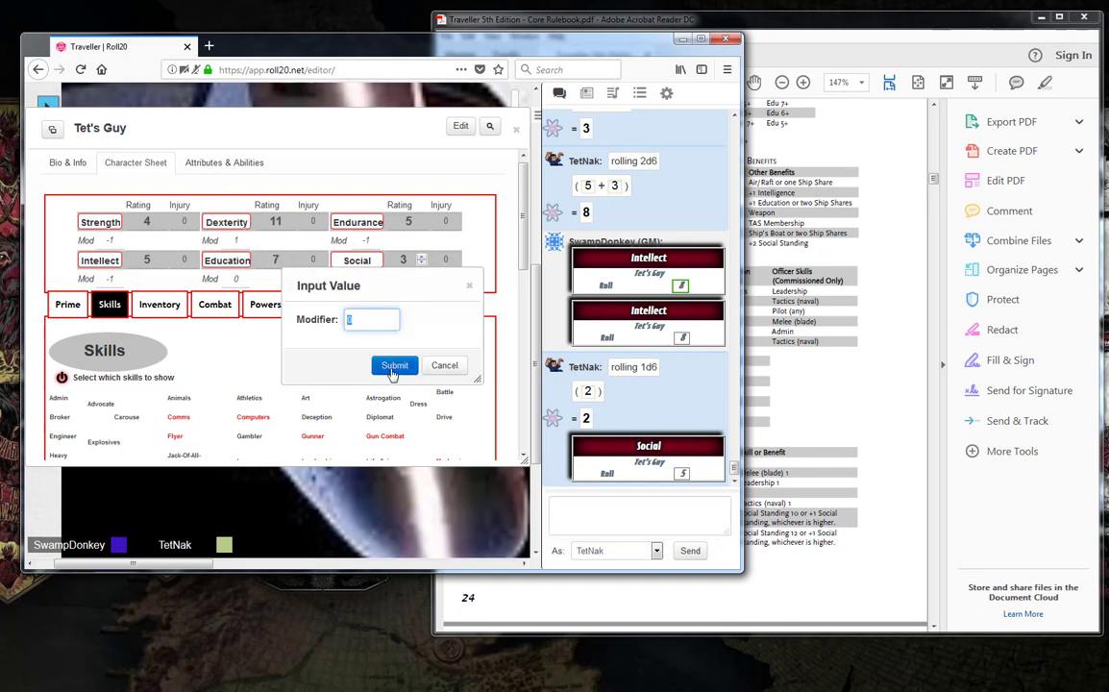
pyautogui.click(392, 366)
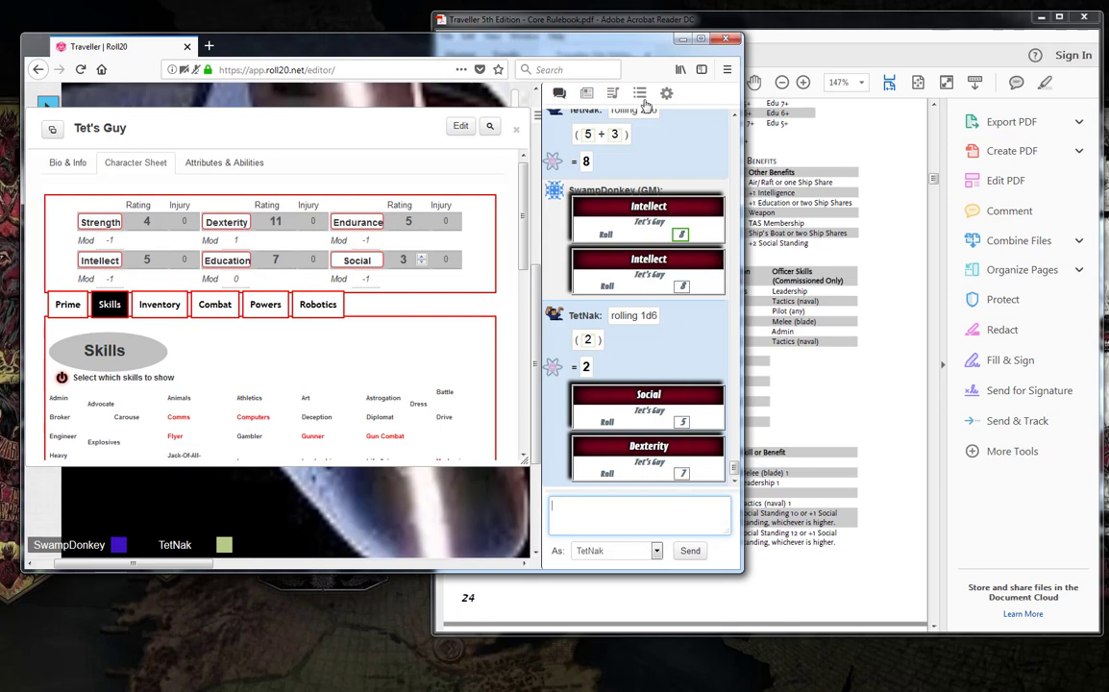
# Find the Navy events table in the rulebook PDF and roll 2d6 for it in the Roll20 chat
pyautogui.click(599, 28)
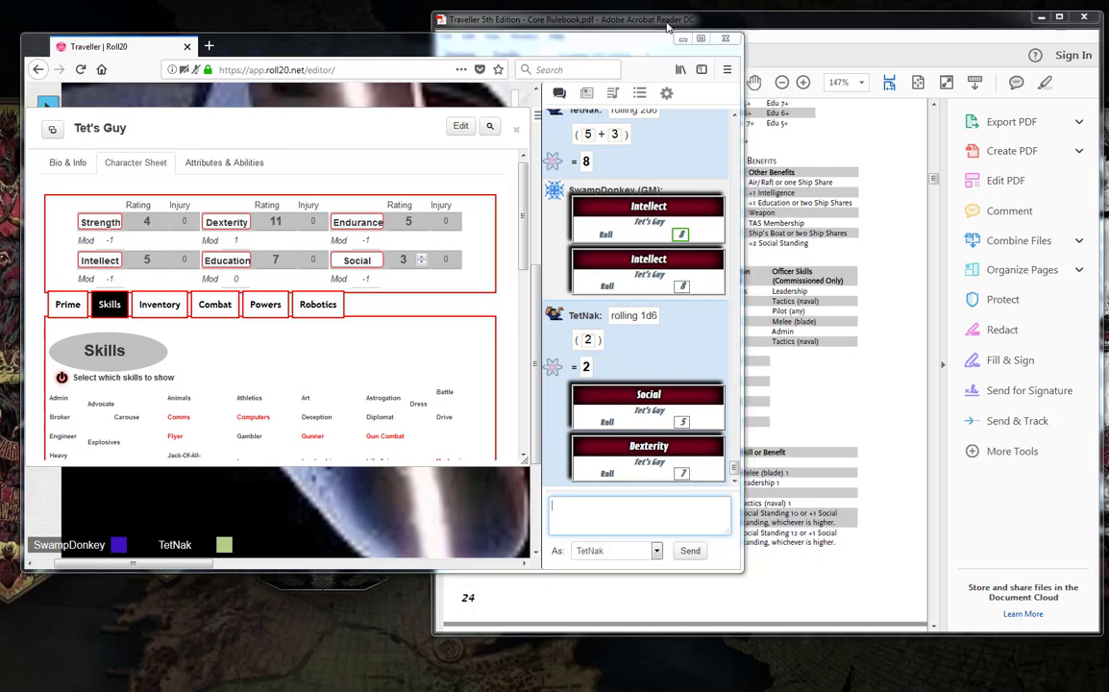
pyautogui.scroll(-10, 704, 299)
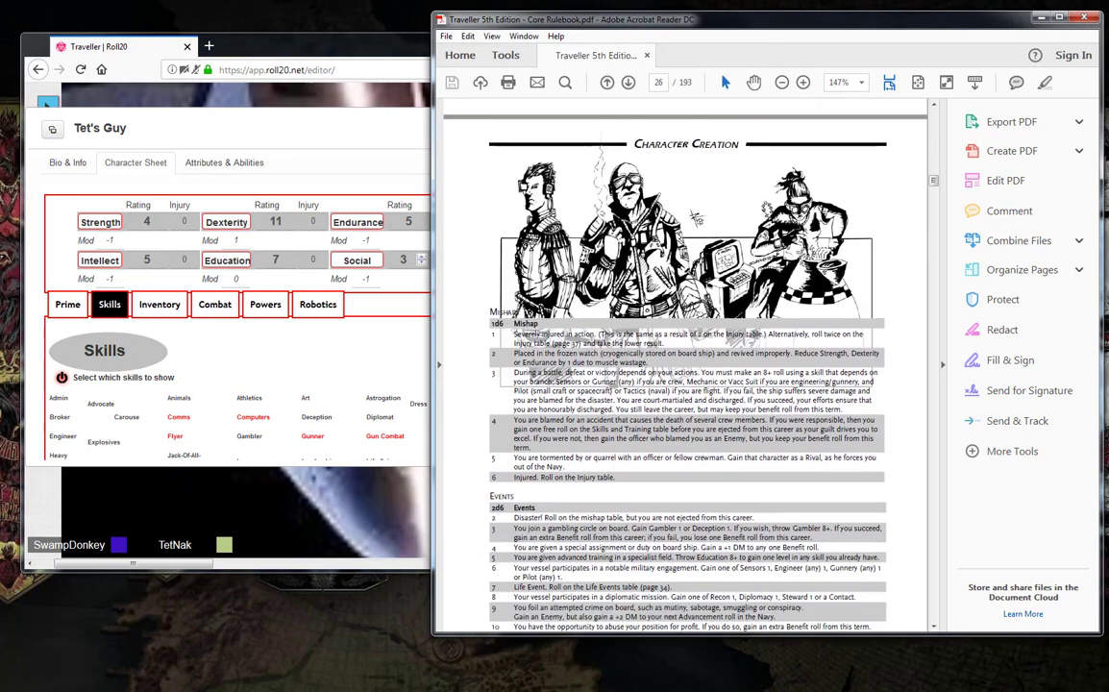
pyautogui.scroll(-3, 588, 292)
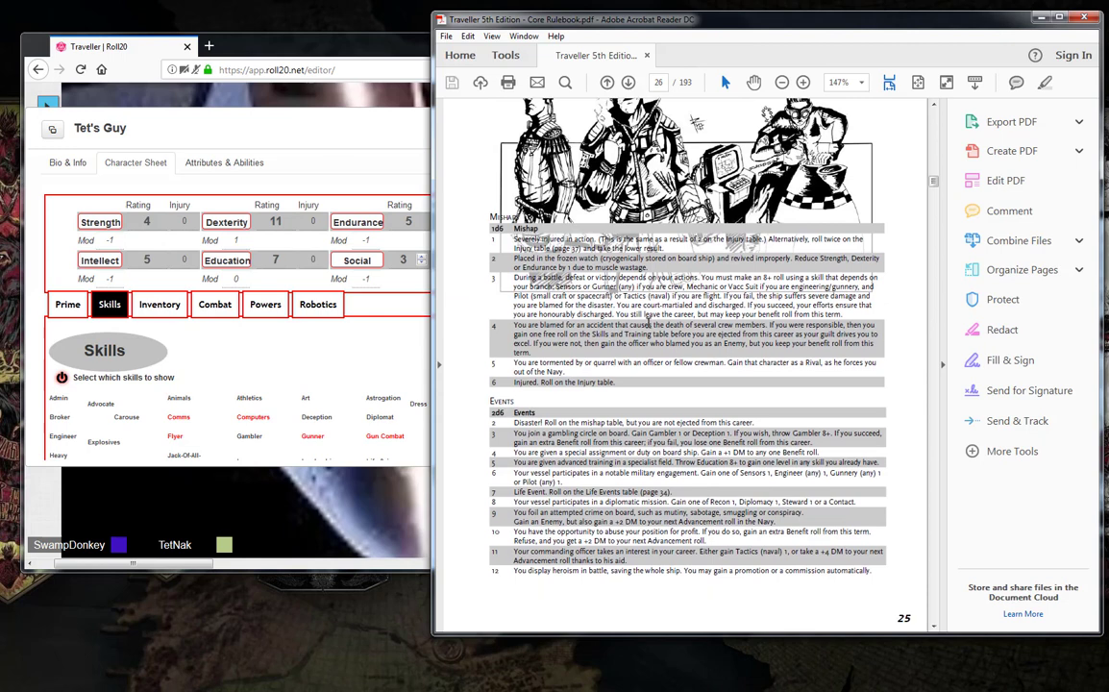
pyautogui.scroll(-3, 651, 326)
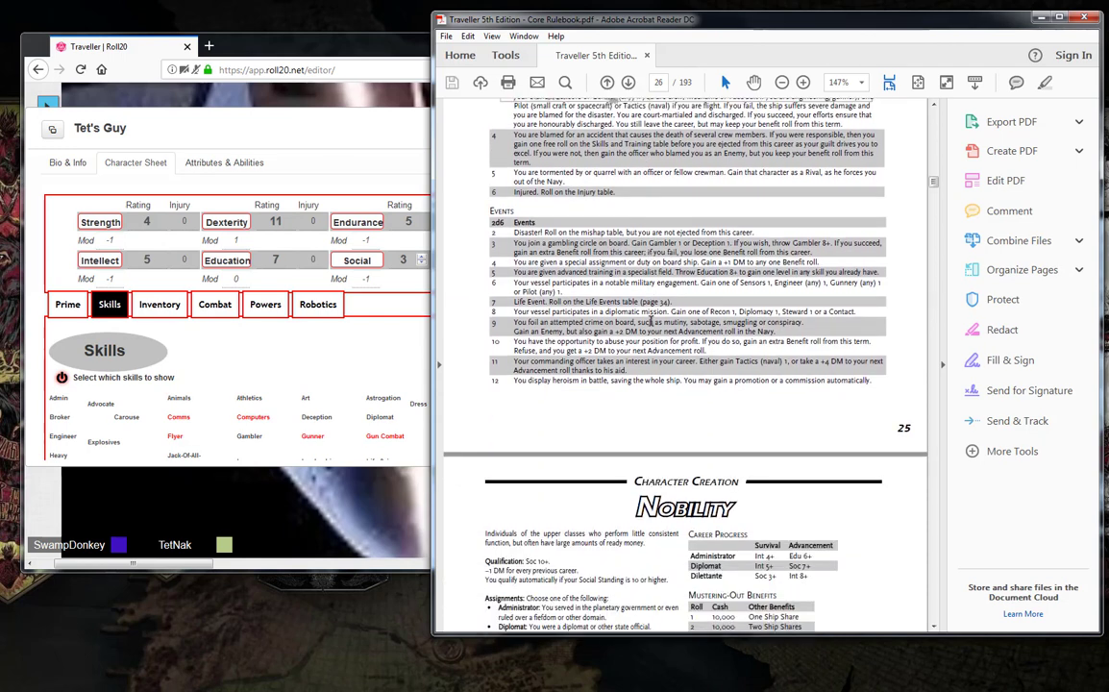
pyautogui.scroll(3, 651, 321)
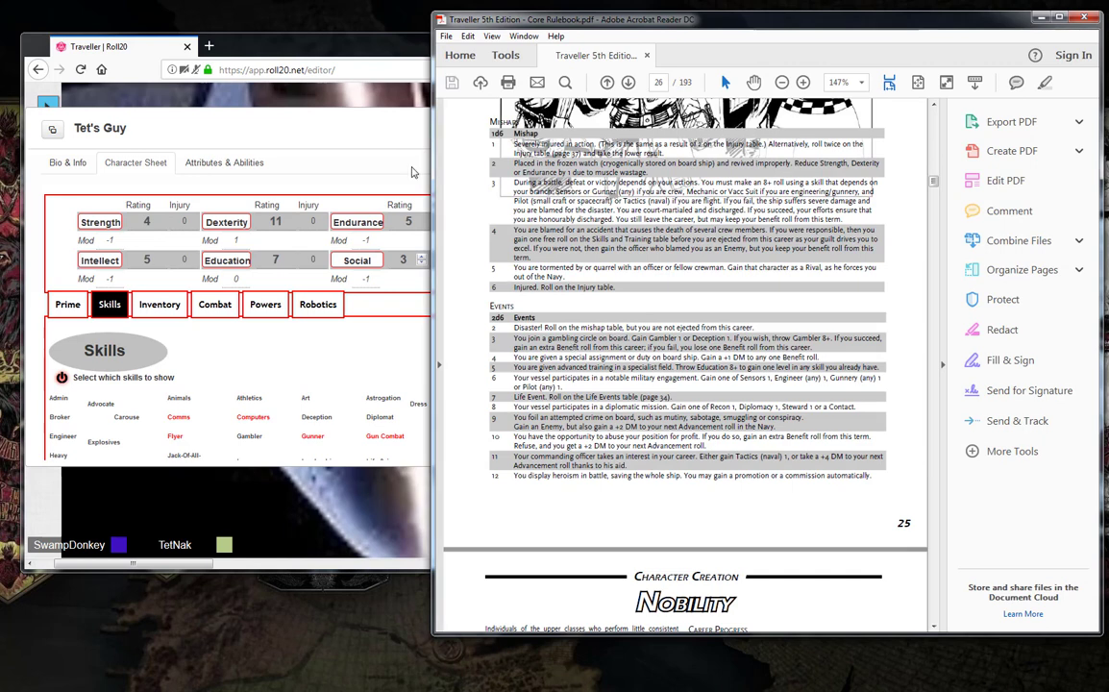
pyautogui.click(383, 127)
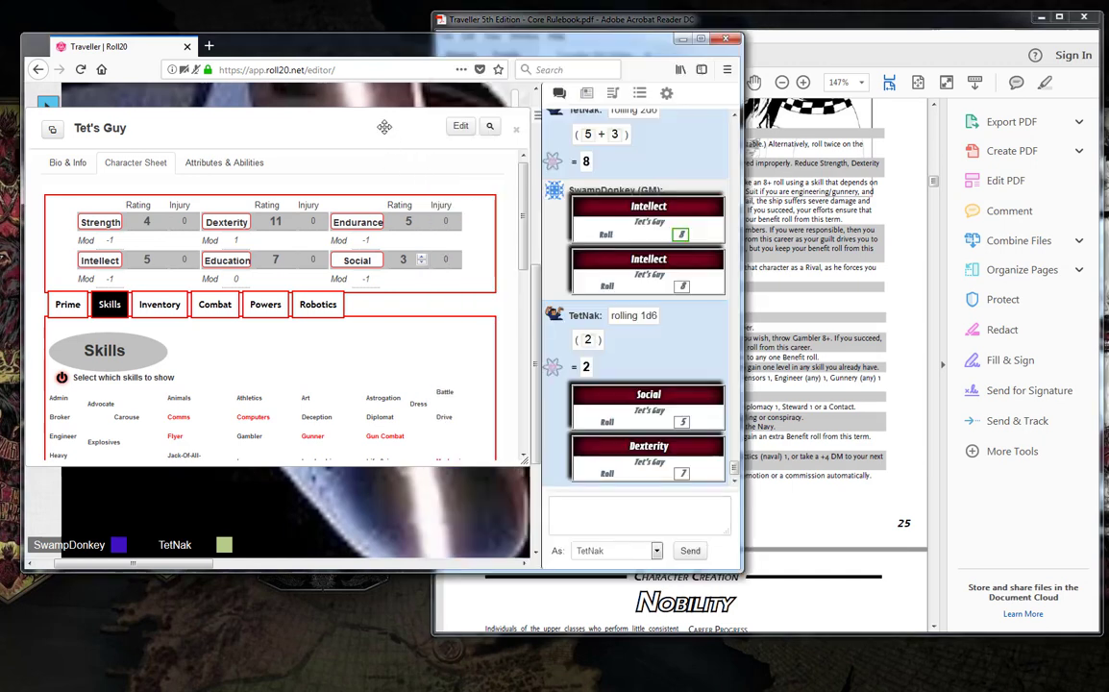
pyautogui.click(652, 507)
pyautogui.write('/roll 2d6')
pyautogui.press('Return')
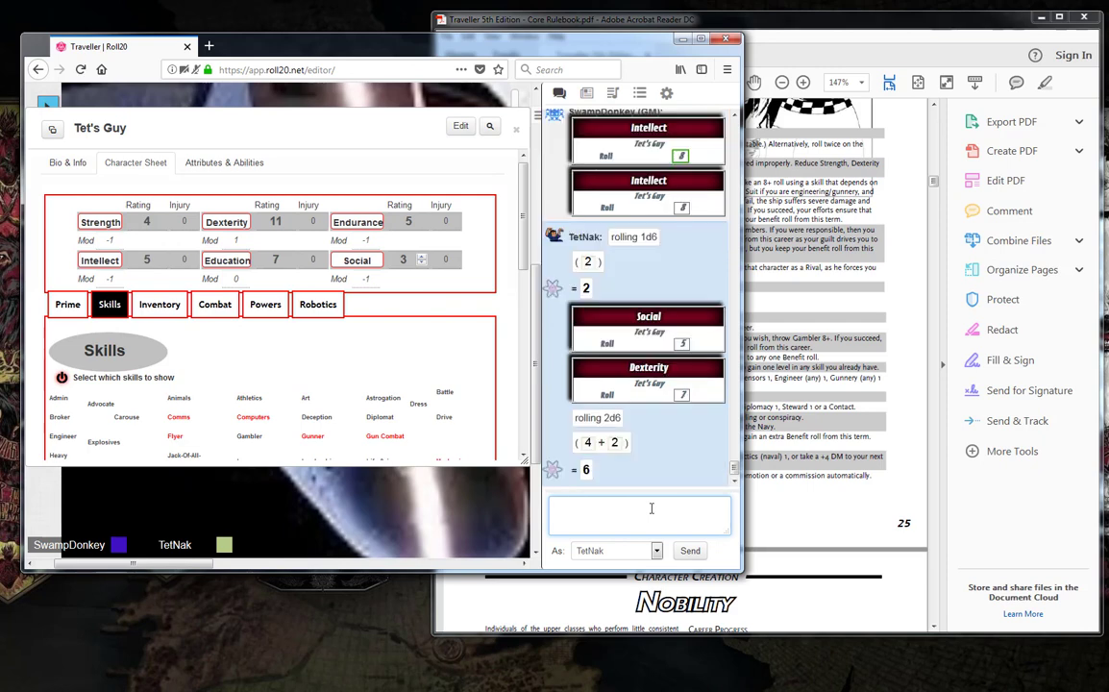
# Check the Navy events table in the rulebook PDF and set Pilot's Small Craft speciality to level 1 on the Roll20 sheet
pyautogui.click(806, 330)
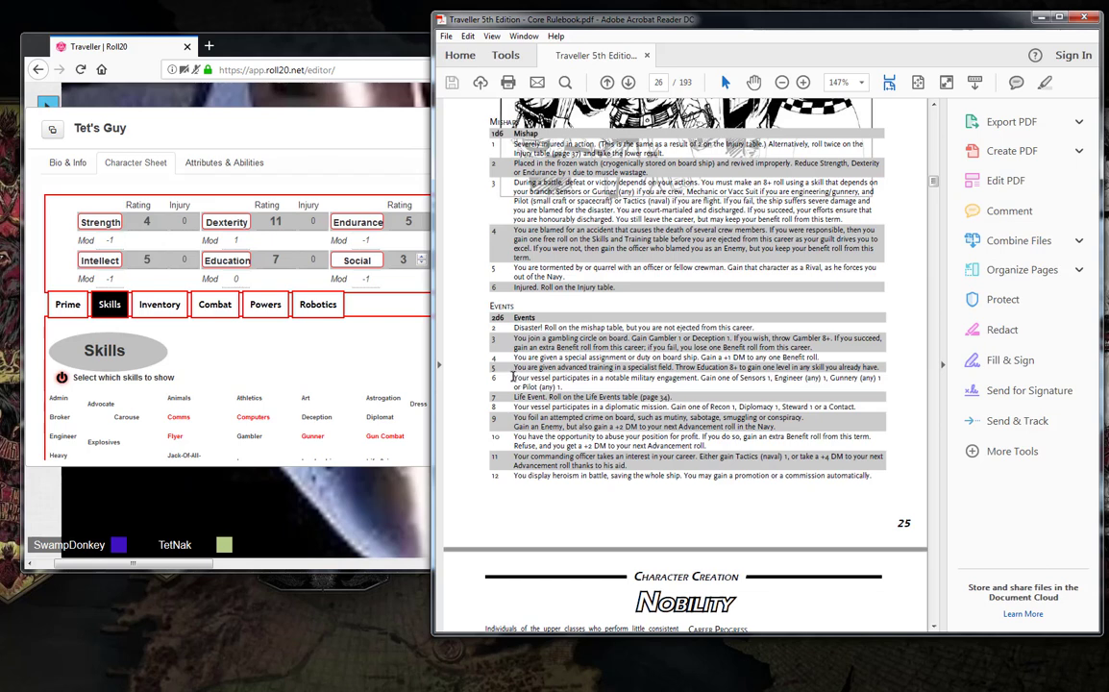
pyautogui.click(377, 357)
pyautogui.scroll(-3, 377, 358)
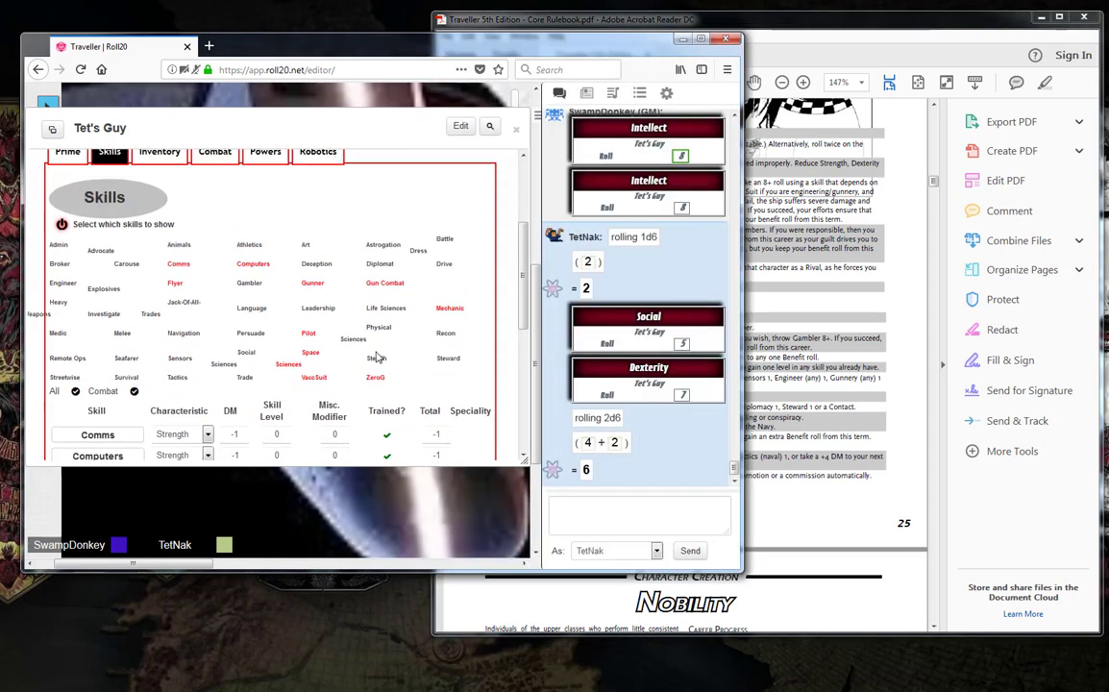
pyautogui.scroll(2, 377, 357)
pyautogui.click(793, 443)
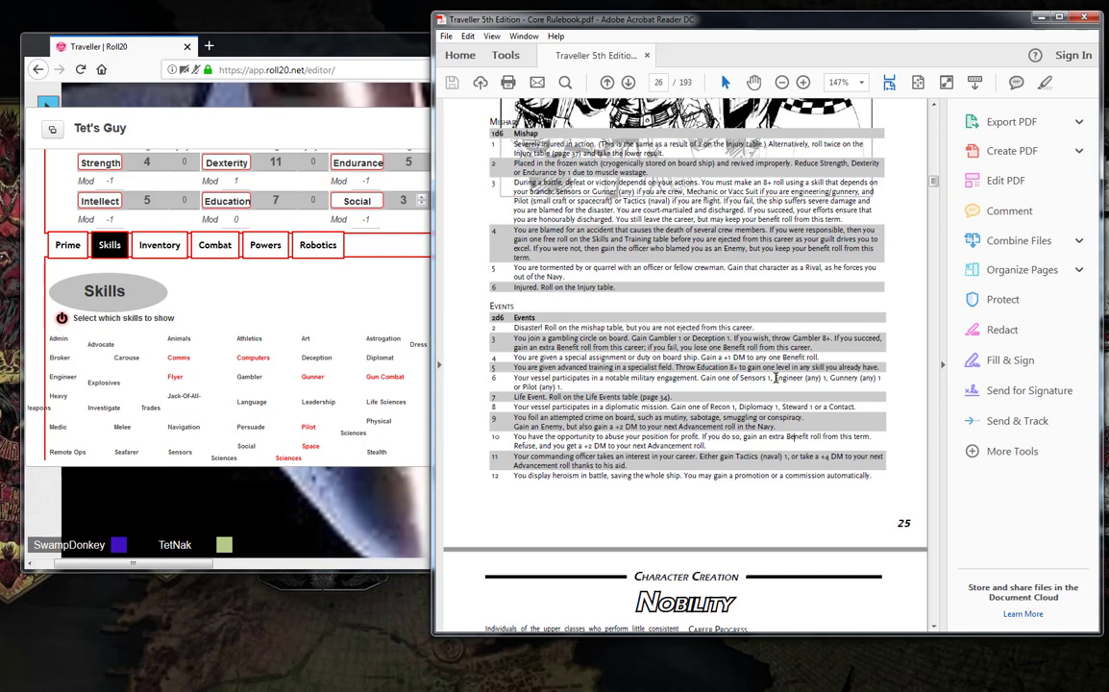
pyautogui.click(364, 321)
pyautogui.scroll(-3, 365, 318)
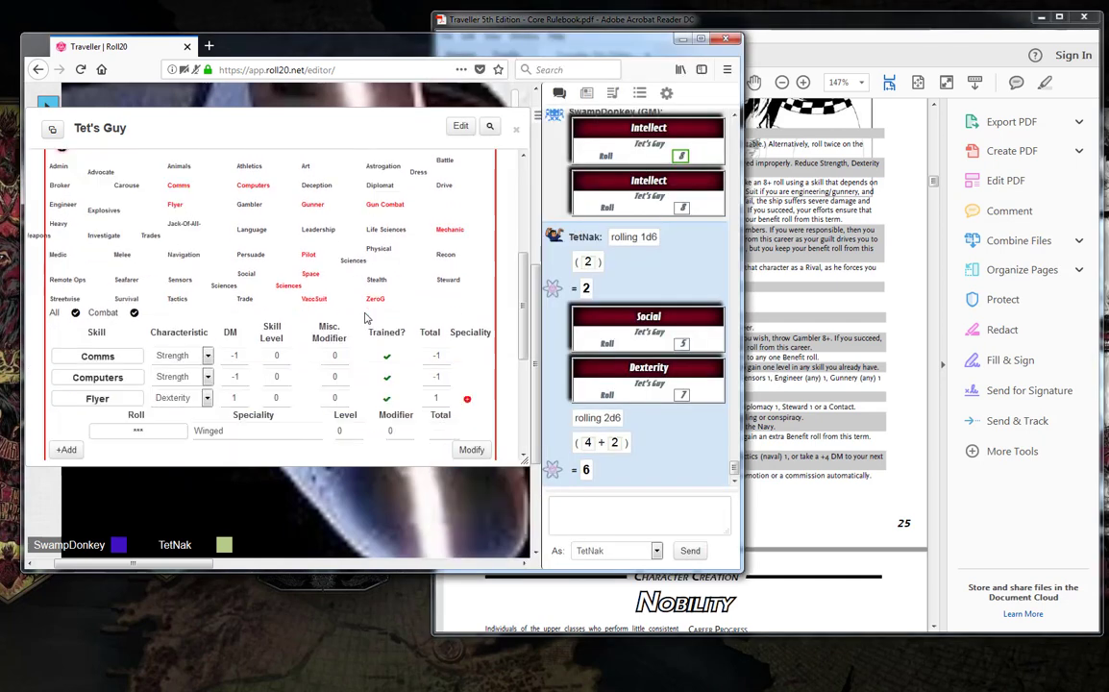
pyautogui.scroll(-4, 365, 322)
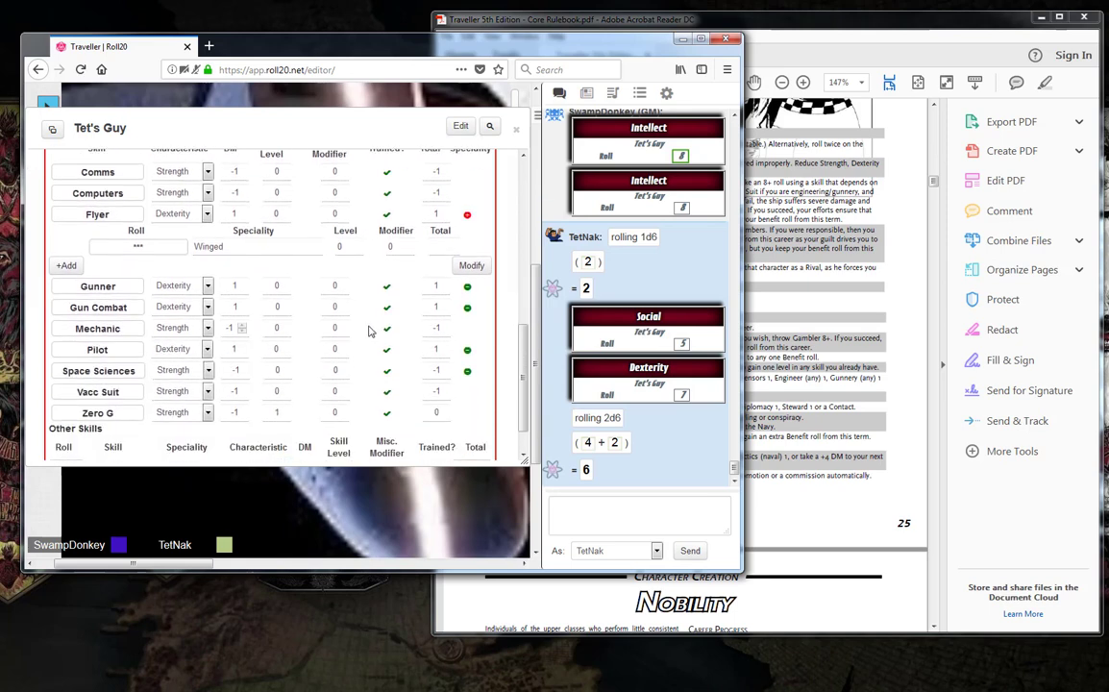
pyautogui.scroll(-1, 368, 330)
pyautogui.scroll(1, 368, 331)
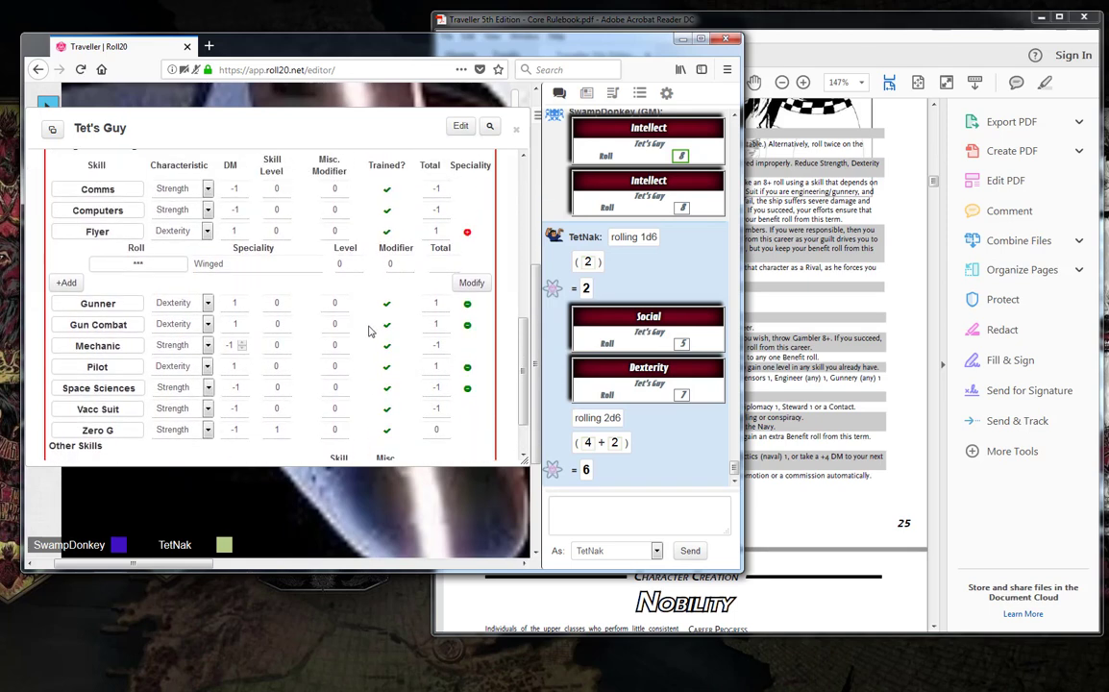
pyautogui.scroll(2, 368, 331)
pyautogui.scroll(-3, 368, 331)
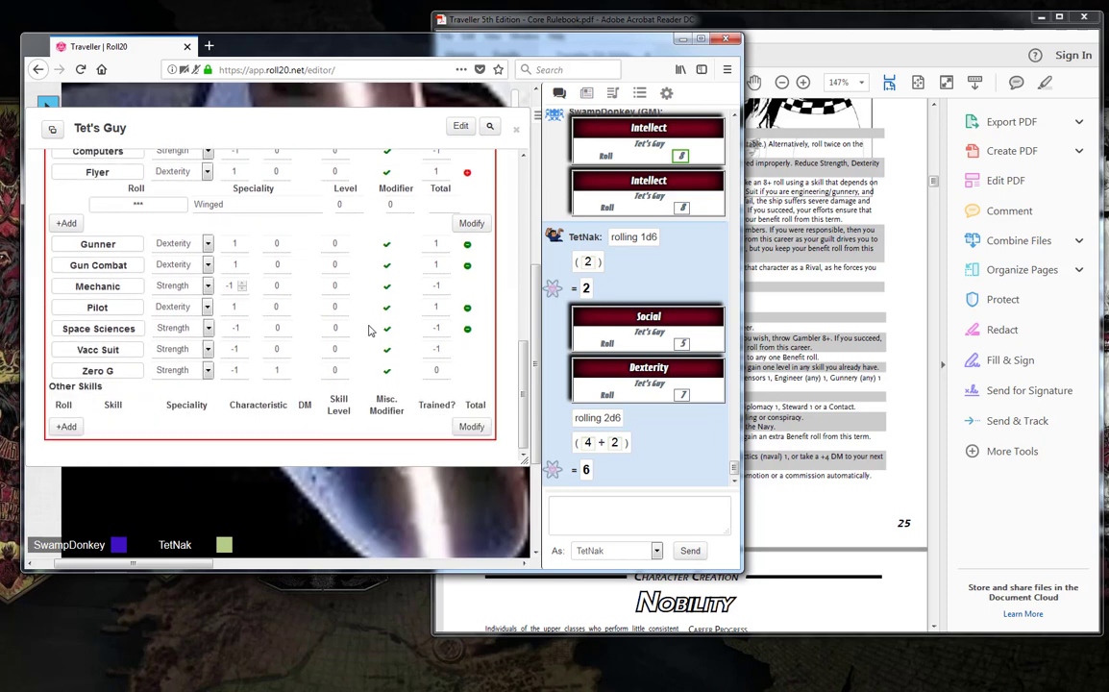
pyautogui.click(467, 310)
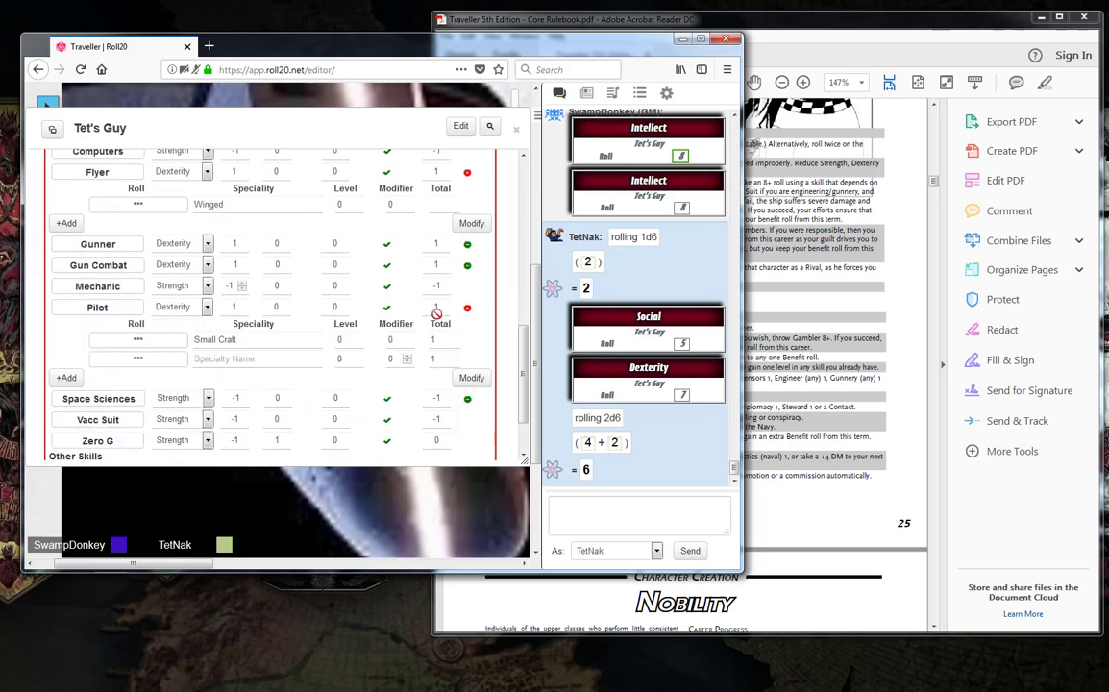
pyautogui.click(355, 337)
# Review the Navy career pages in the rulebook PDF, covering events, Skills and Training including Advanced Education, and Ranks and Benefits
pyautogui.click(725, 38)
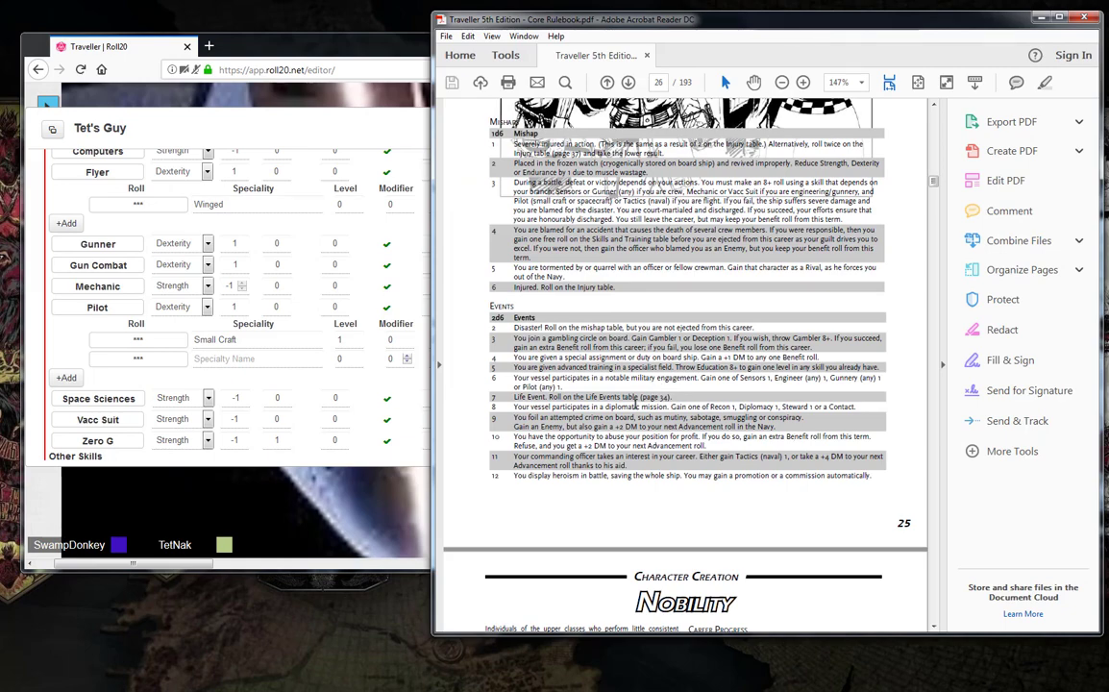
pyautogui.scroll(4, 636, 401)
pyautogui.scroll(10, 634, 407)
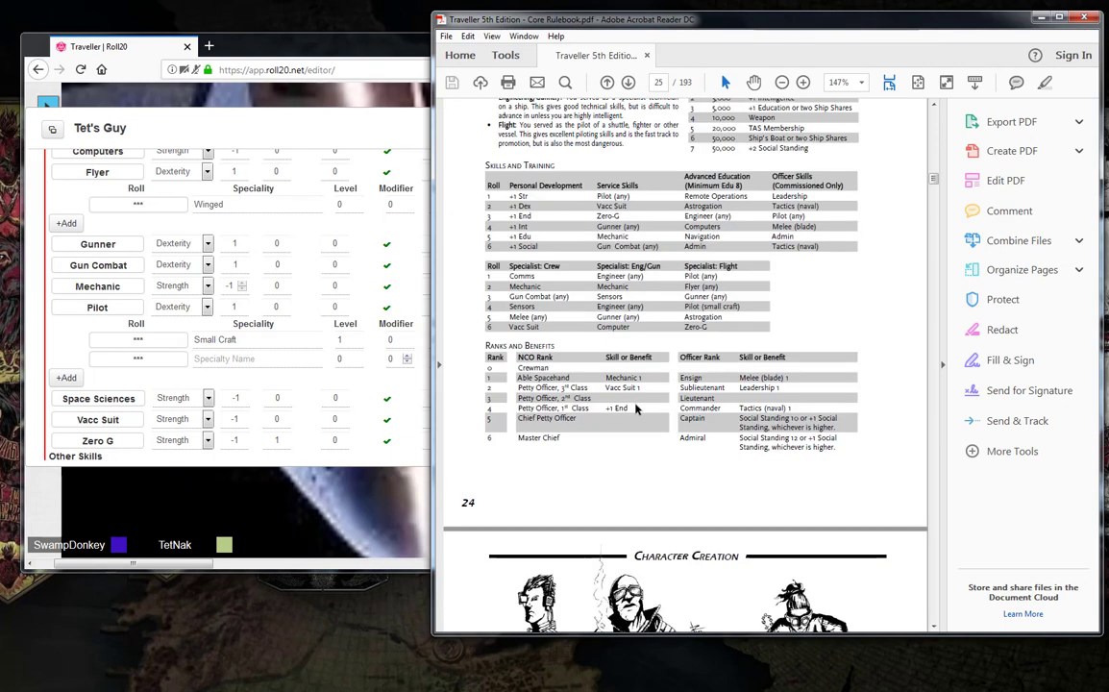
pyautogui.scroll(-9, 634, 407)
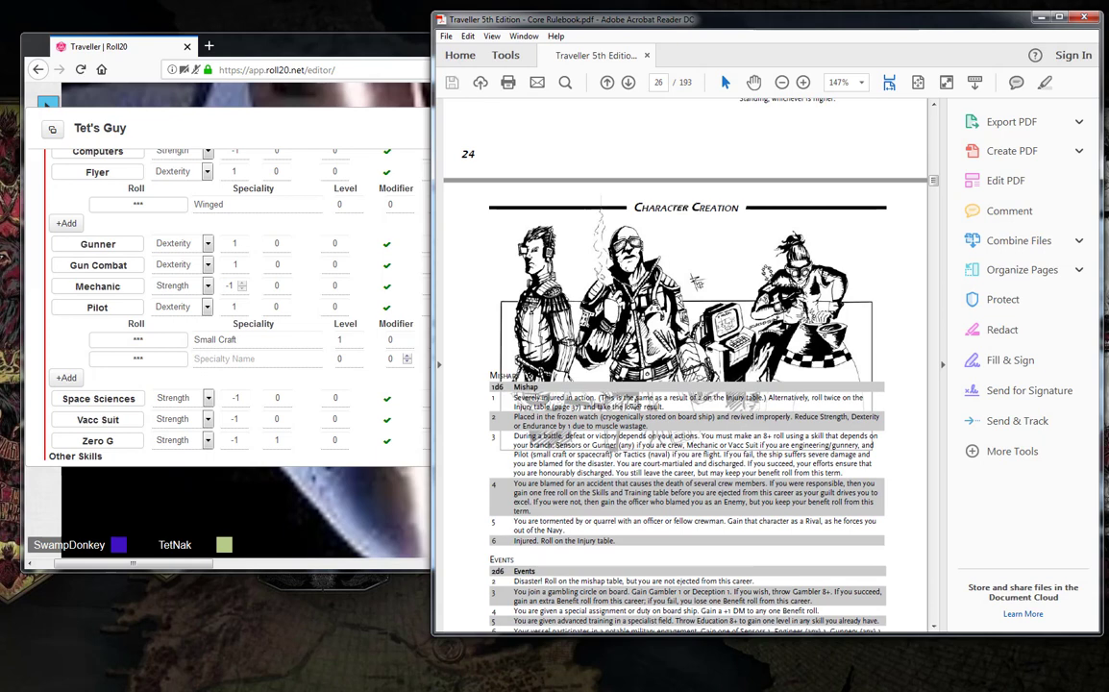
pyautogui.scroll(-5, 634, 402)
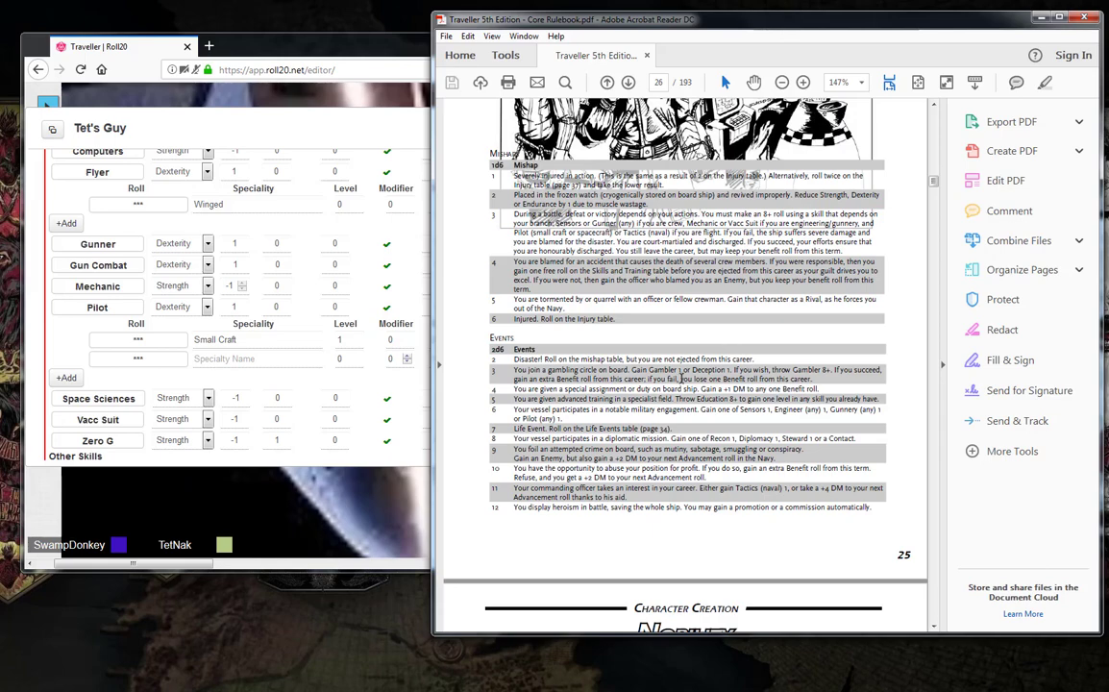
pyautogui.scroll(2, 681, 379)
pyautogui.scroll(10, 681, 379)
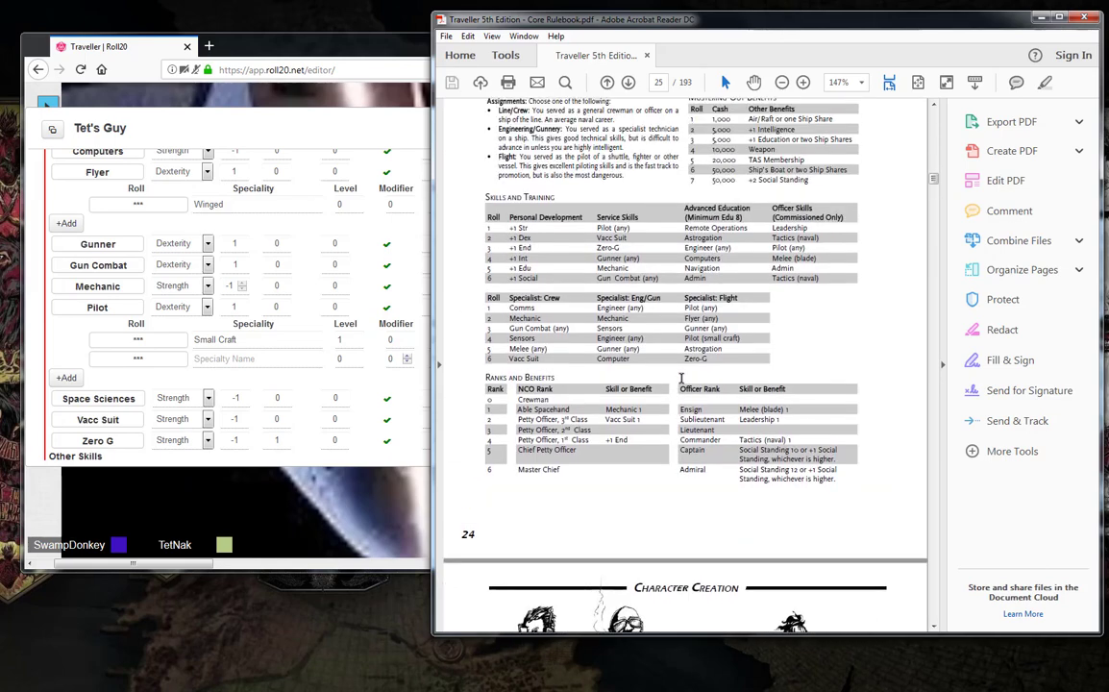
pyautogui.scroll(1, 681, 379)
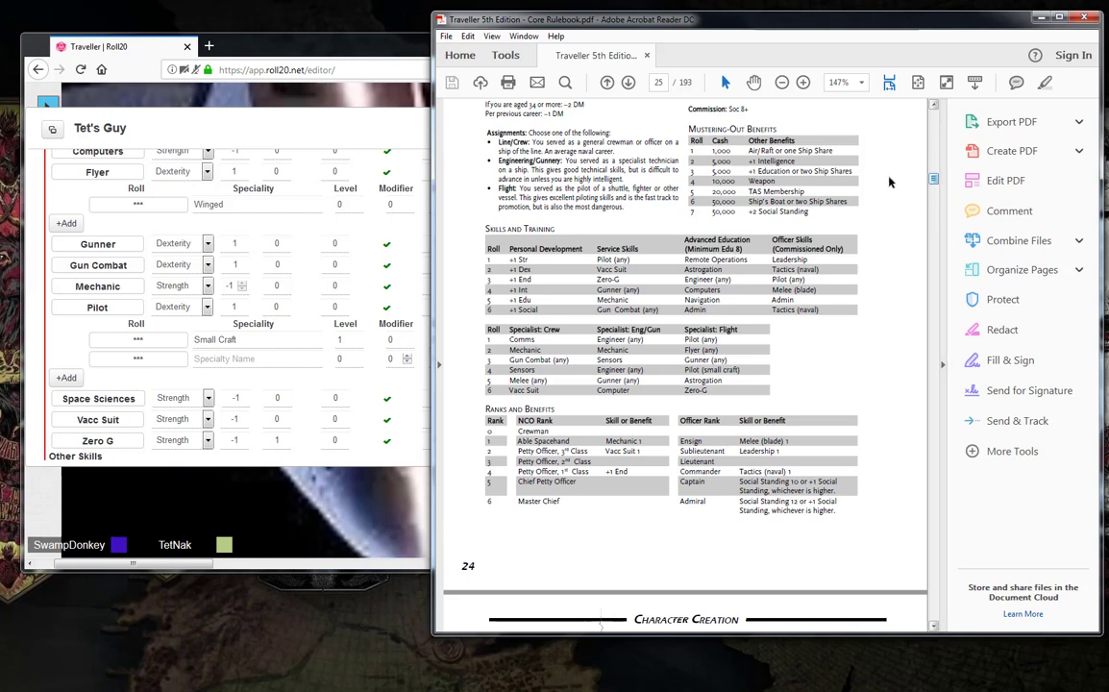
pyautogui.scroll(-5, 694, 246)
pyautogui.scroll(3, 693, 246)
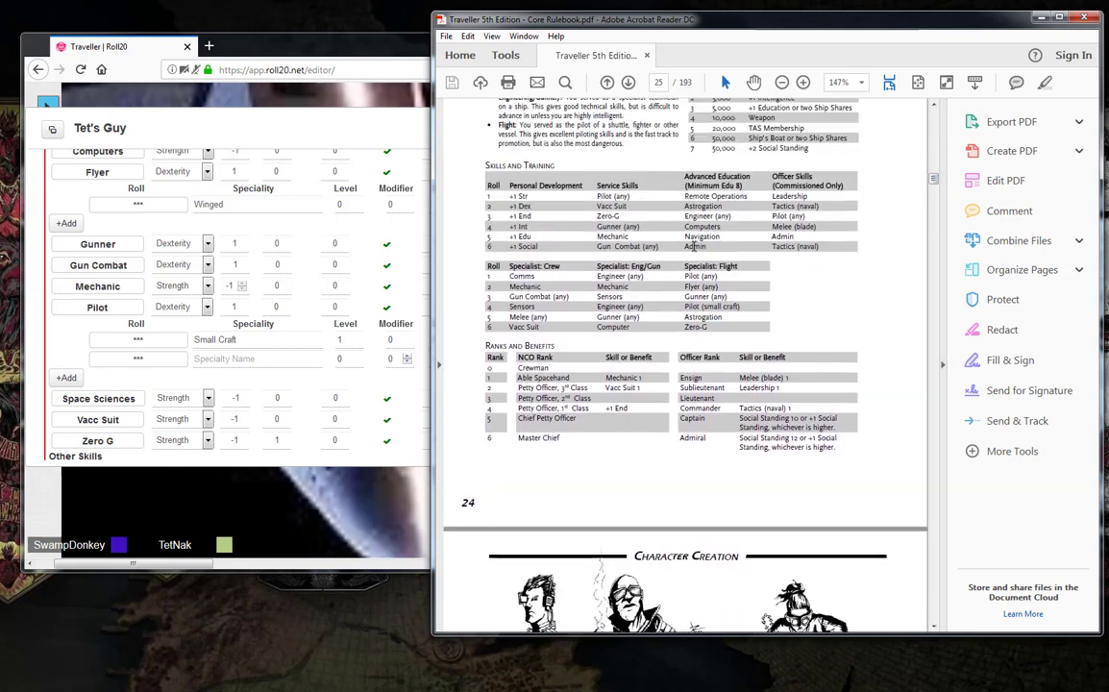
pyautogui.scroll(2, 694, 246)
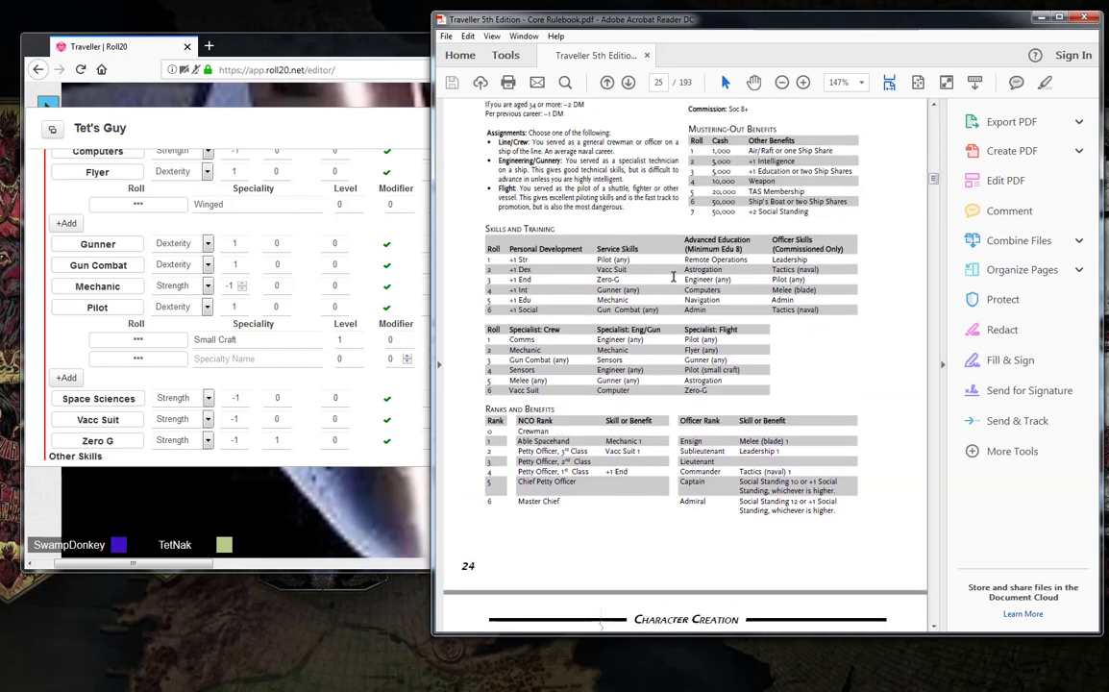
pyautogui.scroll(3, 614, 370)
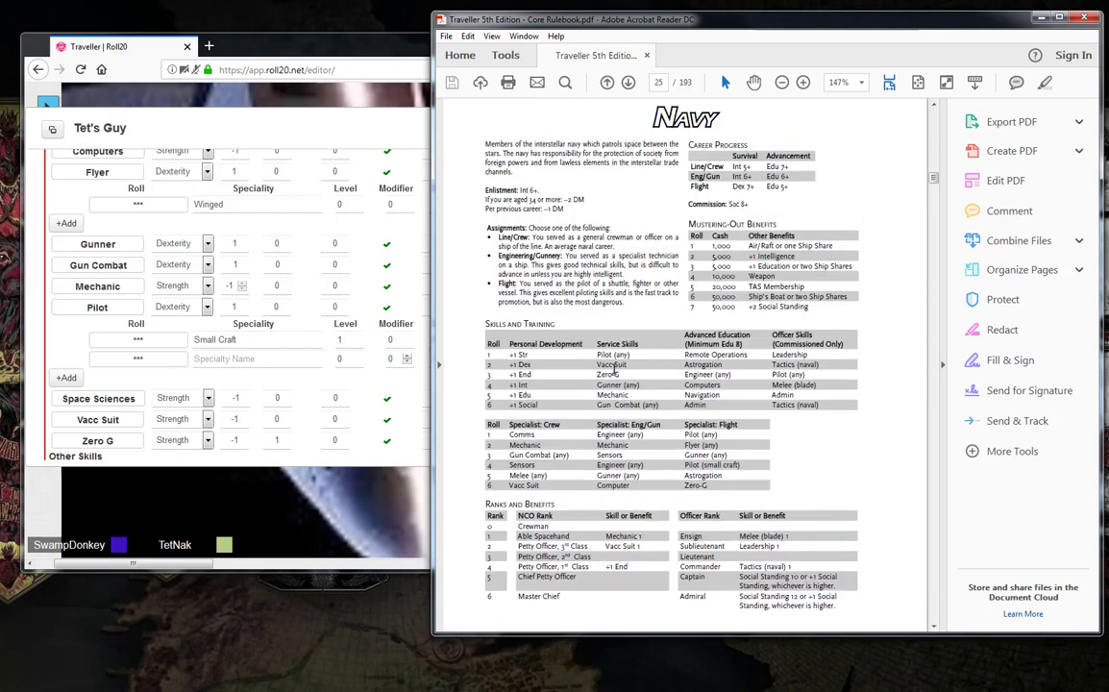
pyautogui.scroll(1, 614, 370)
pyautogui.scroll(-1, 615, 371)
pyautogui.scroll(-3, 615, 367)
pyautogui.scroll(3, 614, 367)
pyautogui.scroll(-1, 615, 367)
pyautogui.scroll(1, 615, 368)
pyautogui.moveTo(684, 333); pyautogui.dragTo(750, 337)
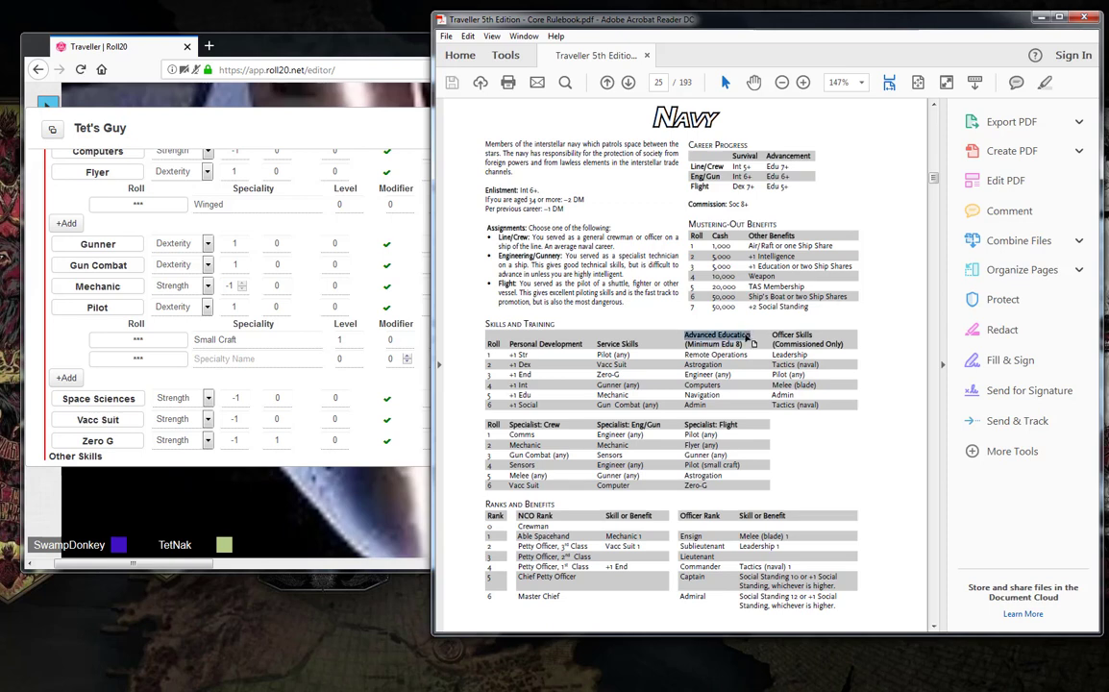
pyautogui.click(686, 339)
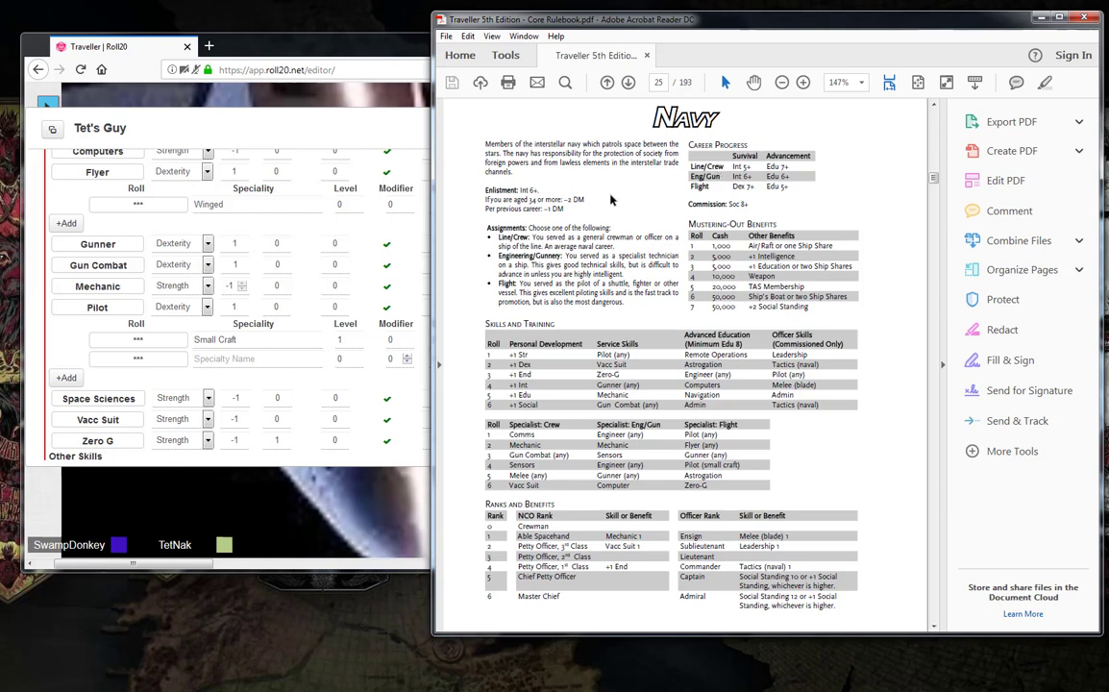
# Roll 2d6 in the Roll20 chat
pyautogui.click(343, 47)
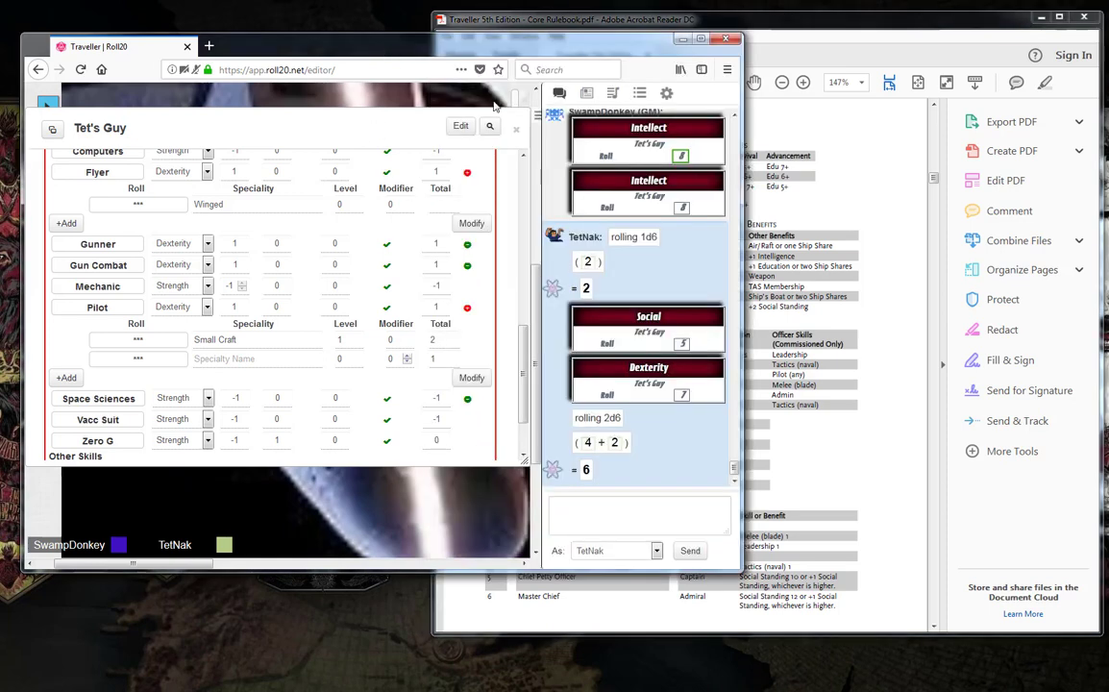
pyautogui.click(666, 518)
pyautogui.write('/roll 2d6')
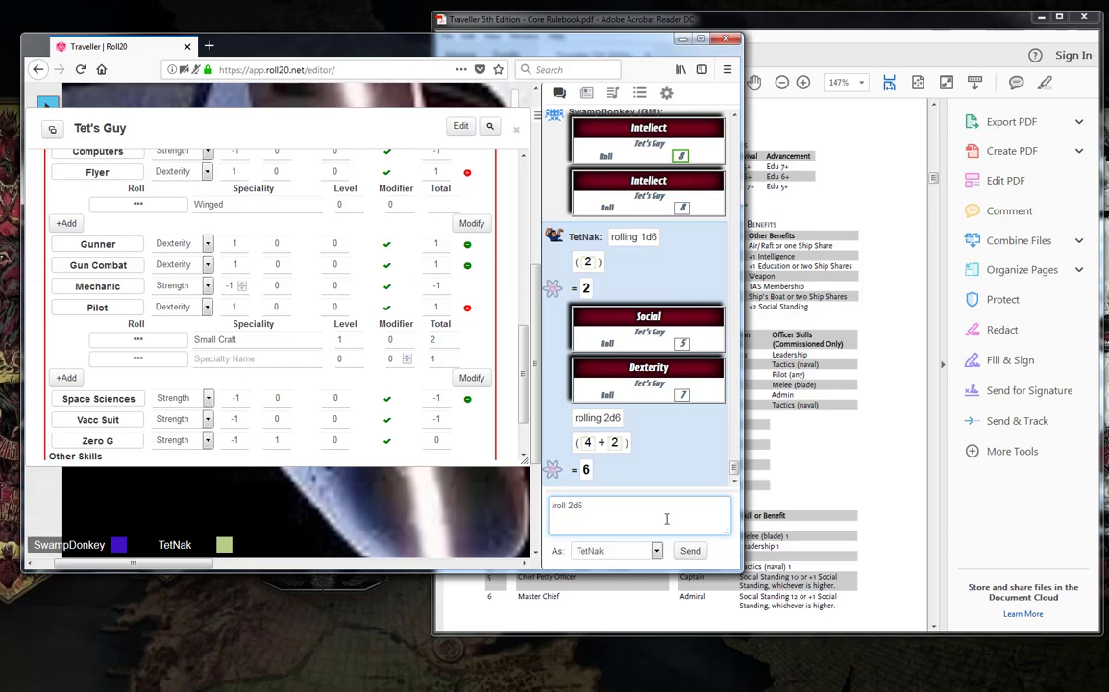
pyautogui.press('Return')
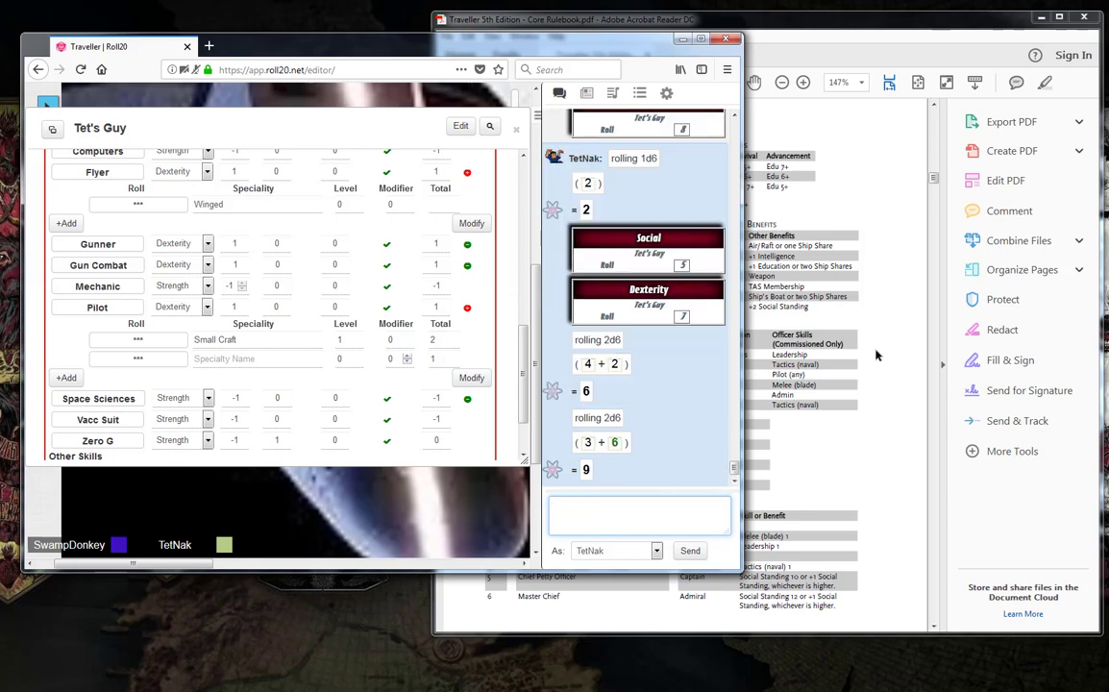
# Check the Navy Ranks and Benefits table in the rulebook PDF and set the Mechanic skill's misc. modifier to 1 in Roll20
pyautogui.click(893, 239)
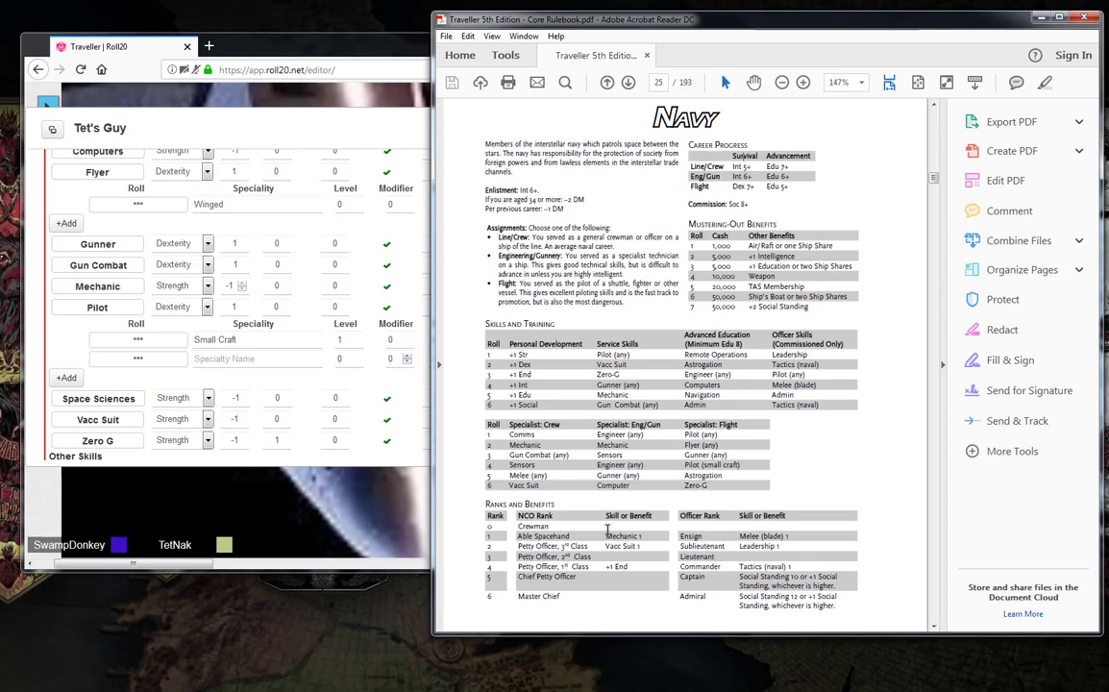
pyautogui.click(373, 118)
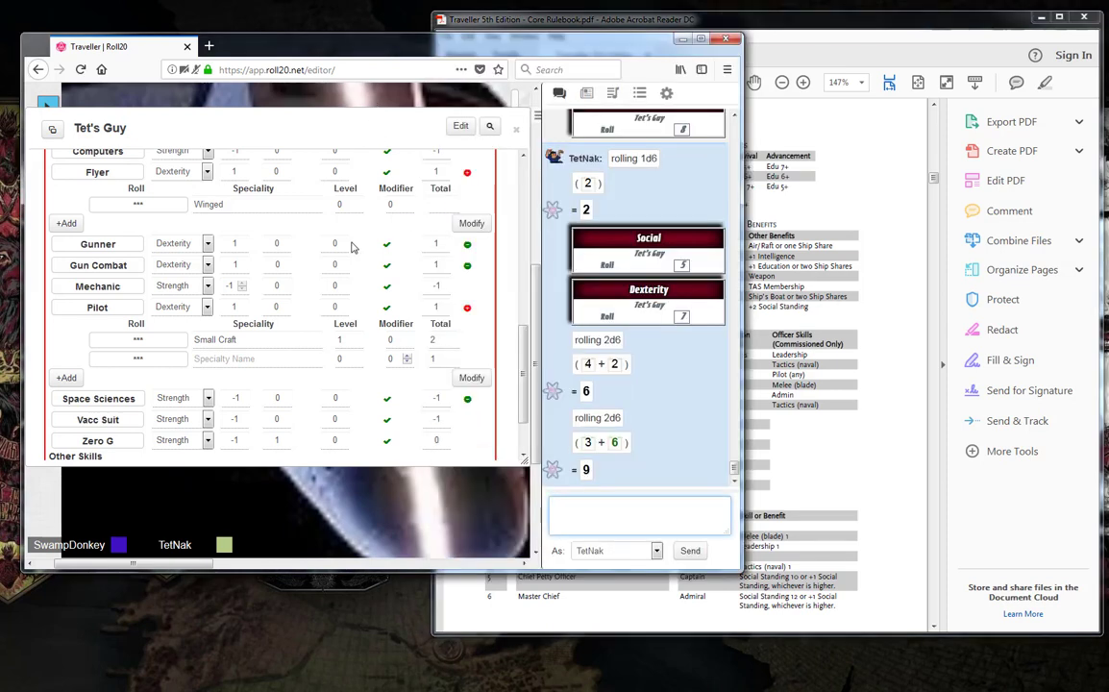
pyautogui.scroll(2, 326, 317)
pyautogui.scroll(-3, 327, 322)
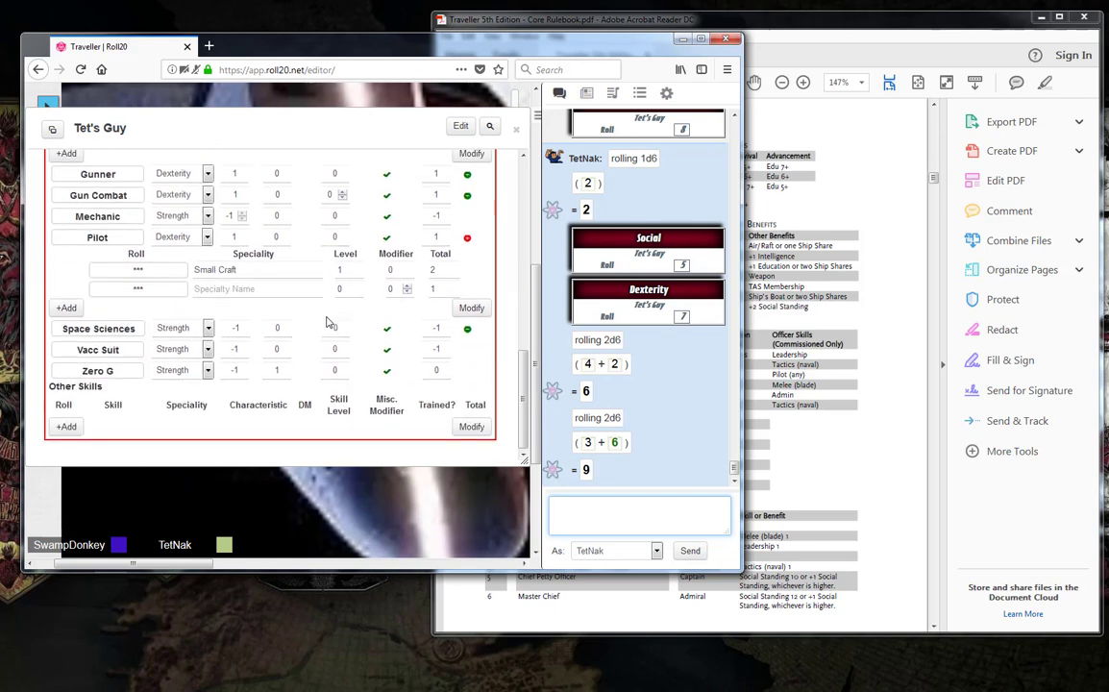
pyautogui.scroll(1, 326, 322)
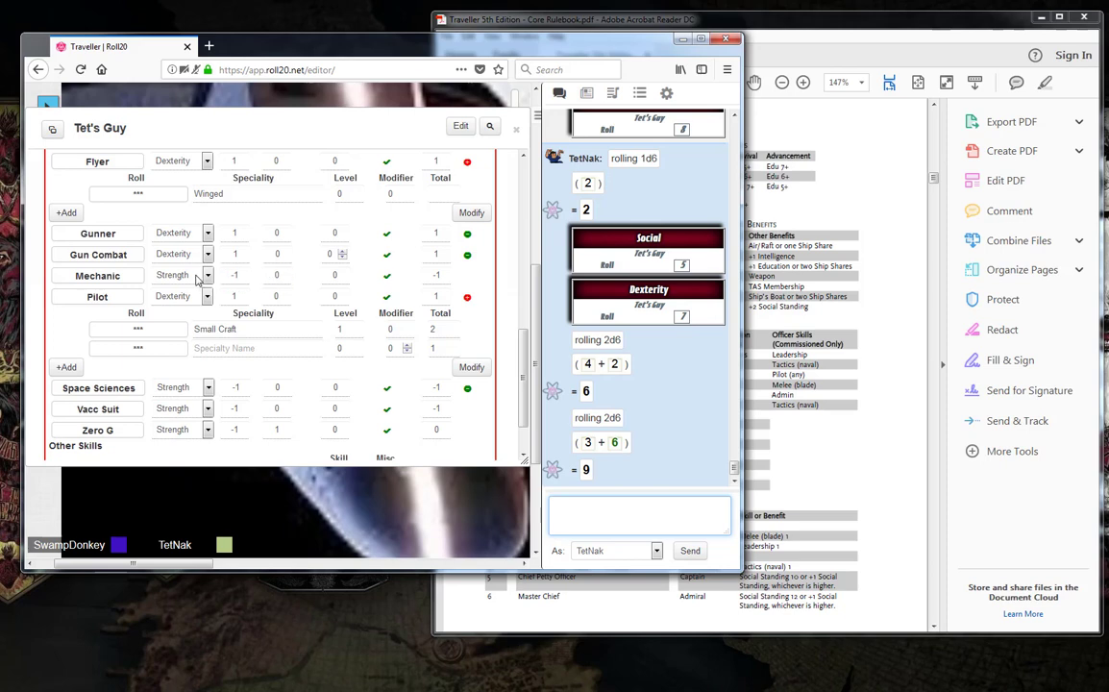
pyautogui.click(341, 272)
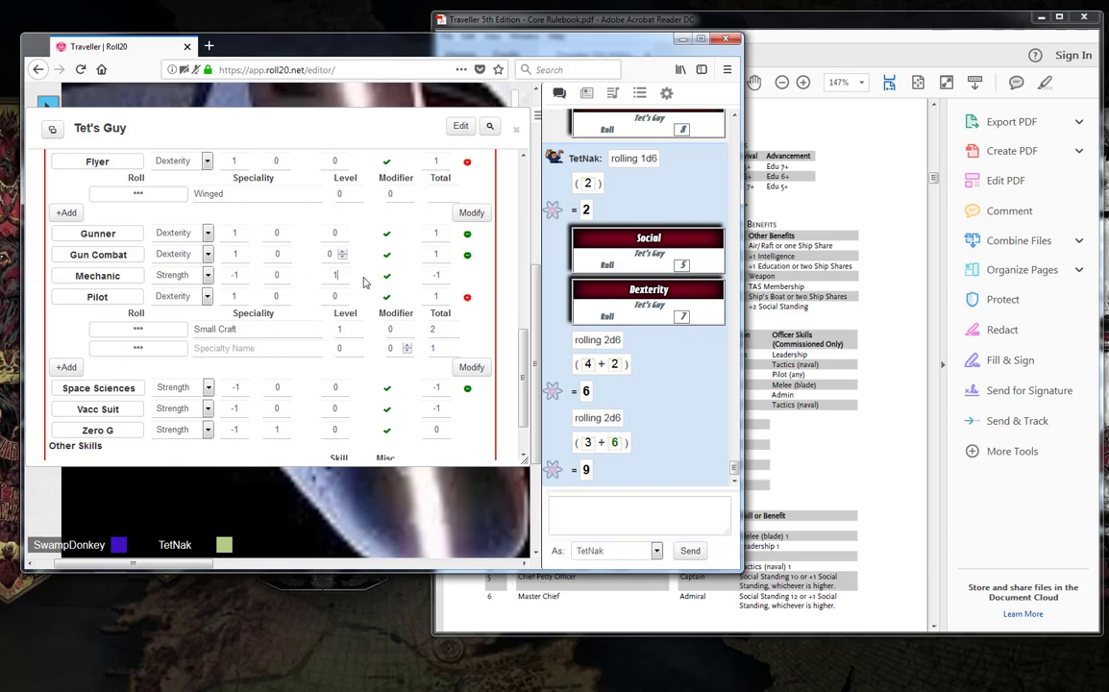
pyautogui.click(205, 276)
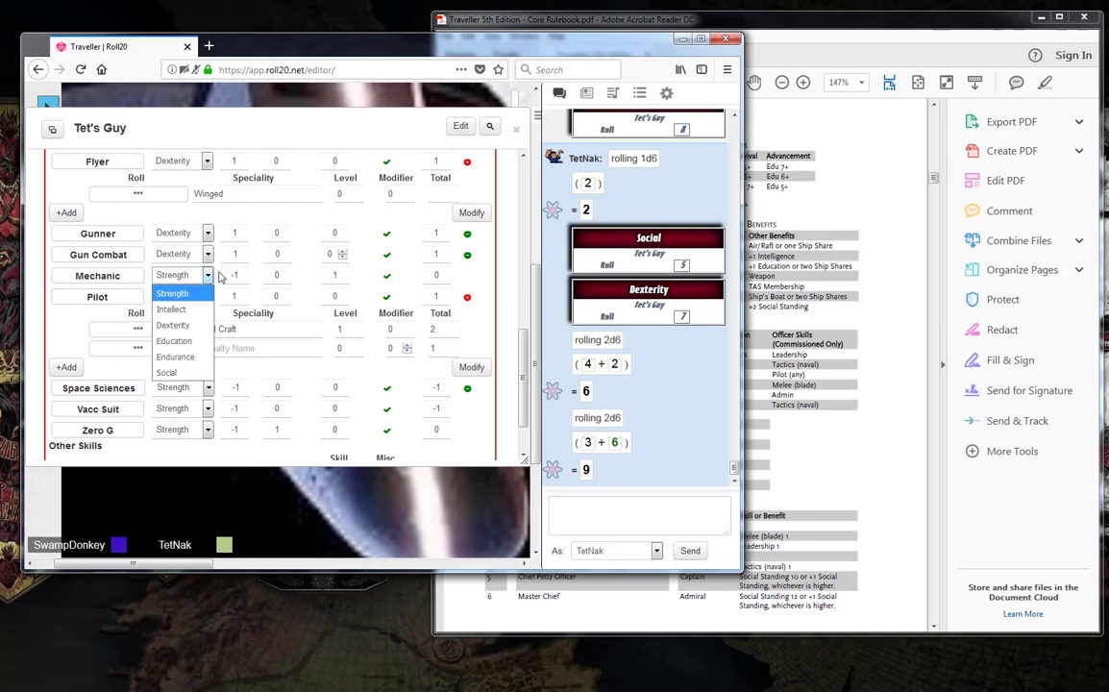
pyautogui.click(206, 276)
pyautogui.click(208, 277)
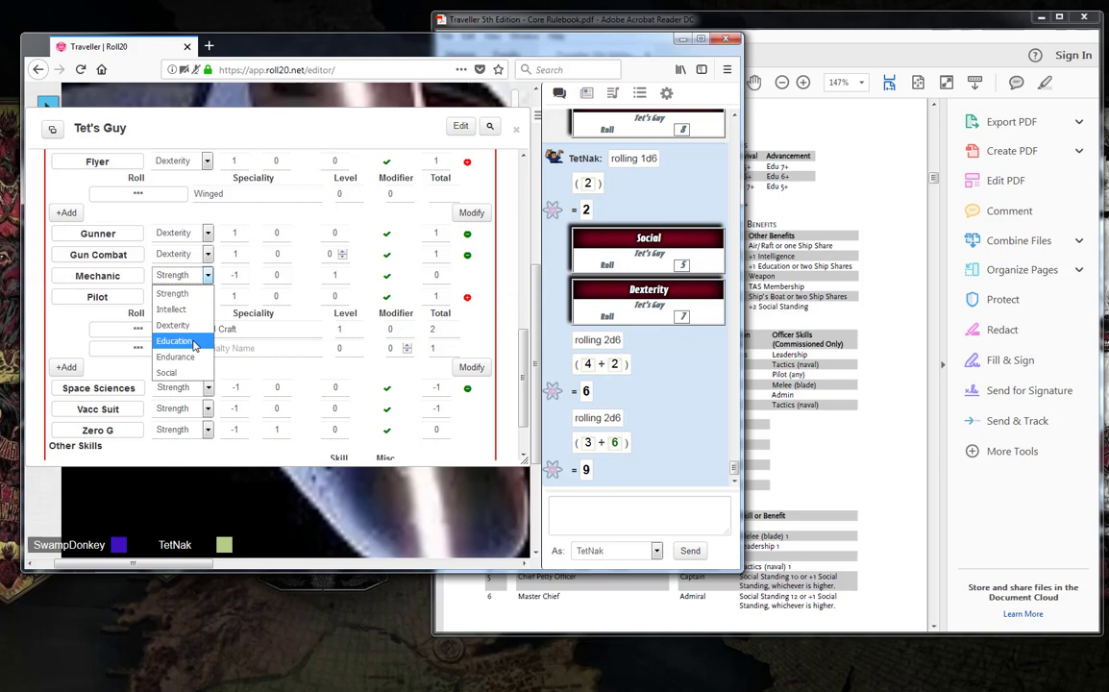
pyautogui.click(297, 279)
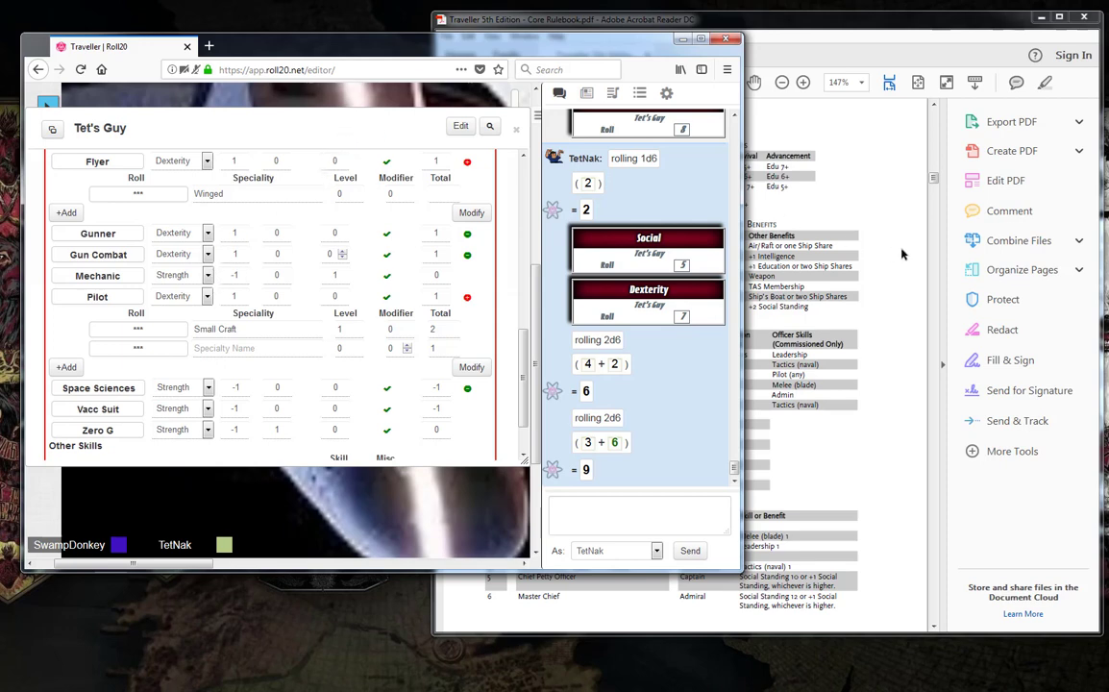
# Switch to the rulebook PDF and search it for "mechanic"
pyautogui.click(812, 223)
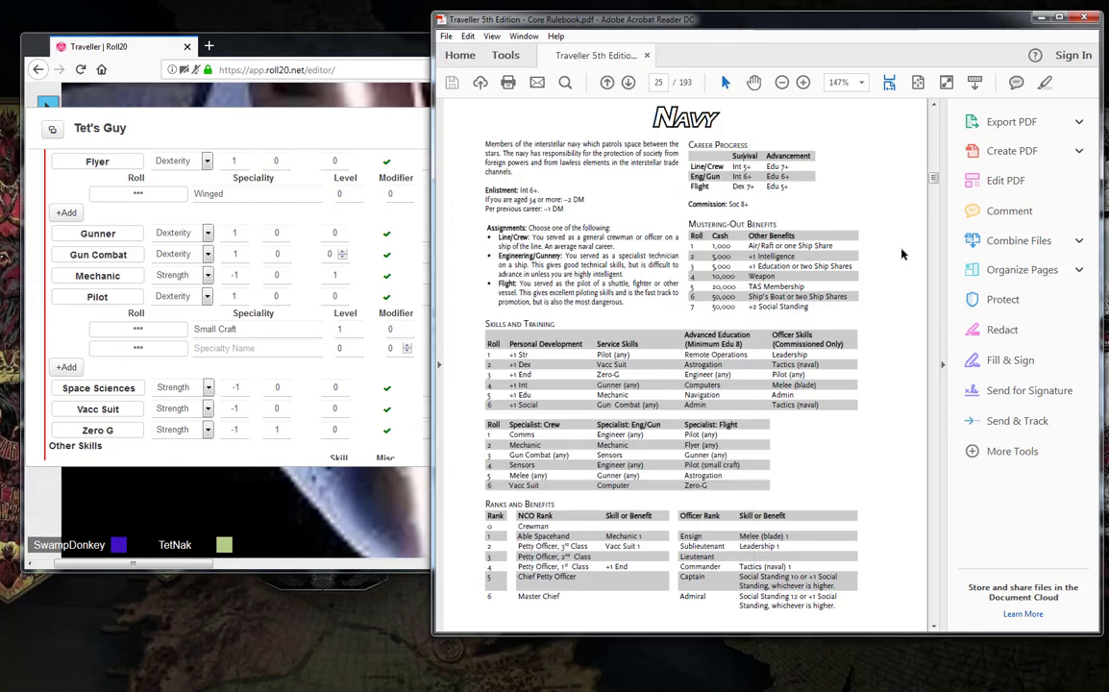
pyautogui.hotkey('ctrl', 'f')
pyautogui.write('mechanic')
pyautogui.press('Return')
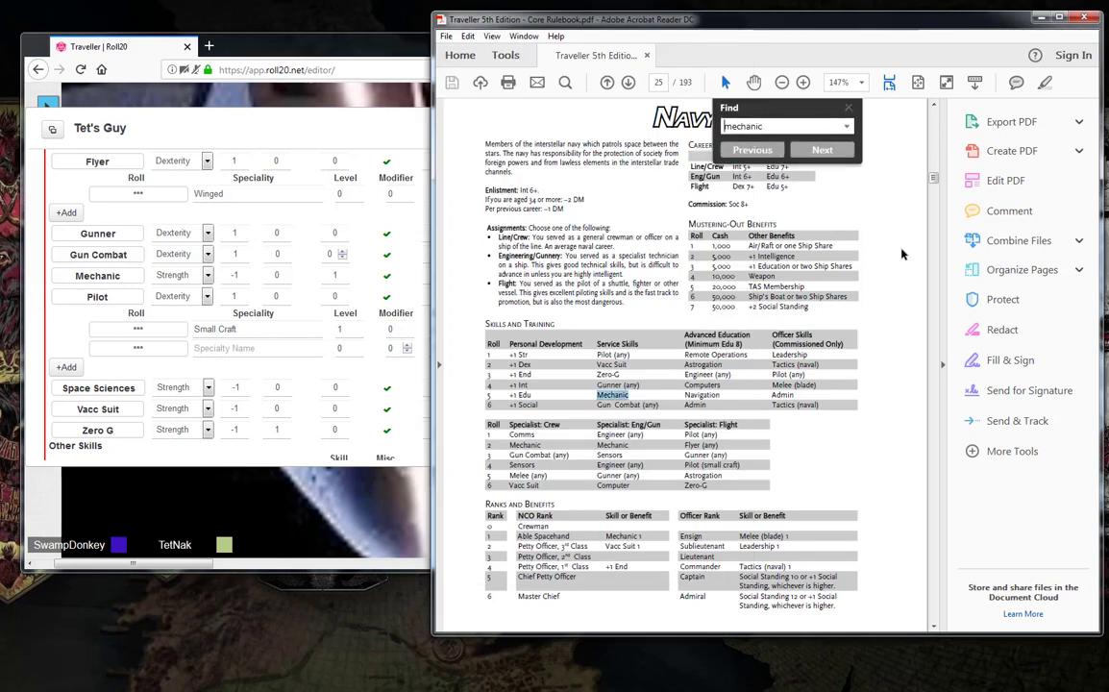
# Browse the rulebook's Skills and Tasks chapter for the Mechanic skill description and read its entry
pyautogui.click(932, 182)
pyautogui.moveTo(932, 184); pyautogui.dragTo(939, 253)
pyautogui.scroll(-10, 697, 361)
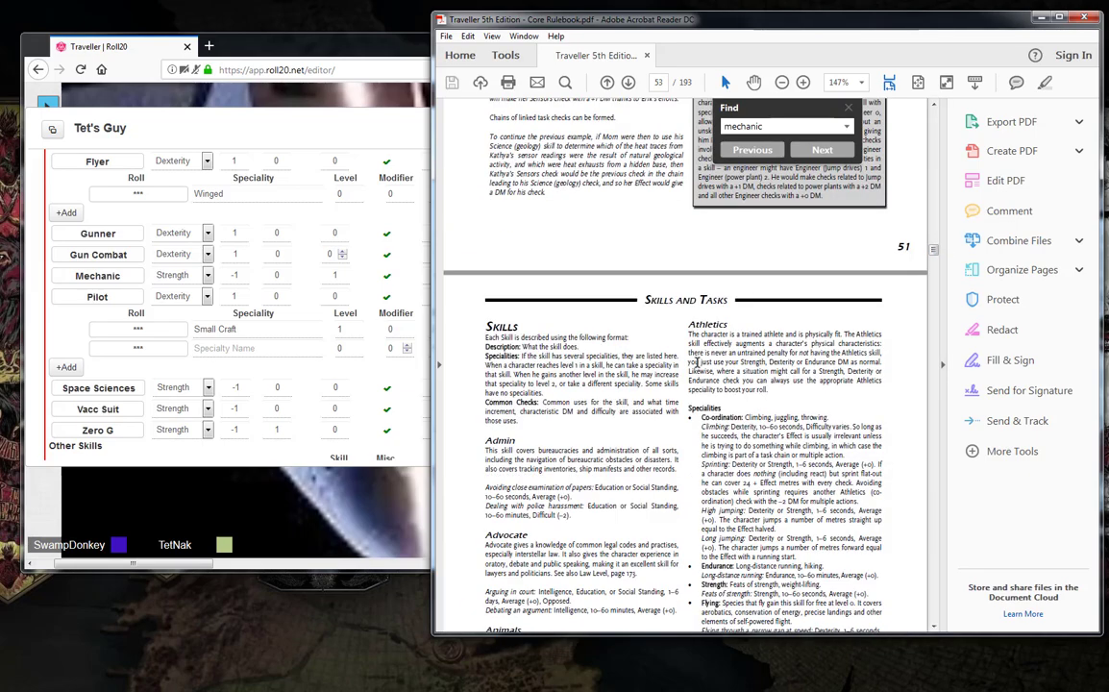
pyautogui.scroll(-12, 696, 361)
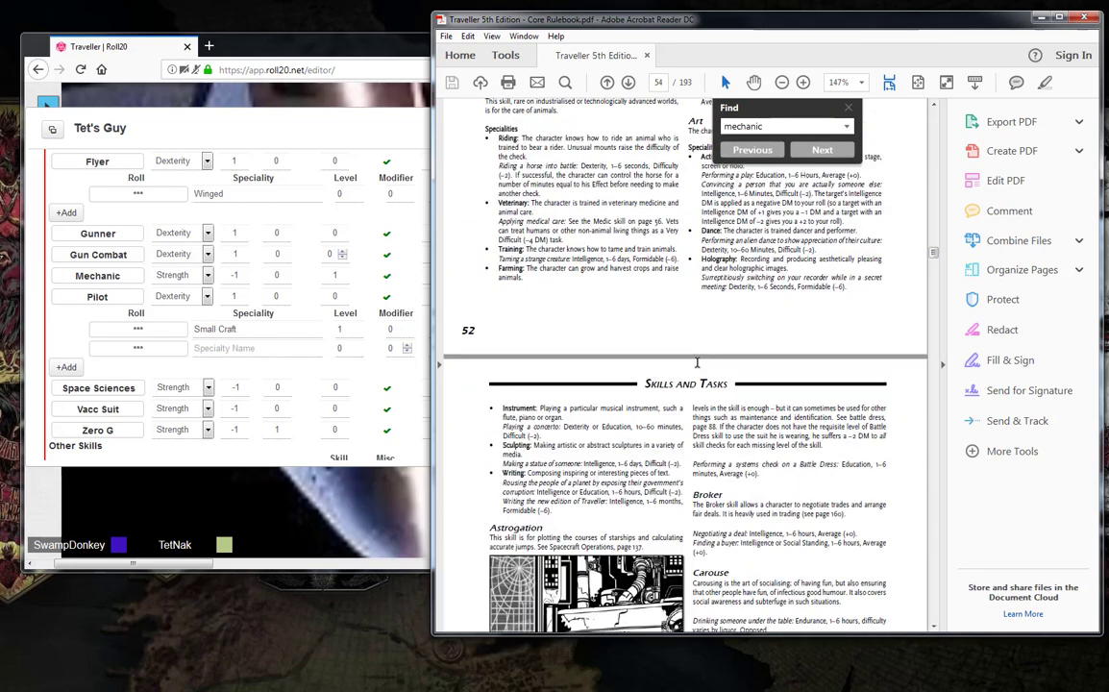
pyautogui.scroll(-12, 697, 361)
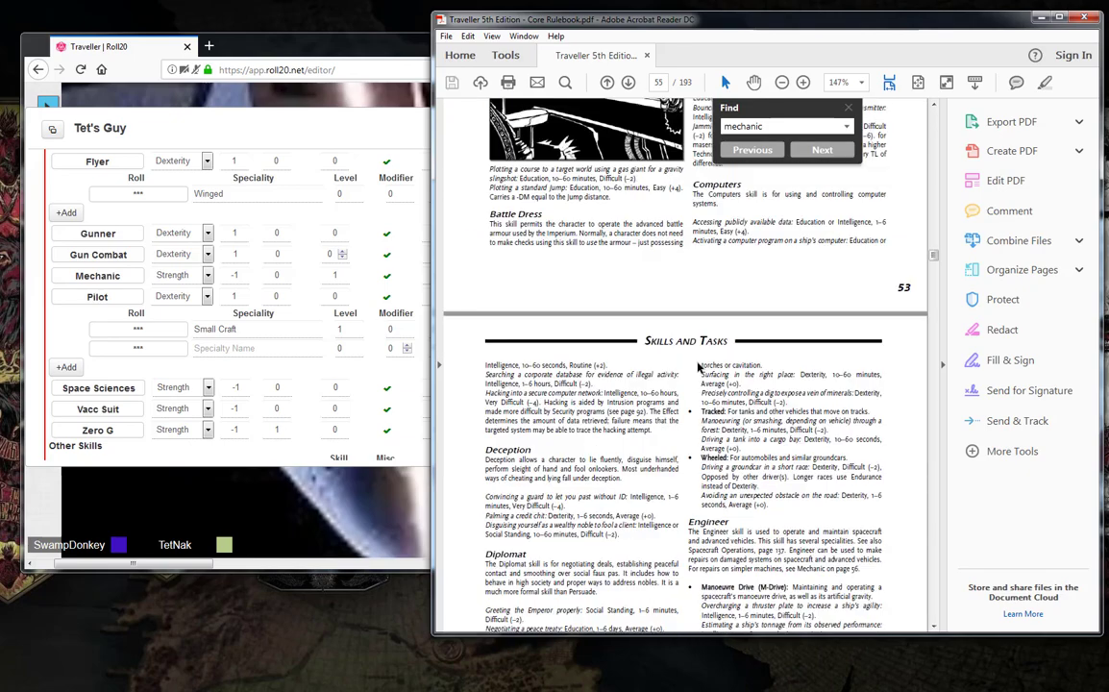
pyautogui.scroll(-12, 698, 367)
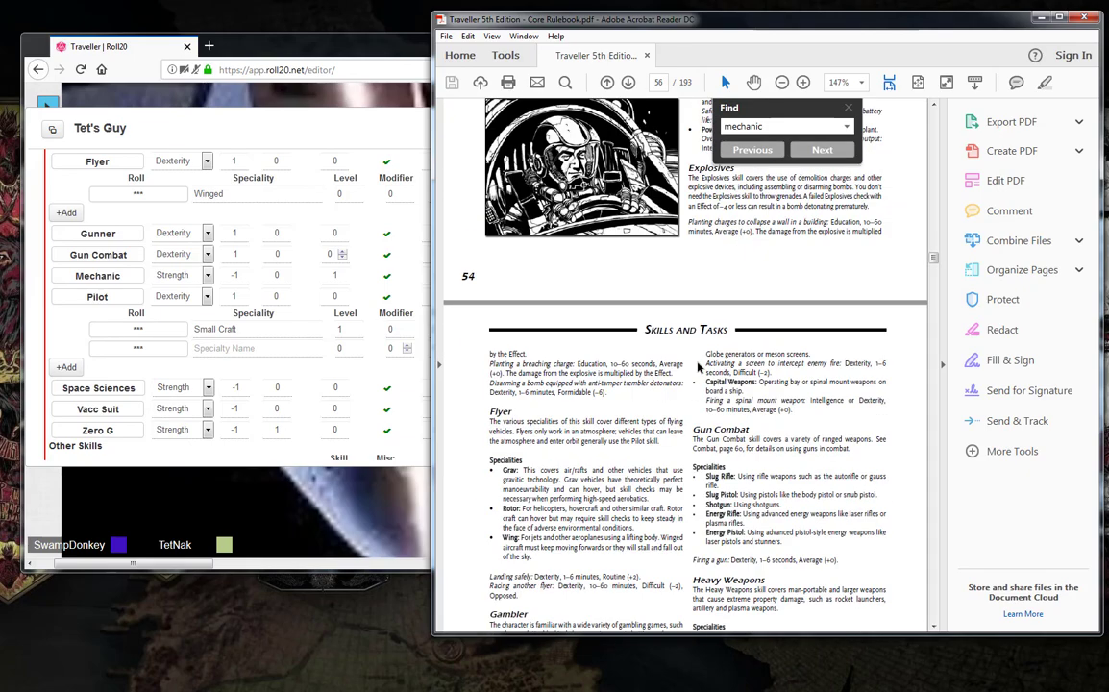
pyautogui.scroll(-8, 698, 367)
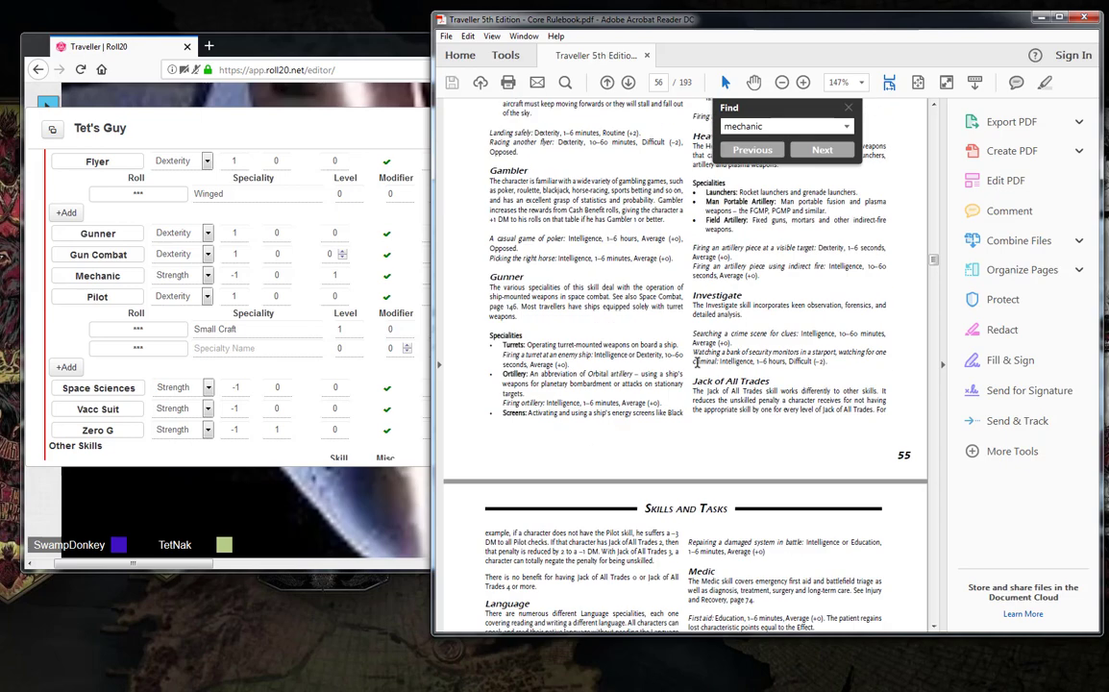
pyautogui.scroll(-1, 696, 361)
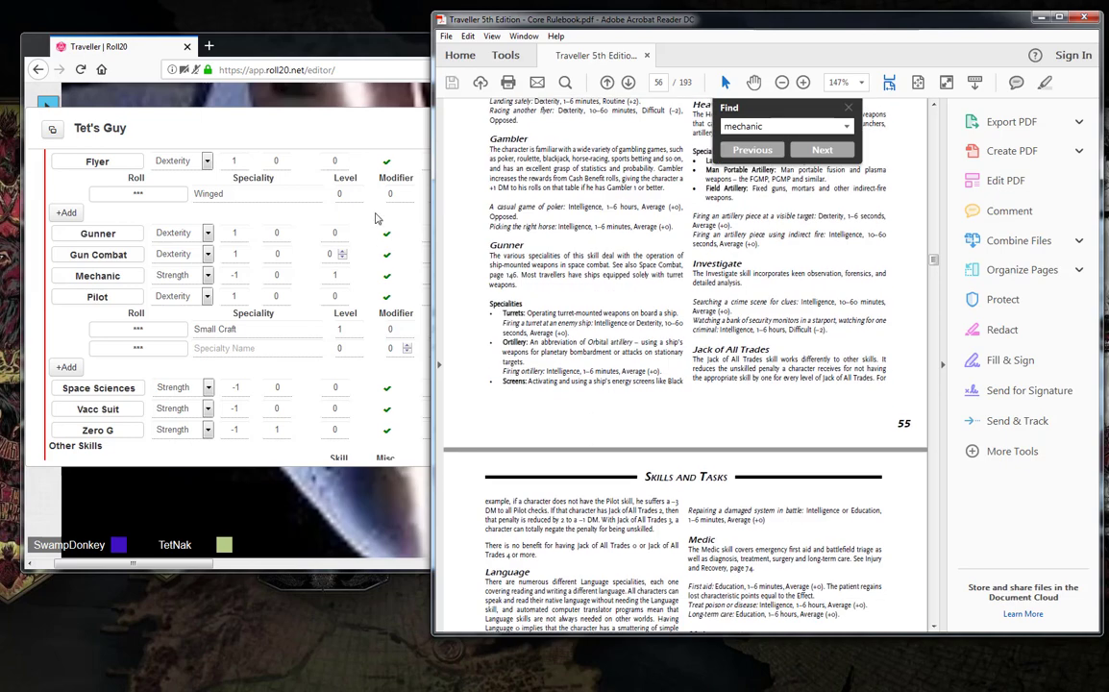
pyautogui.scroll(-20, 721, 415)
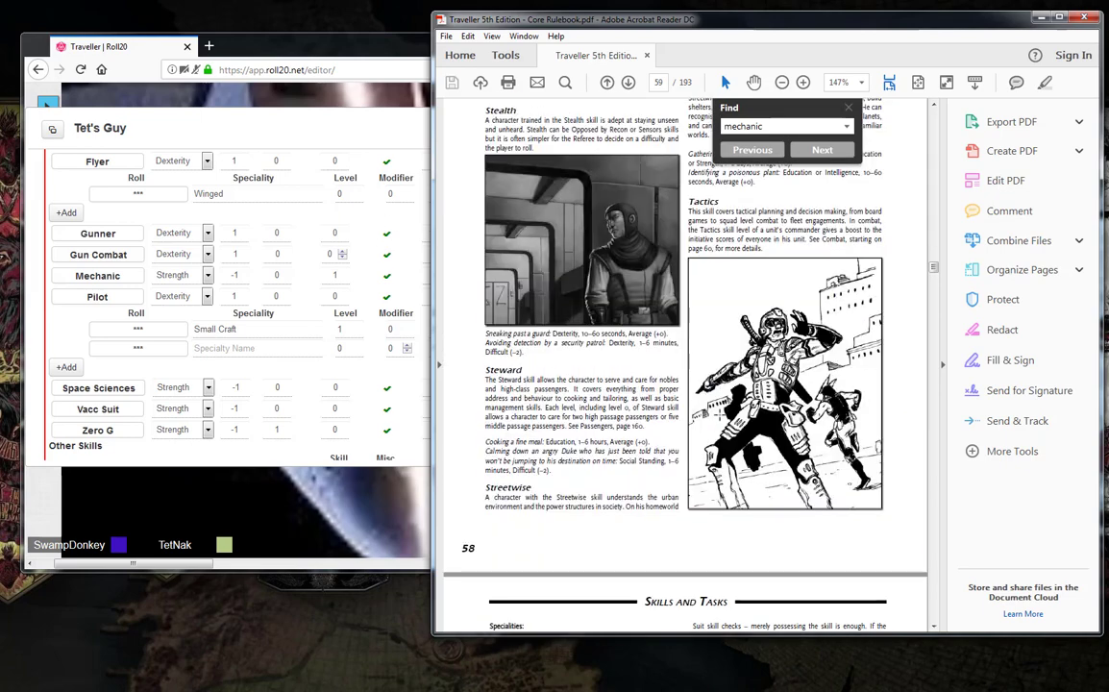
pyautogui.scroll(-6, 720, 419)
pyautogui.scroll(20, 721, 415)
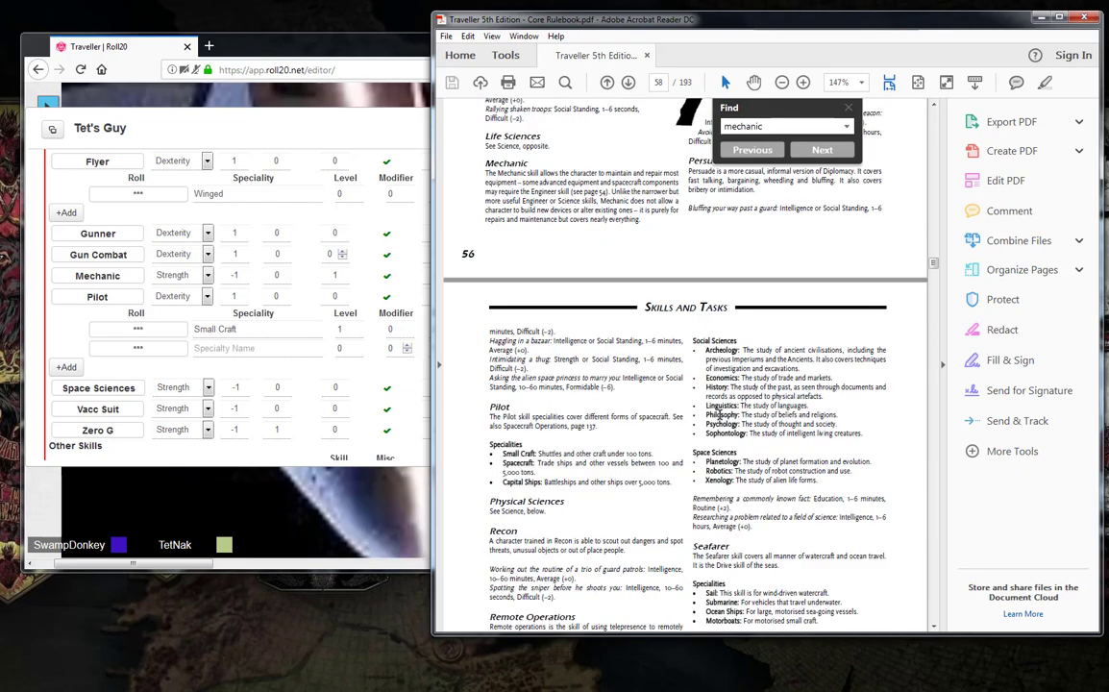
pyautogui.scroll(-18, 721, 415)
pyautogui.scroll(-5, 720, 415)
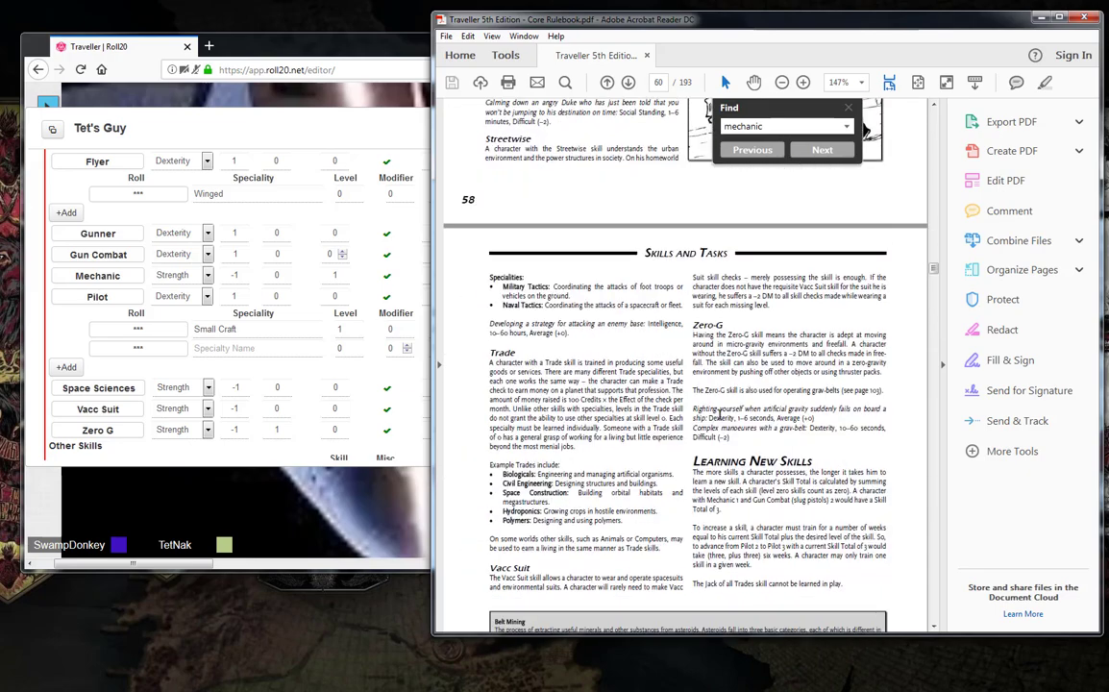
pyautogui.scroll(-3, 721, 415)
pyautogui.scroll(-9, 719, 415)
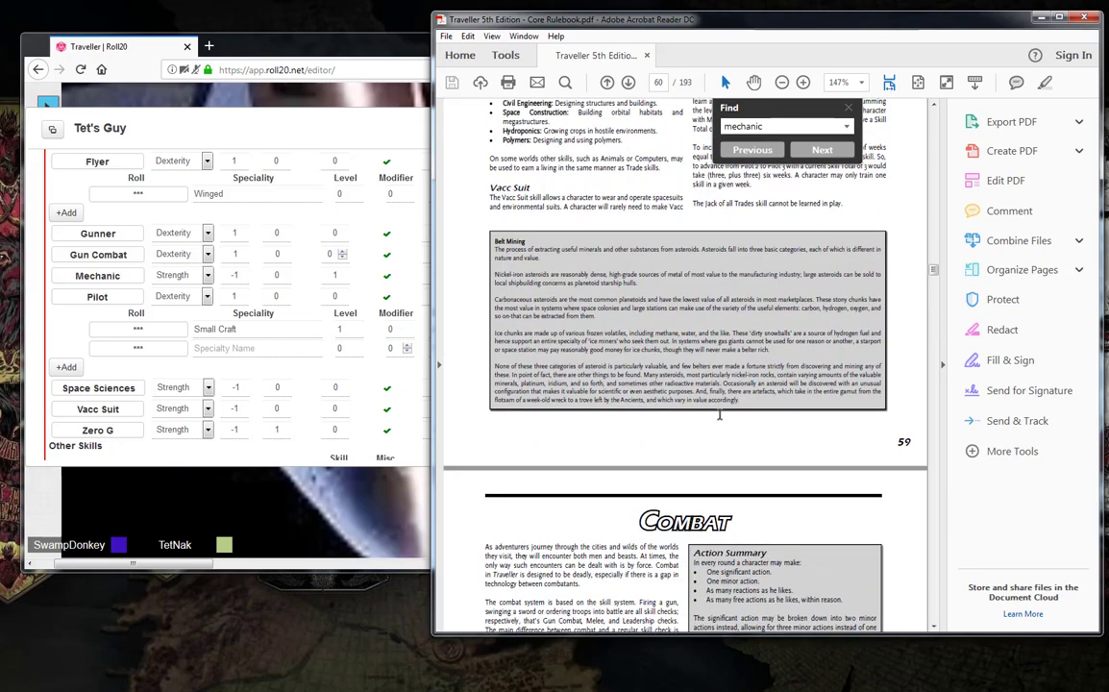
pyautogui.scroll(20, 719, 415)
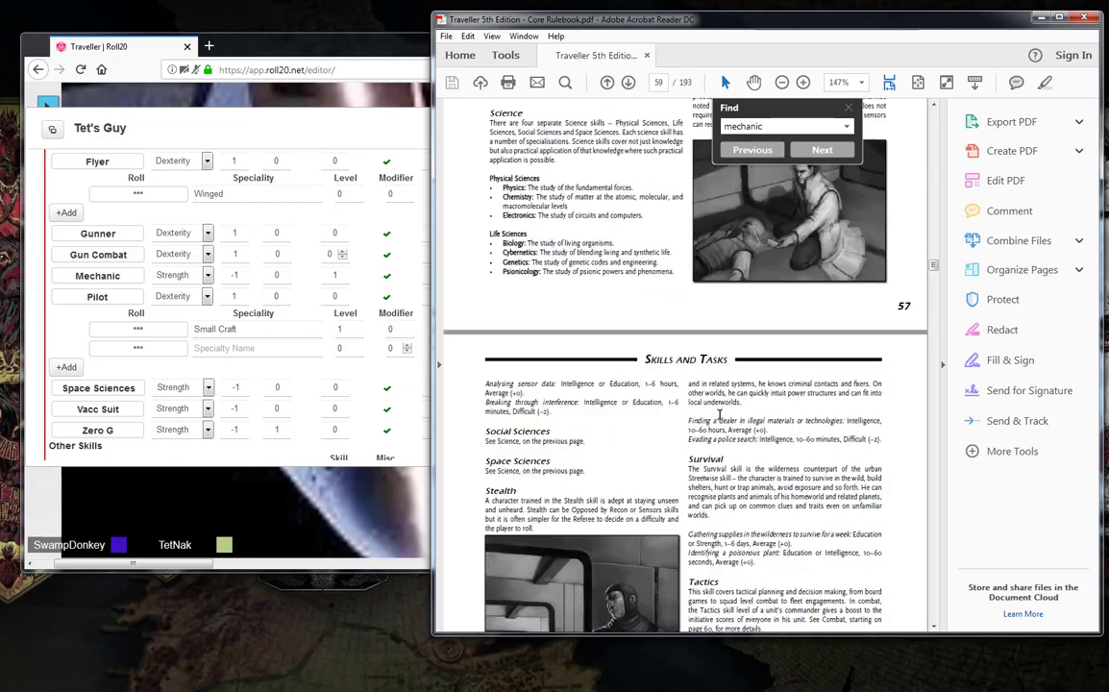
pyautogui.scroll(10, 719, 415)
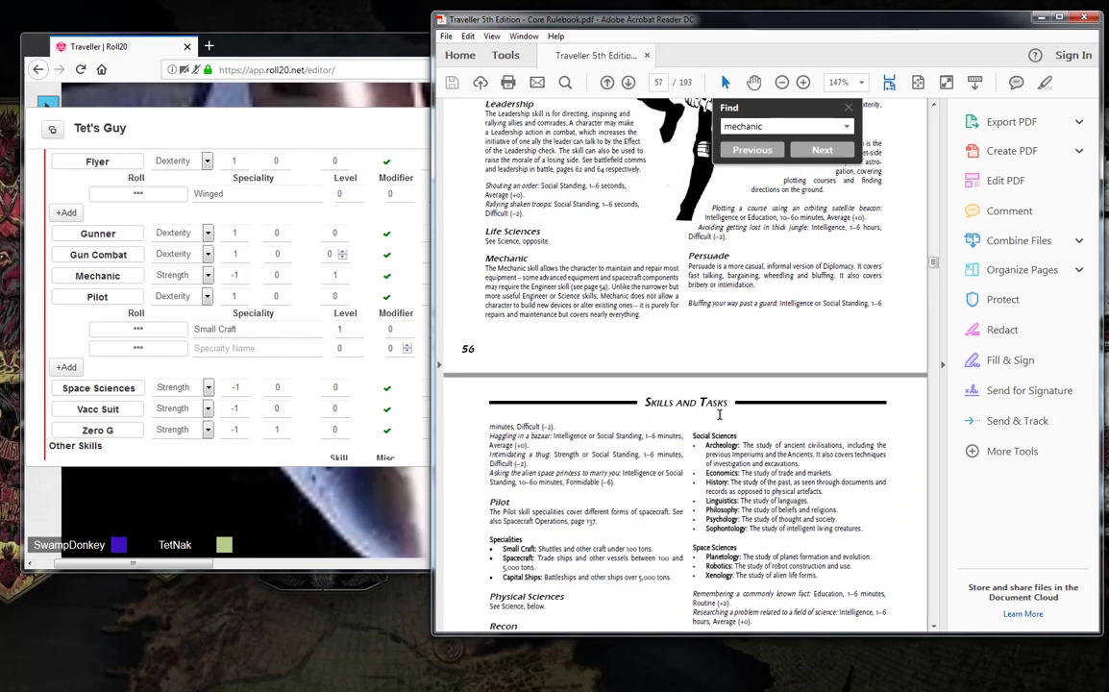
pyautogui.scroll(1, 719, 415)
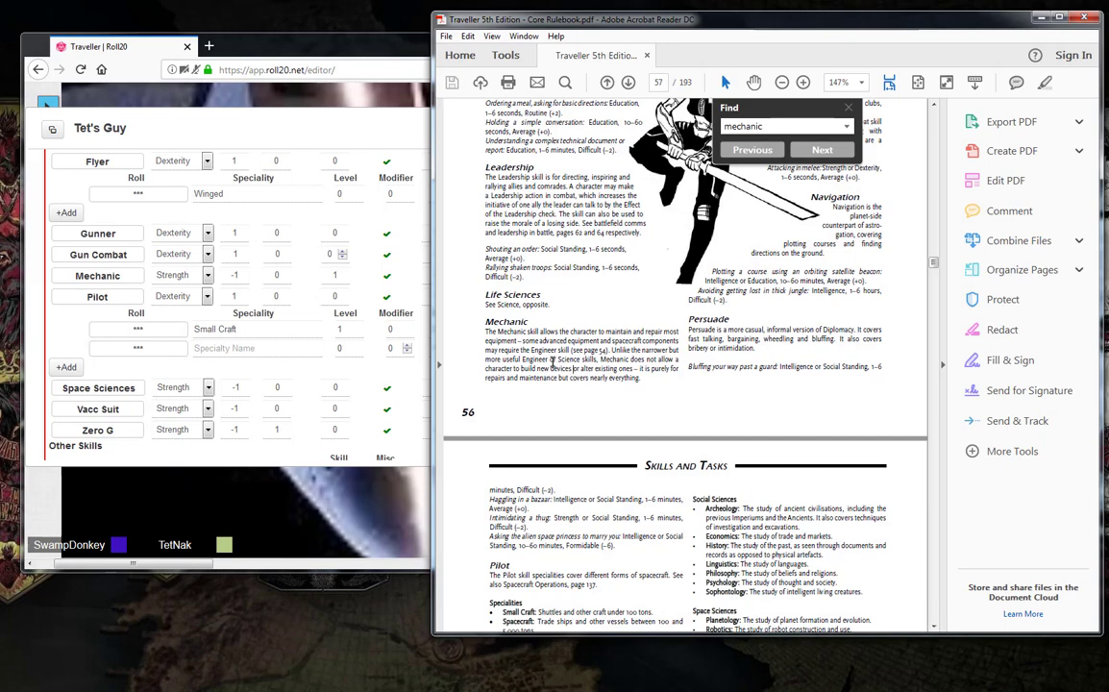
pyautogui.scroll(14, 588, 365)
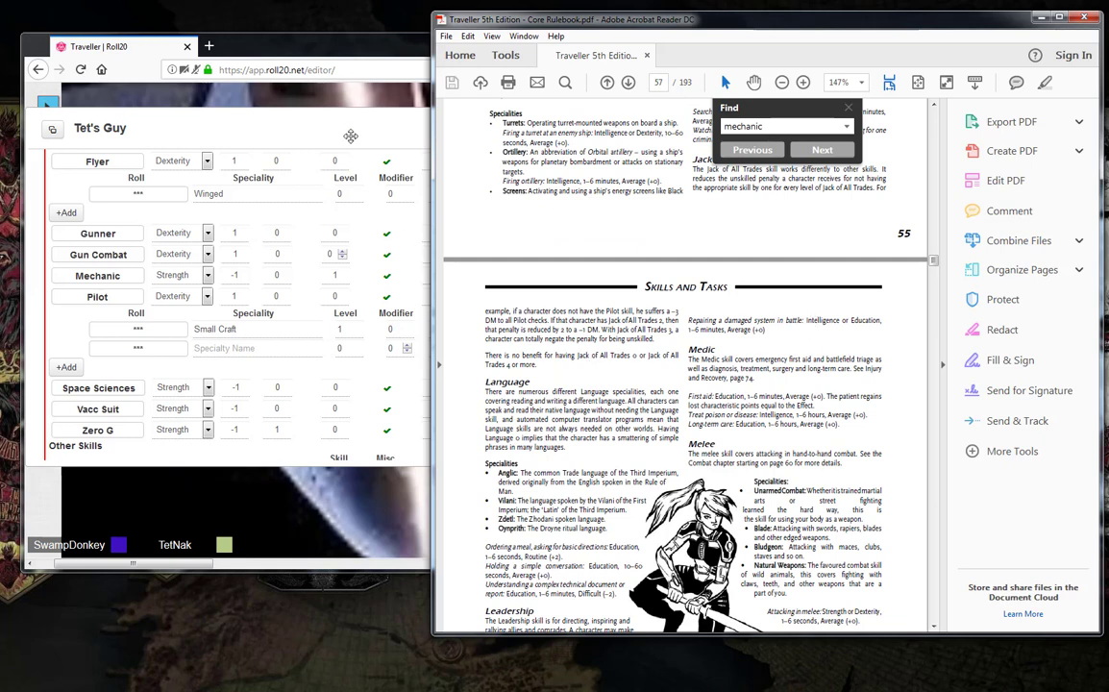
# Review the characteristics and skills on the Roll20 sheet and set the Mechanic skill's characteristic to Education
pyautogui.click(316, 123)
pyautogui.scroll(5, 338, 312)
pyautogui.scroll(2, 338, 312)
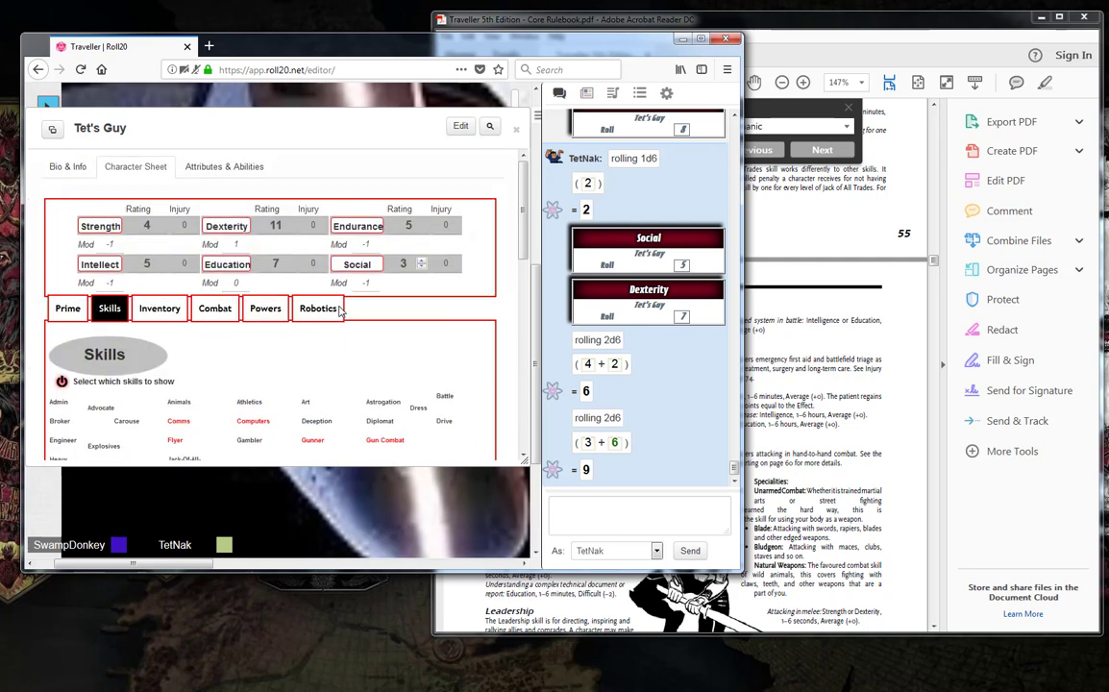
pyautogui.scroll(-3, 286, 346)
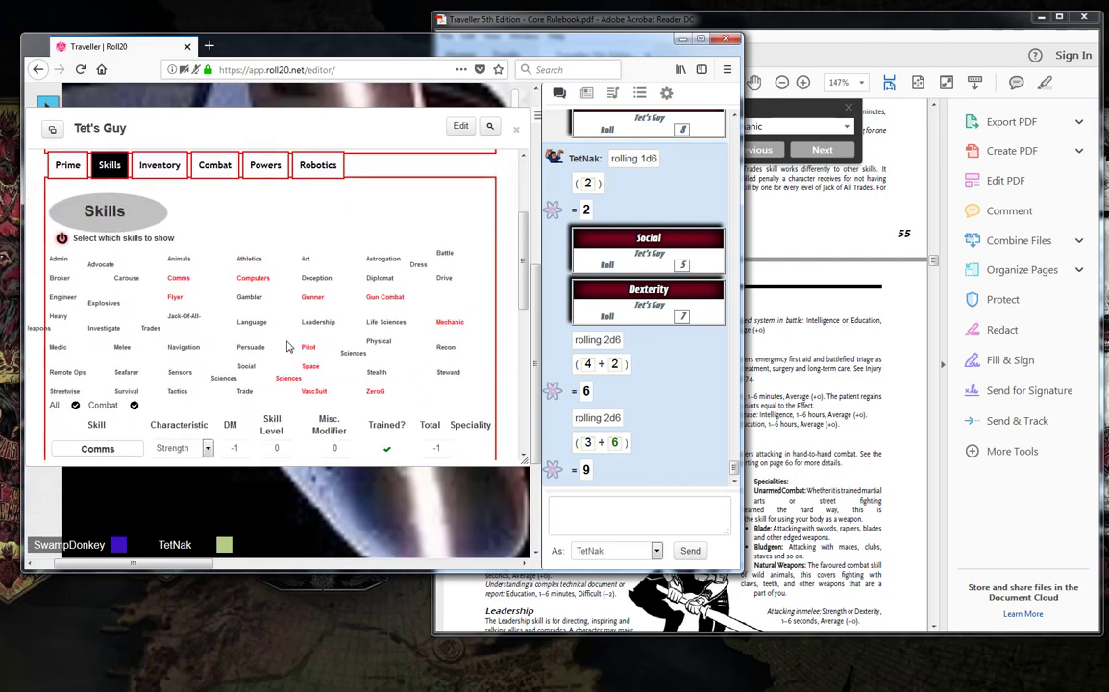
pyautogui.scroll(-5, 287, 346)
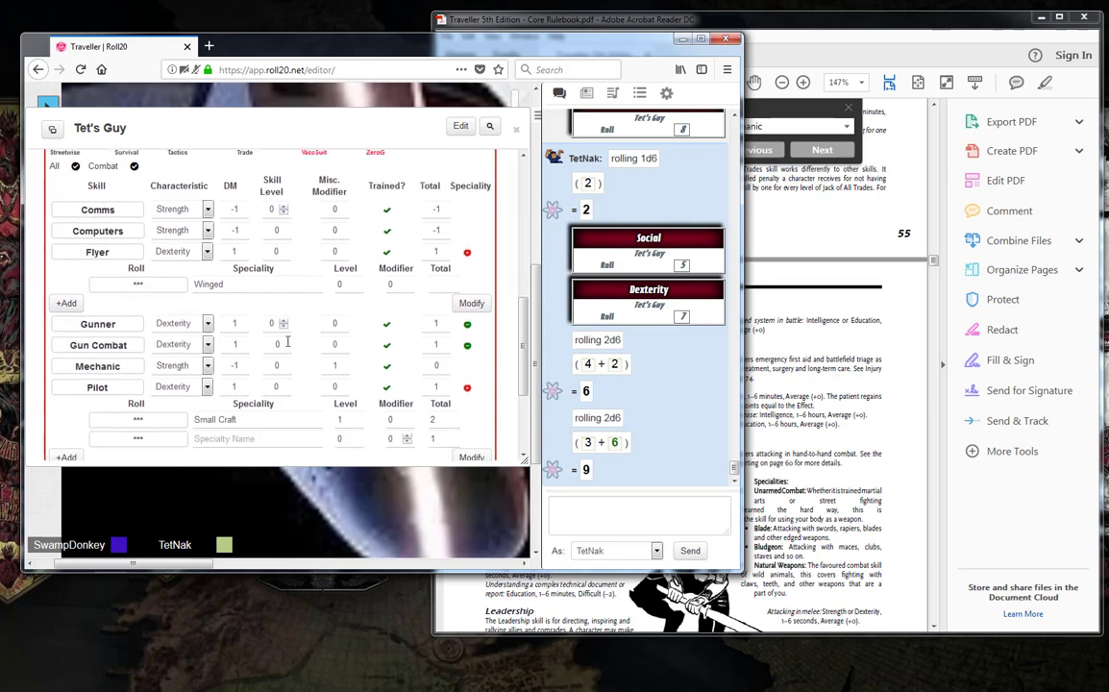
pyautogui.scroll(-1, 287, 341)
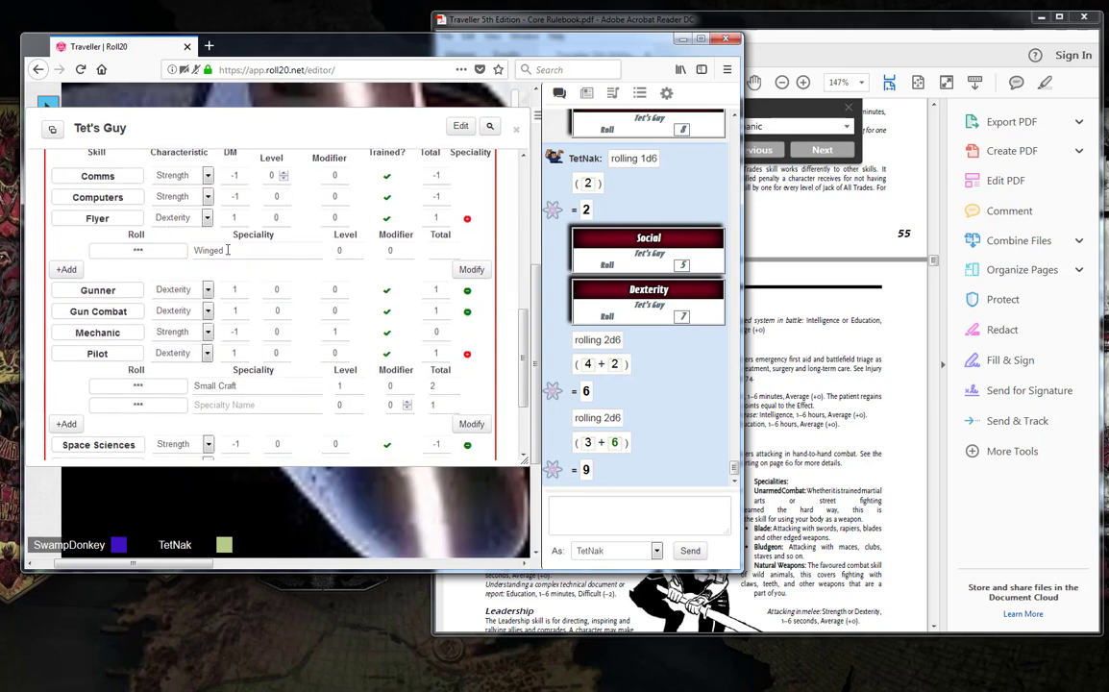
pyautogui.scroll(9, 350, 324)
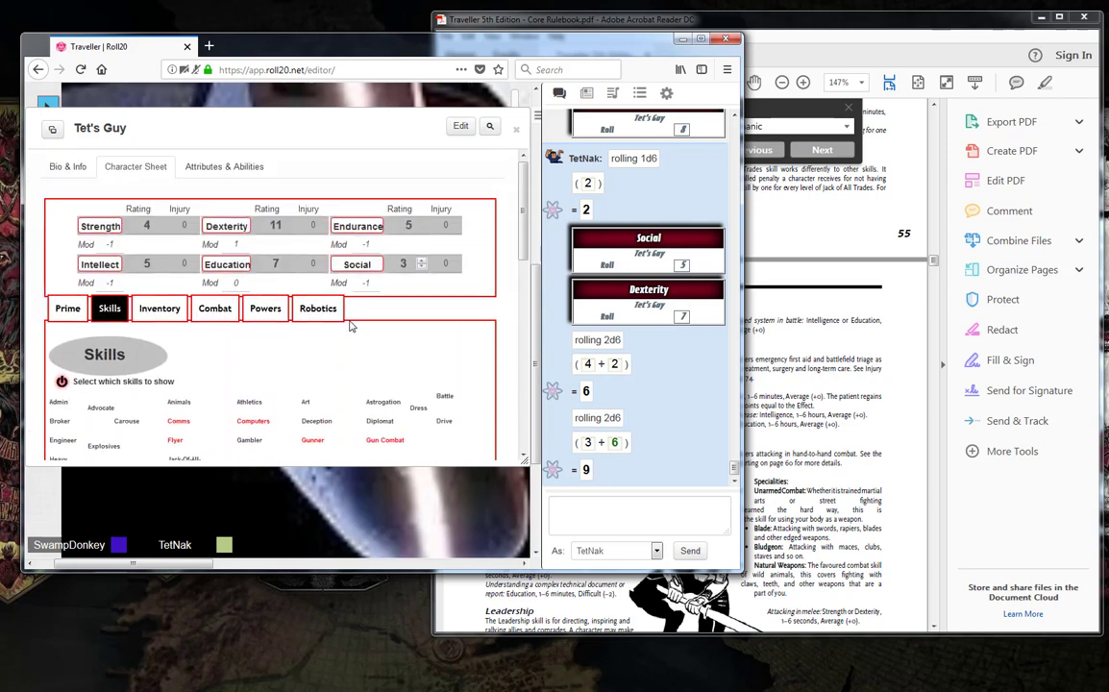
pyautogui.scroll(-1, 351, 326)
pyautogui.scroll(-8, 351, 327)
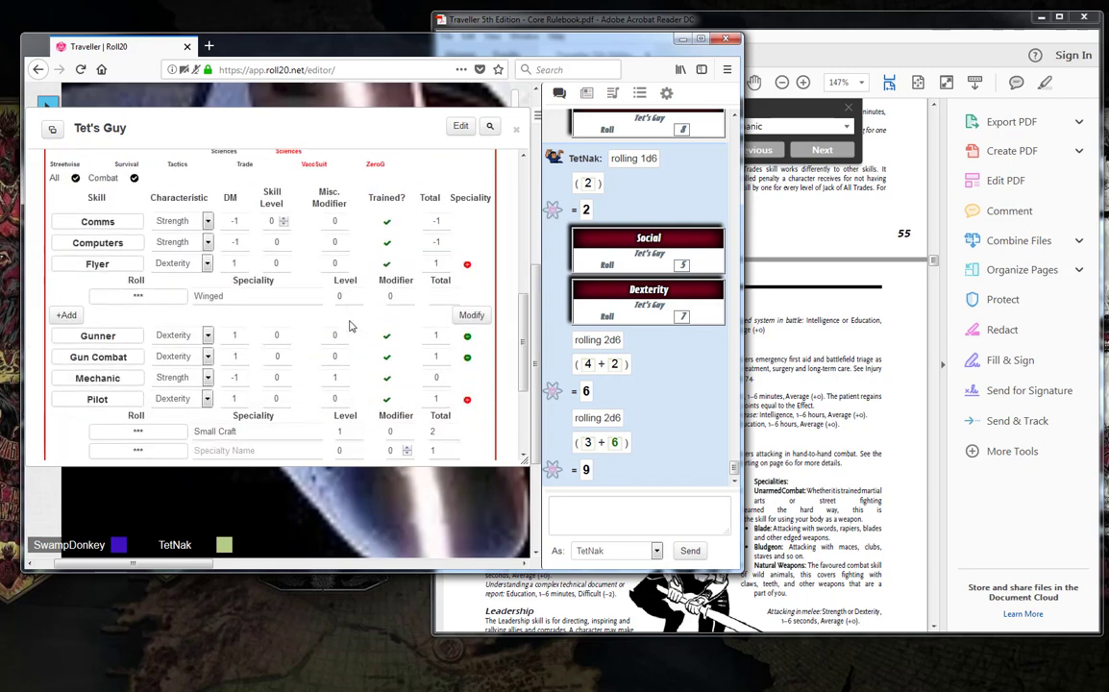
pyautogui.scroll(2, 351, 327)
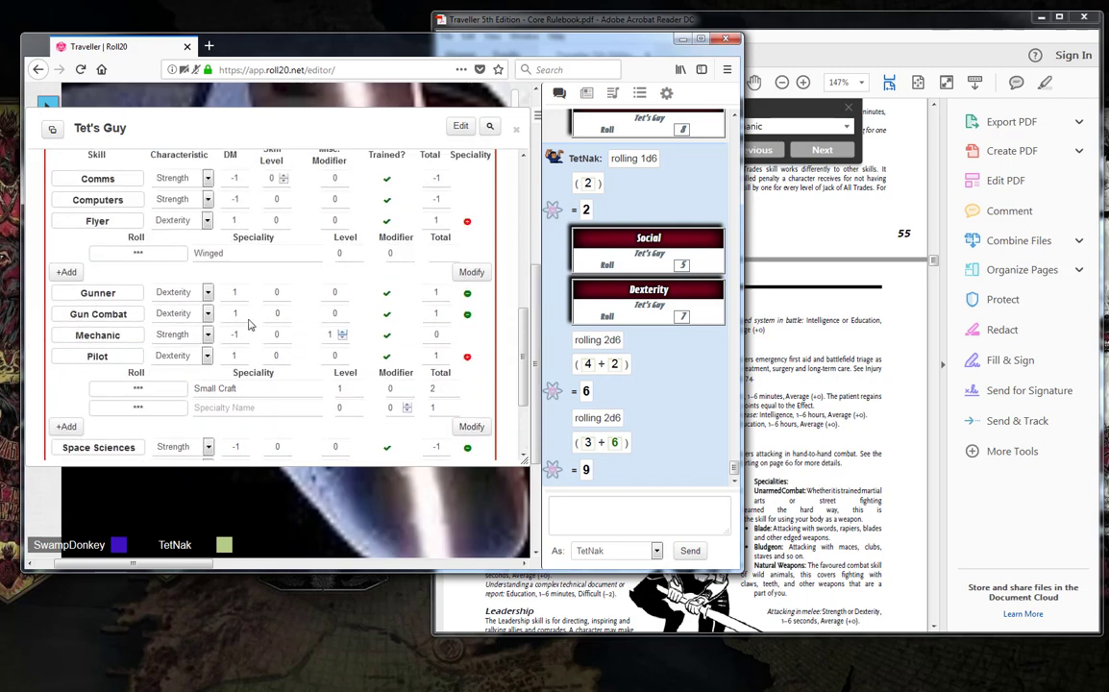
pyautogui.click(182, 334)
pyautogui.click(173, 400)
# Return to the Navy career page in the rulebook PDF, review its tables and close the text search
pyautogui.click(783, 228)
pyautogui.moveTo(934, 262); pyautogui.dragTo(934, 175)
pyautogui.scroll(-10, 790, 384)
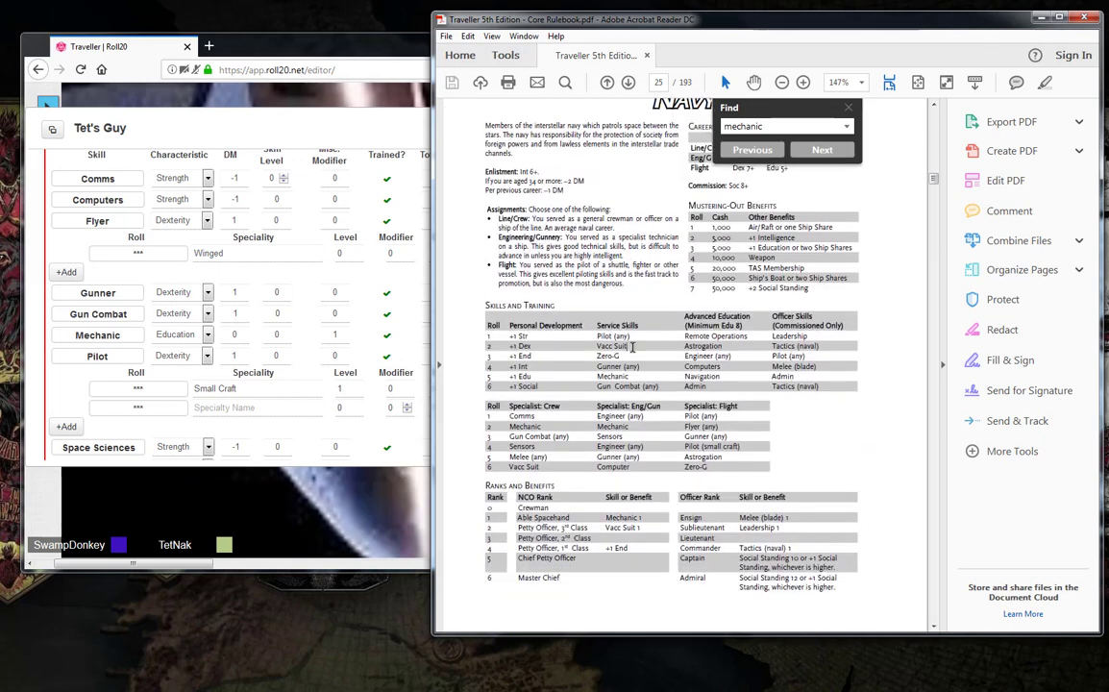
pyautogui.scroll(1, 661, 352)
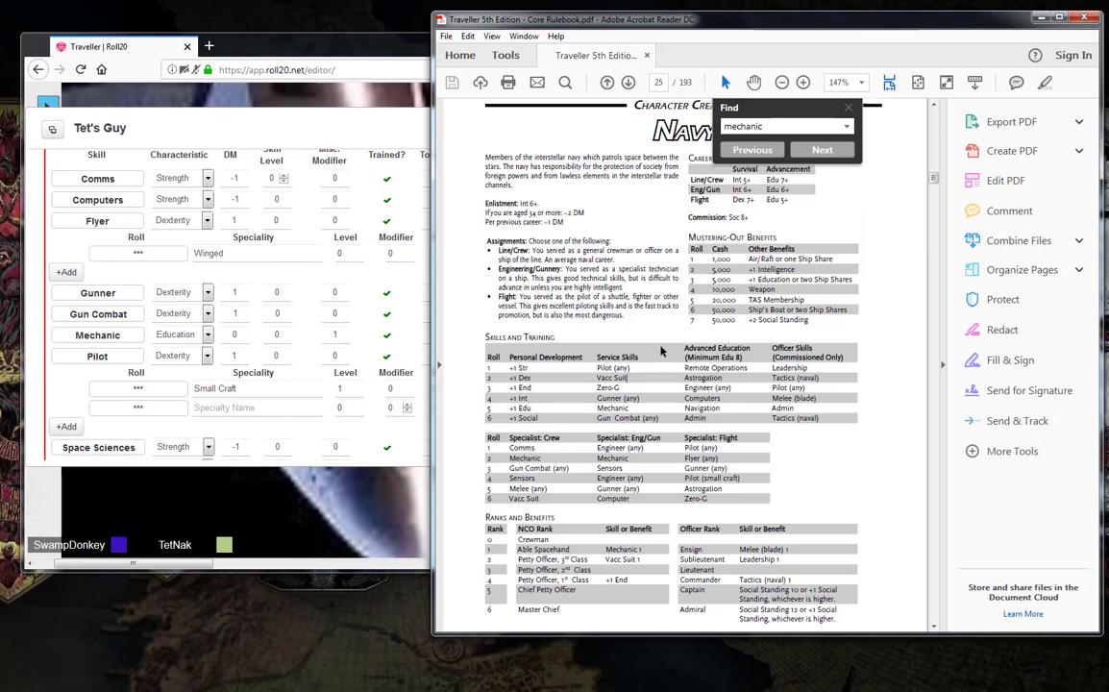
pyautogui.scroll(1, 661, 352)
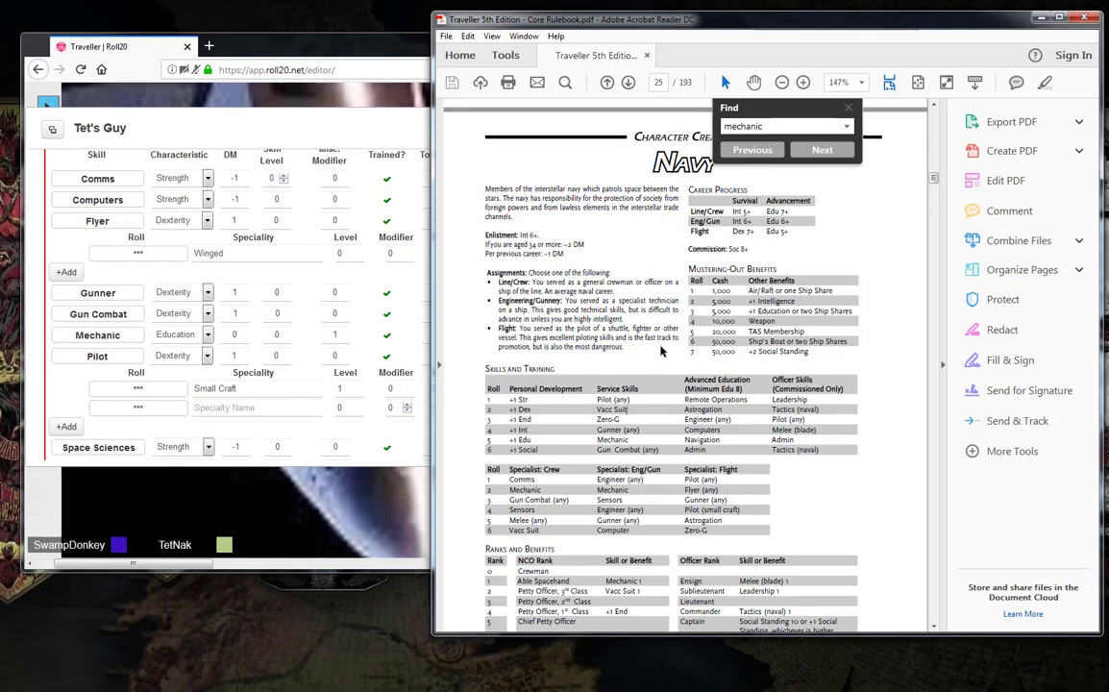
pyautogui.scroll(1, 661, 352)
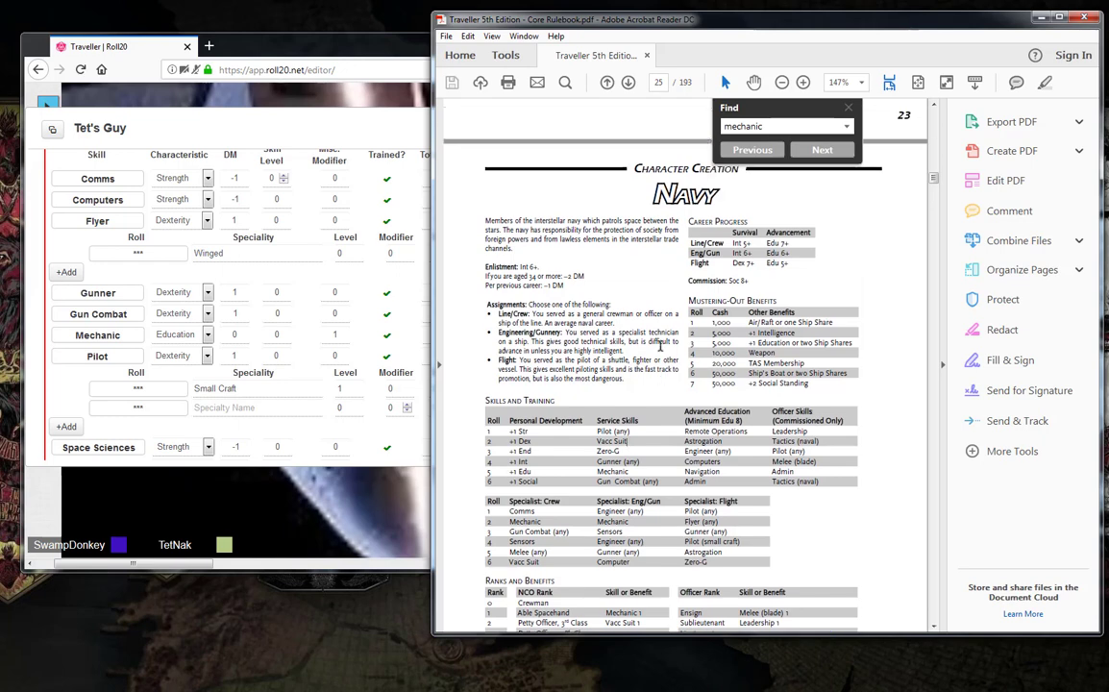
pyautogui.scroll(-1, 660, 346)
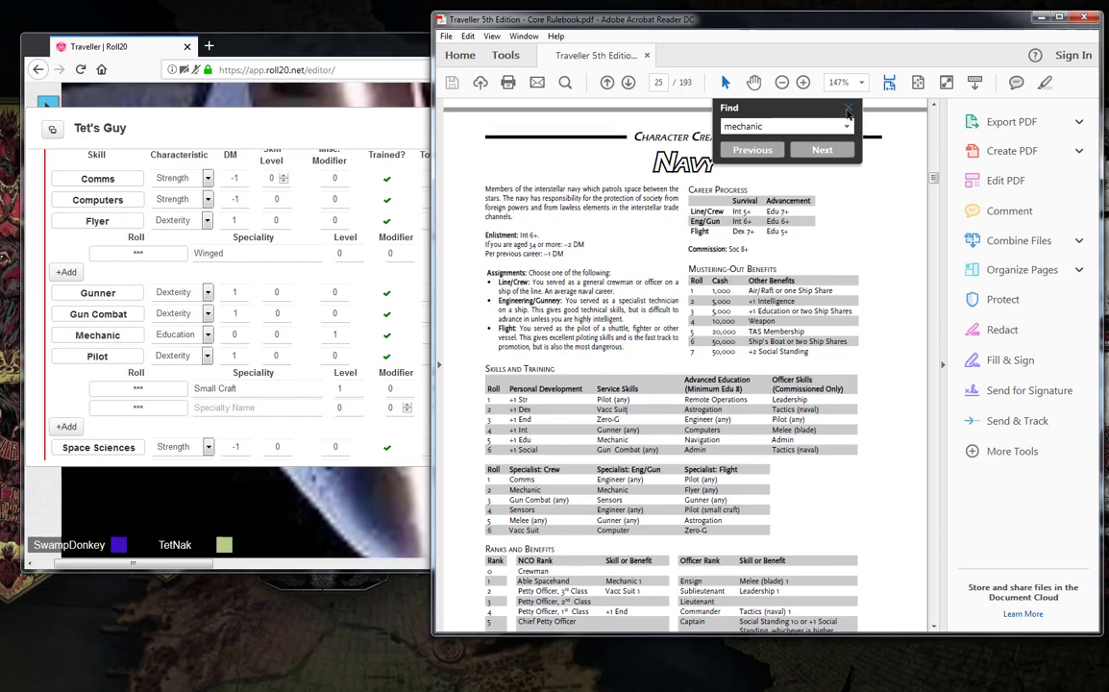
pyautogui.click(846, 111)
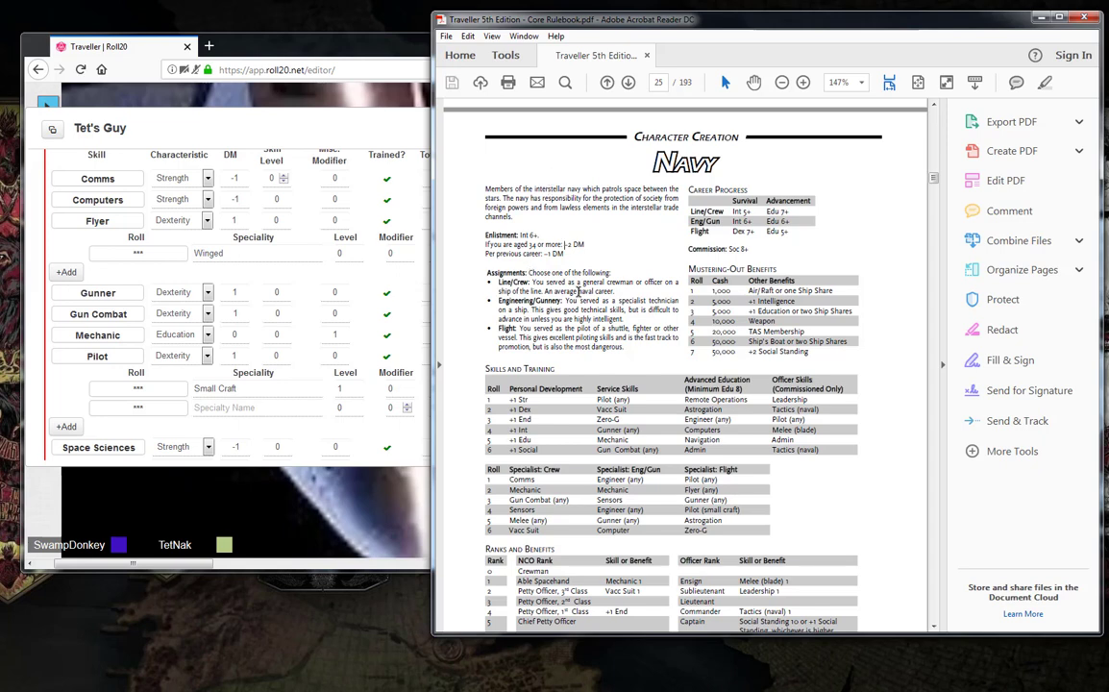
# Check the characteristic ratings on the Roll20 sheet and the Navy skills and ranks tables in the rulebook PDF
pyautogui.click(363, 394)
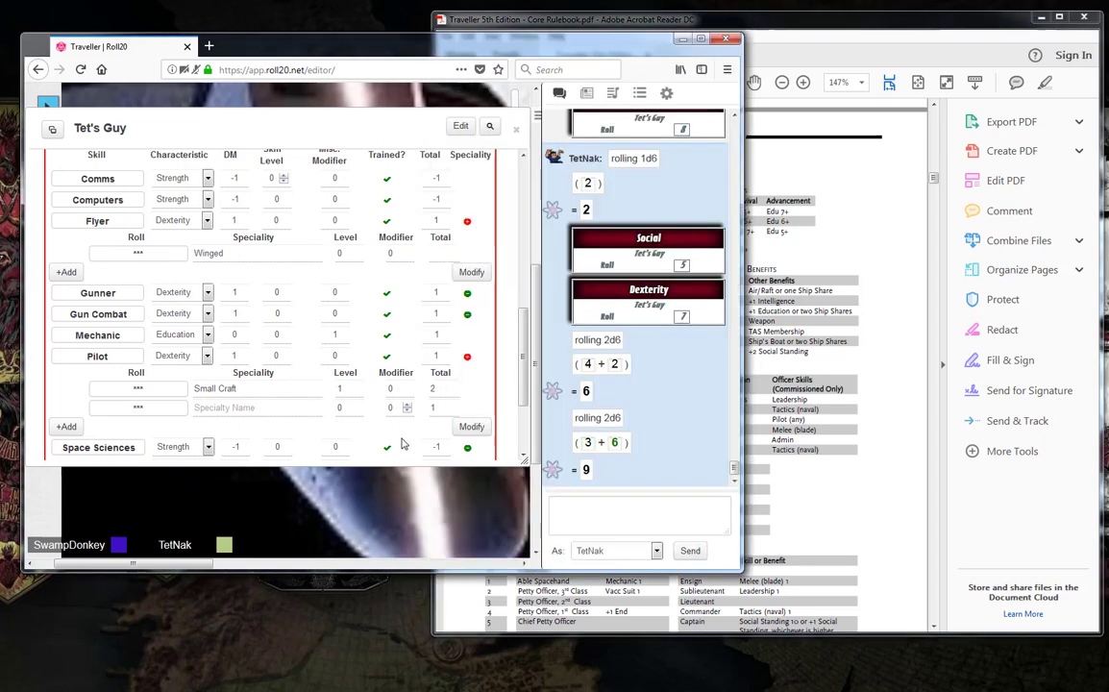
pyautogui.scroll(10, 304, 368)
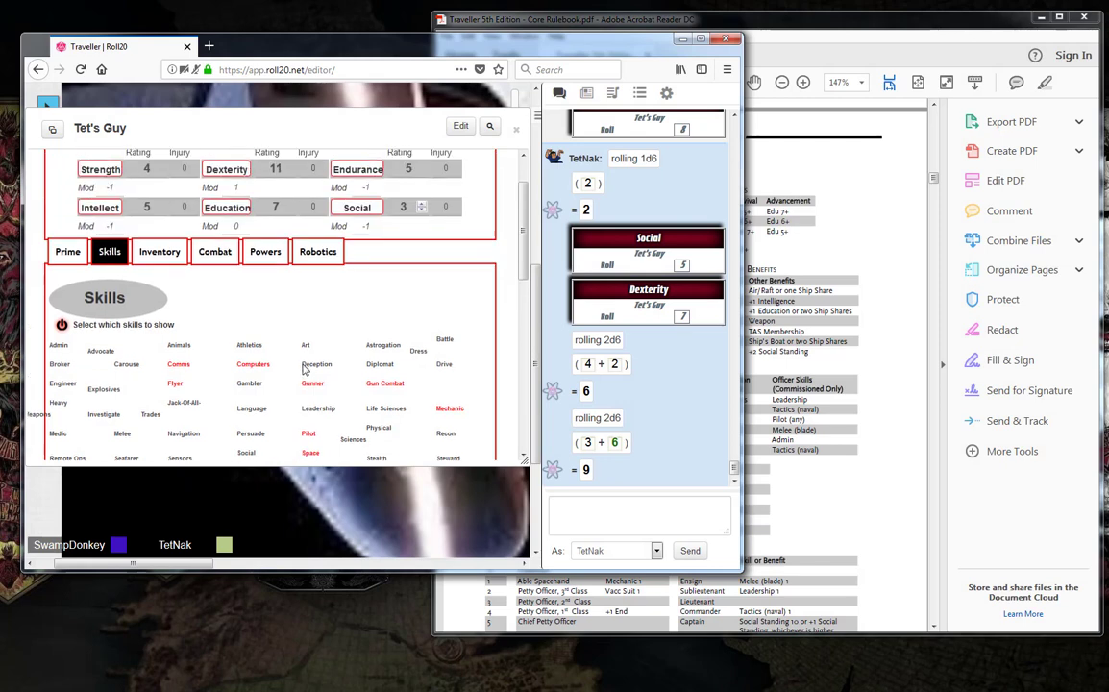
pyautogui.scroll(1, 276, 326)
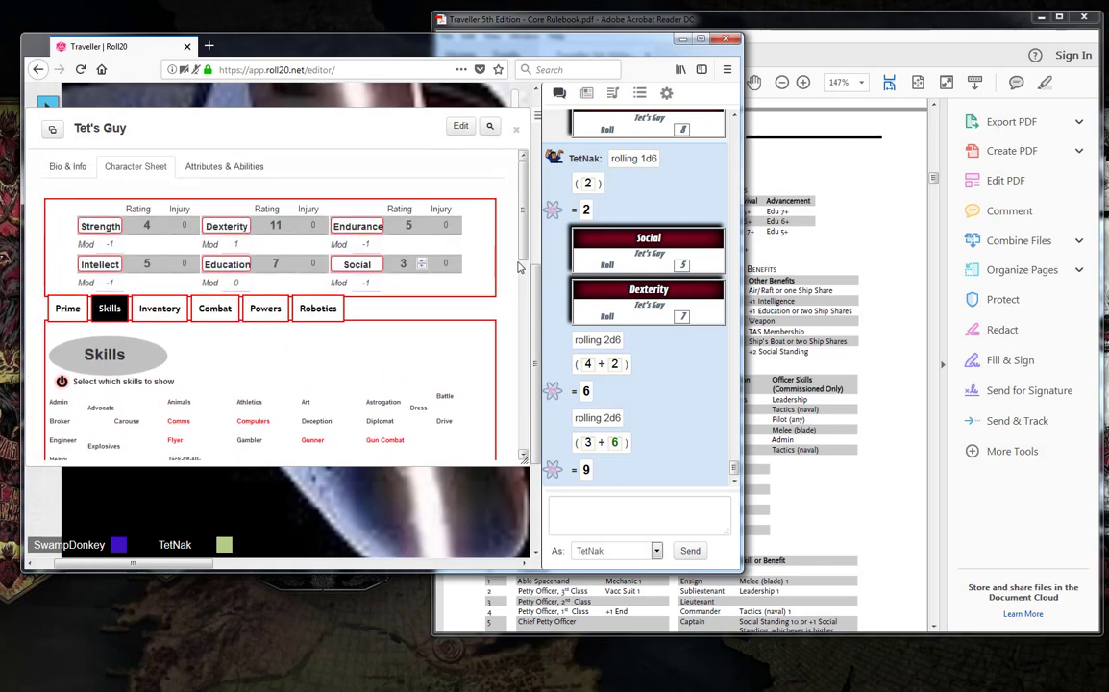
pyautogui.click(864, 377)
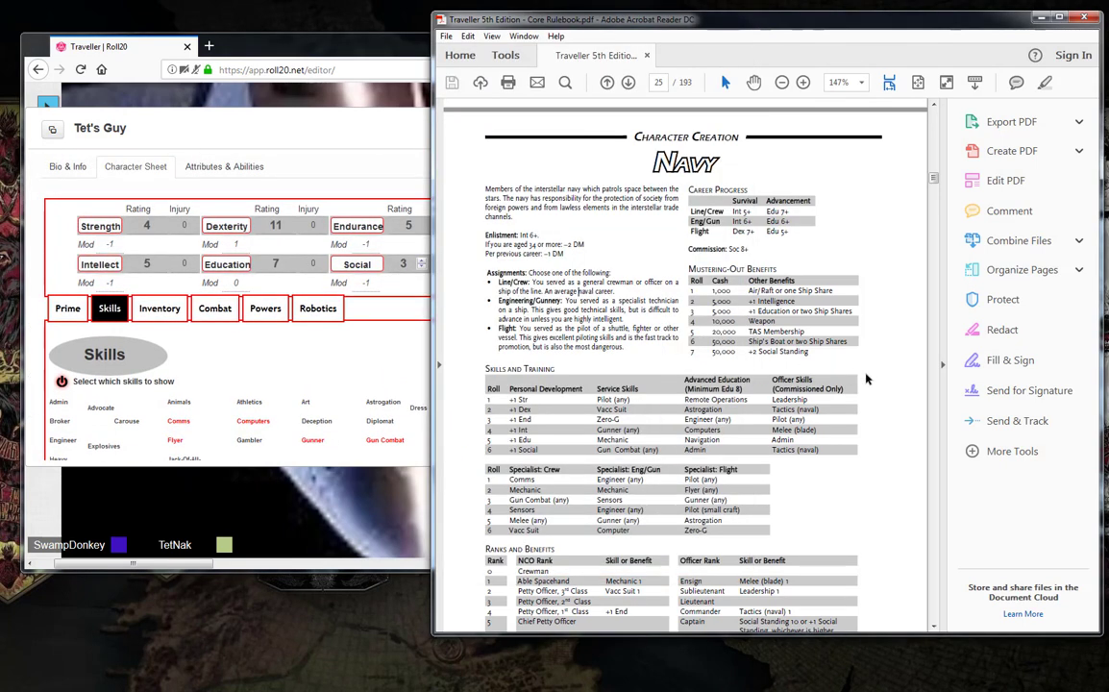
pyautogui.scroll(-2, 864, 379)
pyautogui.scroll(-1, 865, 377)
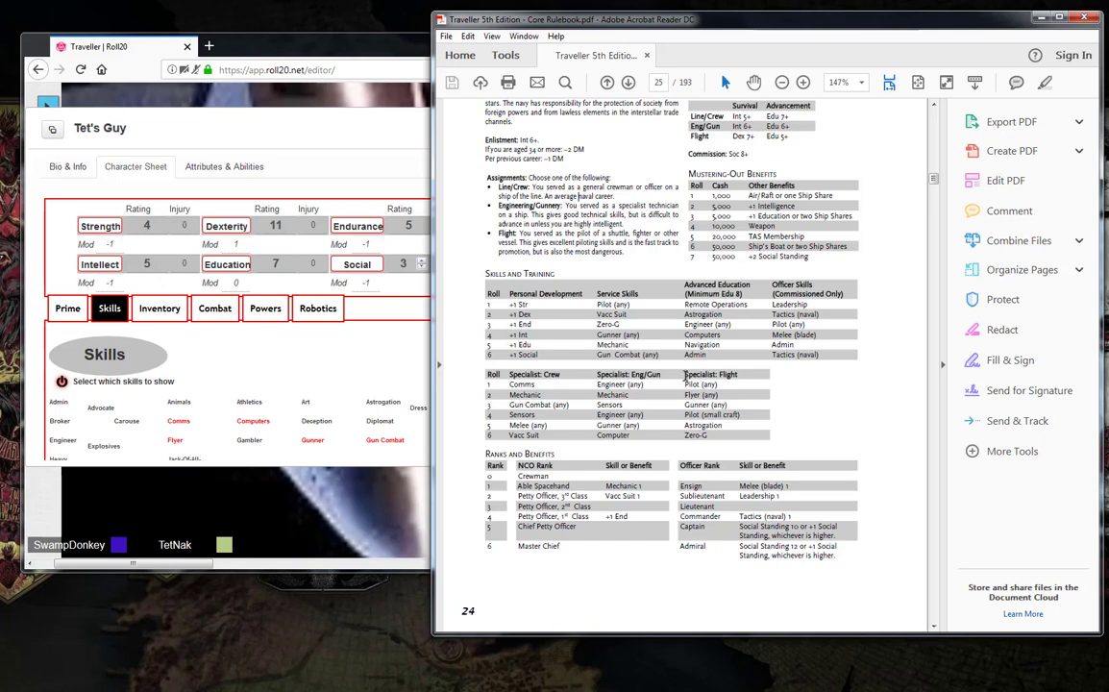
# Roll 1d6 in the Roll20 chat and look up the result in the rulebook's Specialist: Flight table
pyautogui.click(412, 356)
pyautogui.click(581, 524)
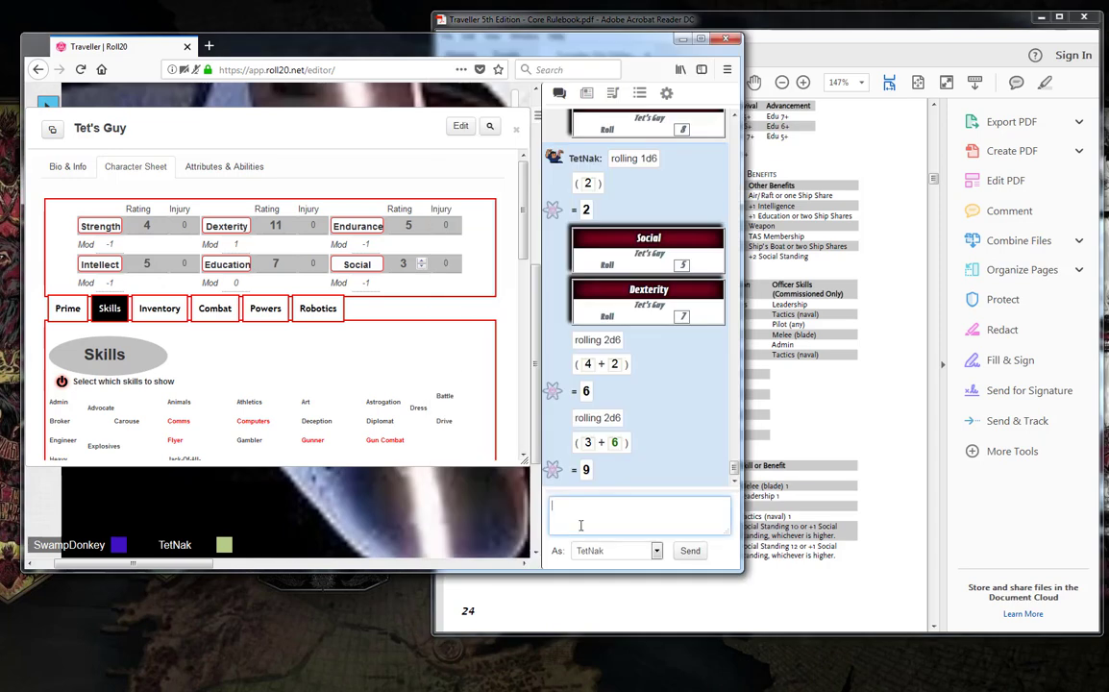
pyautogui.write('/roll 1d6')
pyautogui.press('Return')
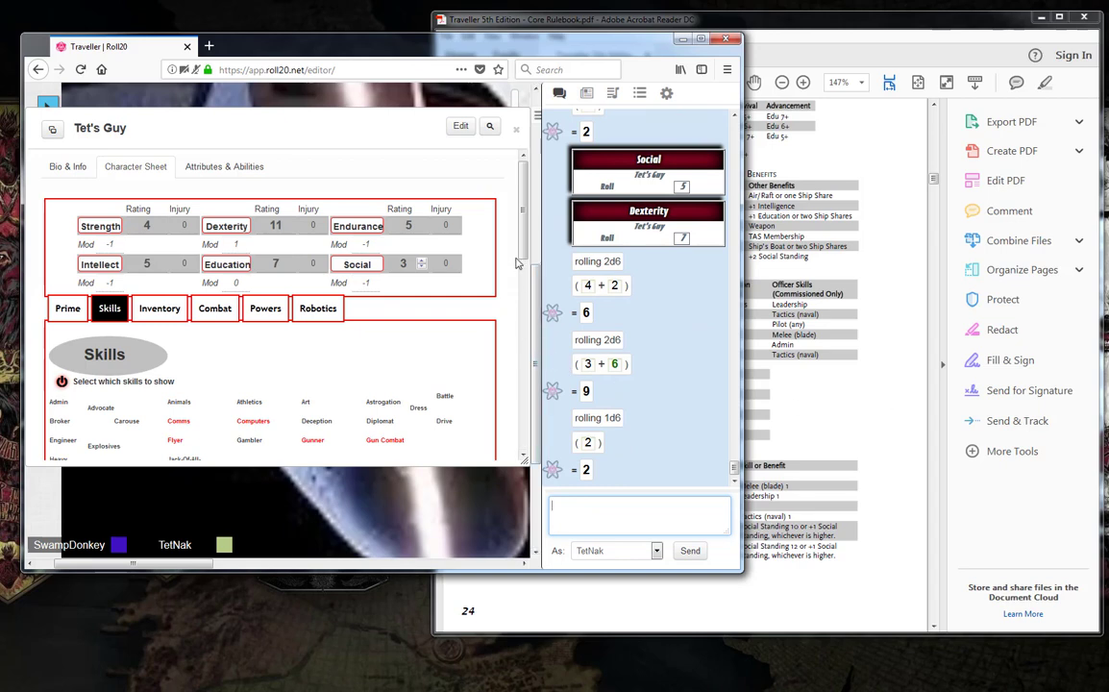
pyautogui.click(820, 438)
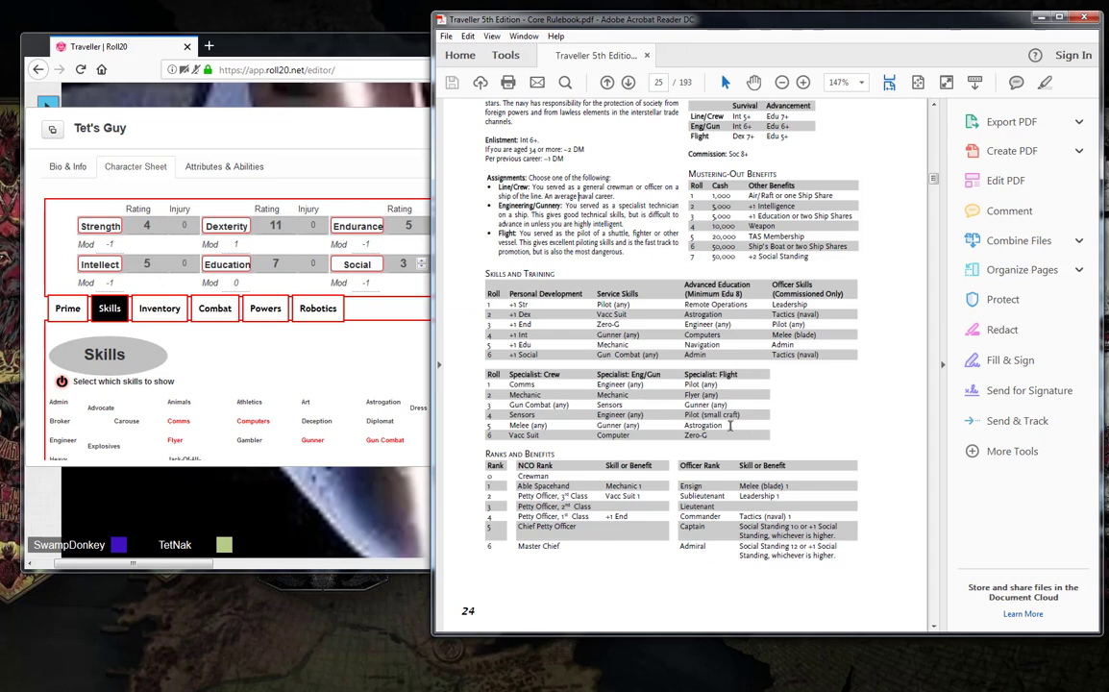
# Set the Flyer skill's Winged speciality to level 1 on the Roll20 character sheet
pyautogui.click(406, 368)
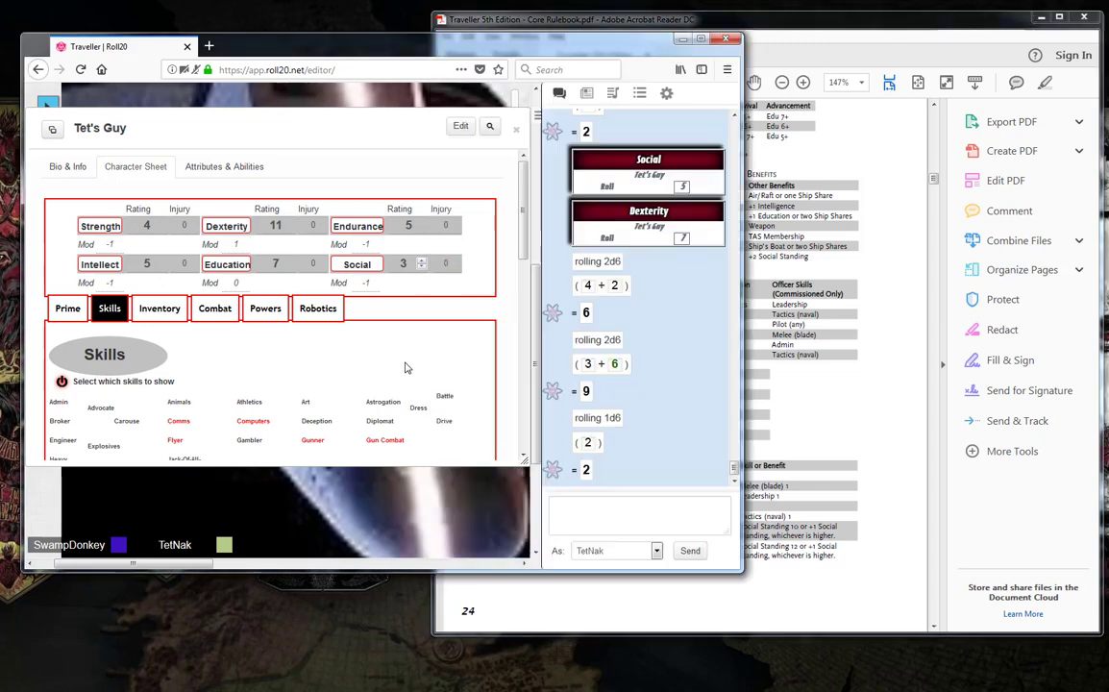
pyautogui.scroll(-2, 525, 352)
pyautogui.scroll(-6, 525, 352)
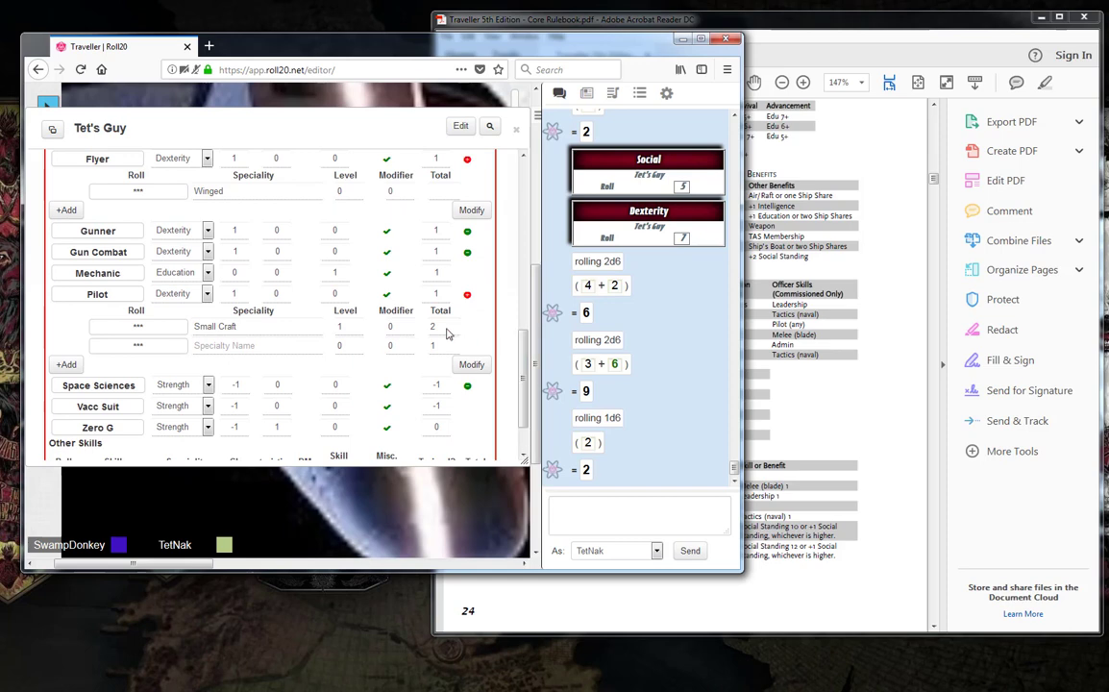
pyautogui.scroll(1, 349, 339)
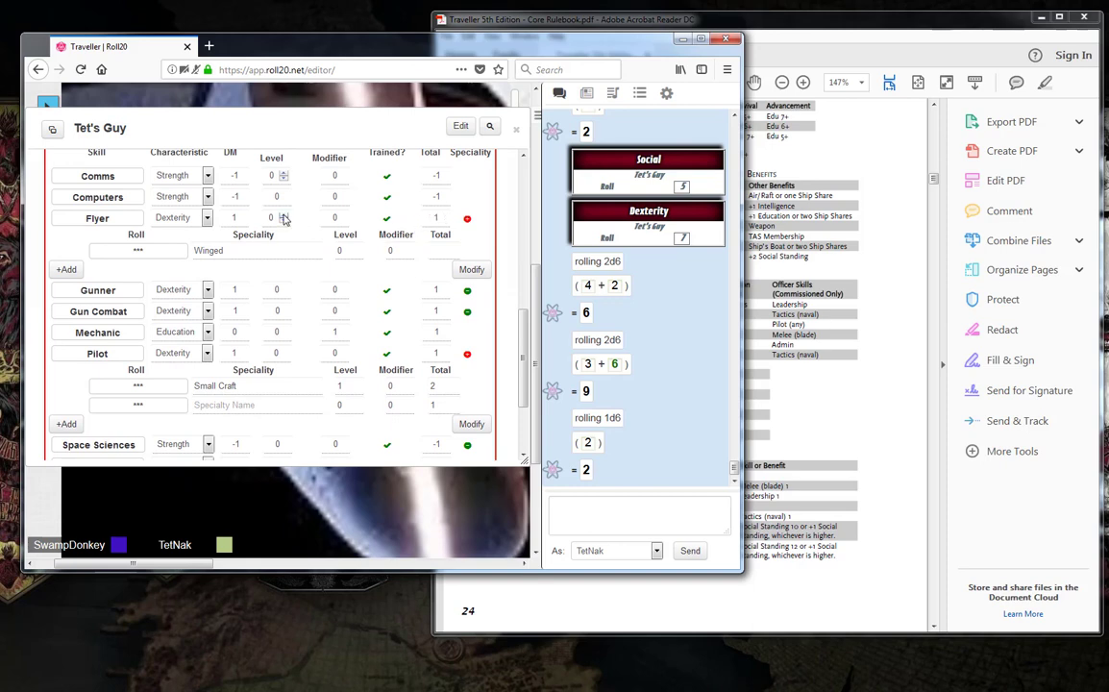
pyautogui.click(357, 248)
pyautogui.scroll(2, 371, 265)
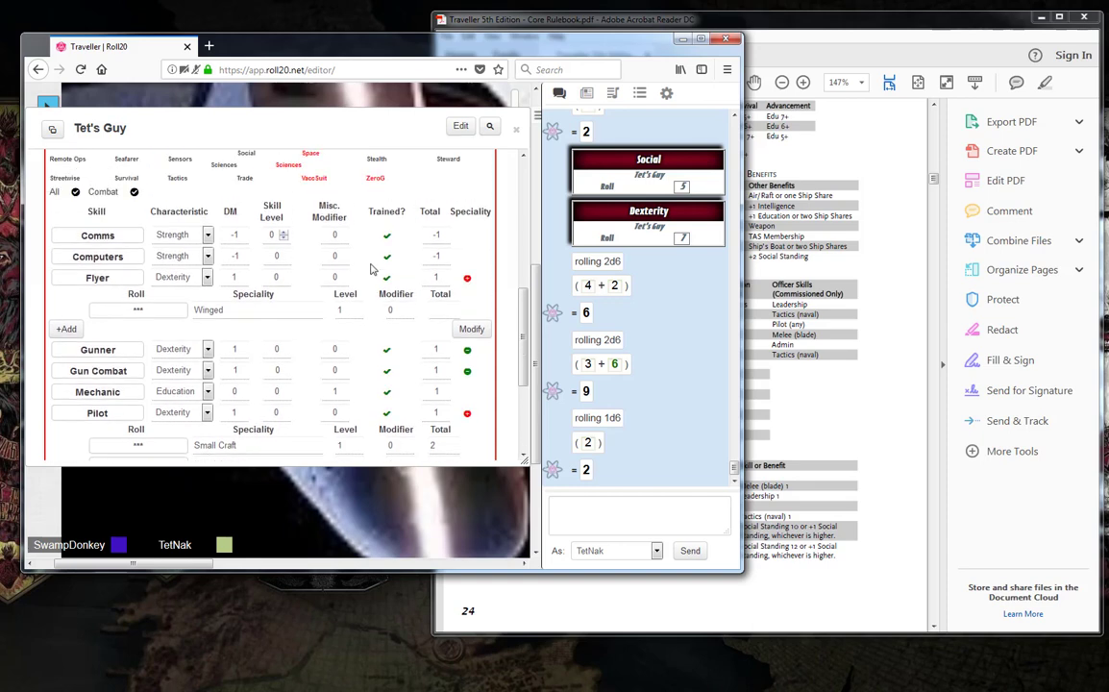
# Check the Navy survival requirement in the rulebook and roll a Dexterity check from the Roll20 sheet with modifier 0
pyautogui.click(812, 387)
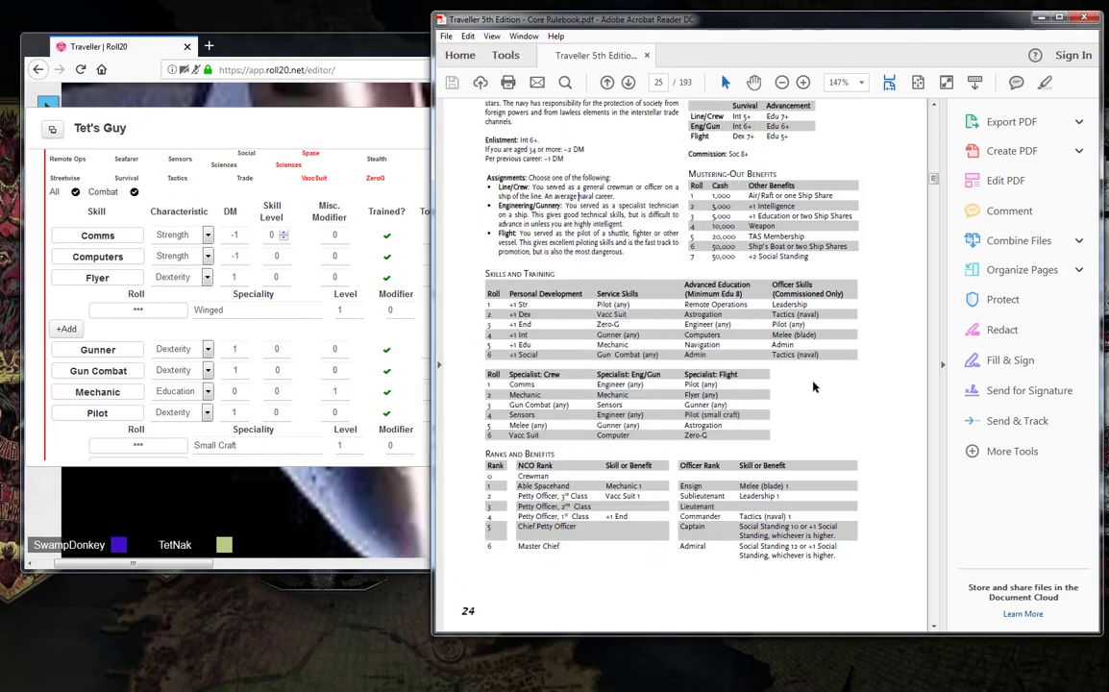
pyautogui.click(413, 224)
pyautogui.scroll(5, 374, 240)
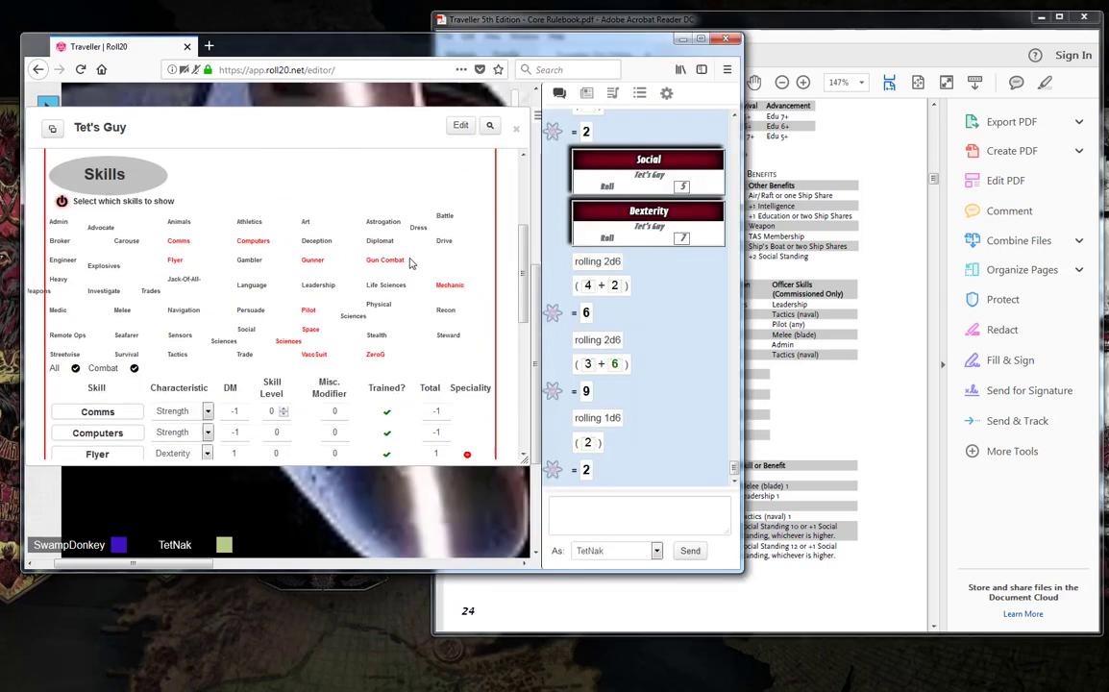
pyautogui.click(235, 226)
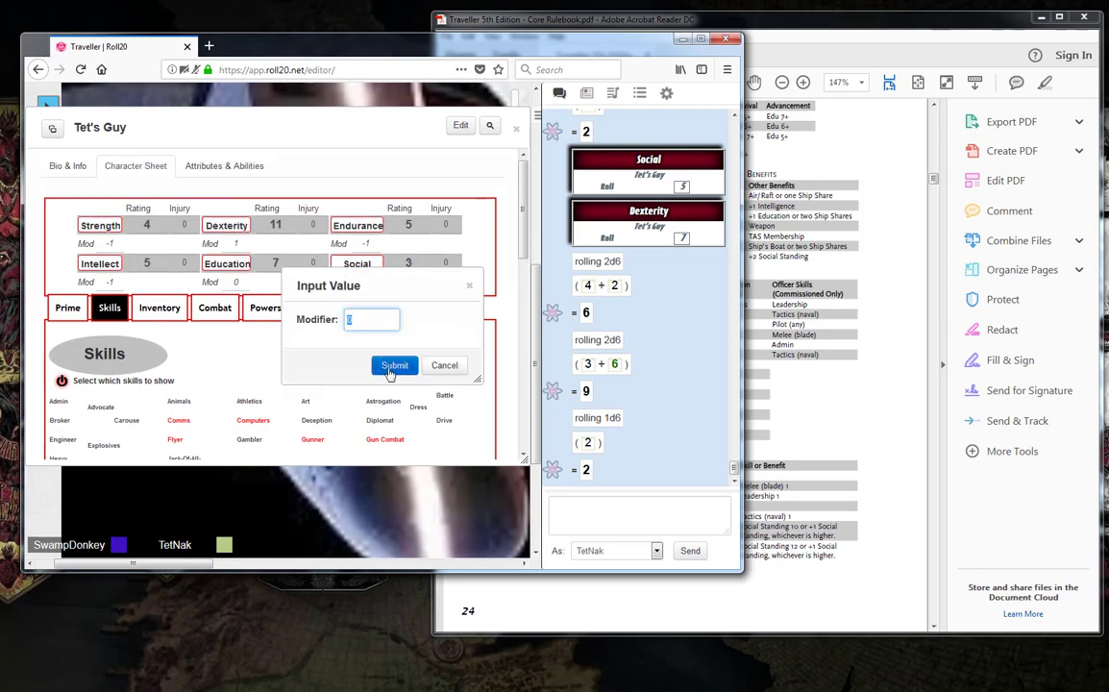
pyautogui.click(389, 367)
pyautogui.moveTo(680, 475)
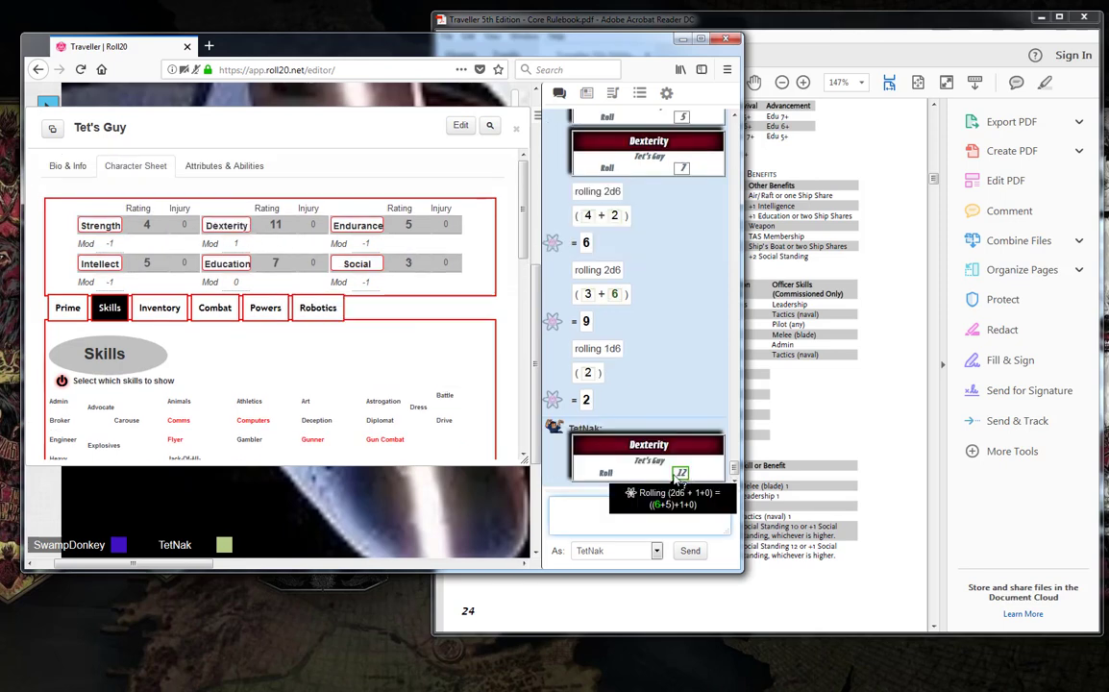
# Go to the Navy Events table in the rulebook PDF and roll 2d6 for it in the Roll20 chat
pyautogui.click(894, 437)
pyautogui.scroll(-10, 894, 437)
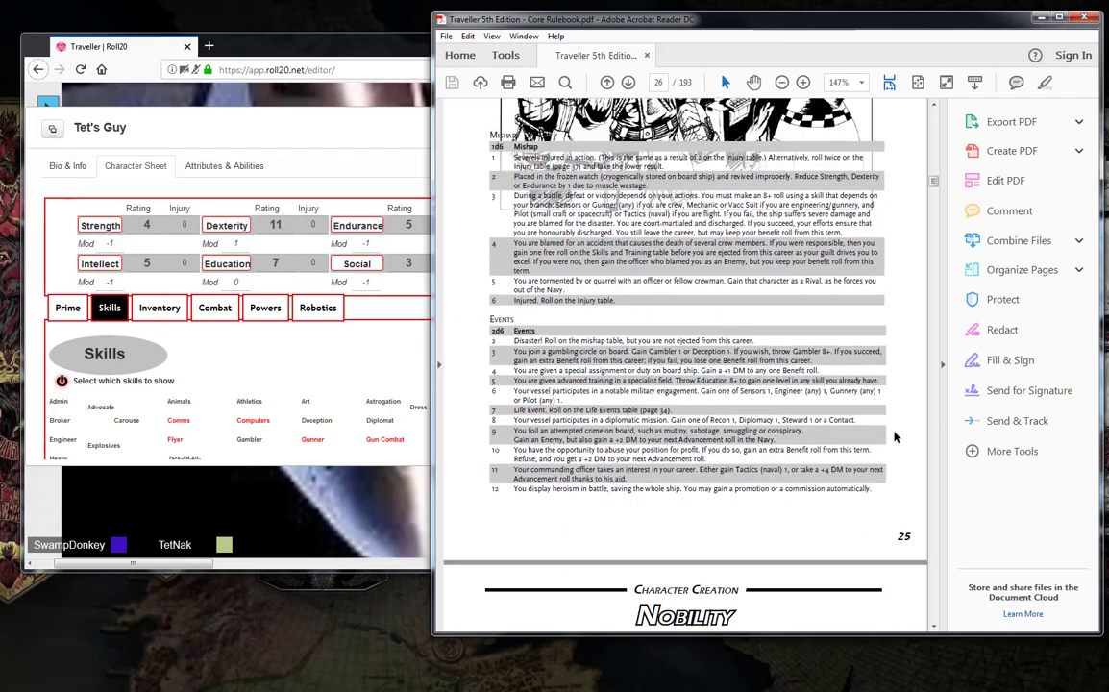
pyautogui.scroll(-1, 893, 437)
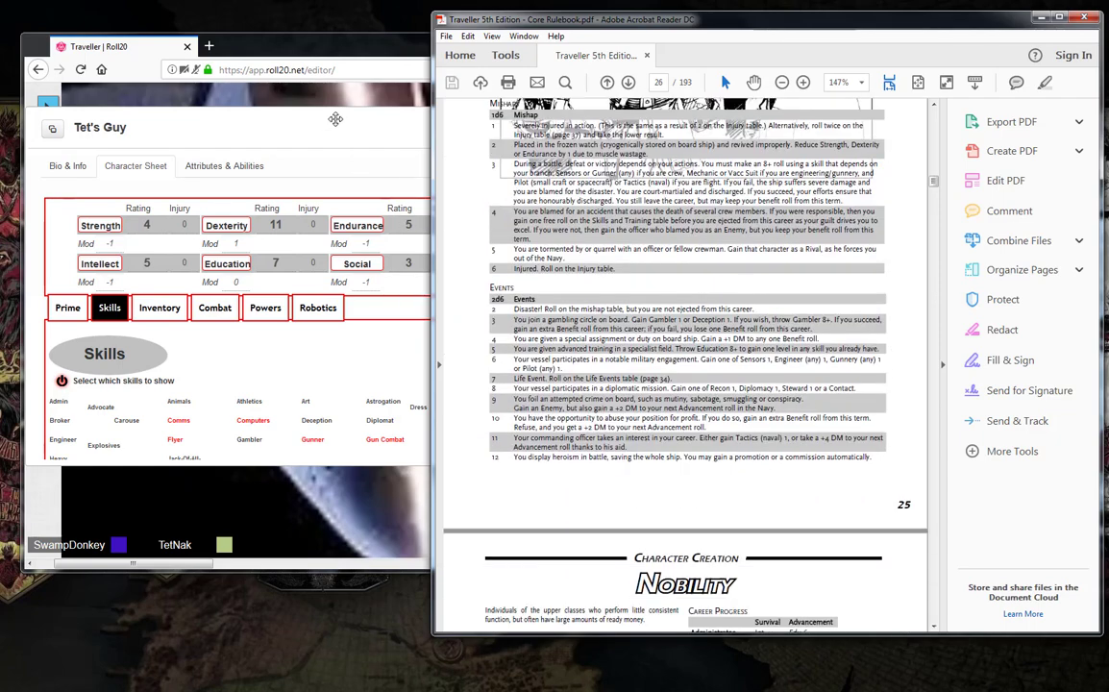
pyautogui.click(303, 108)
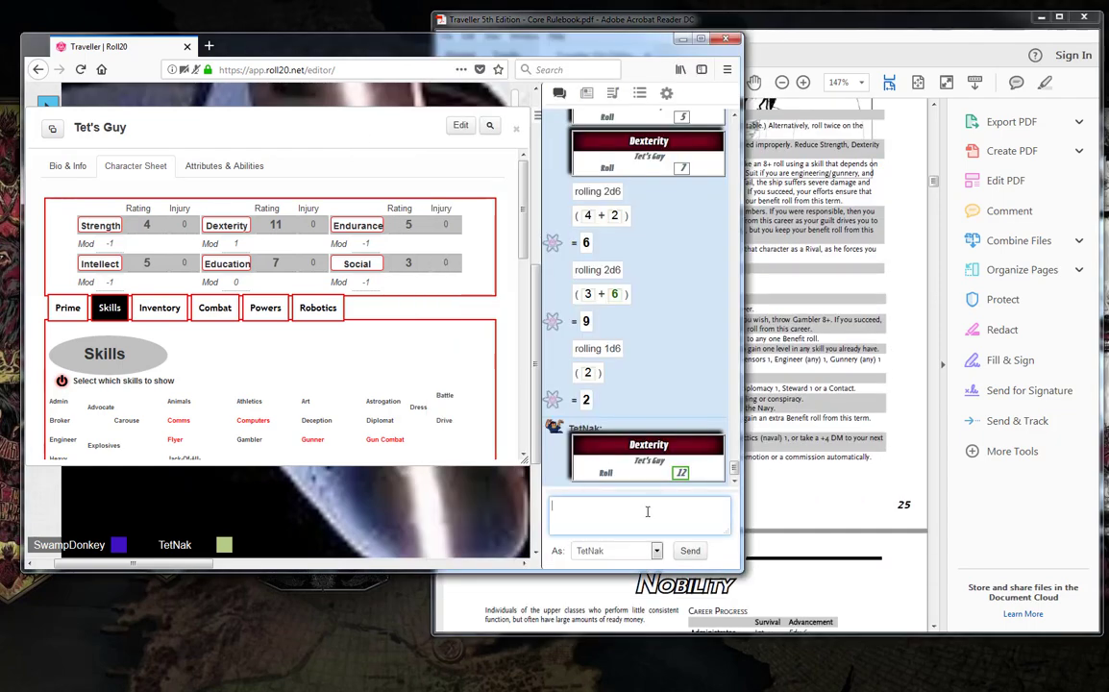
pyautogui.press('Up')
pyautogui.press('Up')
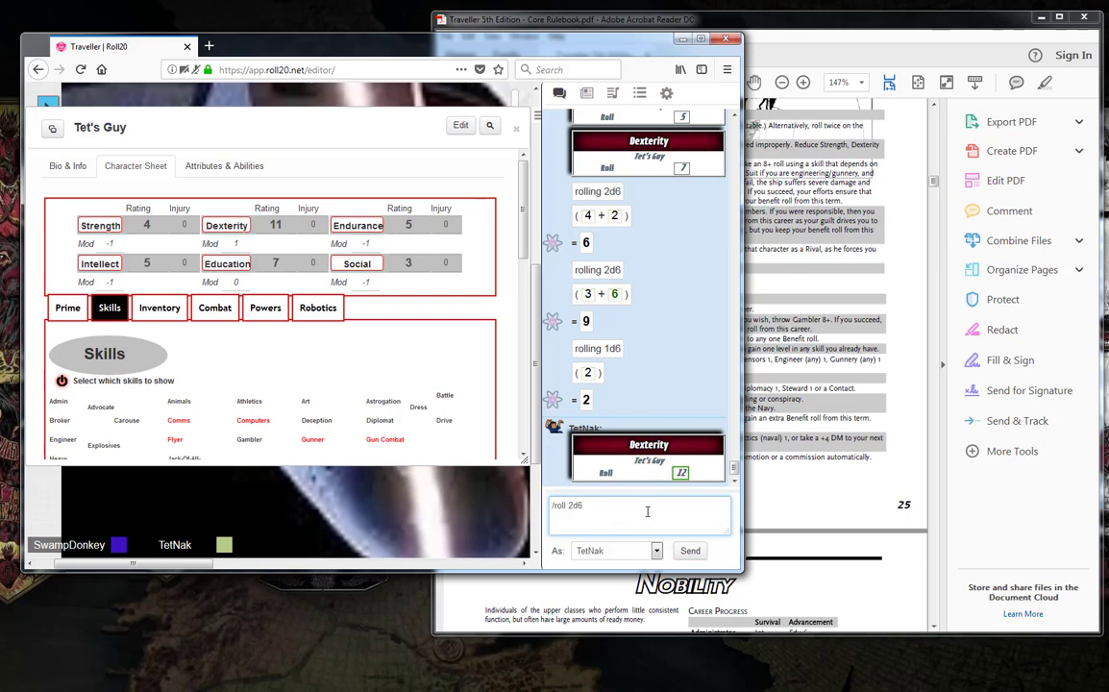
pyautogui.press('Return')
# Read the special assignment entry in the rulebook's Navy Events table
pyautogui.hotkey('alt', 'Tab')
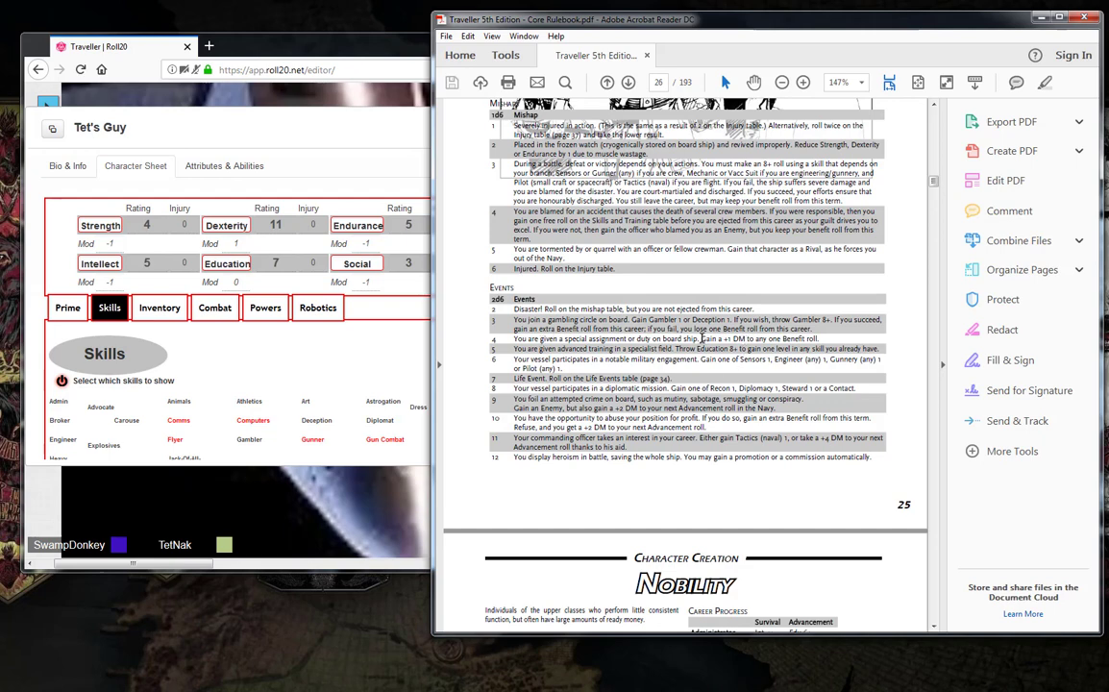
pyautogui.moveTo(700, 339); pyautogui.dragTo(769, 343)
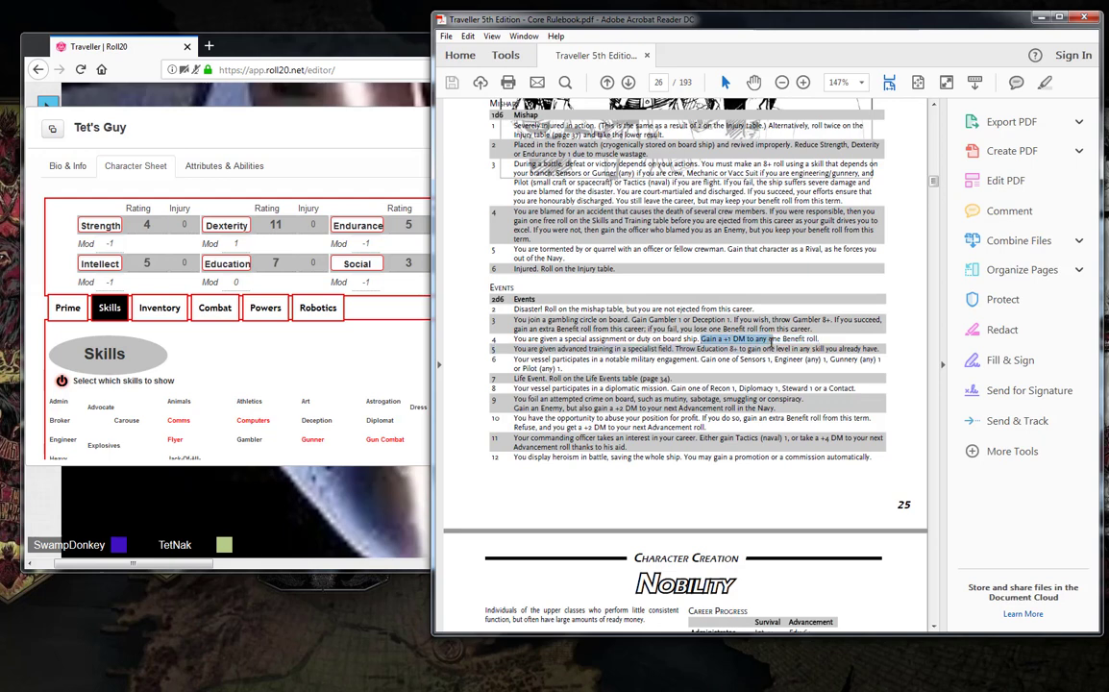
pyautogui.click(718, 309)
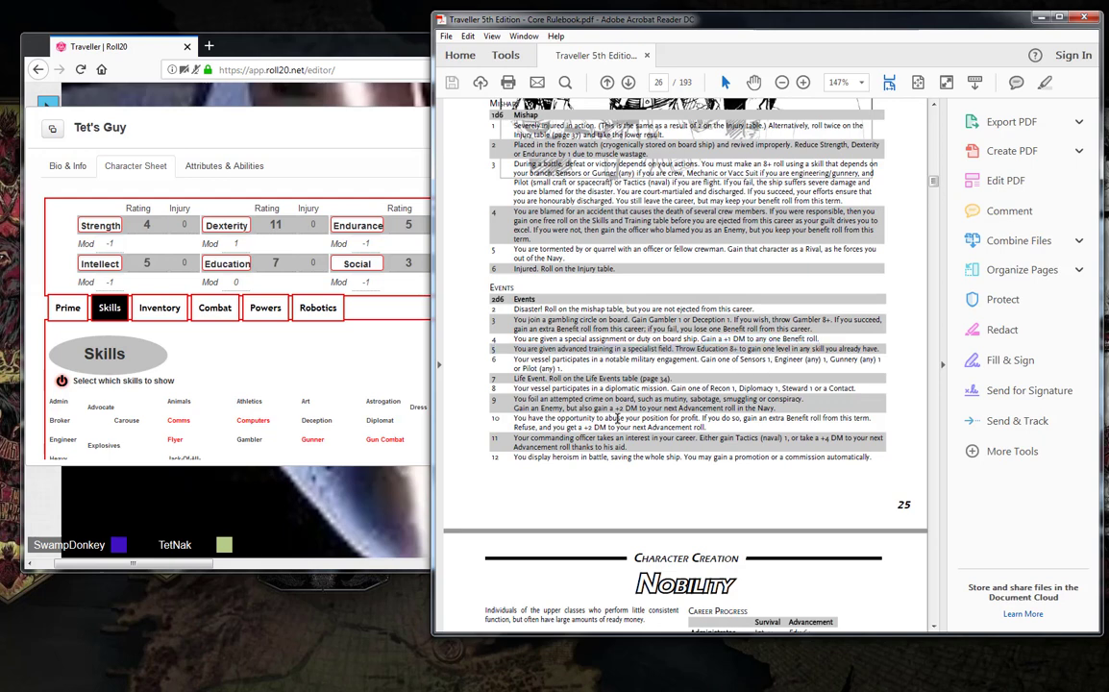
# Review the characteristics and skills on the Roll20 sheet alongside the rulebook's Navy Events table
pyautogui.click(396, 350)
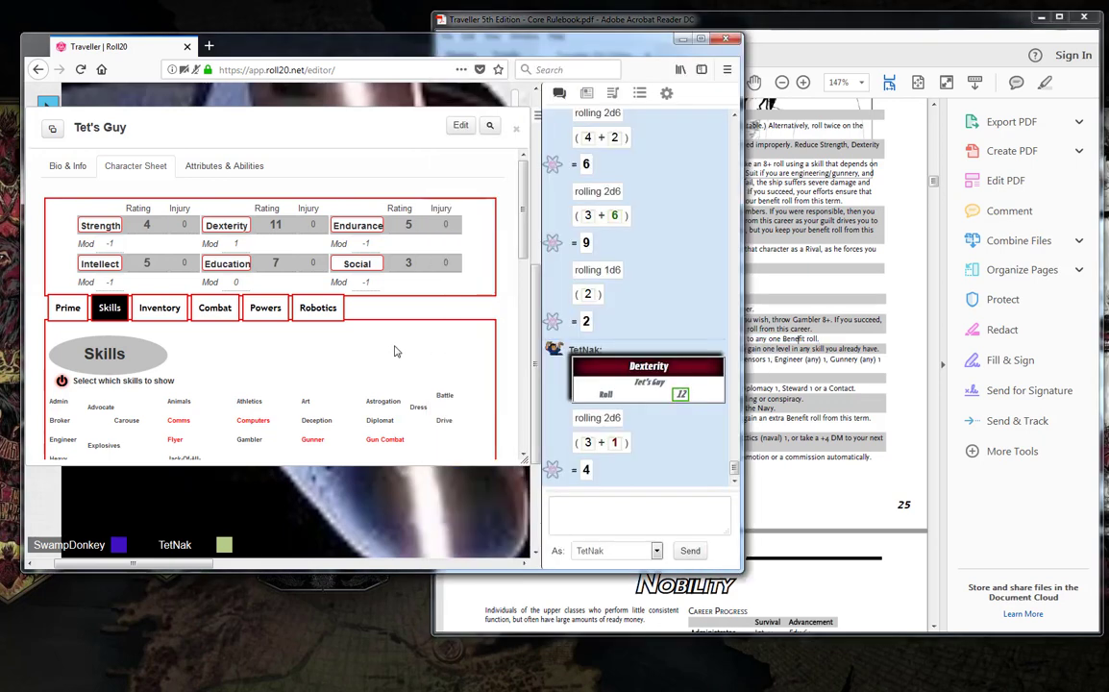
pyautogui.scroll(-3, 394, 350)
pyautogui.scroll(1, 394, 350)
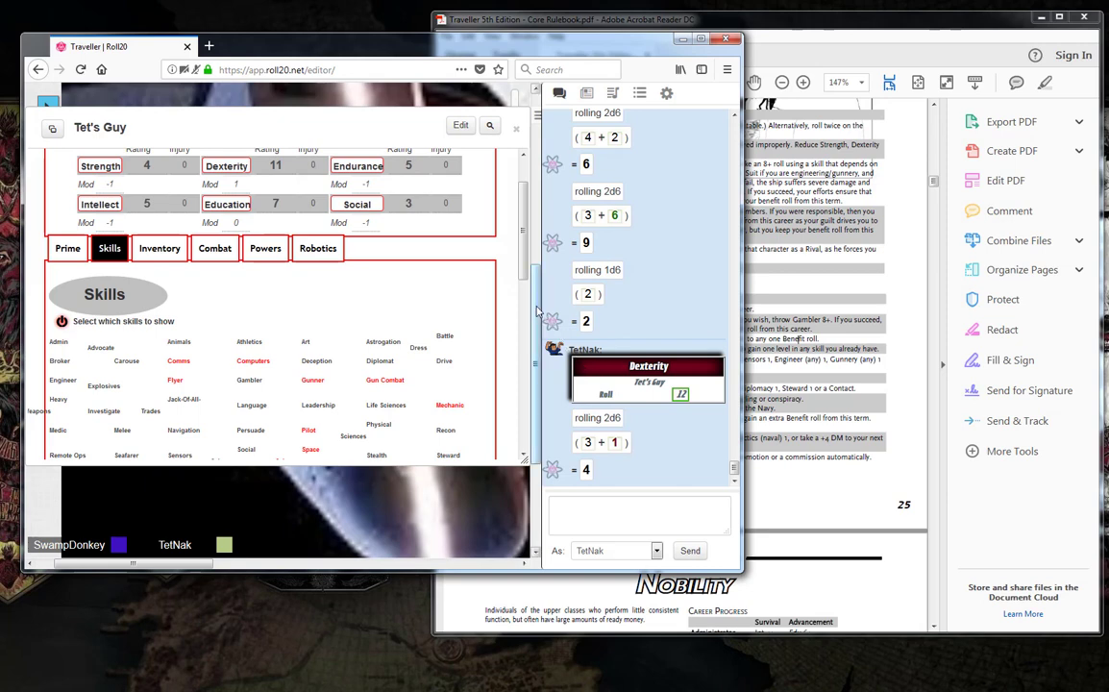
pyautogui.click(873, 315)
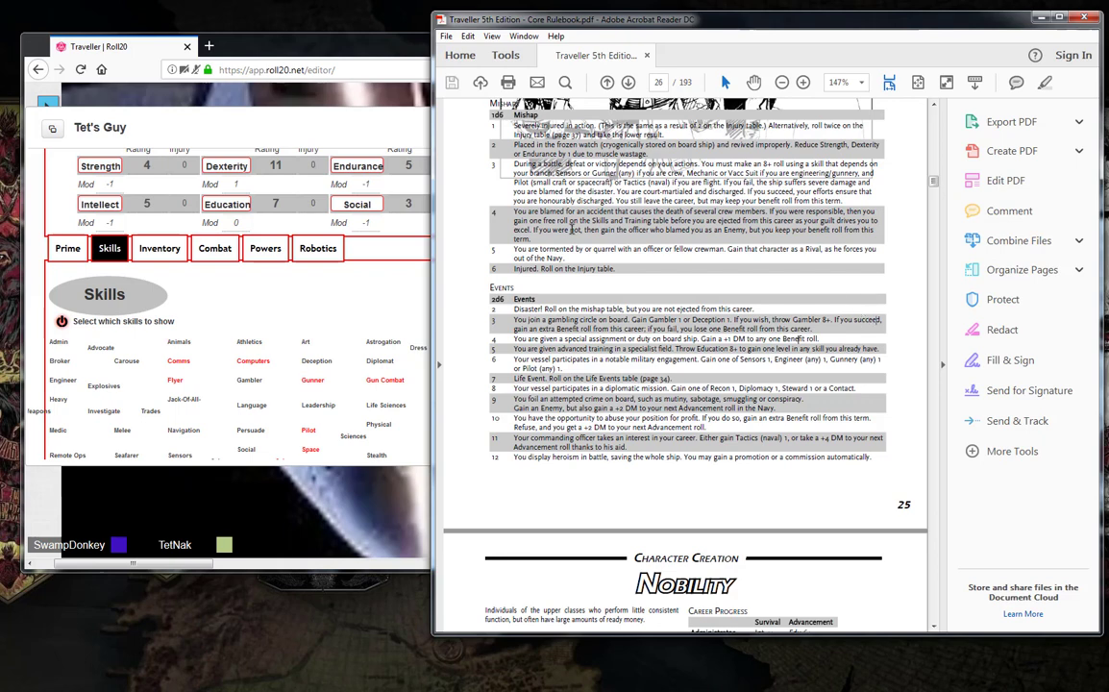
pyautogui.click(369, 269)
pyautogui.scroll(-5, 361, 303)
pyautogui.scroll(5, 361, 303)
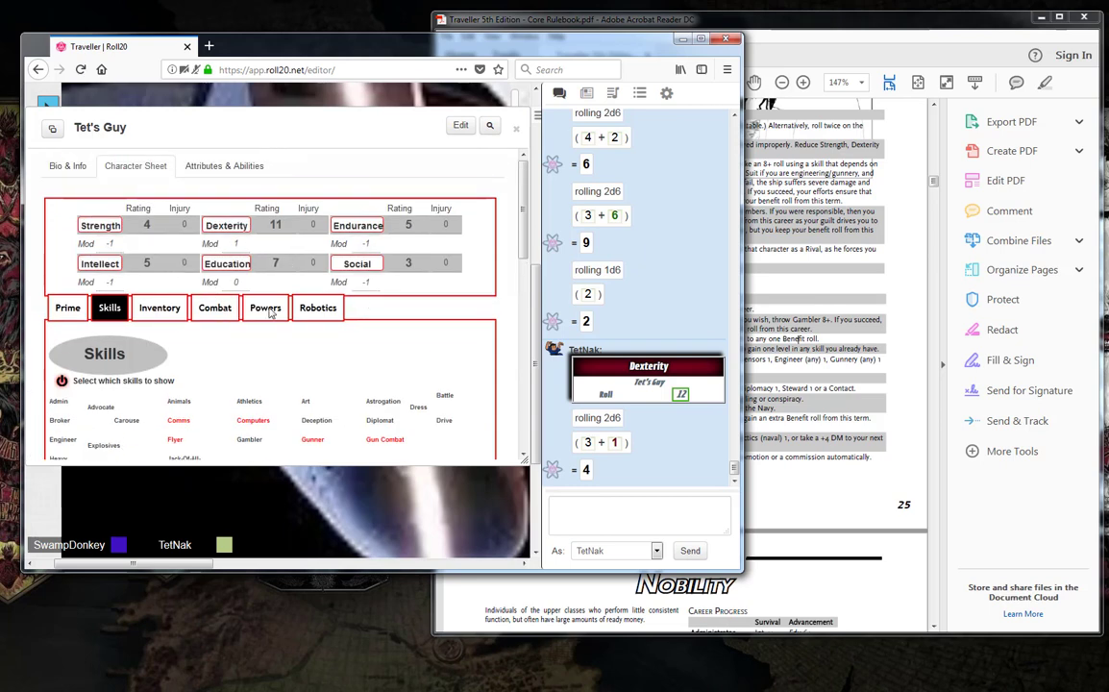
pyautogui.scroll(-3, 297, 330)
pyautogui.scroll(-3, 294, 330)
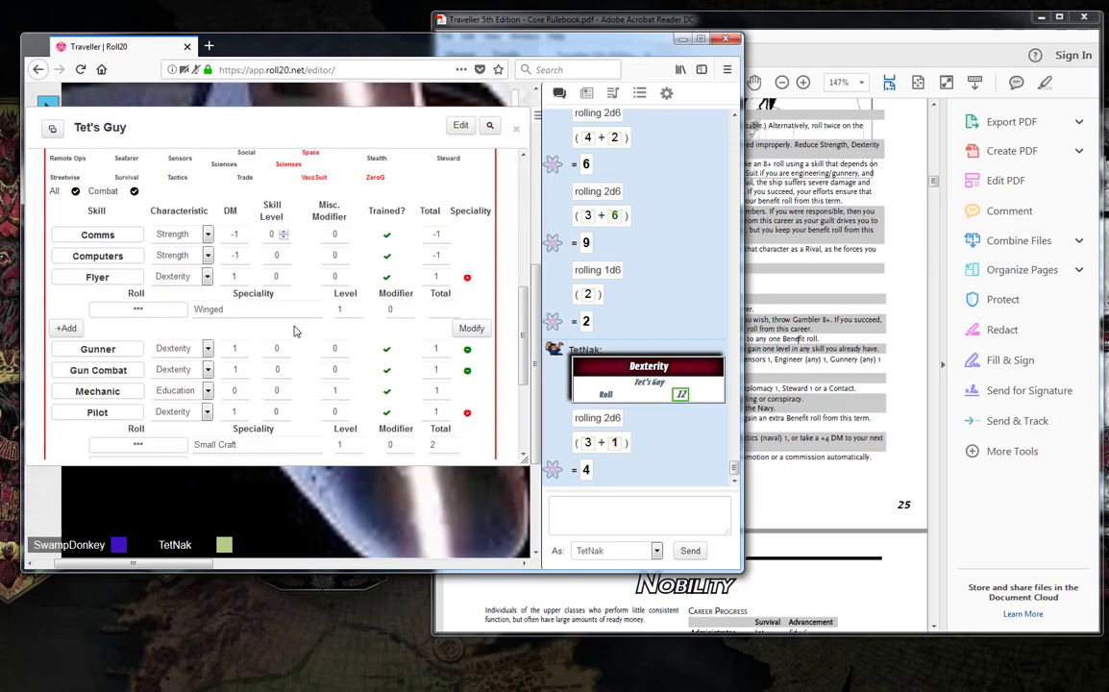
pyautogui.scroll(-3, 295, 331)
pyautogui.scroll(10, 295, 330)
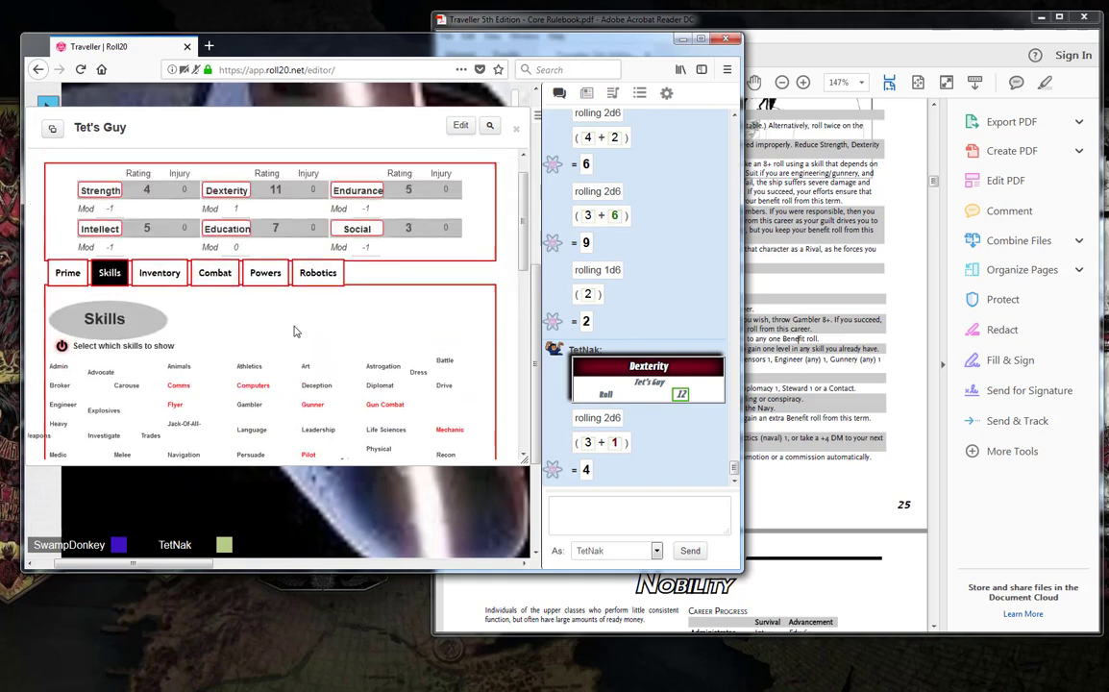
# Expand Character History in the sheet's Prime section and enter "+1 DM (Special Assignment)"
pyautogui.click(59, 307)
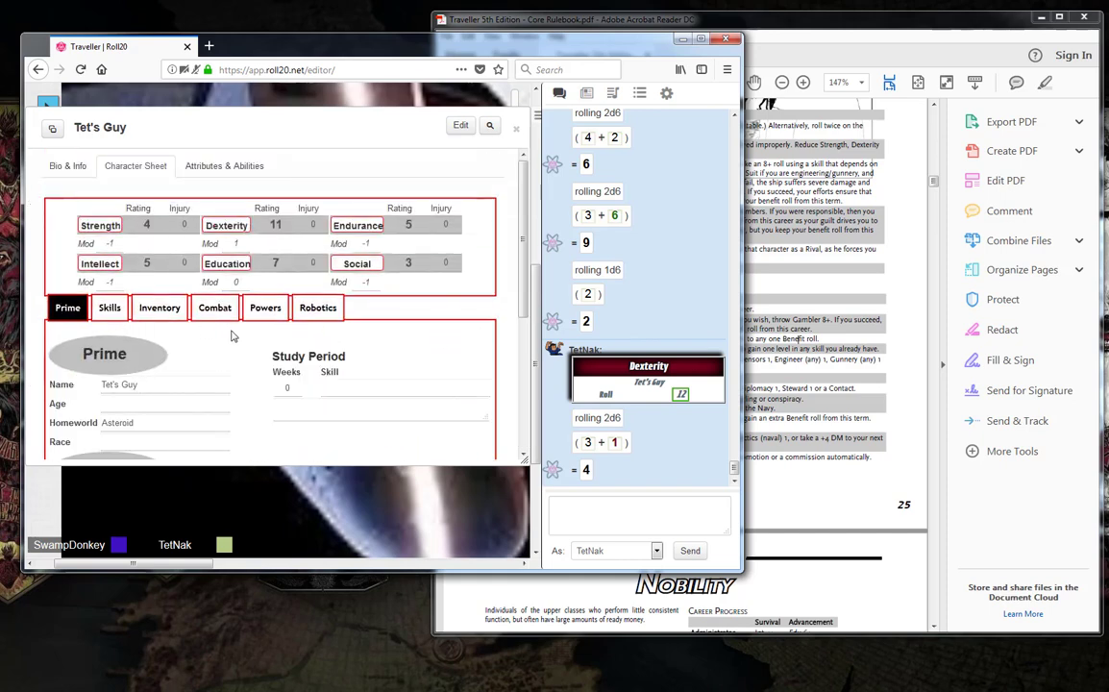
pyautogui.scroll(-4, 231, 336)
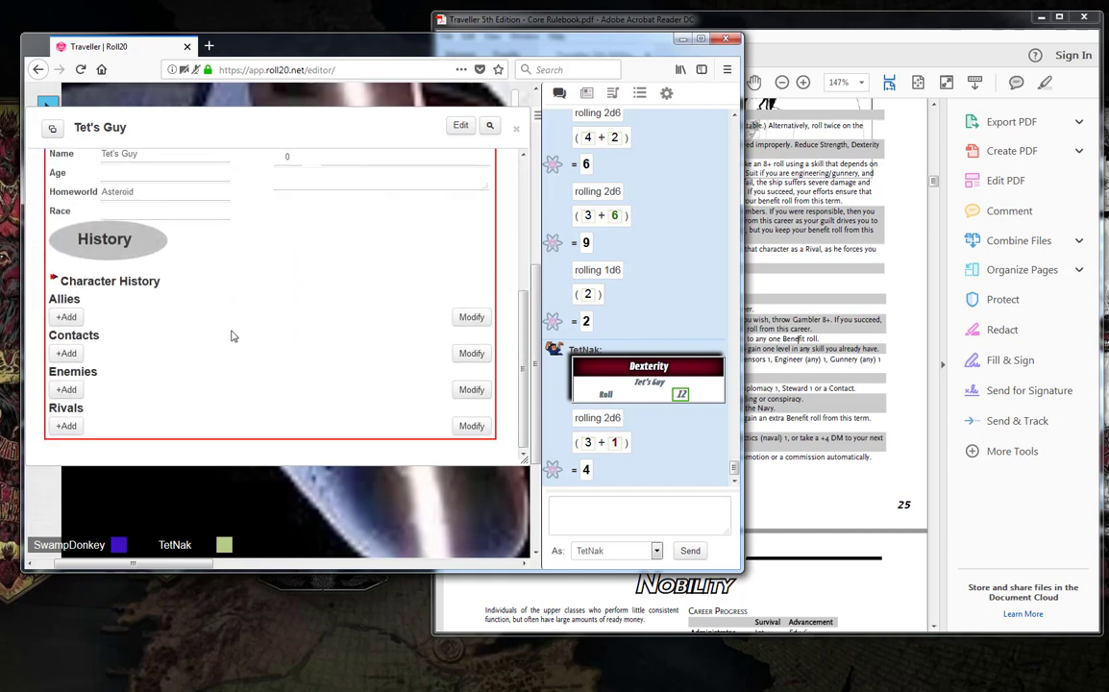
pyautogui.scroll(3, 231, 337)
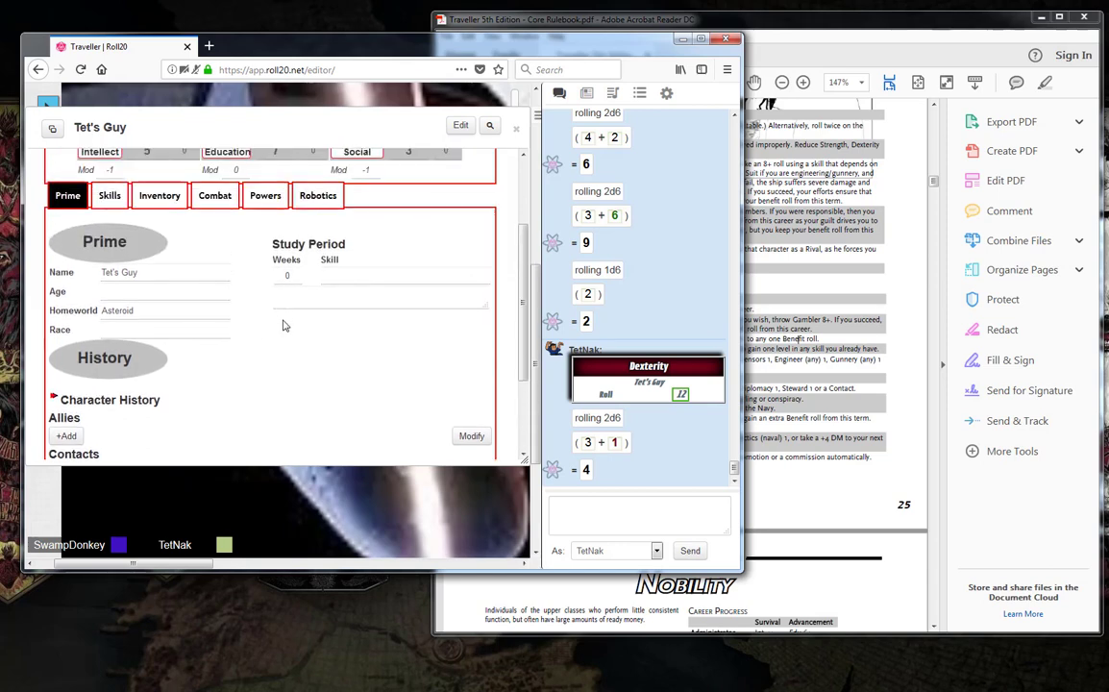
pyautogui.scroll(1, 283, 326)
pyautogui.scroll(1, 283, 327)
pyautogui.scroll(-4, 283, 326)
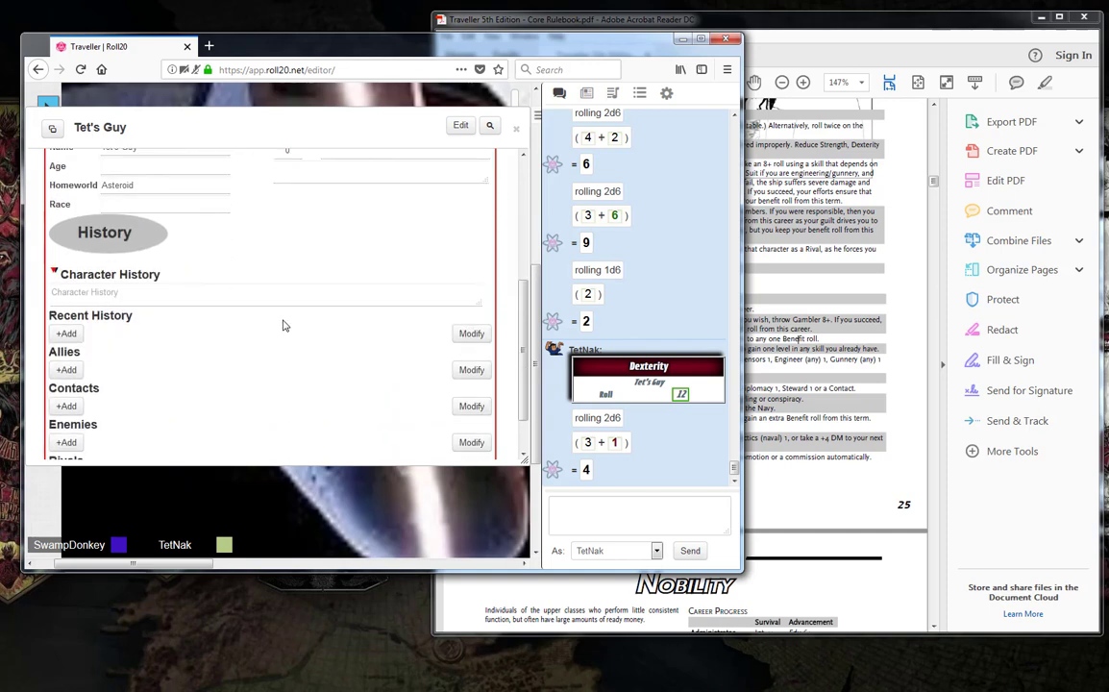
pyautogui.write('+1 DM (Special Assignment')
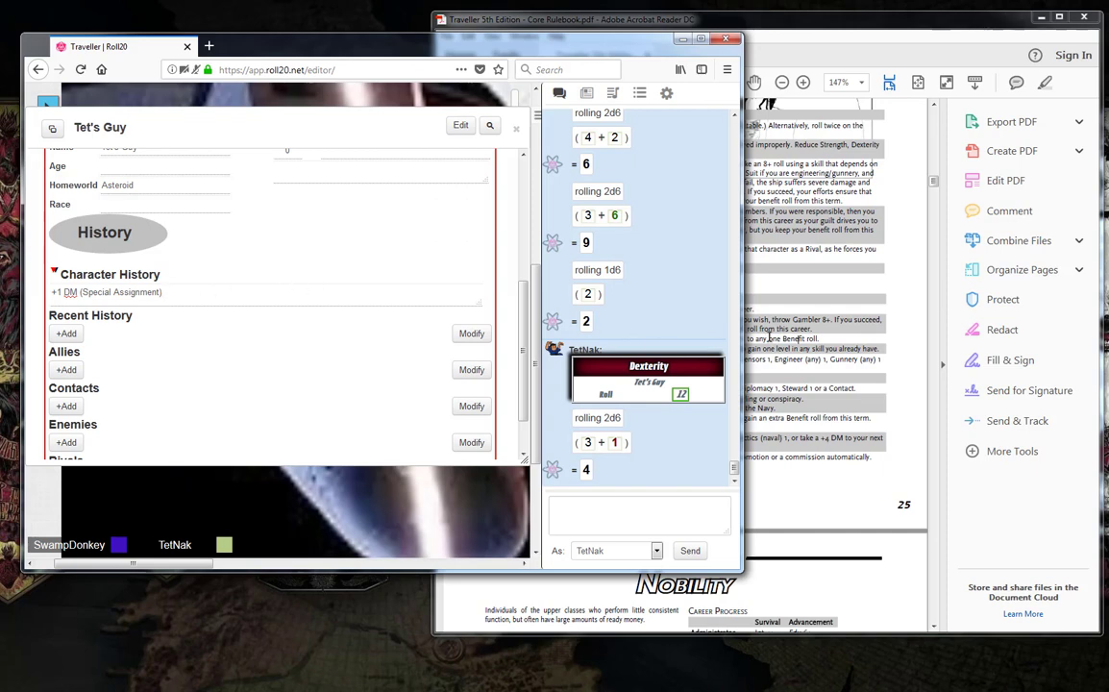
# Review the skill list on the Roll20 sheet and return to the Navy skills and ranks tables in the rulebook PDF
pyautogui.click(697, 295)
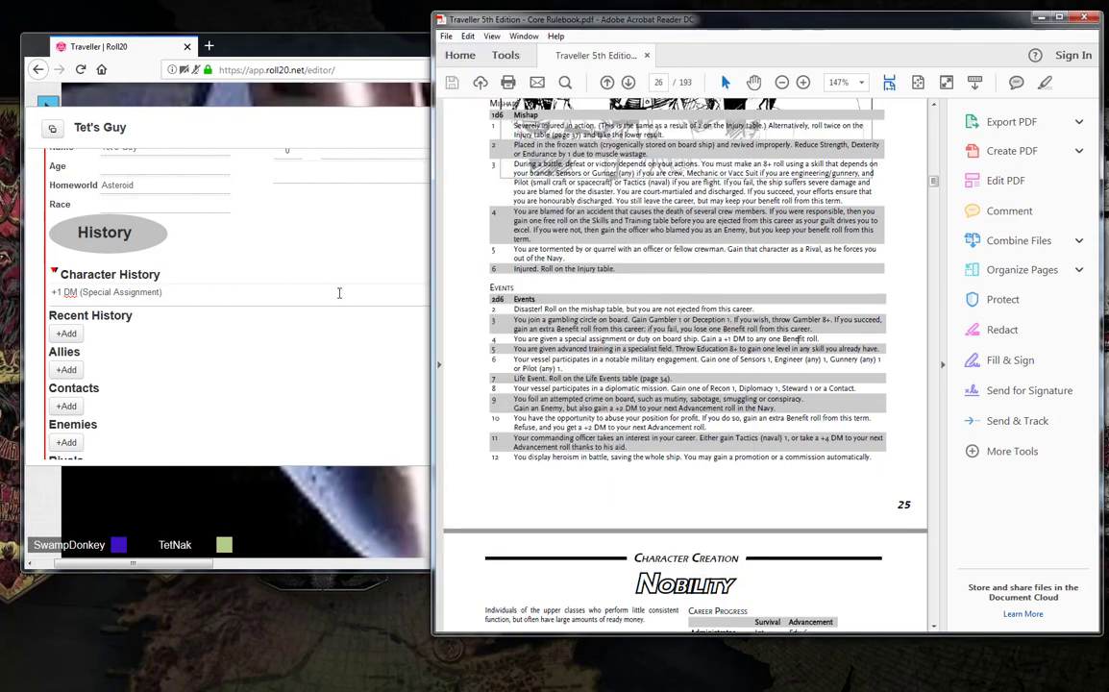
pyautogui.click(338, 293)
pyautogui.scroll(5, 356, 273)
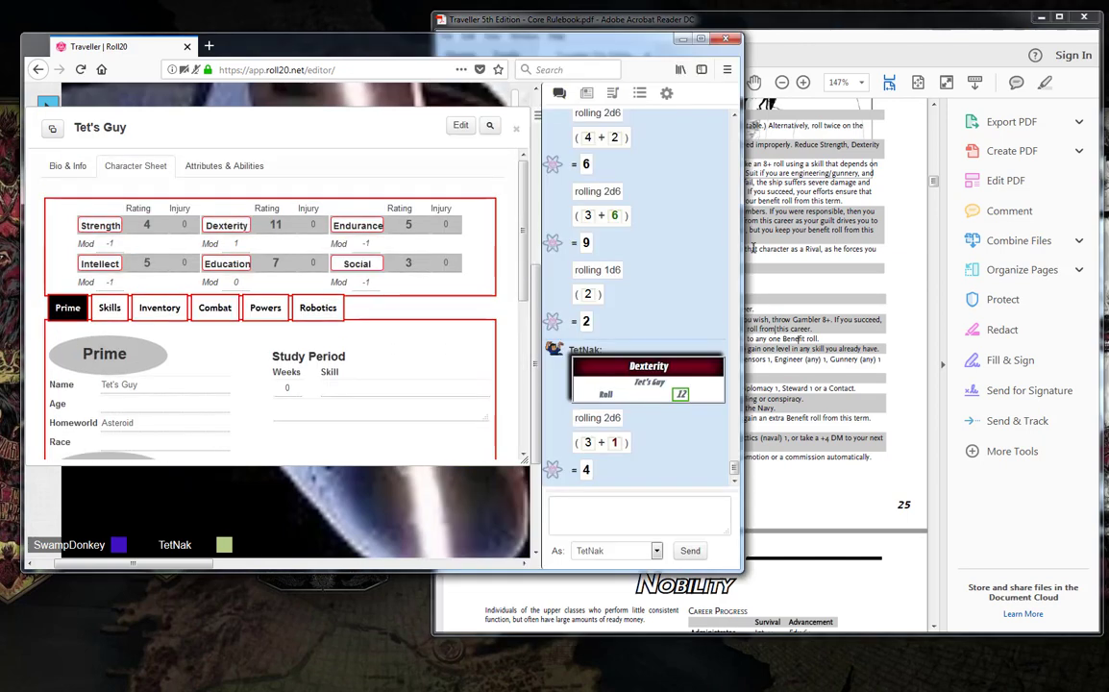
pyautogui.click(110, 307)
pyautogui.scroll(-1, 370, 305)
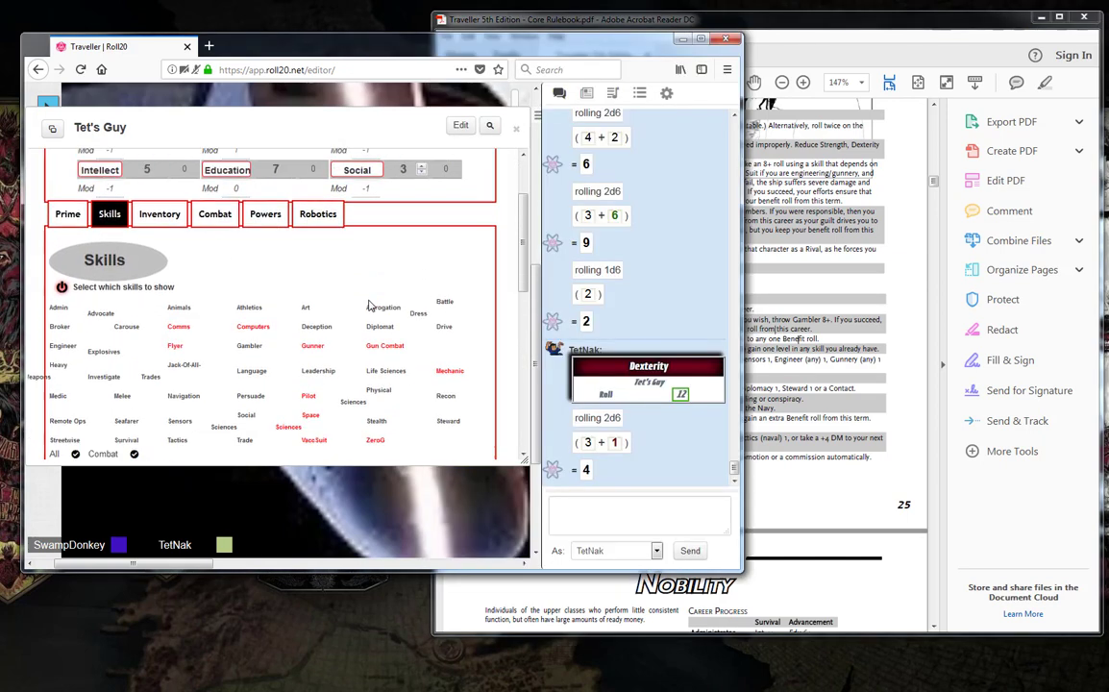
pyautogui.scroll(-3, 368, 306)
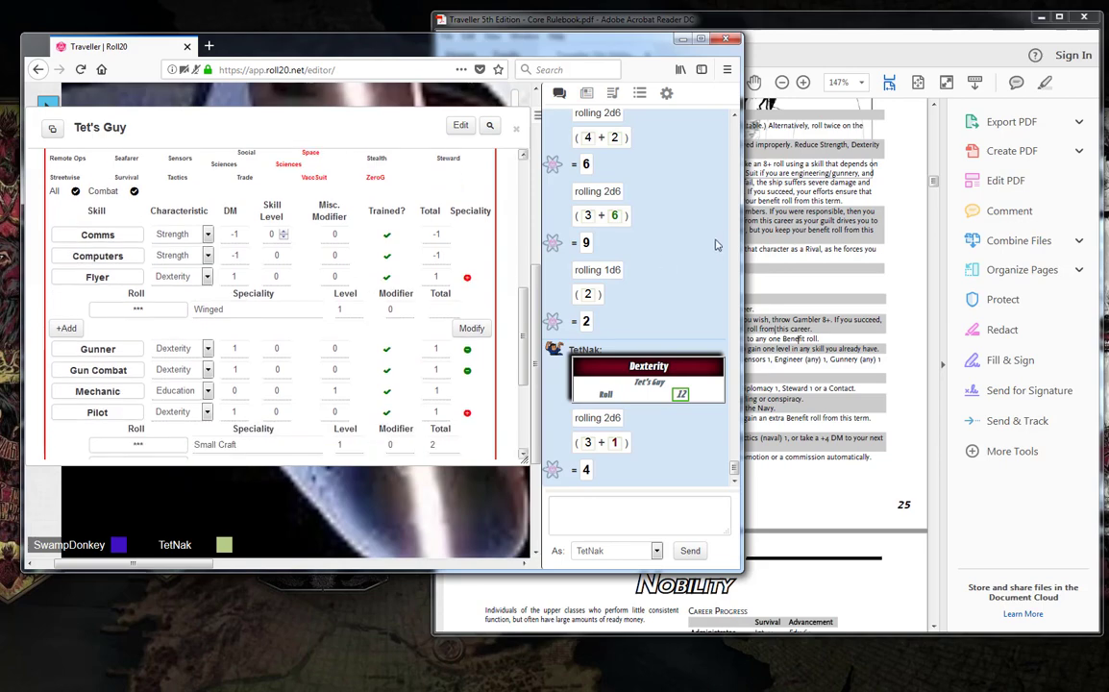
pyautogui.click(754, 223)
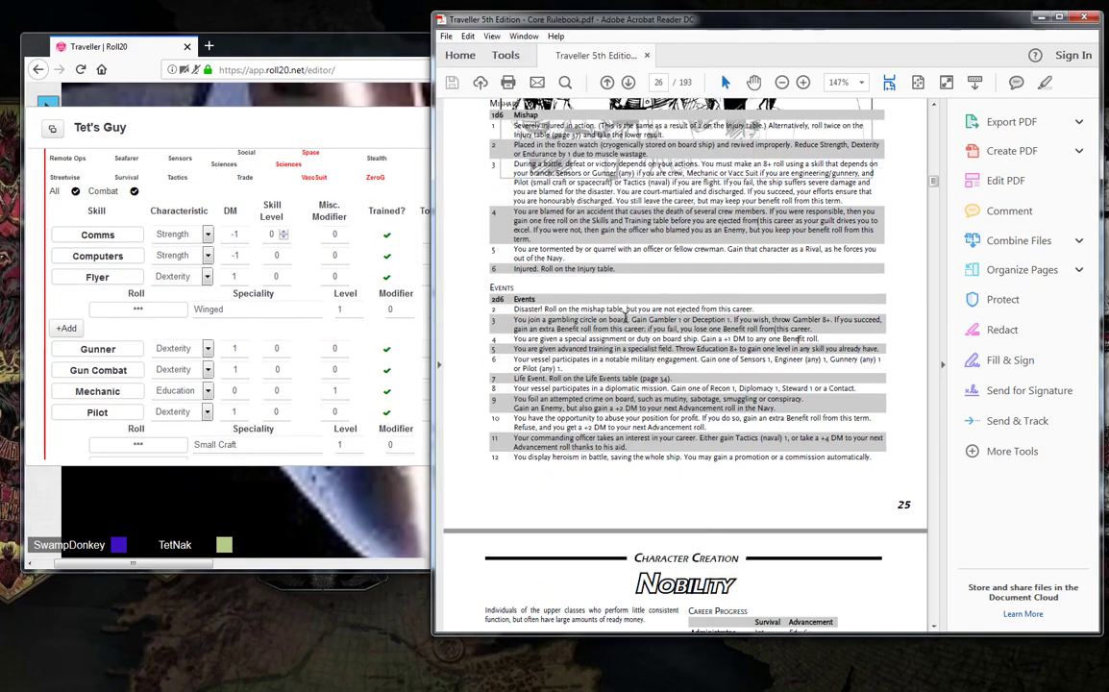
pyautogui.scroll(15, 625, 318)
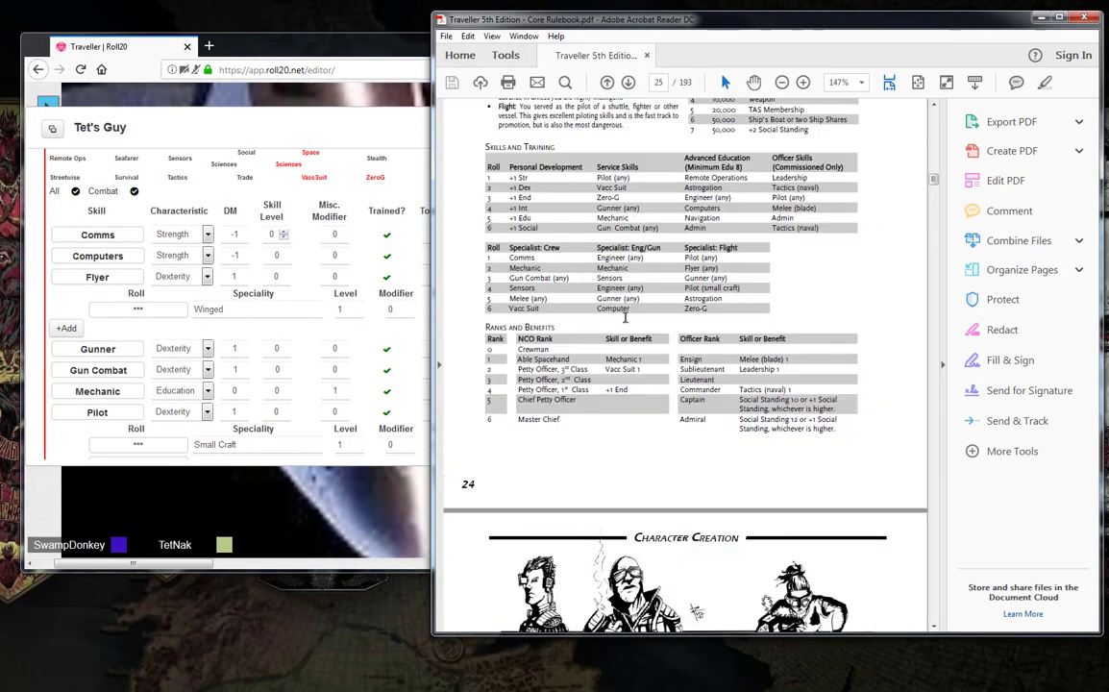
# Consult the rulebook's Navy tables for the commission requirement and roll a Social check from the character's Roll20 sheet
pyautogui.scroll(1, 625, 318)
pyautogui.scroll(-10, 625, 318)
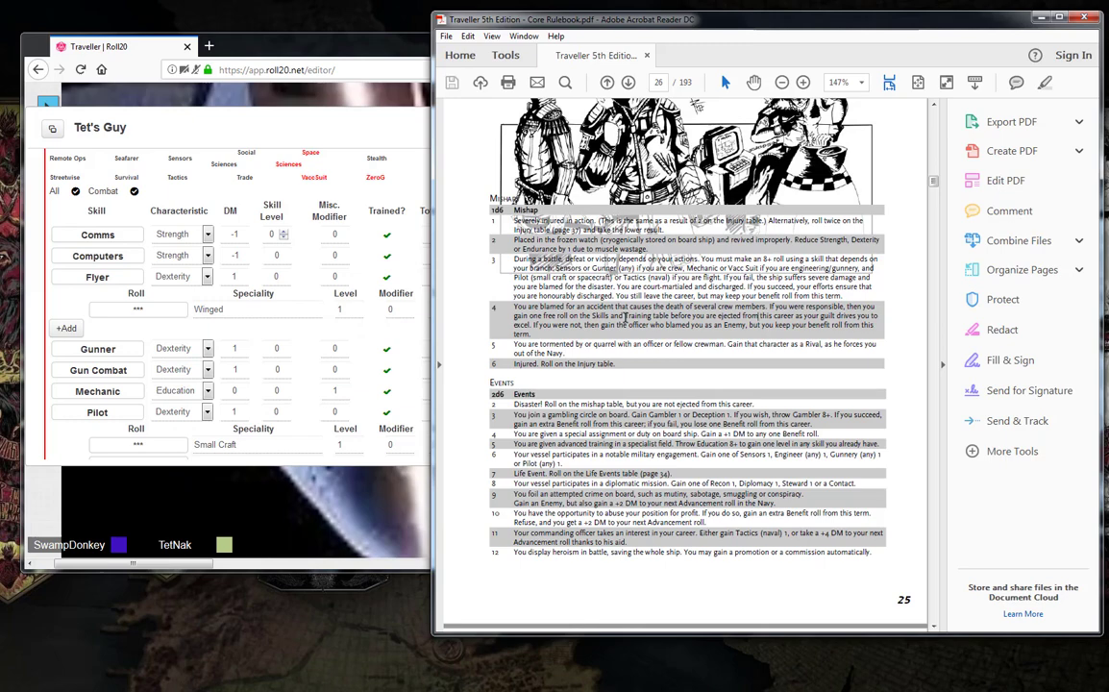
pyautogui.scroll(12, 626, 318)
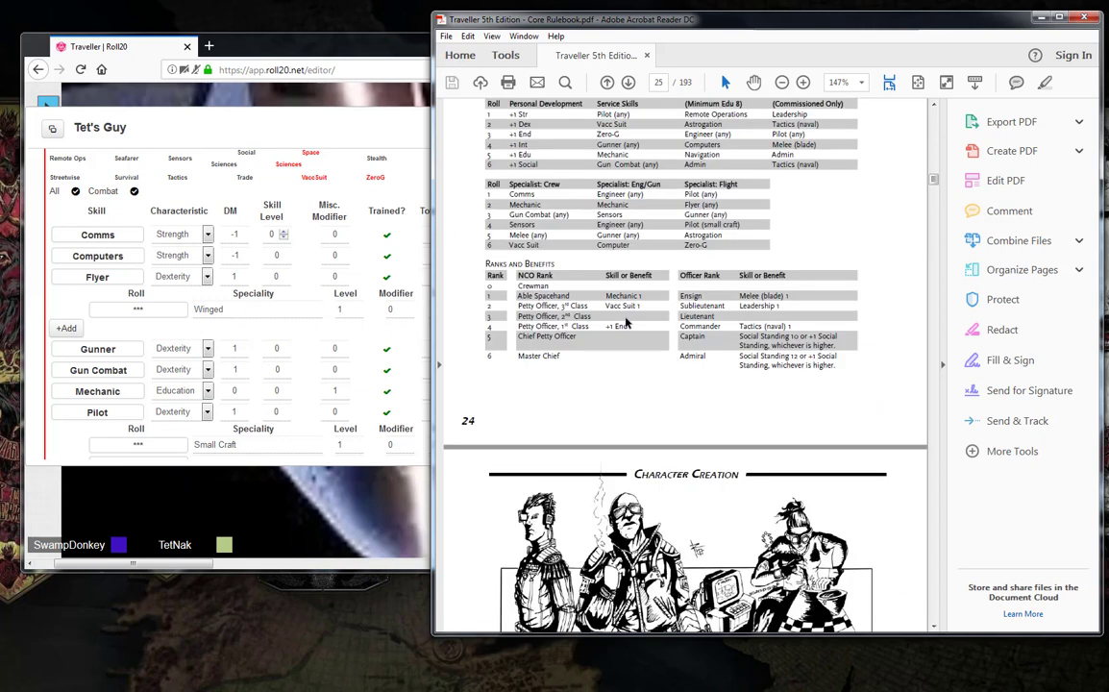
pyautogui.scroll(-1, 625, 321)
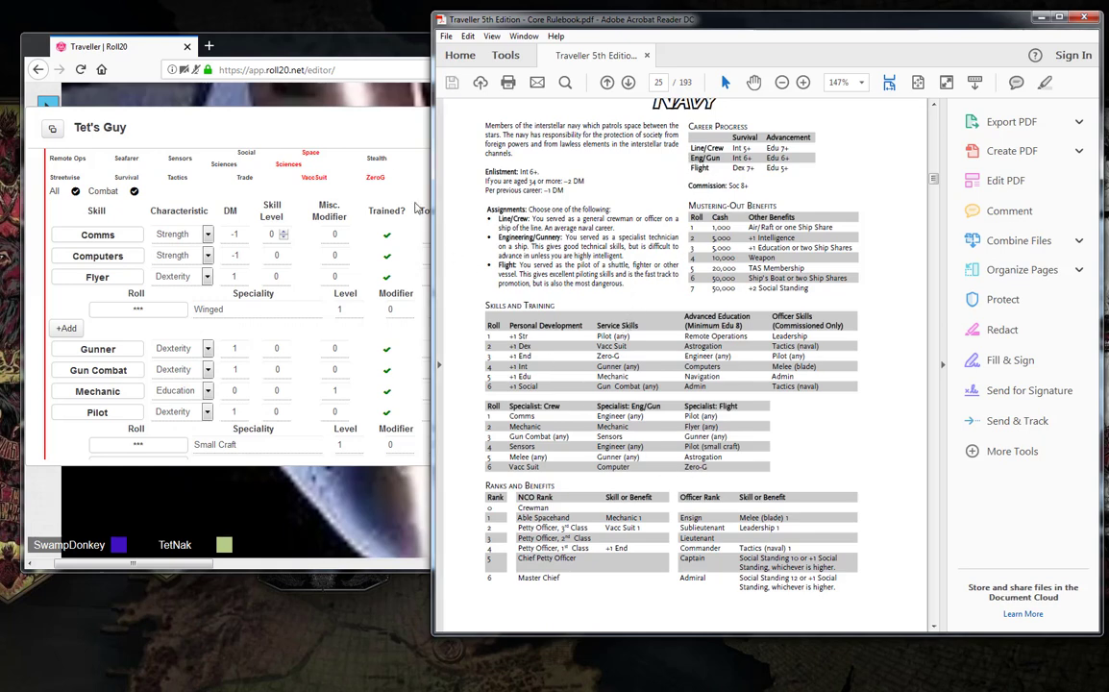
pyautogui.click(366, 131)
pyautogui.scroll(4, 431, 312)
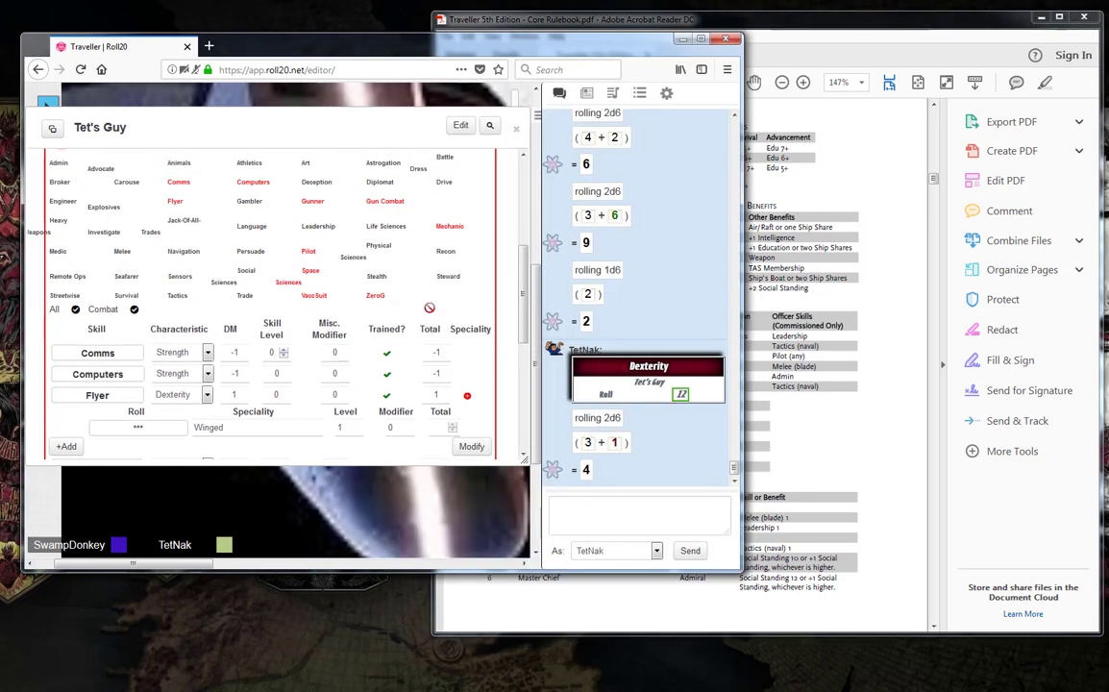
pyautogui.scroll(2, 431, 312)
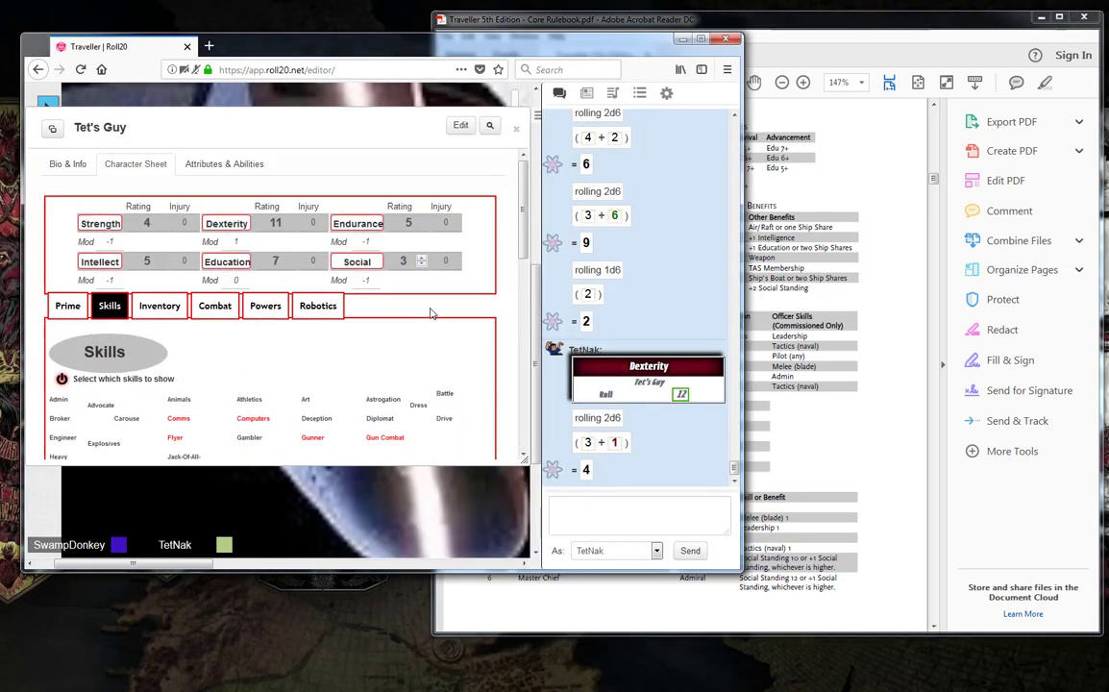
pyautogui.click(372, 275)
pyautogui.click(394, 366)
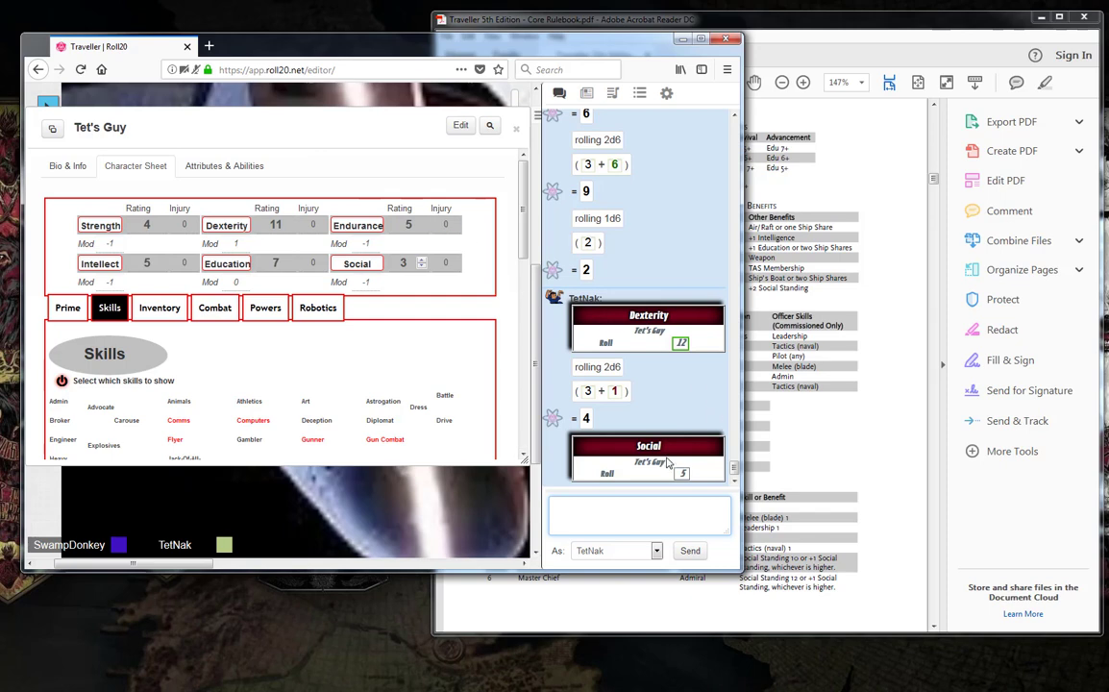
# Check the Navy career requirements in the rulebook and roll an Education check for the character in Roll20 with modifier 0
pyautogui.moveTo(682, 474)
pyautogui.click(790, 22)
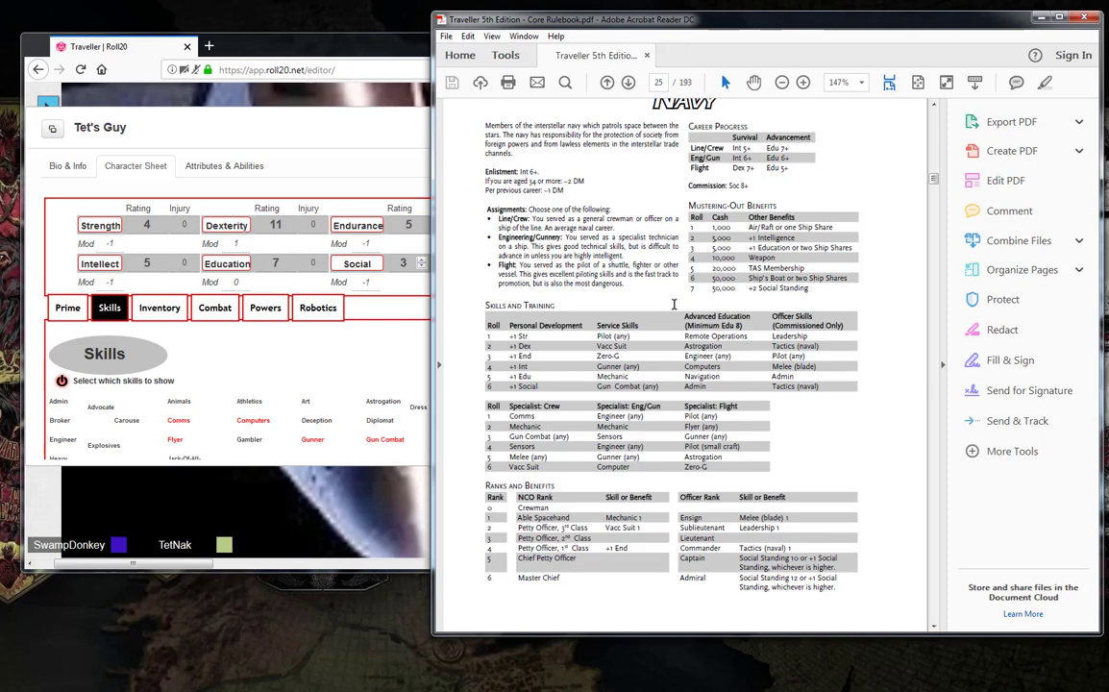
pyautogui.scroll(-1, 673, 305)
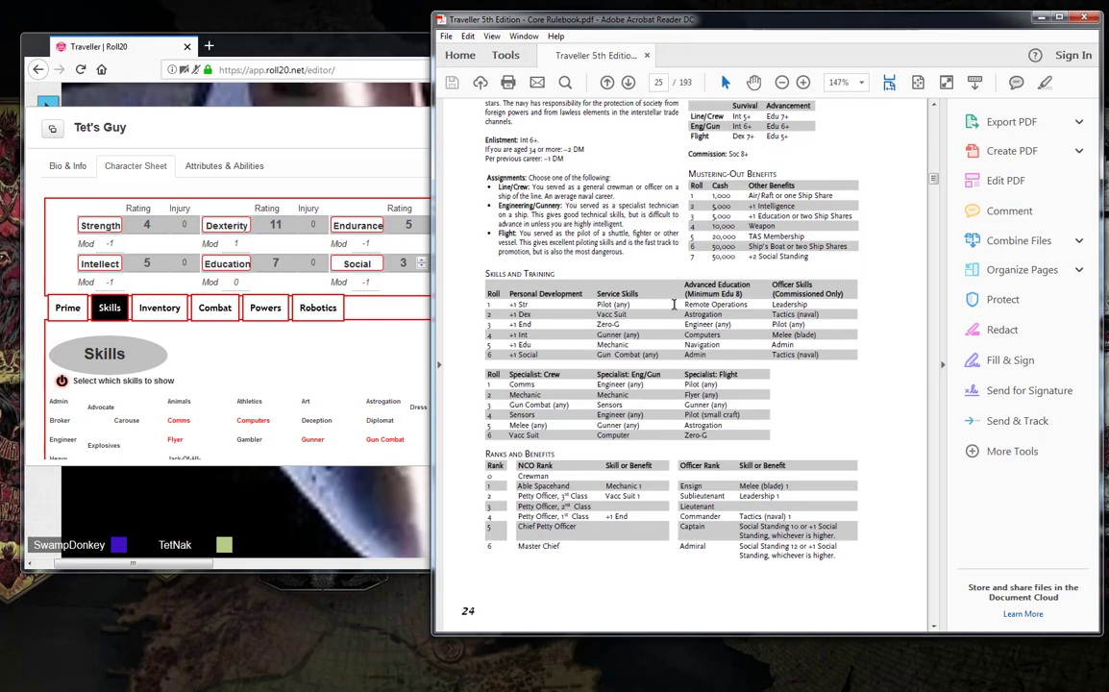
pyautogui.scroll(1, 673, 305)
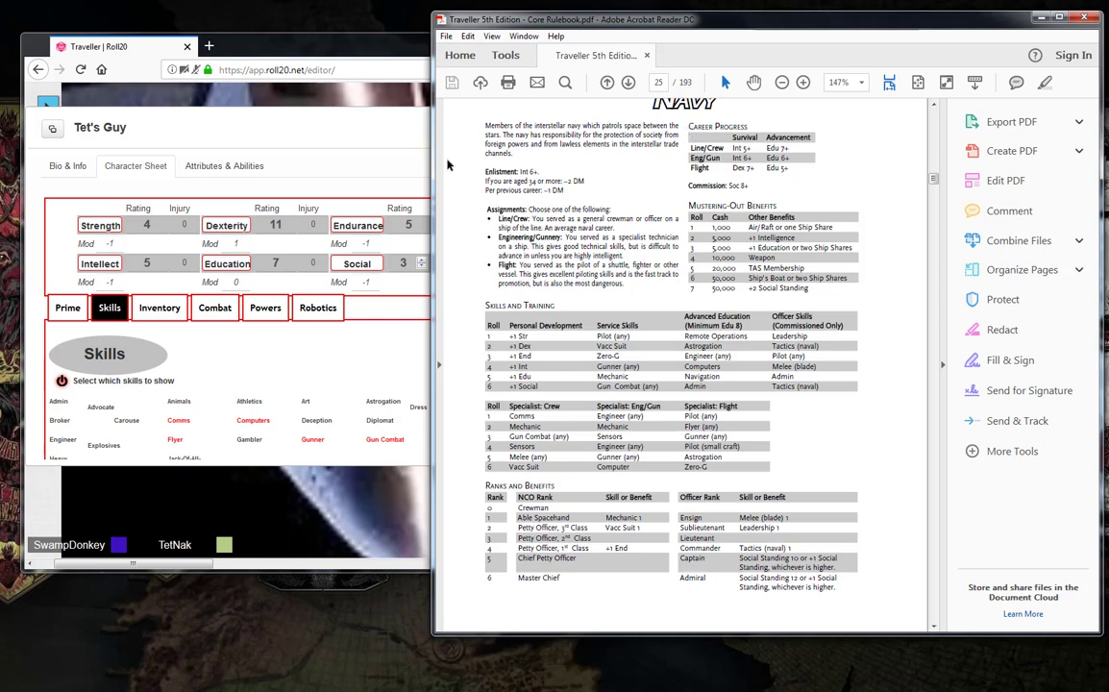
pyautogui.click(239, 273)
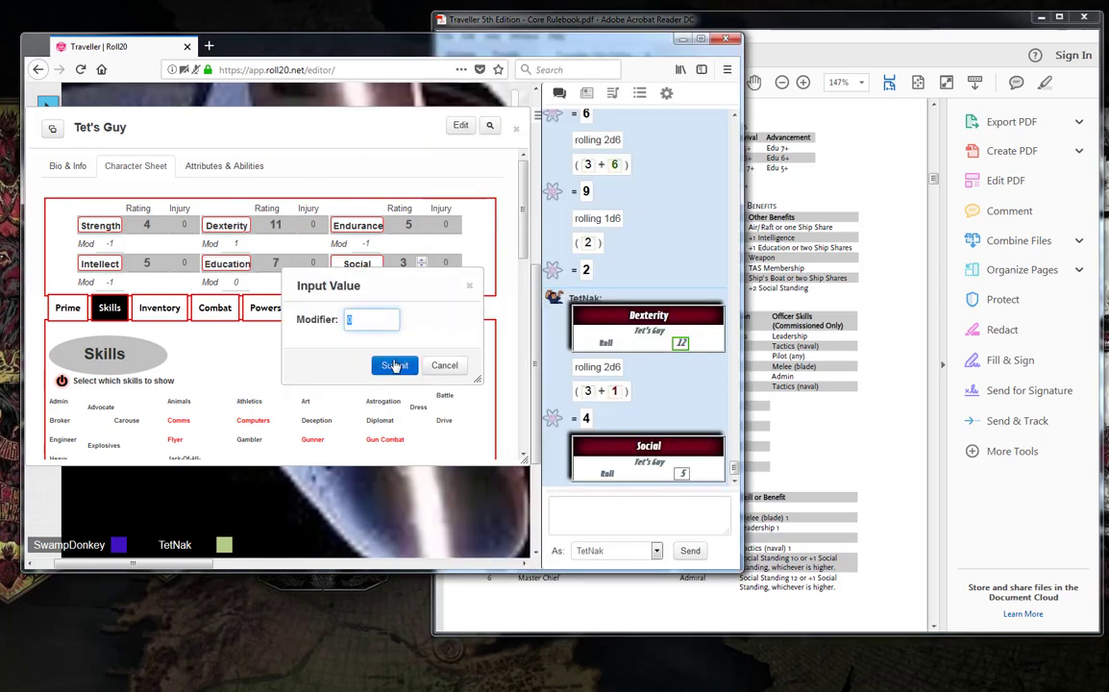
pyautogui.click(392, 365)
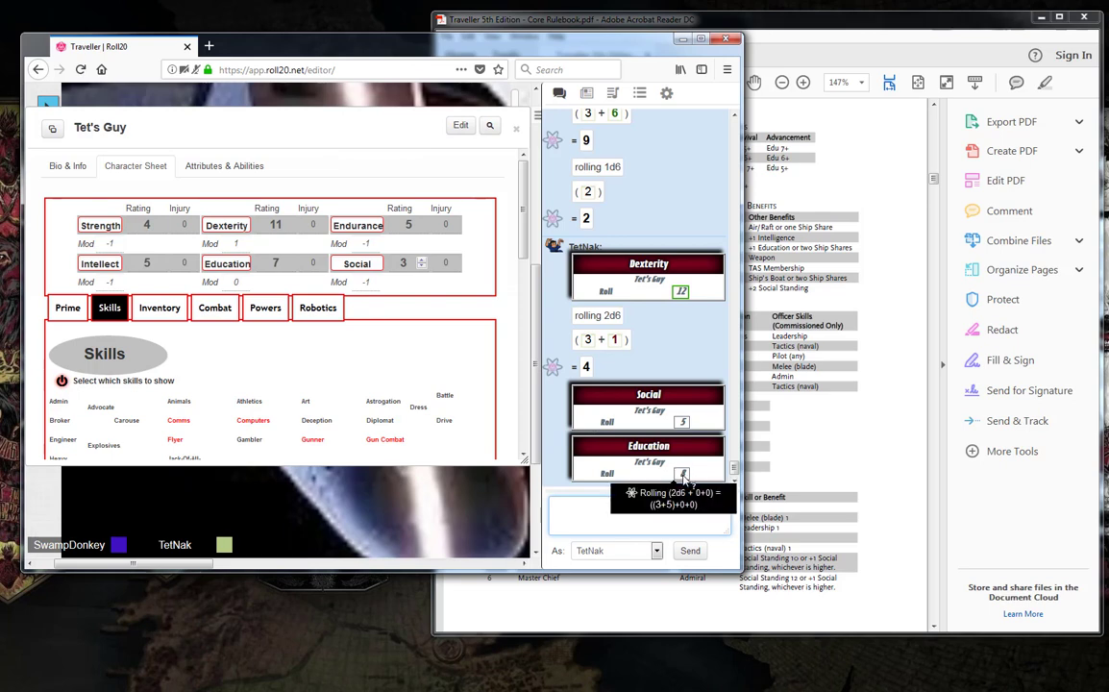
# Consult the Navy ranks and benefits in the rulebook and set the character's Vacc Suit skill level to 1 in Roll20
pyautogui.click(812, 475)
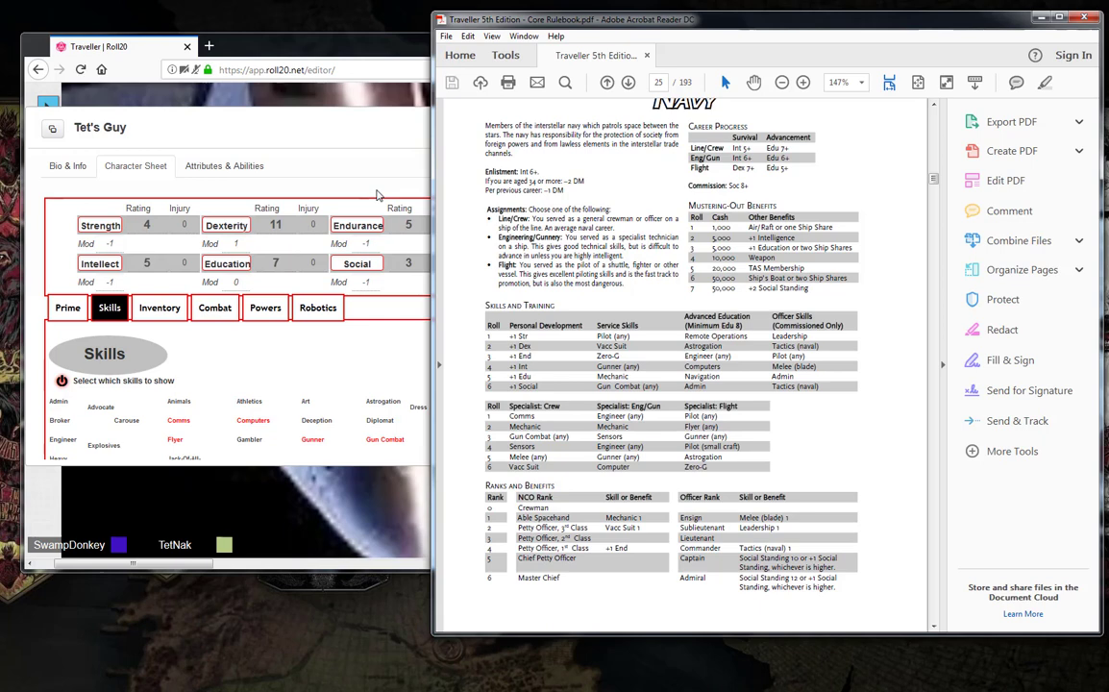
pyautogui.click(351, 161)
pyautogui.scroll(-1, 375, 221)
pyautogui.scroll(-8, 378, 253)
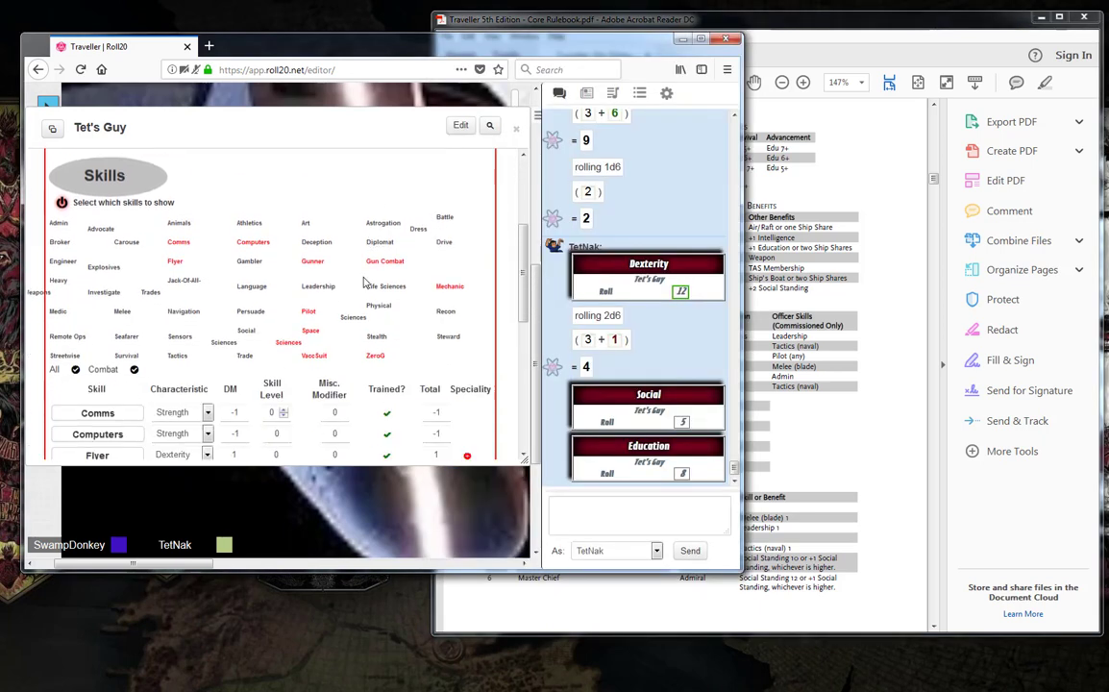
pyautogui.scroll(-3, 363, 283)
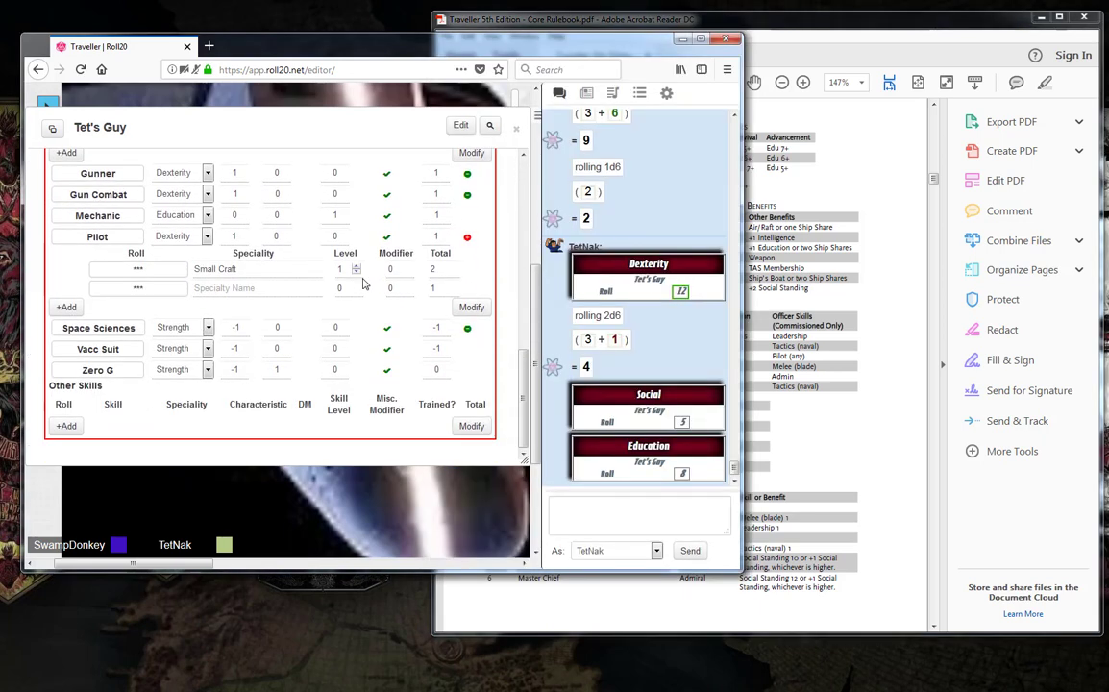
pyautogui.click(283, 350)
pyautogui.click(207, 350)
# Look up the Vacc Suit and Zero-G skill descriptions in the Skills and Tasks chapter of the Core Rulebook PDF
pyautogui.click(913, 204)
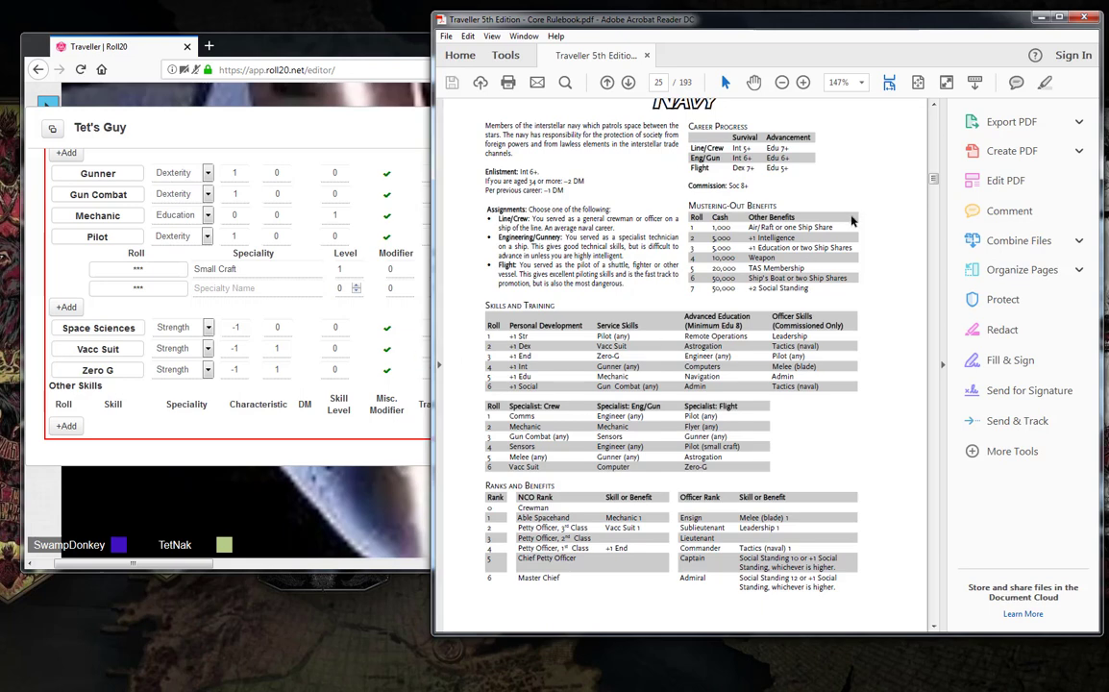
pyautogui.click(396, 317)
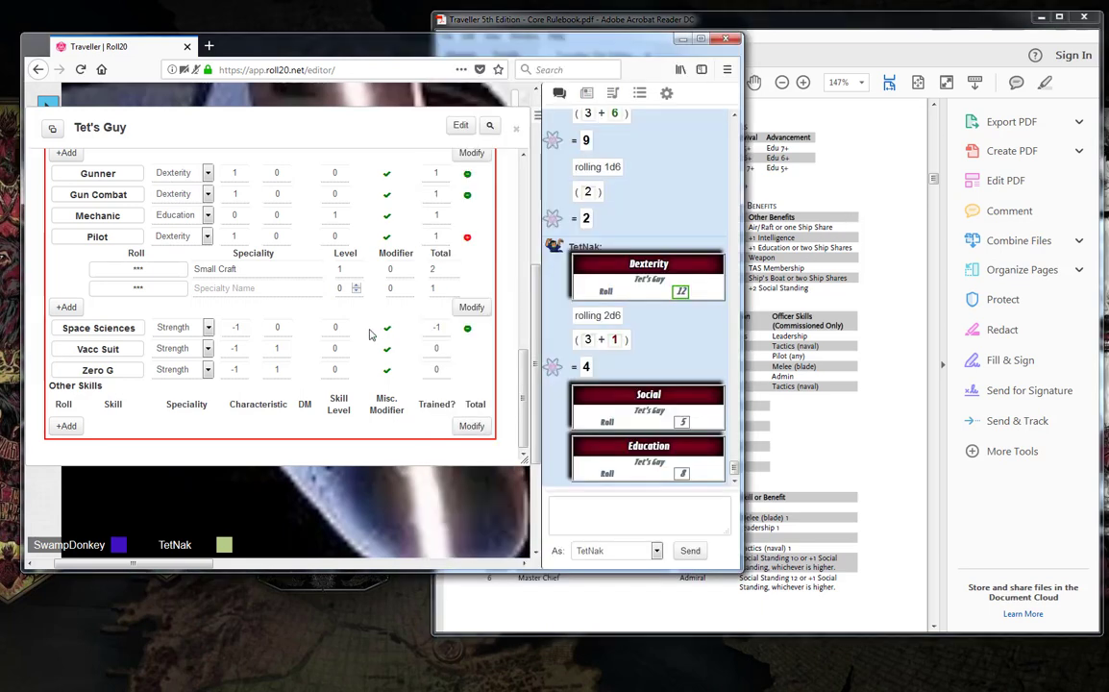
pyautogui.click(778, 273)
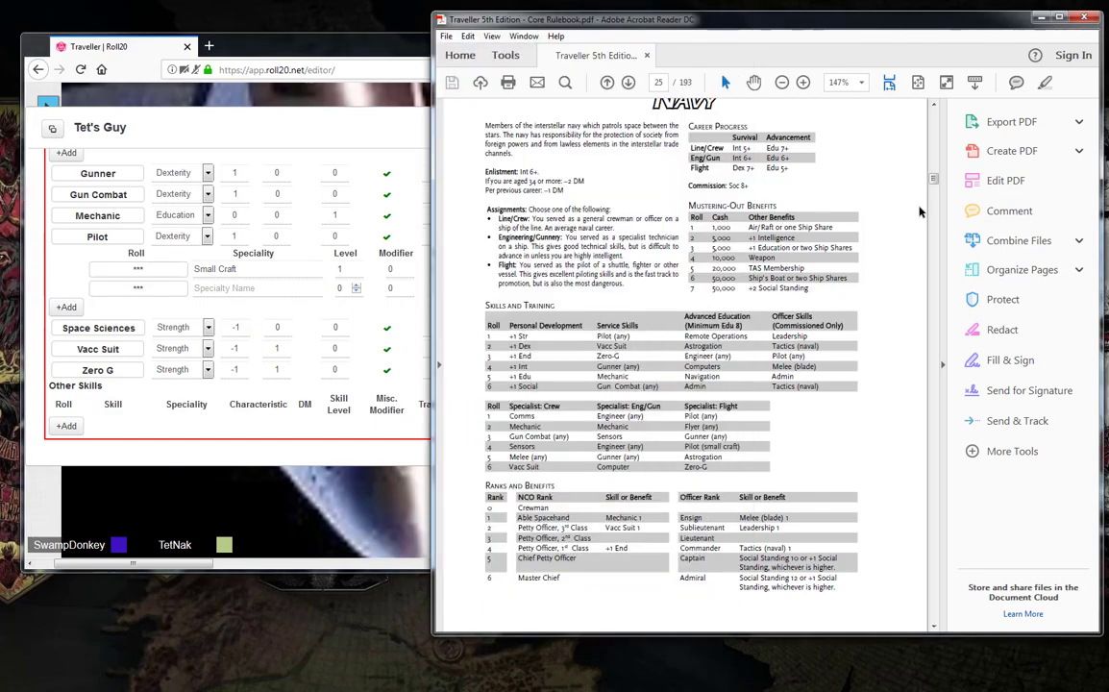
pyautogui.moveTo(937, 184); pyautogui.dragTo(934, 246)
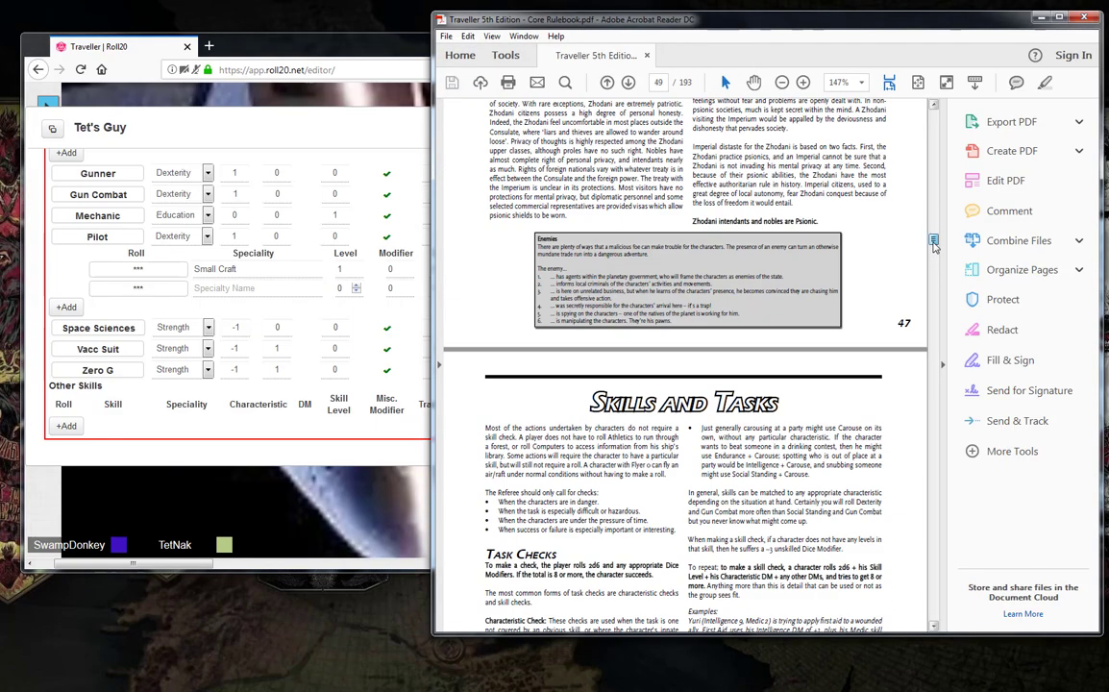
pyautogui.scroll(-15, 732, 386)
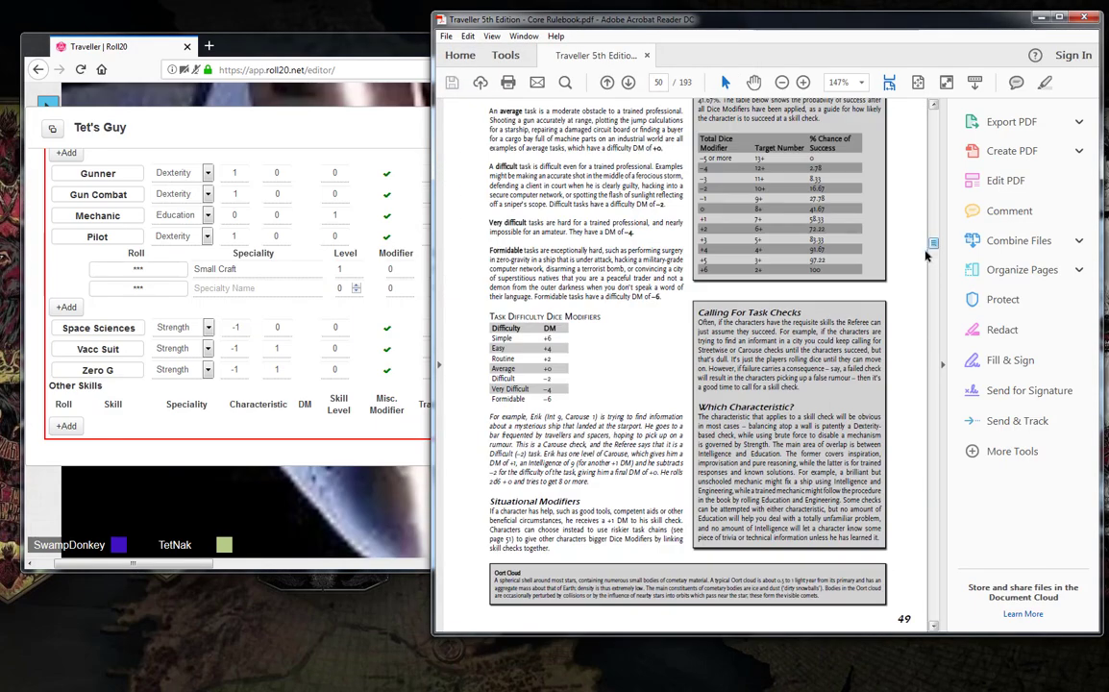
pyautogui.scroll(-20, 732, 386)
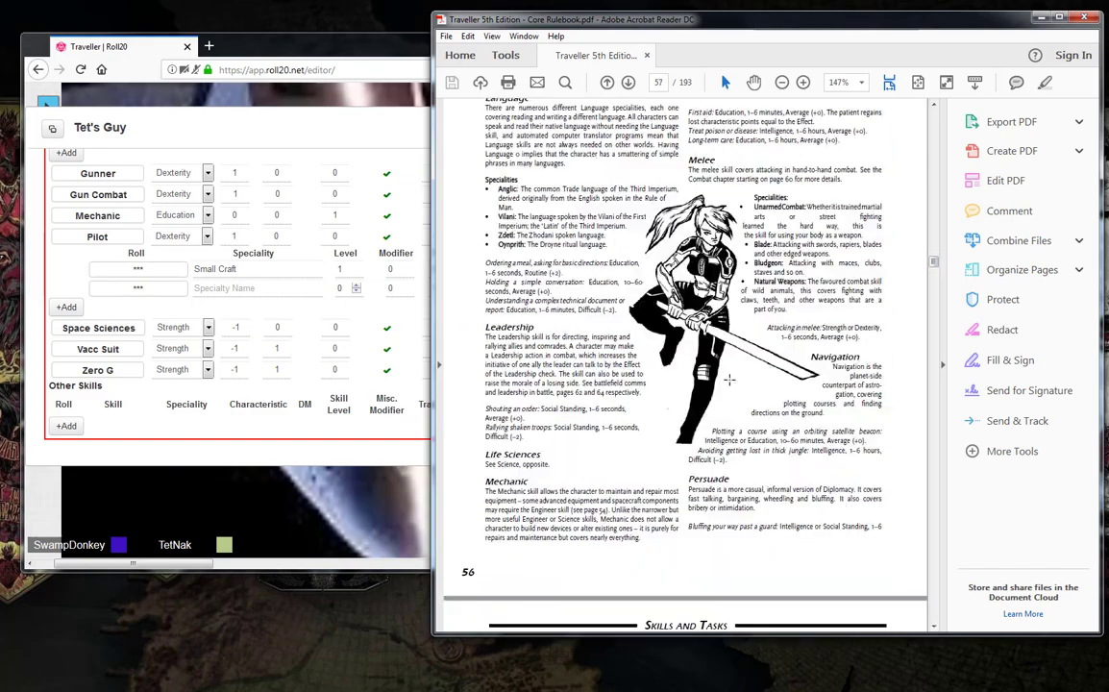
pyautogui.scroll(-20, 730, 378)
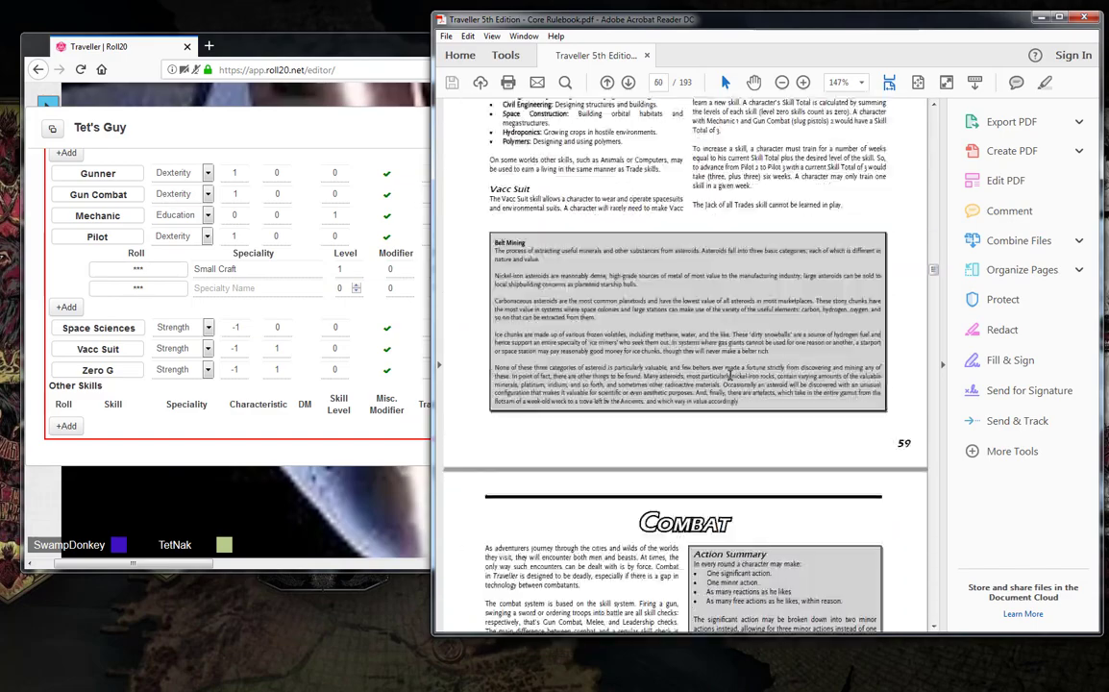
pyautogui.scroll(12, 731, 375)
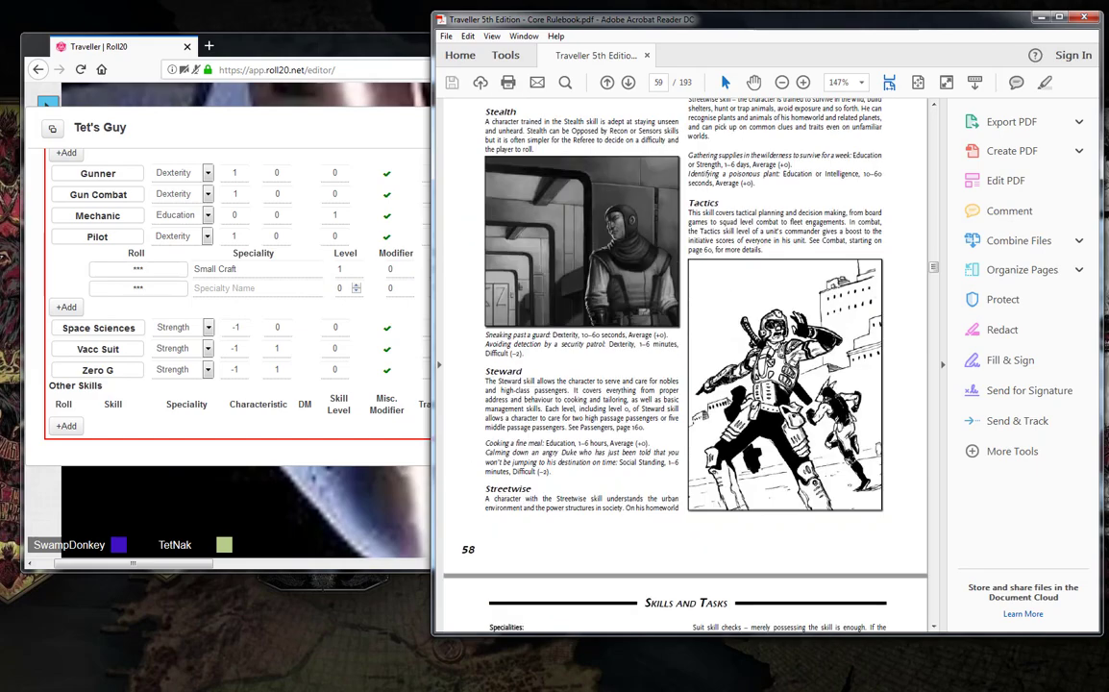
pyautogui.scroll(6, 730, 374)
pyautogui.scroll(-10, 730, 375)
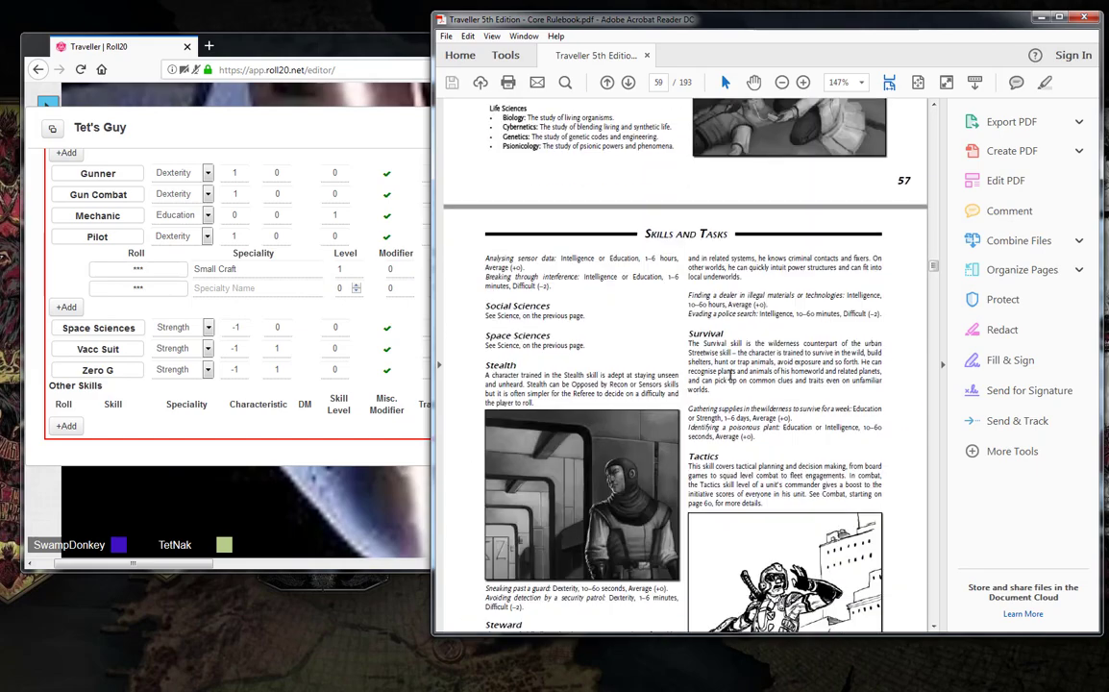
pyautogui.scroll(5, 730, 375)
pyautogui.scroll(-10, 730, 375)
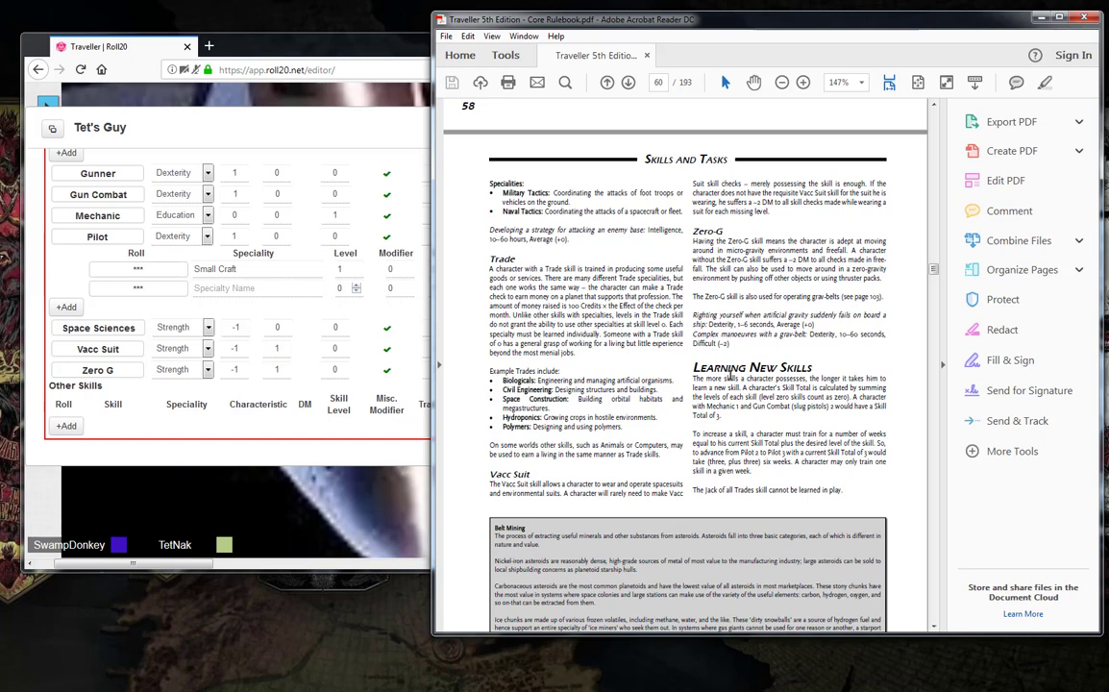
pyautogui.scroll(-2, 732, 378)
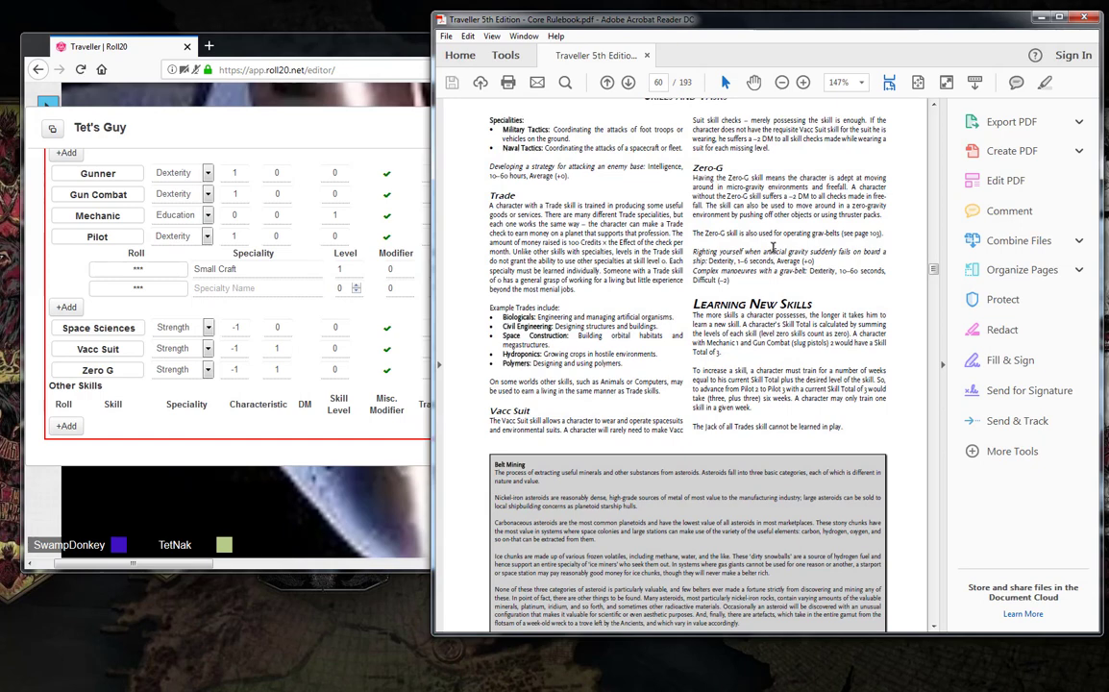
pyautogui.scroll(-10, 773, 247)
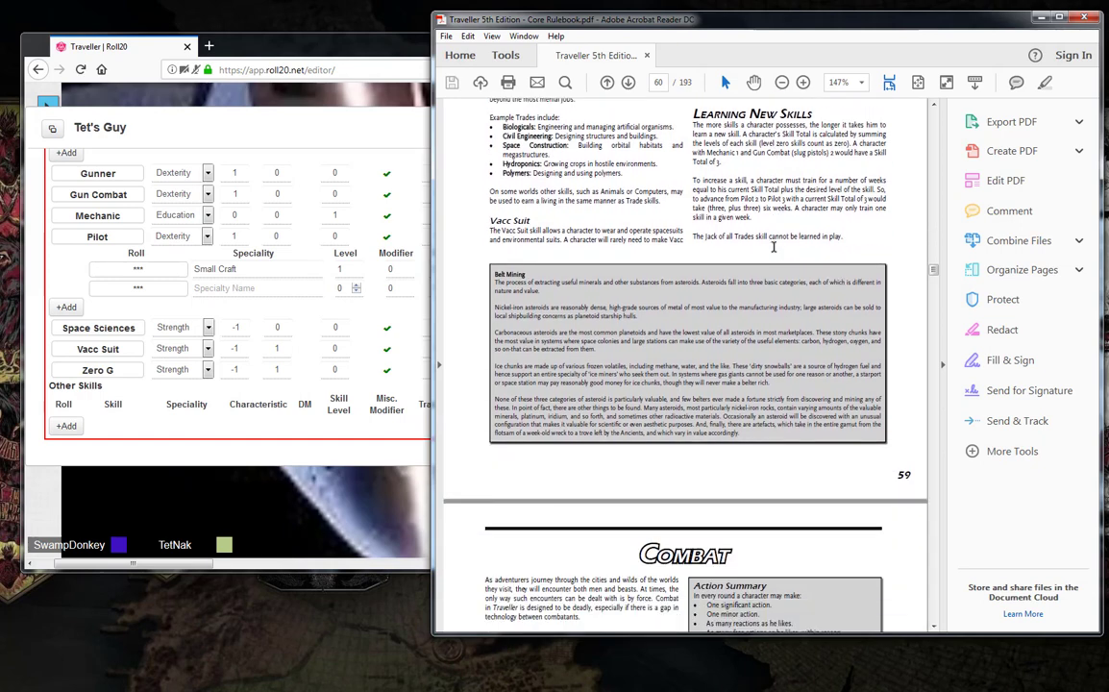
pyautogui.scroll(7, 774, 247)
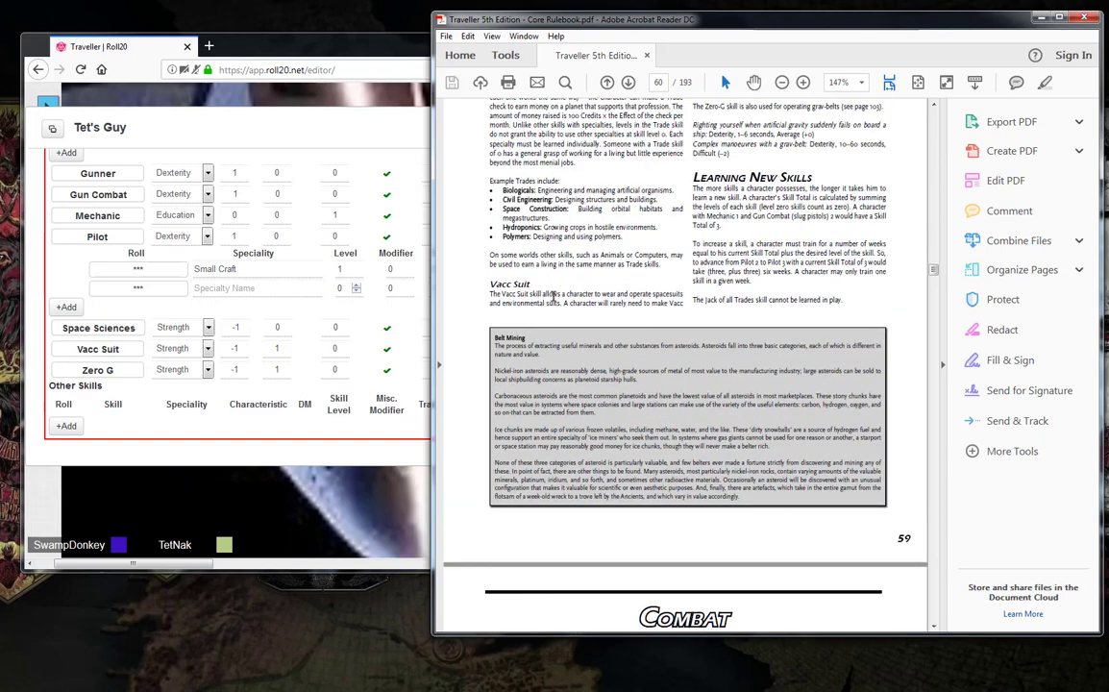
pyautogui.scroll(3, 619, 245)
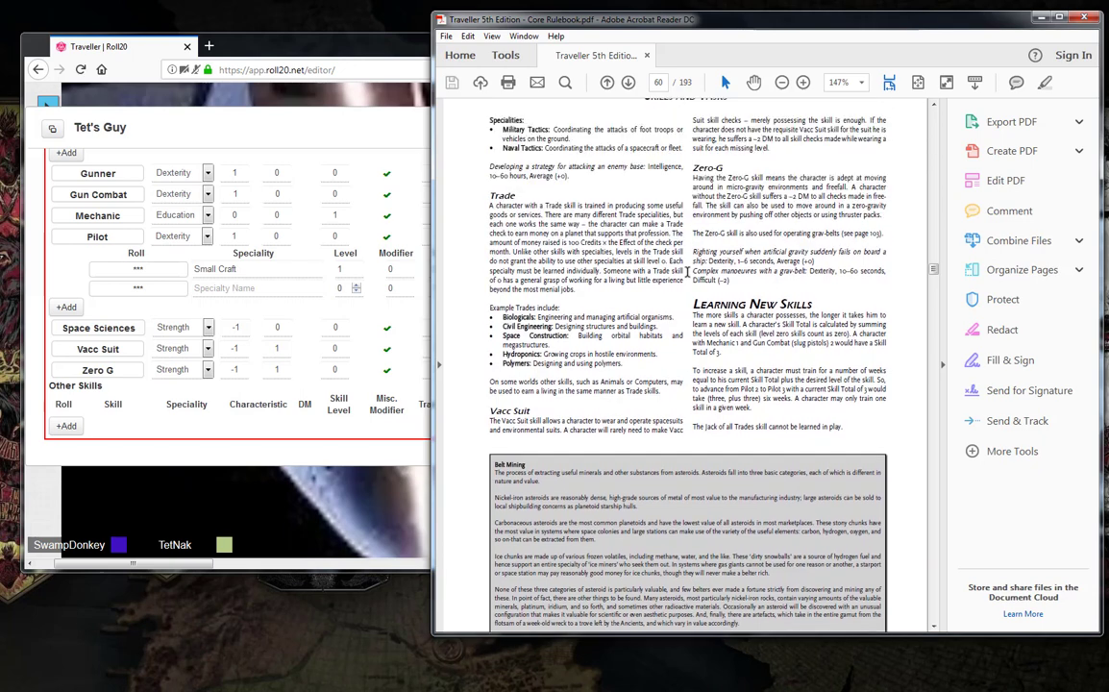
pyautogui.scroll(1, 687, 273)
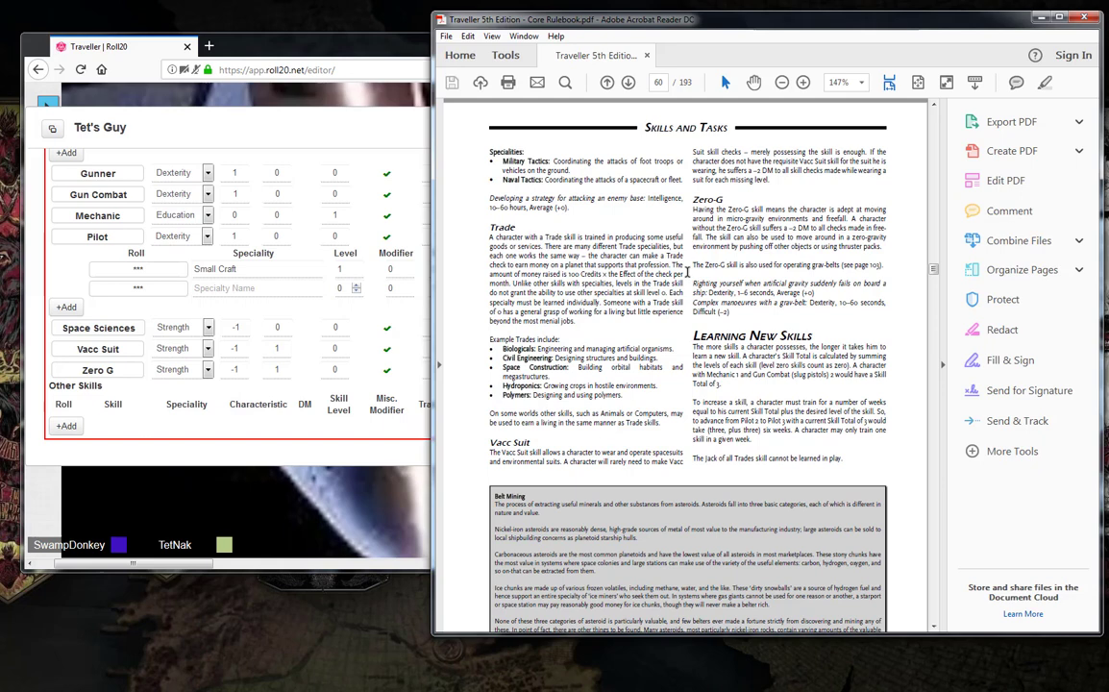
pyautogui.scroll(-1, 687, 272)
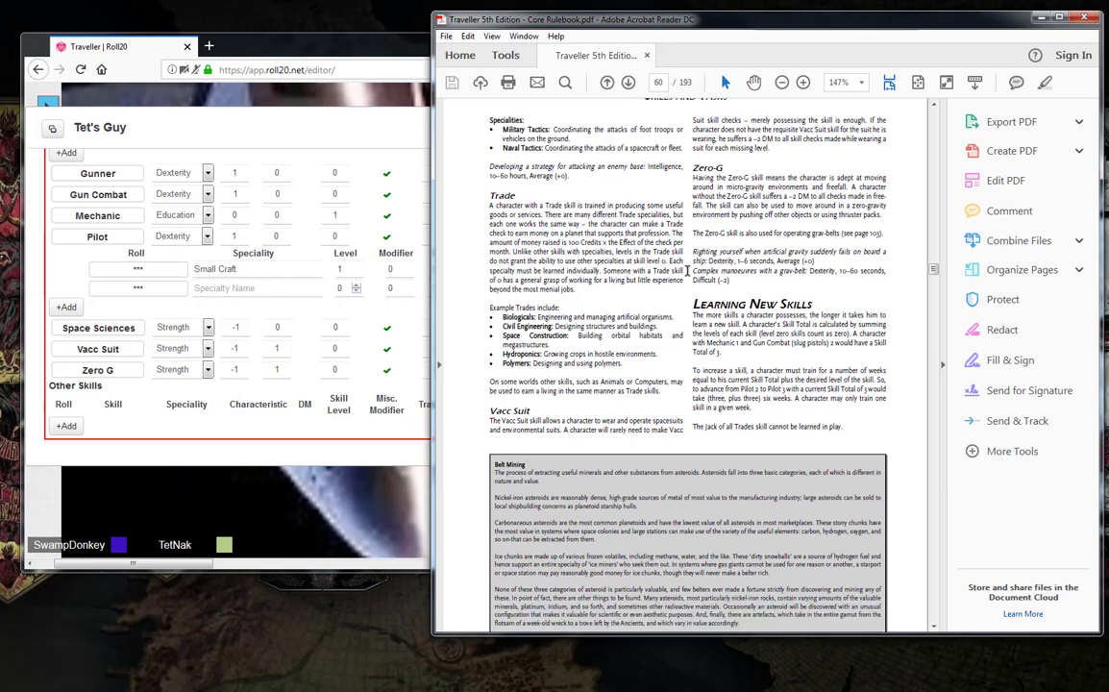
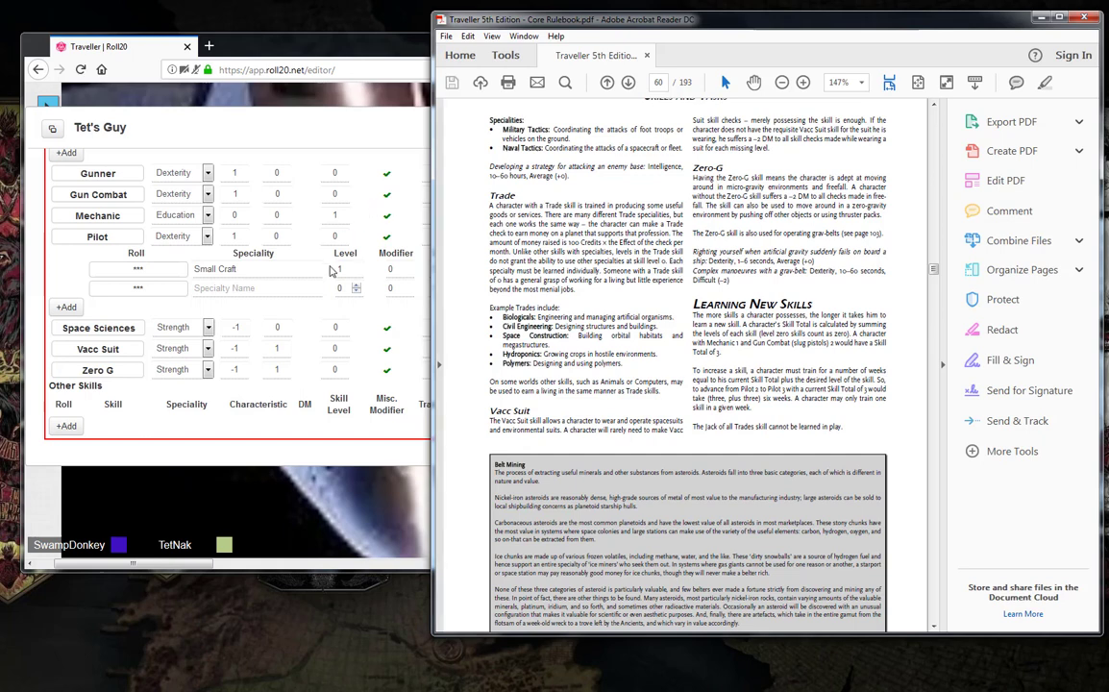
# Set the characteristic of the Space Sciences skill to Dexterity on the Roll20 character sheet
pyautogui.click(292, 314)
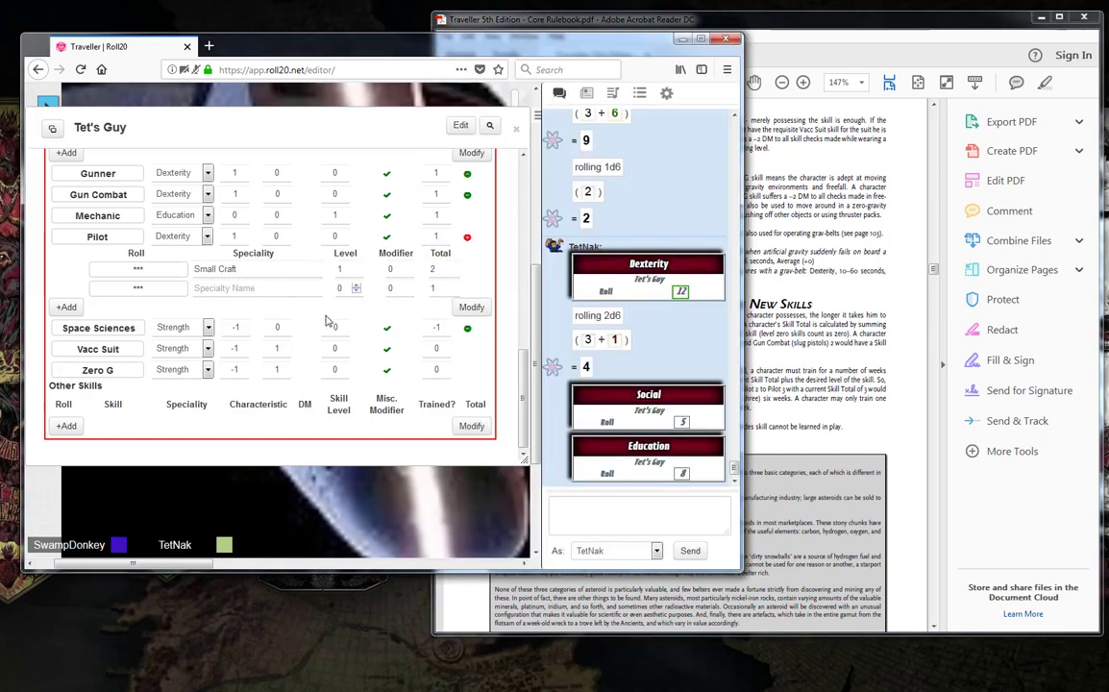
pyautogui.click(192, 348)
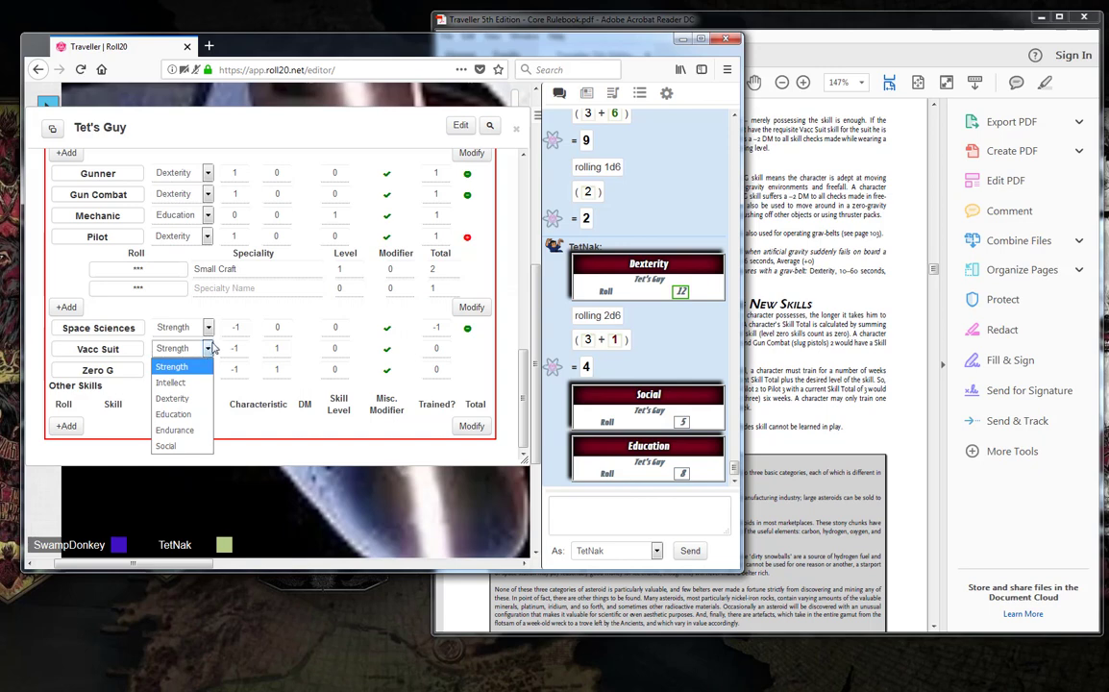
pyautogui.click(247, 310)
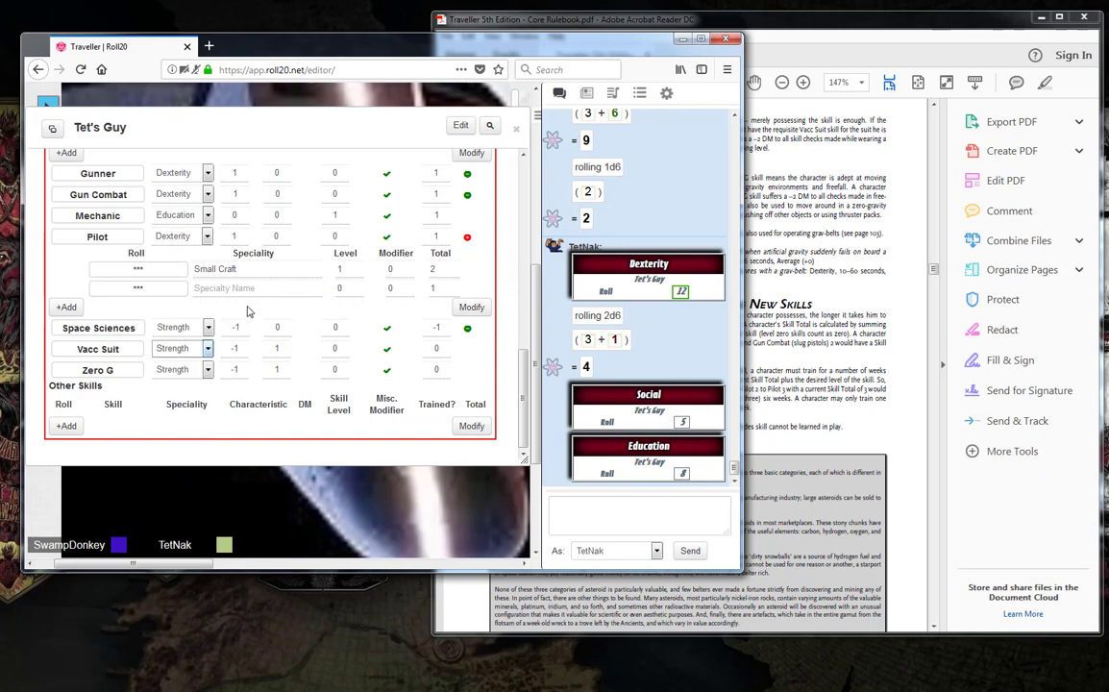
pyautogui.click(180, 326)
pyautogui.click(174, 376)
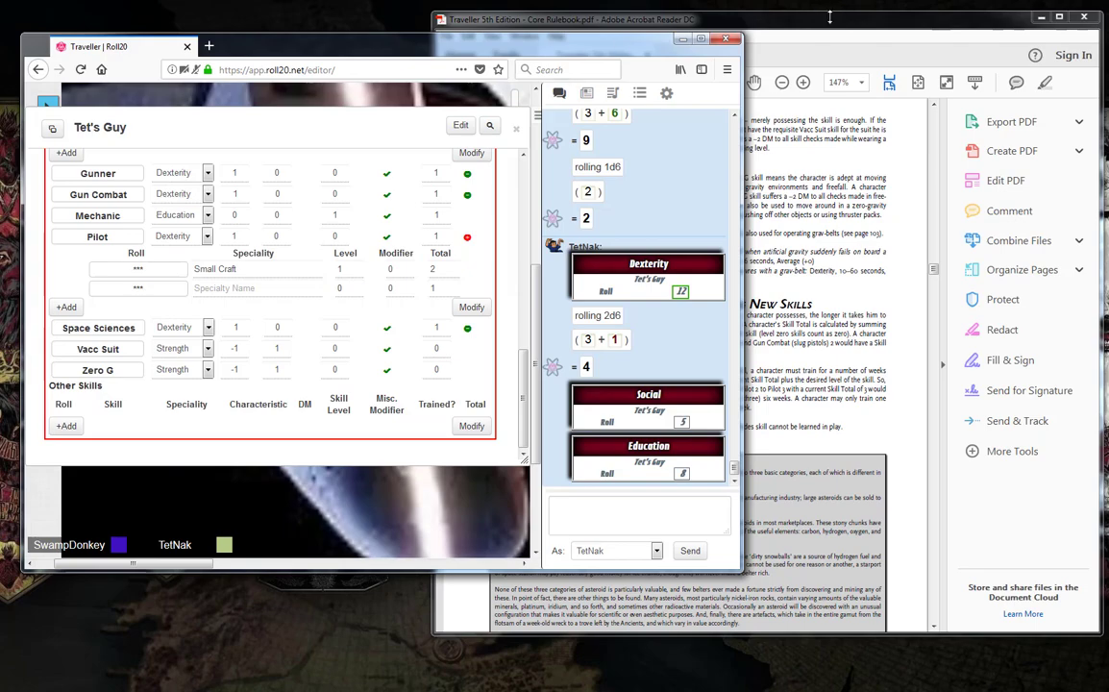
# Return to the Navy career page in the Core Rulebook PDF and examine its skills, training and ranks tables
pyautogui.click(750, 19)
pyautogui.moveTo(932, 270); pyautogui.dragTo(933, 195)
pyautogui.scroll(15, 874, 293)
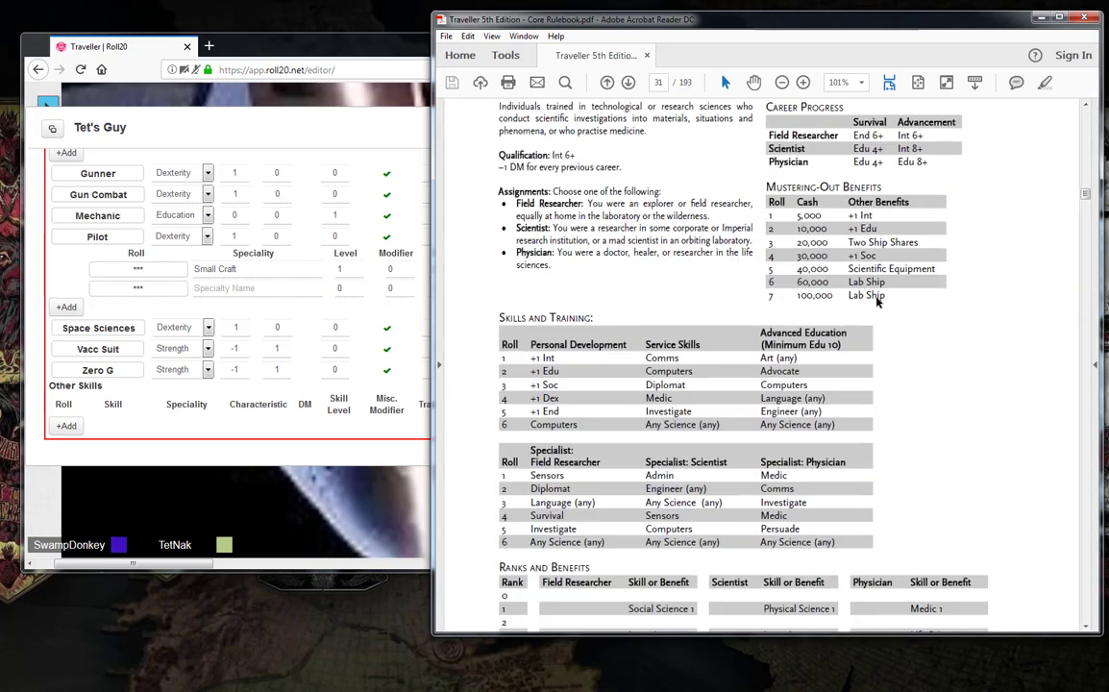
pyautogui.scroll(15, 876, 302)
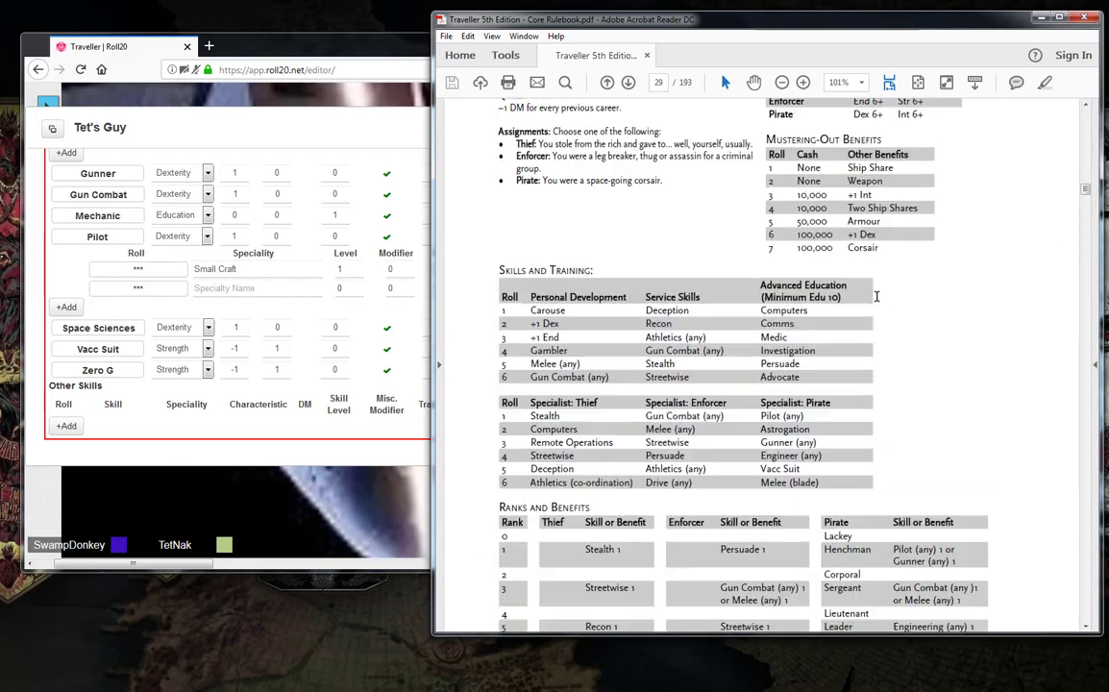
pyautogui.scroll(15, 876, 297)
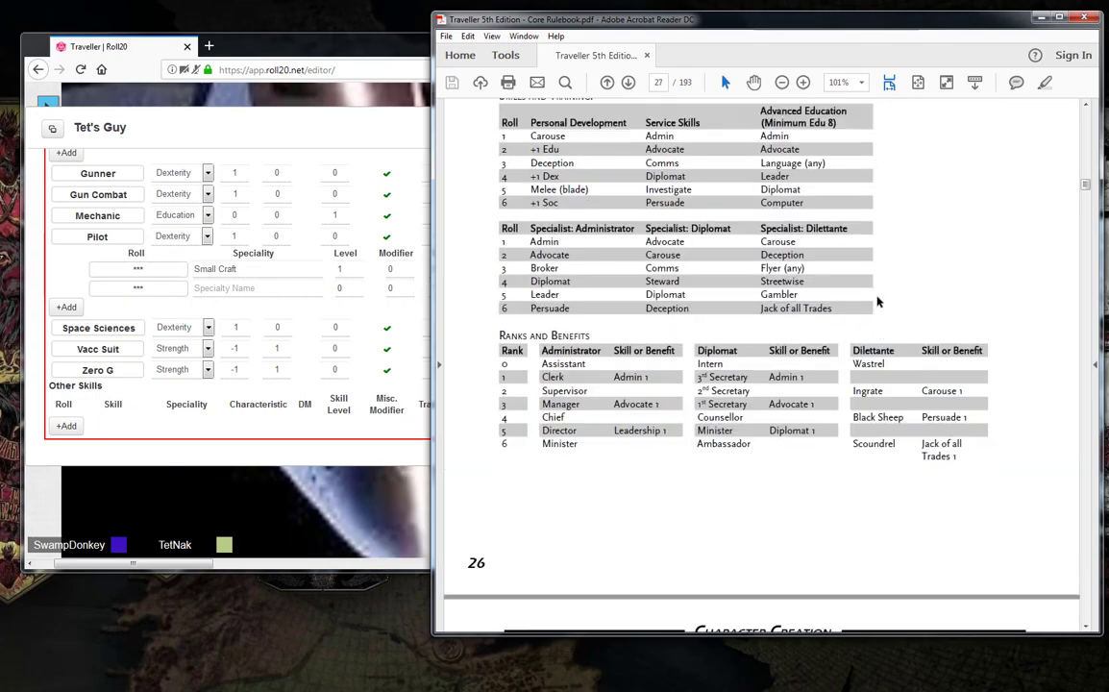
pyautogui.scroll(15, 876, 297)
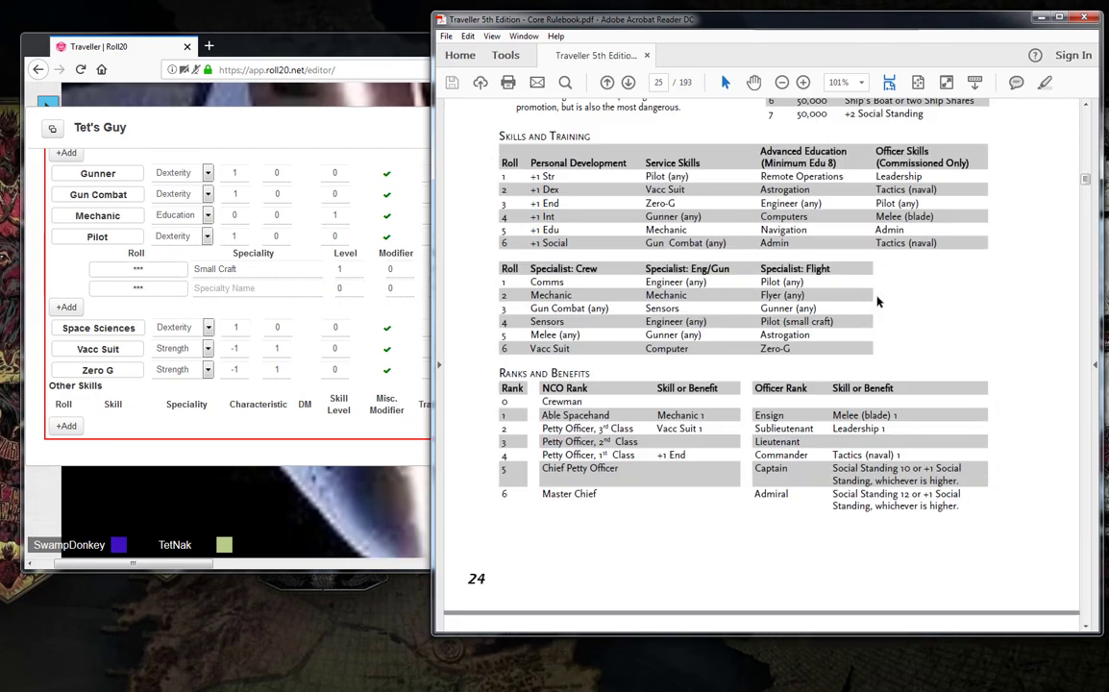
pyautogui.scroll(-4, 876, 297)
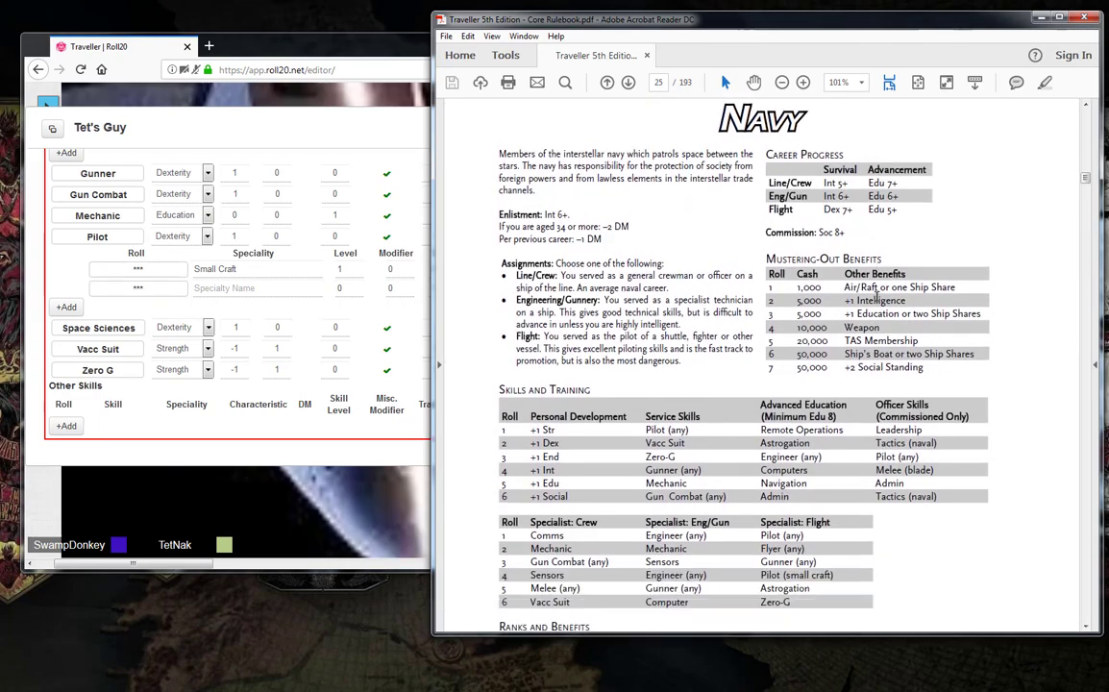
pyautogui.scroll(-1, 679, 330)
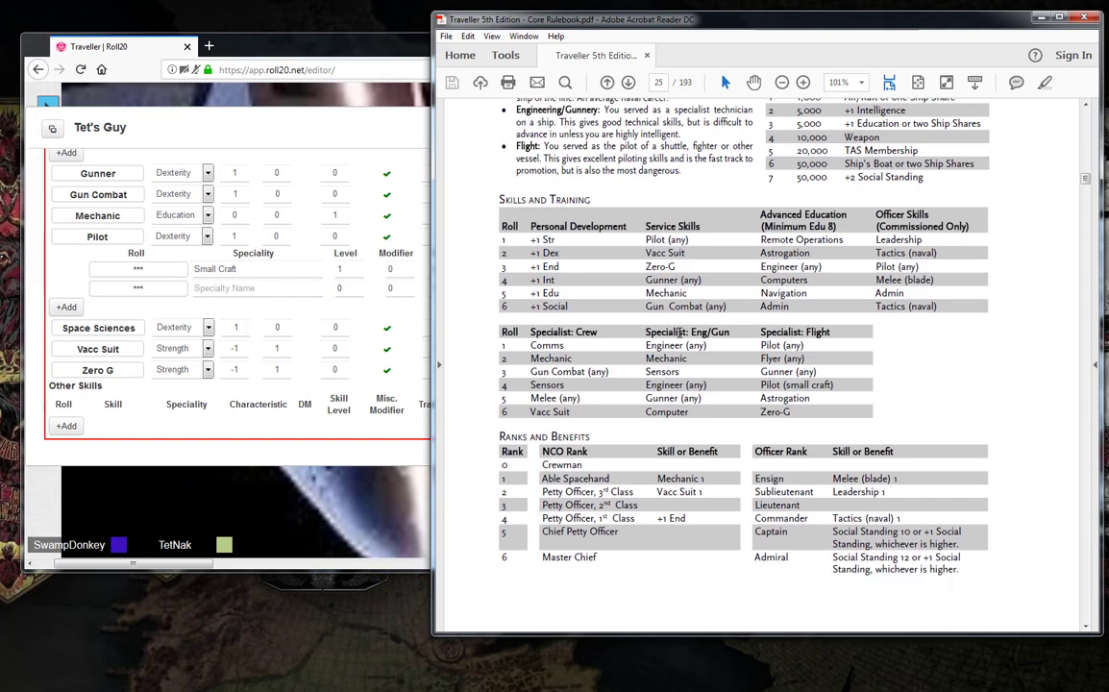
# Review the Navy assignments, career progress and skills and training tables in the Core Rulebook PDF
pyautogui.scroll(3, 679, 331)
pyautogui.scroll(-3, 679, 336)
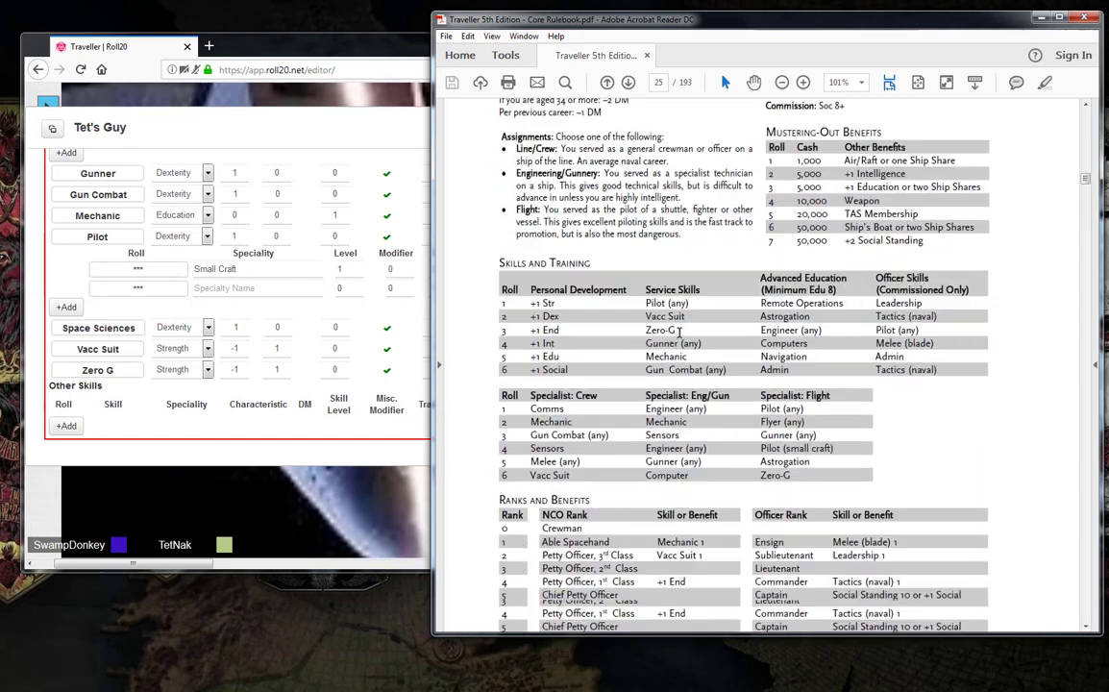
pyautogui.scroll(1, 679, 332)
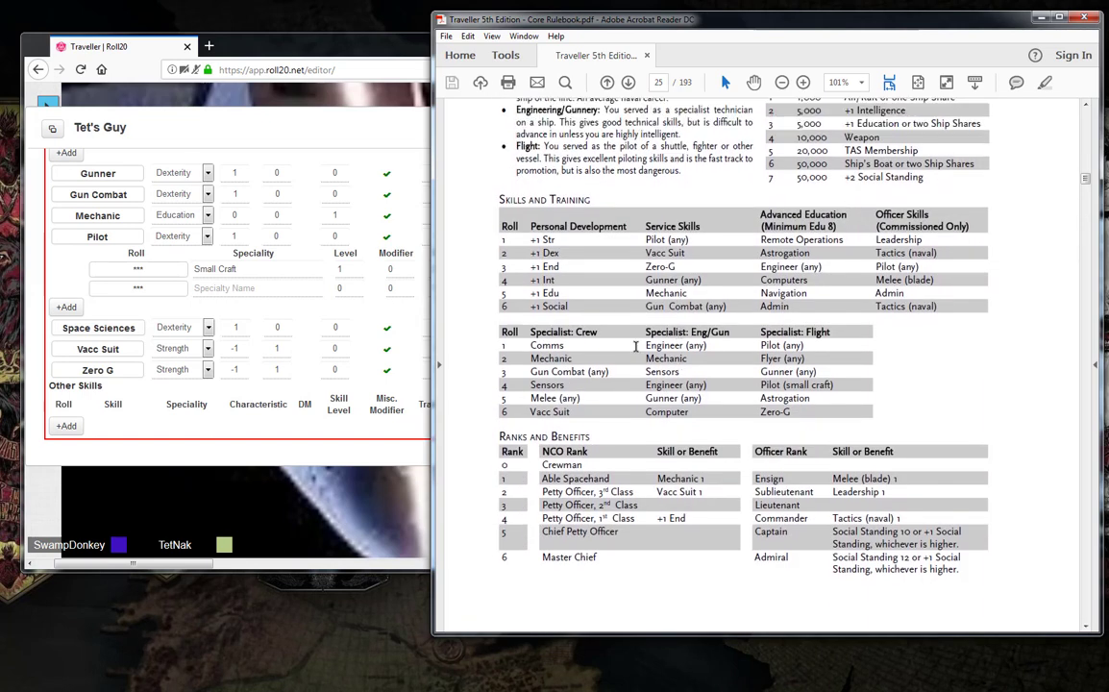
pyautogui.scroll(4, 535, 325)
pyautogui.scroll(-1, 594, 359)
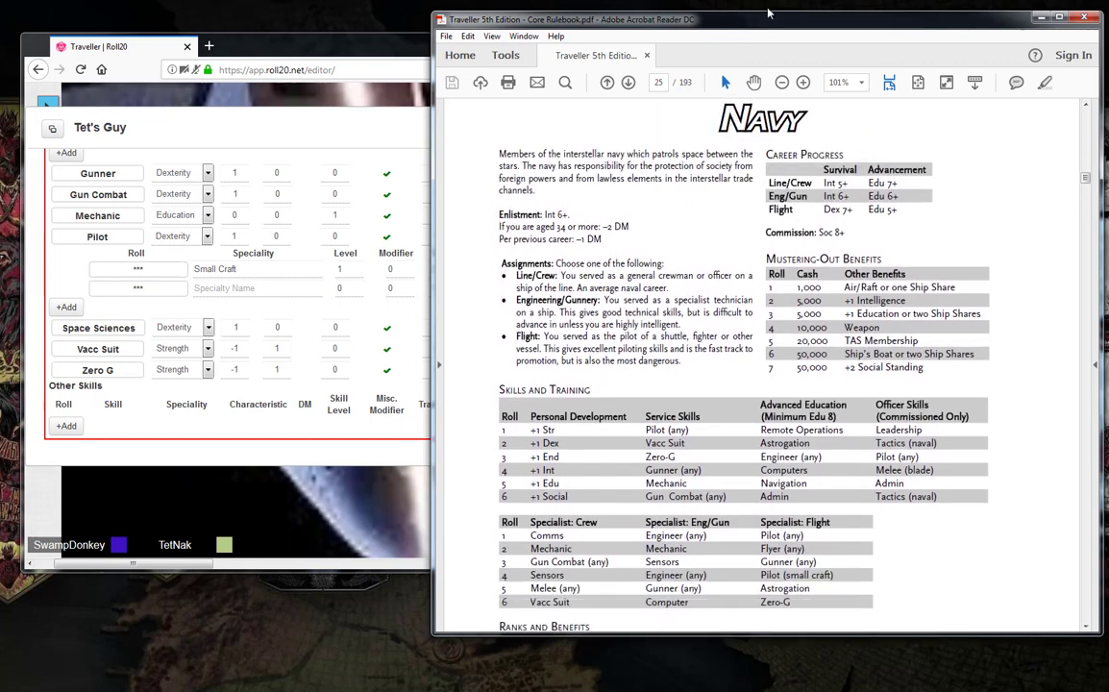
pyautogui.moveTo(758, 26); pyautogui.dragTo(741, 21)
pyautogui.scroll(-1, 674, 235)
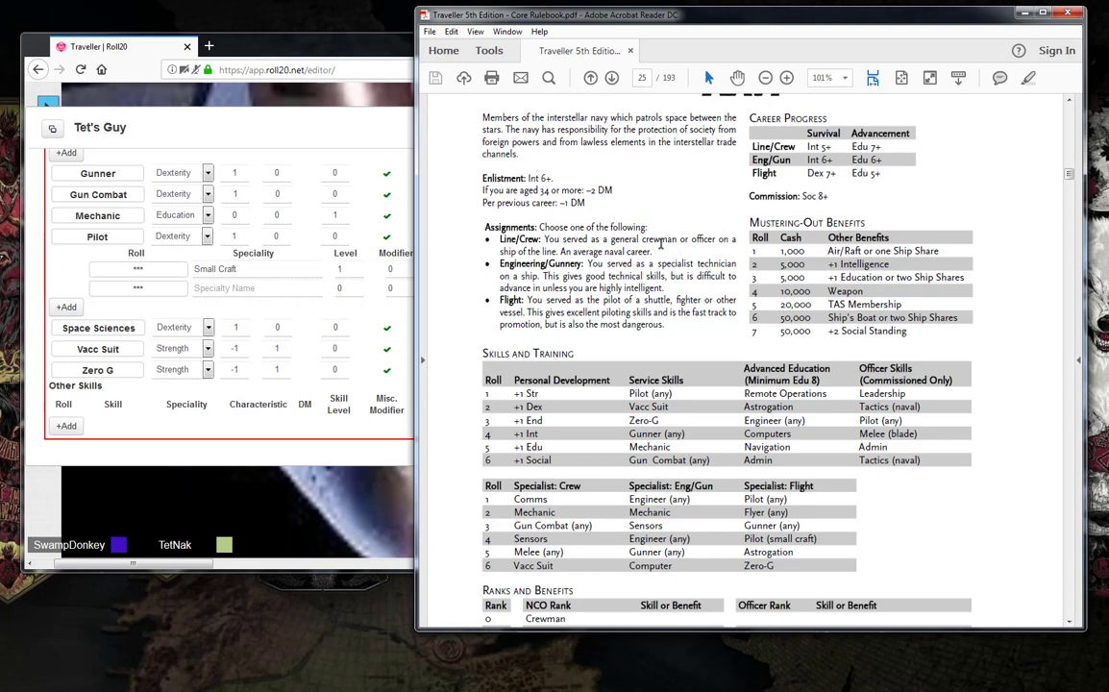
# Switch to Roll20 and roll 1d6 in the chat for the Navy skills and training table
pyautogui.hotkey('alt', 'Tab')
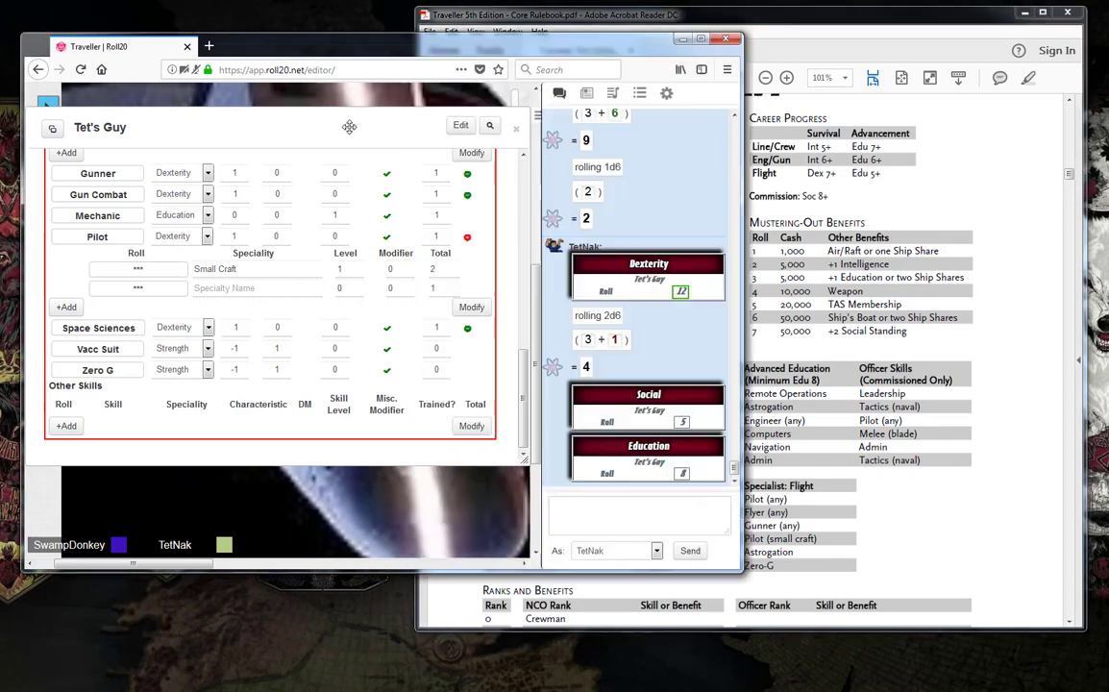
pyautogui.click(651, 522)
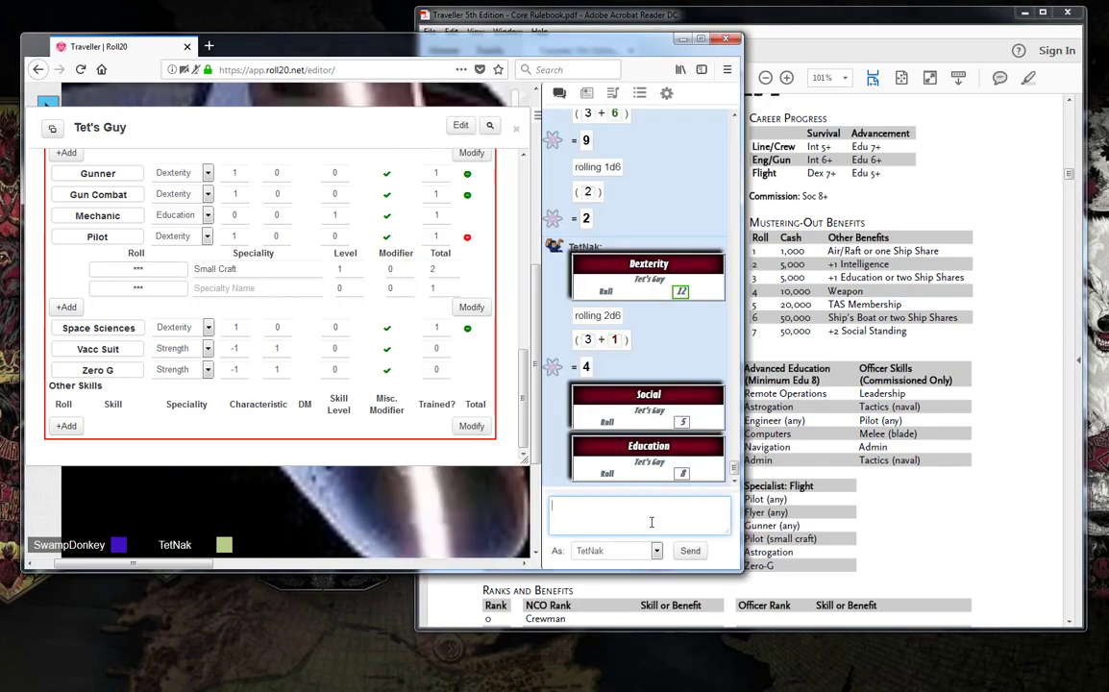
pyautogui.hotkey('ctrl', 'v')
pyautogui.press('Up')
pyautogui.press('Return')
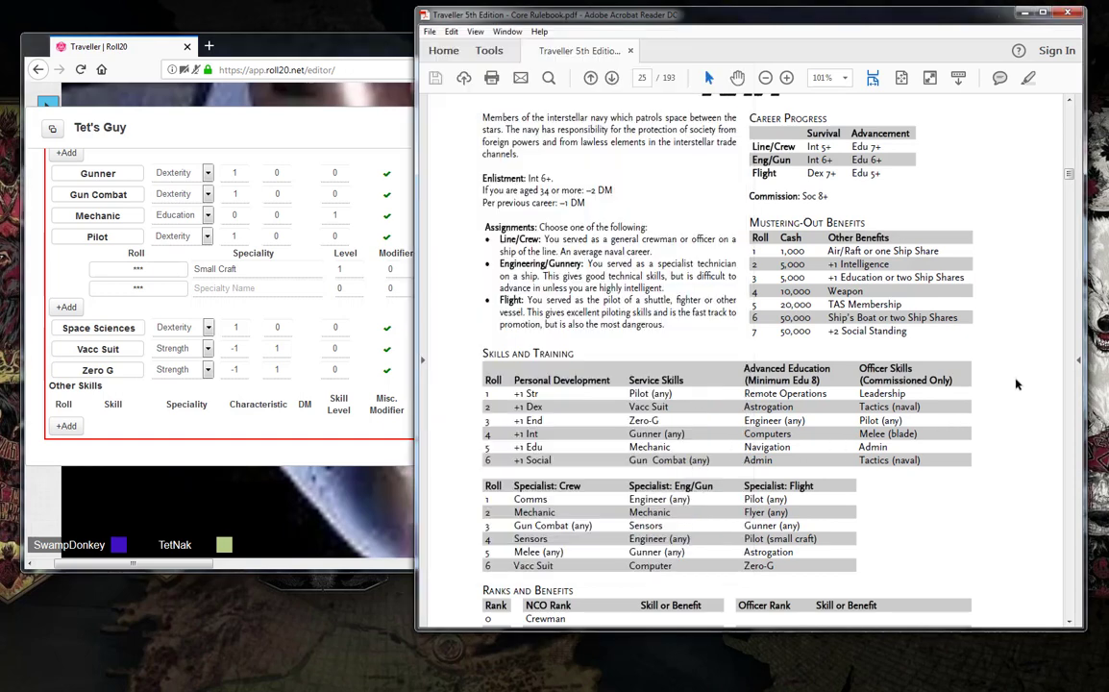
# Consult the Navy Personal Development results in the rulebook and set the character's Strength rating to 5 in Roll20
pyautogui.click(898, 356)
pyautogui.click(309, 318)
pyautogui.scroll(3, 309, 318)
pyautogui.scroll(10, 310, 318)
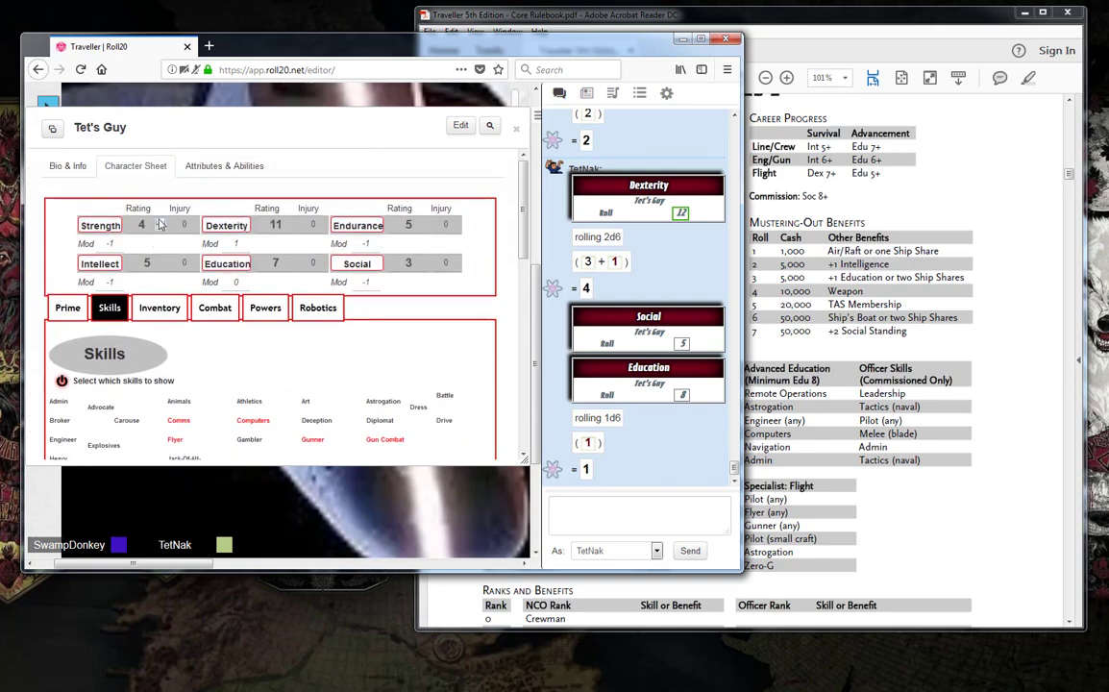
pyautogui.click(161, 222)
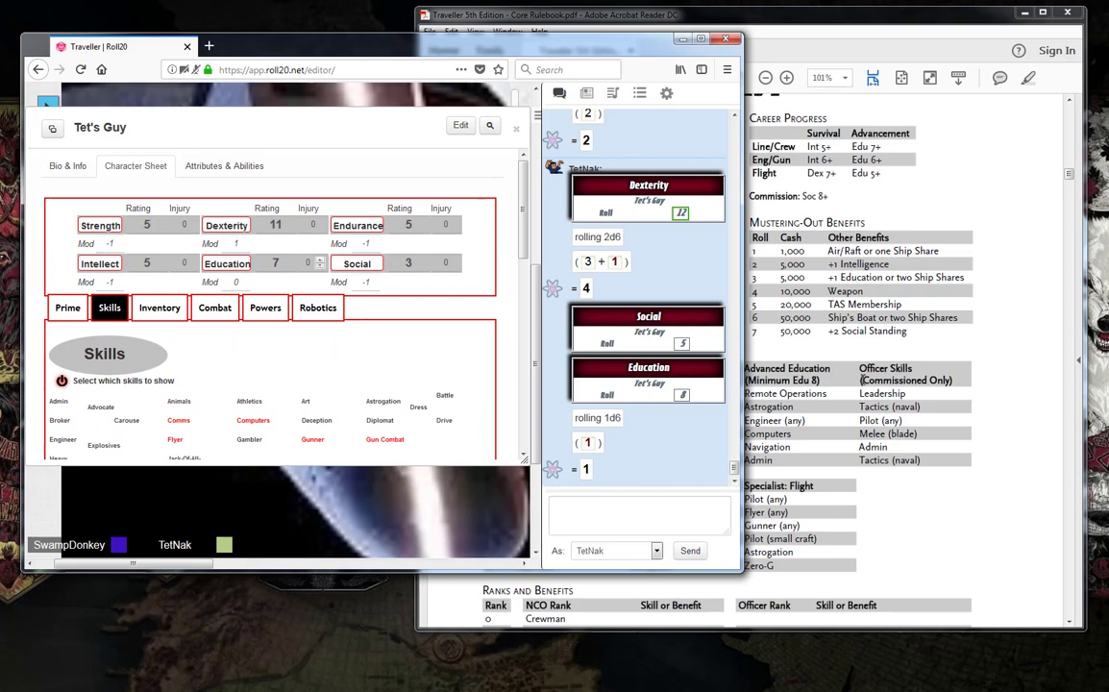
# Check the Navy Flight survival requirement in the rulebook and roll a Dexterity check with modifier 0 in Roll20
pyautogui.click(837, 446)
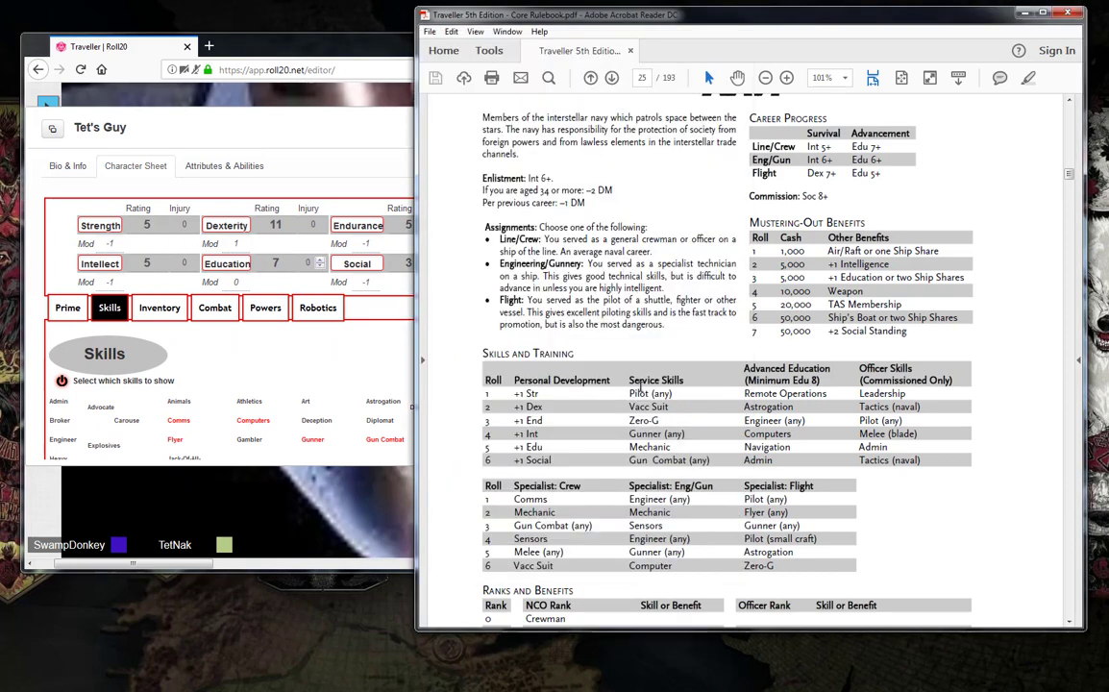
pyautogui.click(598, 324)
pyautogui.click(307, 161)
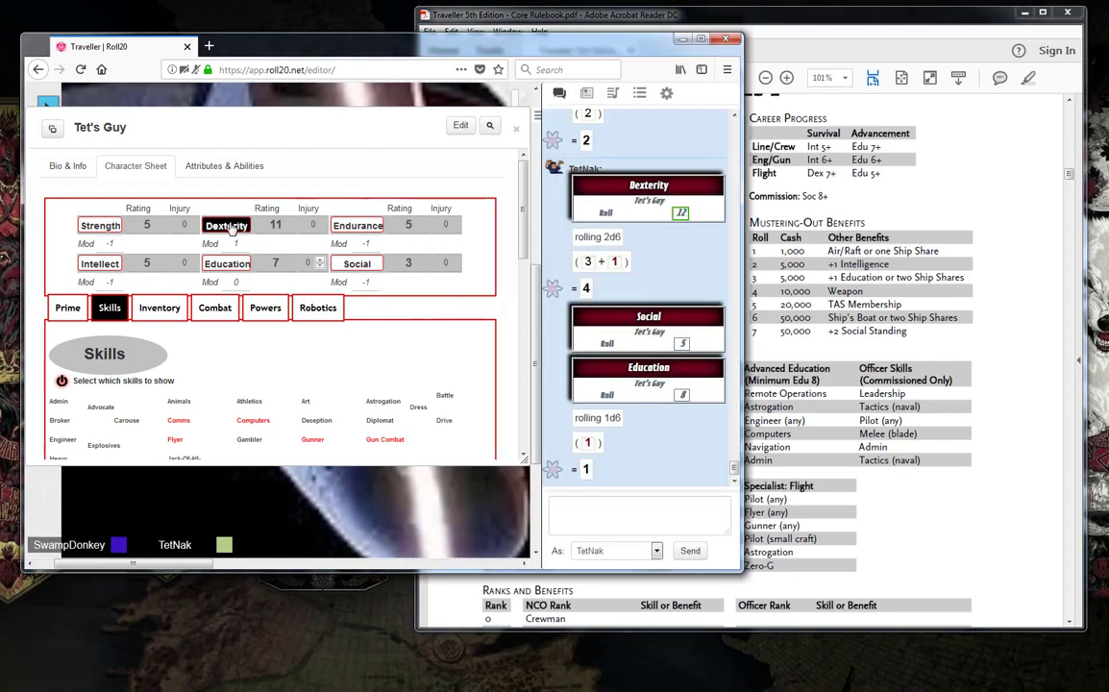
pyautogui.click(212, 226)
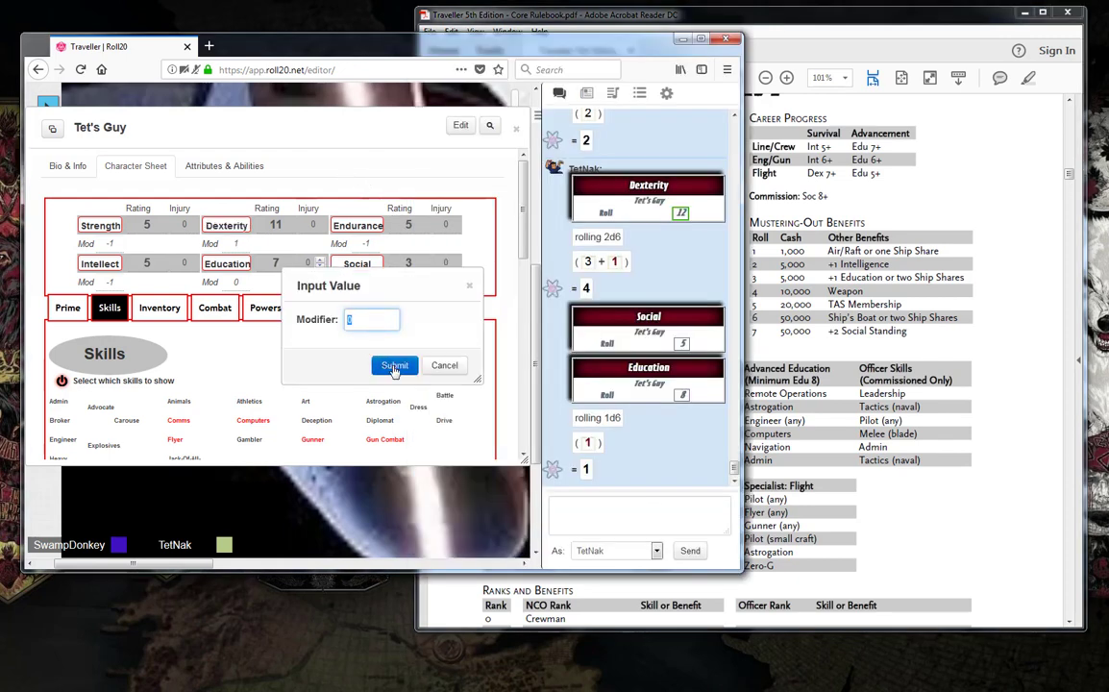
pyautogui.click(394, 366)
# Roll 2d6 in the Roll20 chat and look up the matching entry in the rulebook's Navy Events table
pyautogui.moveTo(684, 475)
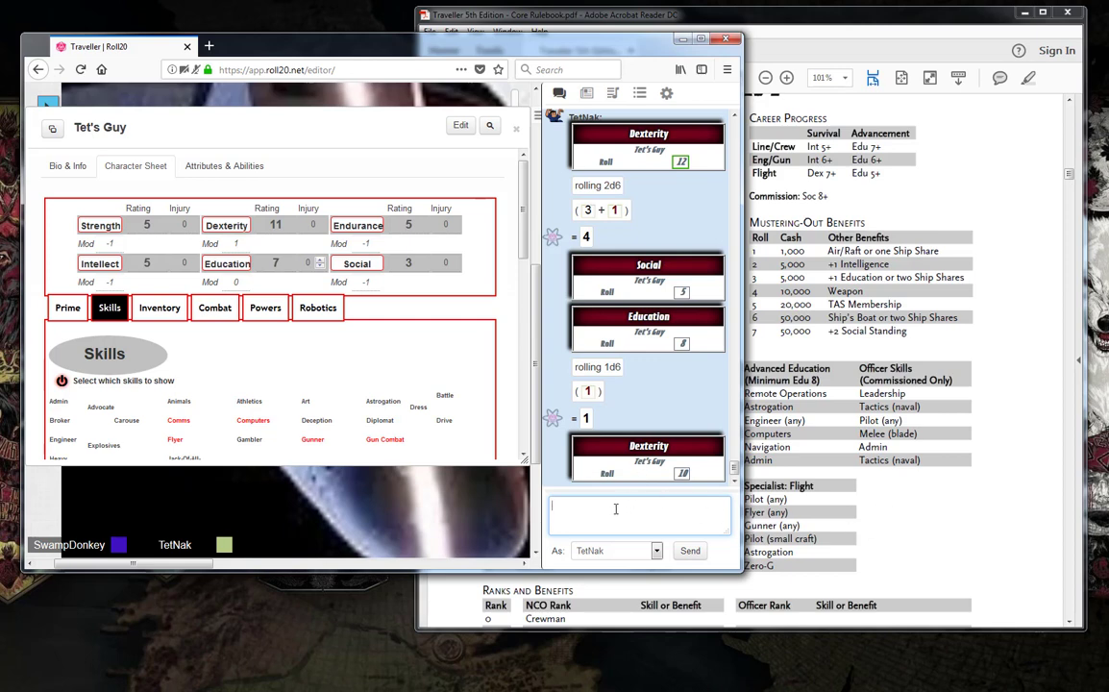
pyautogui.press('Up')
pyautogui.press('Up')
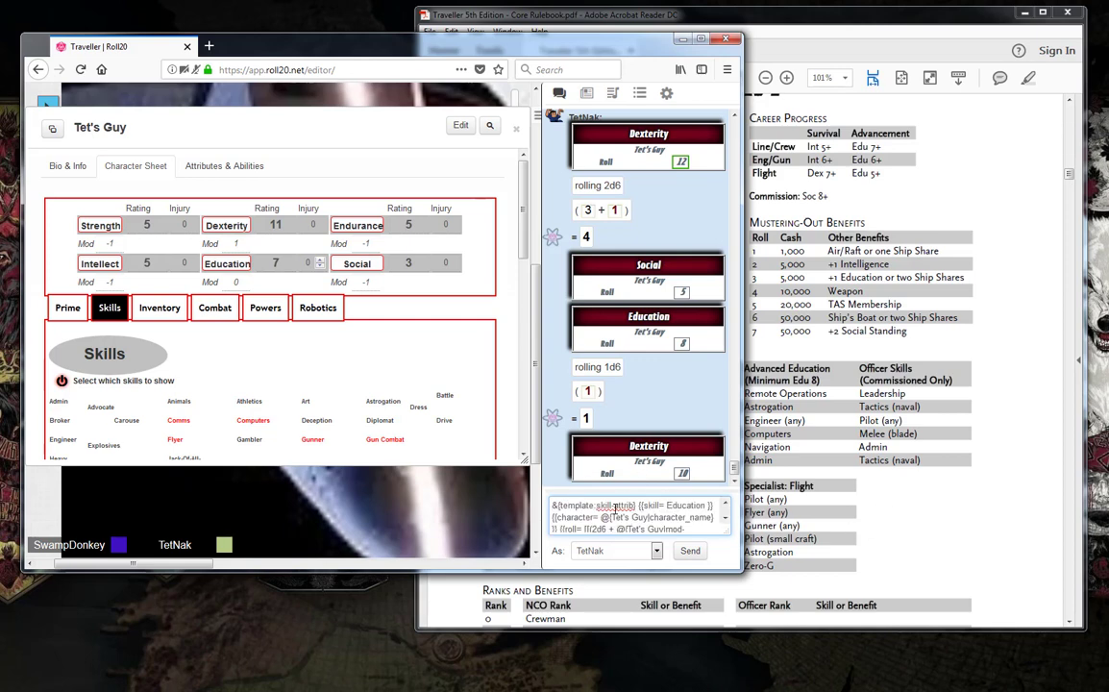
pyautogui.press('Up')
pyautogui.press('Return')
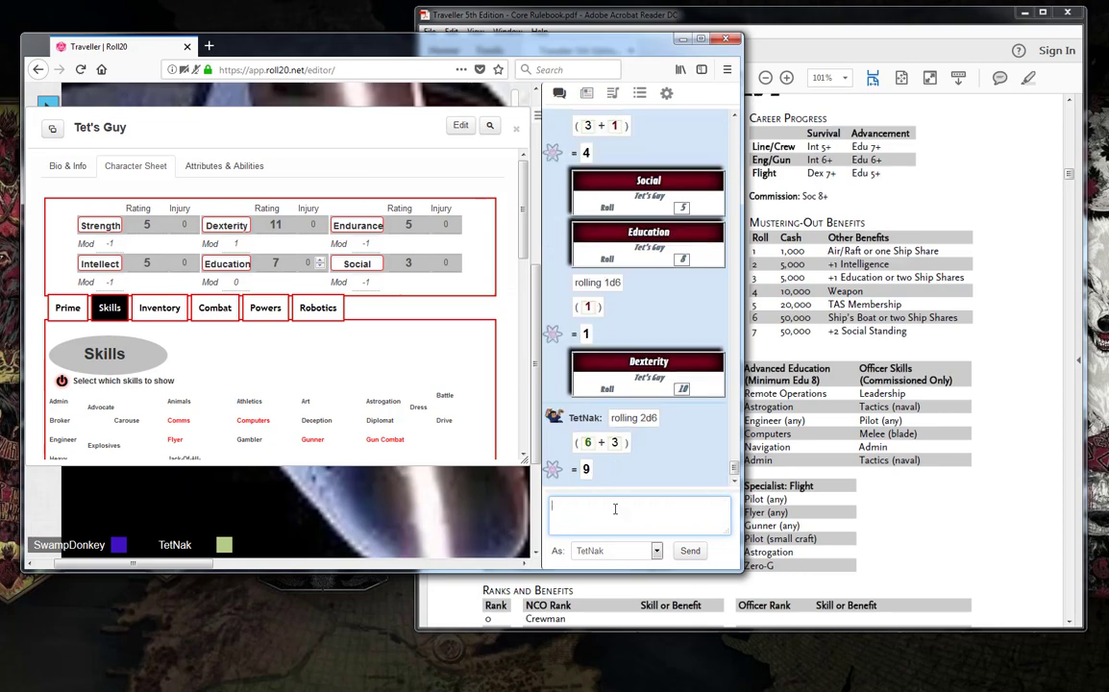
pyautogui.click(879, 519)
pyautogui.scroll(-15, 879, 519)
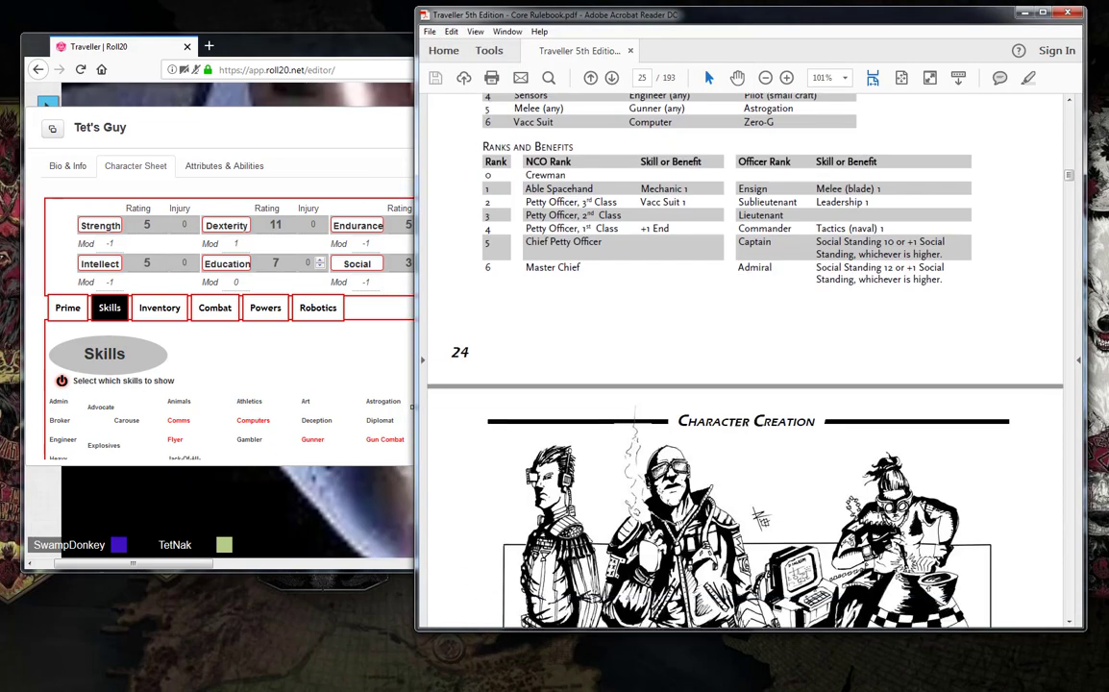
pyautogui.scroll(-1, 695, 449)
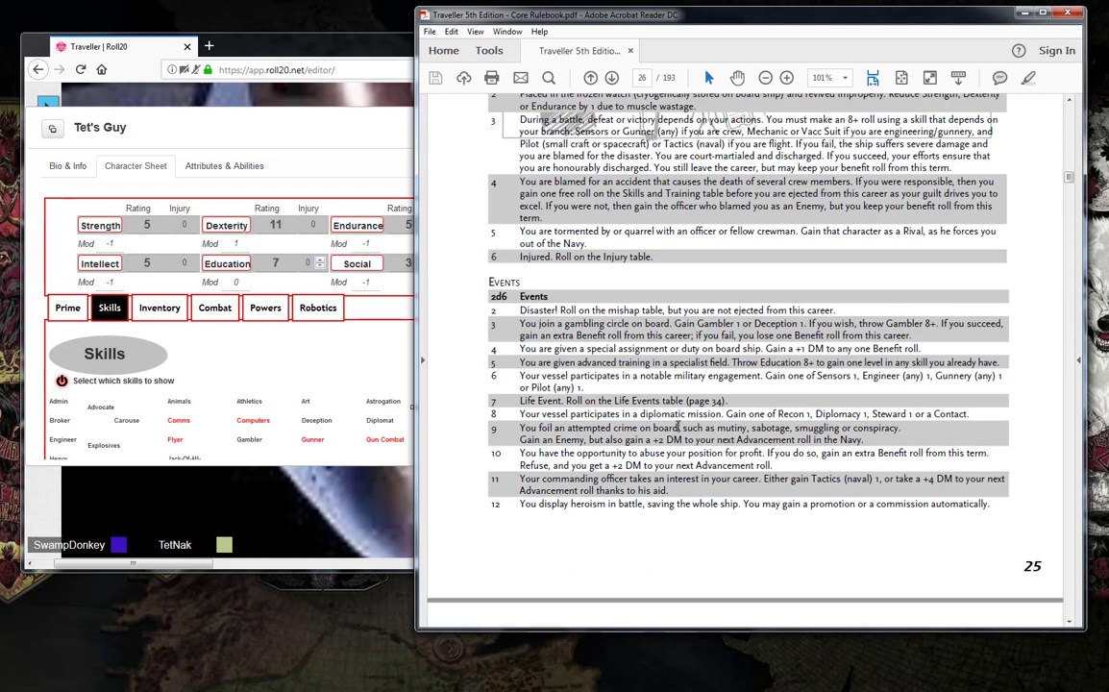
pyautogui.moveTo(681, 428); pyautogui.dragTo(875, 453)
pyautogui.click(874, 440)
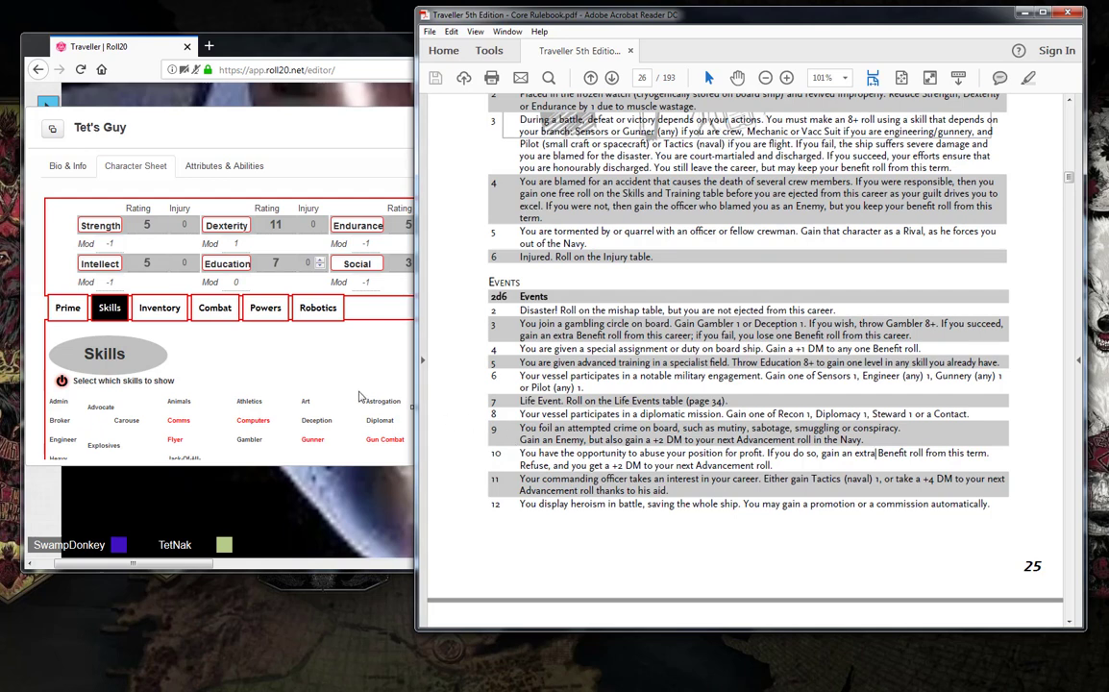
# Add an entry named "Foiled an enemy on board" to the Enemies section of the character's Prime page in Roll20
pyautogui.click(288, 361)
pyautogui.scroll(-1, 288, 362)
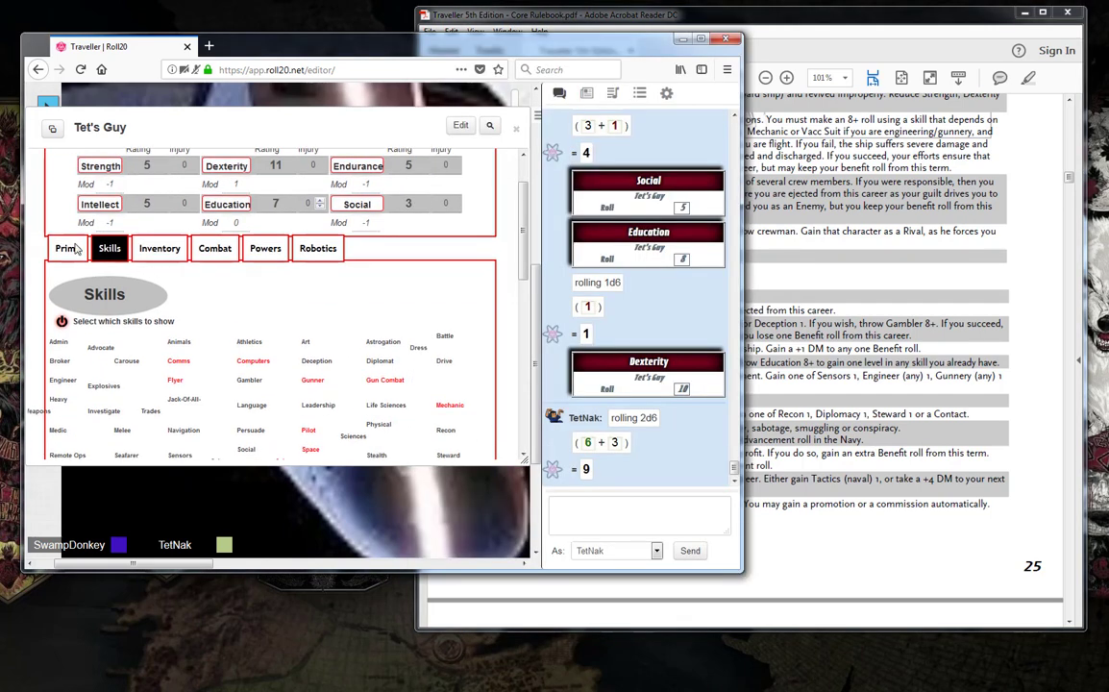
pyautogui.click(68, 248)
pyautogui.scroll(-3, 181, 317)
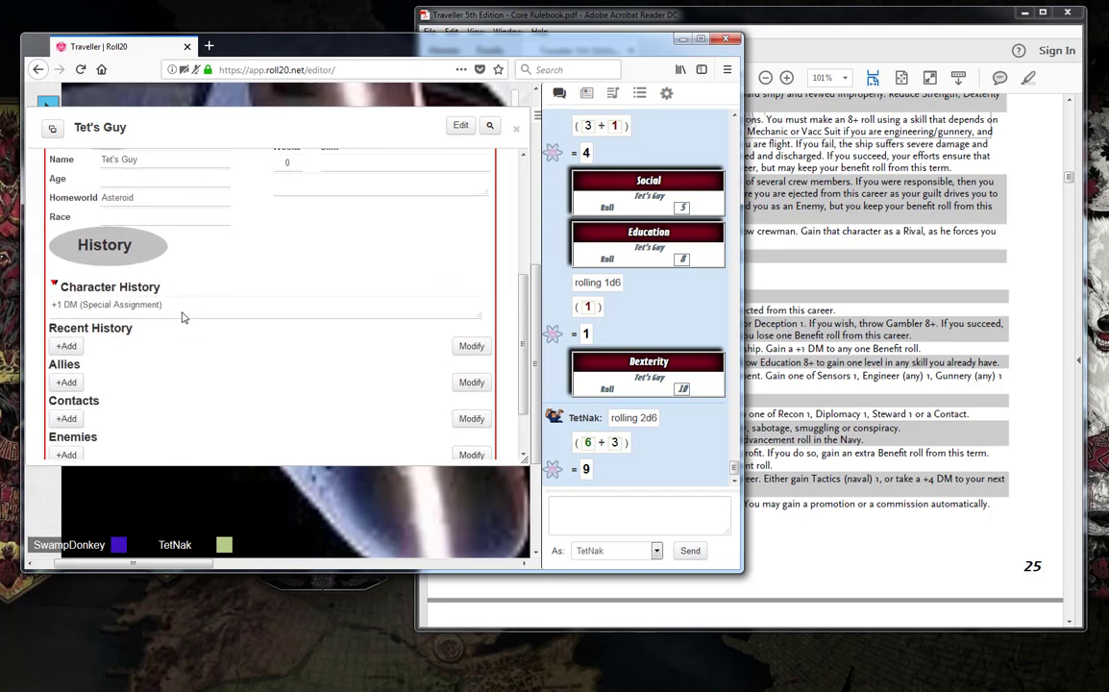
pyautogui.scroll(-1, 180, 317)
pyautogui.click(67, 389)
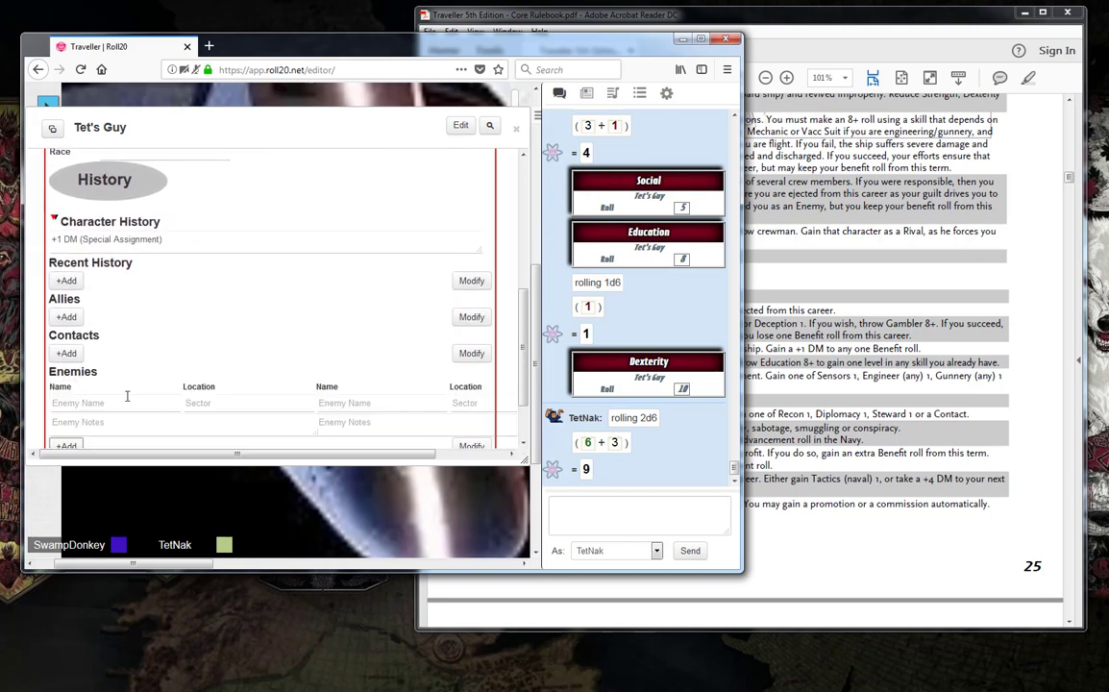
pyautogui.click(135, 403)
pyautogui.write('Foiled an enemy on board')
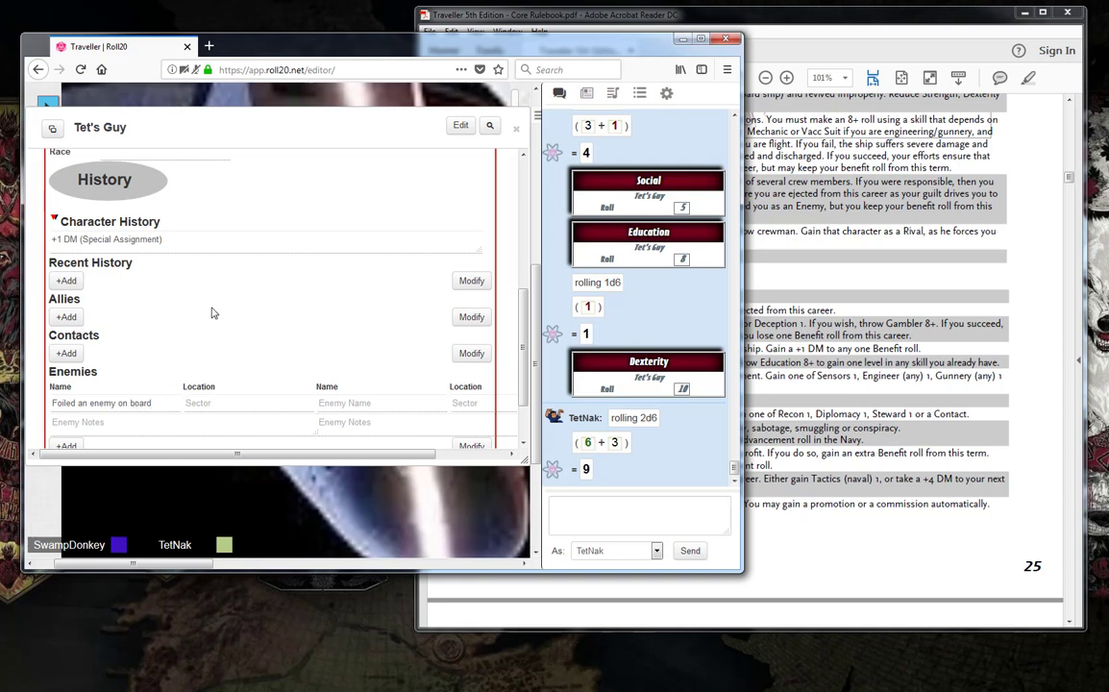
pyautogui.scroll(5, 242, 342)
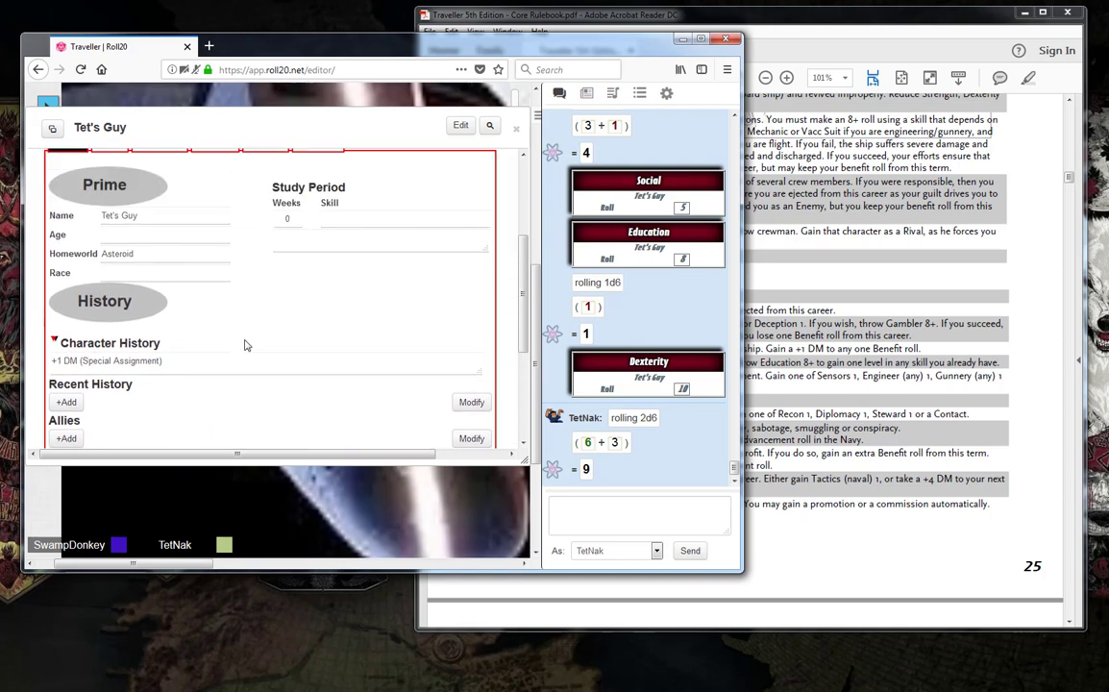
pyautogui.scroll(3, 244, 345)
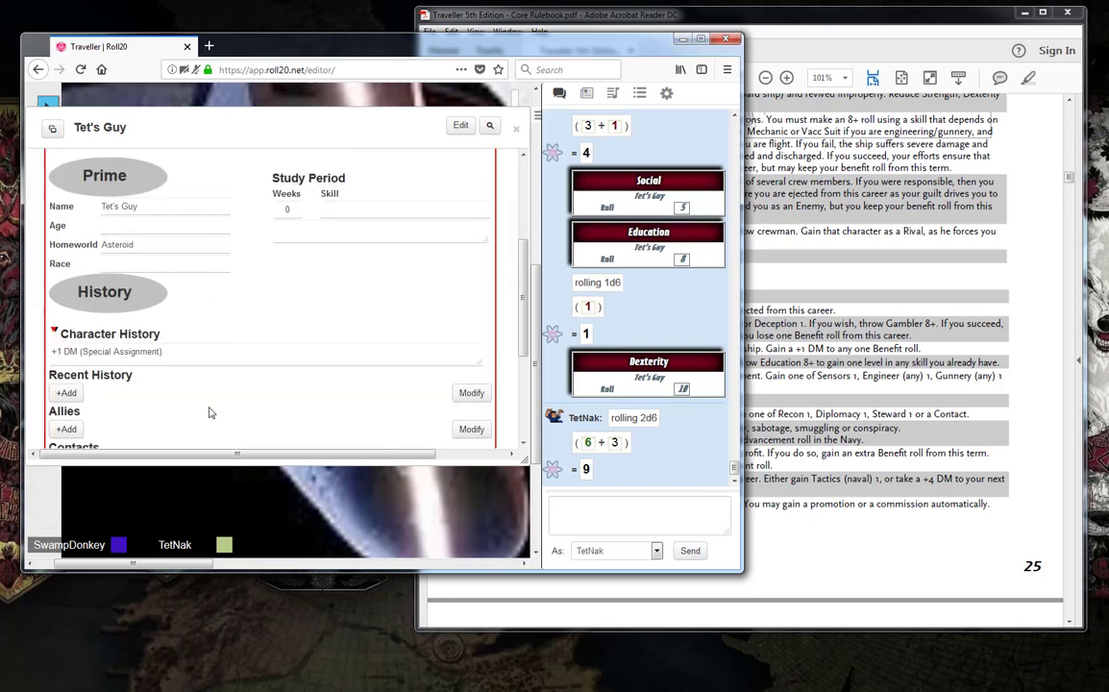
pyautogui.scroll(-1, 214, 407)
pyautogui.scroll(-1, 214, 408)
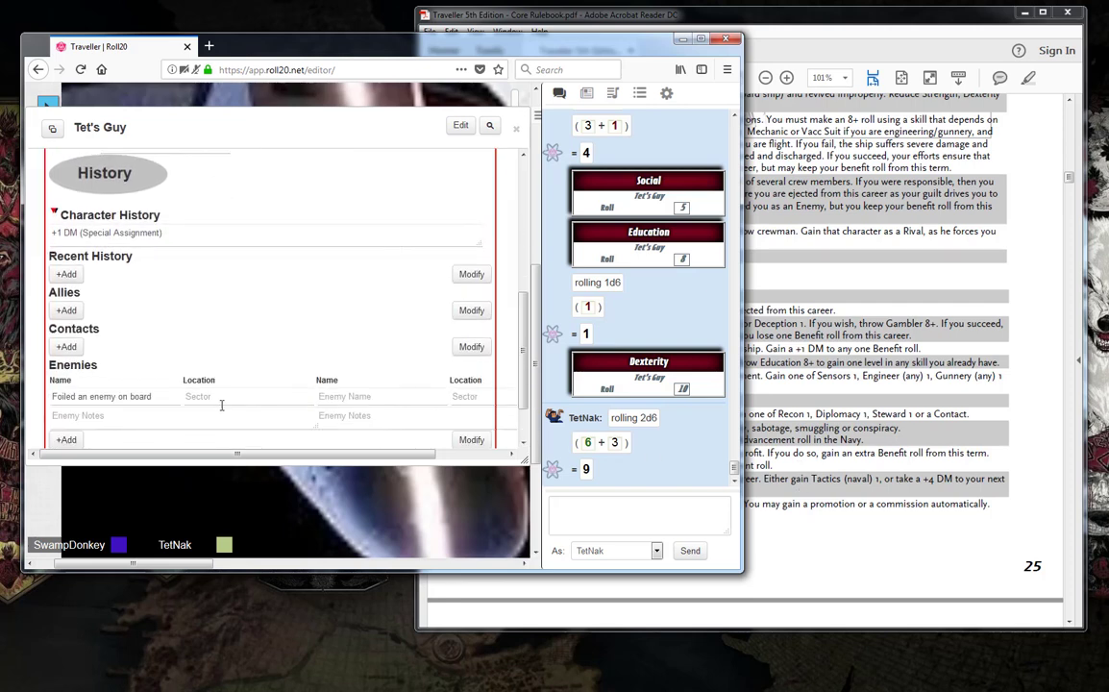
pyautogui.scroll(1, 258, 412)
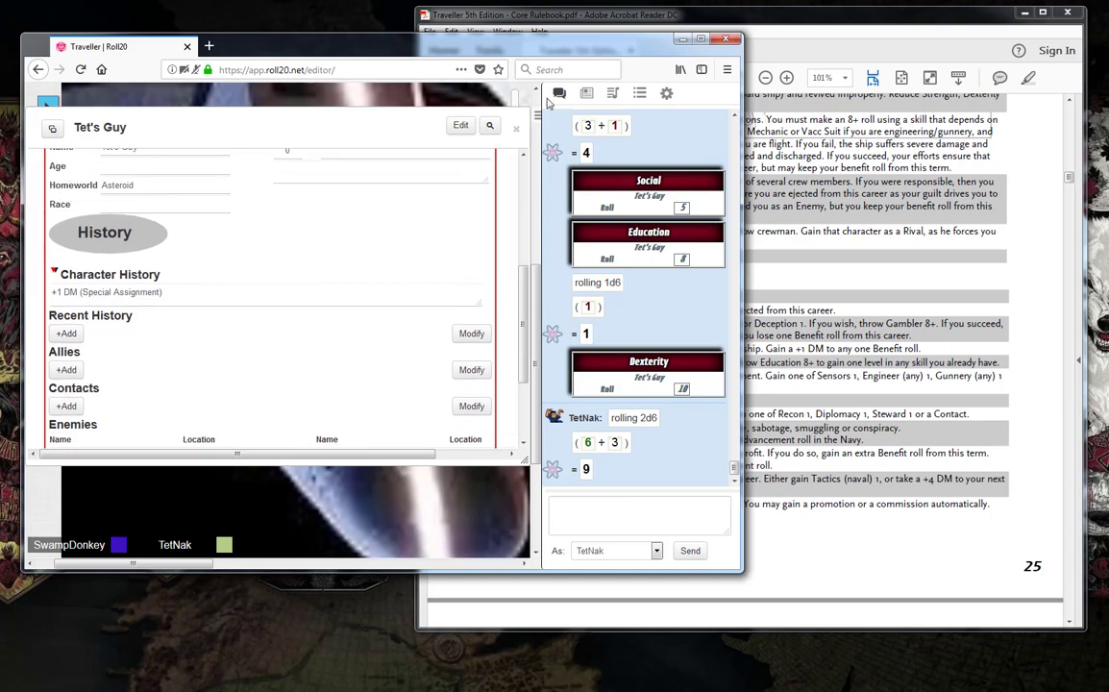
# Return to the Navy career page in the rulebook and examine its advancement and commission requirements, skill tables and ranks
pyautogui.click(622, 22)
pyautogui.scroll(10, 637, 394)
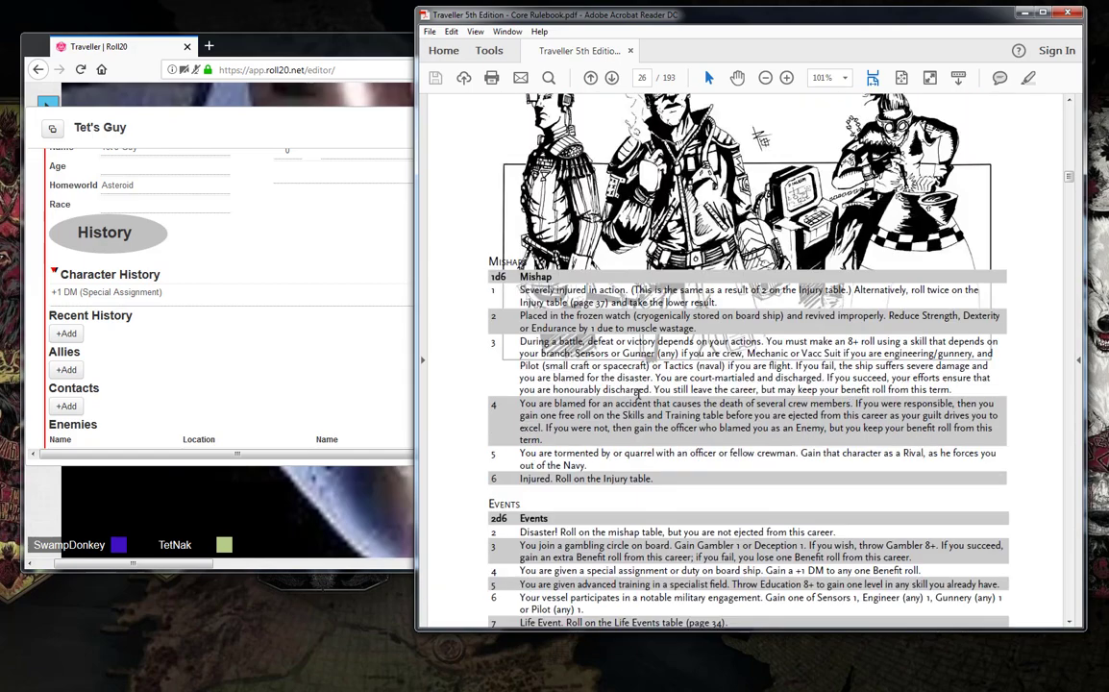
pyautogui.scroll(5, 637, 394)
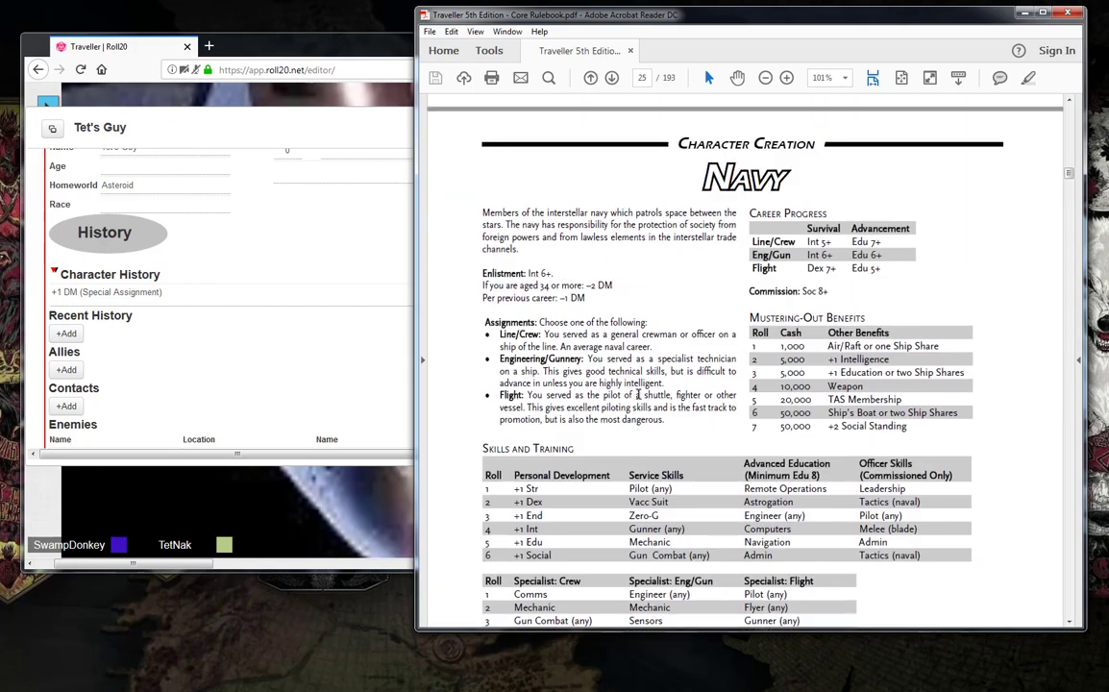
pyautogui.scroll(-1, 637, 394)
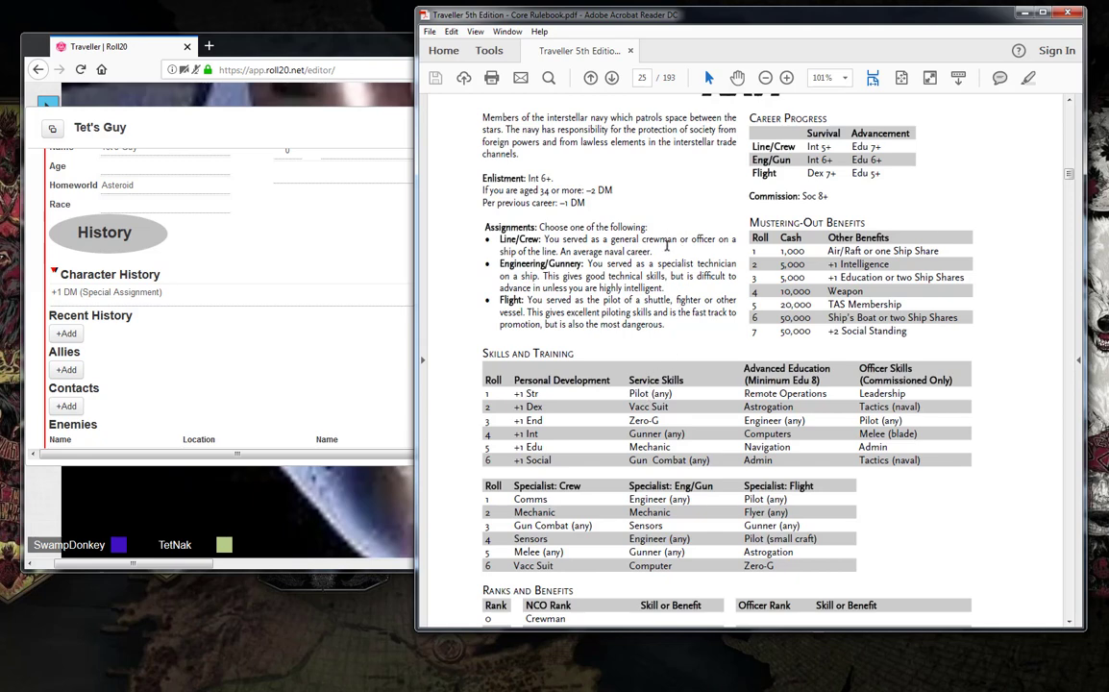
pyautogui.scroll(-4, 656, 278)
pyautogui.scroll(4, 653, 284)
pyautogui.scroll(-1, 653, 288)
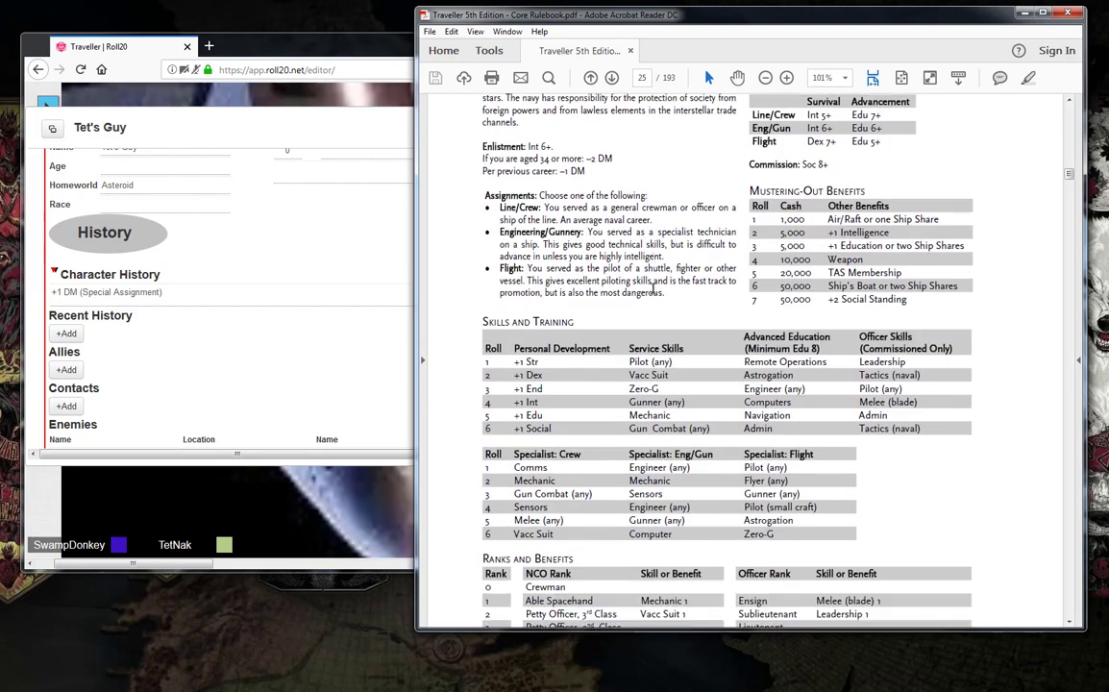
pyautogui.scroll(1, 654, 287)
pyautogui.scroll(-4, 653, 287)
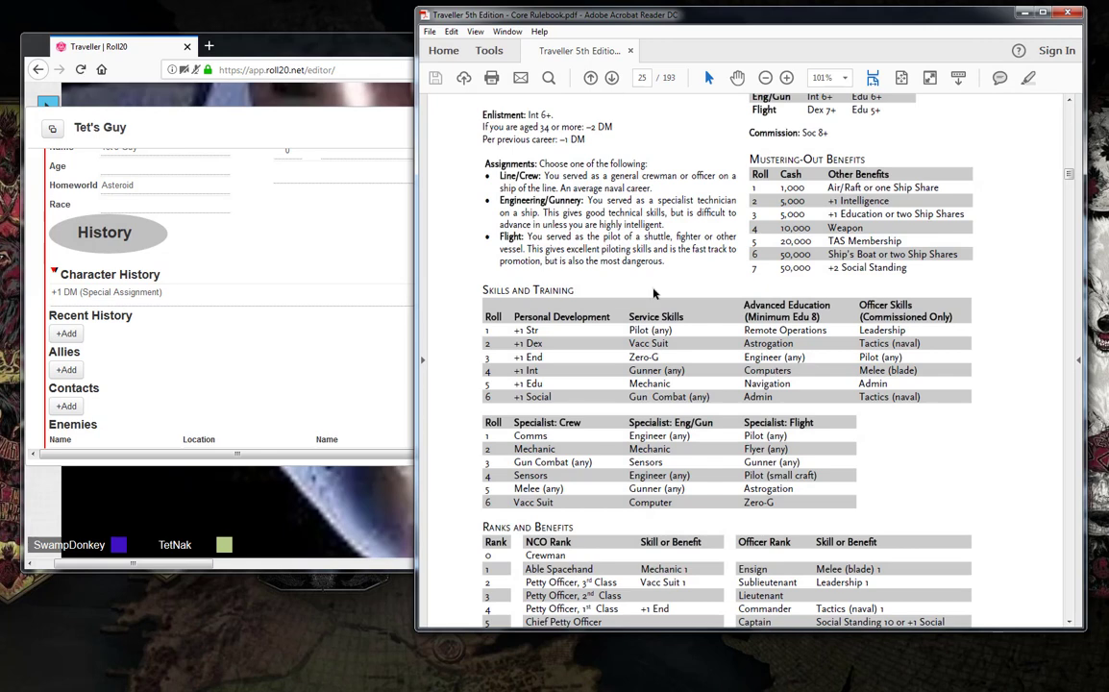
pyautogui.scroll(4, 652, 287)
pyautogui.scroll(-4, 652, 286)
pyautogui.scroll(-1, 653, 288)
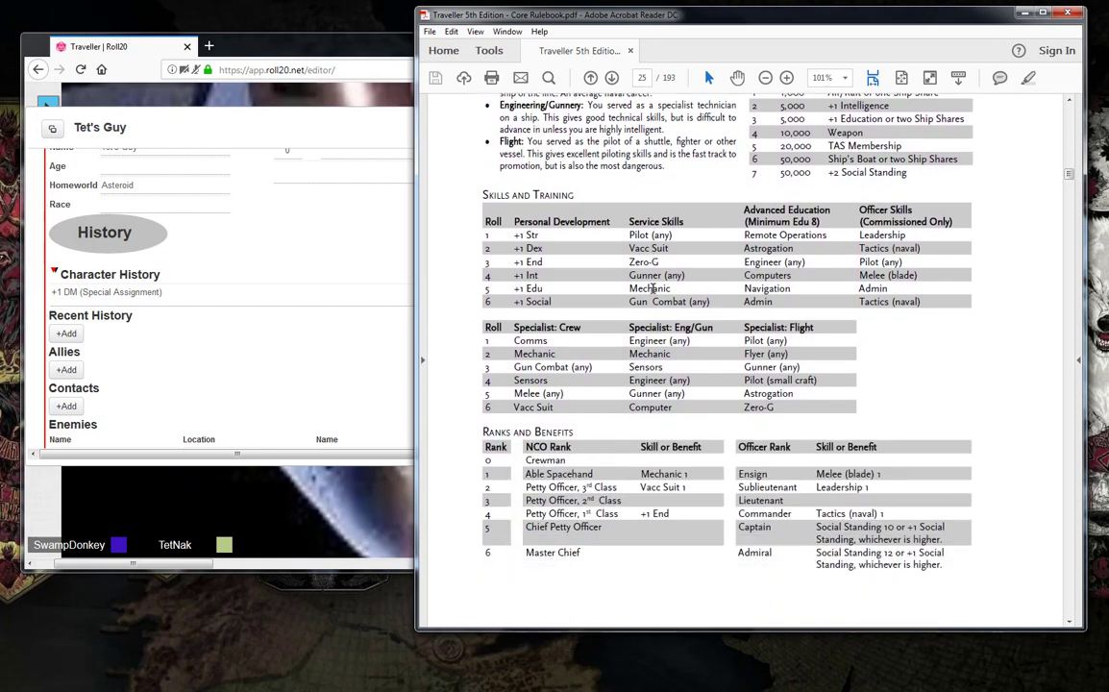
pyautogui.scroll(1, 653, 287)
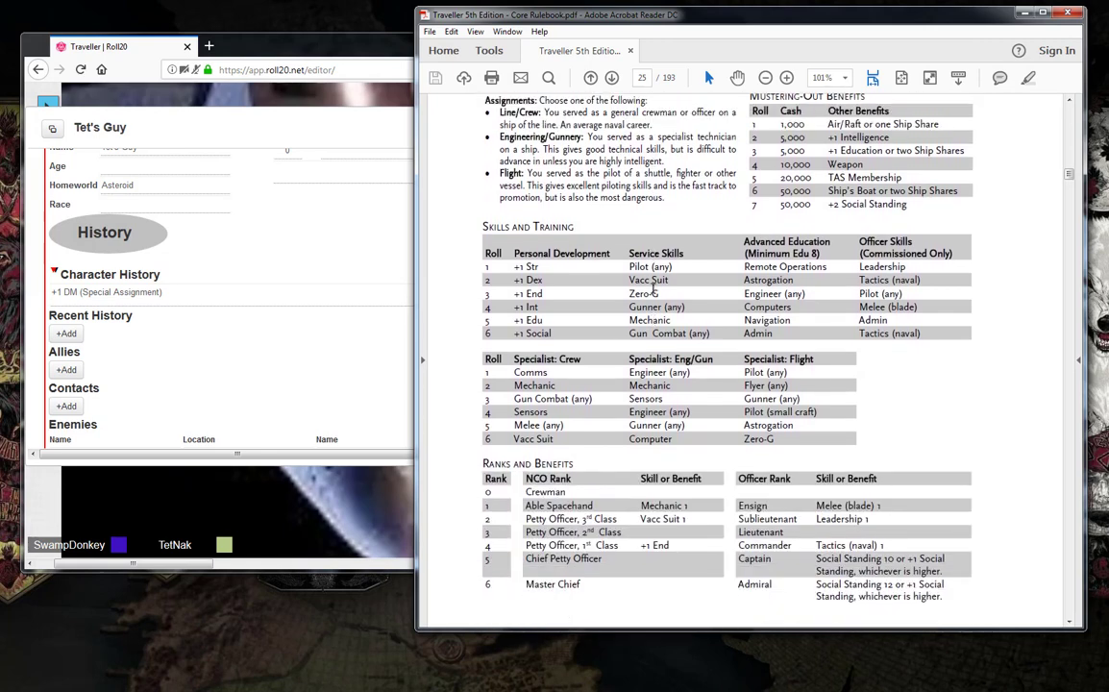
# Switch to the character sheet in Roll20 and roll a Social check for the Navy commission
pyautogui.click(290, 134)
pyautogui.scroll(5, 348, 329)
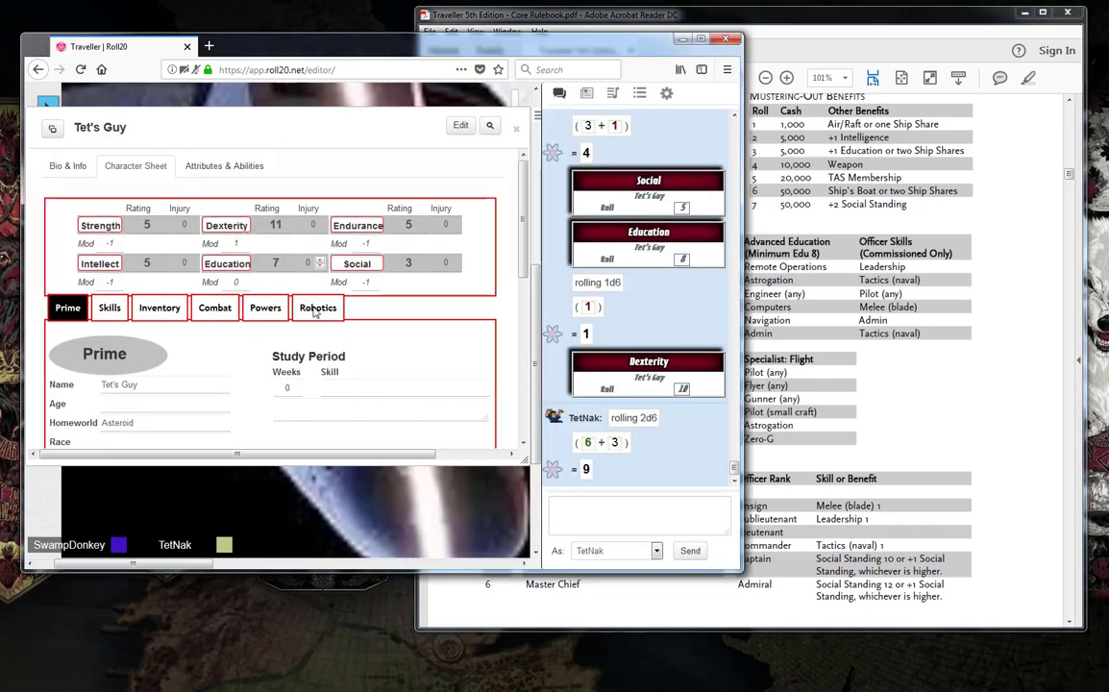
pyautogui.click(358, 264)
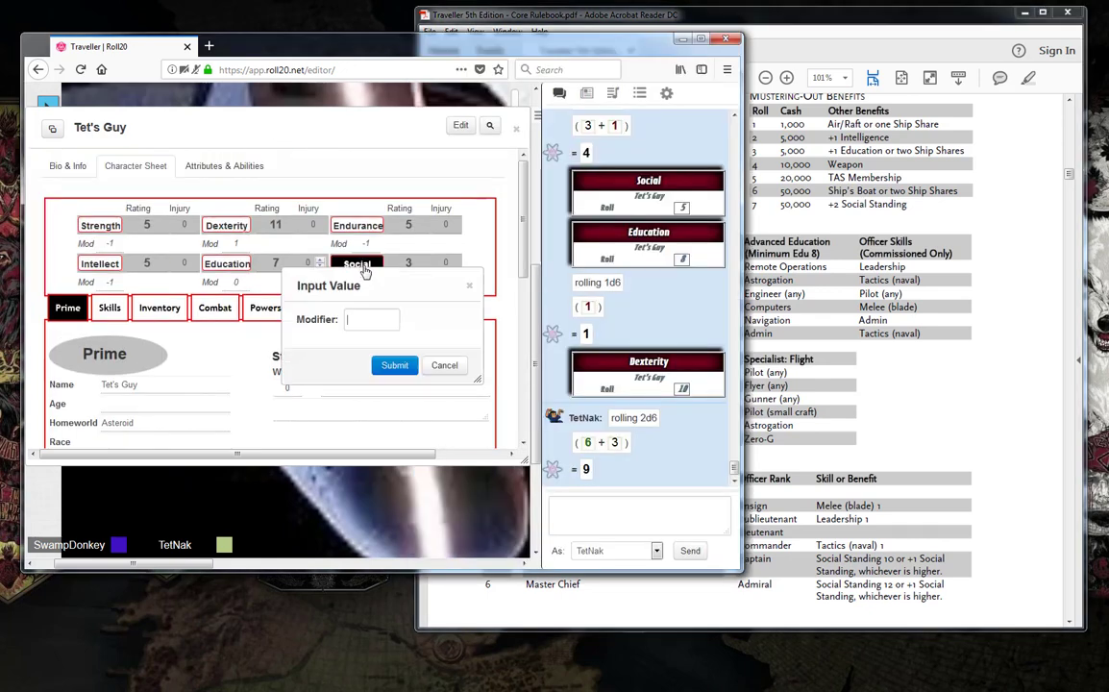
pyautogui.click(398, 368)
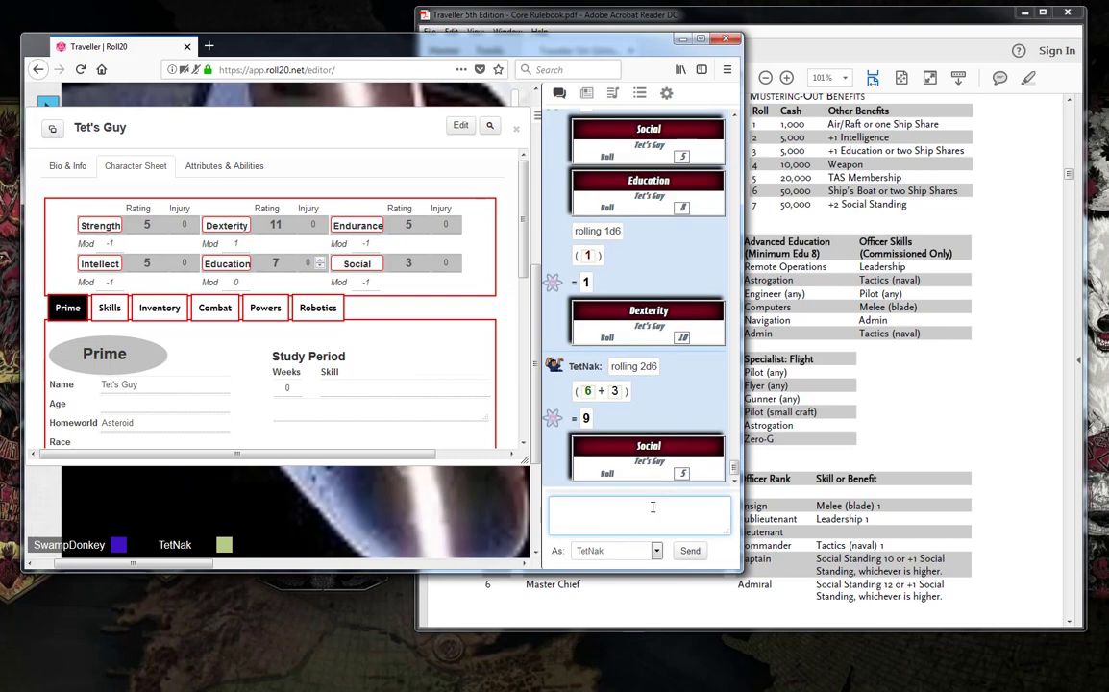
# Return to the rulebook and examine the Navy skill tables, ranks and the Career Progress advancement requirements
pyautogui.click(850, 464)
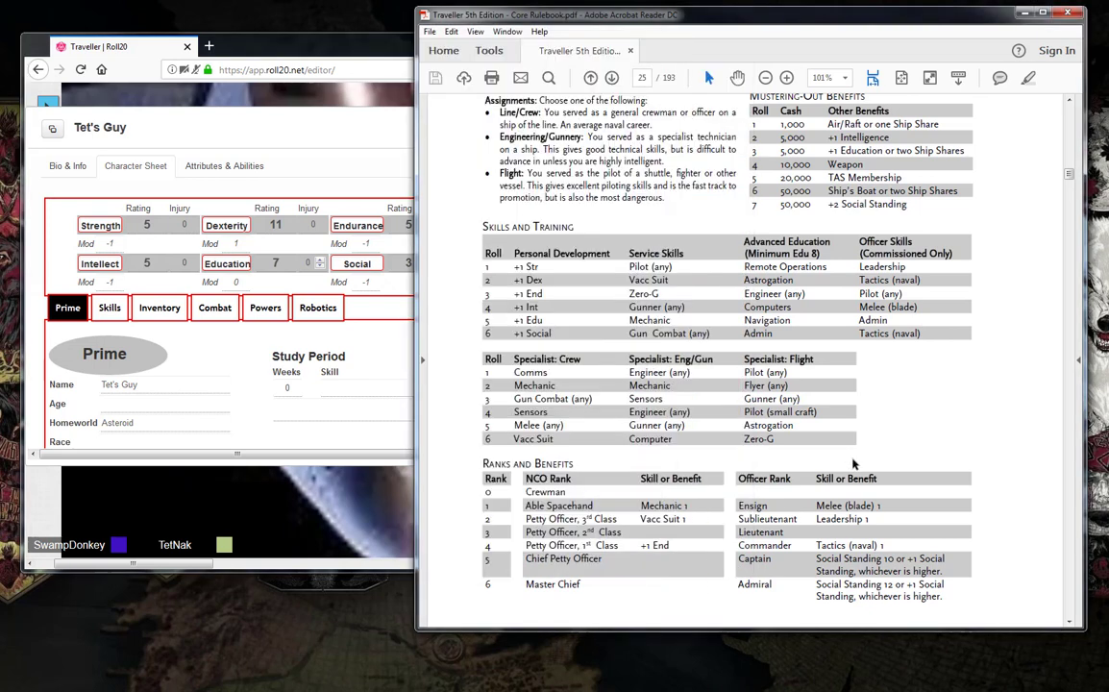
pyautogui.scroll(-1, 852, 464)
pyautogui.scroll(-5, 852, 464)
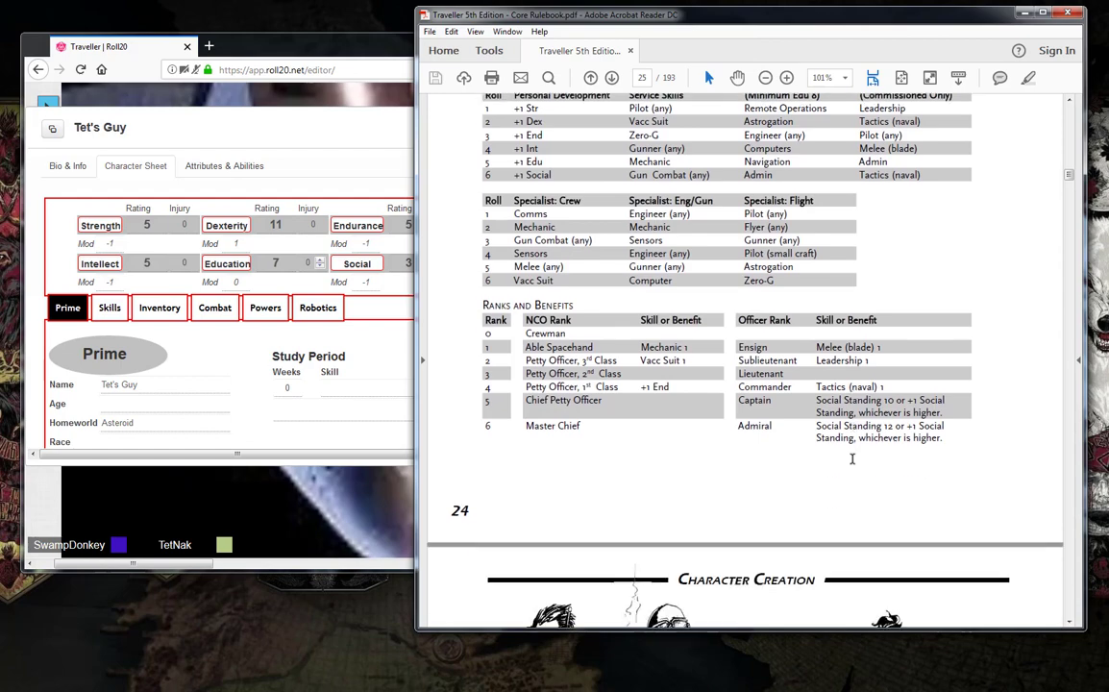
pyautogui.scroll(6, 852, 464)
pyautogui.scroll(2, 852, 464)
pyautogui.scroll(-2, 852, 464)
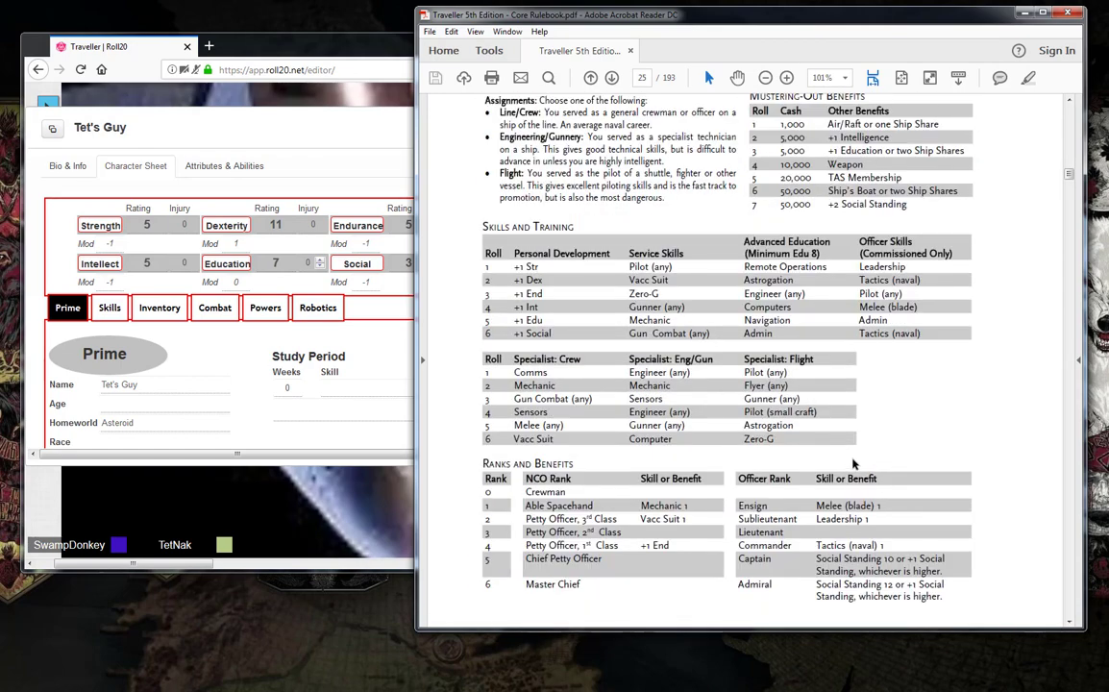
pyautogui.click(315, 122)
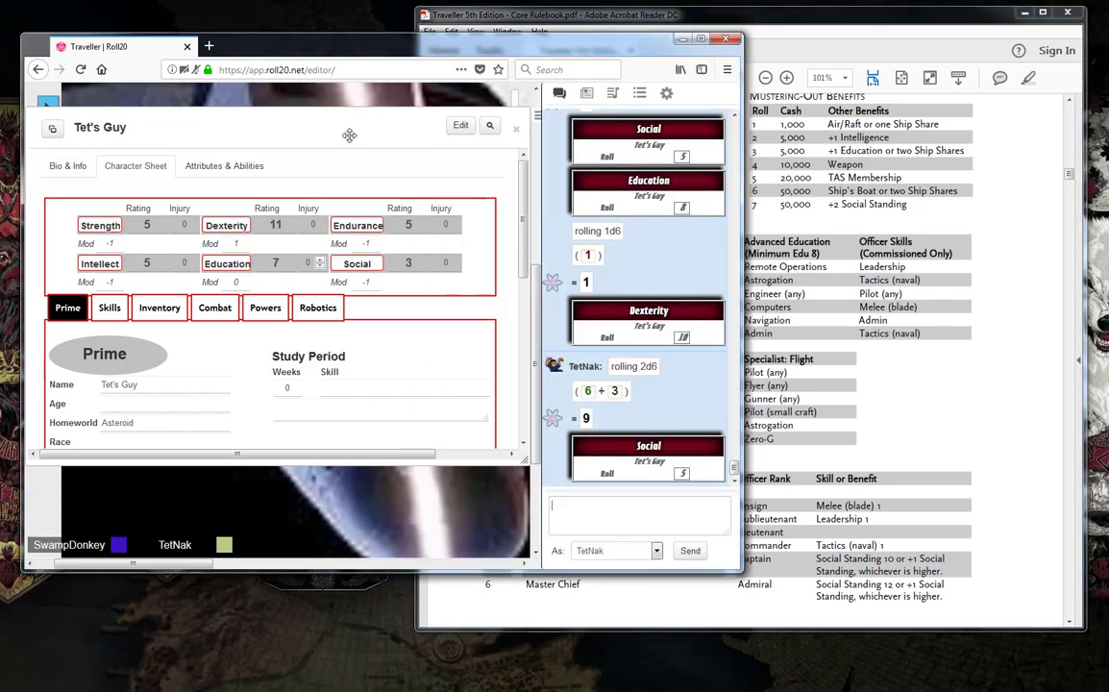
pyautogui.click(982, 351)
pyautogui.scroll(4, 904, 389)
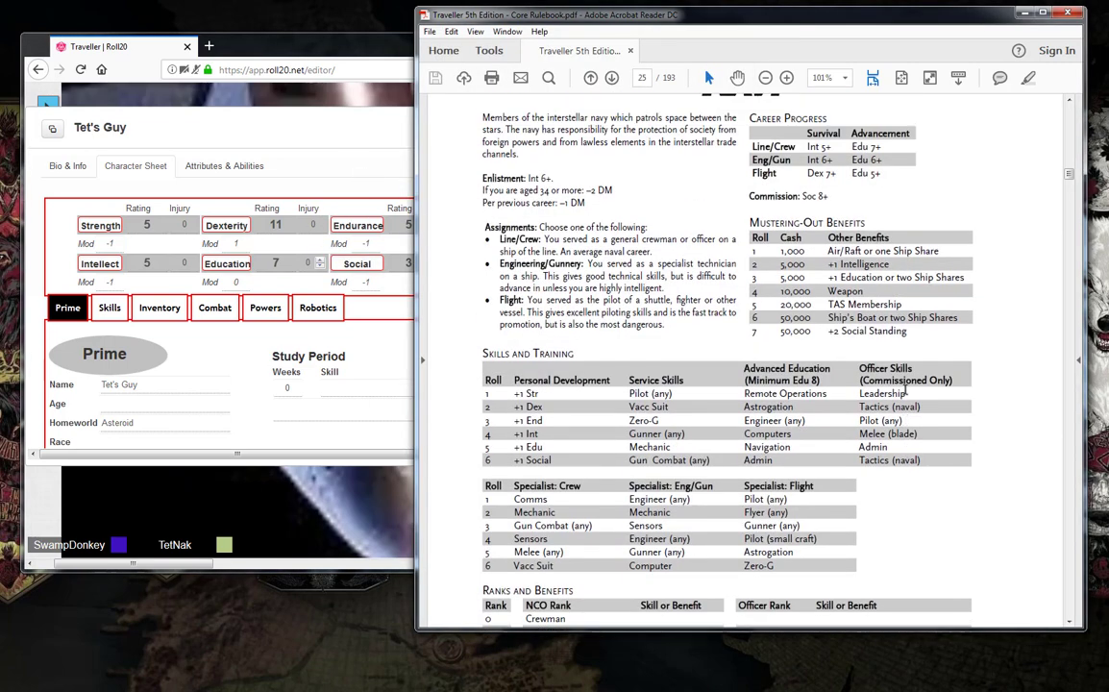
# Roll an Education check with modifier 2 from the character sheet in Roll20 and inspect the roll's breakdown
pyautogui.click(281, 139)
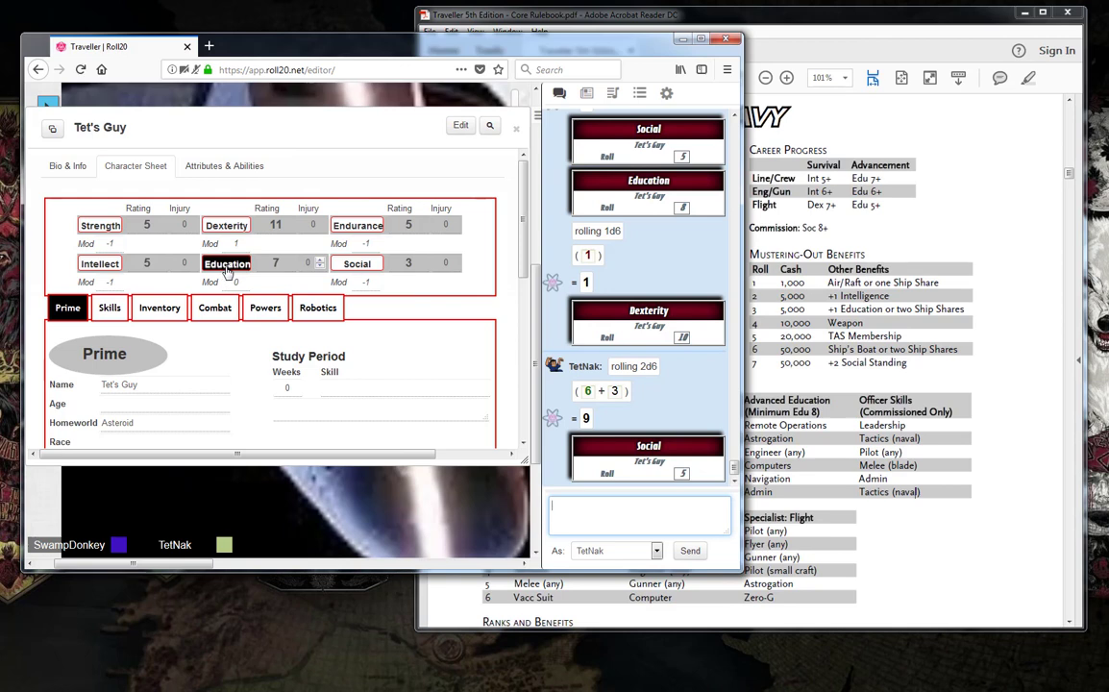
pyautogui.click(226, 268)
pyautogui.write('2')
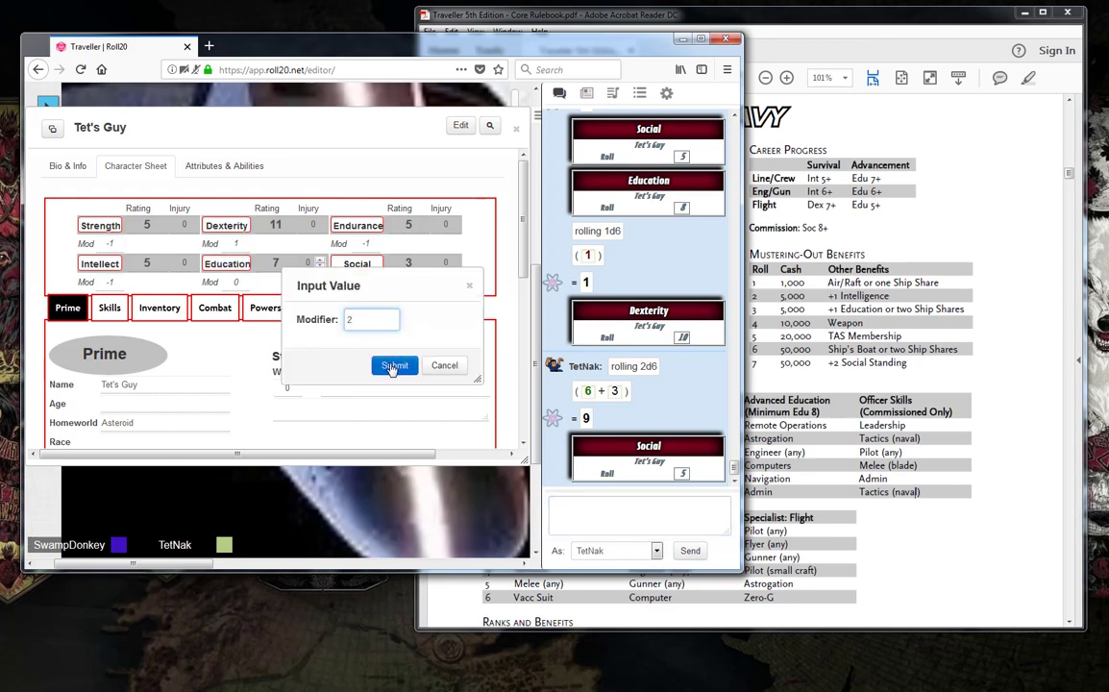
pyautogui.click(394, 365)
pyautogui.moveTo(687, 477)
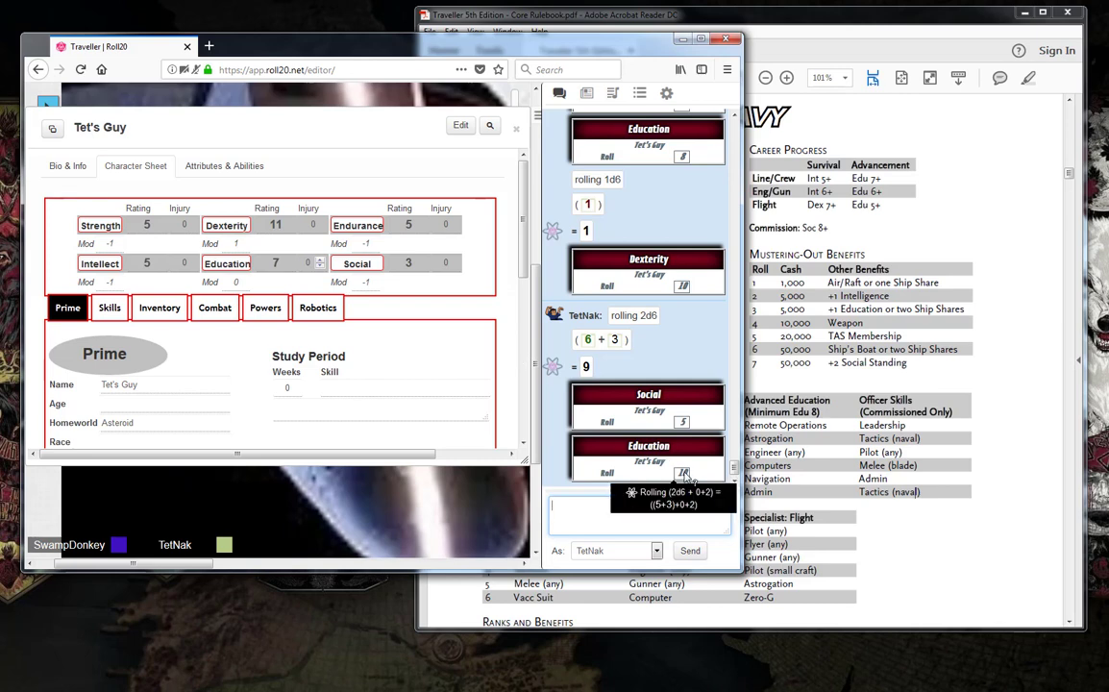
# Examine the Navy Skills and Training tables and the Ranks and Benefits table in the rulebook
pyautogui.click(855, 232)
pyautogui.scroll(-4, 550, 374)
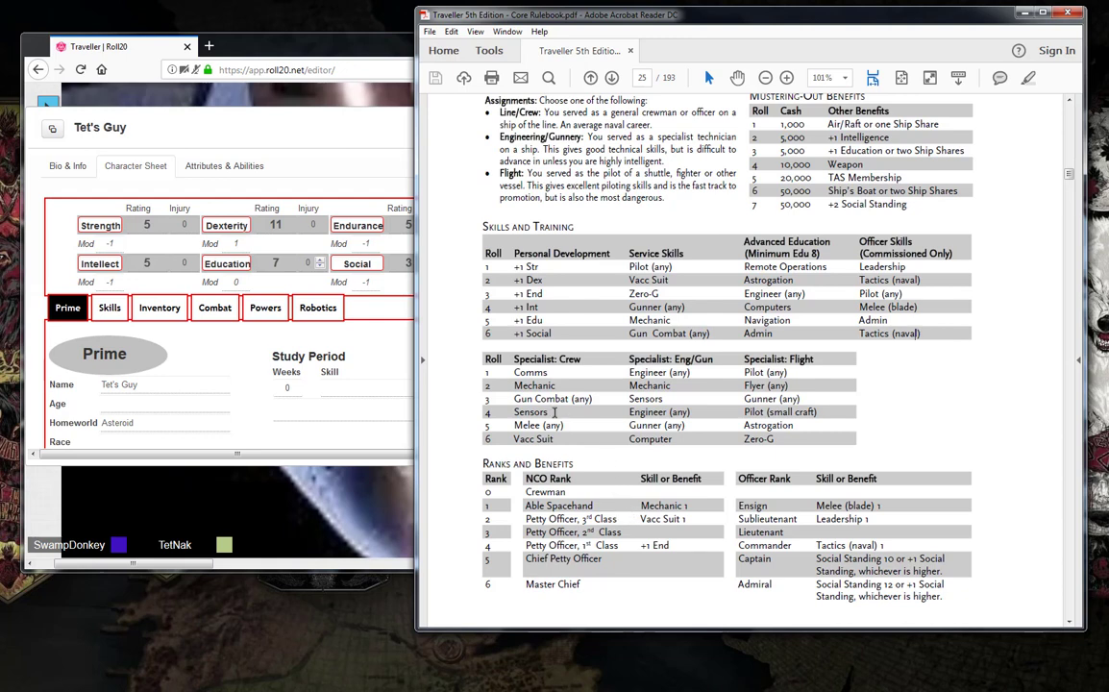
pyautogui.scroll(-1, 624, 389)
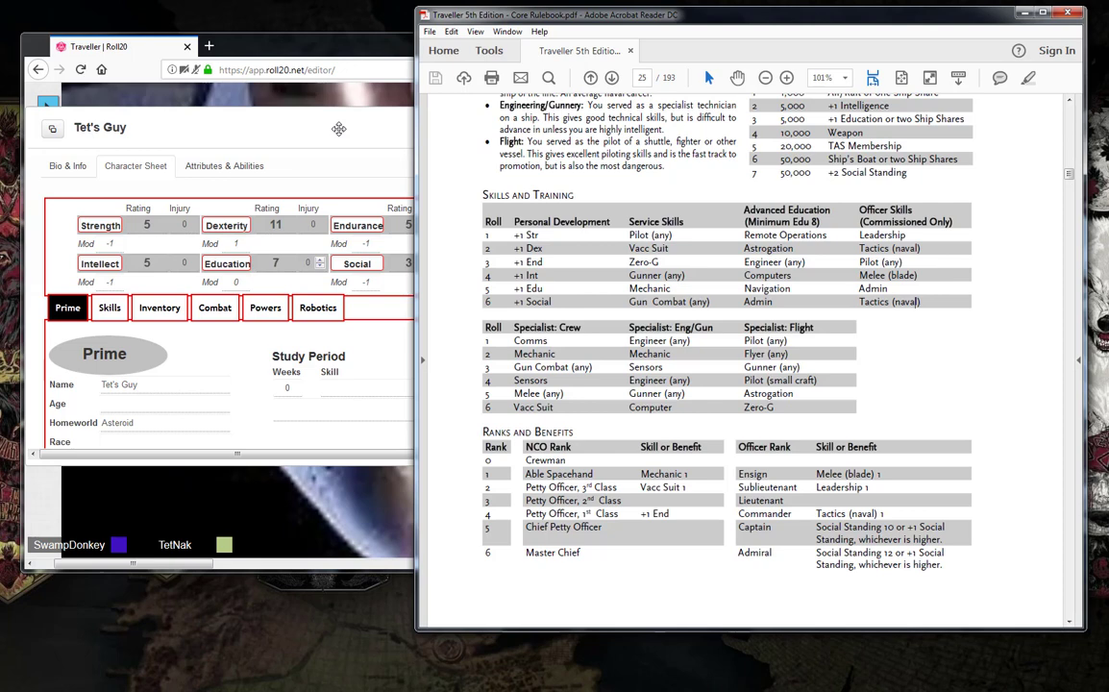
# Set the character's age to 30 on the Prime page in Roll20 and open the sheet's Skills page
pyautogui.click(65, 279)
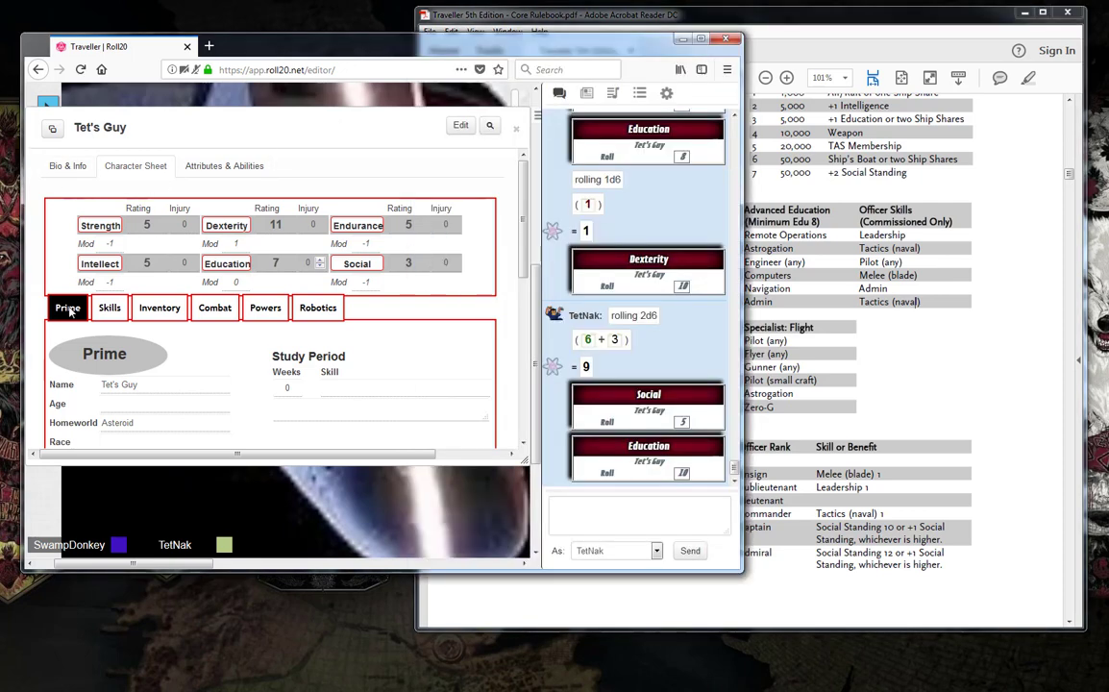
pyautogui.scroll(-3, 248, 326)
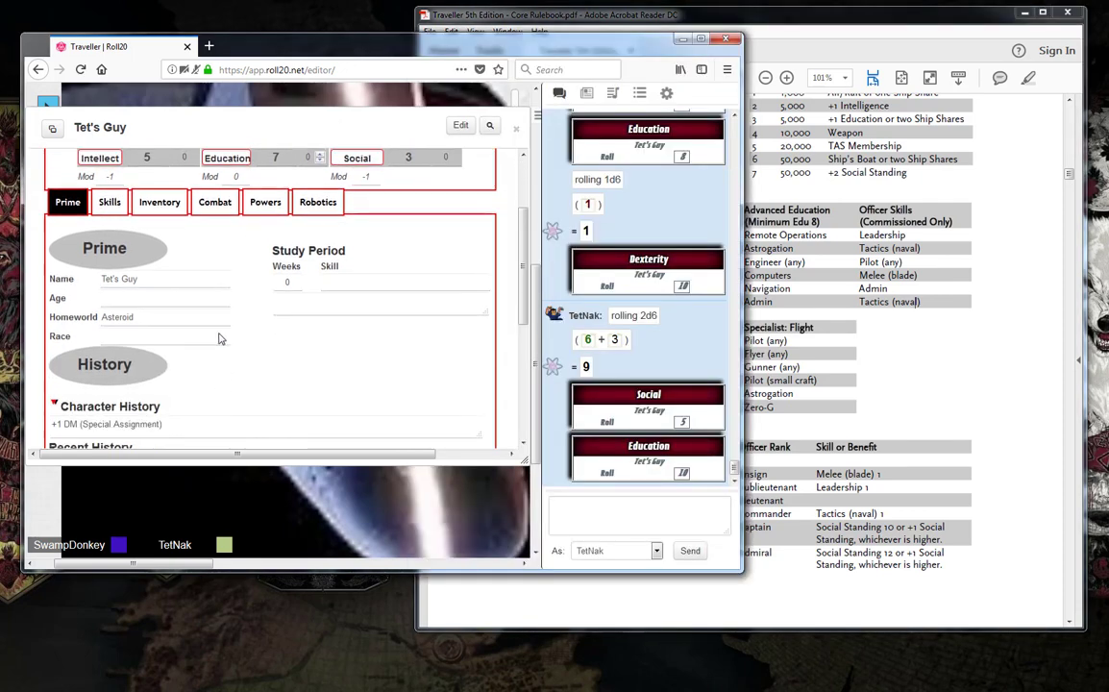
pyautogui.click(165, 285)
pyautogui.write('3')
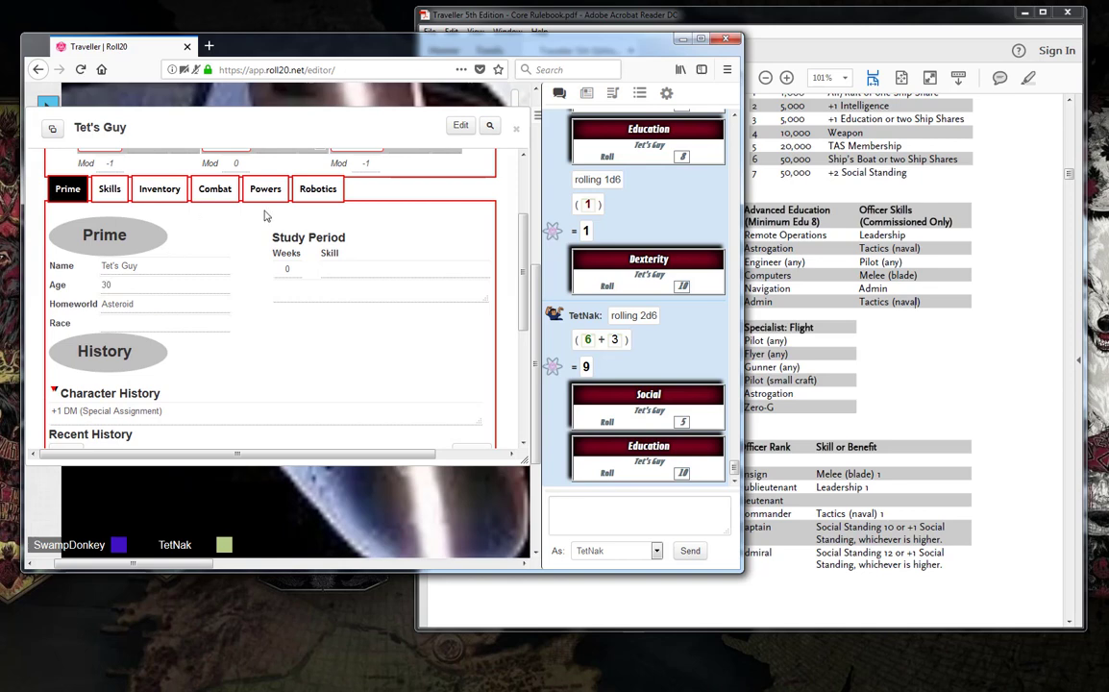
pyautogui.write('0')
pyautogui.click(104, 186)
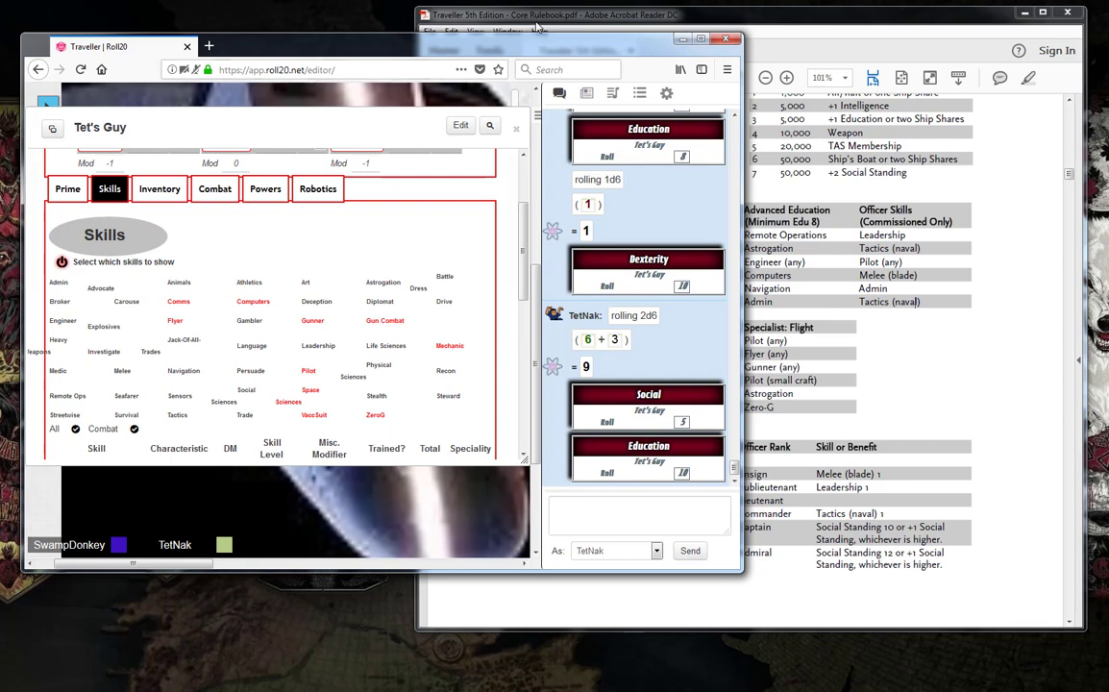
pyautogui.click(488, 18)
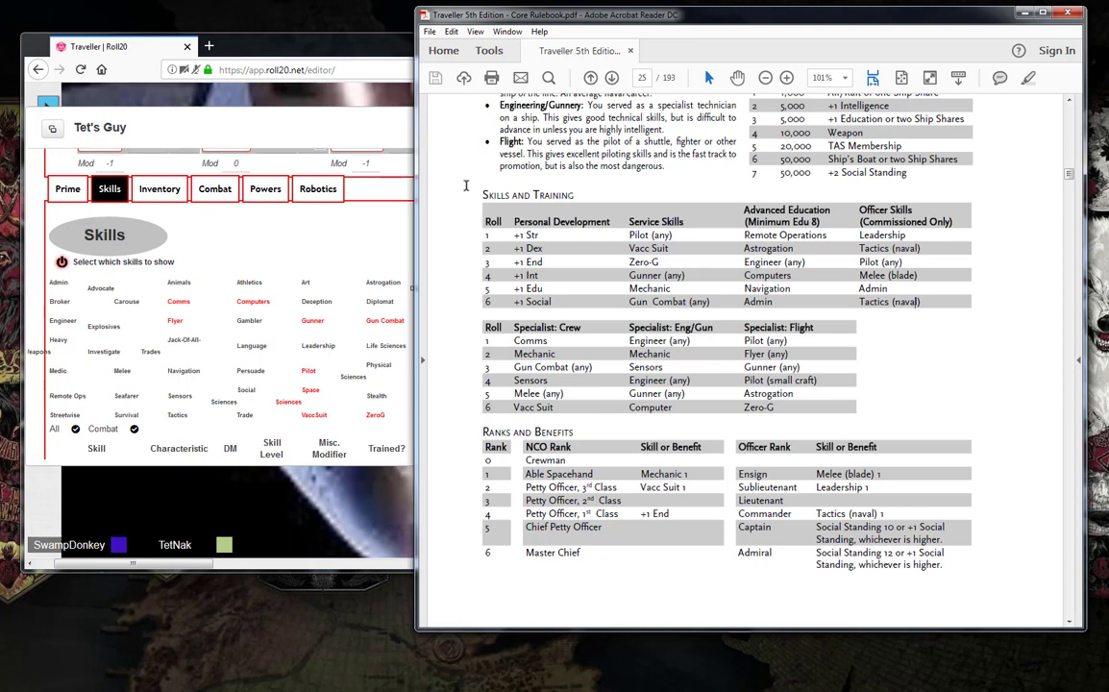
pyautogui.click(293, 106)
pyautogui.scroll(3, 313, 226)
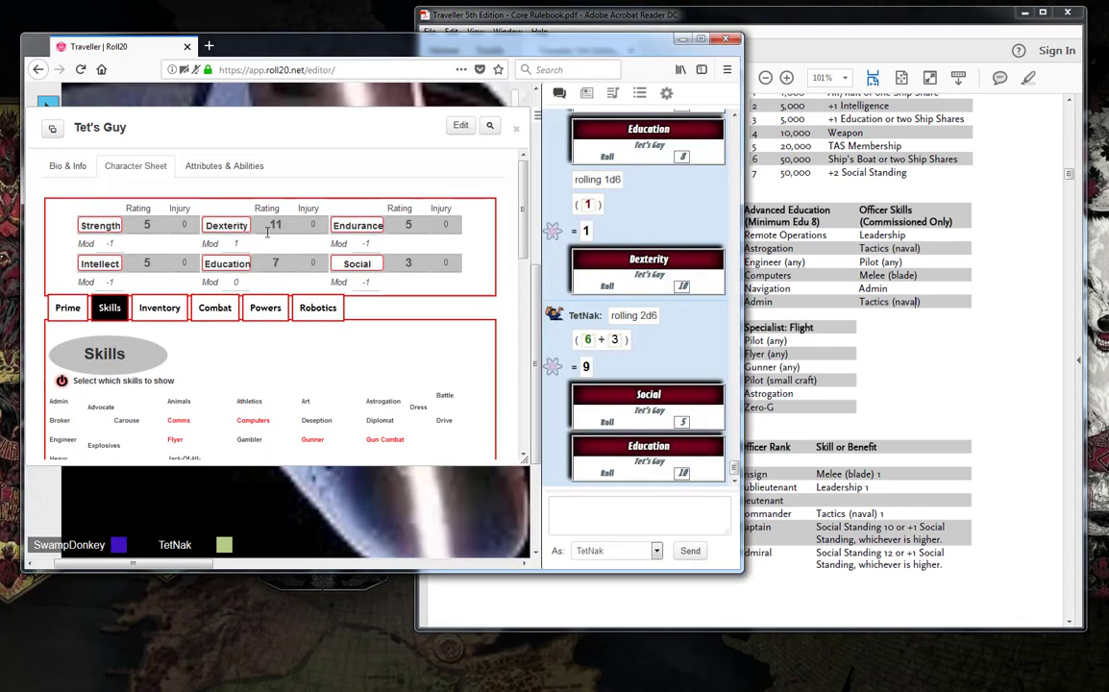
pyautogui.click(276, 225)
pyautogui.press('BackSpace')
pyautogui.write('2')
pyautogui.press('BackSpace')
pyautogui.write('1')
# Roll 1d6 in the Roll20 chat and look up the matching entry in the rulebook's Navy Skills and Training tables
pyautogui.click(596, 511)
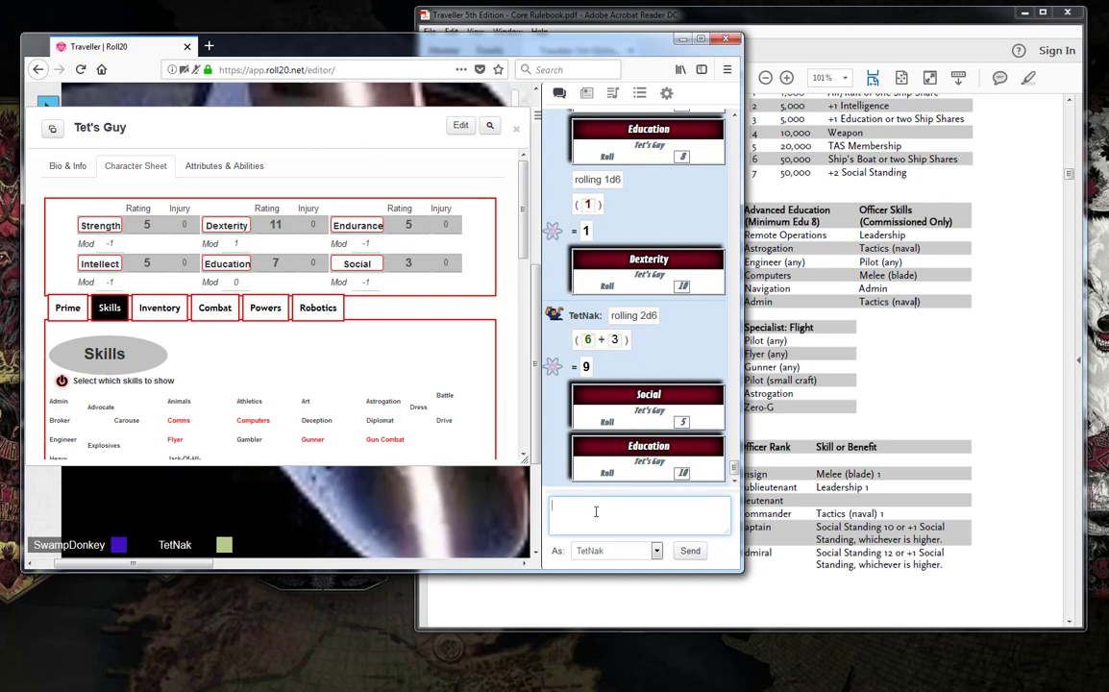
pyautogui.press('Up')
pyautogui.press('Up')
pyautogui.press('Up')
pyautogui.press('Up')
pyautogui.press('Return')
pyautogui.click(882, 401)
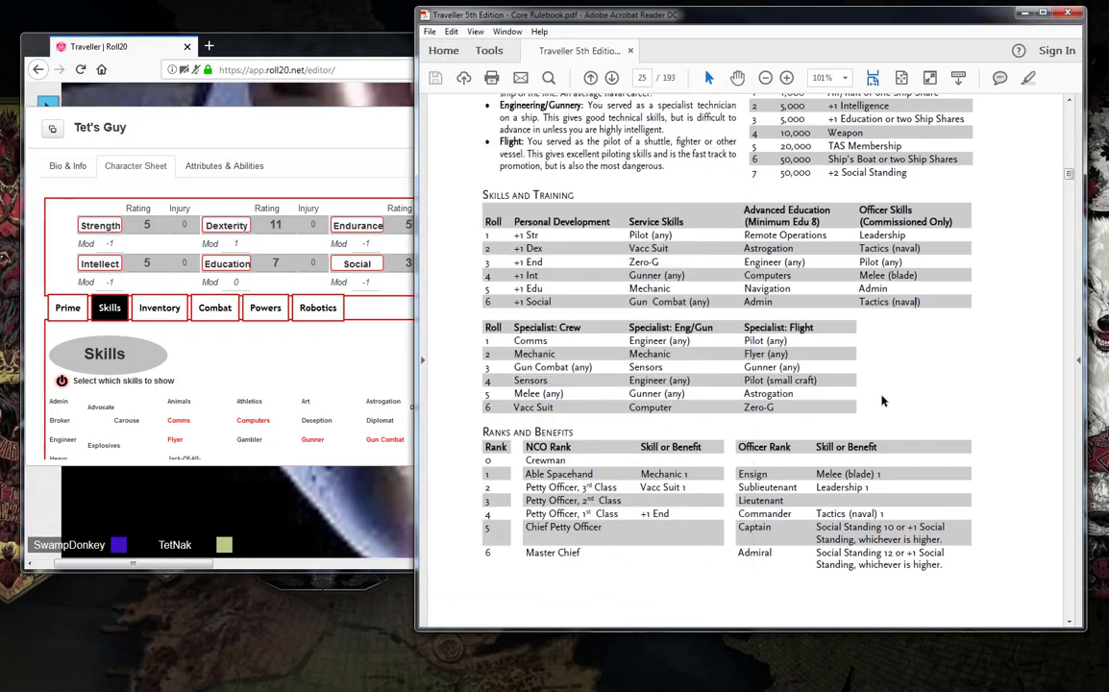
# Set the character's Education rating to 8 on the Roll20 sheet
pyautogui.click(315, 150)
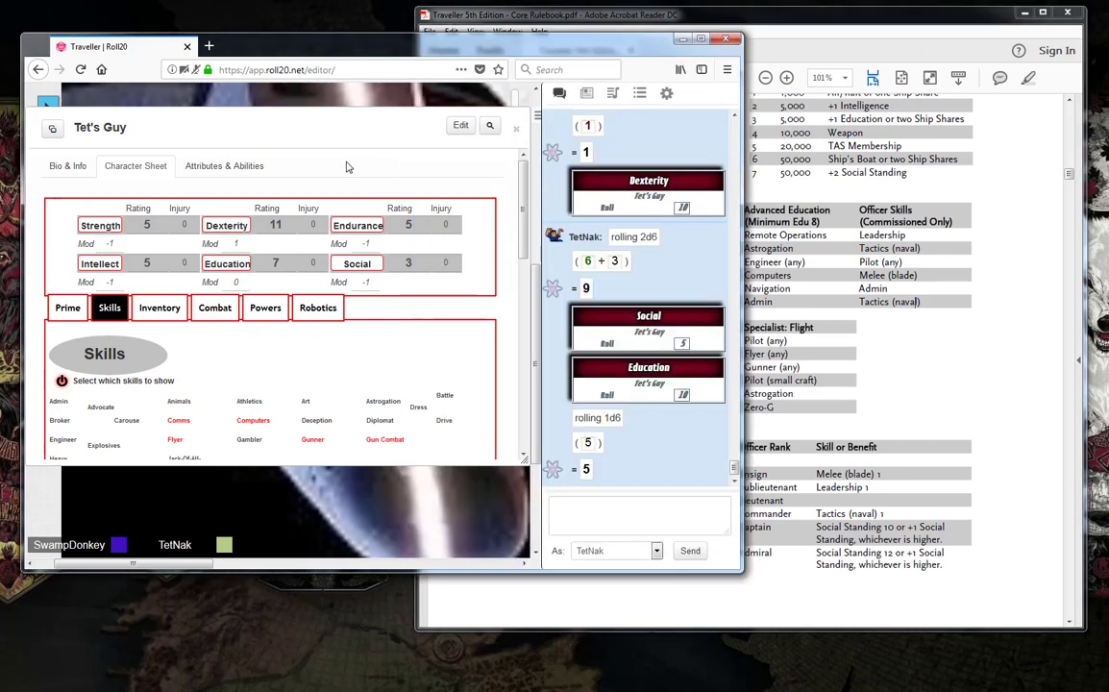
pyautogui.doubleClick(276, 262)
pyautogui.write('8')
# Review the Navy career pages in the rulebook and roll a Dexterity check with modifier 0 in Roll20
pyautogui.click(805, 26)
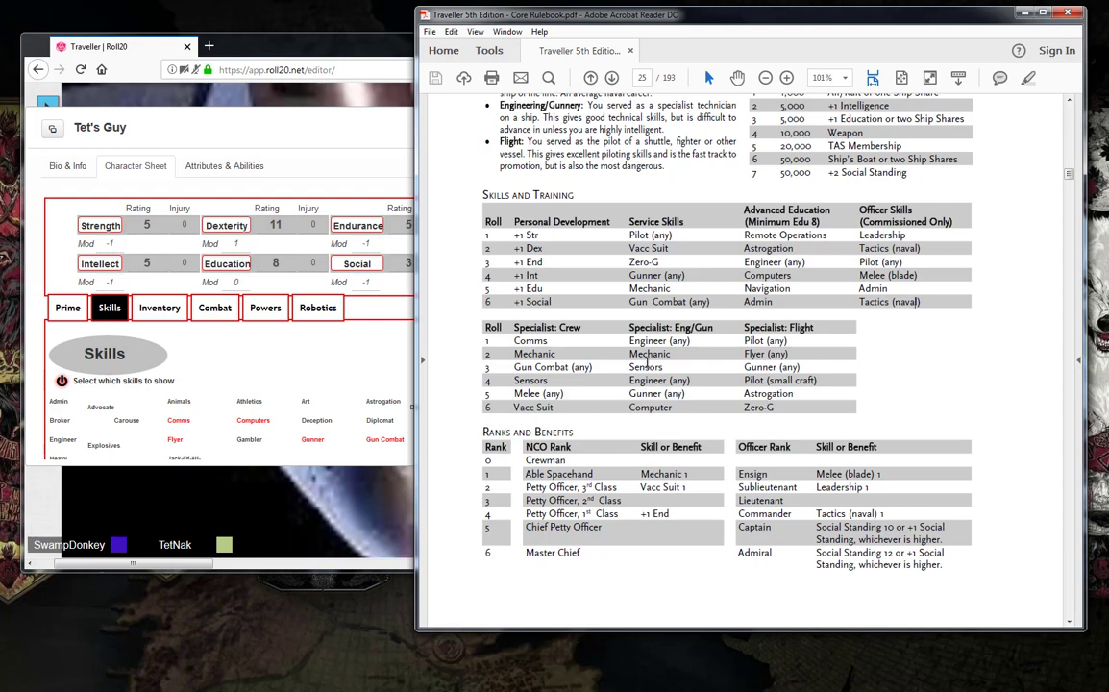
pyautogui.scroll(-3, 647, 363)
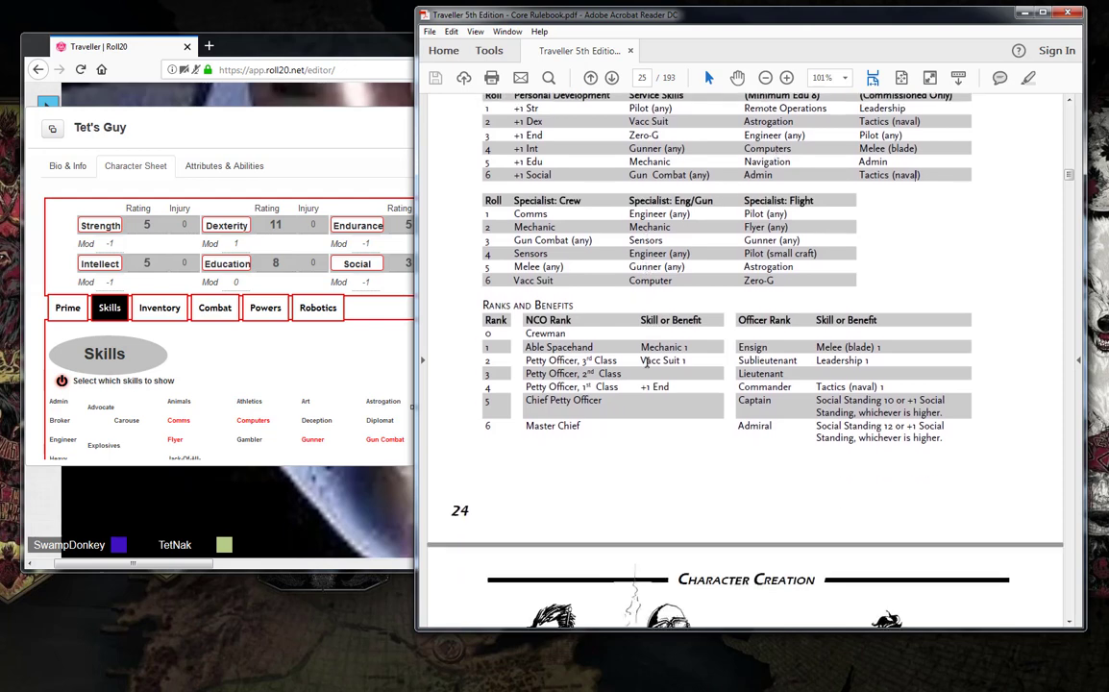
pyautogui.scroll(-7, 647, 363)
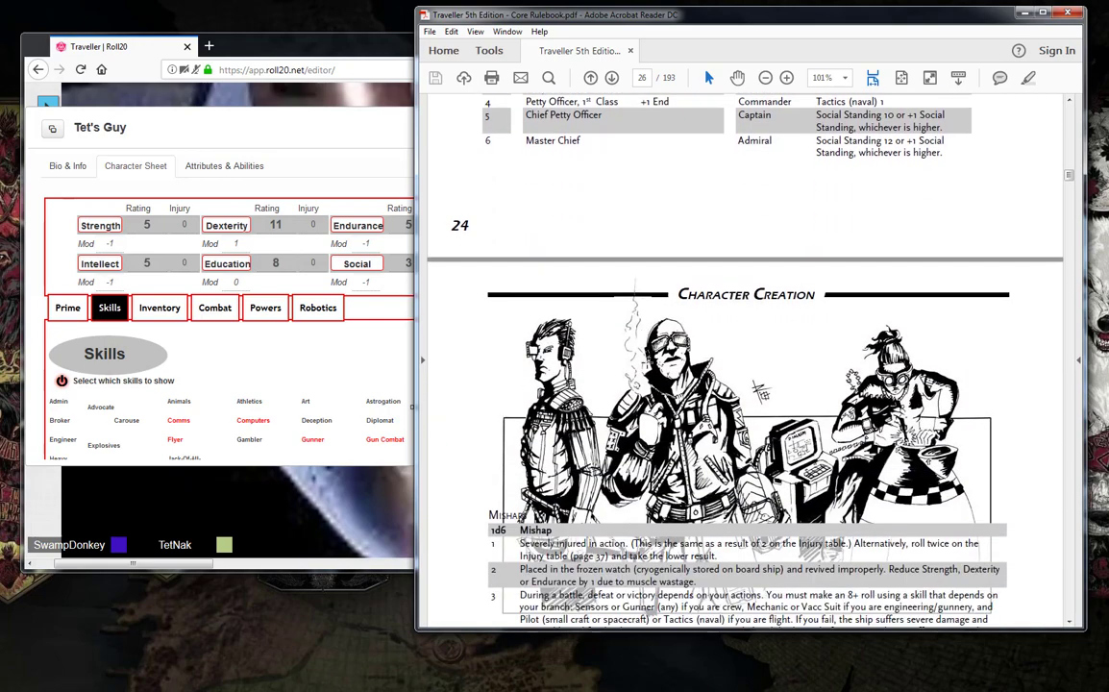
pyautogui.scroll(5, 646, 367)
pyautogui.scroll(5, 646, 365)
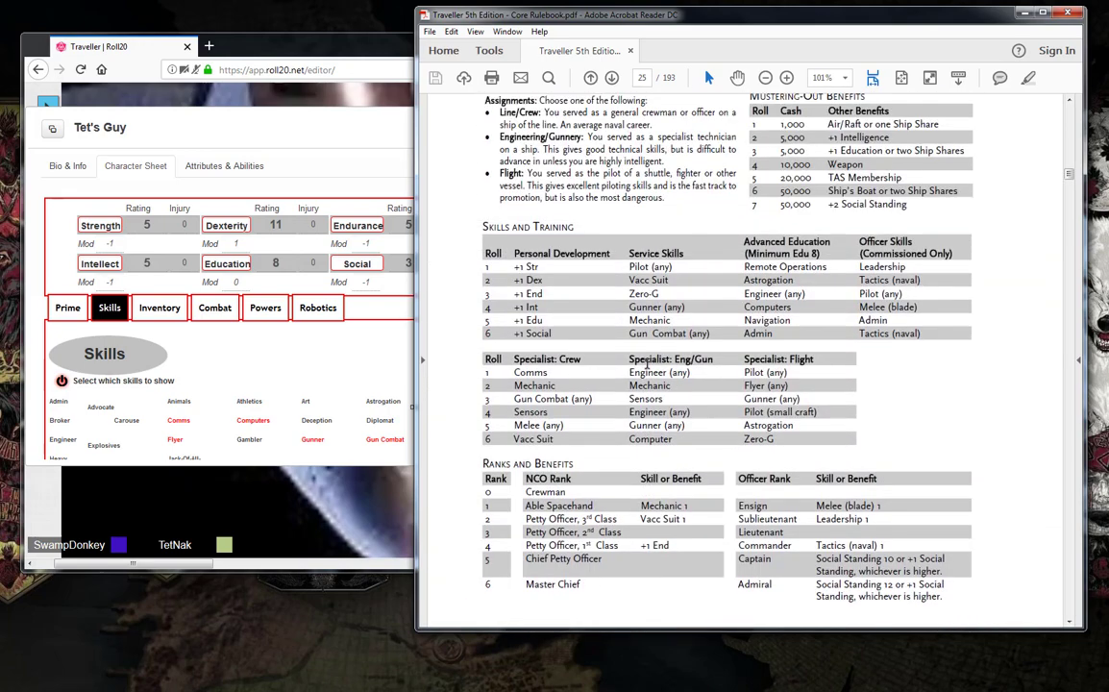
pyautogui.scroll(2, 647, 365)
pyautogui.scroll(-7, 647, 363)
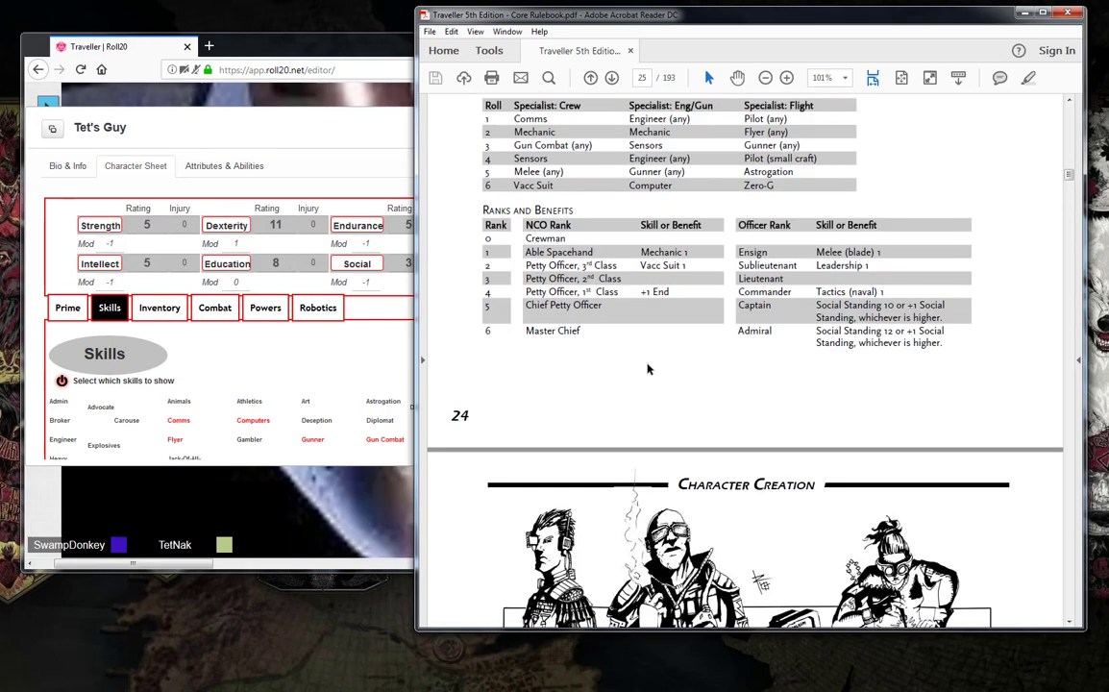
pyautogui.click(240, 237)
pyautogui.click(240, 237)
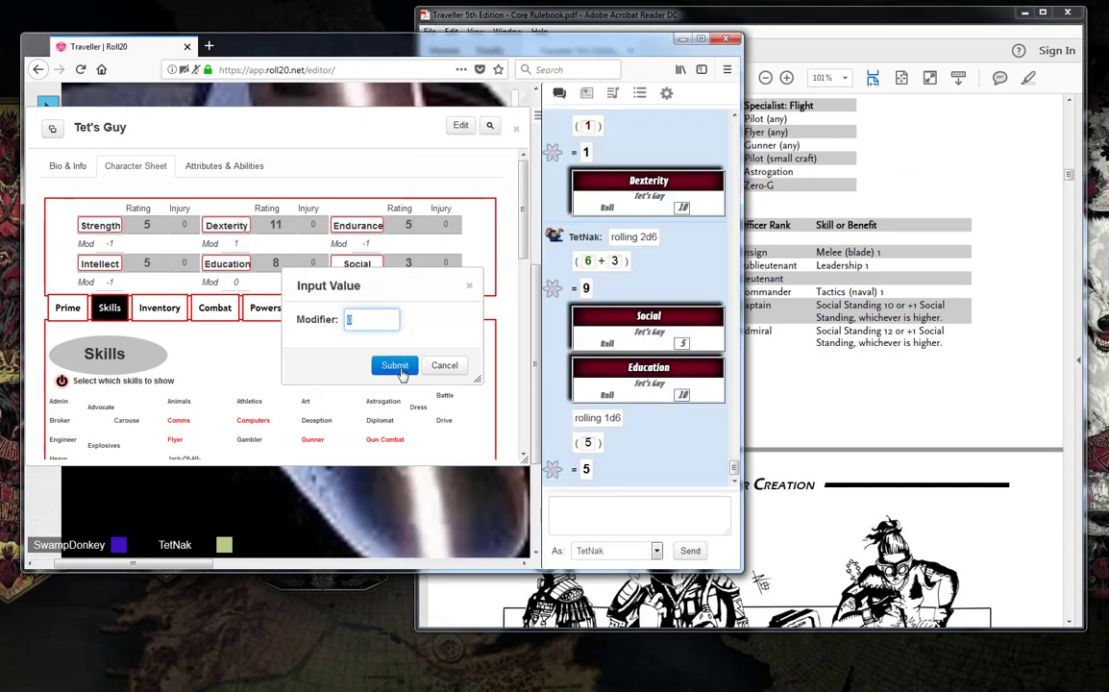
pyautogui.click(388, 363)
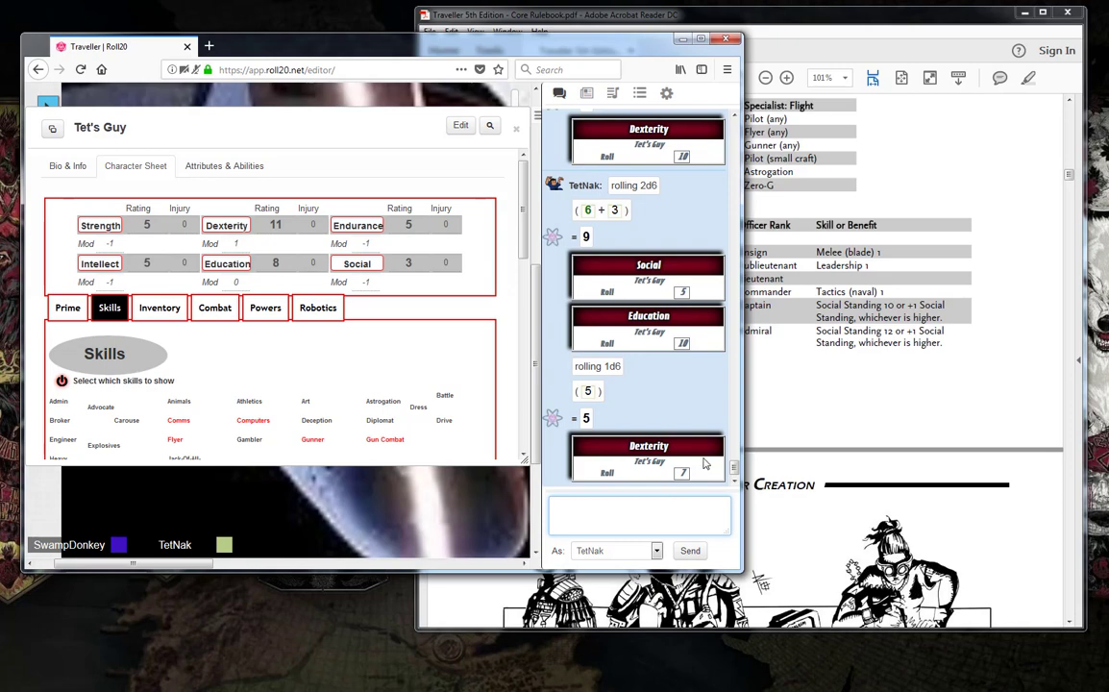
# Find the Navy Events table in the rulebook and roll 2d6 for the event in the Roll20 chat
pyautogui.click(764, 408)
pyautogui.scroll(-15, 763, 408)
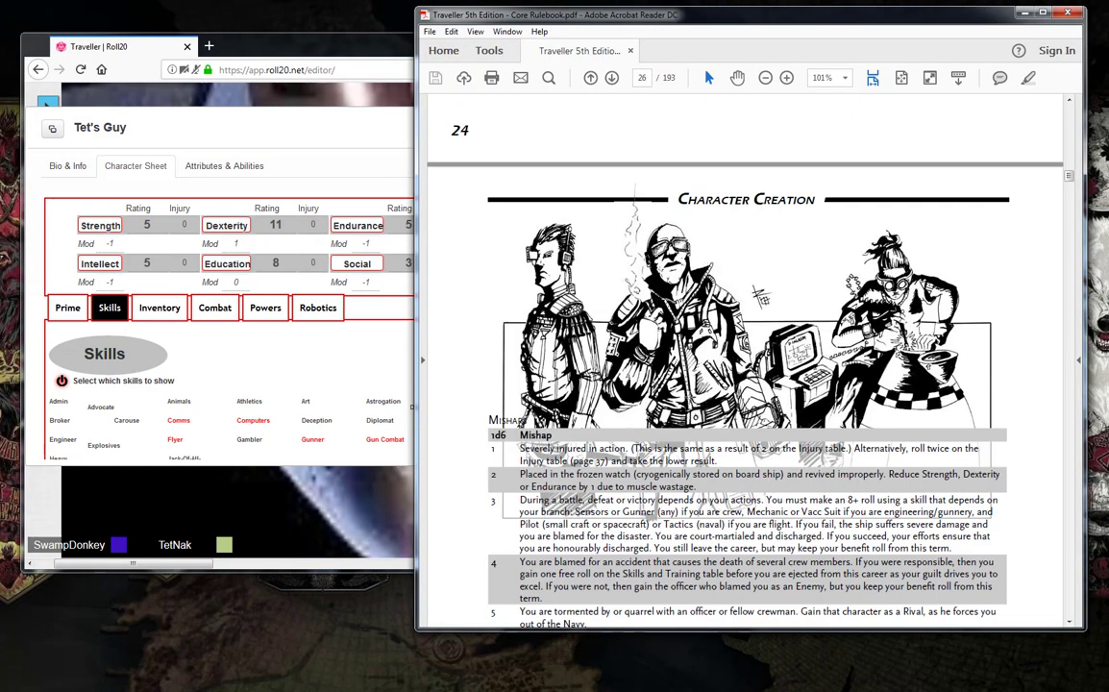
pyautogui.scroll(-2, 690, 396)
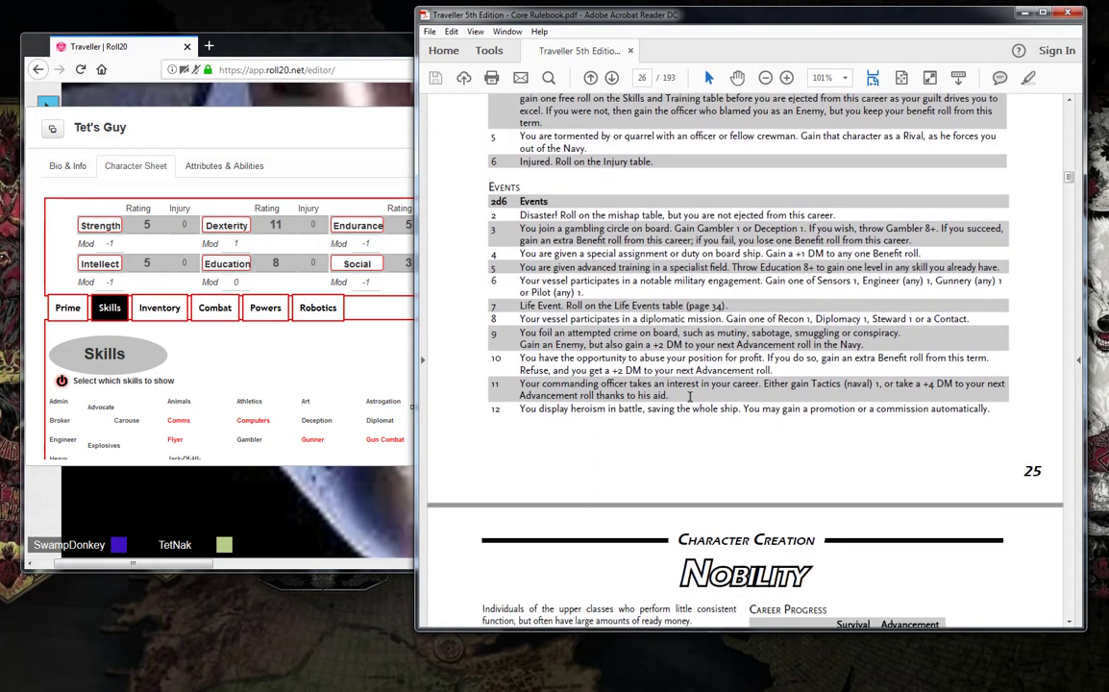
pyautogui.click(344, 137)
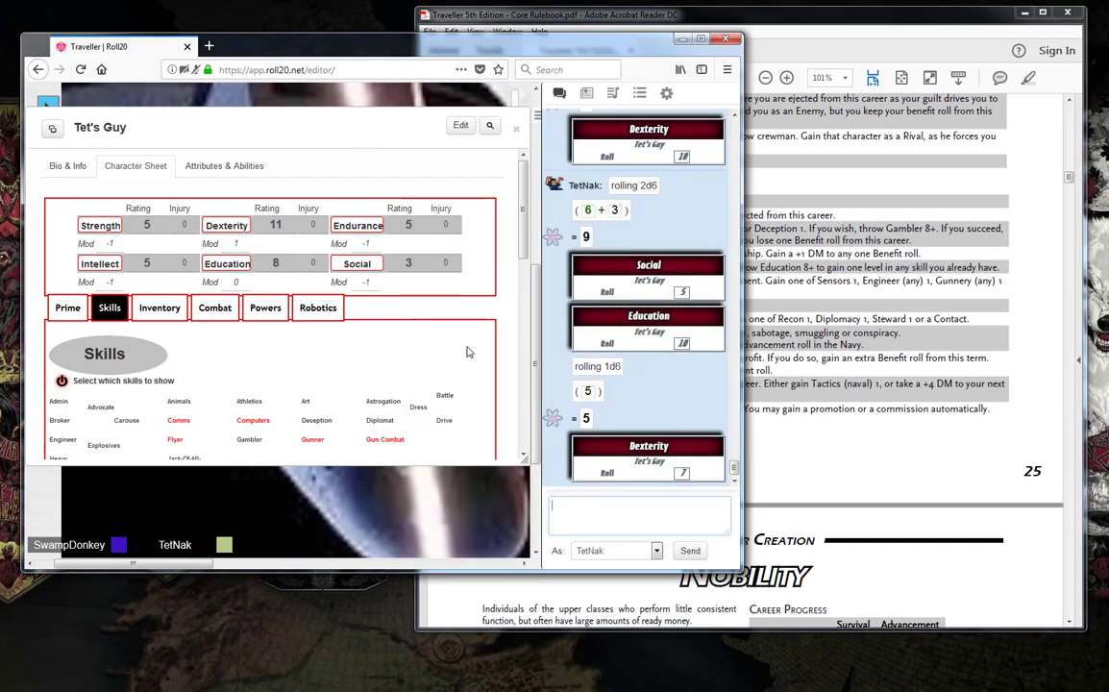
pyautogui.hotkey('ctrl', 'v')
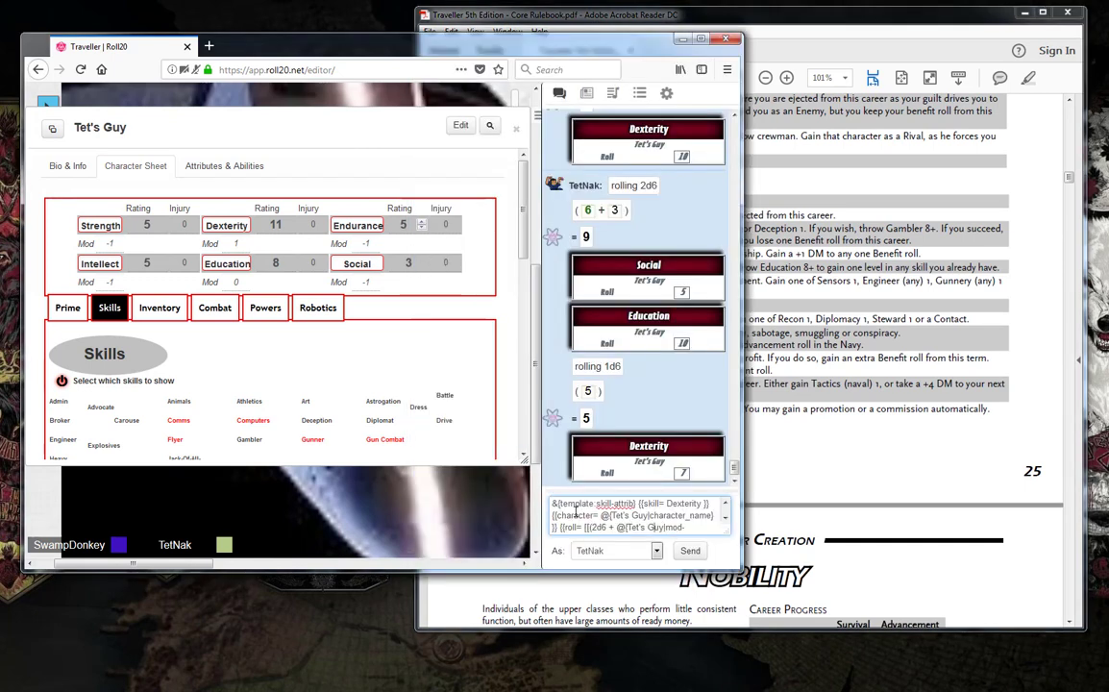
pyautogui.press('Up')
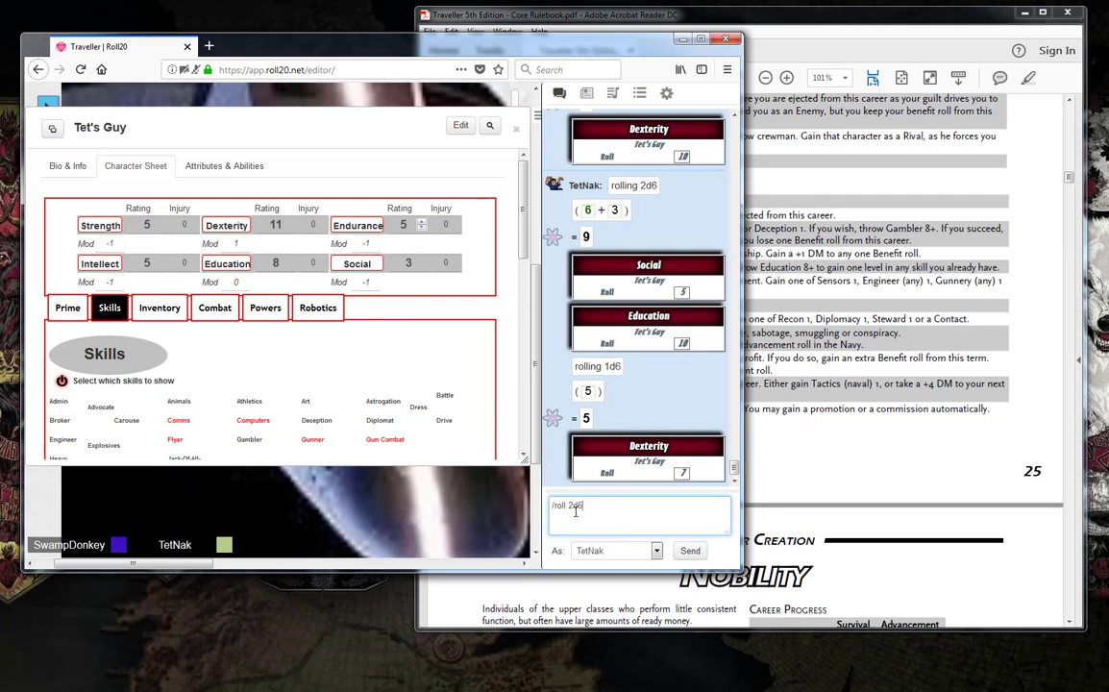
pyautogui.press('Return')
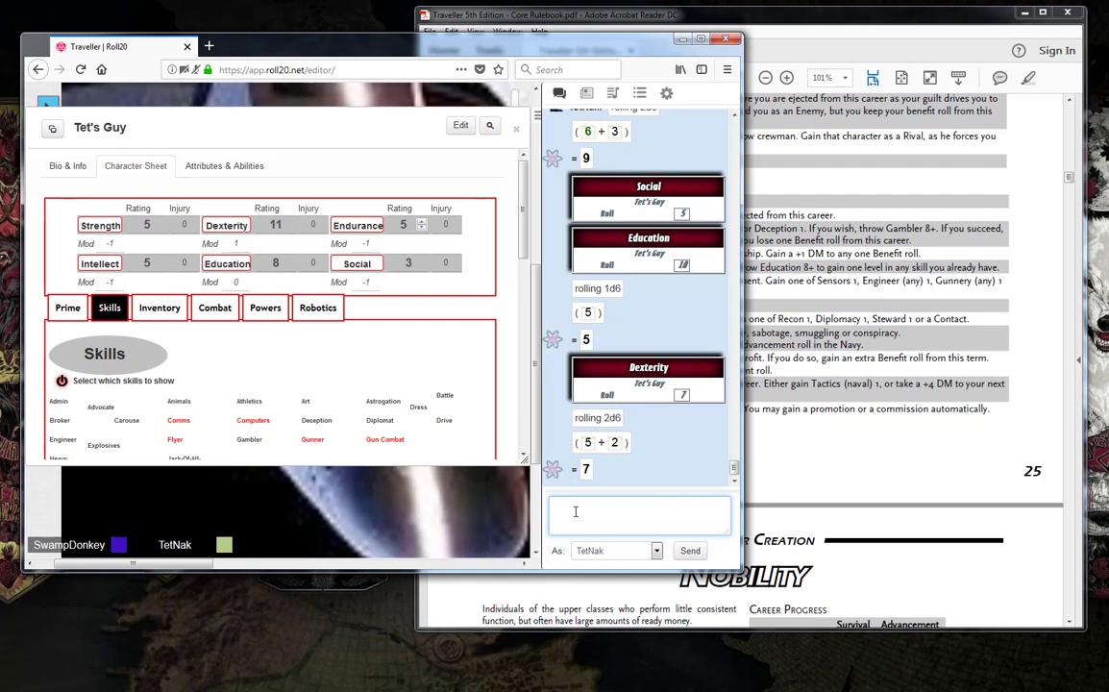
# Find the Life Events table on rulebook page 34 and roll 2d6 for it in the Roll20 chat
pyautogui.hotkey('alt', 'Tab')
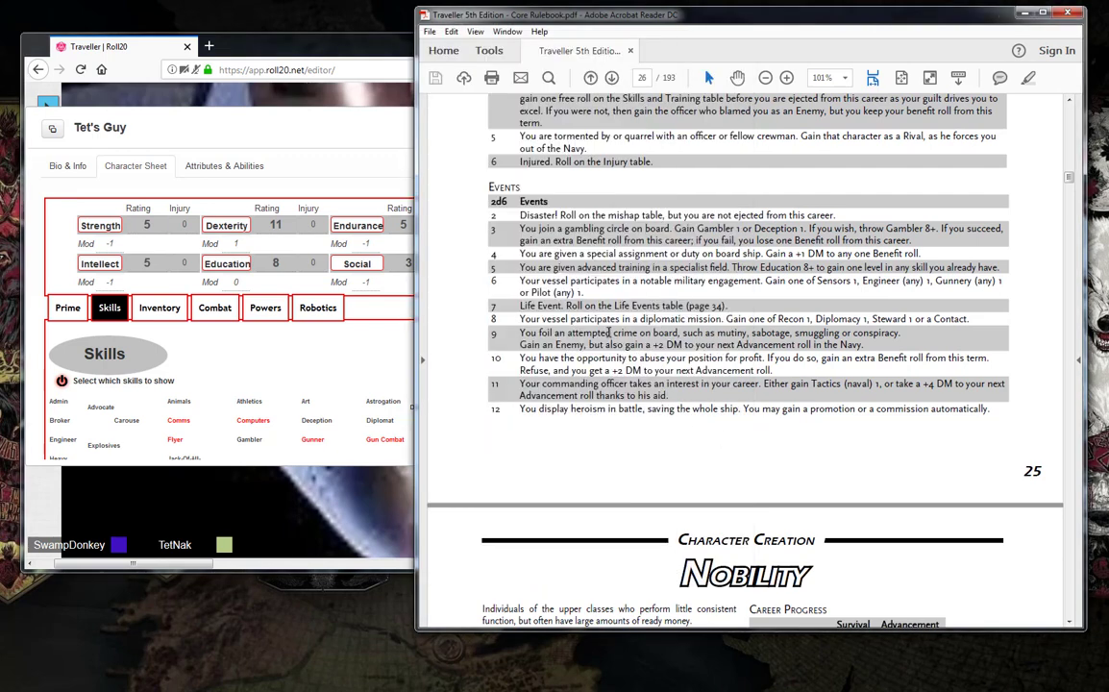
pyautogui.scroll(-10, 610, 336)
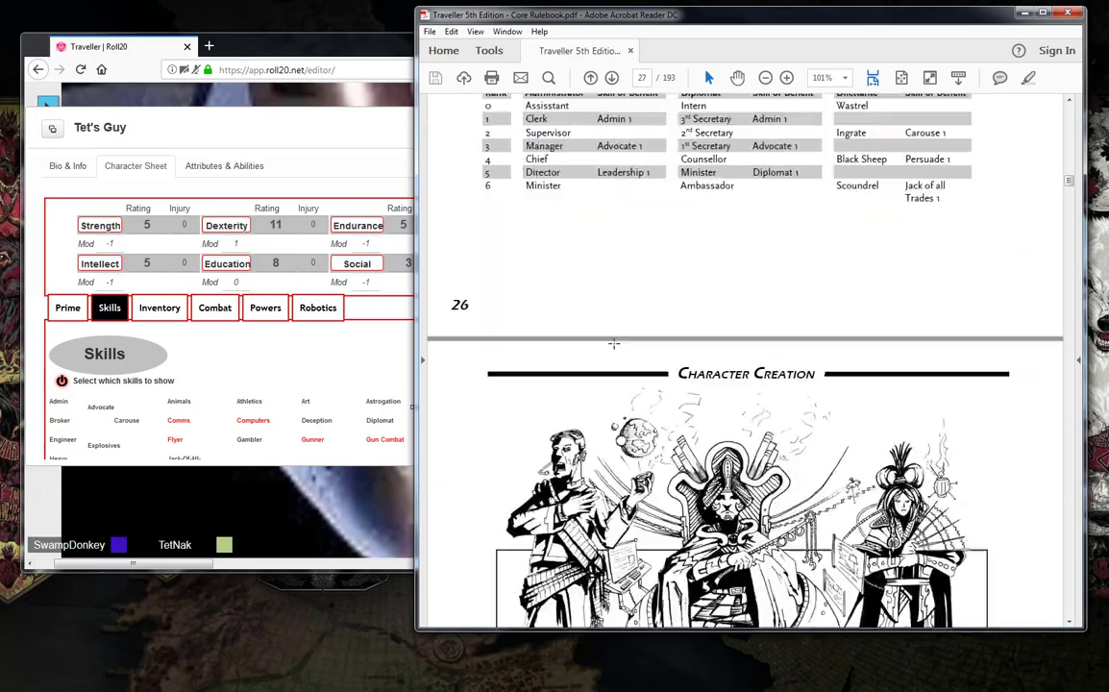
pyautogui.scroll(-20, 613, 343)
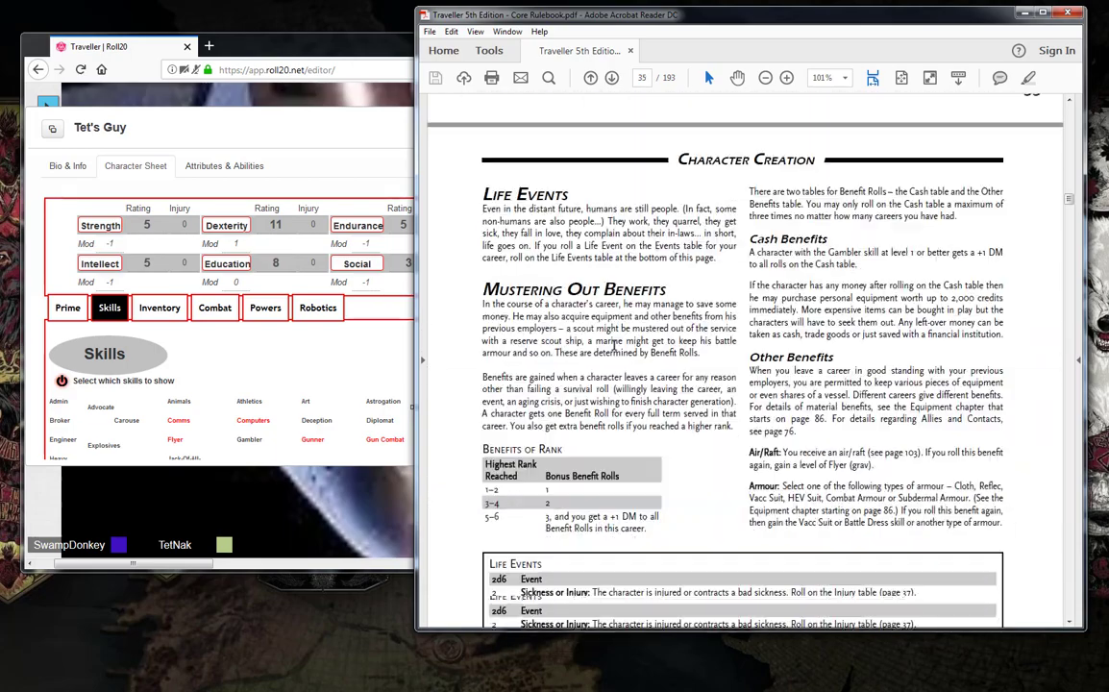
pyautogui.scroll(-10, 612, 344)
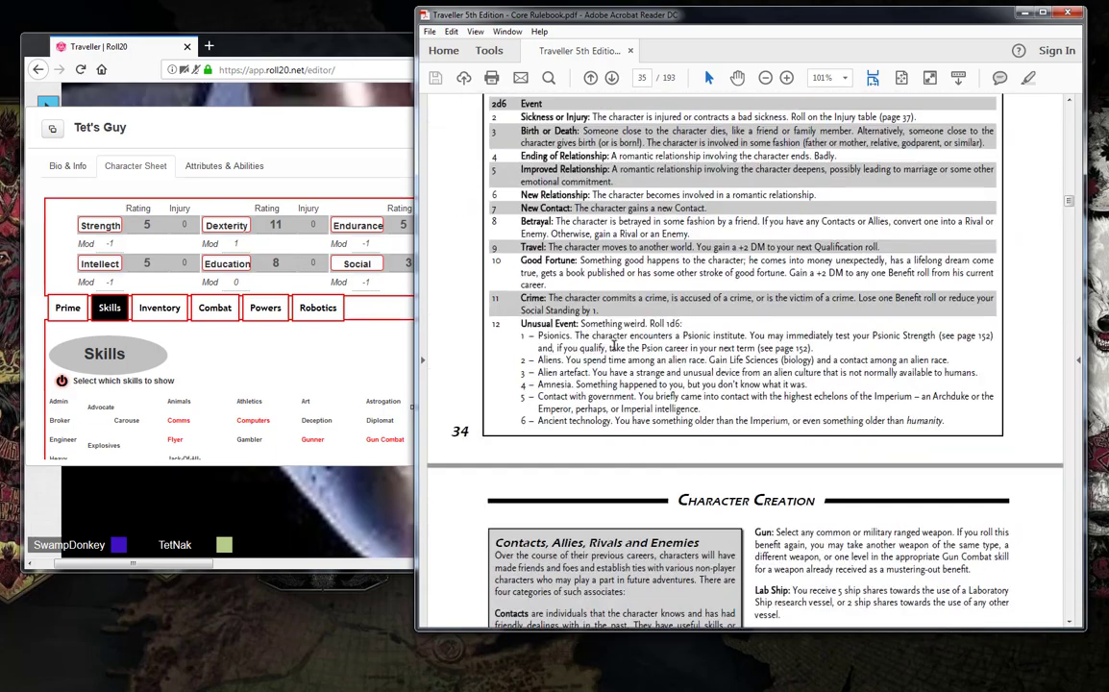
pyautogui.scroll(2, 612, 344)
pyautogui.click(391, 145)
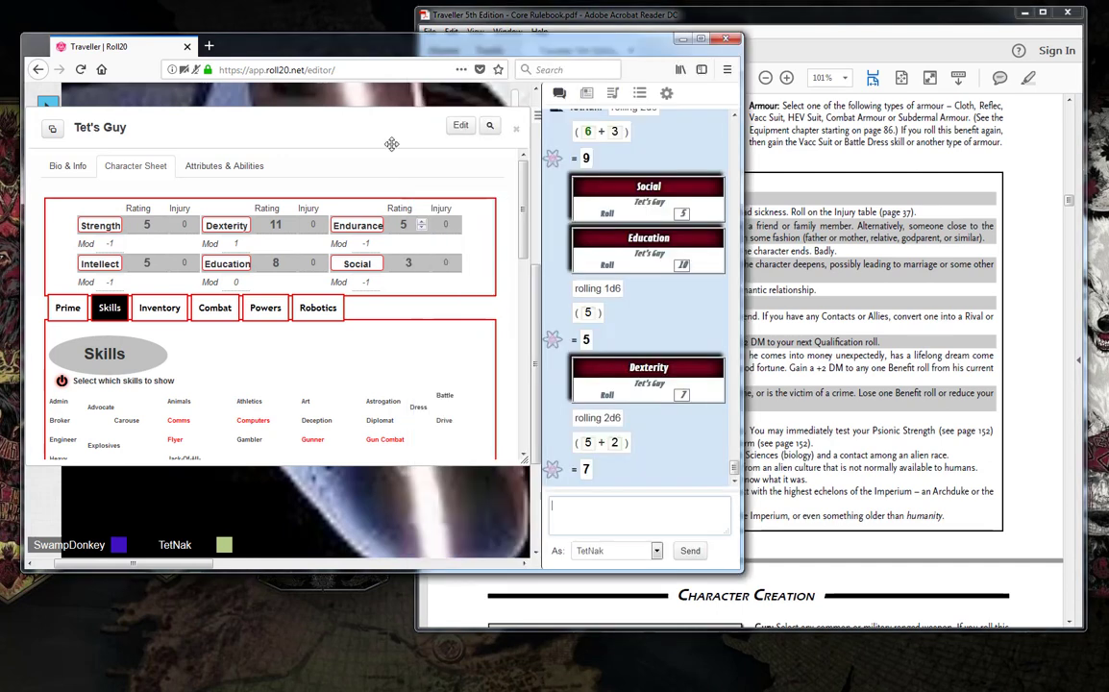
pyautogui.write('/r 2d6')
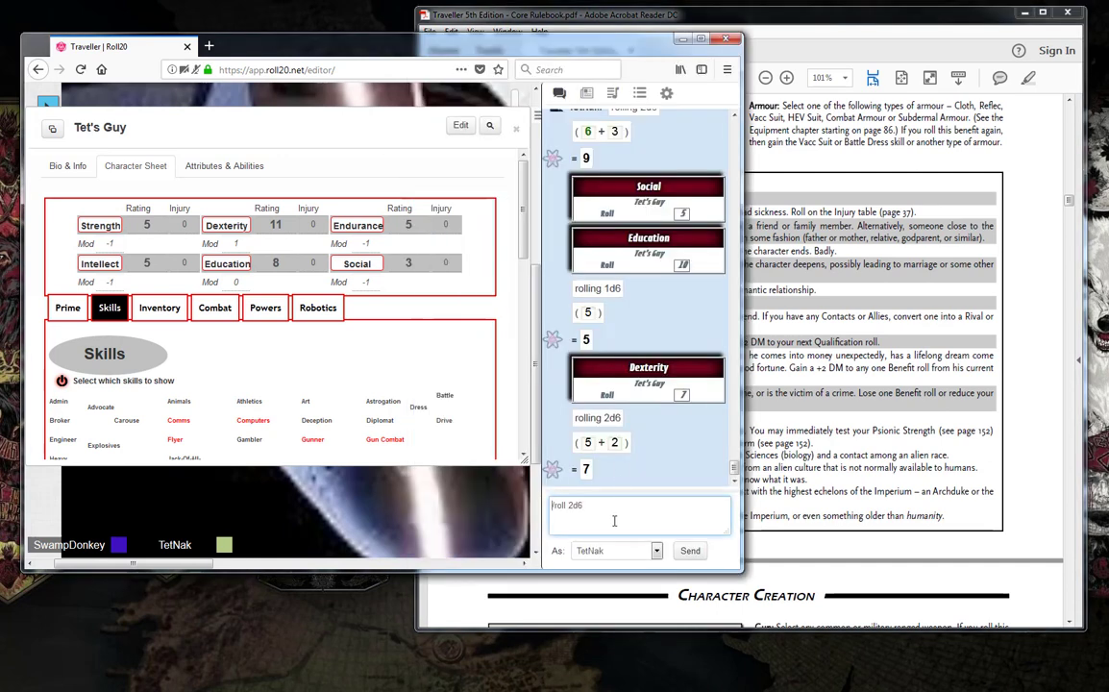
pyautogui.press('Return')
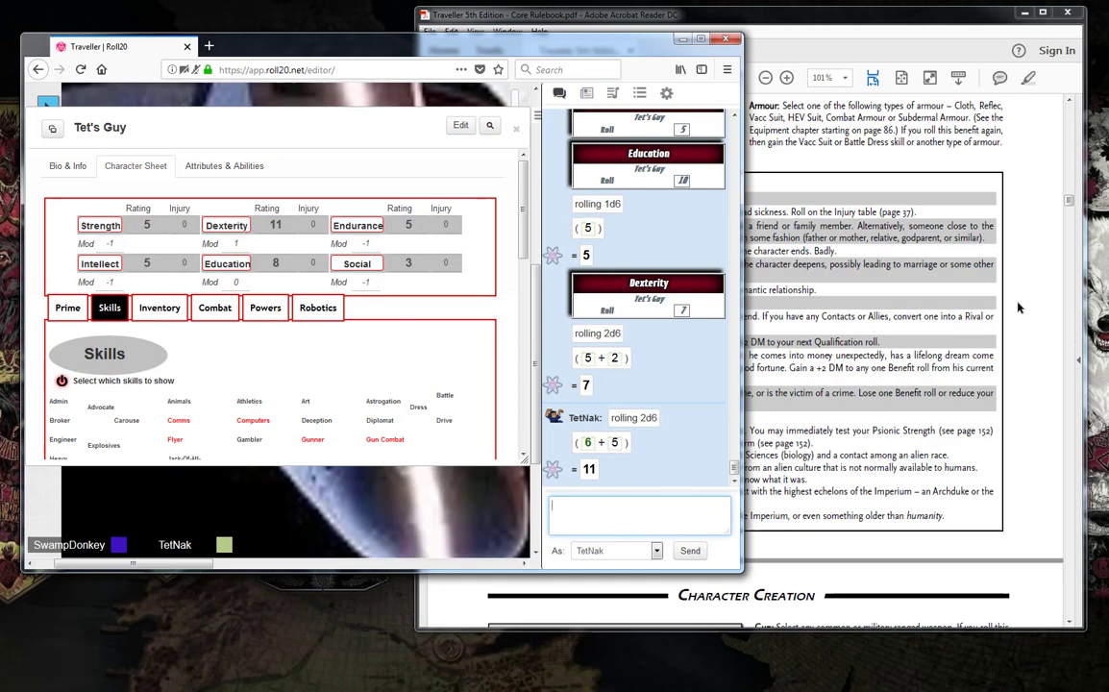
# Read the Crime entry for result 11 in the rulebook's Life Events table
pyautogui.click(916, 271)
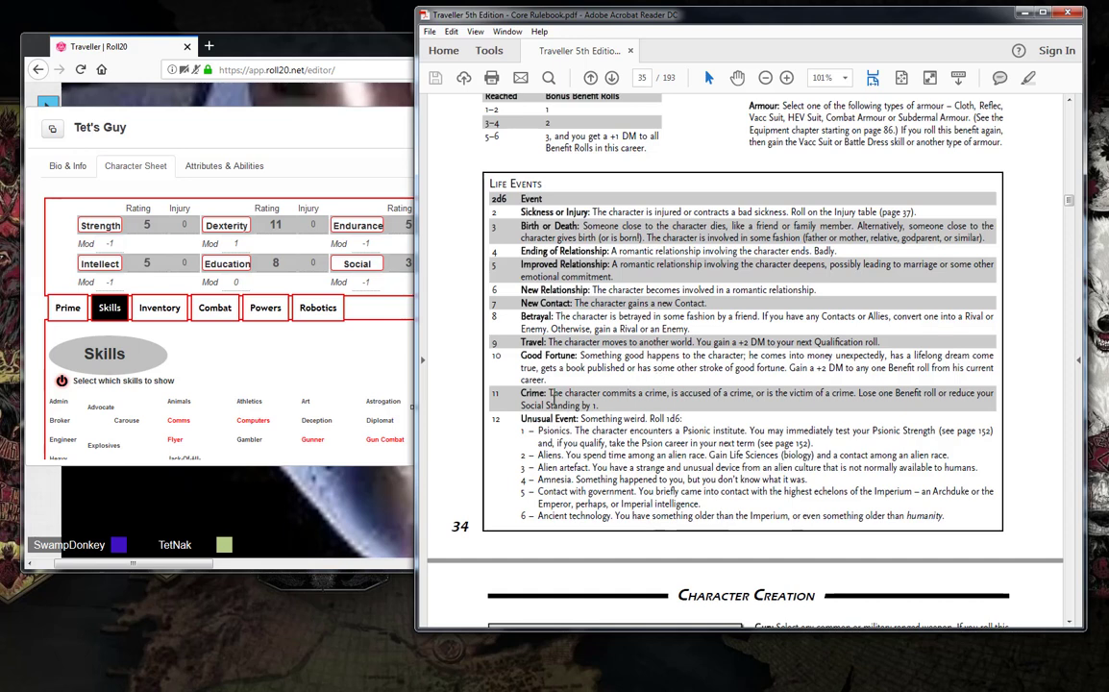
pyautogui.moveTo(549, 394); pyautogui.dragTo(602, 405)
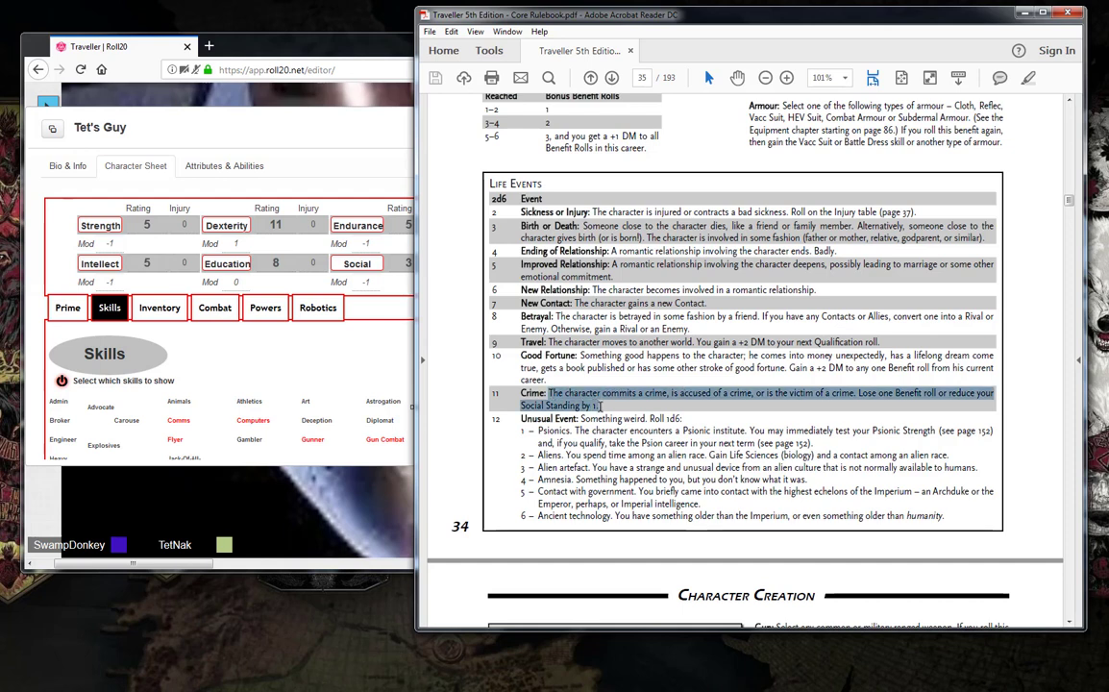
pyautogui.click(608, 404)
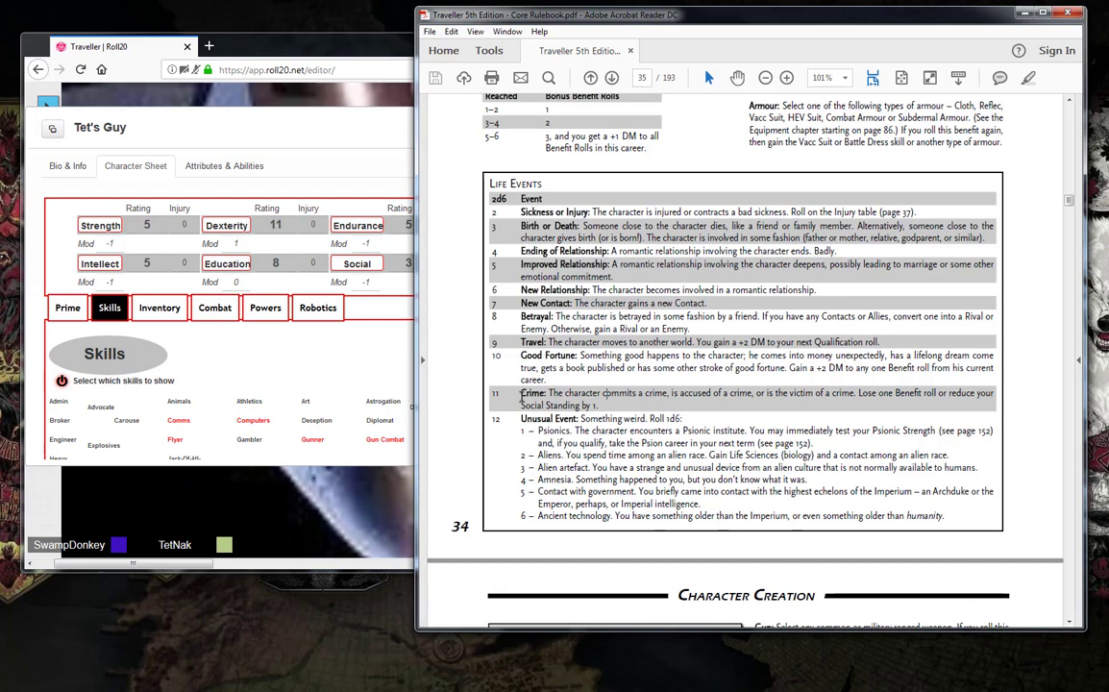
pyautogui.moveTo(549, 393); pyautogui.dragTo(604, 405)
pyautogui.moveTo(603, 405); pyautogui.dragTo(579, 406)
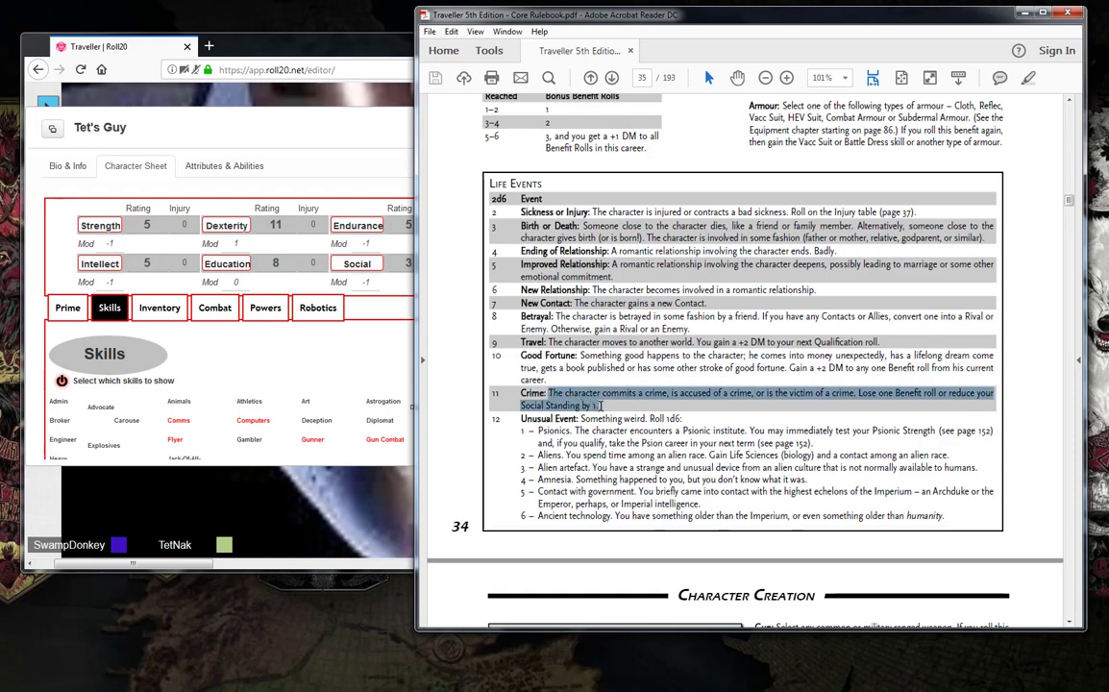
pyautogui.click(549, 393)
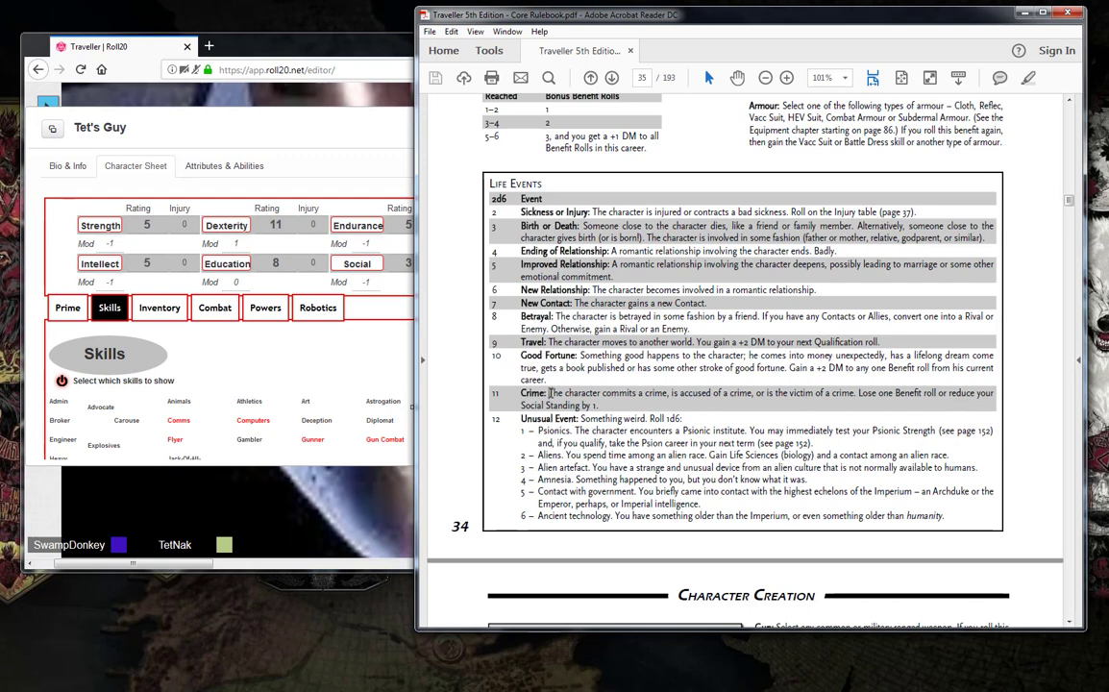
pyautogui.moveTo(549, 393); pyautogui.dragTo(605, 405)
pyautogui.click(605, 405)
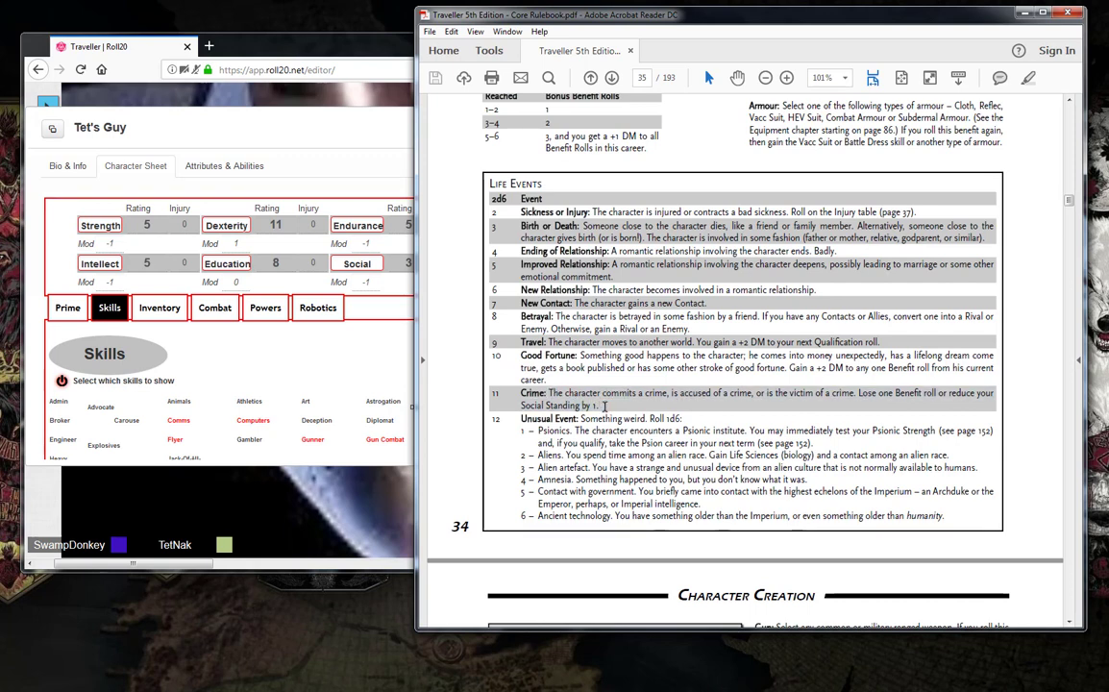
pyautogui.moveTo(603, 393)
pyautogui.mouseDown()
pyautogui.moveTo(601, 405)
pyautogui.moveTo(548, 393)
pyautogui.moveTo(602, 404)
pyautogui.mouseUp()
pyautogui.click(548, 393)
pyautogui.click(550, 393)
pyautogui.click(602, 405)
pyautogui.moveTo(550, 393); pyautogui.dragTo(594, 406)
pyautogui.click(601, 405)
# Return to the Navy Events table on rulebook page 25
pyautogui.scroll(20, 639, 468)
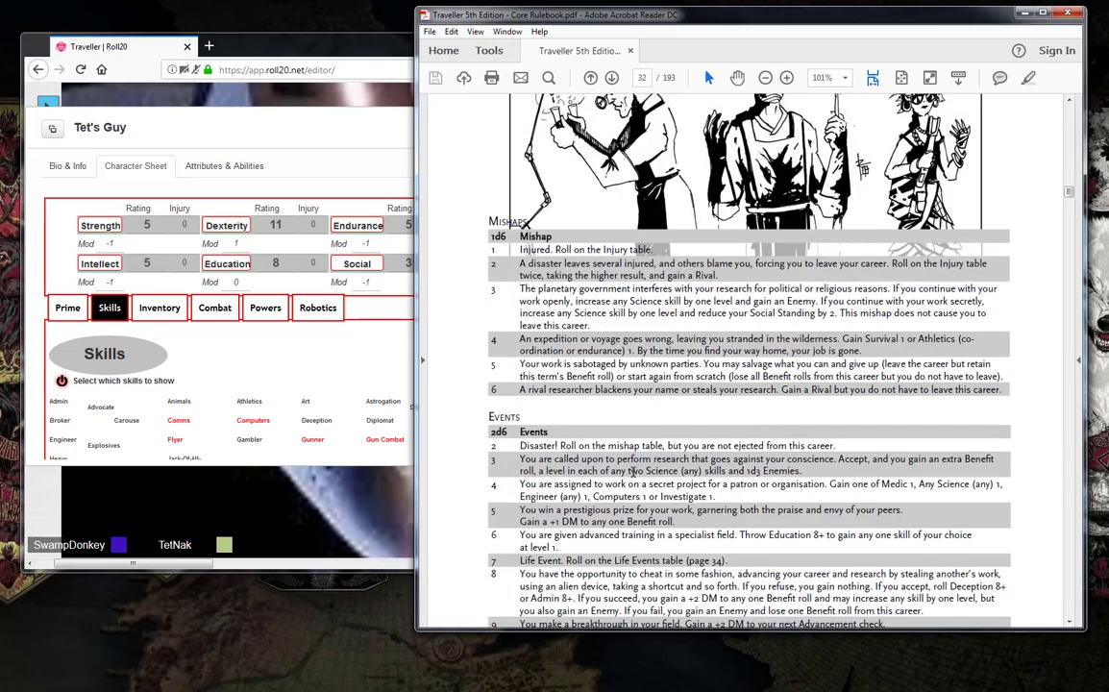
pyautogui.scroll(12, 634, 478)
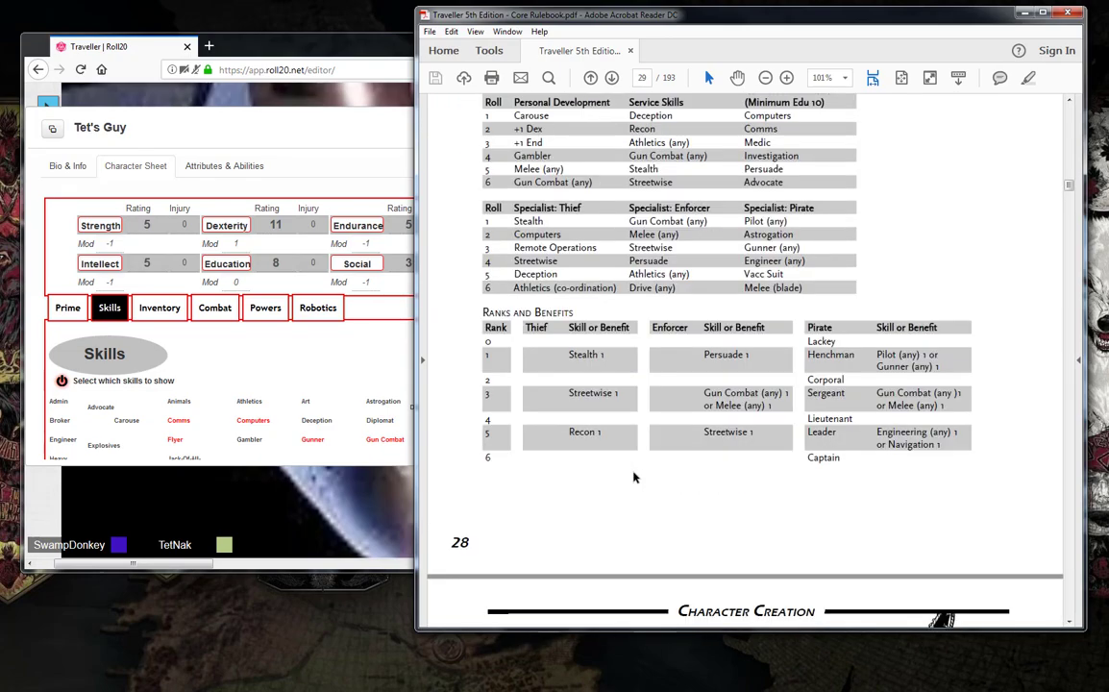
pyautogui.scroll(10, 633, 471)
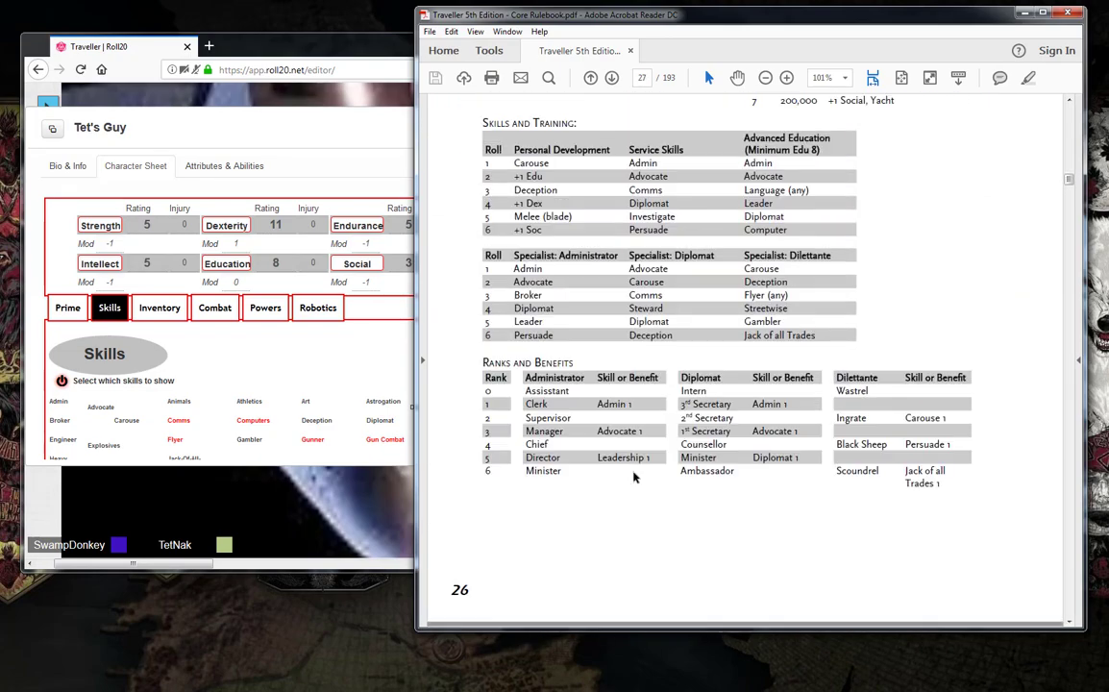
pyautogui.scroll(5, 634, 471)
pyautogui.scroll(-8, 633, 472)
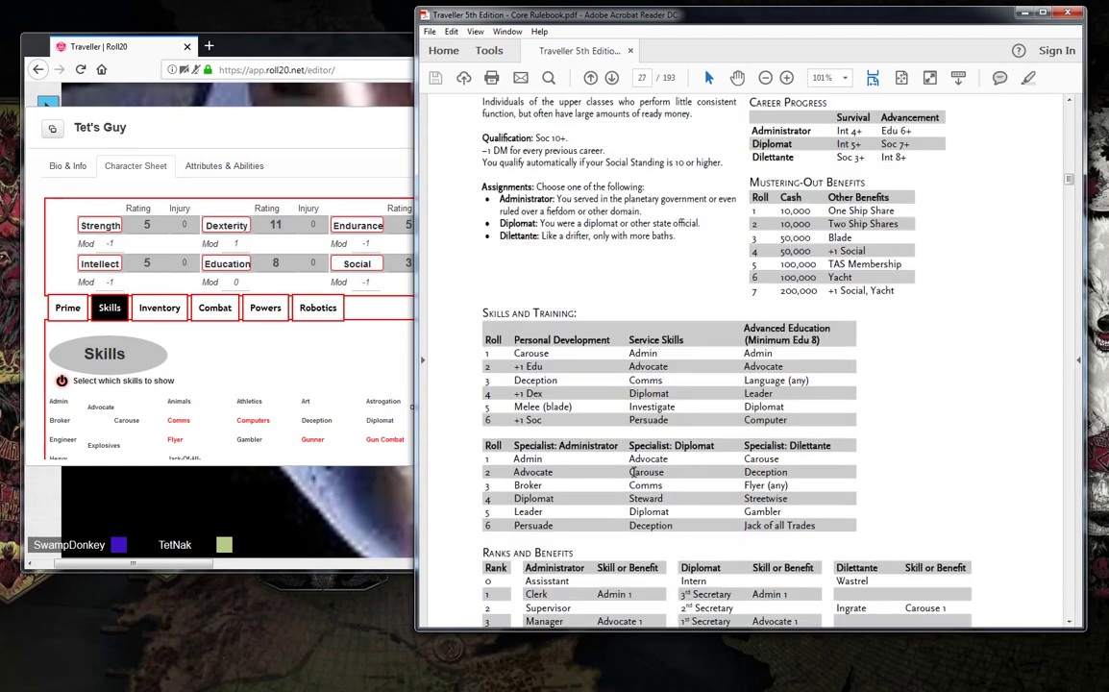
pyautogui.scroll(8, 634, 472)
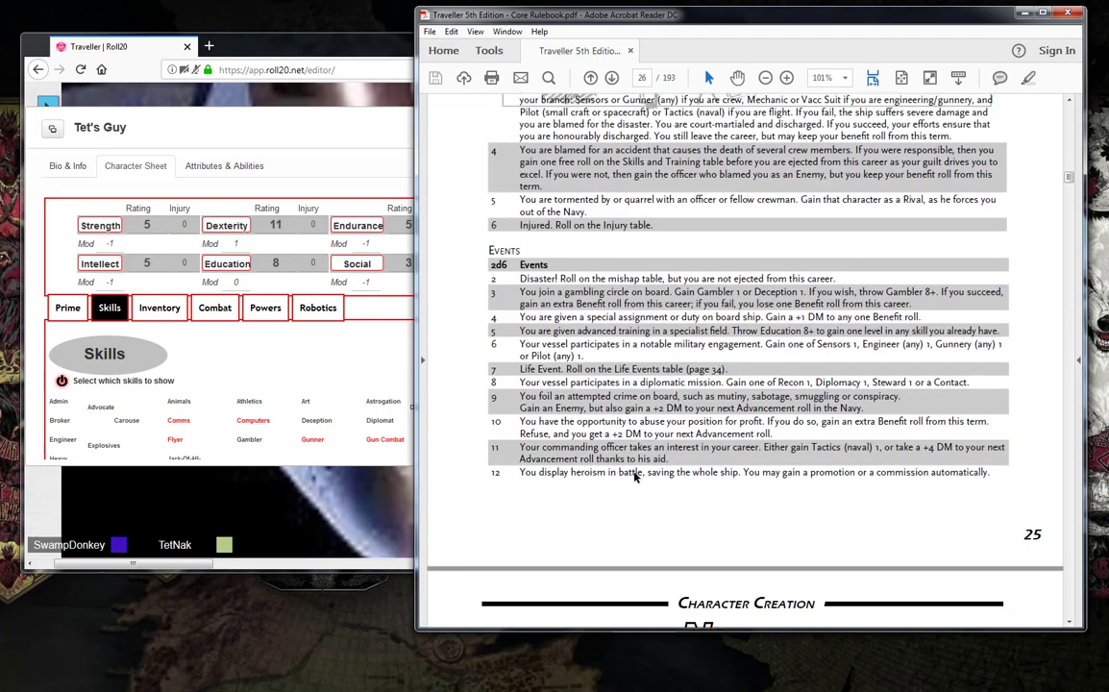
pyautogui.click(402, 289)
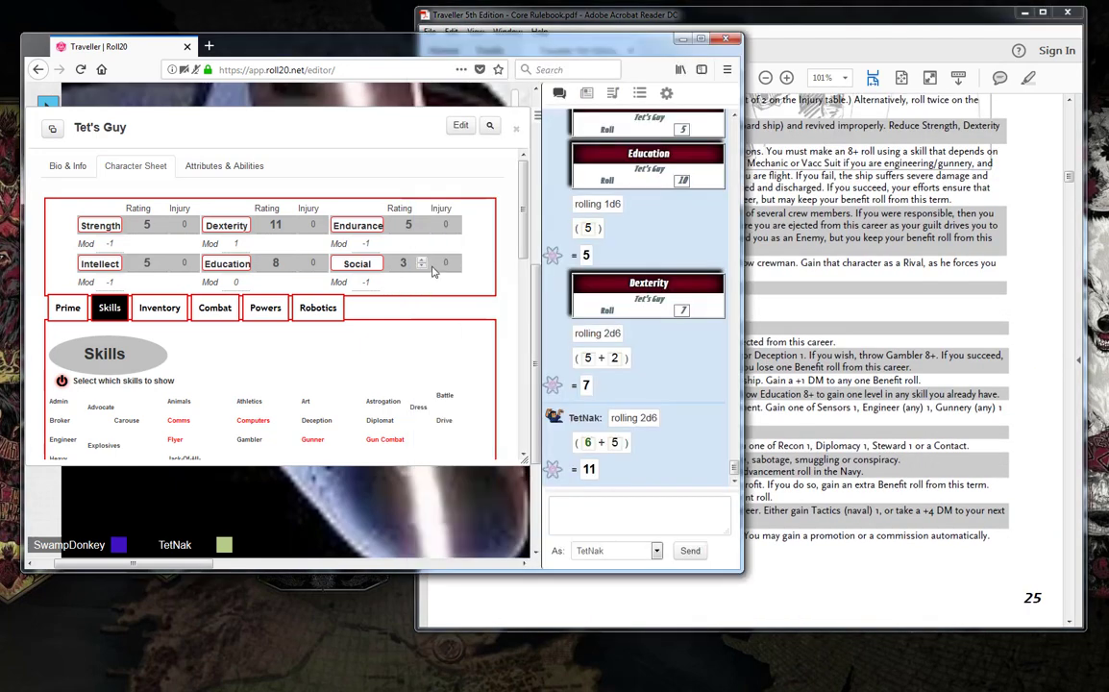
pyautogui.click(422, 266)
pyautogui.doubleClick(422, 262)
pyautogui.write('3')
pyautogui.click(403, 171)
# Check the Navy skills and ranks tables in the rulebook, and review the character's Prime details, history and enemies on the Roll20 sheet
pyautogui.click(736, 20)
pyautogui.scroll(10, 685, 359)
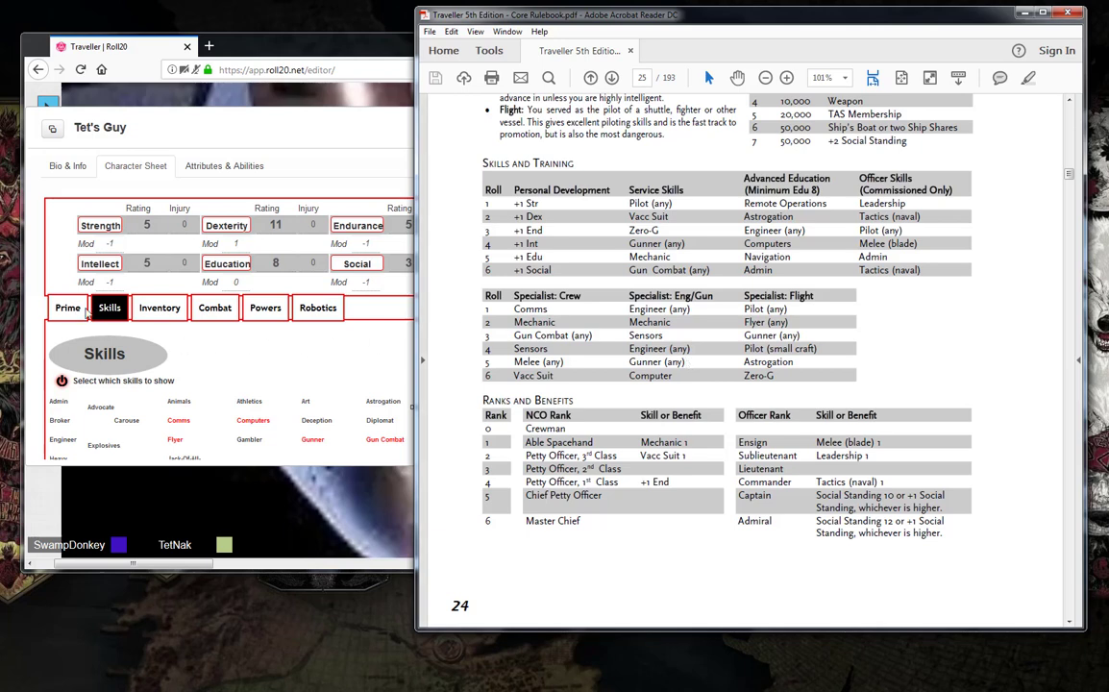
pyautogui.click(257, 370)
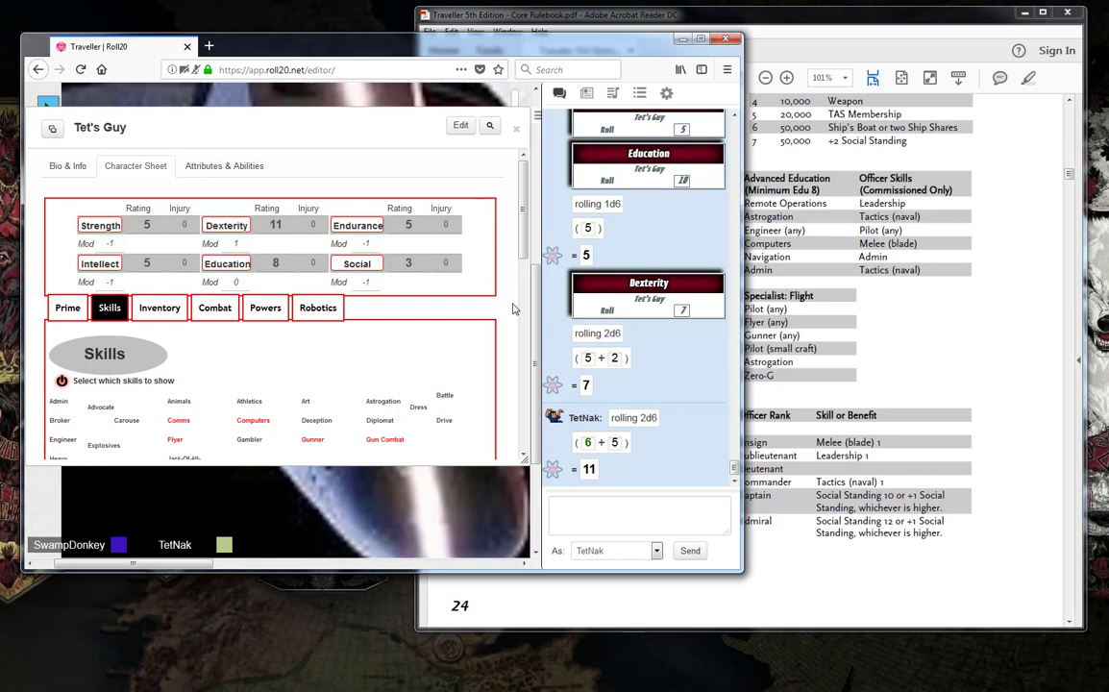
pyautogui.click(71, 305)
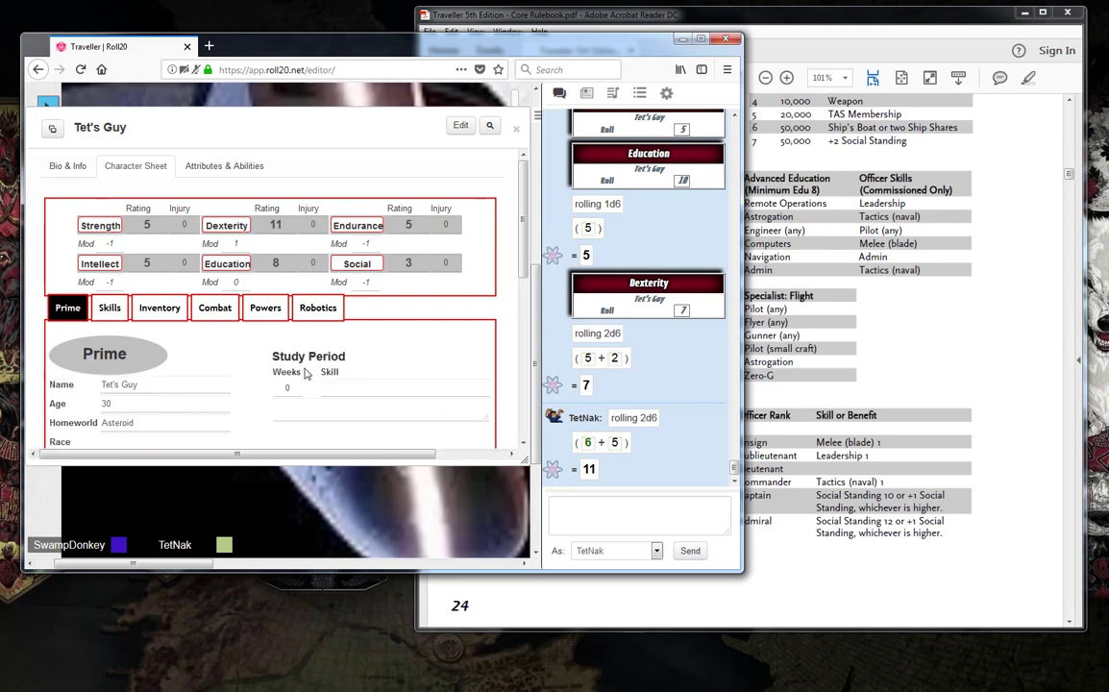
pyautogui.scroll(-4, 306, 373)
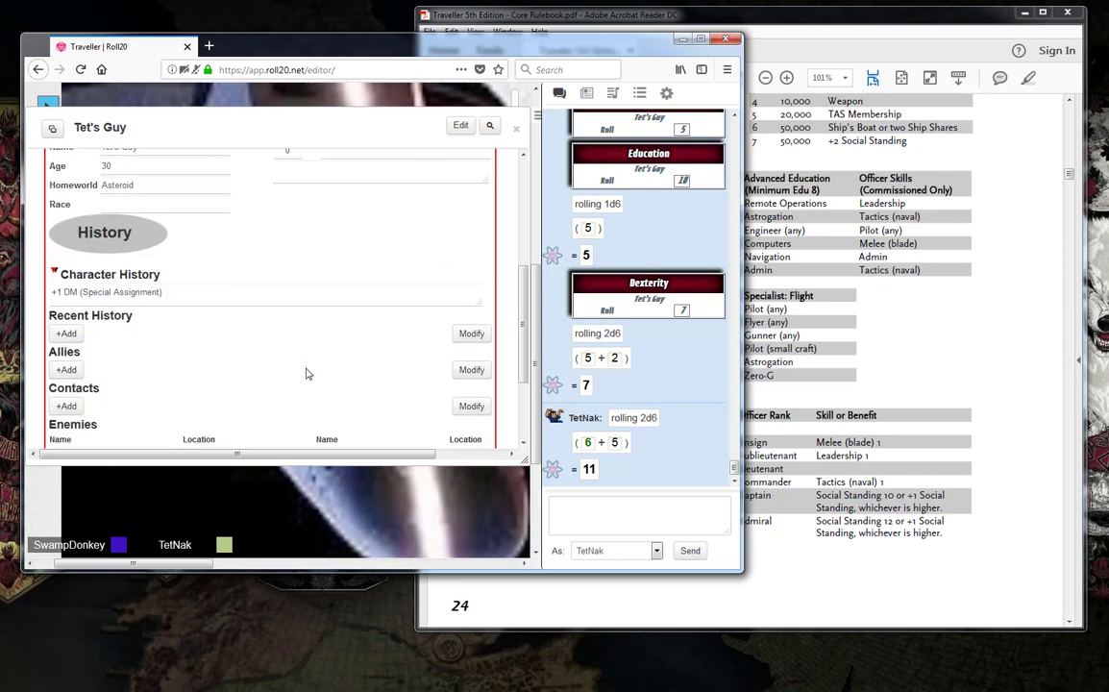
pyautogui.scroll(-2, 306, 372)
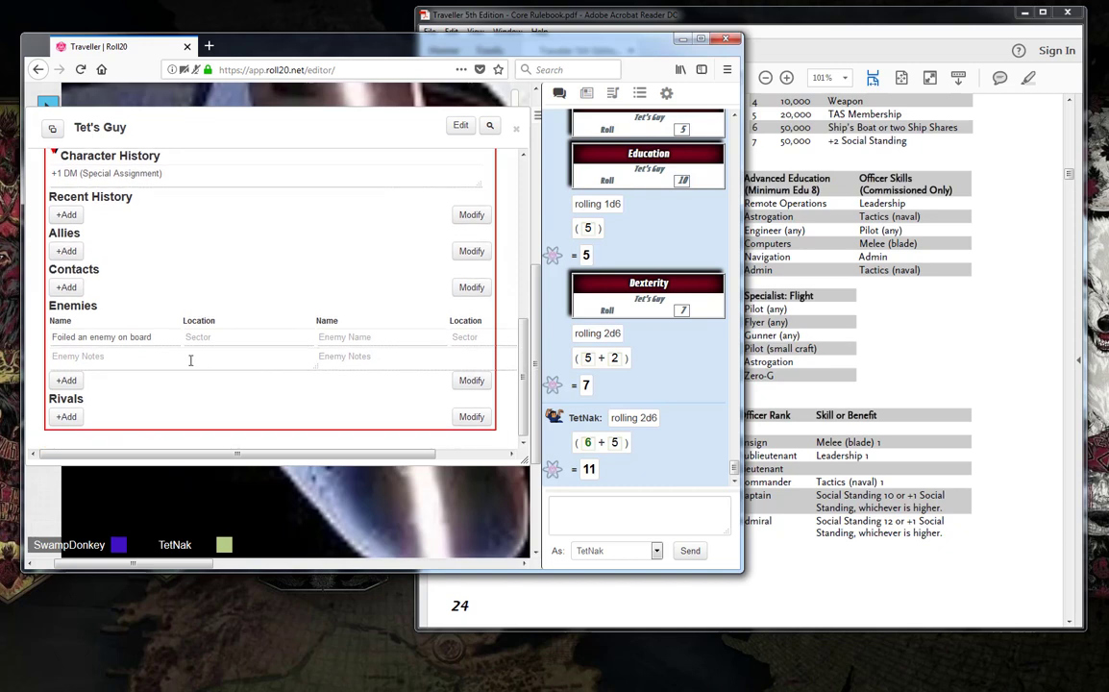
pyautogui.scroll(-1, 177, 274)
pyautogui.scroll(4, 178, 276)
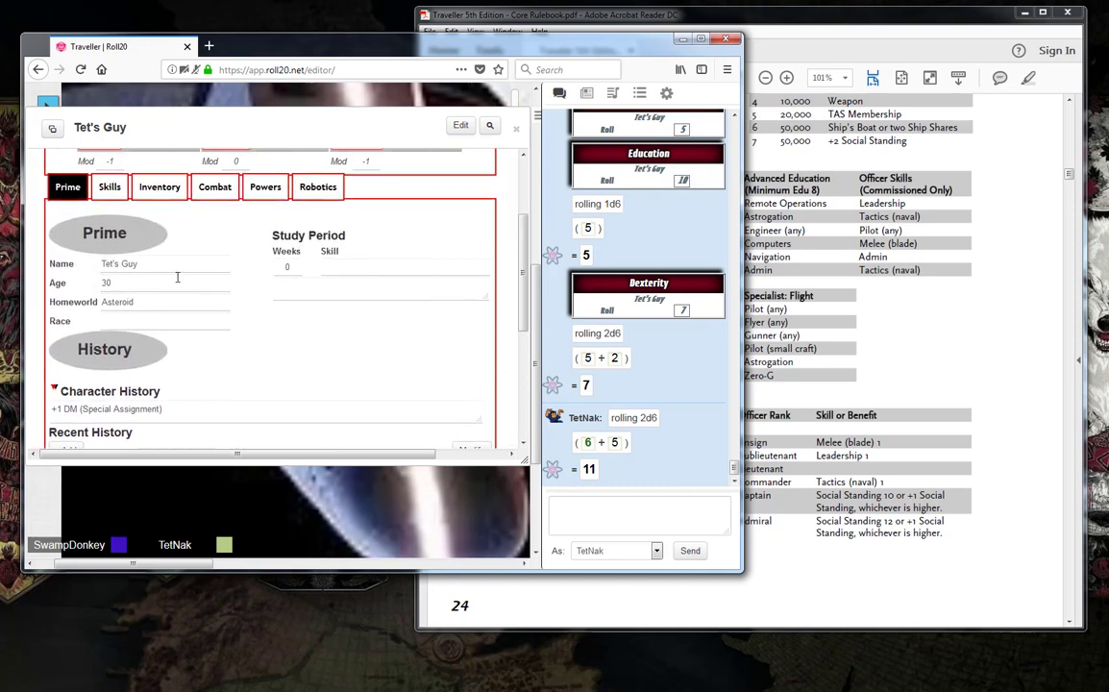
pyautogui.scroll(-1, 226, 308)
pyautogui.scroll(-2, 231, 316)
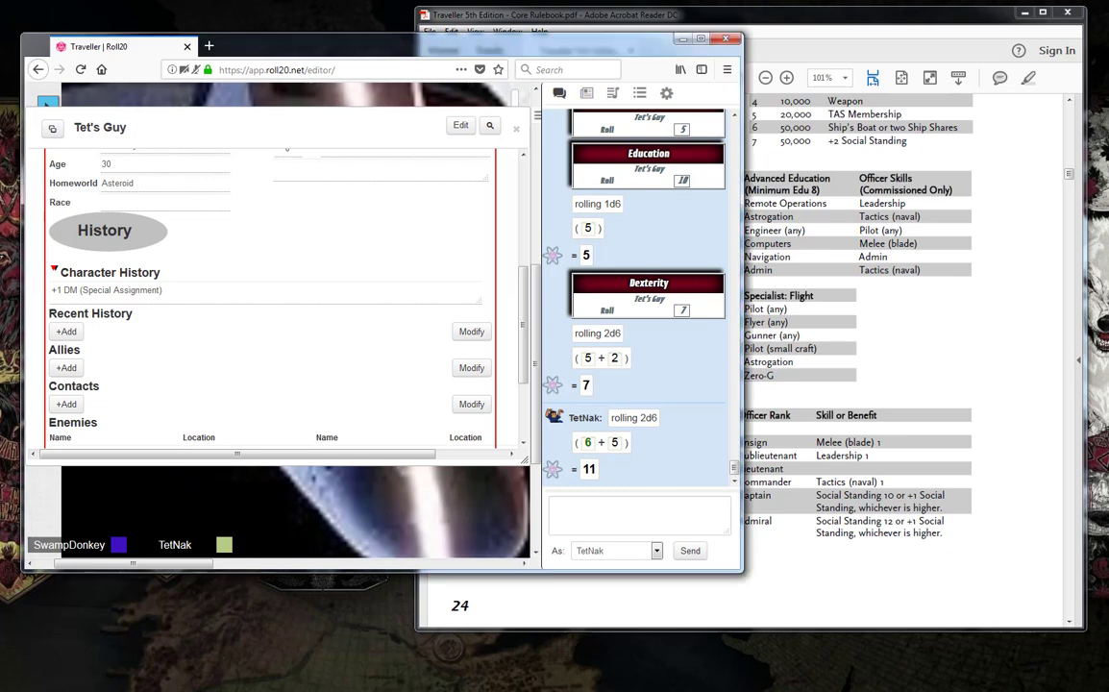
# Examine the Navy career page in the rulebook for the Flight advancement requirement, the skills tables and the ranks
pyautogui.click(915, 328)
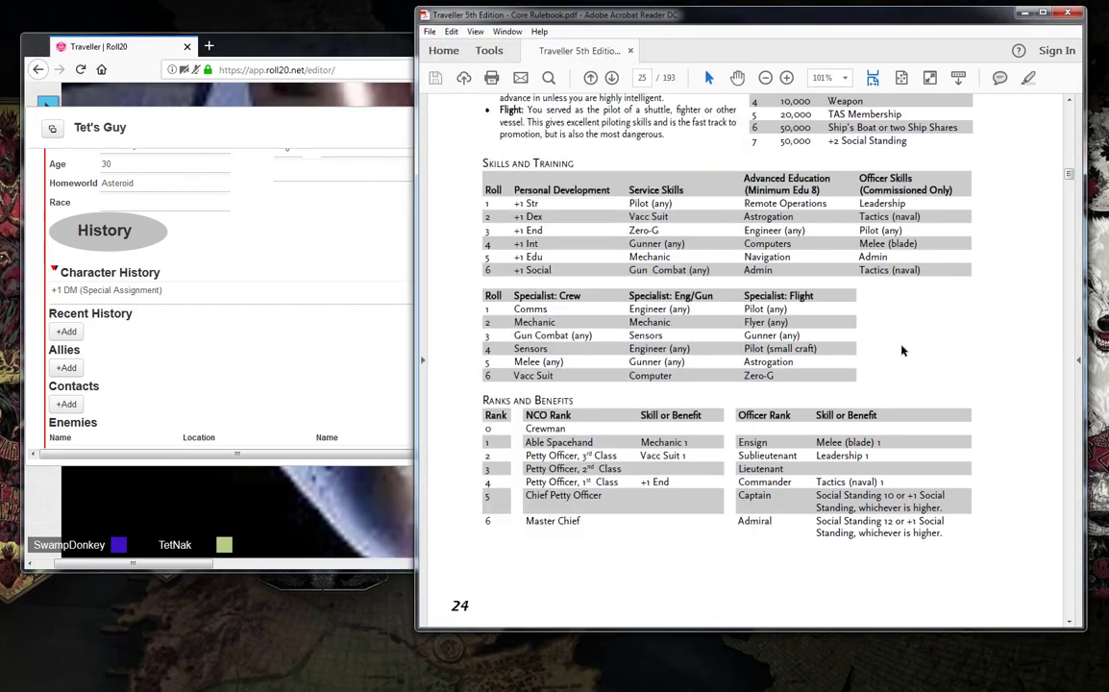
pyautogui.scroll(5, 901, 350)
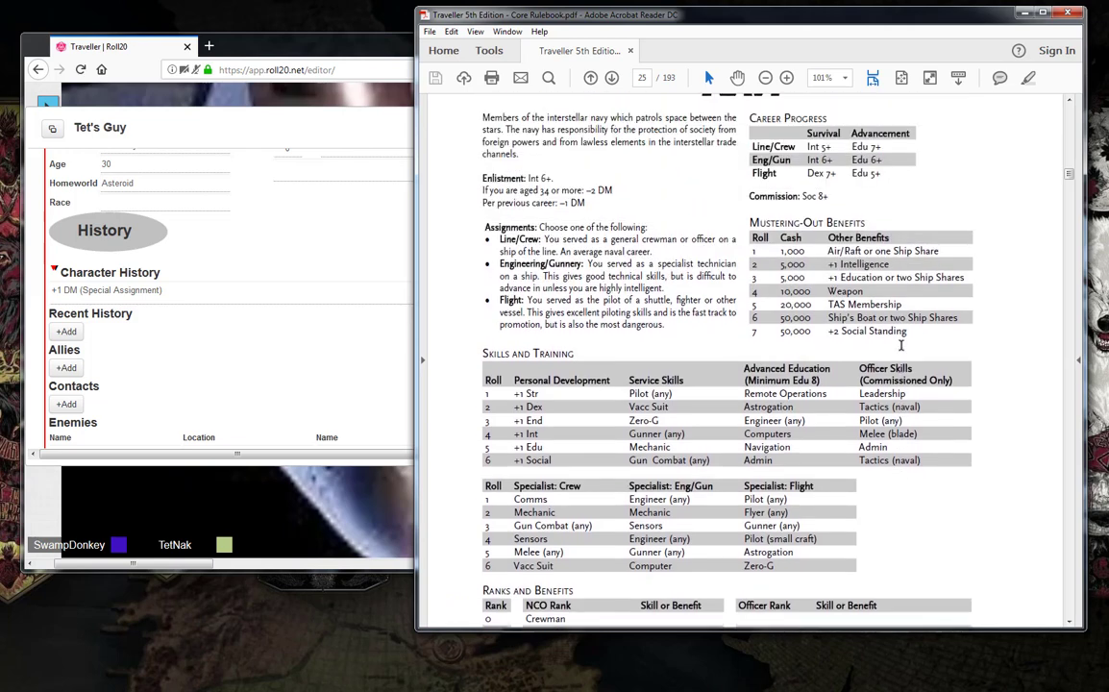
pyautogui.scroll(5, 901, 351)
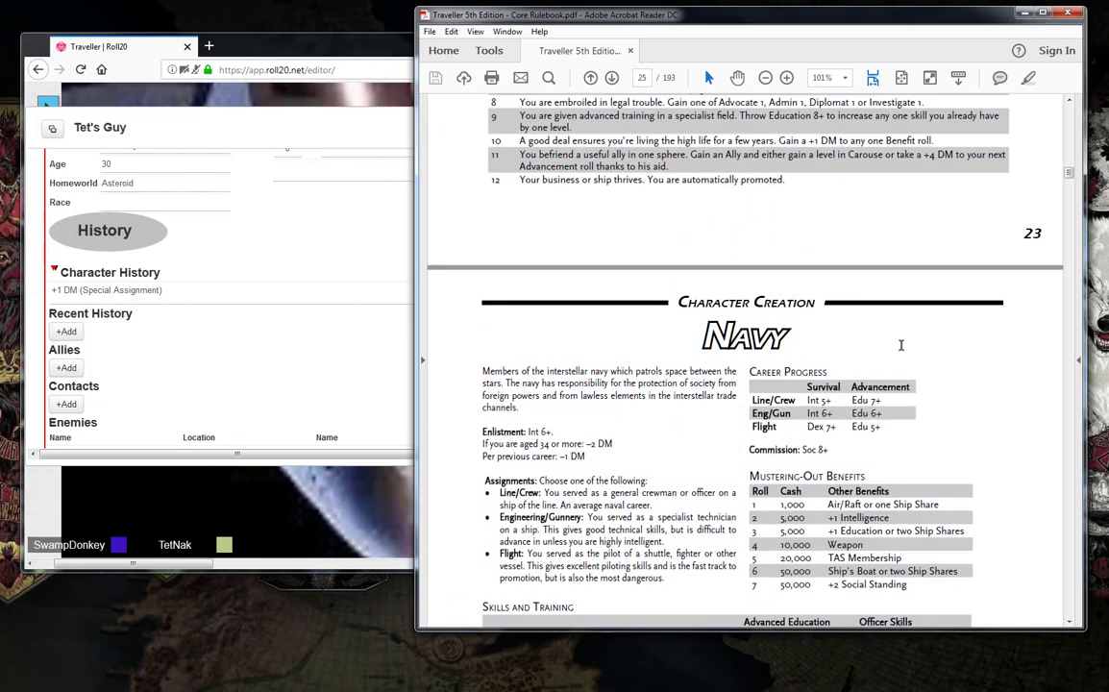
pyautogui.scroll(-3, 901, 345)
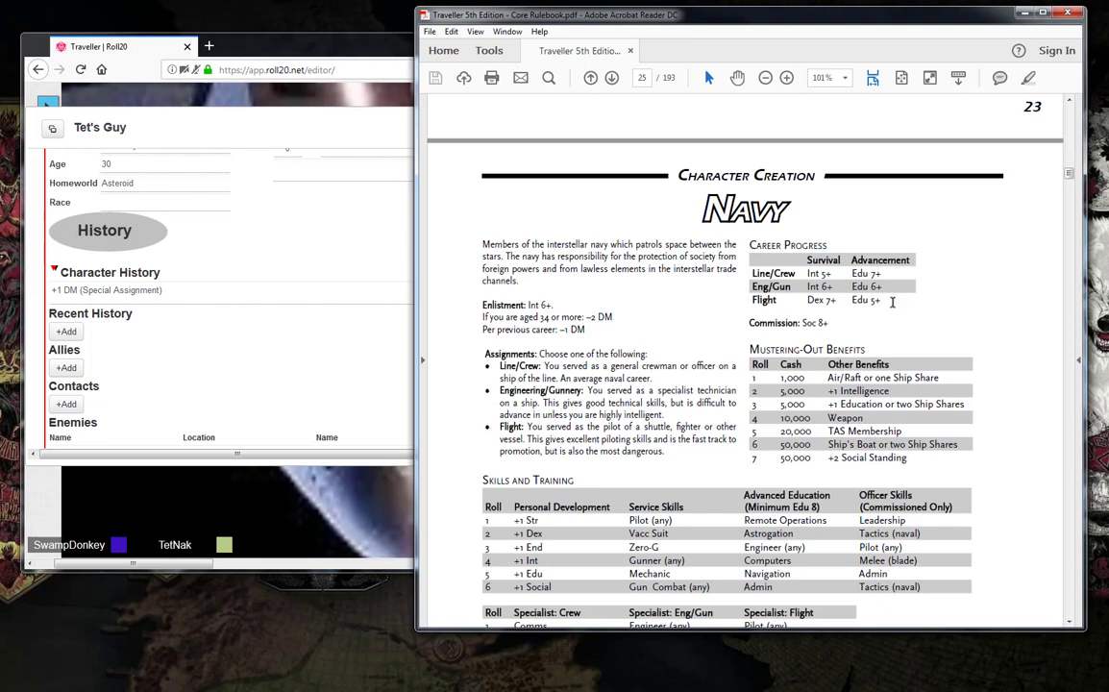
pyautogui.moveTo(891, 301)
pyautogui.mouseDown()
pyautogui.moveTo(825, 301)
pyautogui.moveTo(807, 286)
pyautogui.moveTo(890, 304)
pyautogui.mouseUp()
pyautogui.scroll(-1, 707, 358)
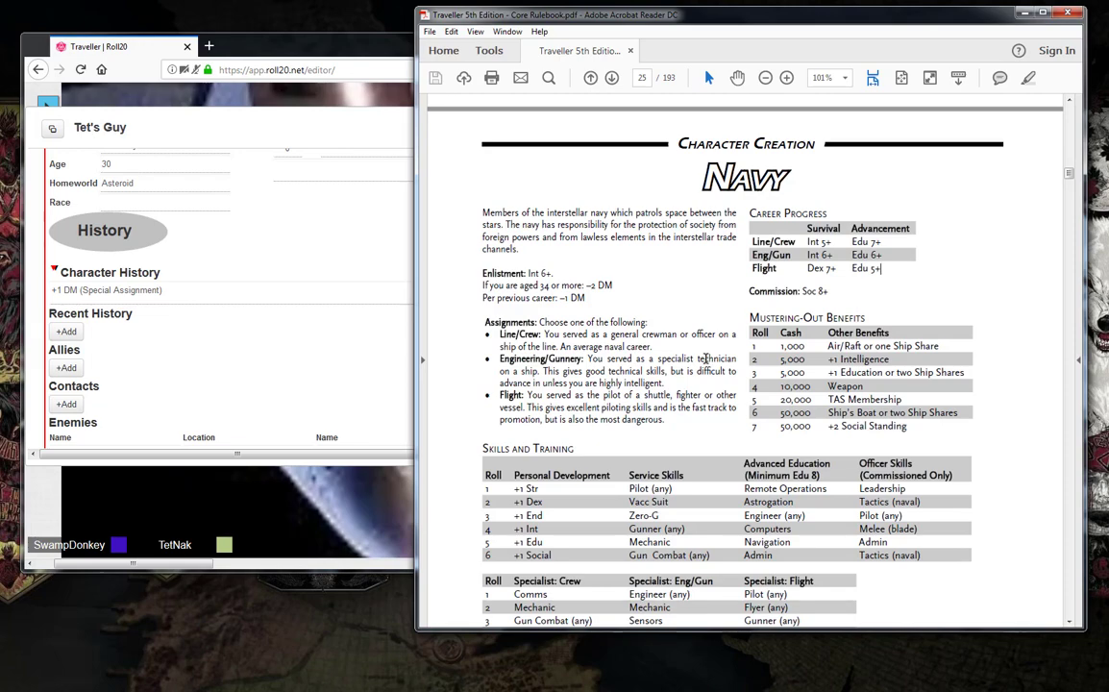
pyautogui.scroll(-10, 707, 357)
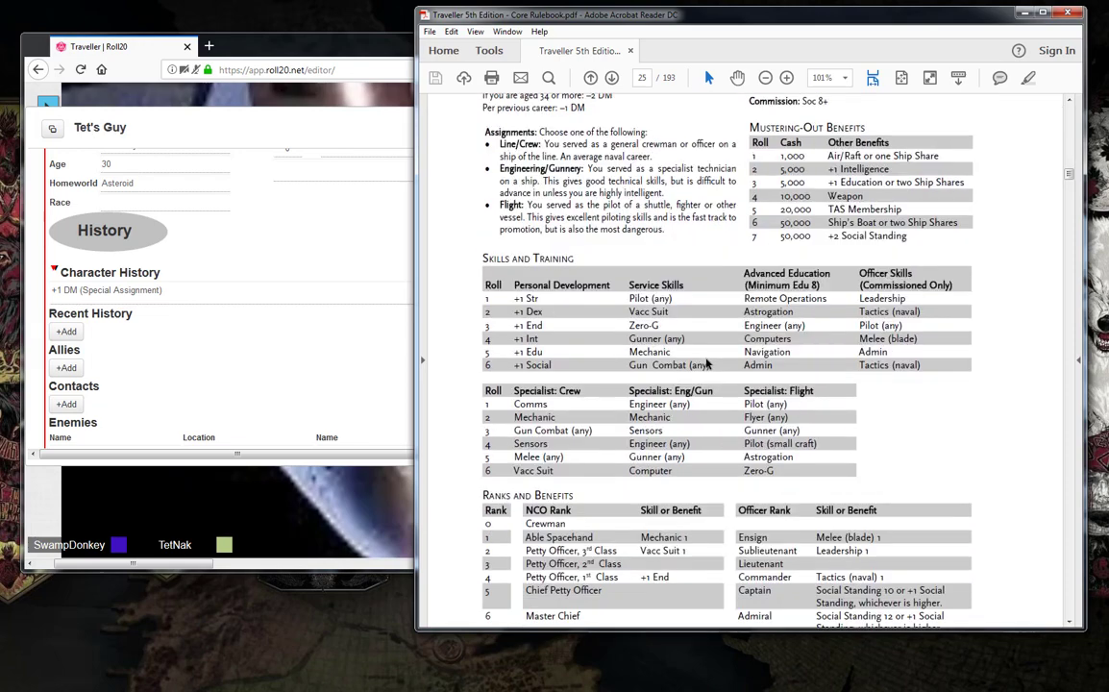
pyautogui.scroll(4, 705, 366)
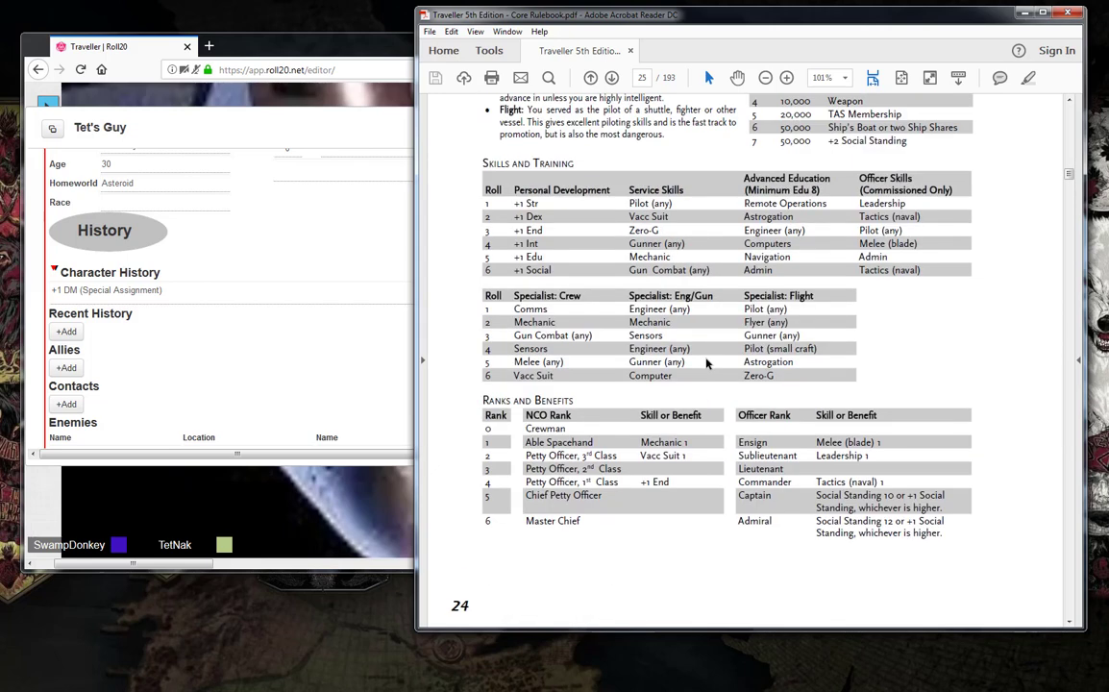
pyautogui.scroll(5, 706, 362)
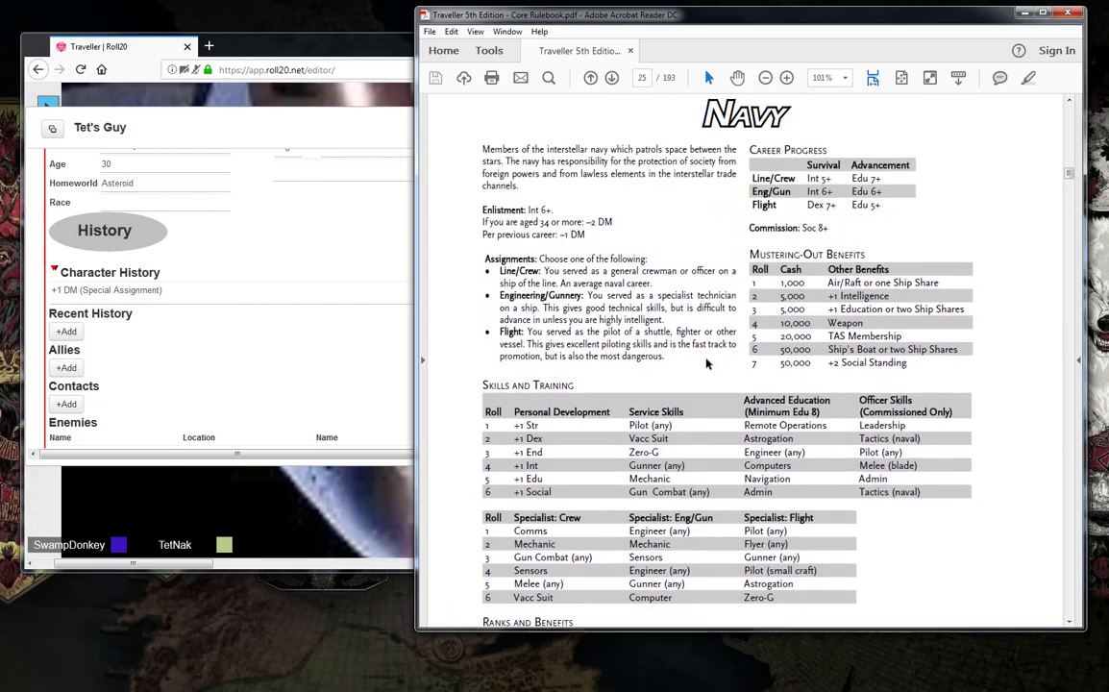
pyautogui.scroll(1, 706, 362)
pyautogui.scroll(-1, 701, 363)
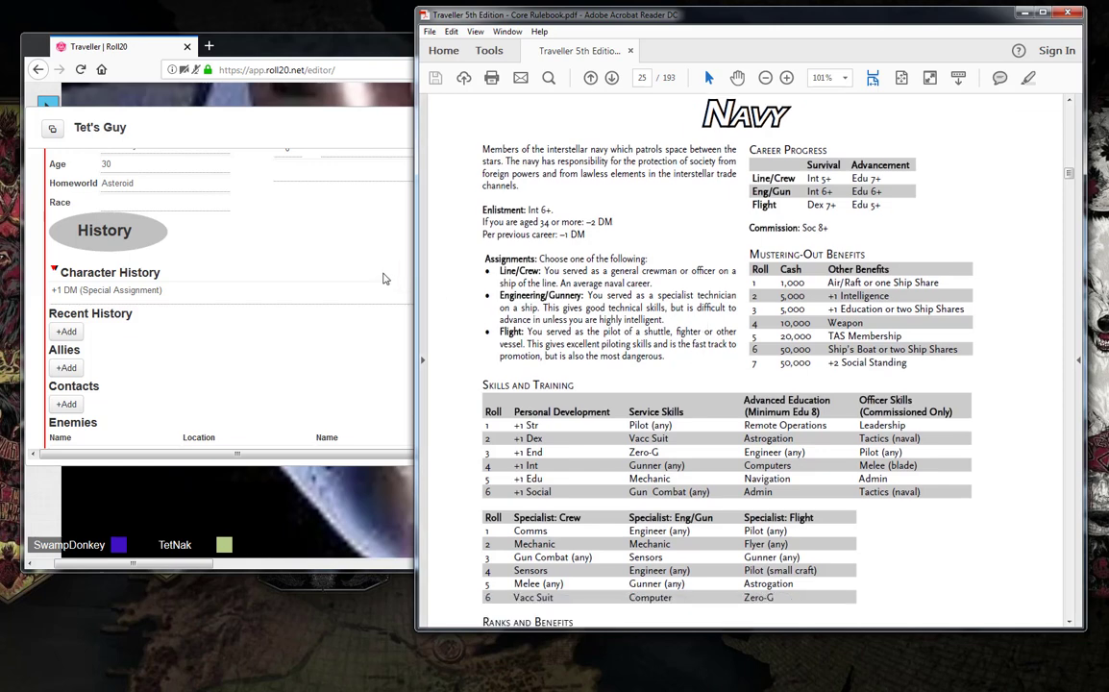
# Roll an Education check from the character sheet for Flight advancement and inspect the breakdown of the roll
pyautogui.click(323, 244)
pyautogui.scroll(5, 307, 269)
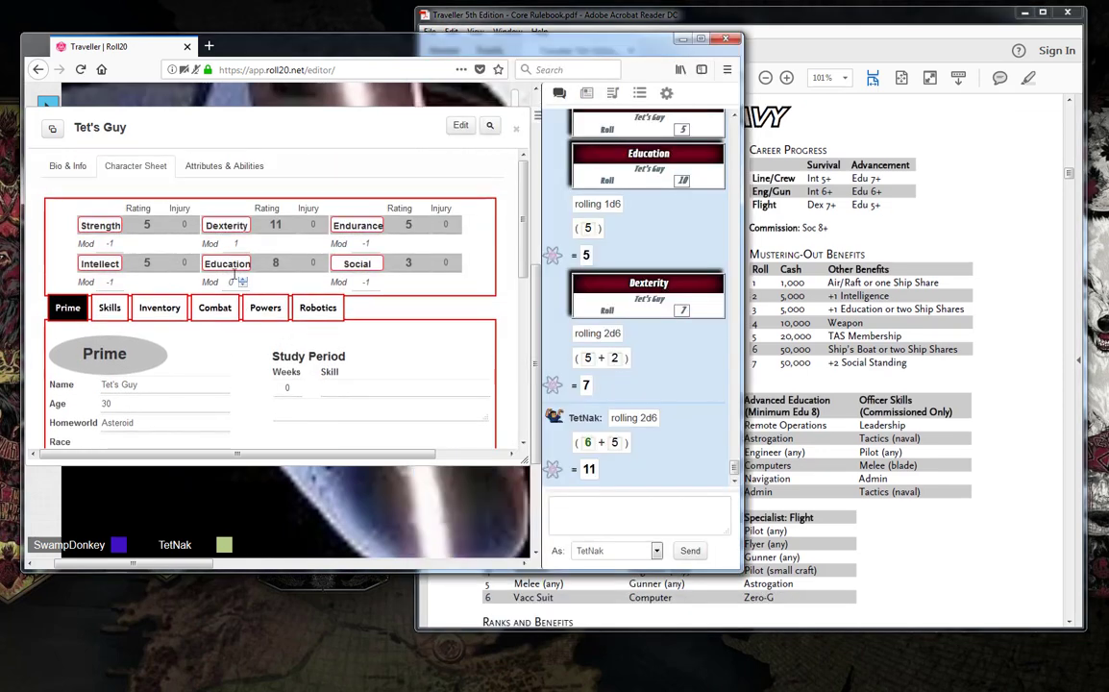
pyautogui.click(219, 263)
pyautogui.click(391, 366)
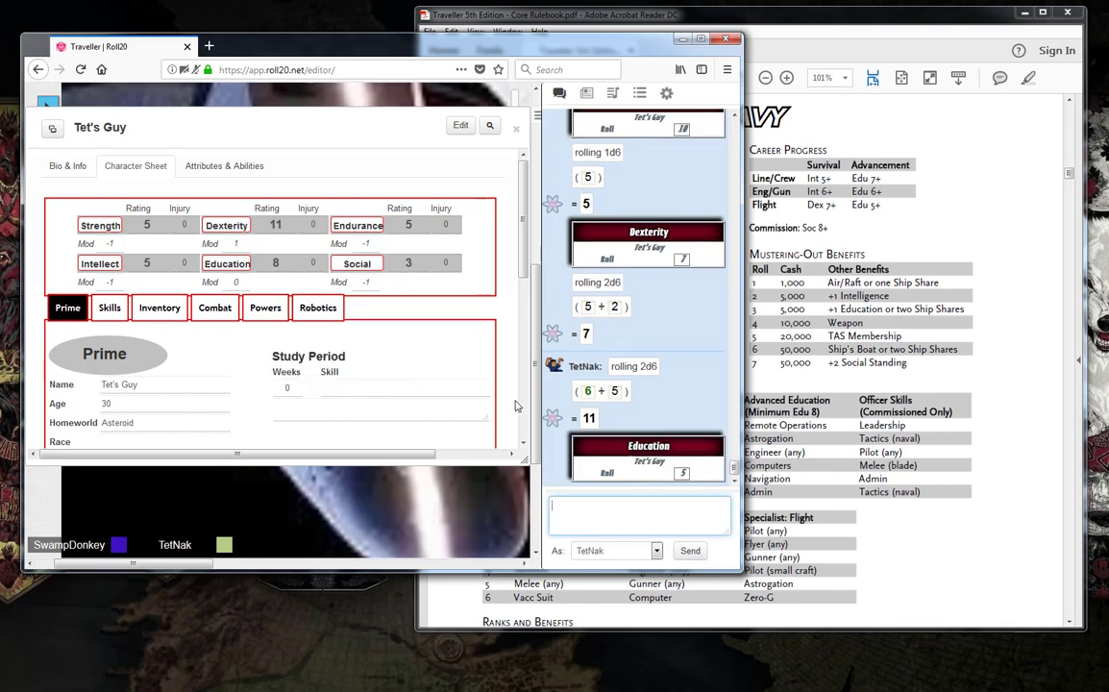
pyautogui.moveTo(683, 474)
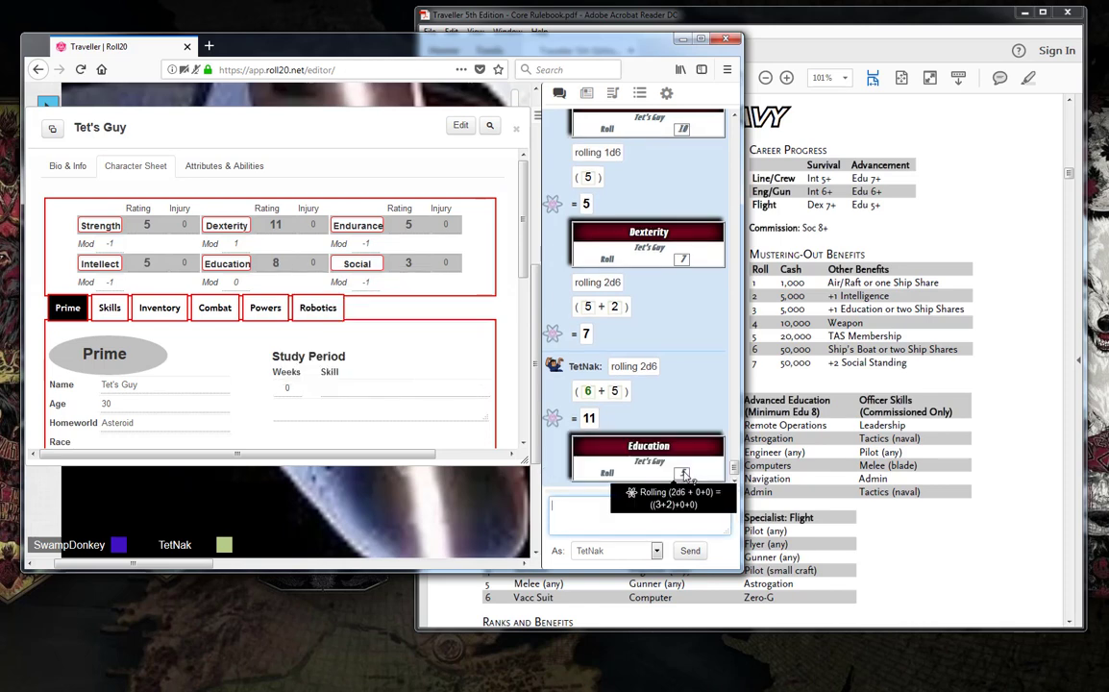
# Consult the Navy Ranks and Benefits table and raise the character's Endurance rating to 6
pyautogui.click(836, 222)
pyautogui.scroll(-5, 657, 363)
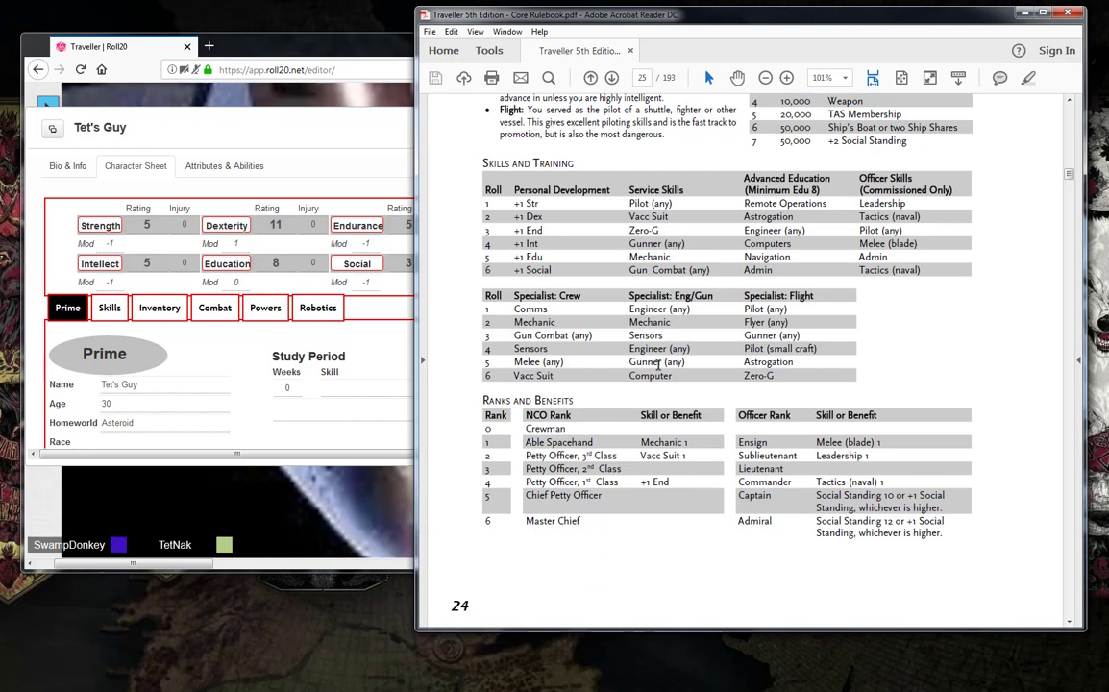
pyautogui.click(366, 359)
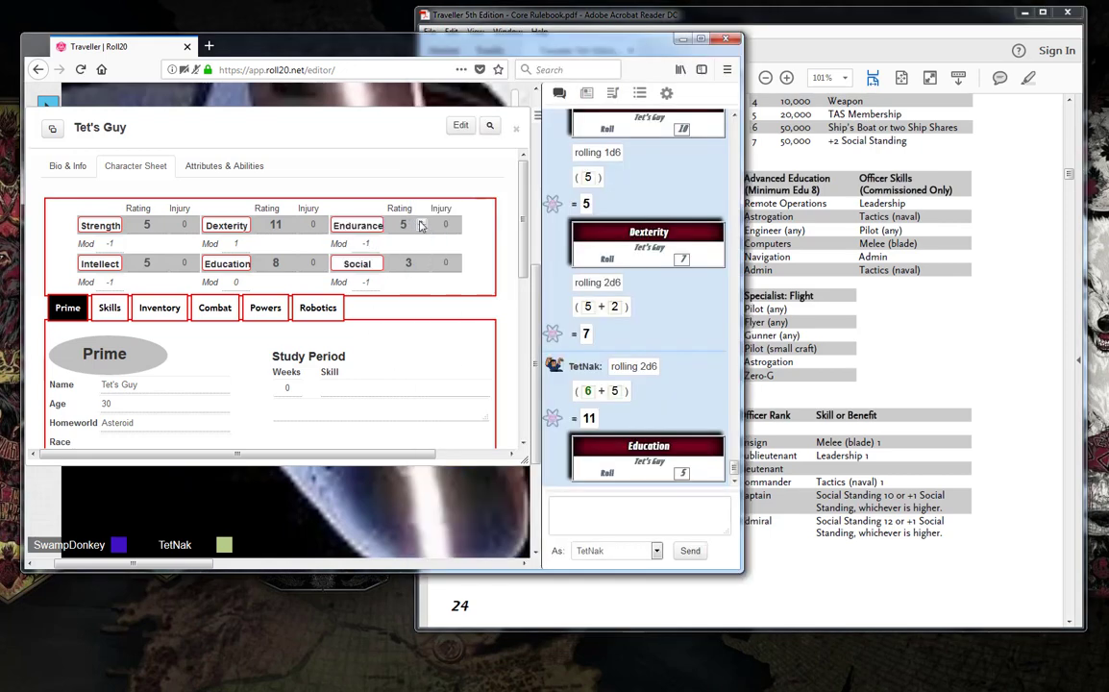
pyautogui.click(420, 223)
# Set the character's age to 34 in the Prime details of the Roll20 sheet
pyautogui.click(829, 397)
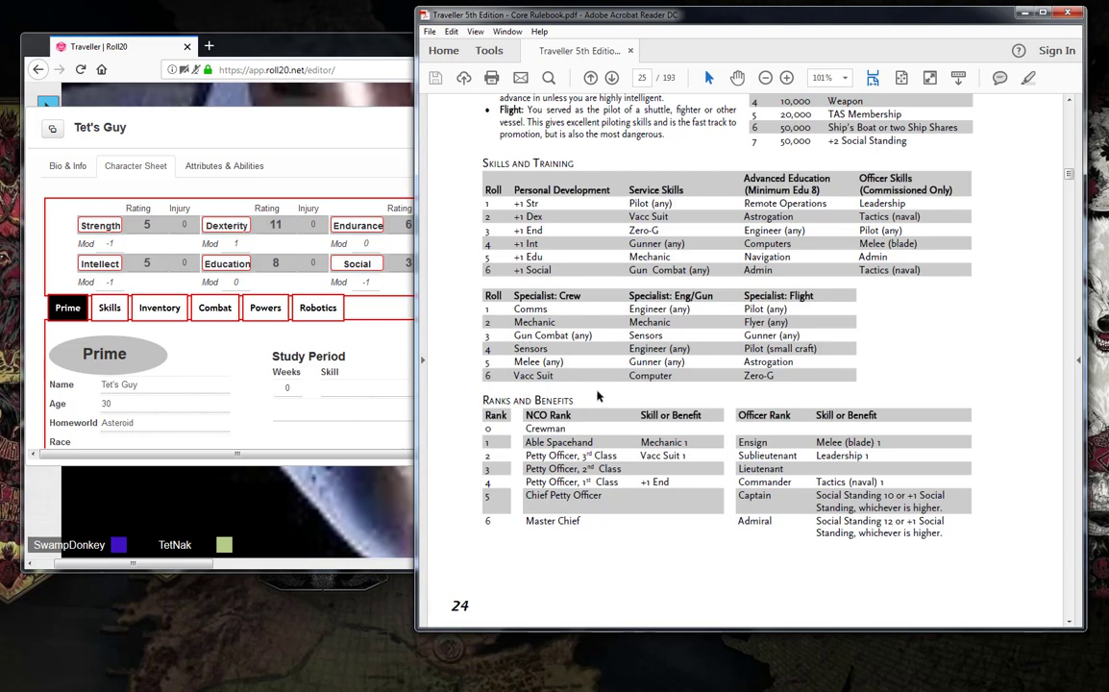
pyautogui.scroll(-1, 597, 395)
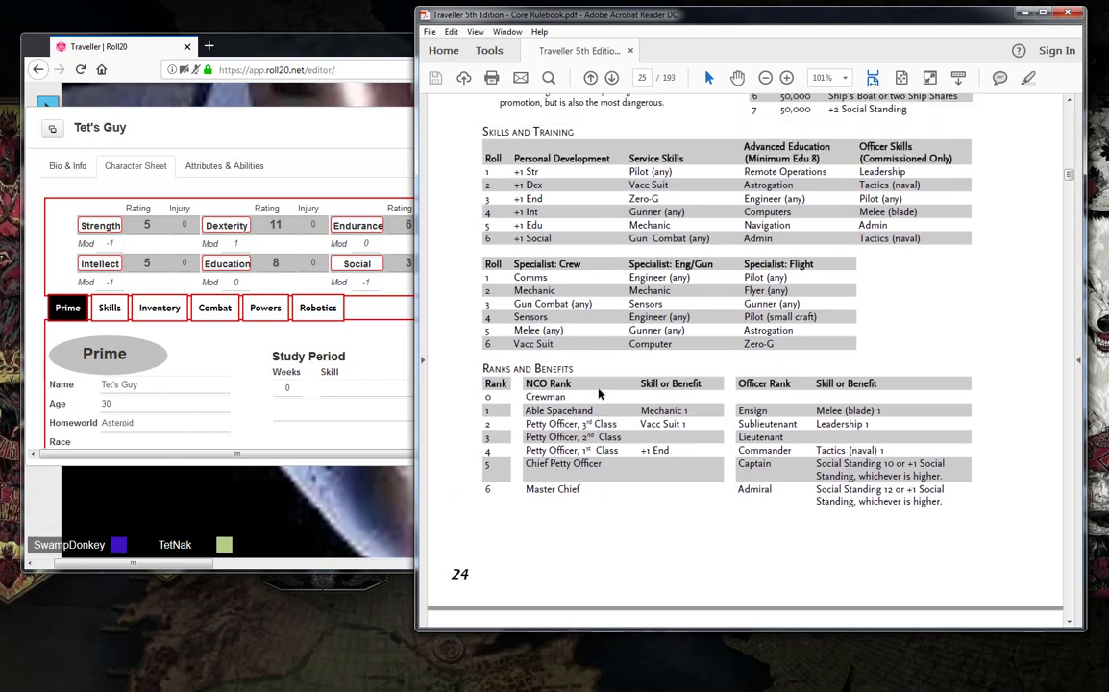
pyautogui.scroll(1, 599, 394)
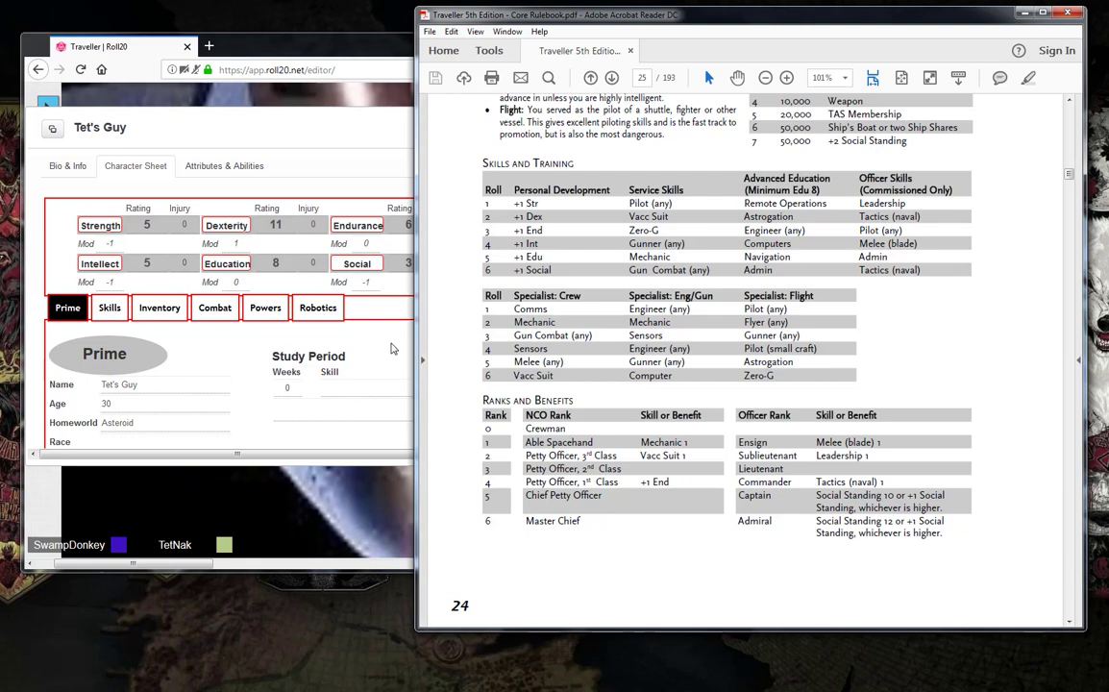
pyautogui.click(355, 314)
pyautogui.click(795, 390)
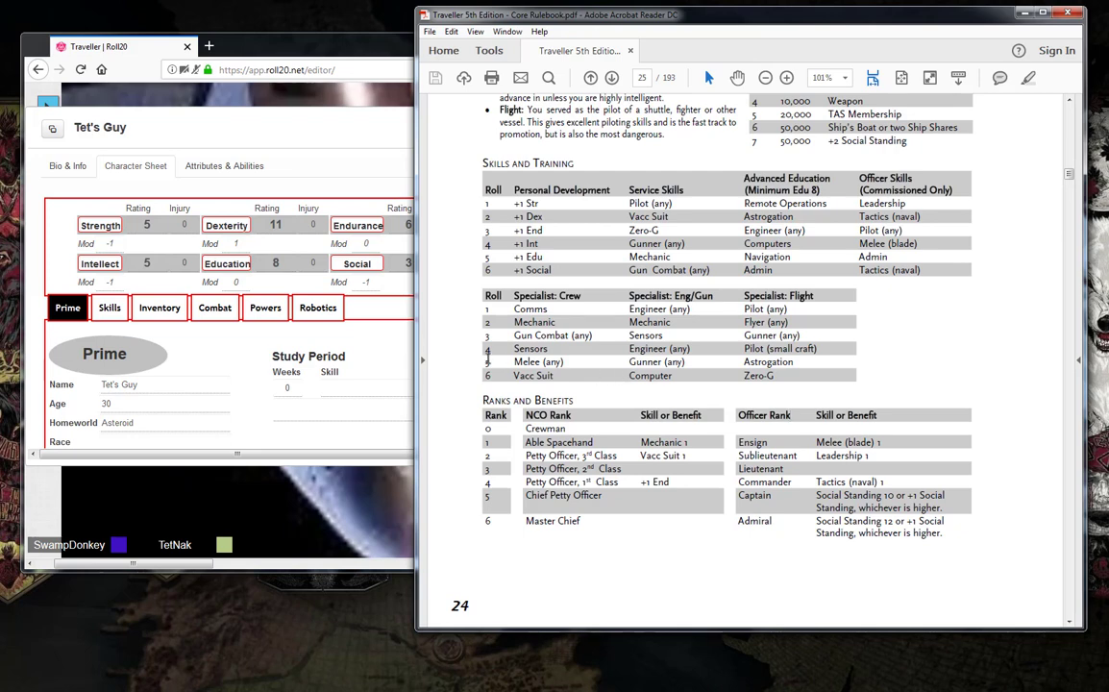
pyautogui.click(116, 408)
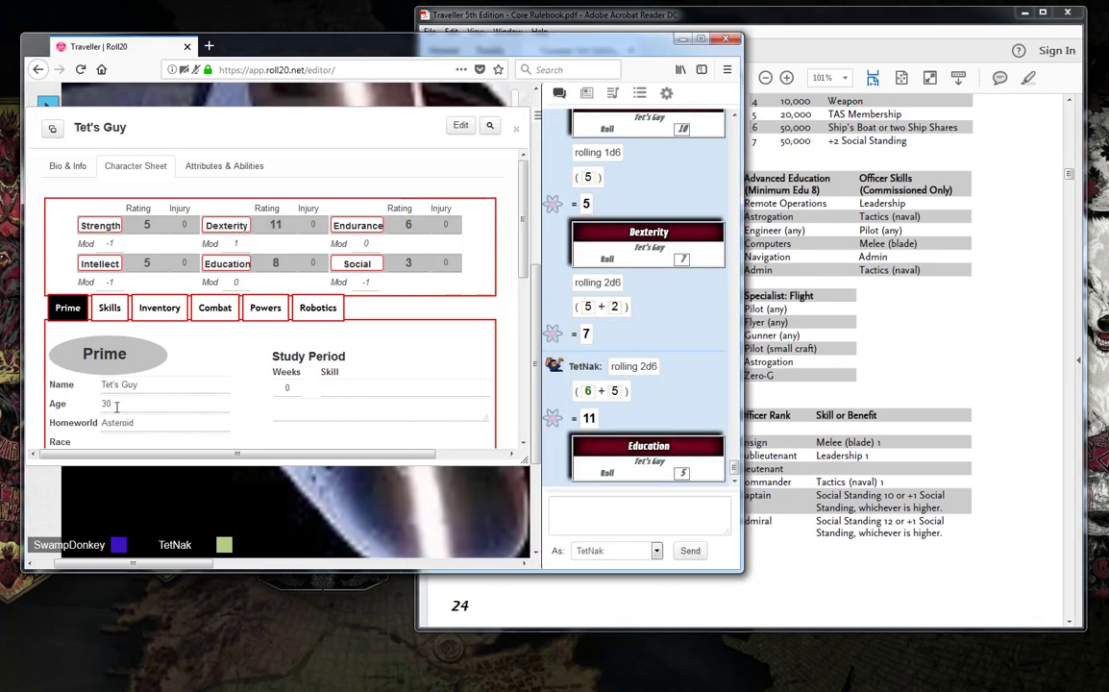
pyautogui.write('4')
# Consult the Navy career page in the rulebook and roll 2d6-1 in the Roll20 chat
pyautogui.click(846, 389)
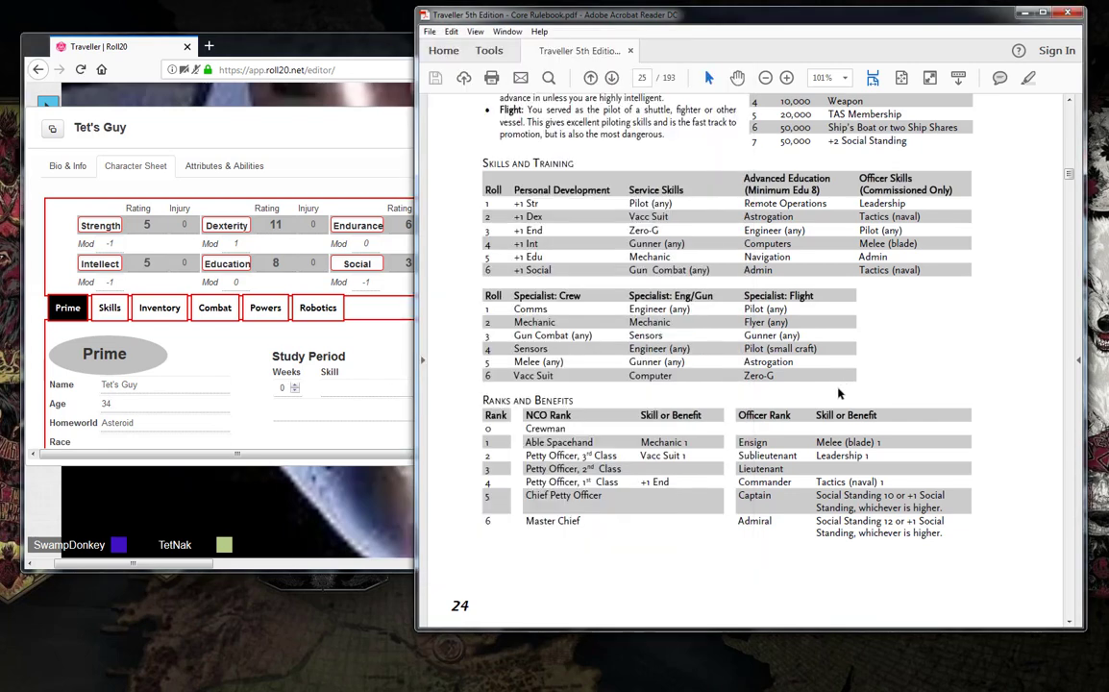
pyautogui.scroll(-15, 838, 393)
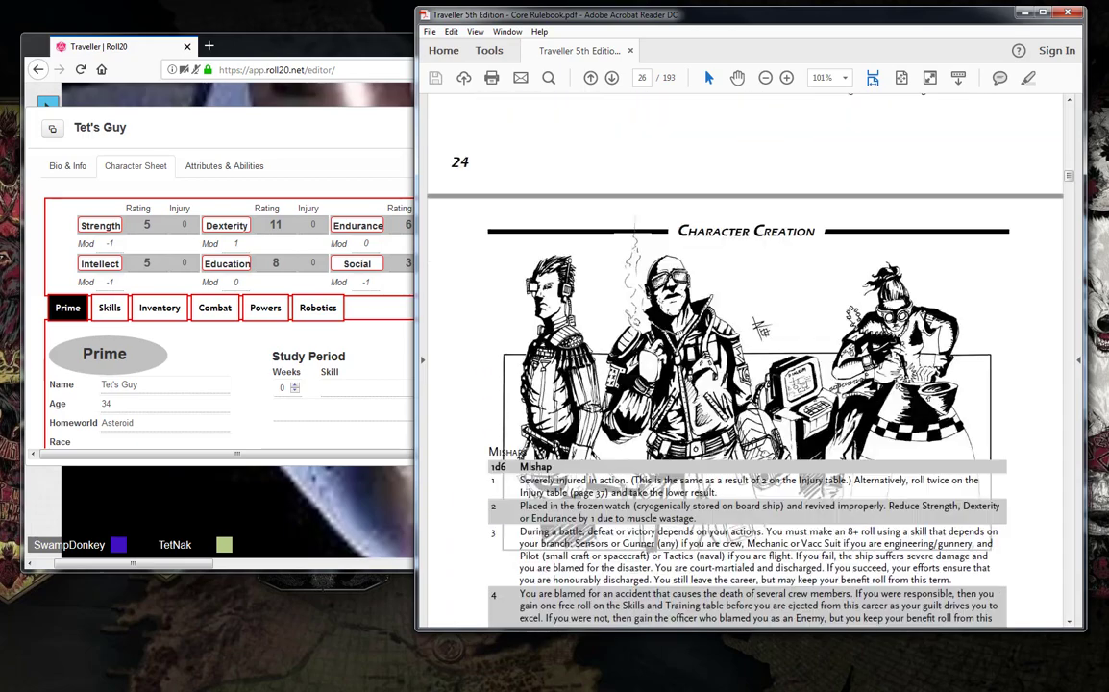
pyautogui.scroll(-10, 838, 387)
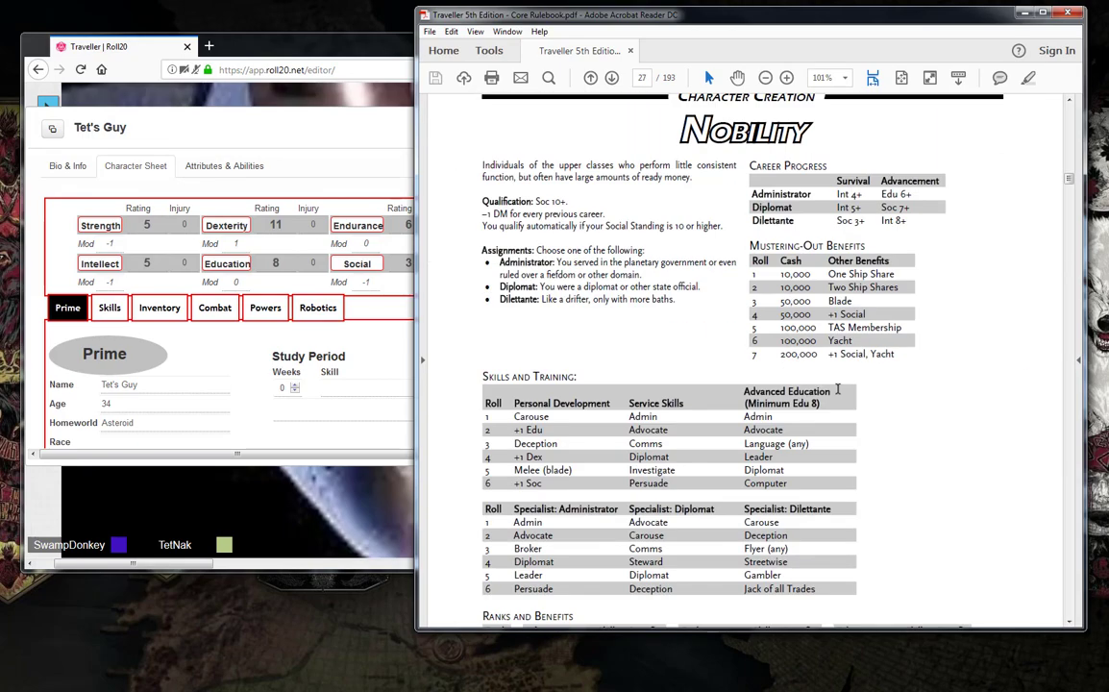
pyautogui.scroll(20, 837, 388)
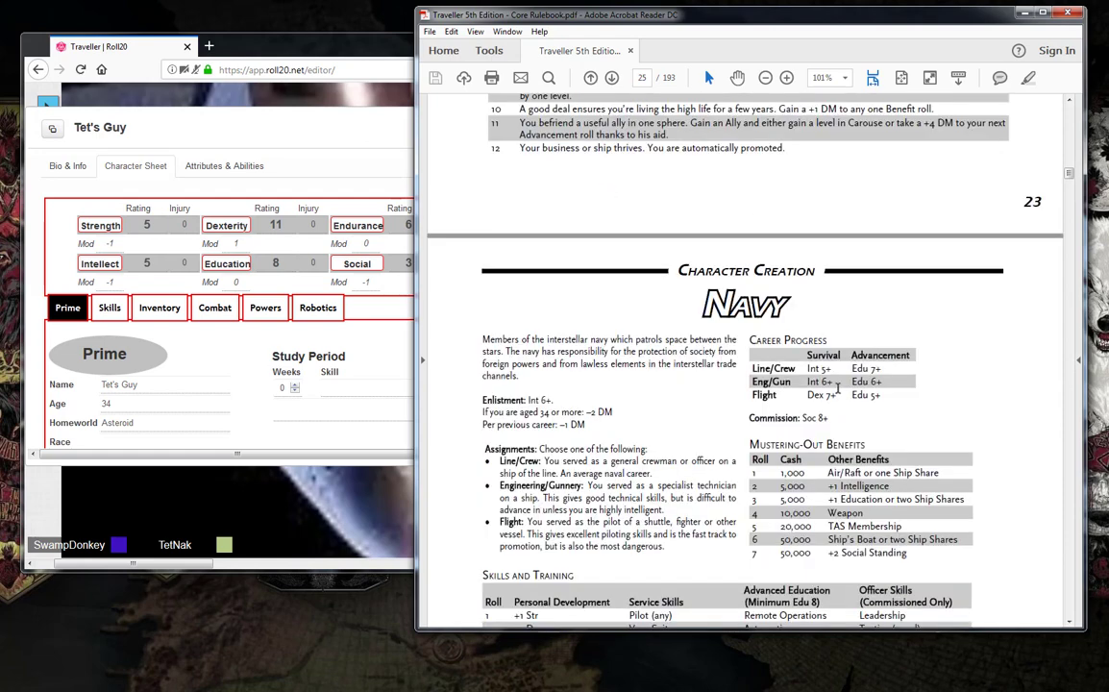
pyautogui.scroll(9, 838, 388)
pyautogui.scroll(-12, 834, 387)
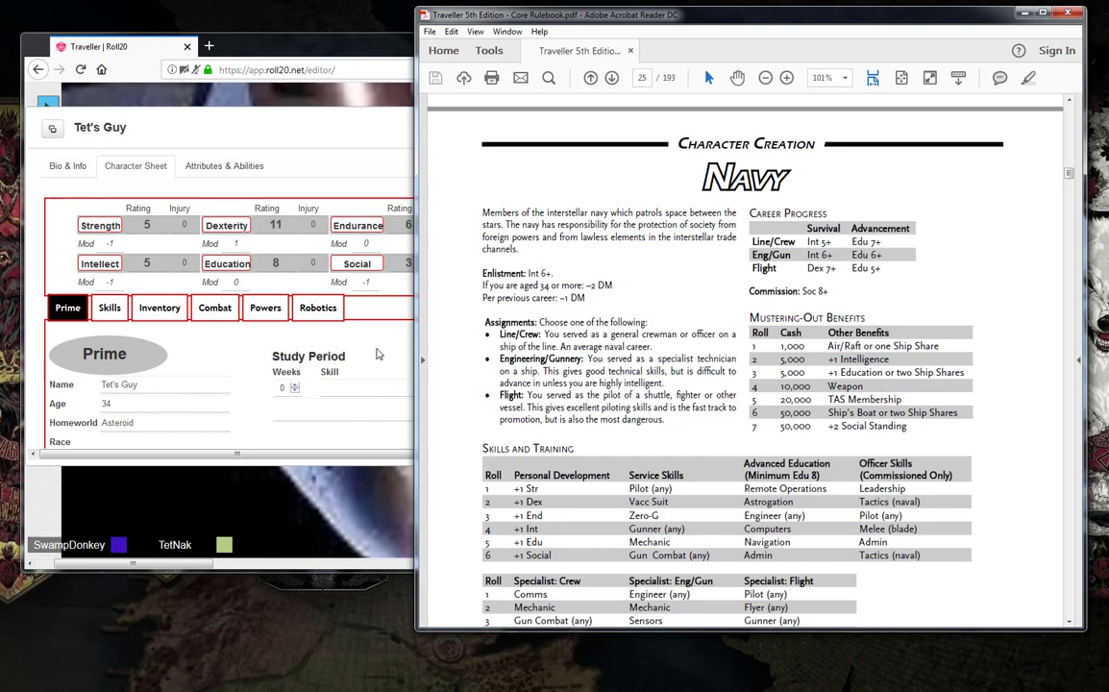
pyautogui.click(342, 318)
pyautogui.click(649, 522)
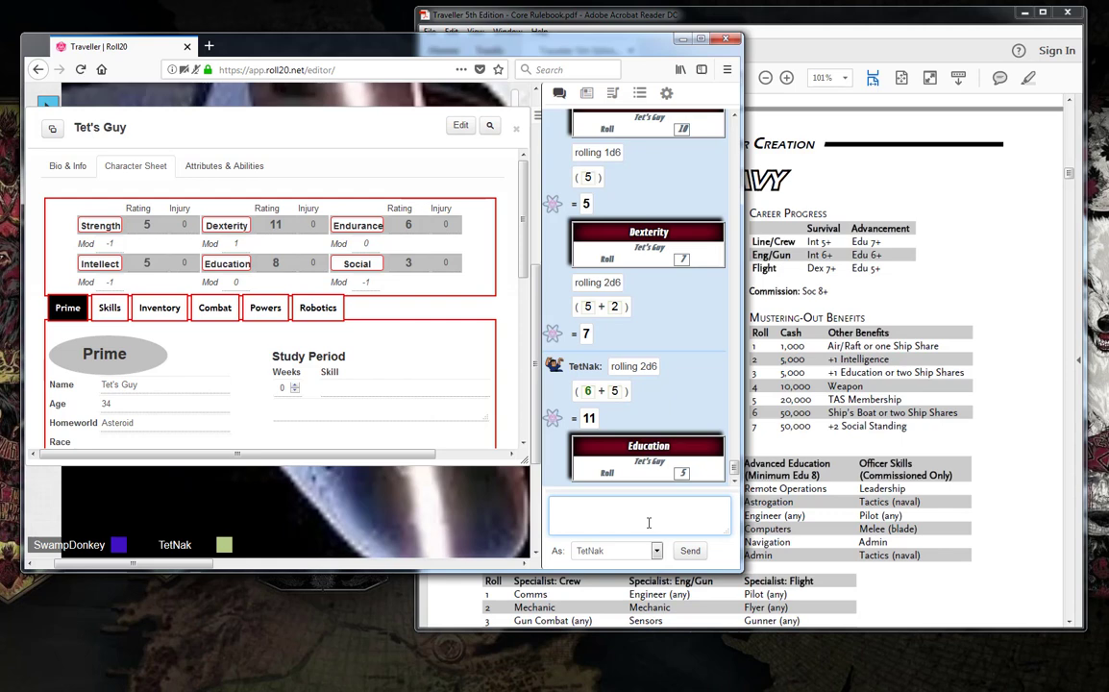
pyautogui.write('/roll2d6-1')
pyautogui.press('Return')
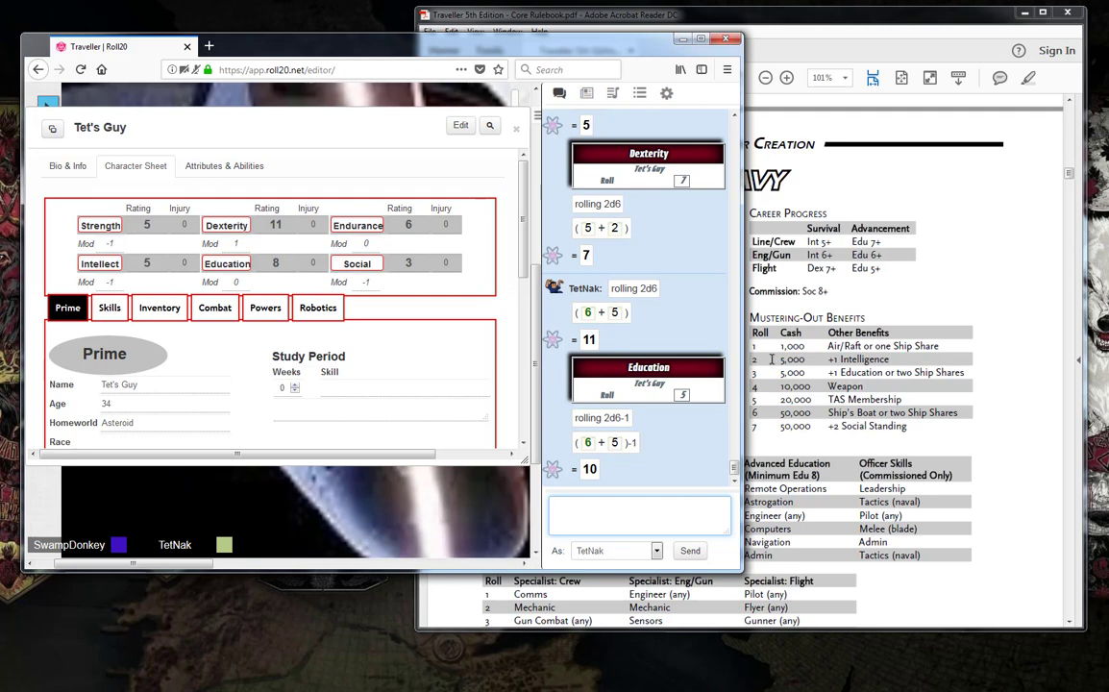
# Check the Navy Skills and Training tables in the rulebook and roll 1d6 in the Roll20 chat
pyautogui.click(946, 300)
pyautogui.scroll(-2, 779, 384)
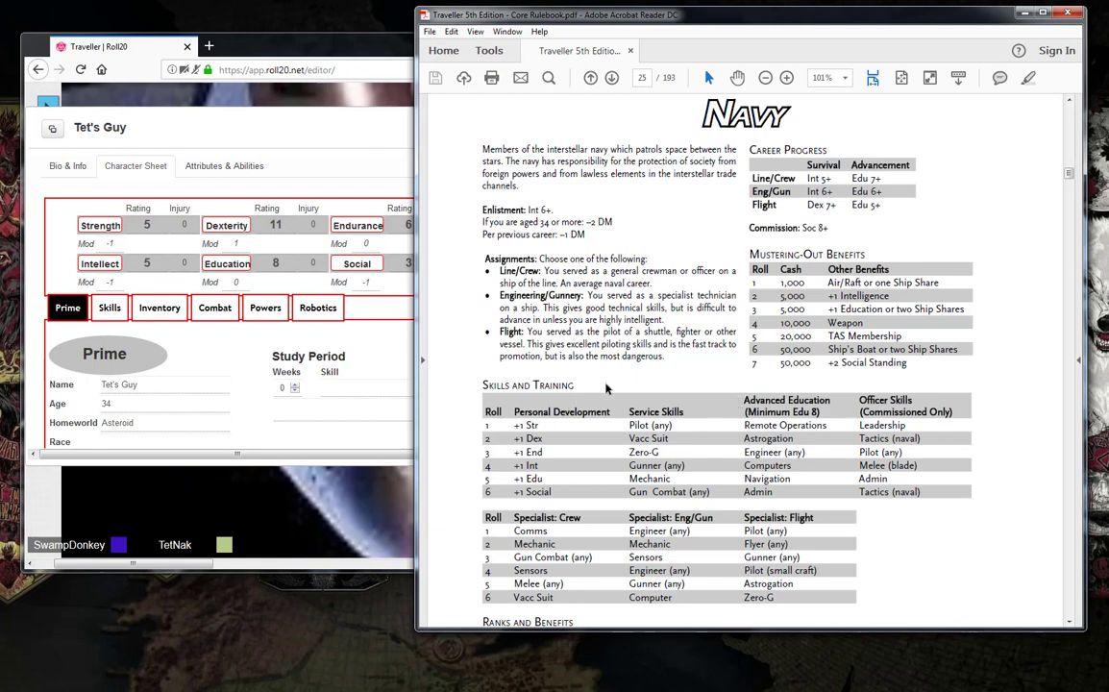
pyautogui.scroll(-1, 655, 358)
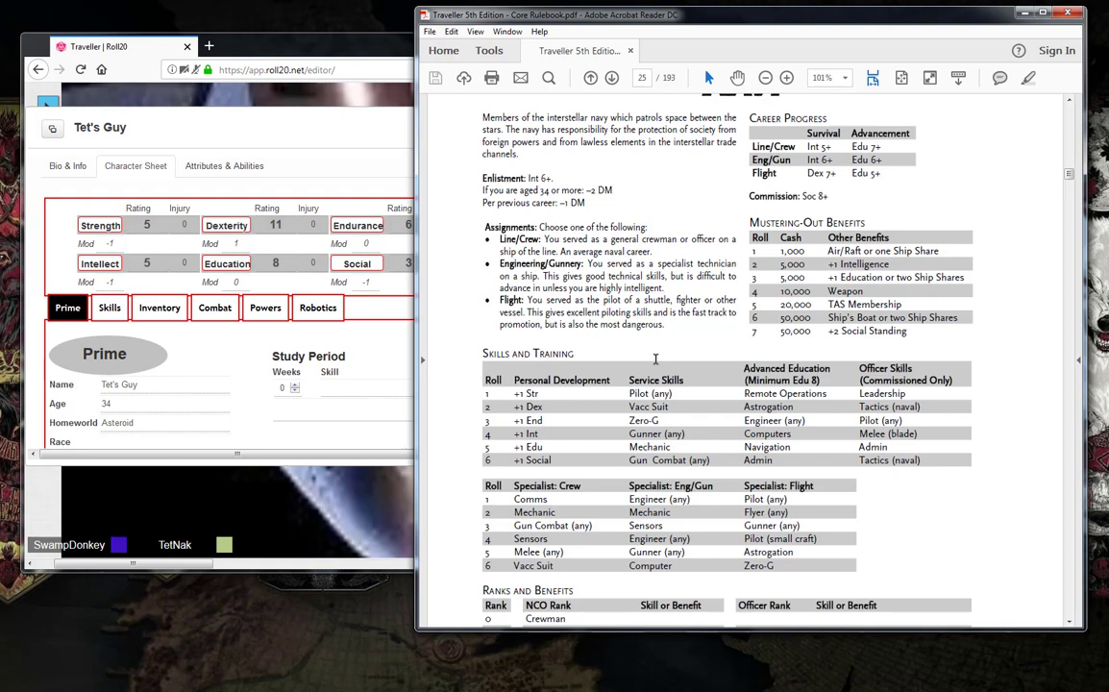
pyautogui.click(337, 337)
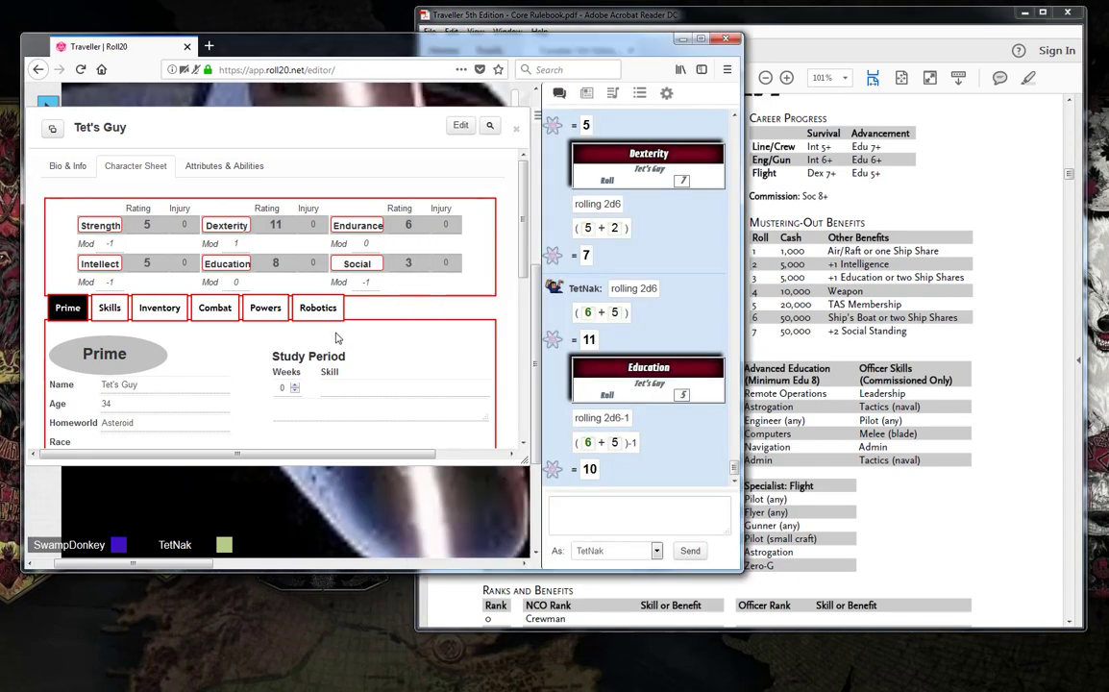
pyautogui.click(564, 516)
pyautogui.write('/roll 2d6')
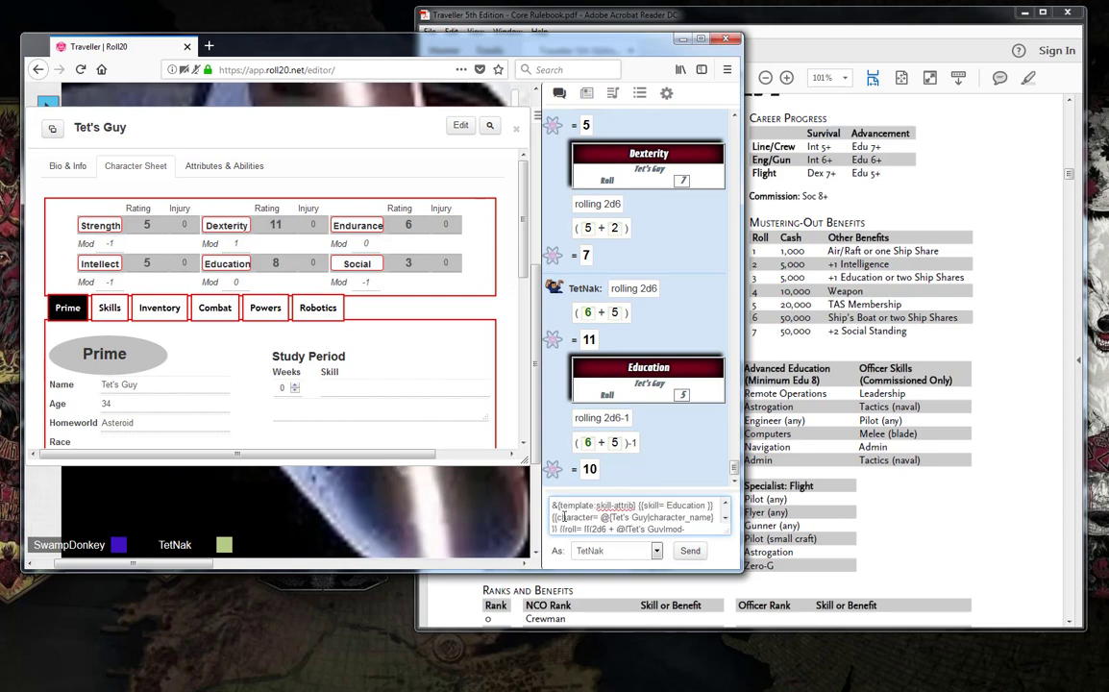
pyautogui.press('BackSpace')
pyautogui.press('BackSpace')
pyautogui.press('BackSpace')
pyautogui.write('1d6')
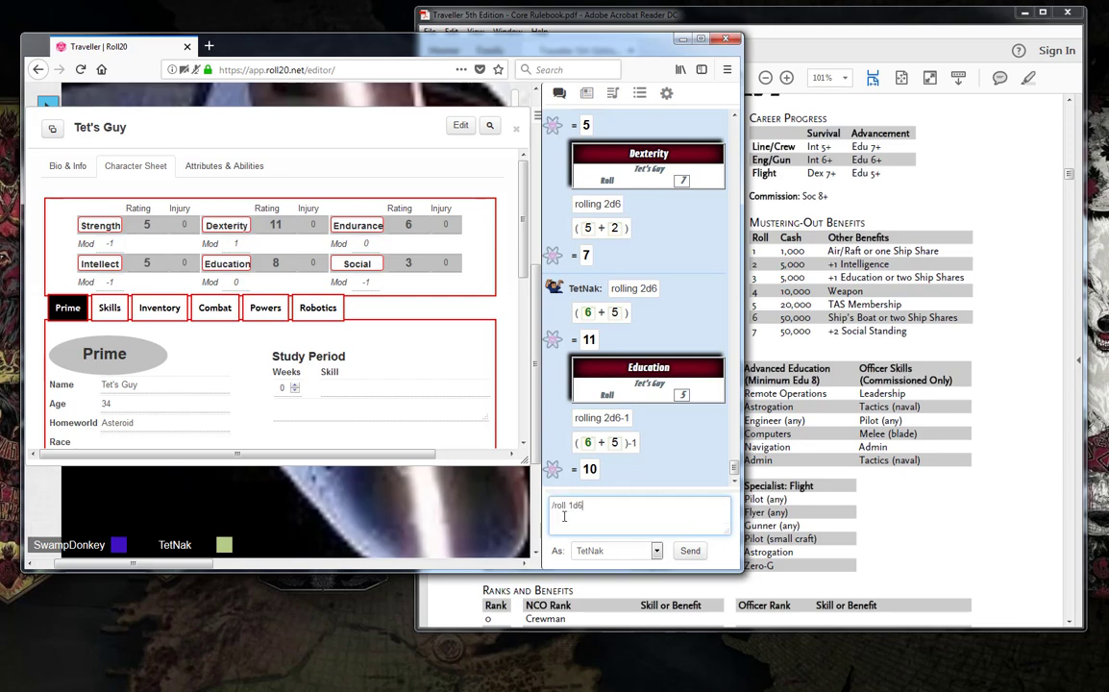
pyautogui.press('Return')
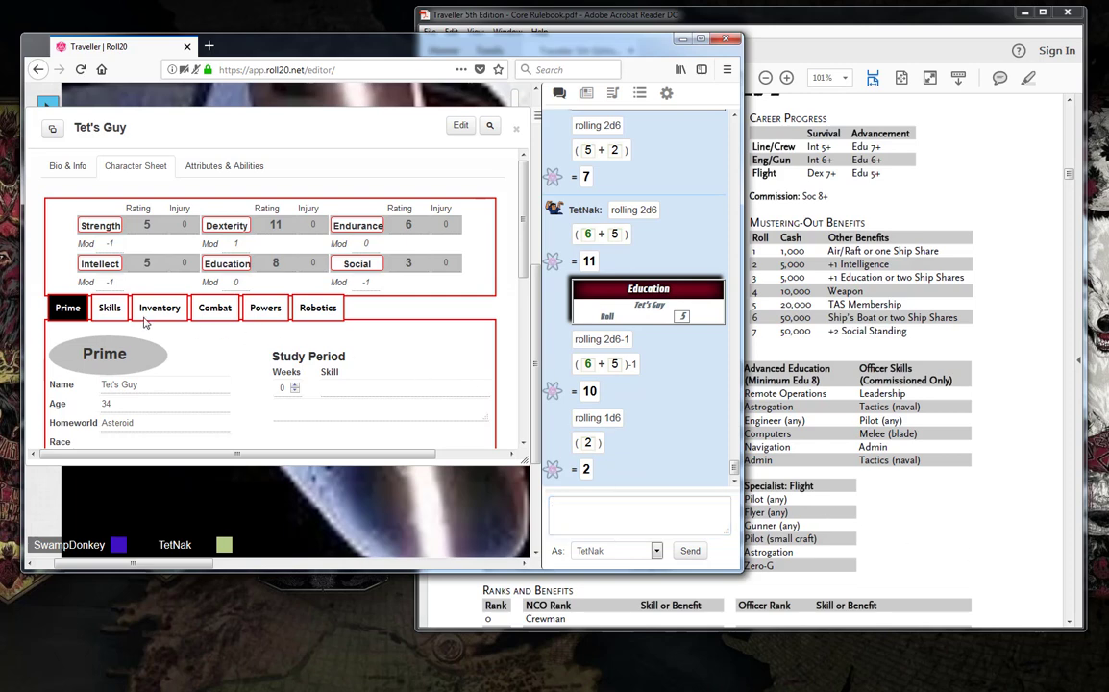
# Raise the Winged speciality of the character's Flyer skill to level 2
pyautogui.click(110, 308)
pyautogui.scroll(-4, 173, 317)
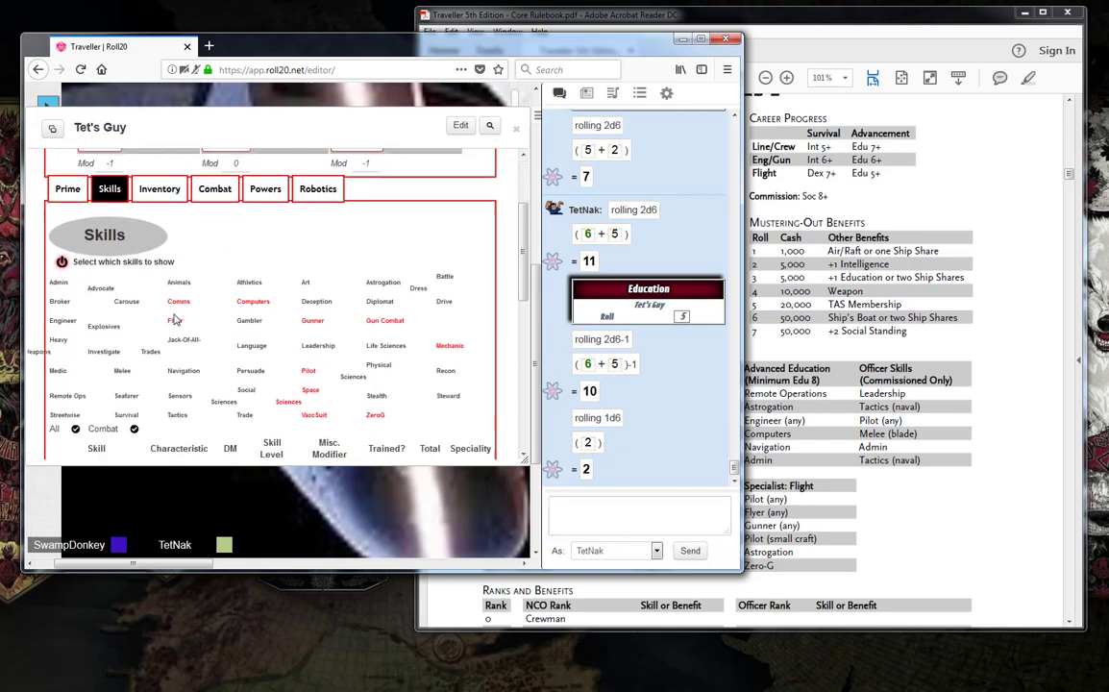
pyautogui.scroll(-3, 178, 322)
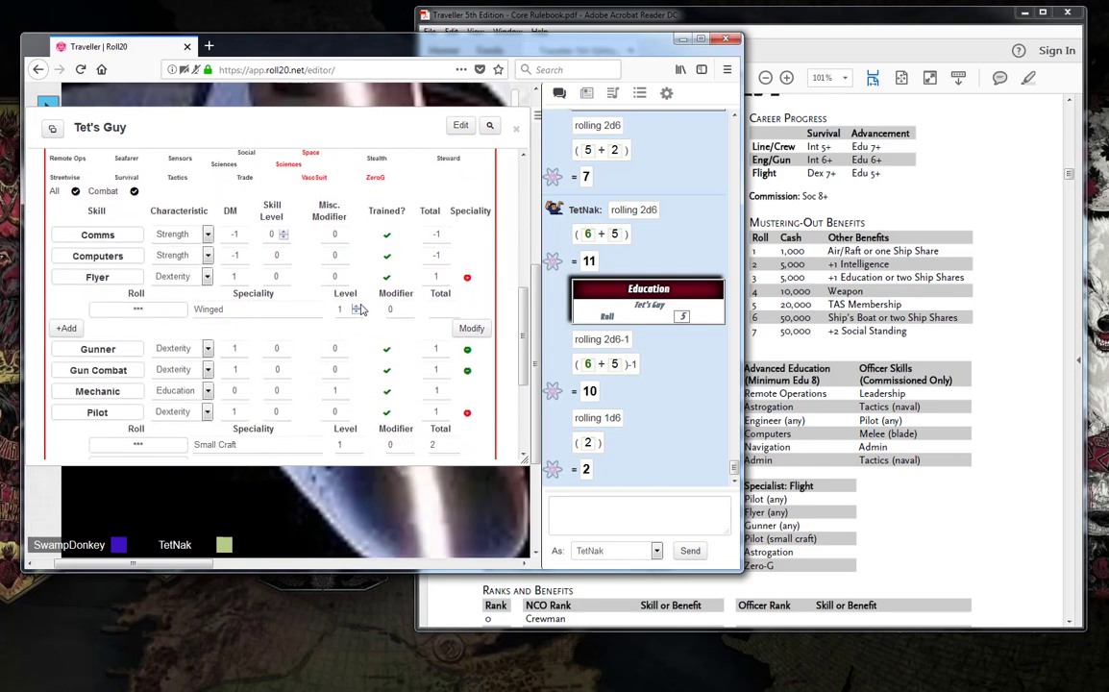
pyautogui.click(355, 305)
# Examine the Navy career page for the Flight advancement requirement, the skills tables and the rank benefits
pyautogui.click(895, 522)
pyautogui.scroll(1, 711, 434)
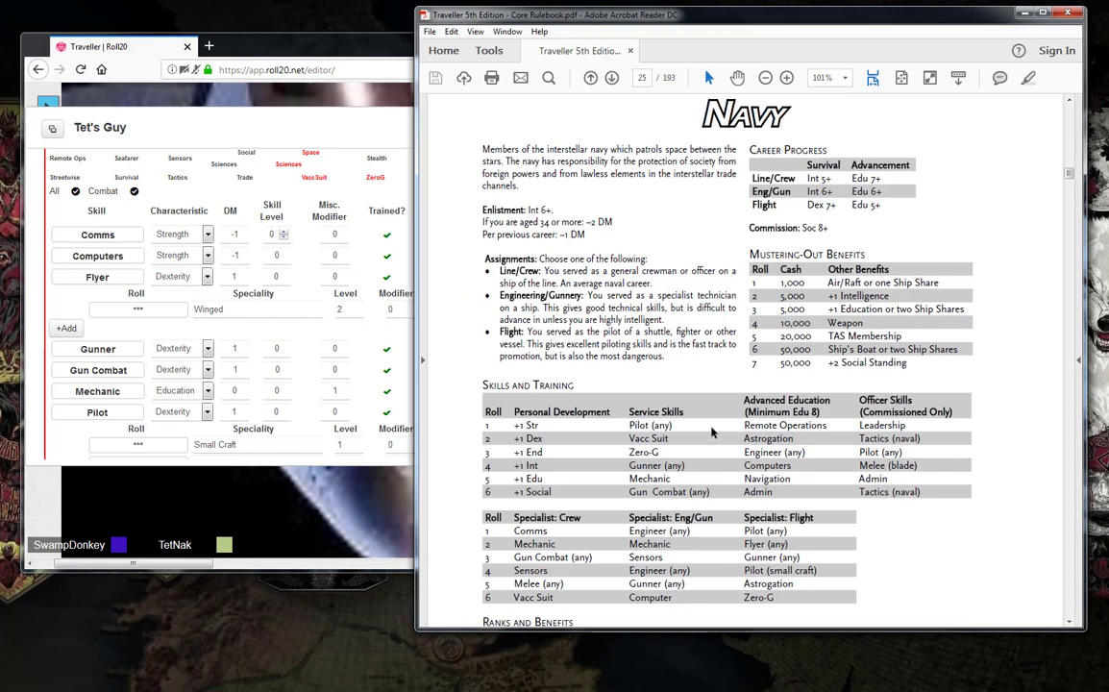
pyautogui.scroll(-5, 712, 433)
pyautogui.scroll(5, 712, 433)
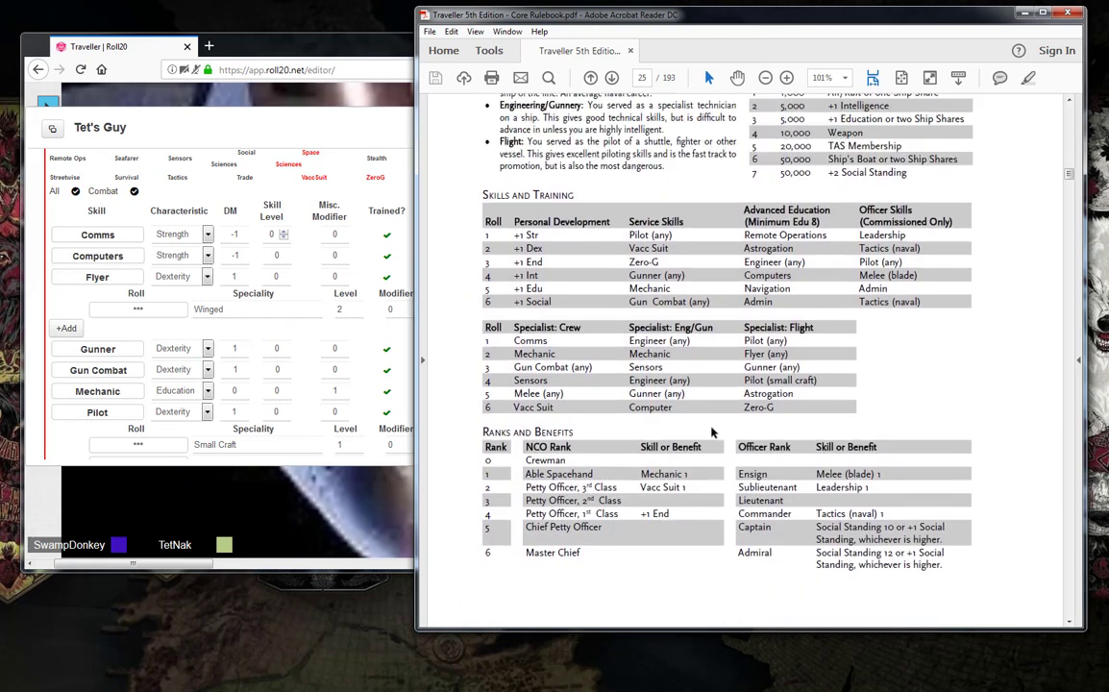
pyautogui.scroll(1, 711, 433)
pyautogui.scroll(-2, 712, 433)
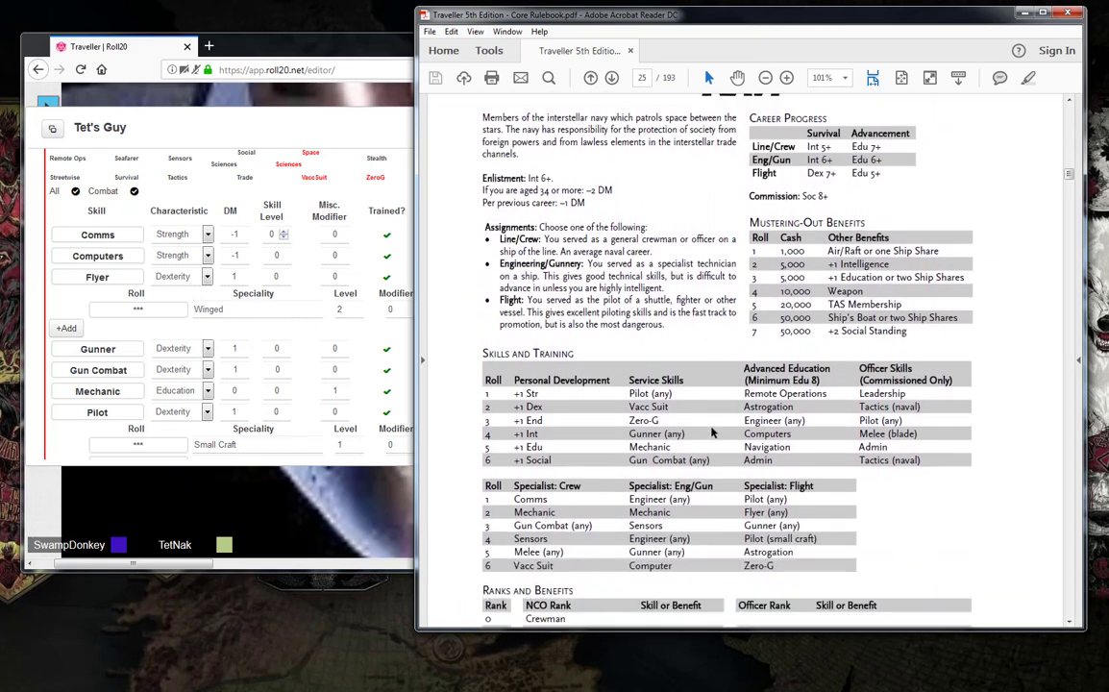
pyautogui.scroll(1, 712, 433)
pyautogui.scroll(-4, 712, 433)
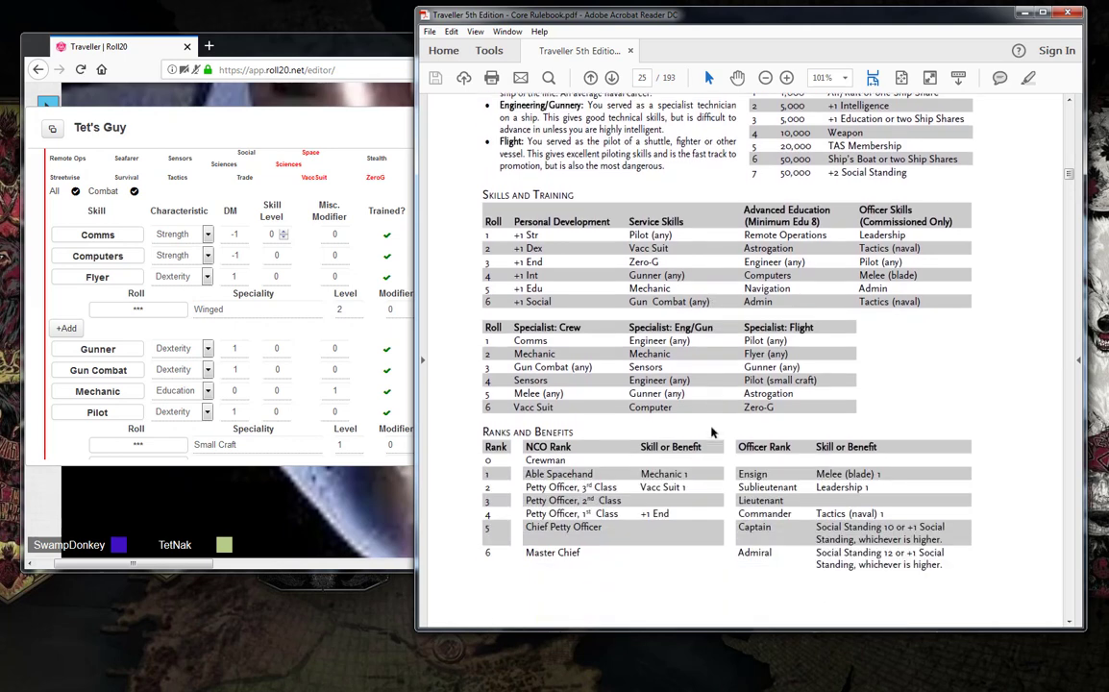
pyautogui.scroll(-1, 711, 433)
pyautogui.scroll(1, 711, 426)
pyautogui.scroll(1, 711, 426)
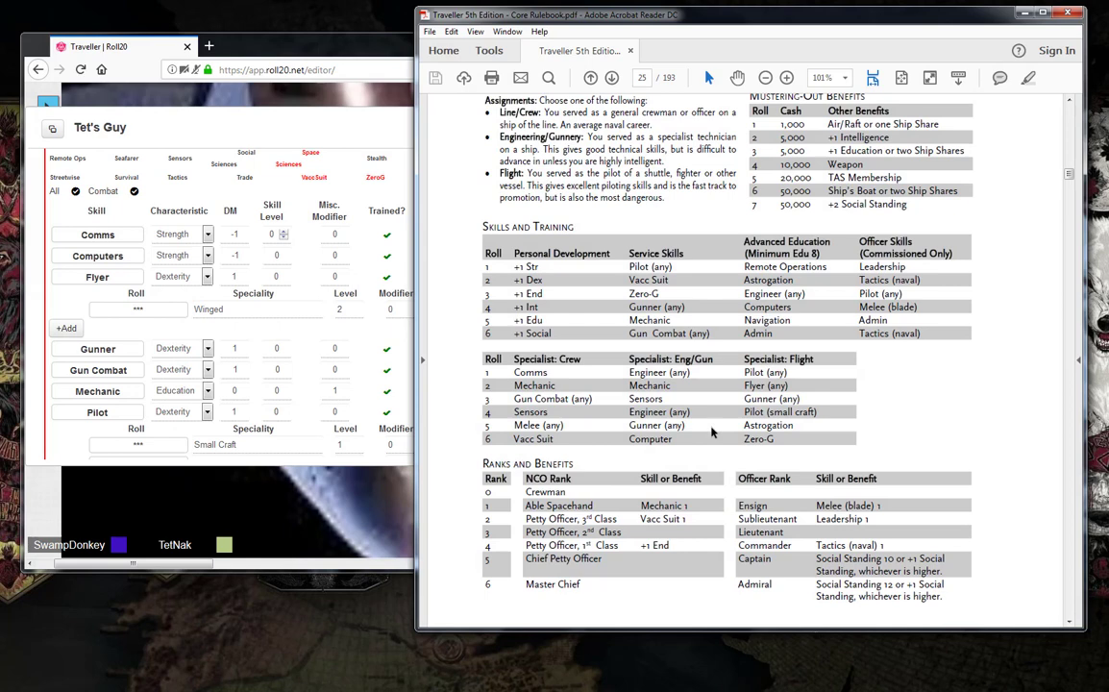
# Roll another Education check from the character sheet for the term's Flight advancement
pyautogui.click(289, 116)
pyautogui.scroll(5, 255, 192)
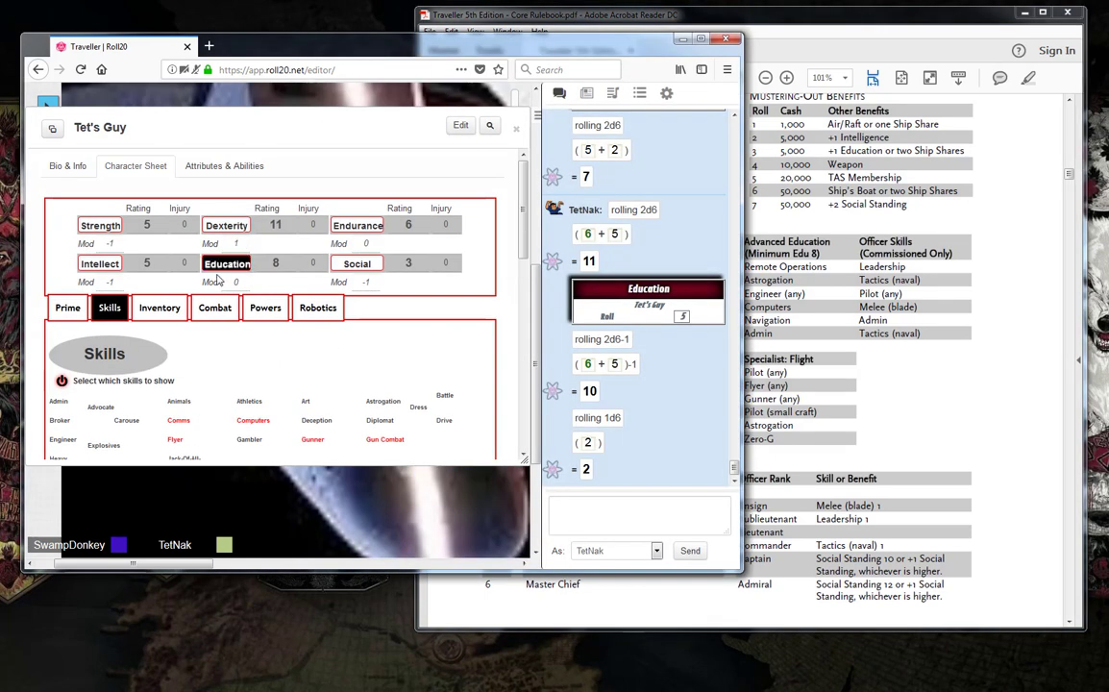
pyautogui.click(224, 262)
pyautogui.click(389, 364)
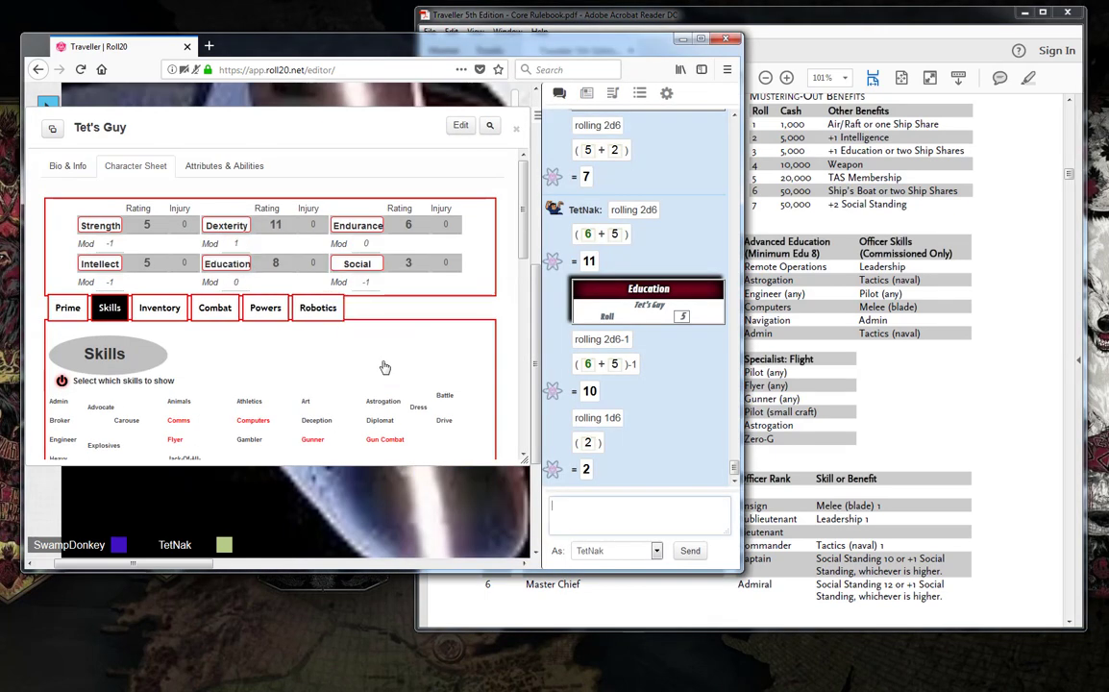
# Check the Chief Petty Officer entry in the Navy Ranks and Benefits table of the rulebook
pyautogui.click(929, 455)
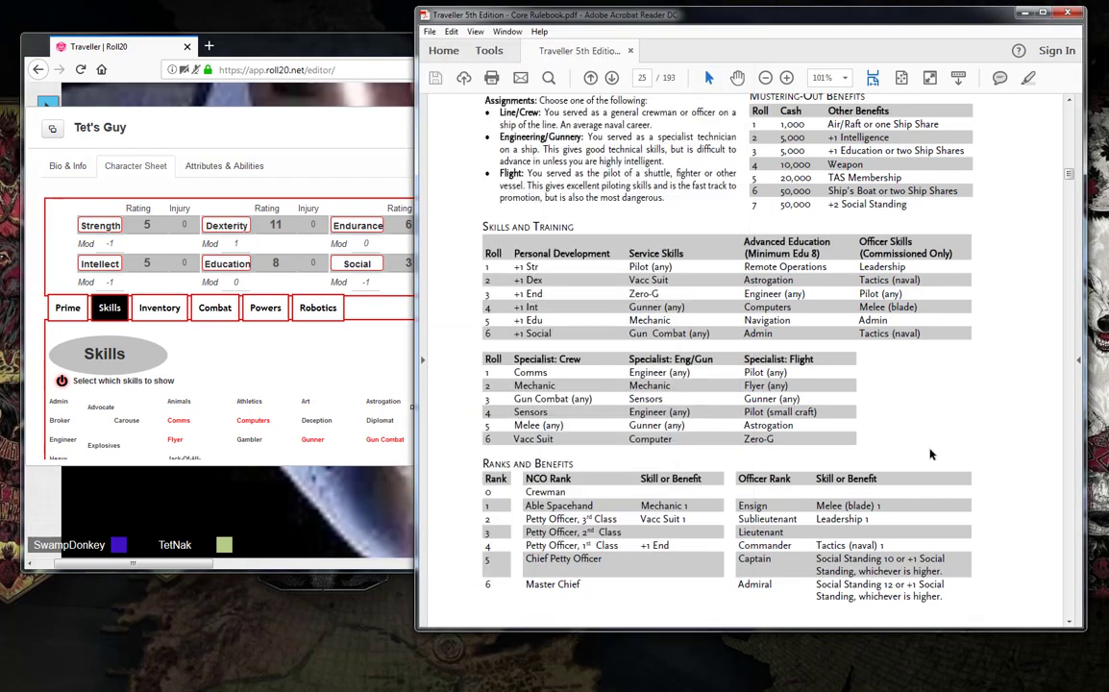
pyautogui.scroll(-3, 929, 455)
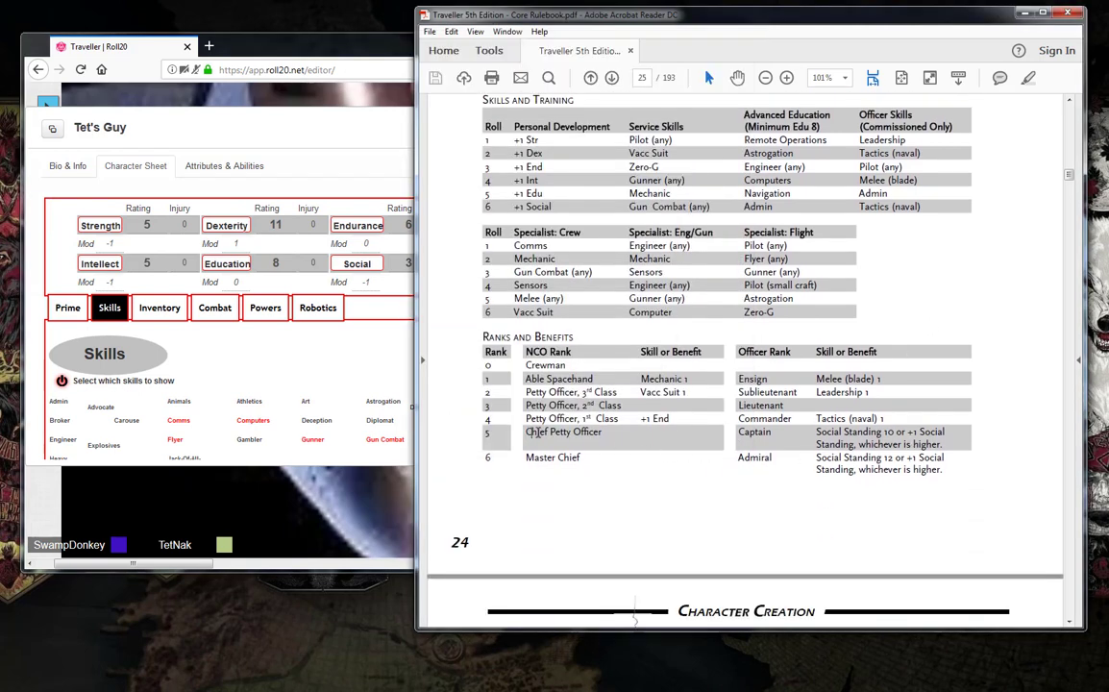
pyautogui.moveTo(524, 433); pyautogui.dragTo(605, 438)
pyautogui.click(605, 438)
pyautogui.scroll(2, 930, 364)
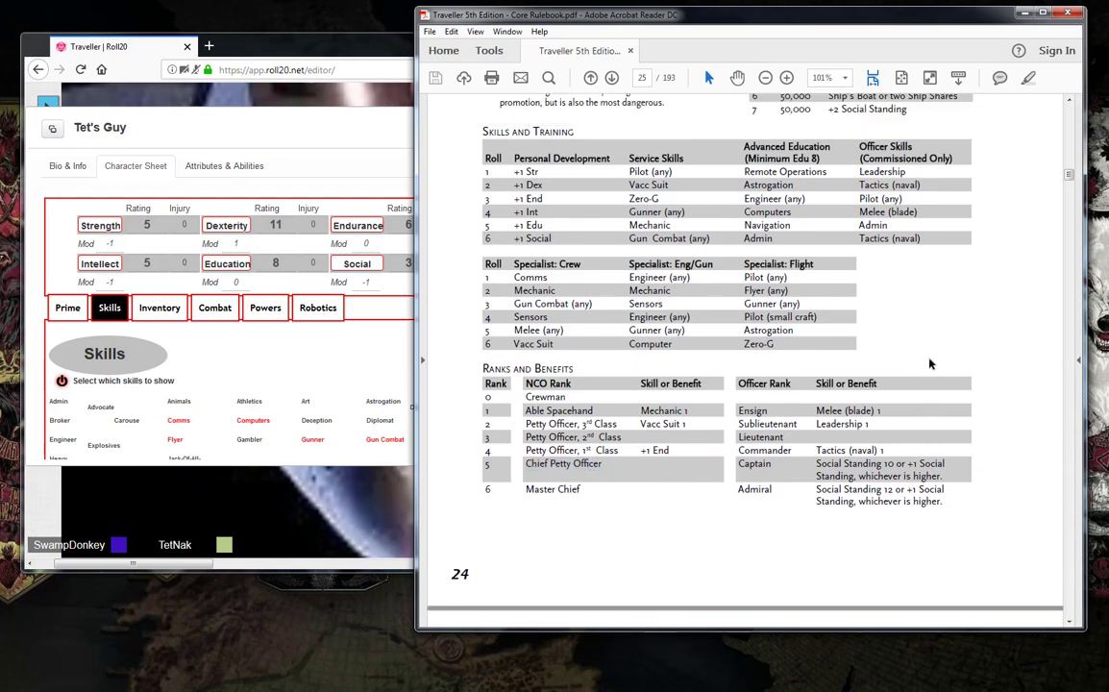
# Roll a Dexterity check with a 0 modifier from the character sheet for the Navy Flight survival requirement and inspect its dice breakdown
pyautogui.scroll(4, 929, 363)
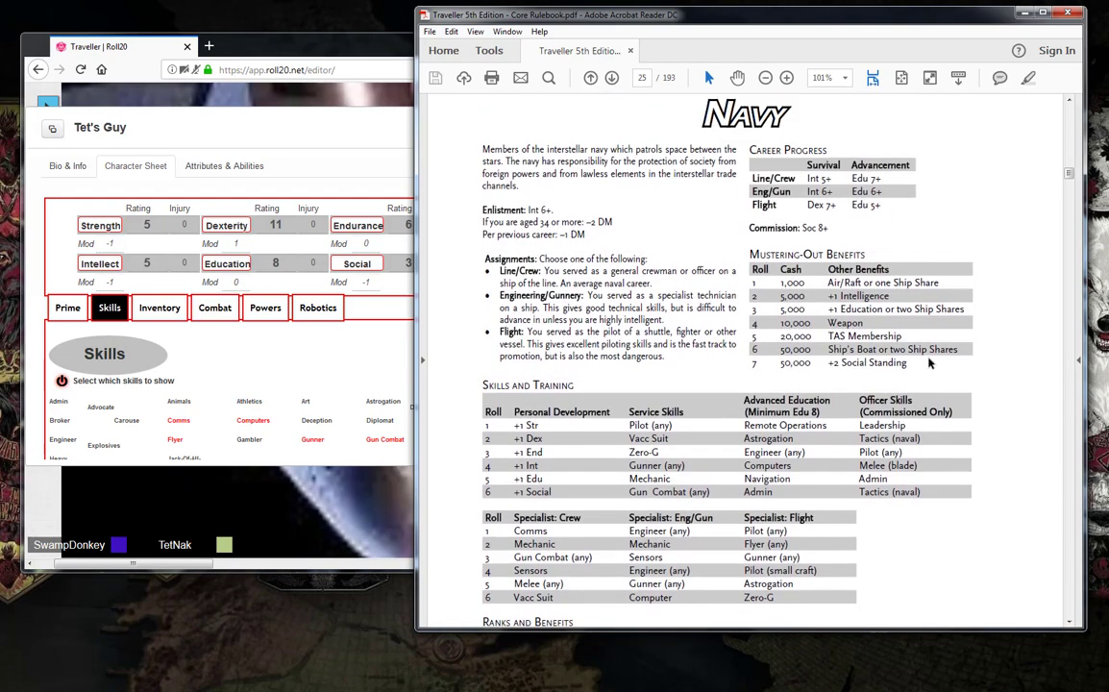
pyautogui.scroll(2, 929, 363)
pyautogui.scroll(-12, 929, 363)
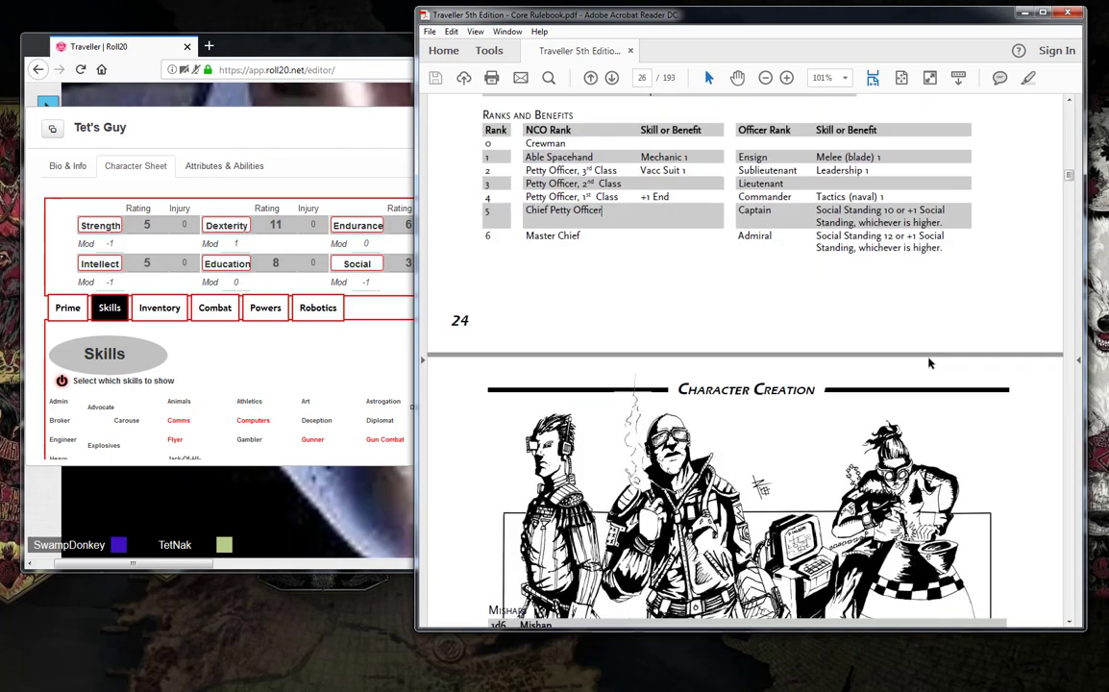
pyautogui.scroll(-1, 929, 364)
pyautogui.scroll(7, 929, 363)
pyautogui.scroll(3, 929, 363)
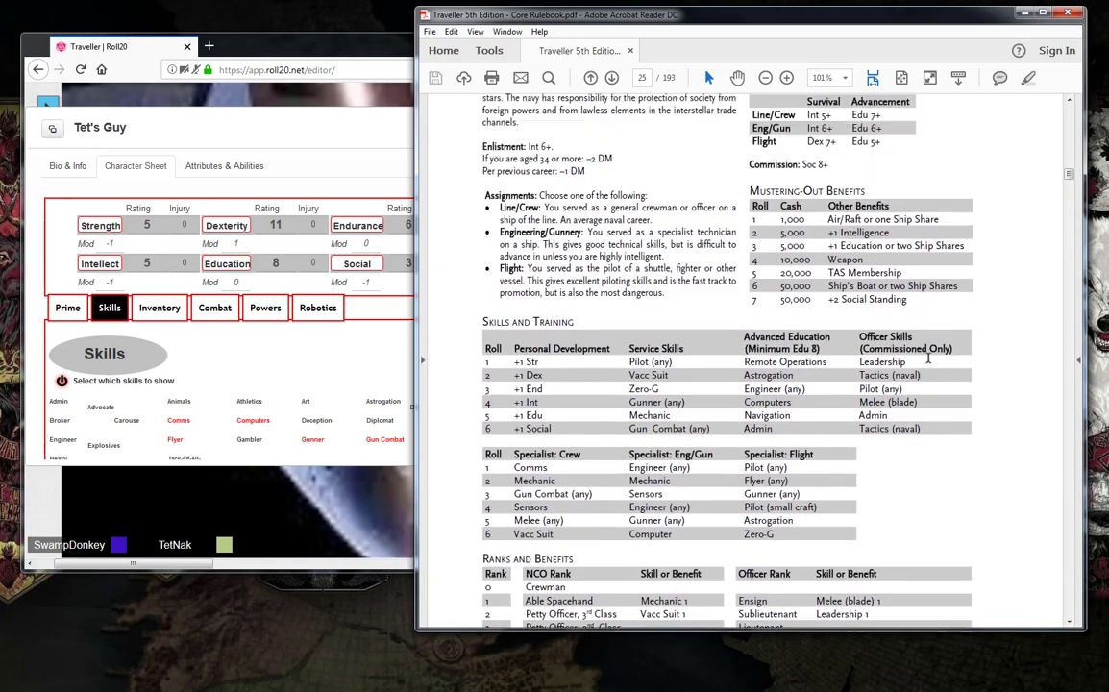
pyautogui.click(317, 165)
pyautogui.click(221, 225)
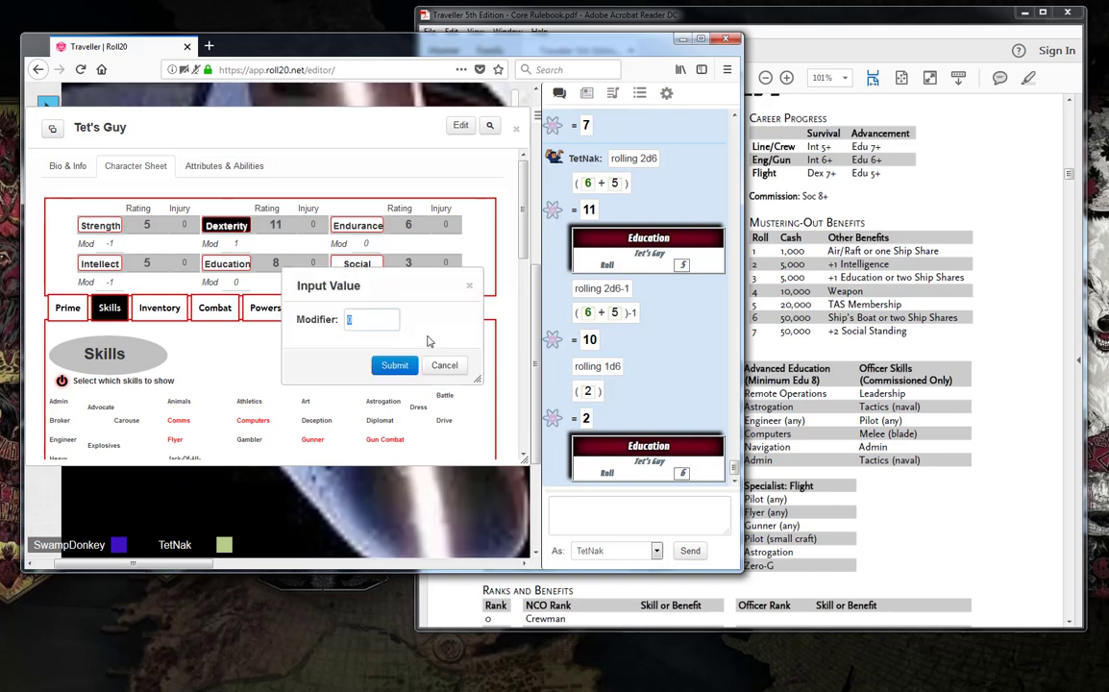
pyautogui.click(387, 366)
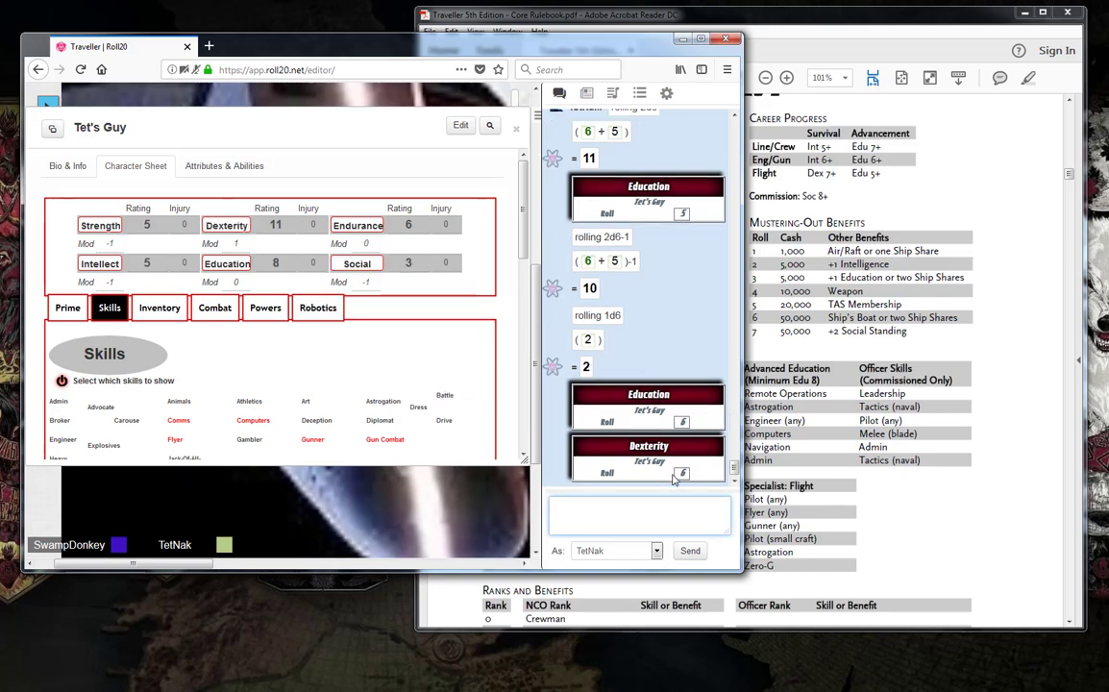
pyautogui.moveTo(684, 477)
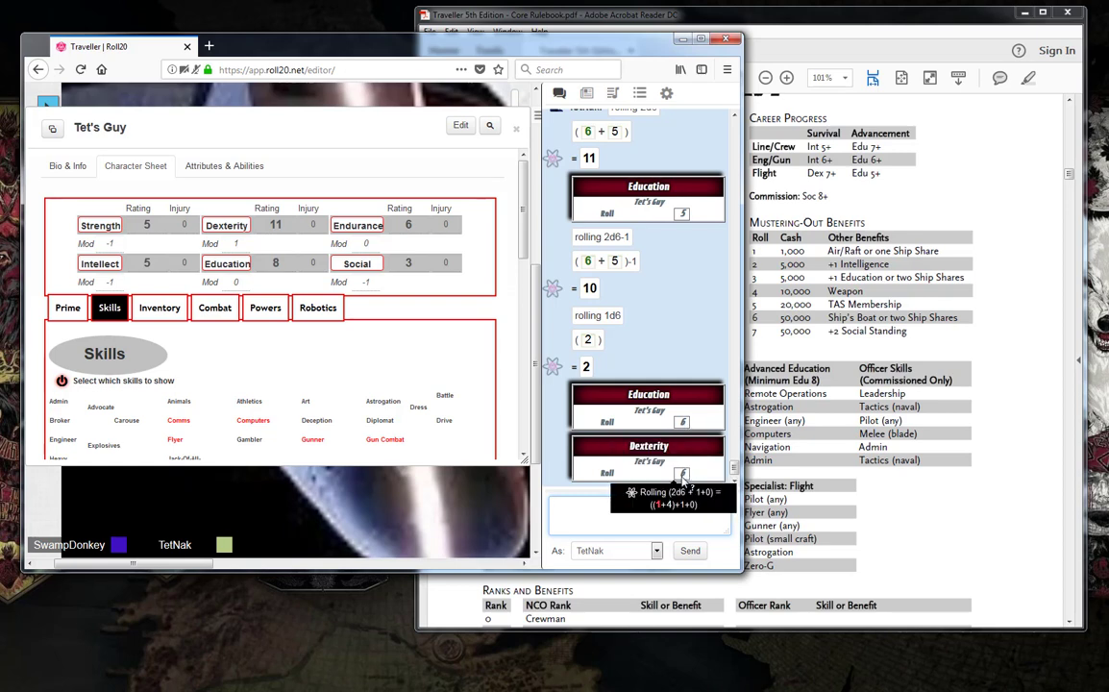
pyautogui.moveTo(685, 432)
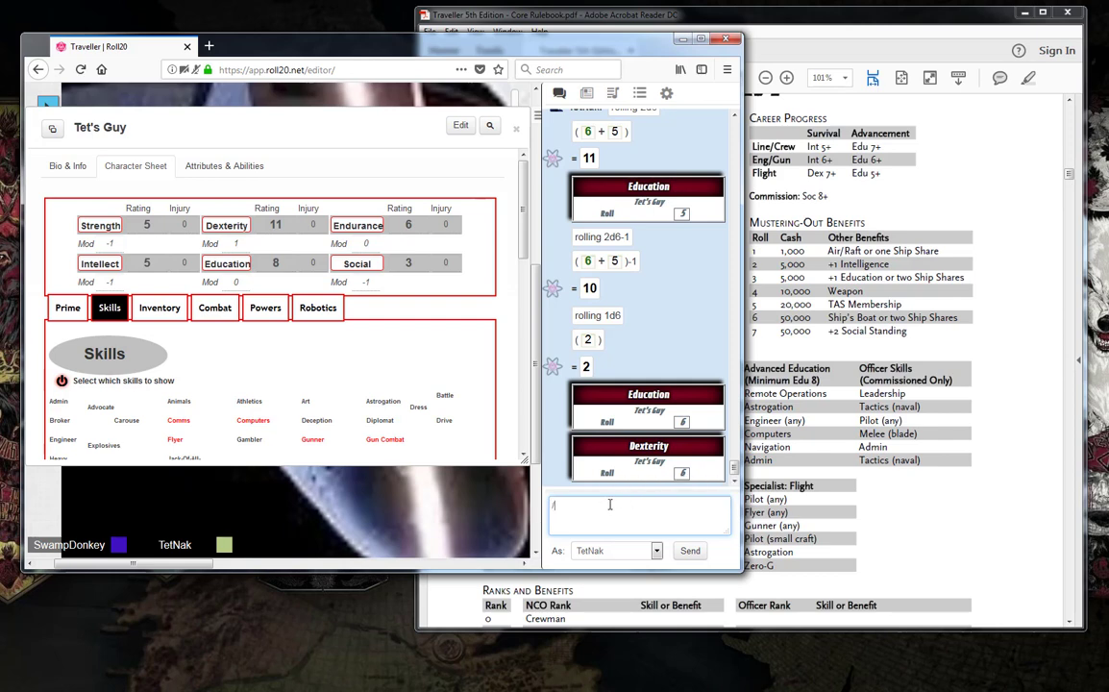
# Roll 2d6 in the chat for the term's event and look it up in the rulebook's Navy Events table
pyautogui.write('/roll 2d6')
pyautogui.press('Return')
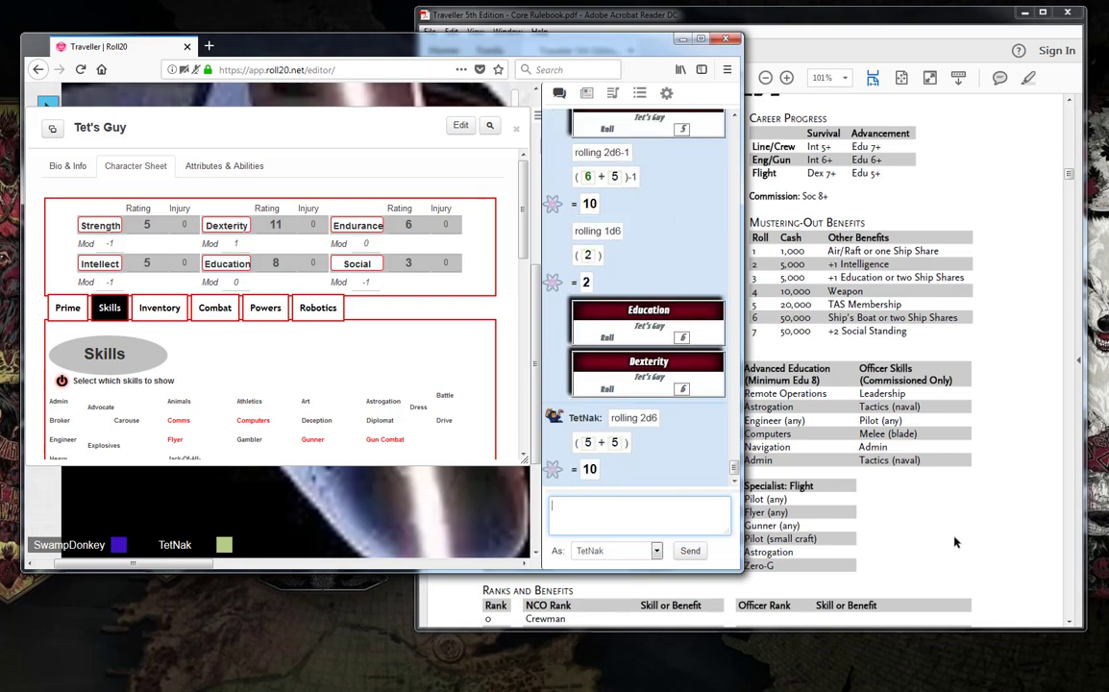
pyautogui.click(864, 488)
pyautogui.scroll(-10, 862, 461)
pyautogui.scroll(-2, 862, 451)
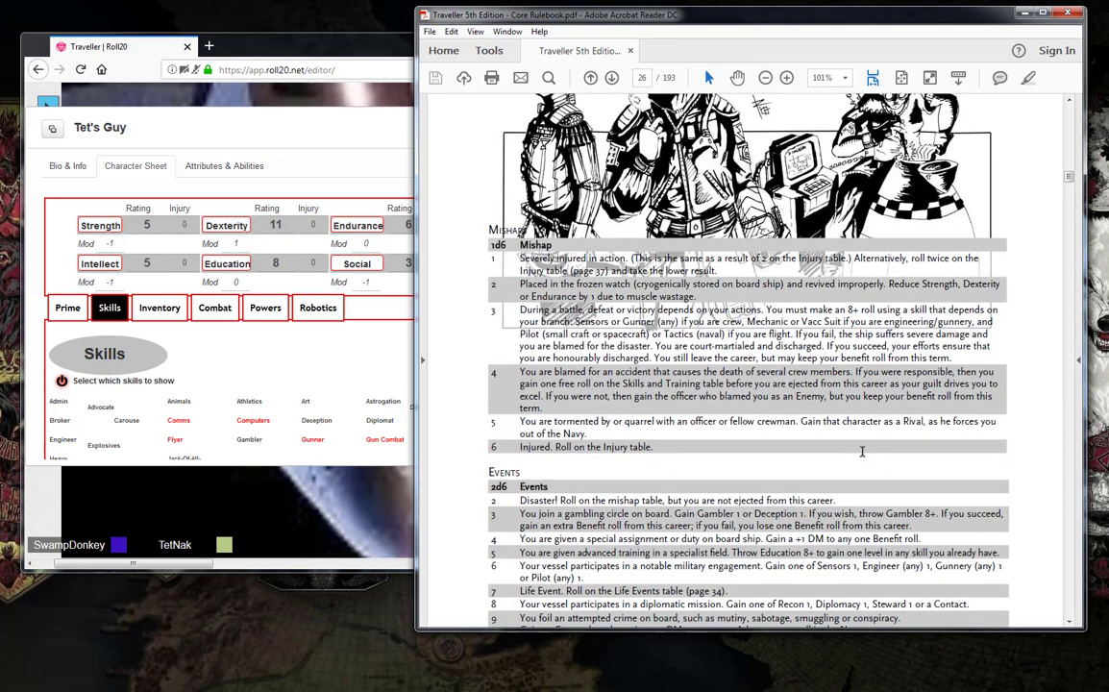
pyautogui.scroll(-3, 602, 369)
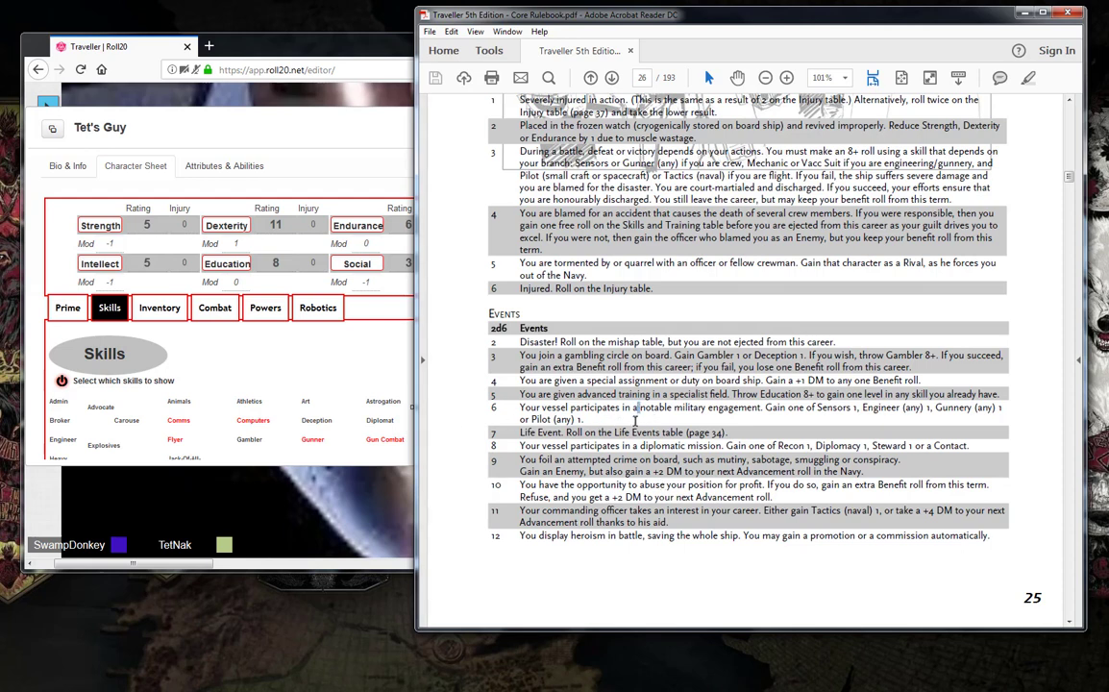
# Check the character's skill list and compare it with the Navy skills and ranks tables in the rulebook
pyautogui.click(351, 336)
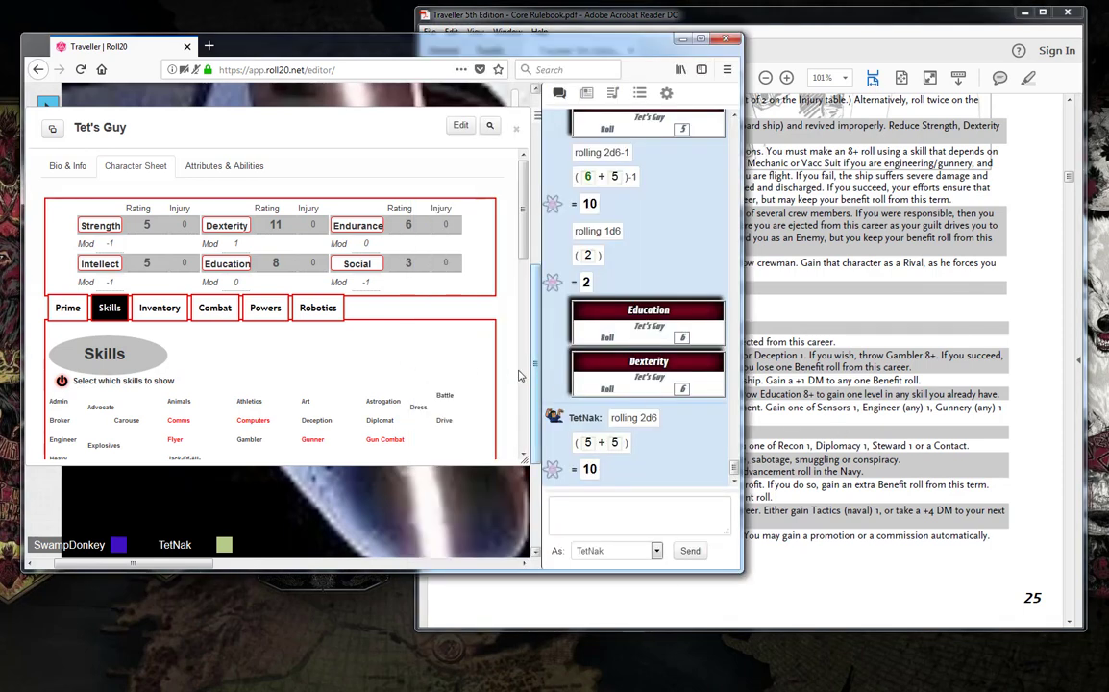
pyautogui.scroll(-5, 512, 366)
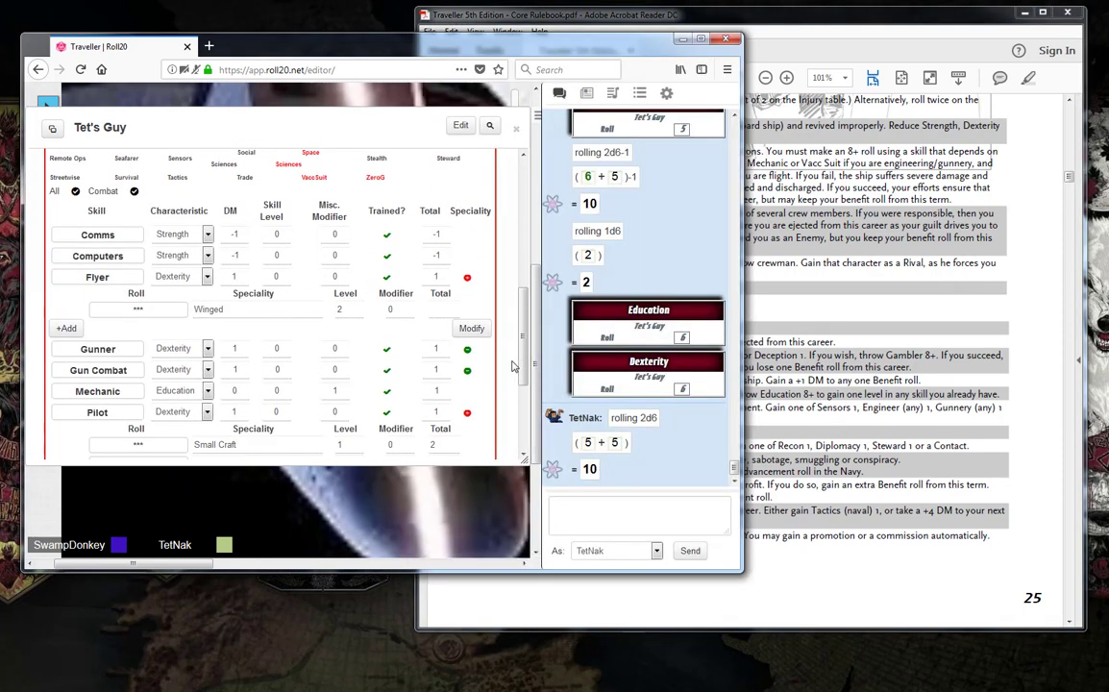
pyautogui.scroll(5, 512, 366)
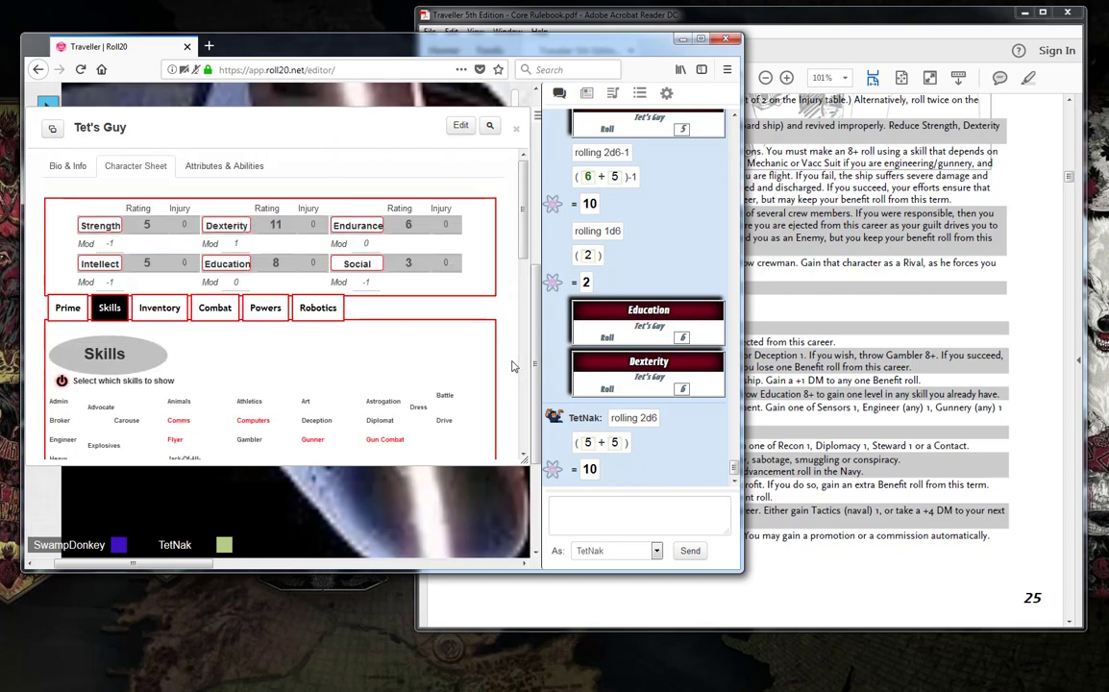
pyautogui.click(761, 326)
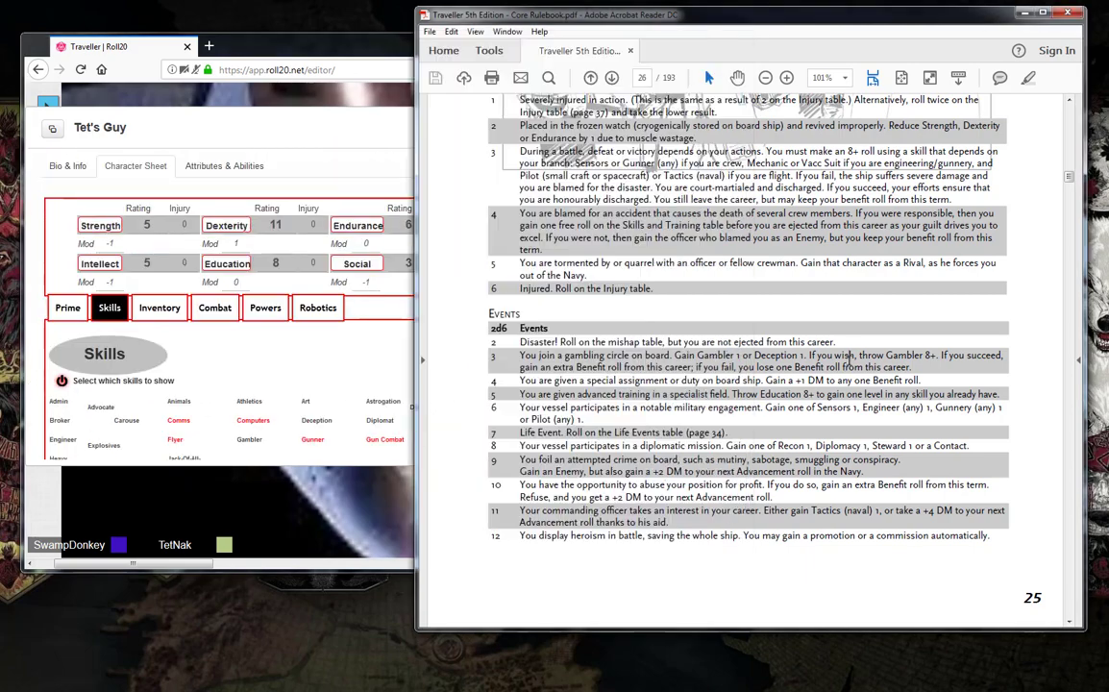
pyautogui.scroll(10, 635, 356)
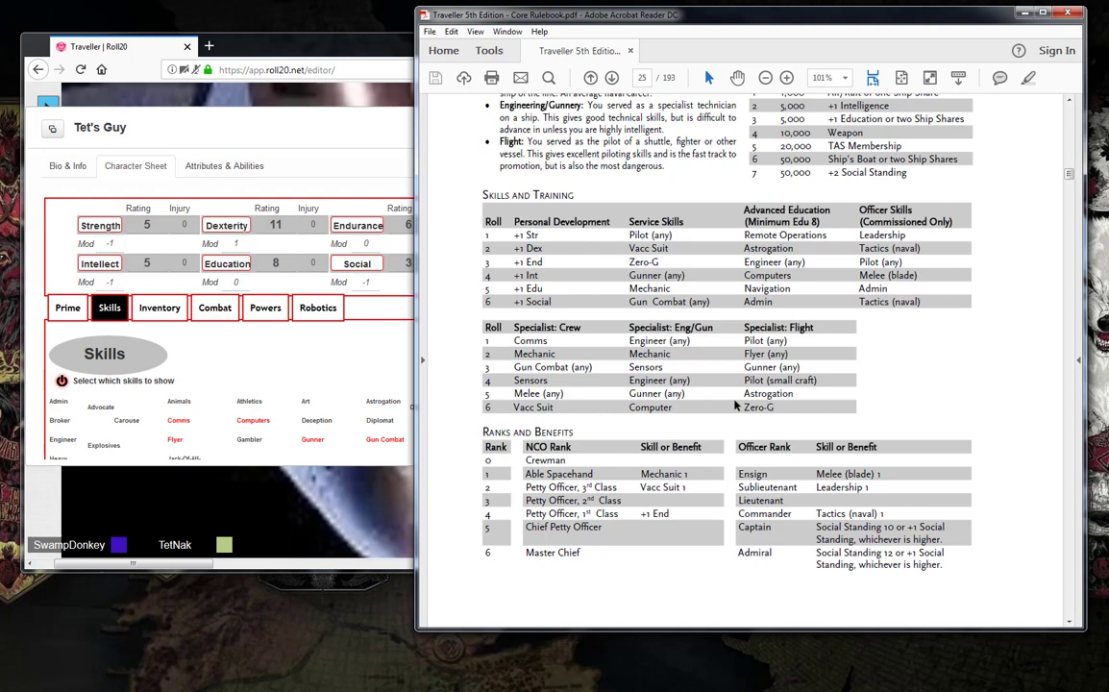
pyautogui.scroll(1, 752, 402)
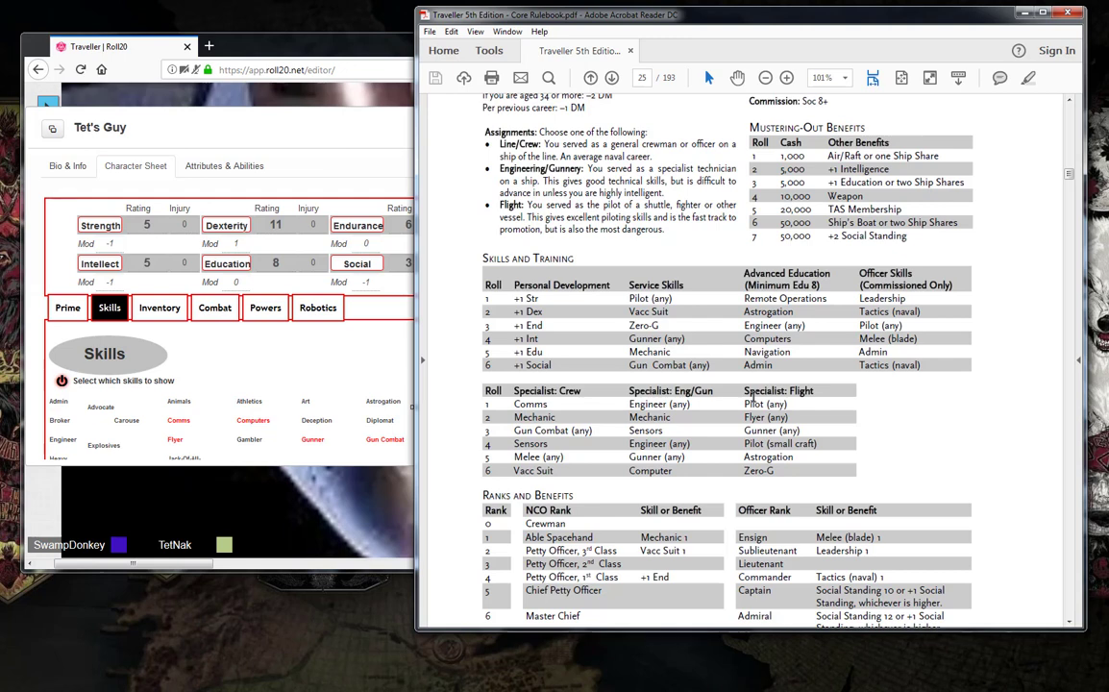
pyautogui.scroll(-1, 752, 398)
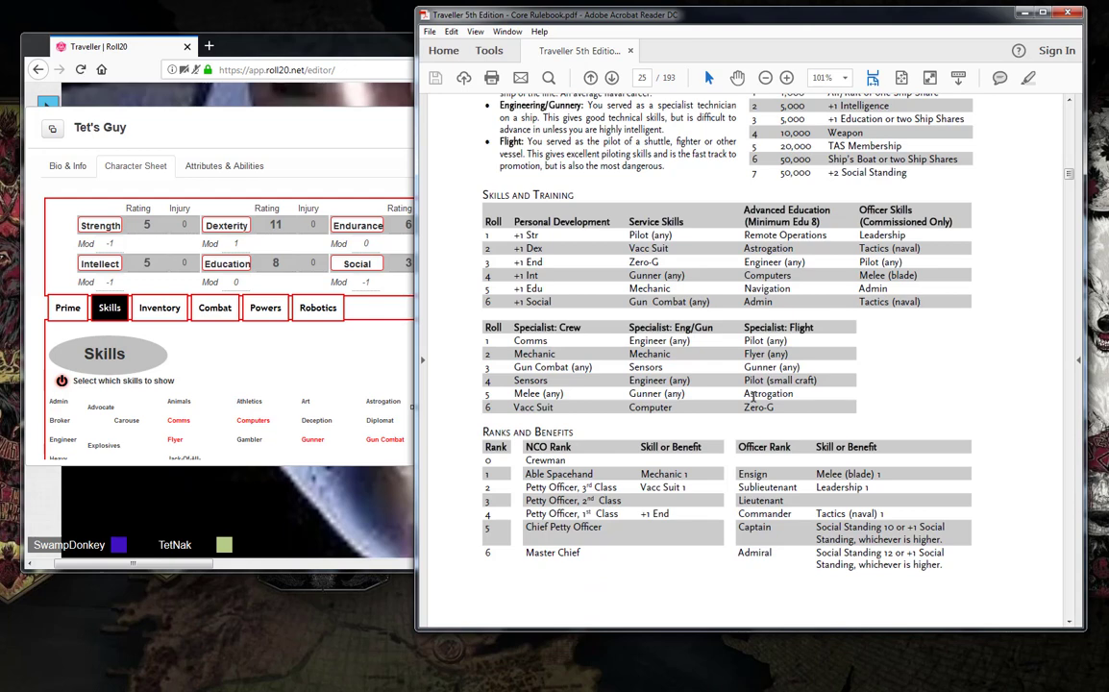
# Set the character's age to 34 on the character sheet
pyautogui.click(67, 307)
pyautogui.click(141, 403)
pyautogui.write('34')
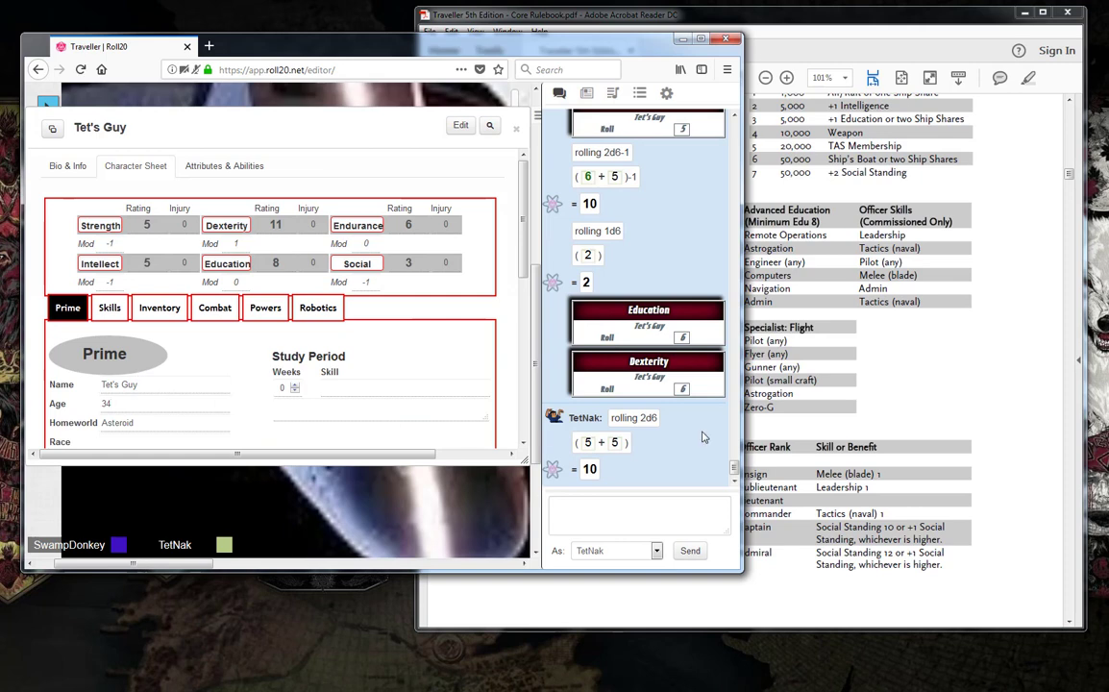
# Review the Navy career page and the character's History section for modifiers recorded during the career
pyautogui.click(894, 426)
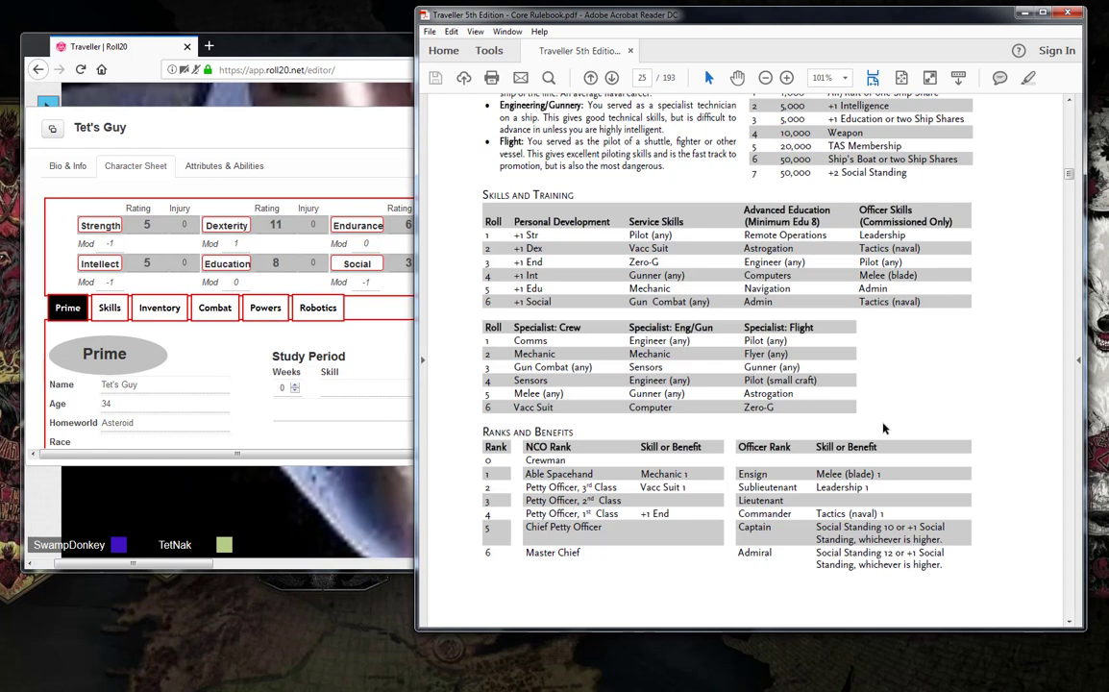
pyautogui.scroll(2, 884, 428)
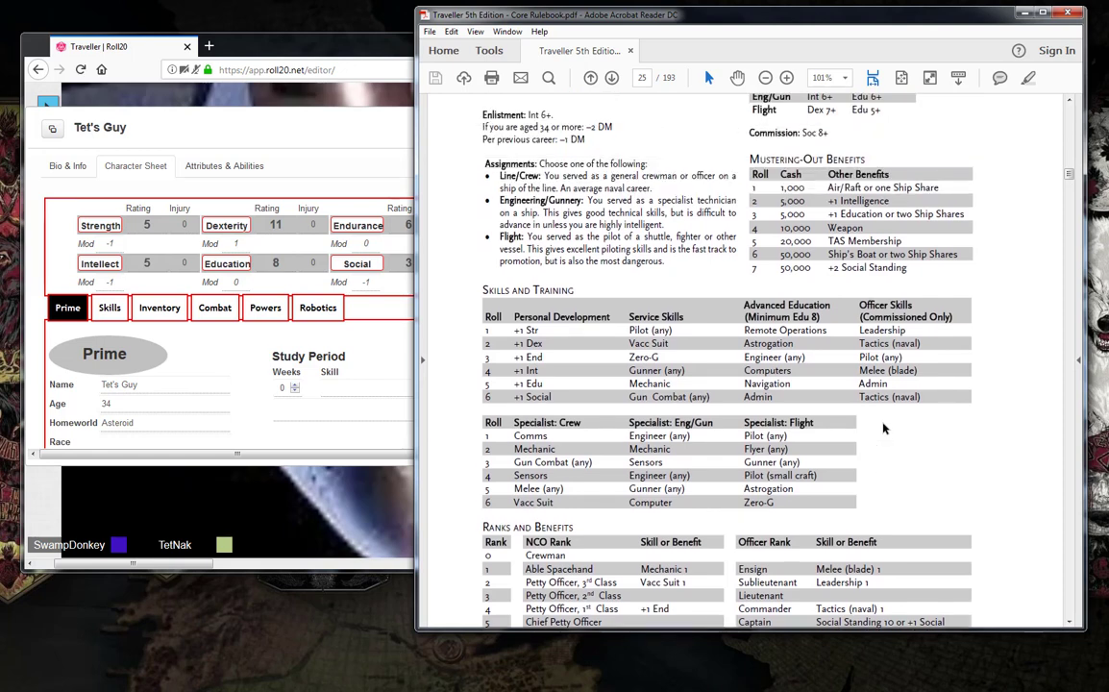
pyautogui.scroll(1, 884, 429)
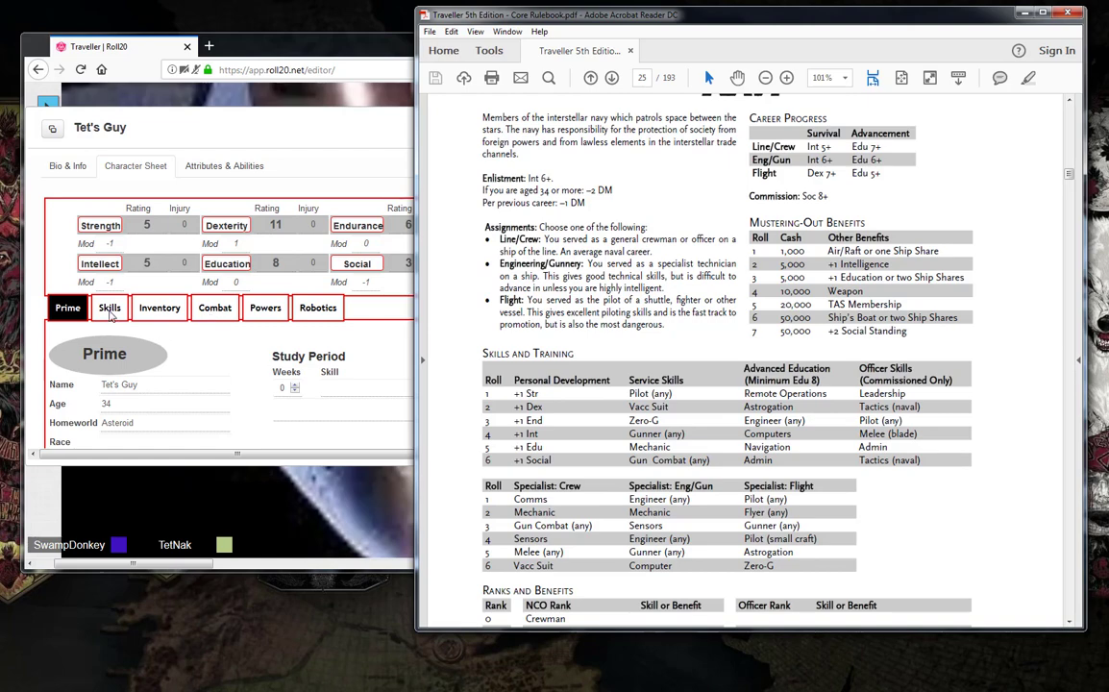
pyautogui.scroll(-3, 173, 304)
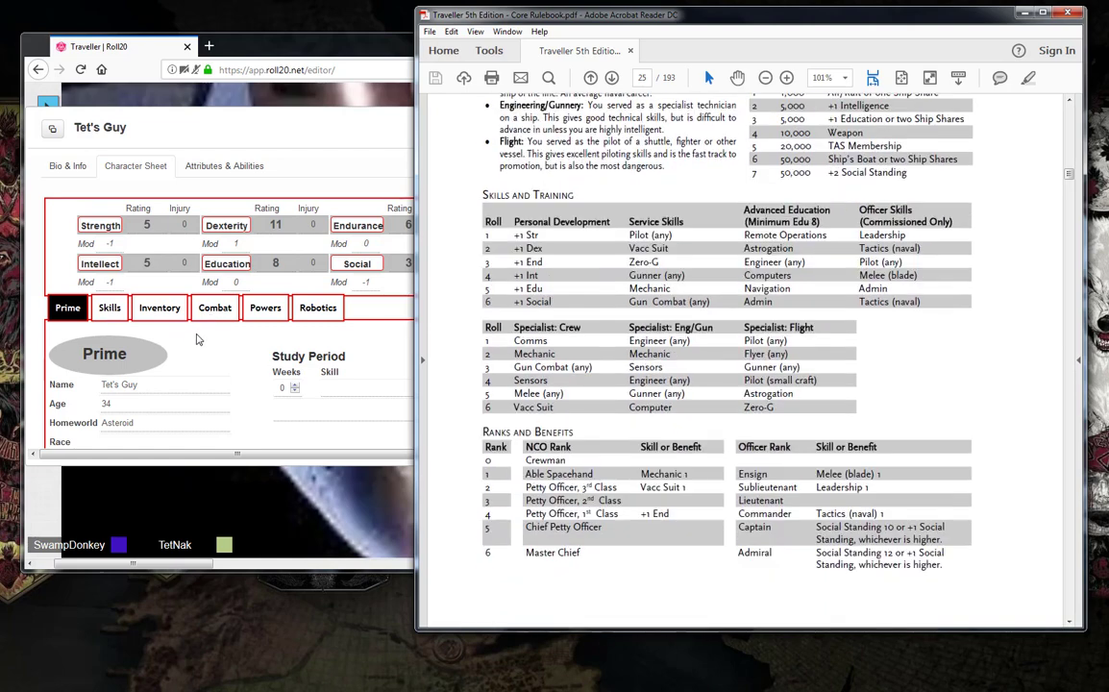
pyautogui.click(227, 353)
pyautogui.scroll(-5, 227, 354)
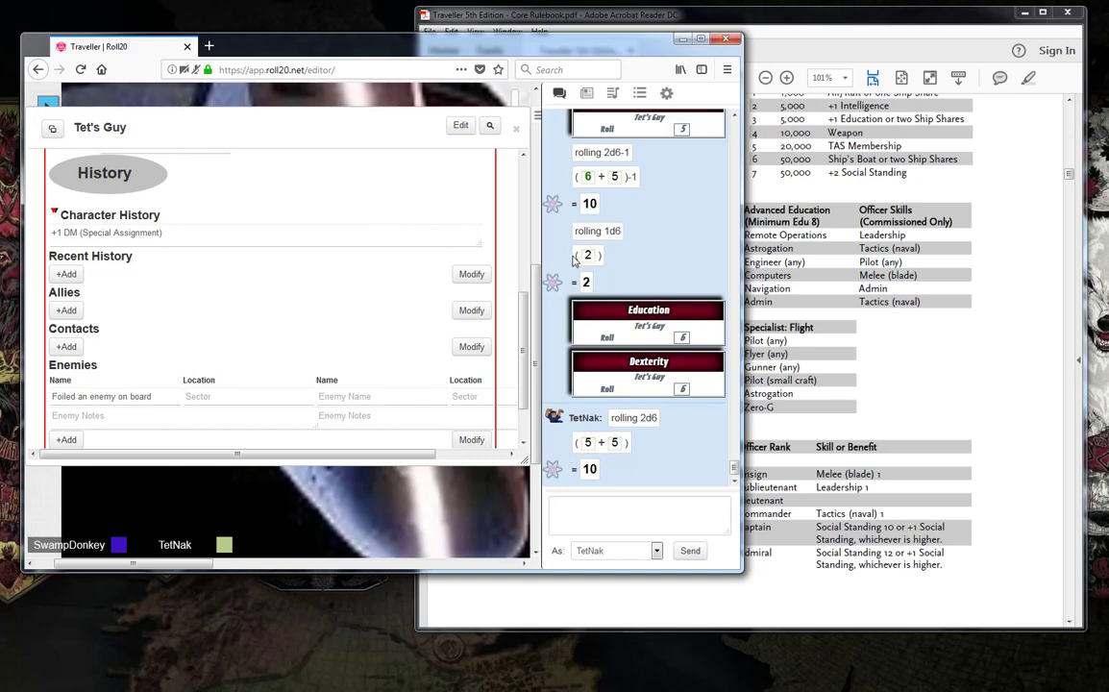
# Check the Navy Events table in the rulebook for entries that grant extra Benefit rolls or modifiers
pyautogui.click(844, 24)
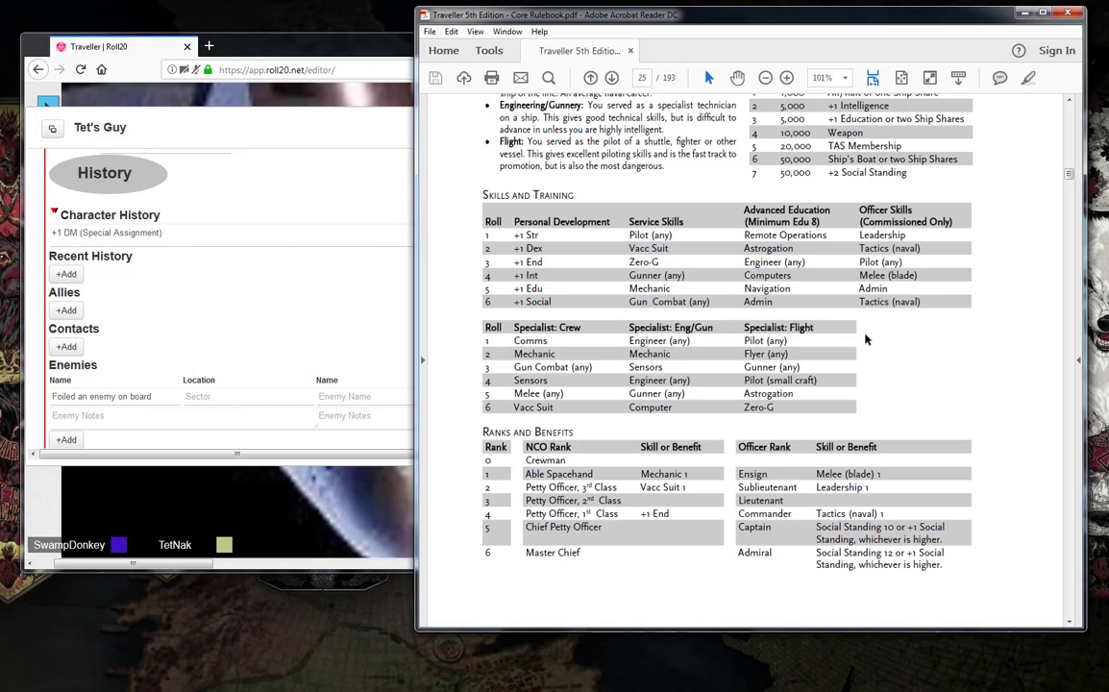
pyautogui.scroll(-10, 854, 338)
pyautogui.scroll(-5, 854, 339)
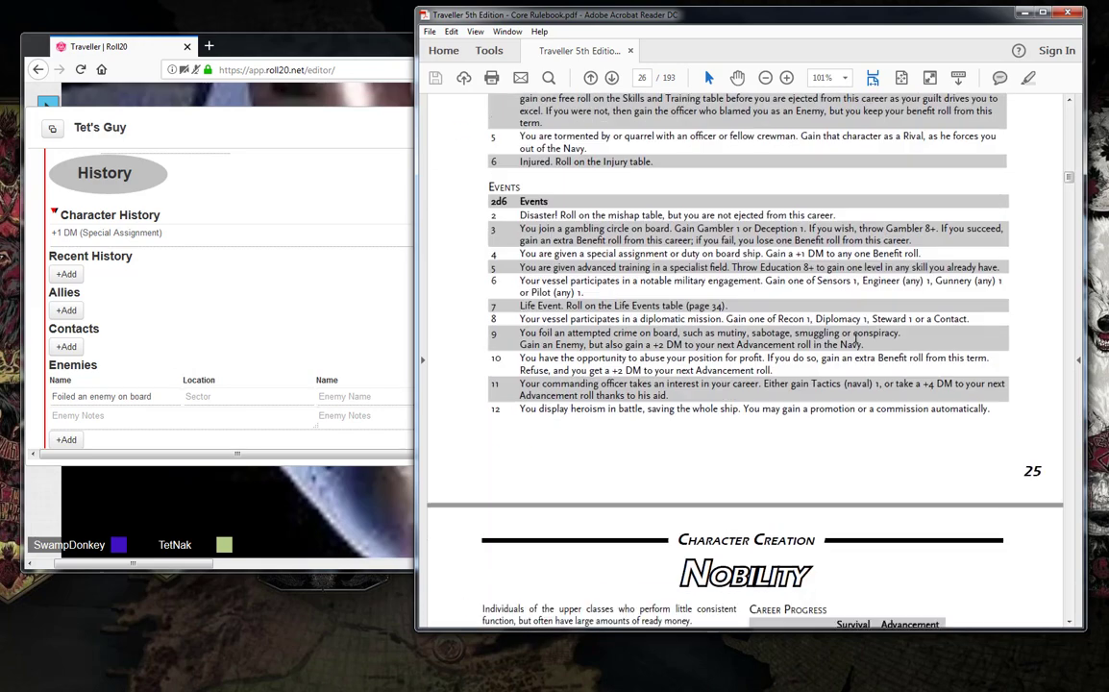
pyautogui.scroll(1, 855, 338)
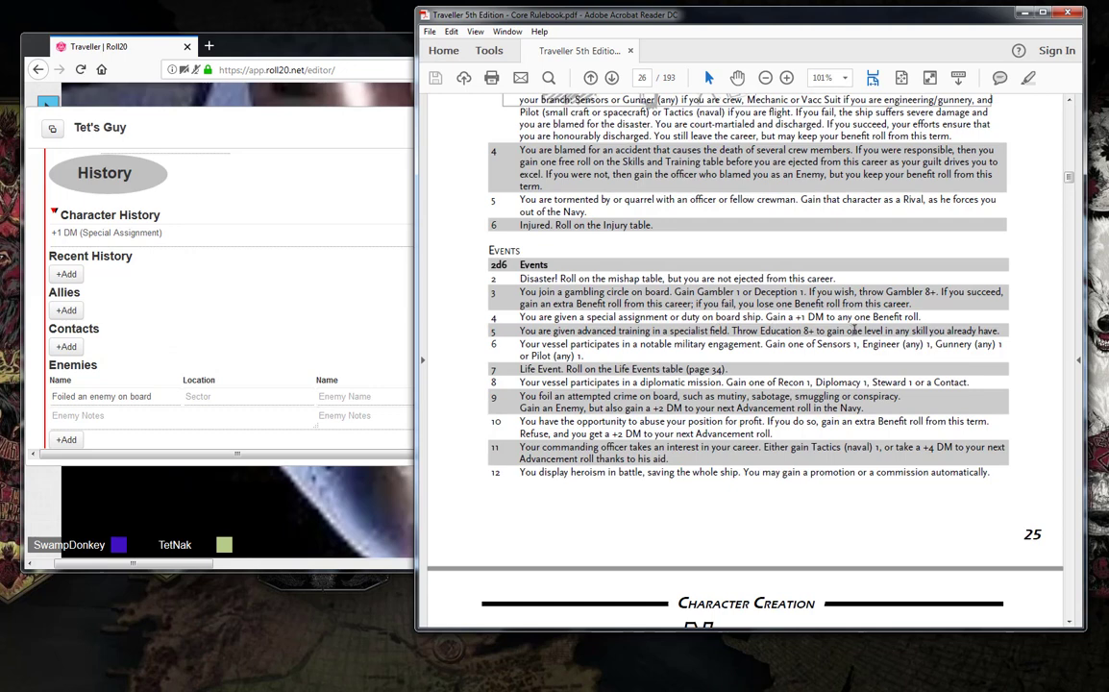
pyautogui.click(341, 169)
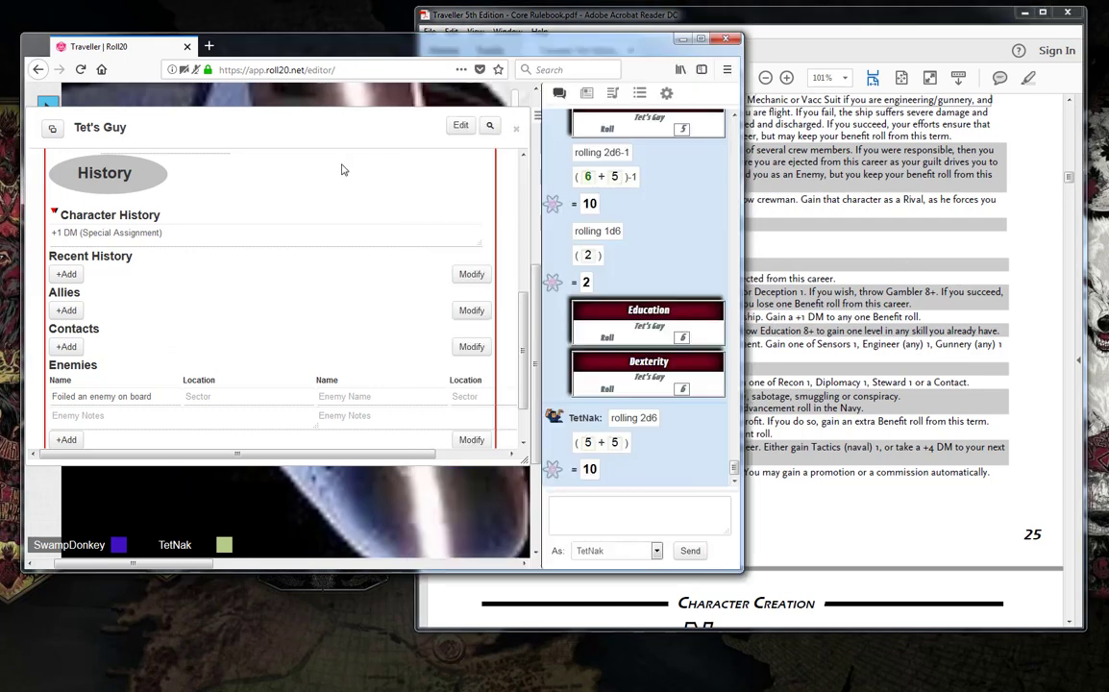
pyautogui.click(843, 295)
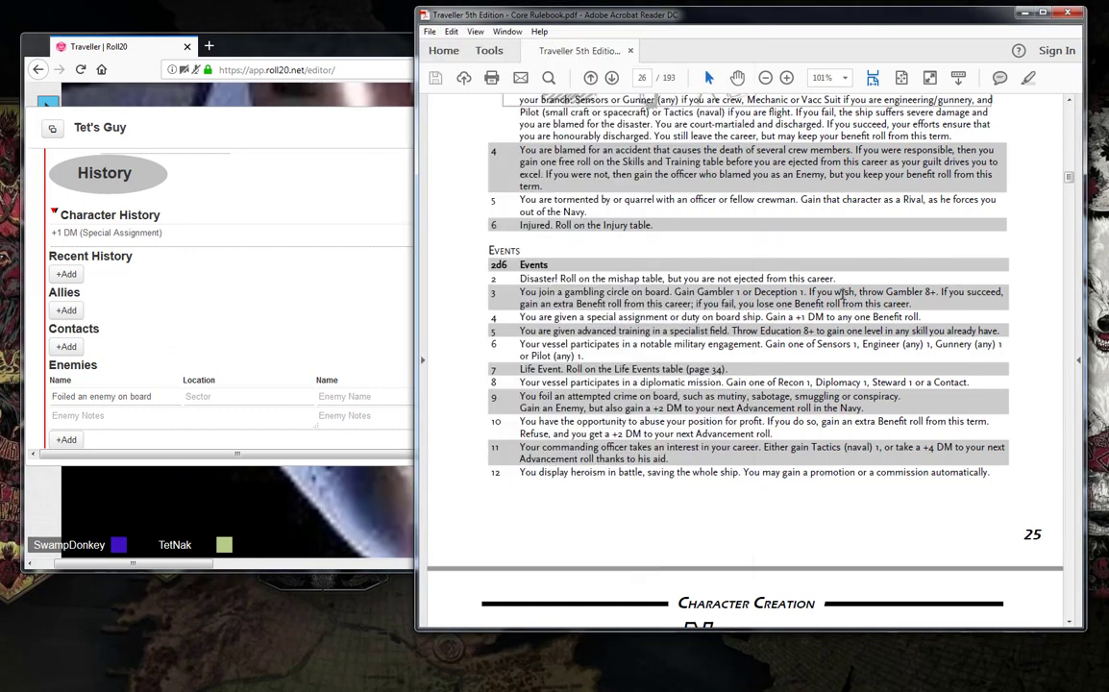
# Consult the Navy Mustering-Out Benefits table in the rulebook and roll 1d6 in the Roll20 chat for a benefit
pyautogui.scroll(10, 843, 295)
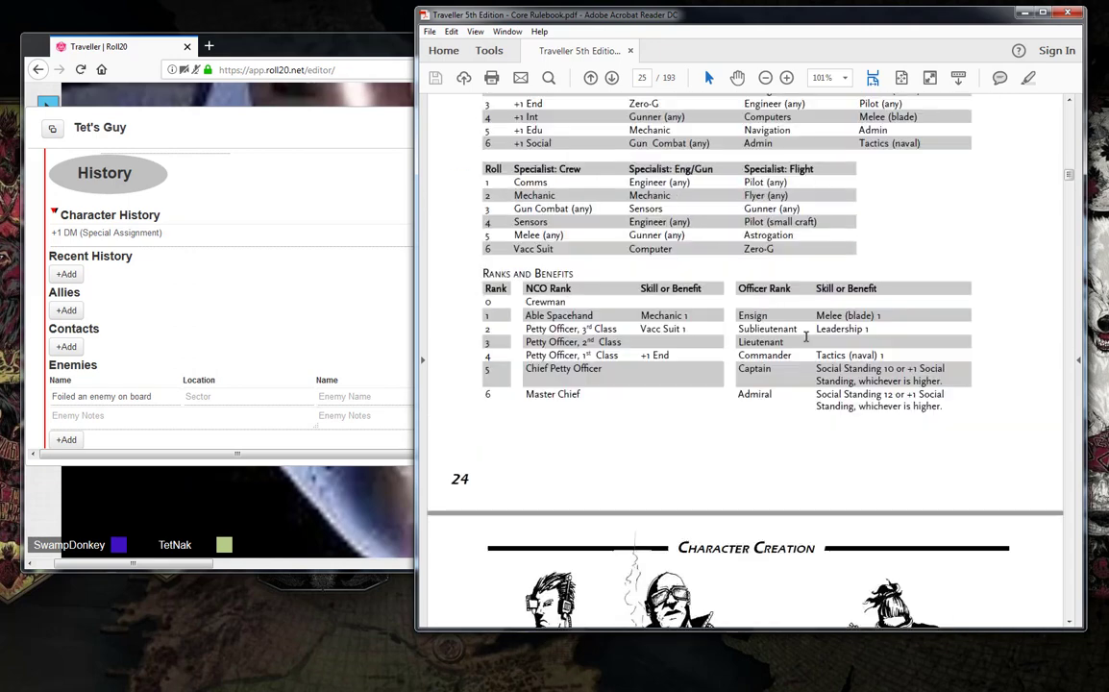
pyautogui.scroll(10, 805, 337)
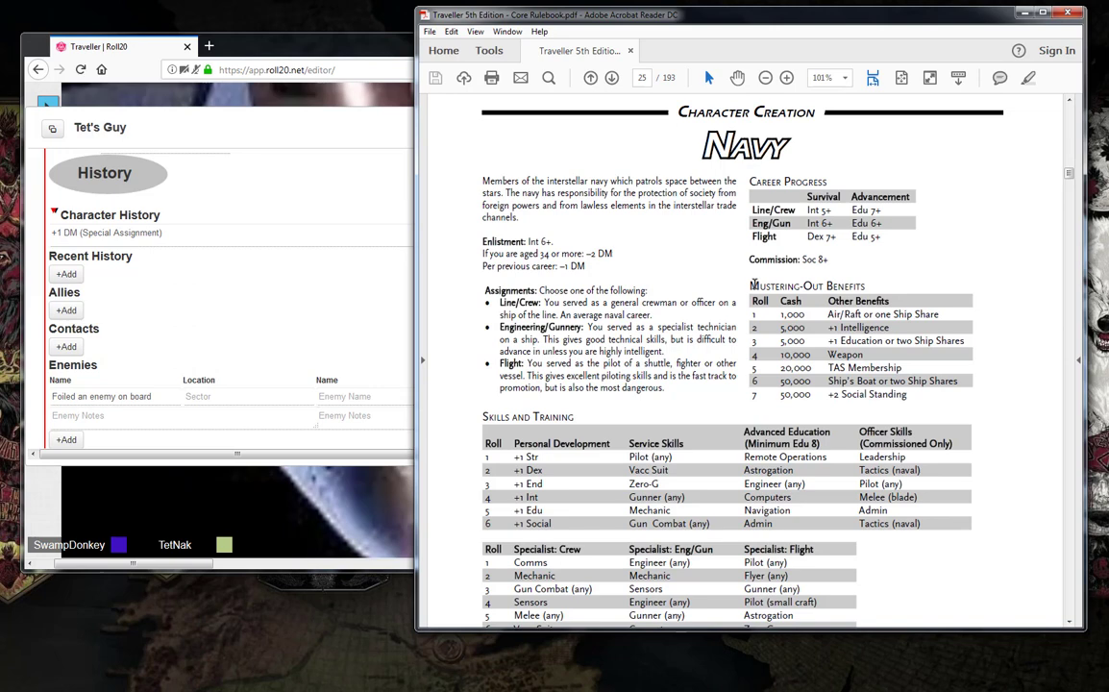
pyautogui.moveTo(752, 284); pyautogui.dragTo(756, 286)
pyautogui.click(756, 285)
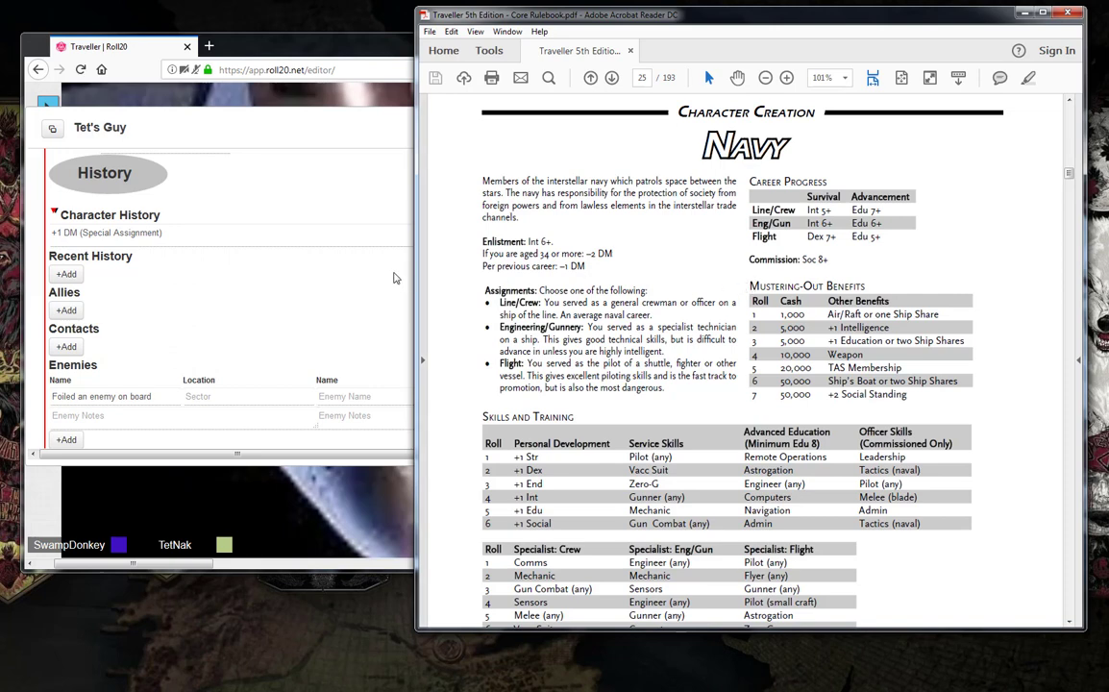
pyautogui.click(394, 277)
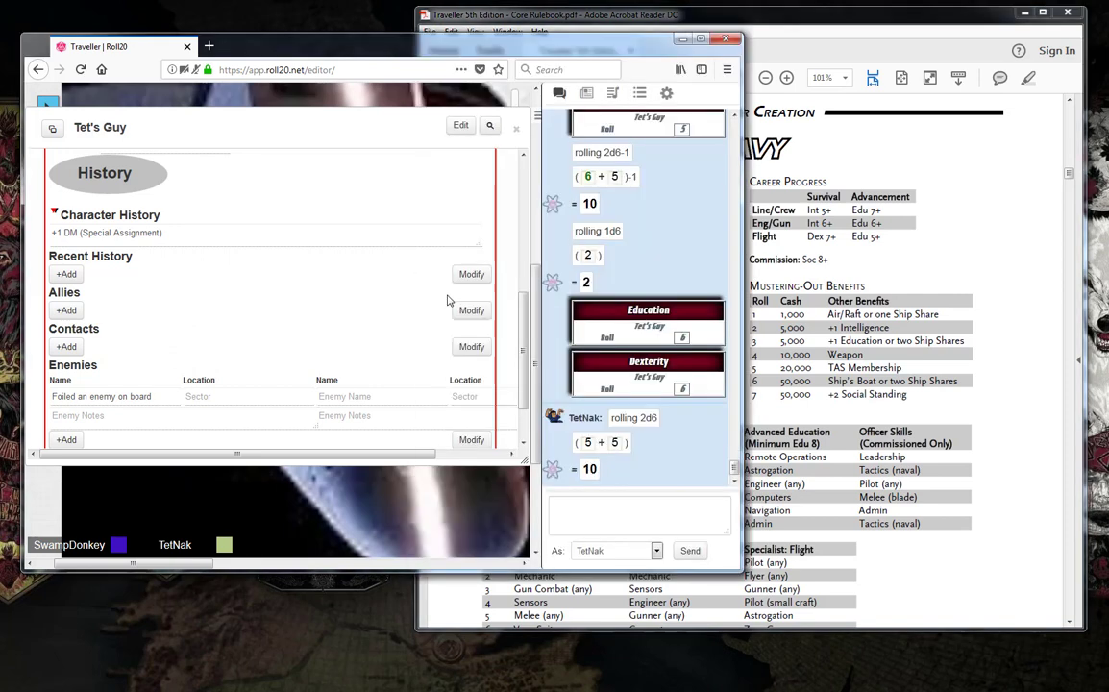
pyautogui.click(649, 501)
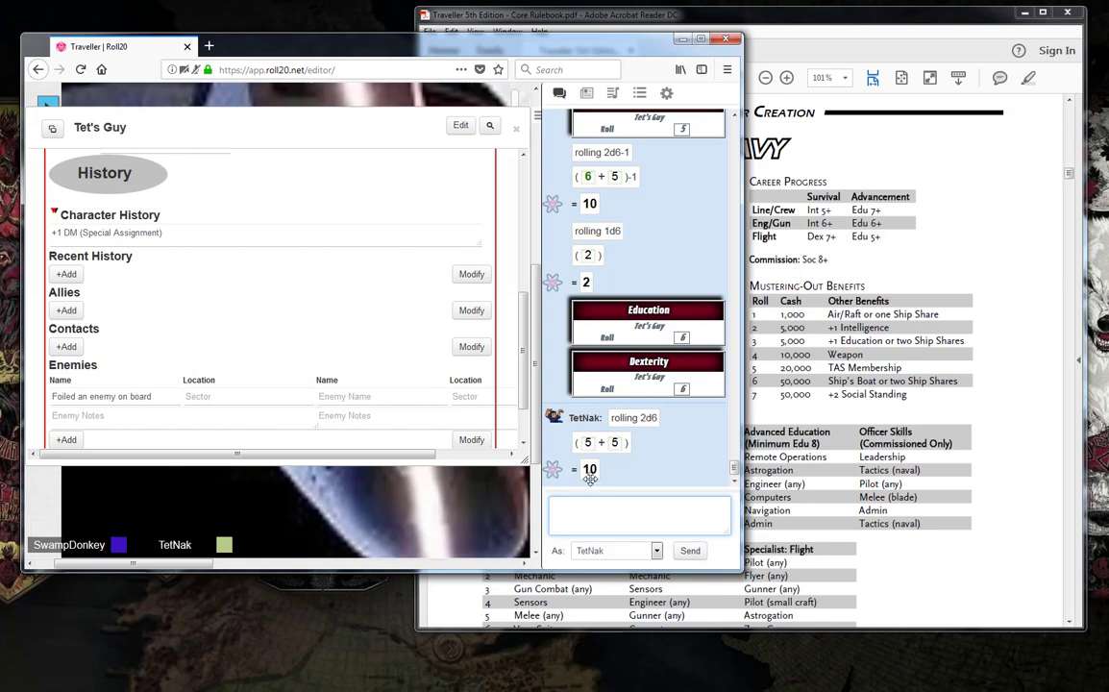
pyautogui.write('/roll 1d6')
pyautogui.press('Return')
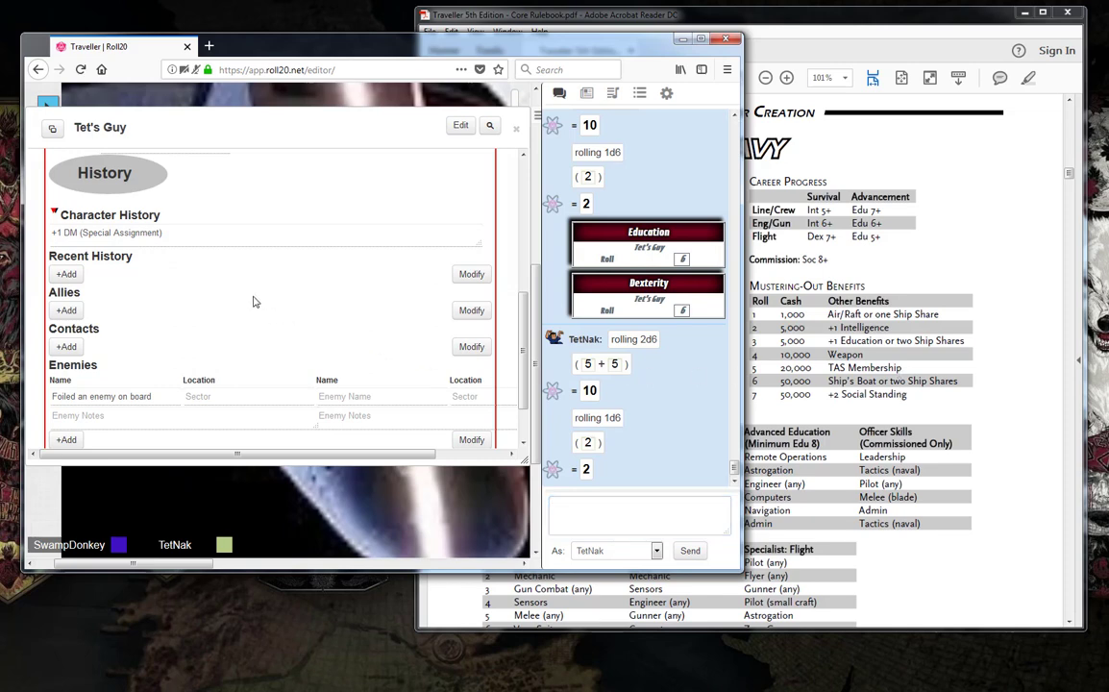
pyautogui.scroll(-1, 245, 300)
pyautogui.scroll(5, 196, 298)
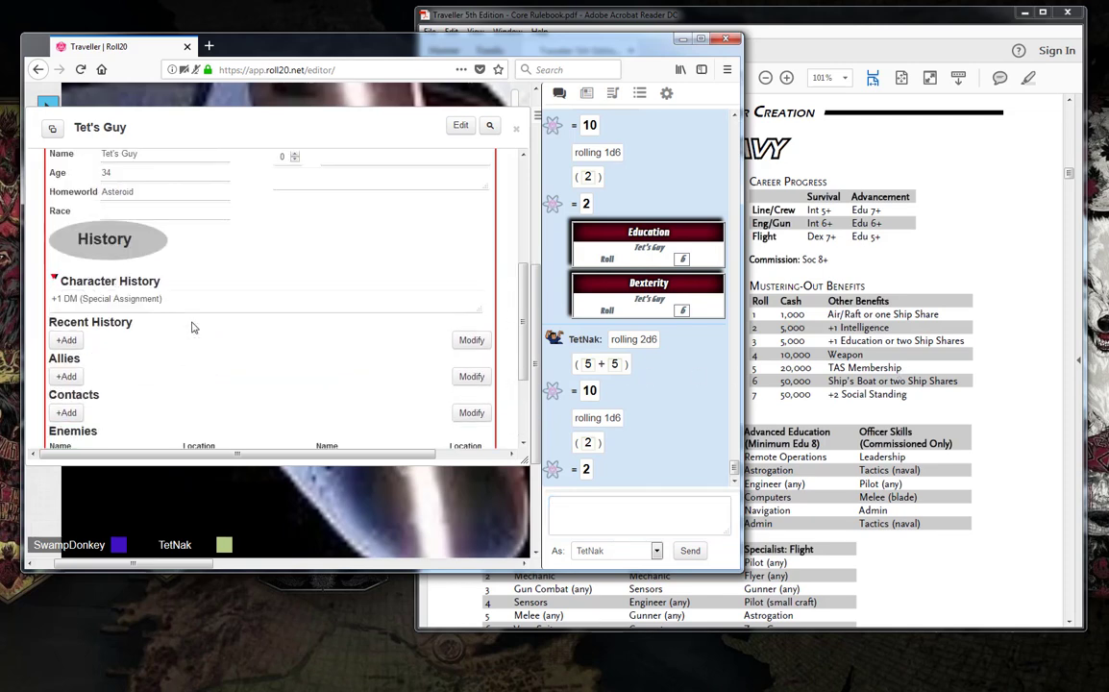
# Set the character's cash on hand to 10000 in the inventory's Finances section
pyautogui.click(163, 250)
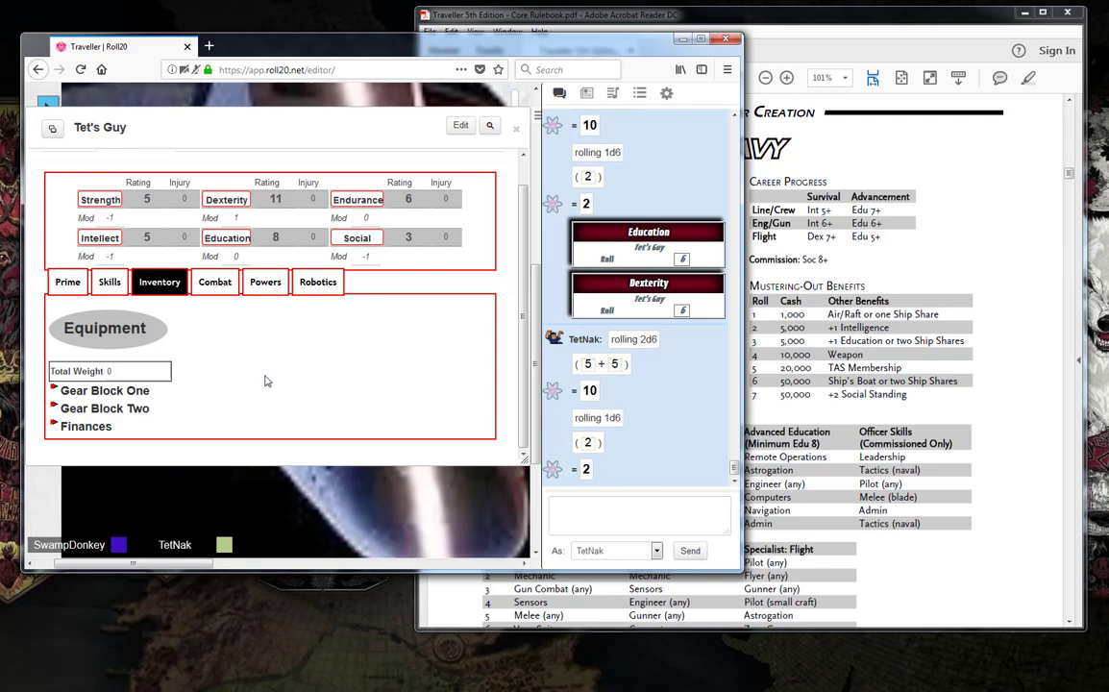
pyautogui.click(50, 427)
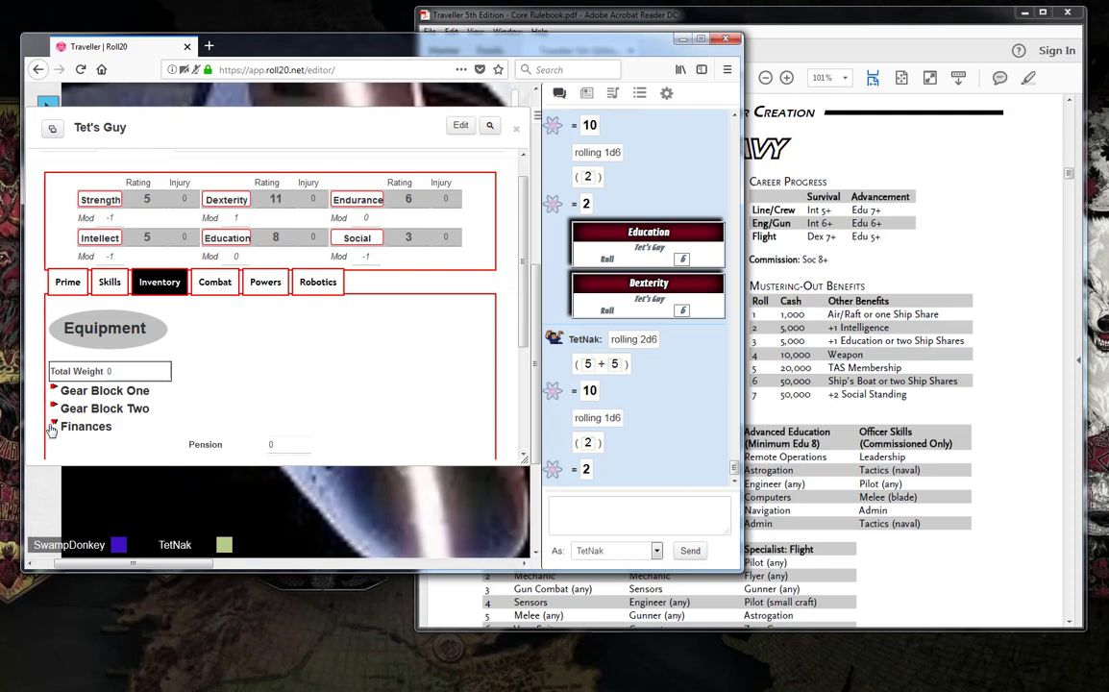
pyautogui.scroll(-2, 192, 384)
pyautogui.scroll(-1, 197, 391)
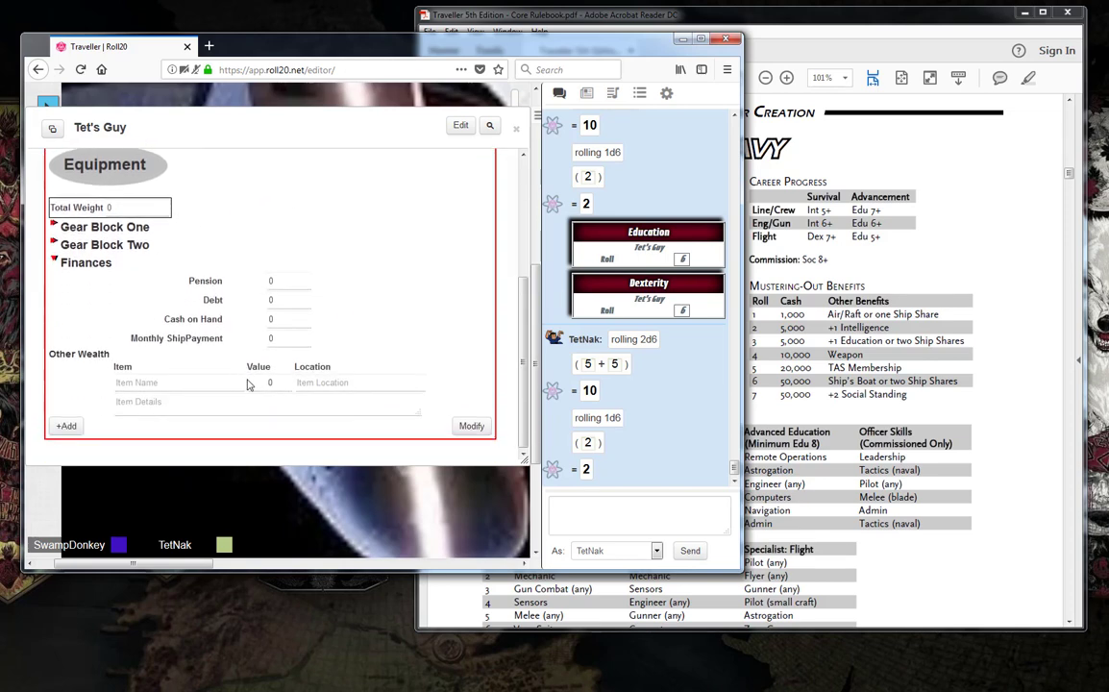
pyautogui.click(273, 280)
pyautogui.click(281, 318)
pyautogui.write('10,000')
# Roll 1d6 in the chat for the next cash benefit and set cash on hand to 15000
pyautogui.click(620, 502)
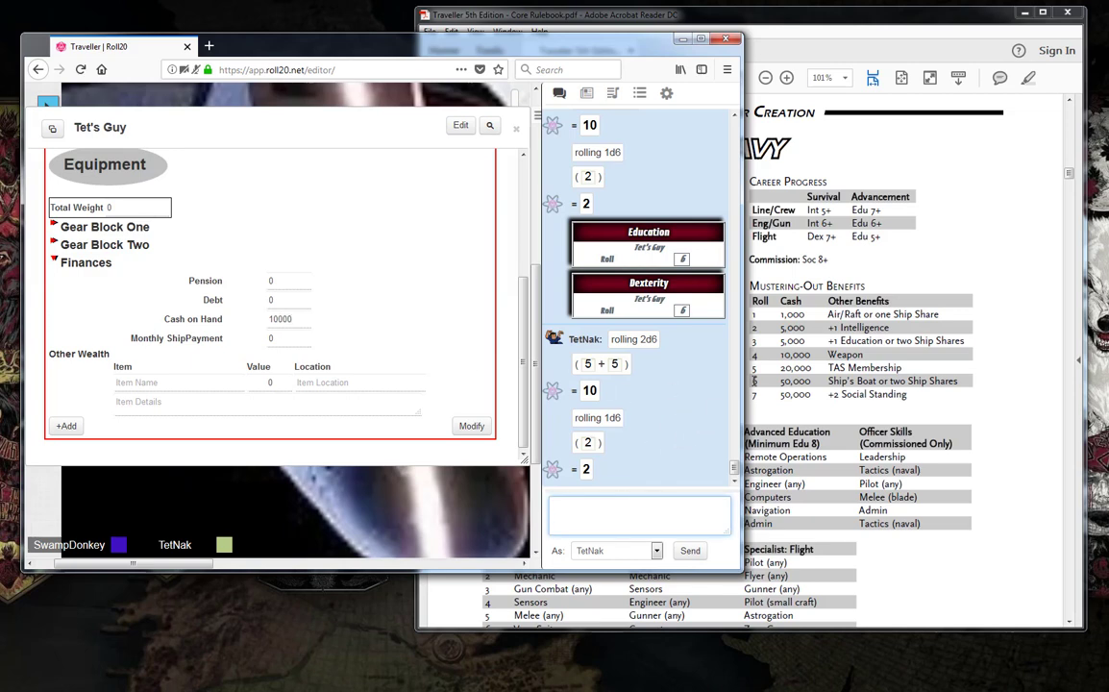
pyautogui.write('/roll 1d6')
pyautogui.press('Return')
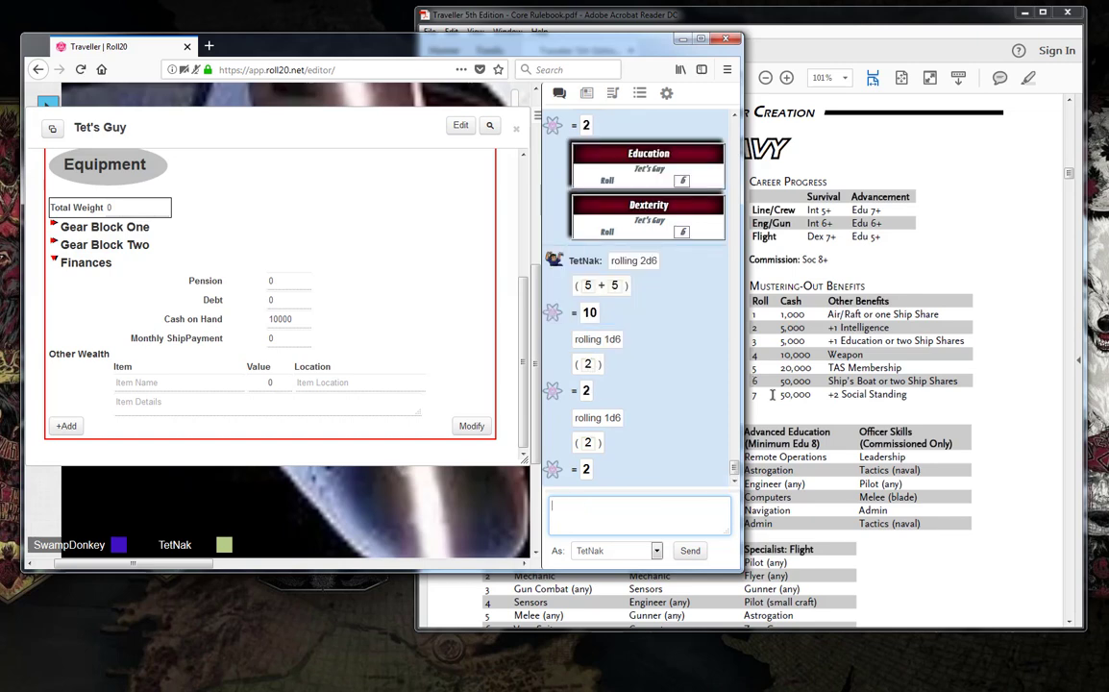
pyautogui.click(279, 319)
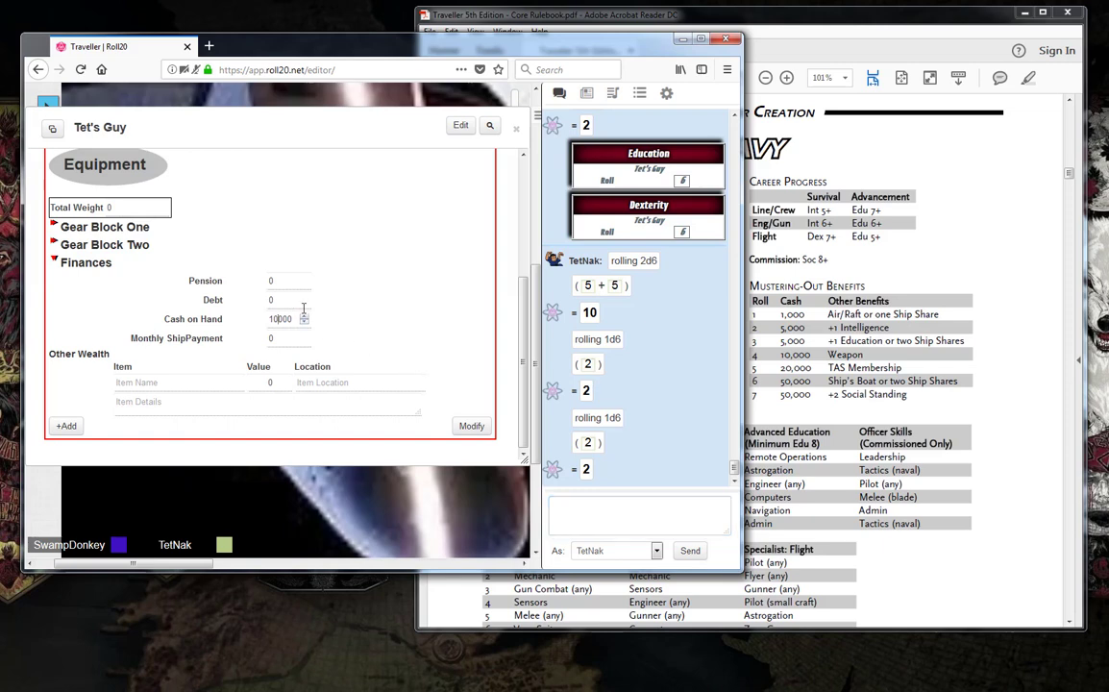
pyautogui.press('BackSpace')
pyautogui.write('5')
pyautogui.press('BackSpace')
pyautogui.press('BackSpace')
pyautogui.press('BackSpace')
pyautogui.press('BackSpace')
pyautogui.write('5000')
# Roll 1d6 in the chat for another cash benefit and set cash on hand to 20000
pyautogui.click(639, 511)
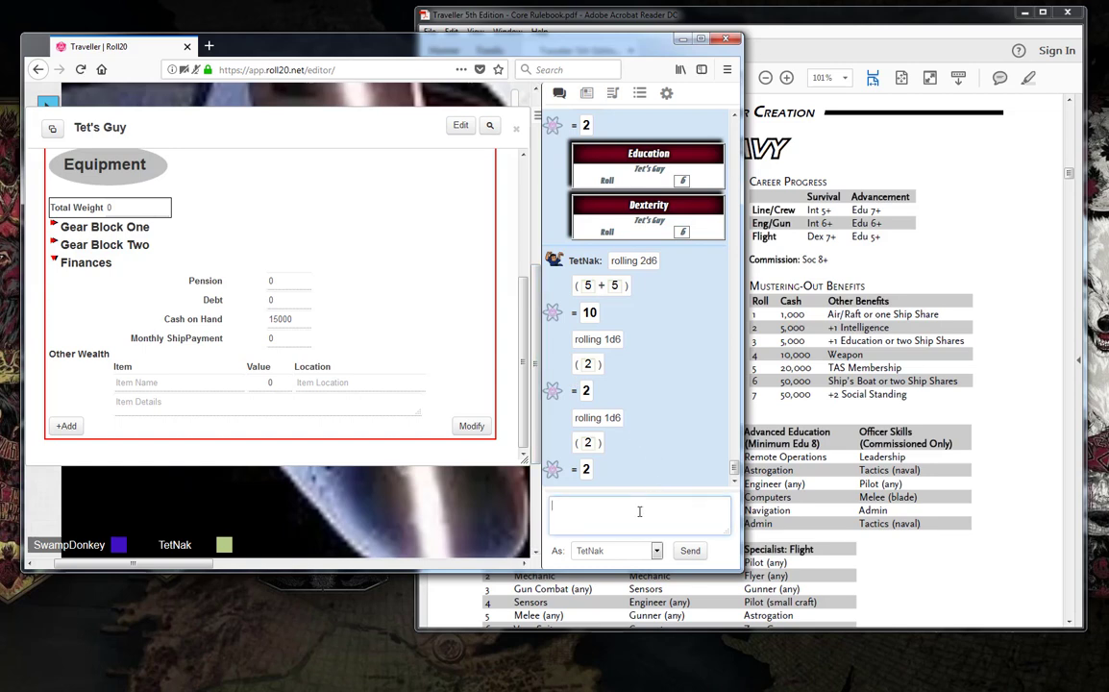
pyautogui.write('/roll 1d6')
pyautogui.press('Return')
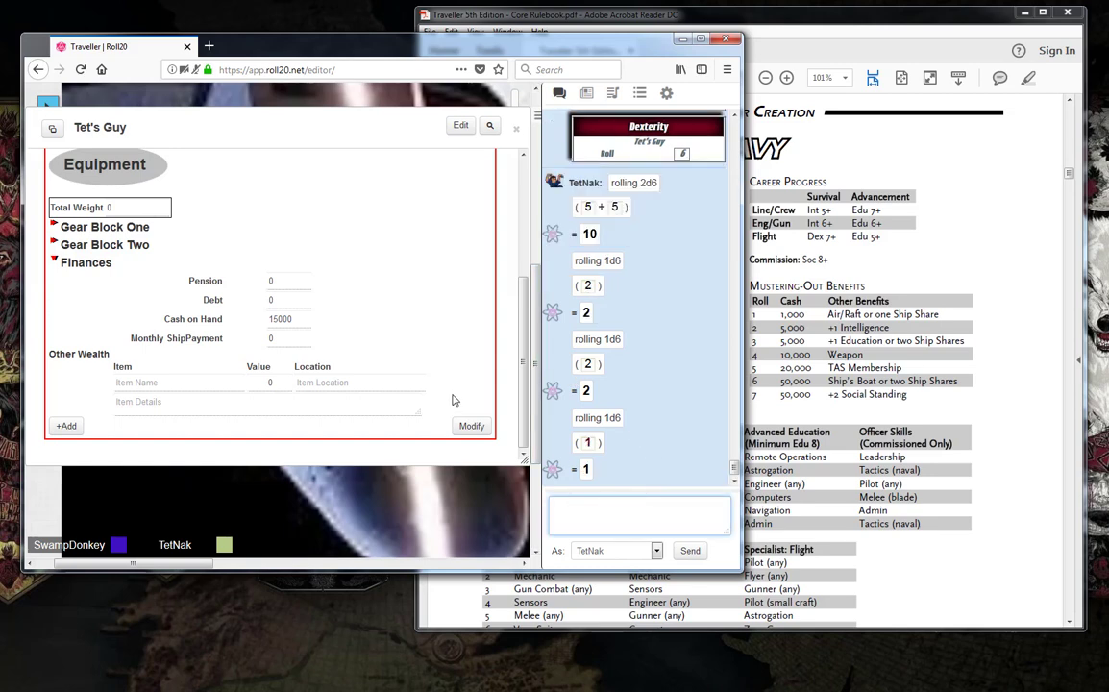
pyautogui.click(282, 318)
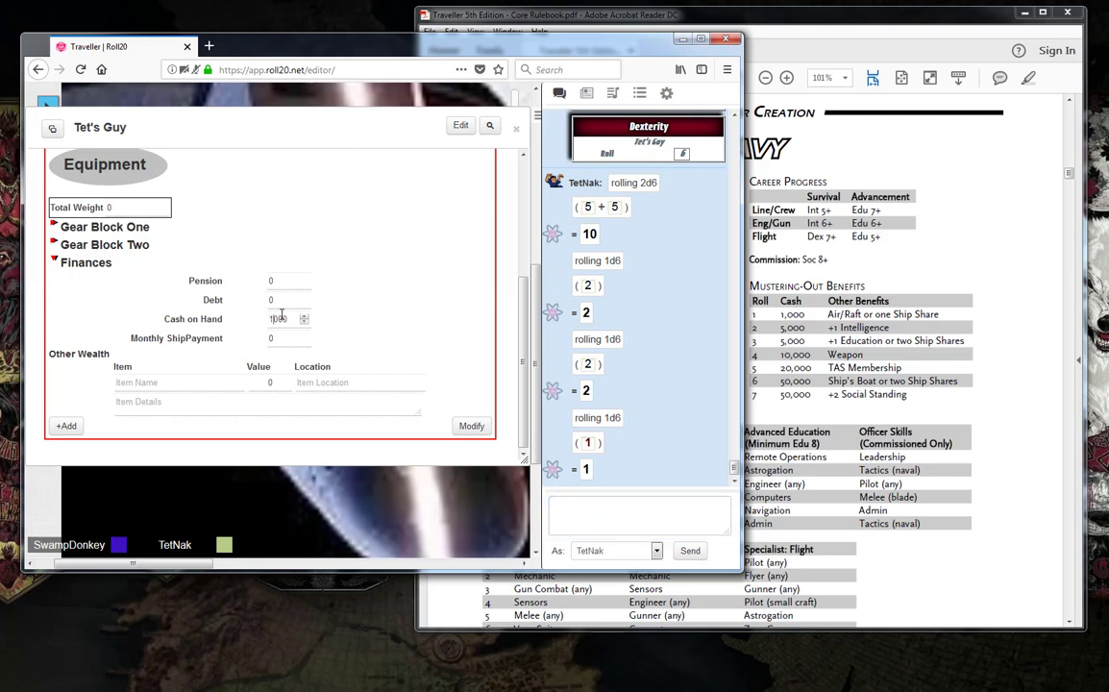
pyautogui.press('BackSpace')
pyautogui.press('BackSpace')
pyautogui.click(432, 347)
# Roll 1d6 in the chat for a benefit and record "Two Ship Shares" as an item under Other Wealth
pyautogui.click(616, 414)
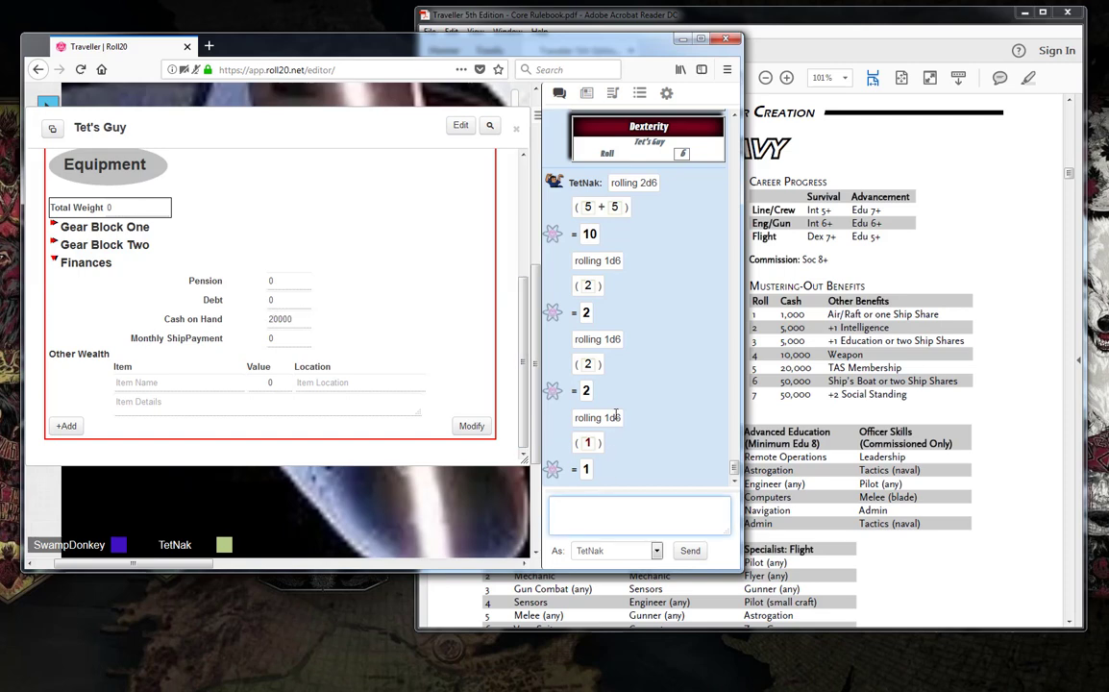
pyautogui.press('Up')
pyautogui.press('Return')
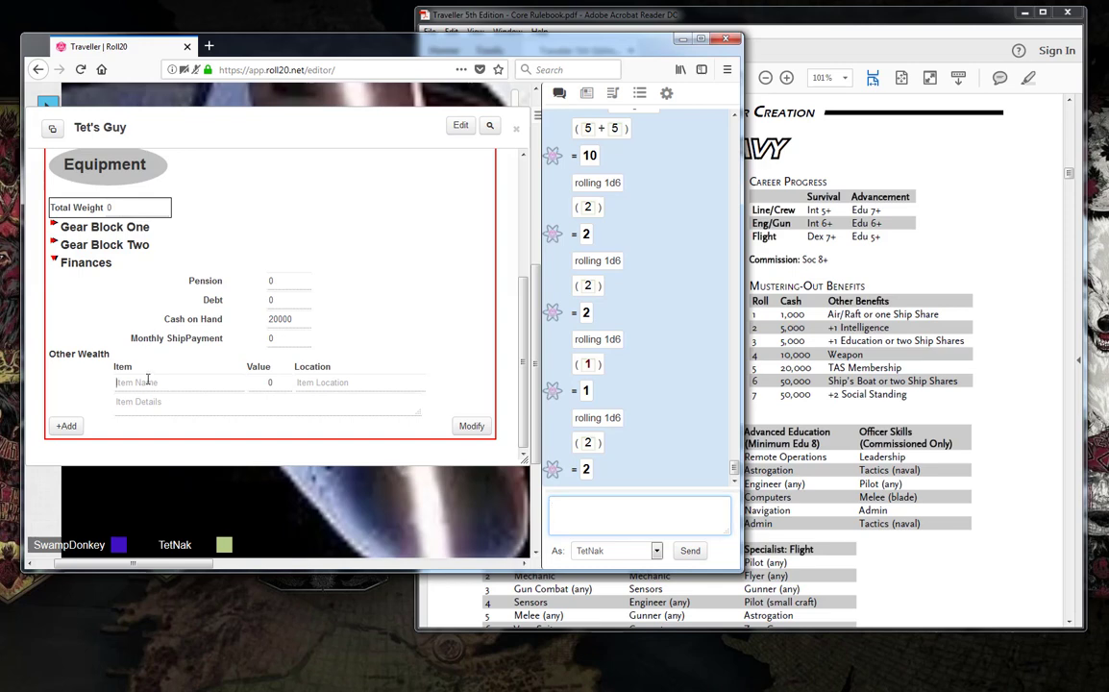
pyautogui.click(277, 301)
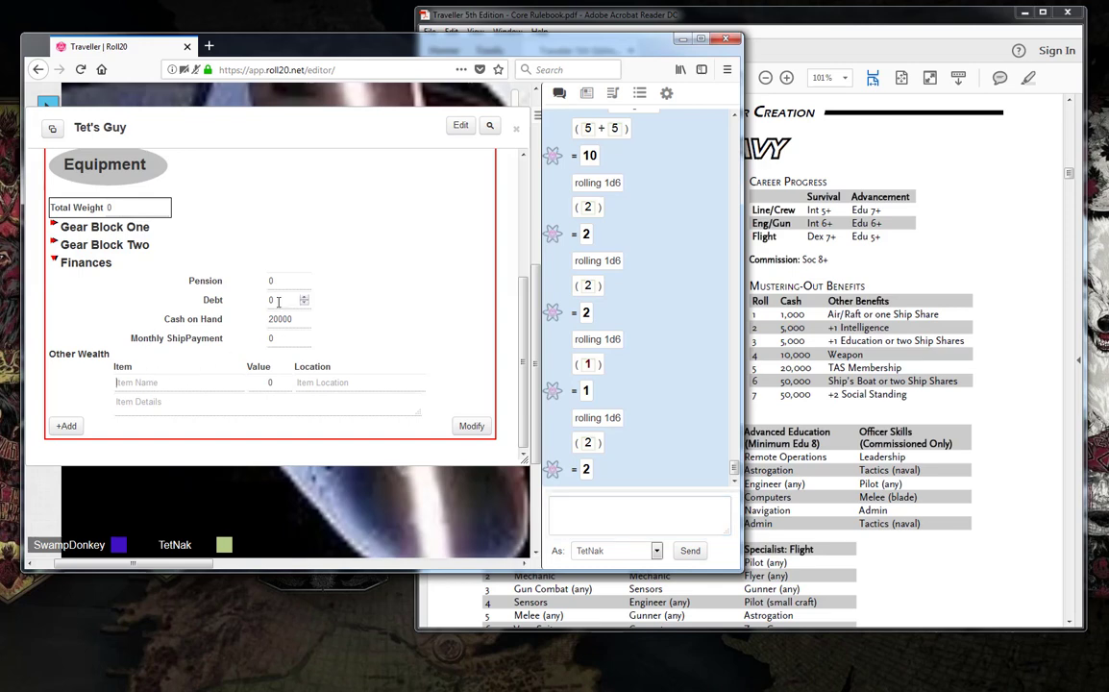
pyautogui.write('Two Ship Shares')
# Roll 1d6 in the chat for a benefit and enter "Slug Pistol" in the character's melee weapons list
pyautogui.click(604, 510)
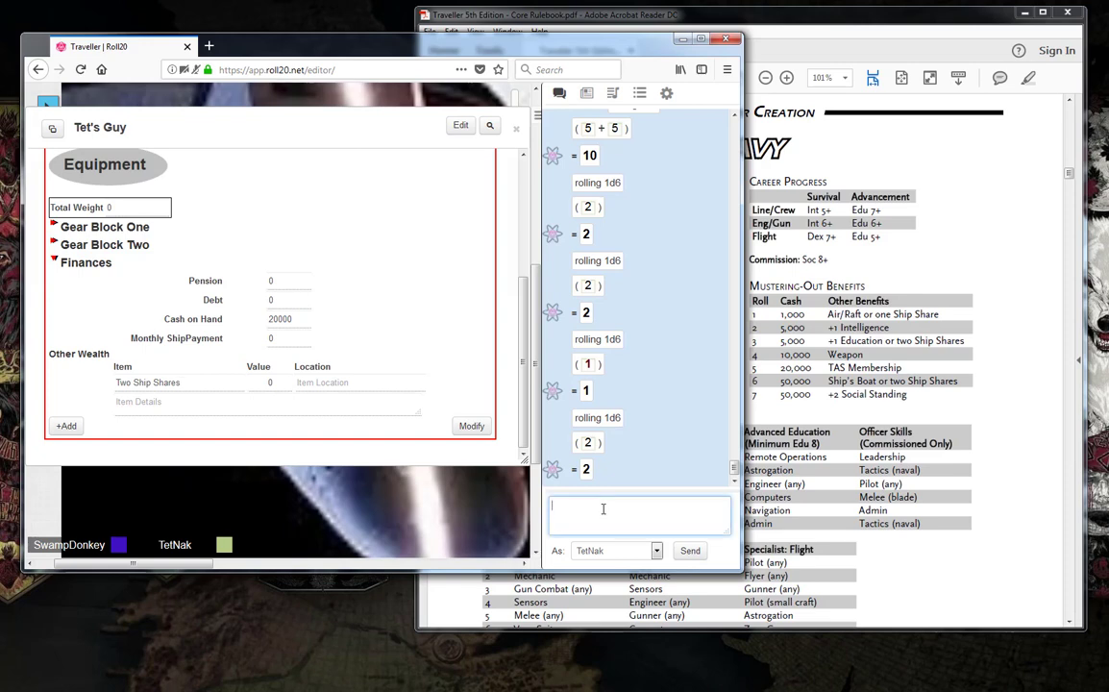
pyautogui.write('/roll 1d6')
pyautogui.press('Return')
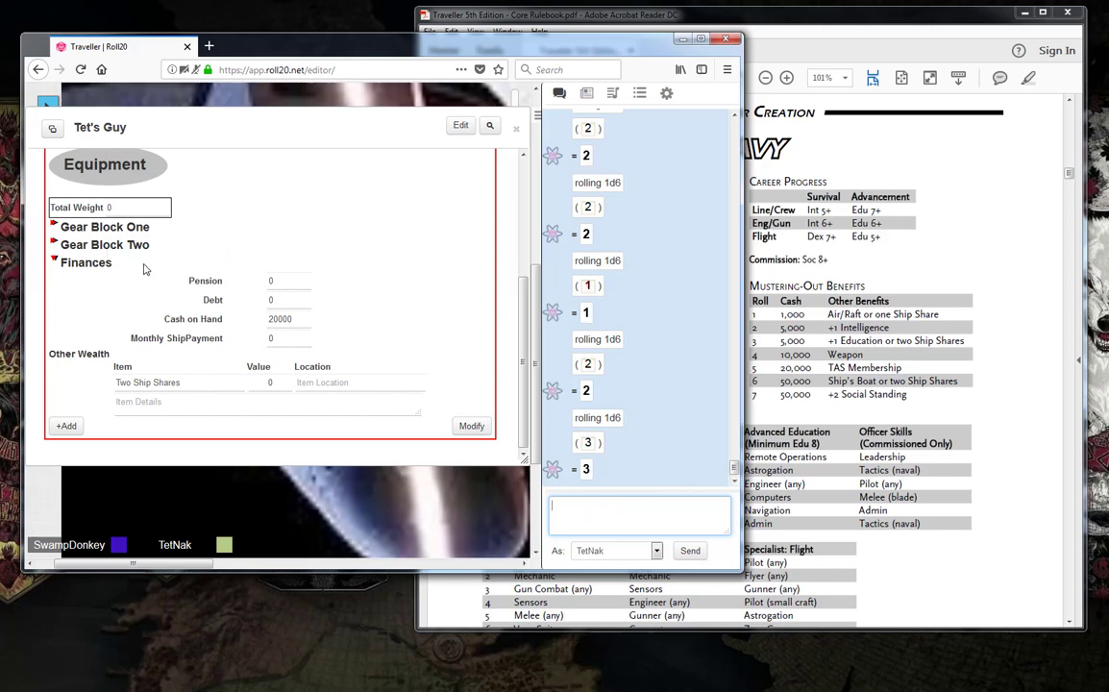
pyautogui.scroll(3, 388, 286)
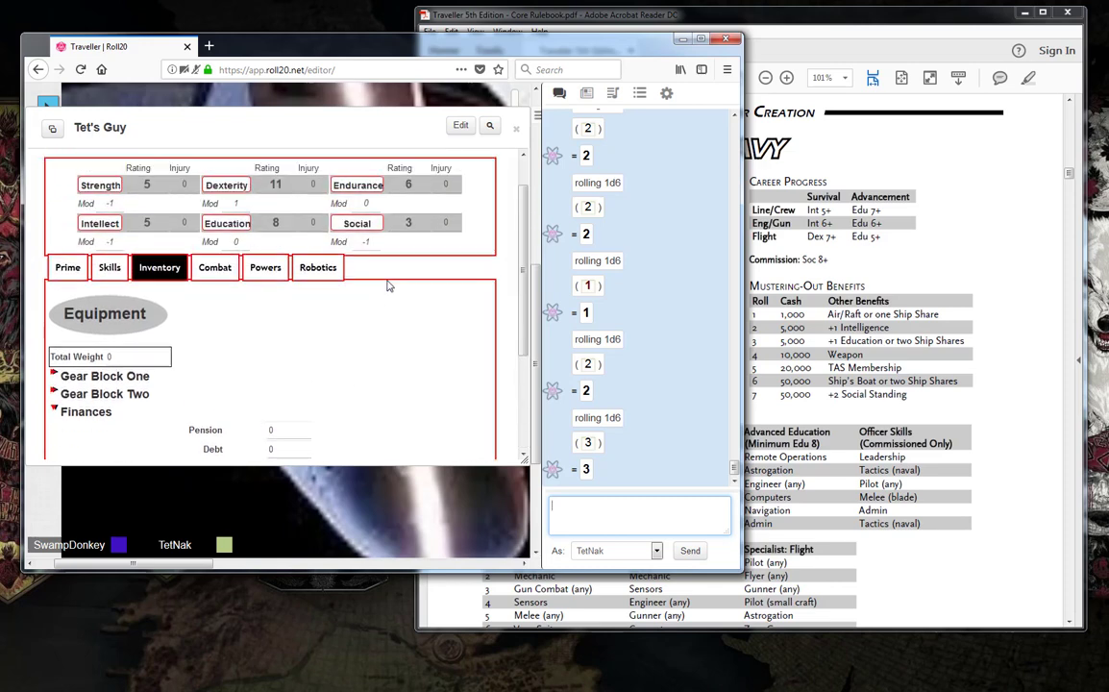
pyautogui.scroll(-2, 388, 285)
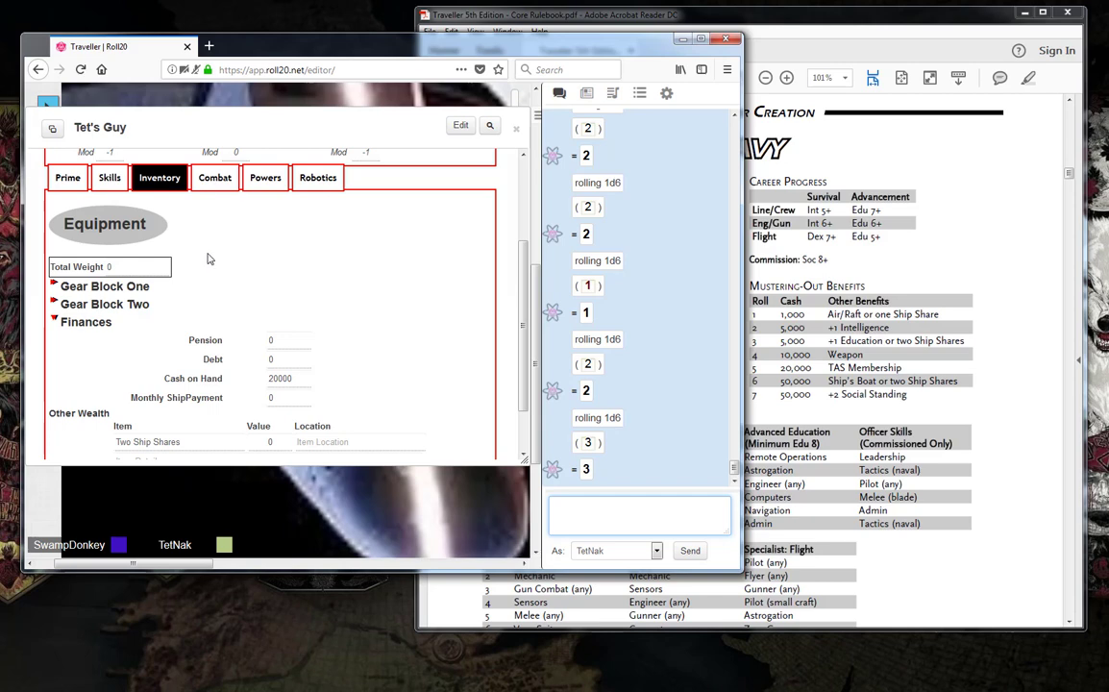
pyautogui.click(204, 176)
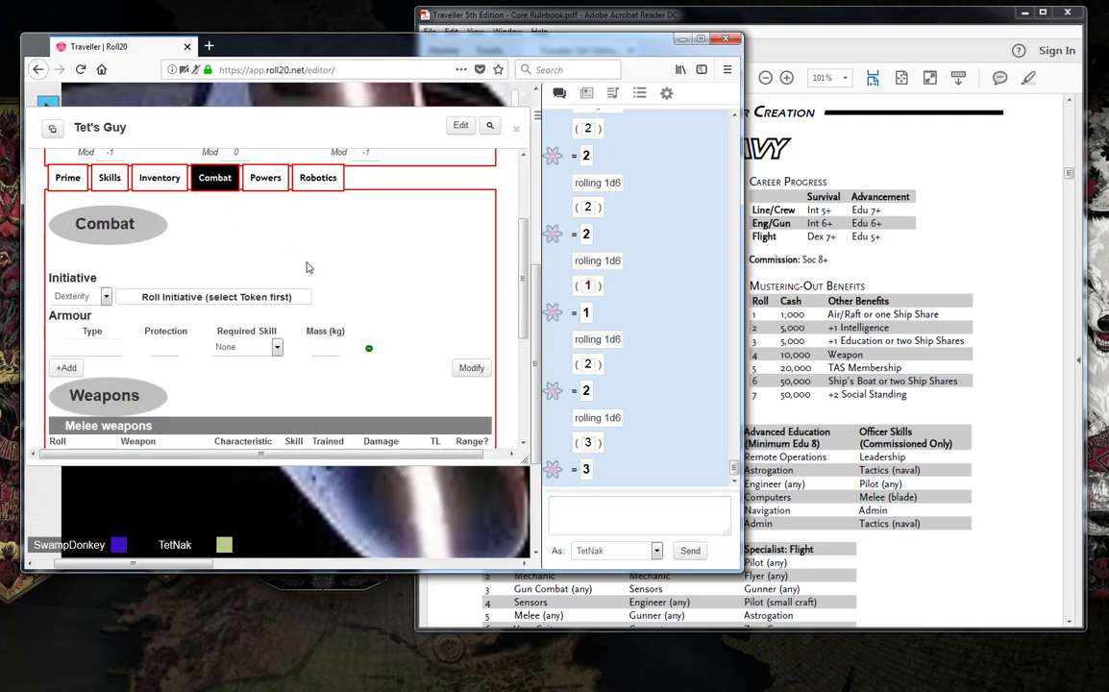
pyautogui.scroll(-1, 307, 268)
pyautogui.scroll(-2, 308, 269)
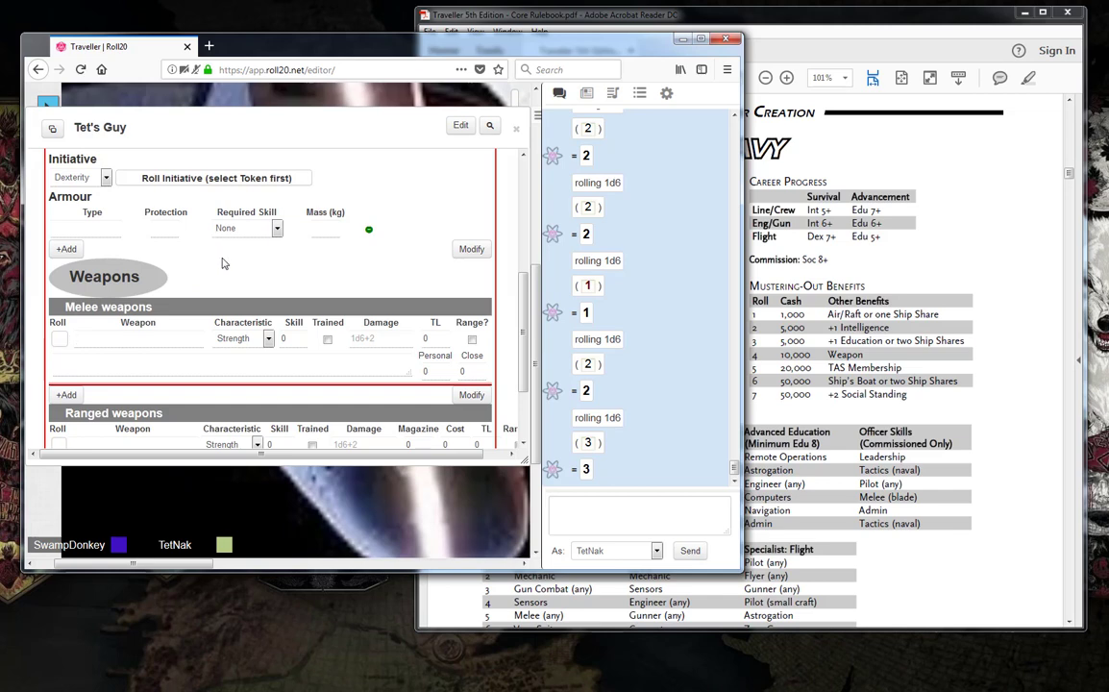
pyautogui.write('Slug Pistol')
# Roll 1d6 in the chat for the next benefit and raise the character's Social rating to 5
pyautogui.click(583, 521)
pyautogui.press('Up')
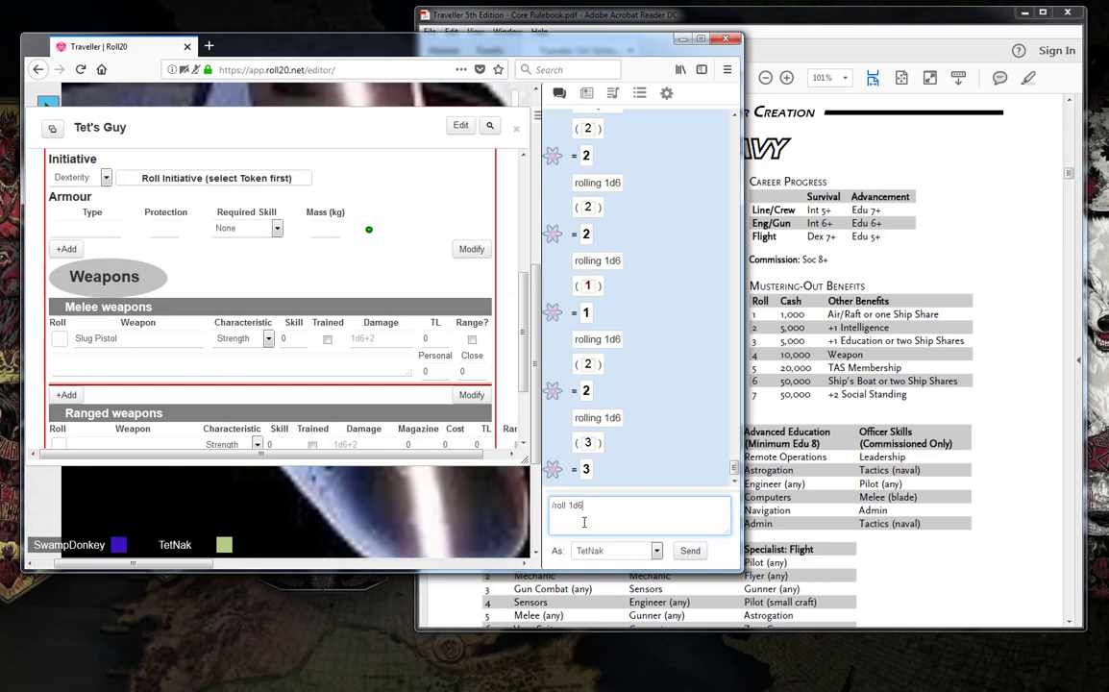
pyautogui.press('Return')
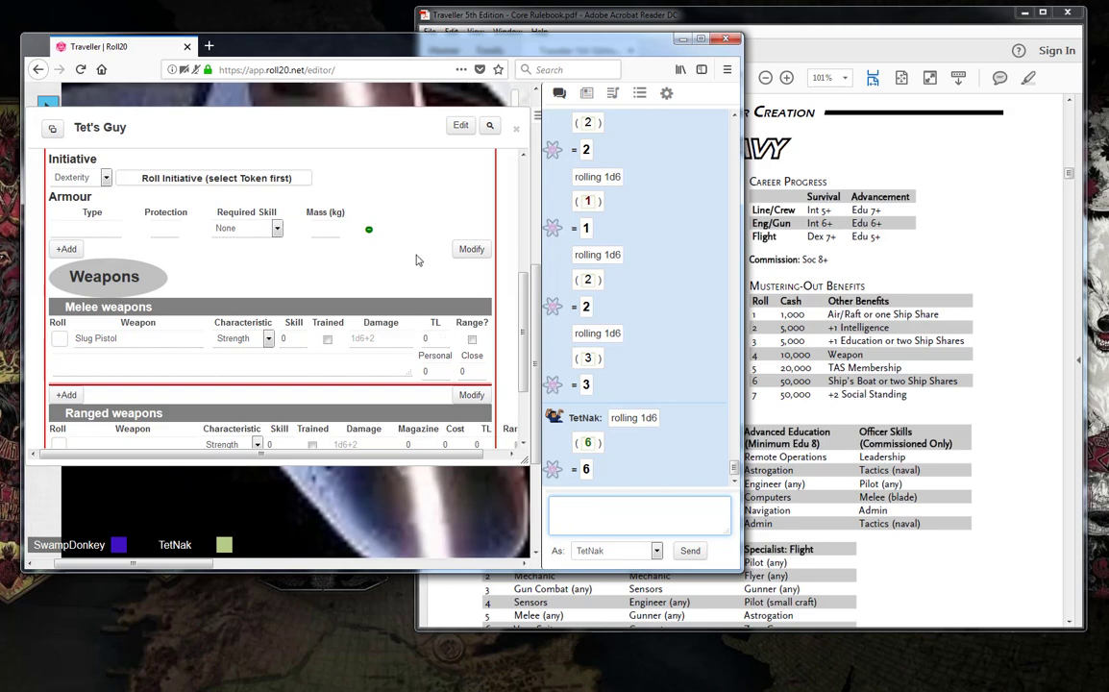
pyautogui.scroll(5, 416, 259)
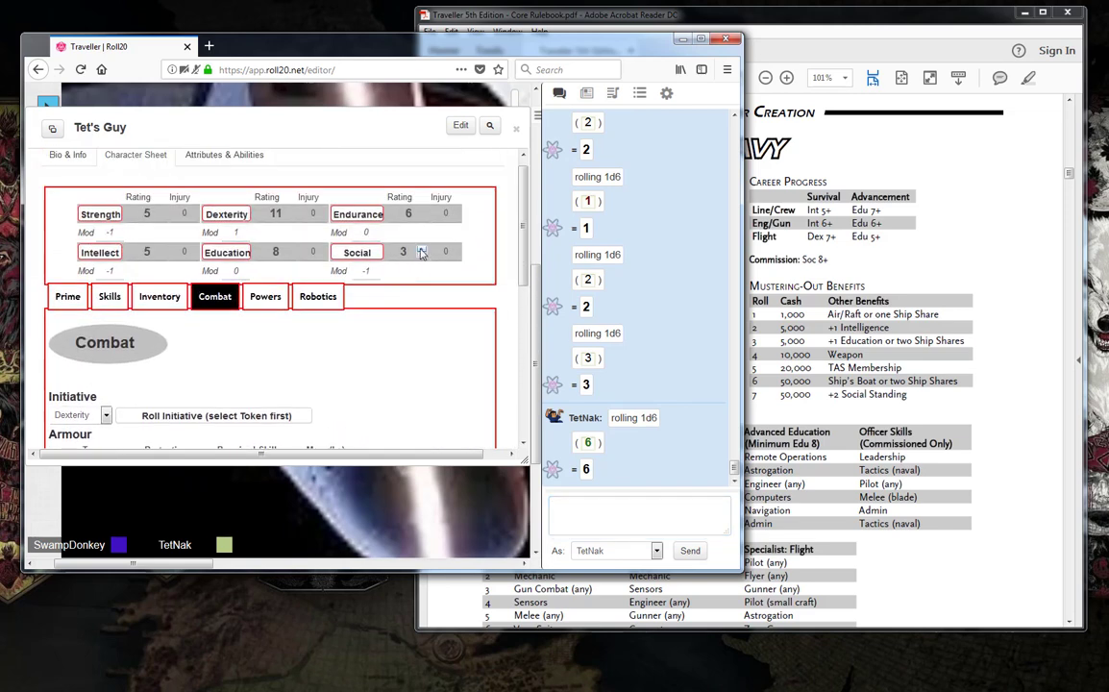
pyautogui.click(421, 248)
pyautogui.click(420, 248)
# Roll 1d6 in the chat for a benefit and add a second Other Wealth item named "TAS Membership"
pyautogui.click(624, 506)
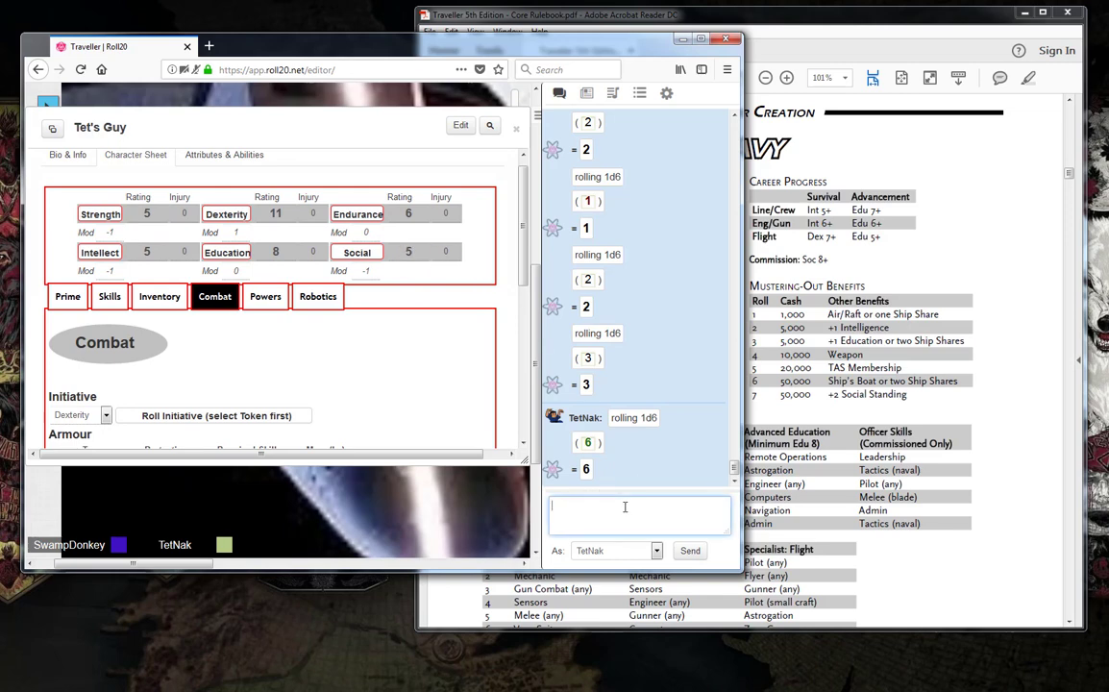
pyautogui.write('/roll 1d6')
pyautogui.press('Return')
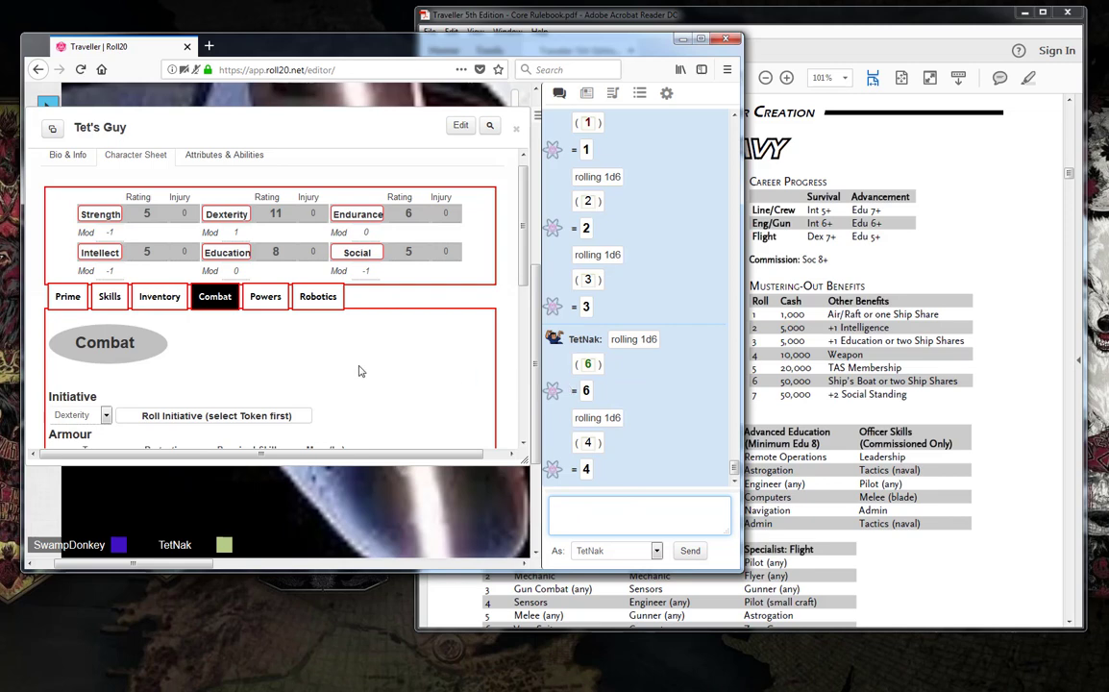
pyautogui.scroll(-3, 378, 364)
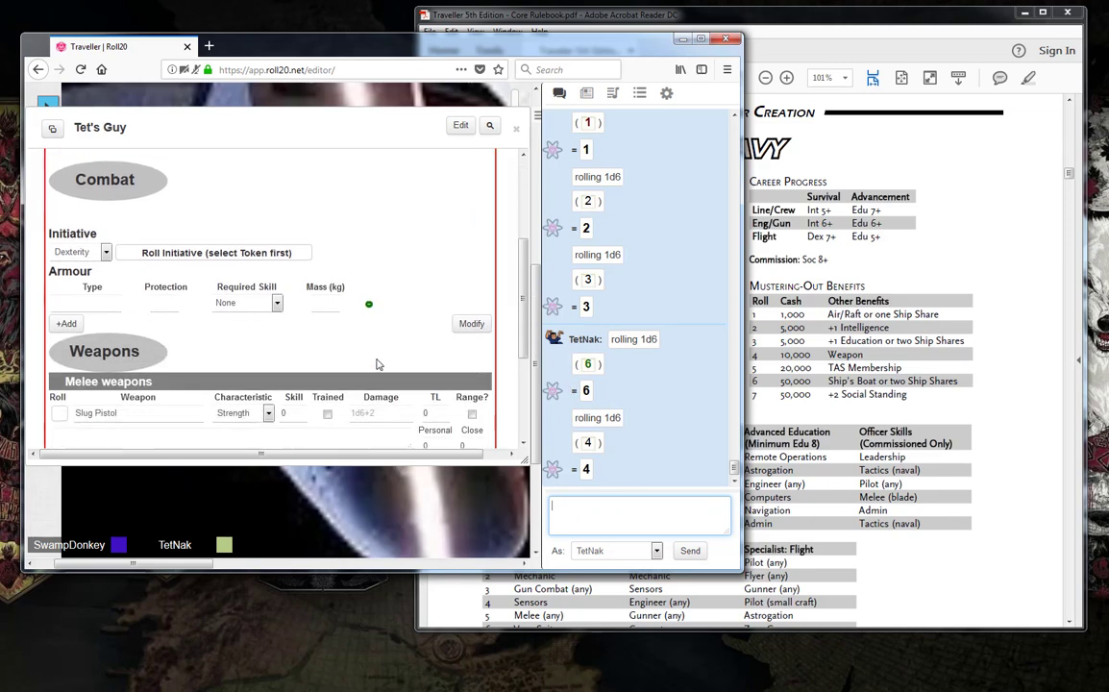
pyautogui.scroll(2, 377, 364)
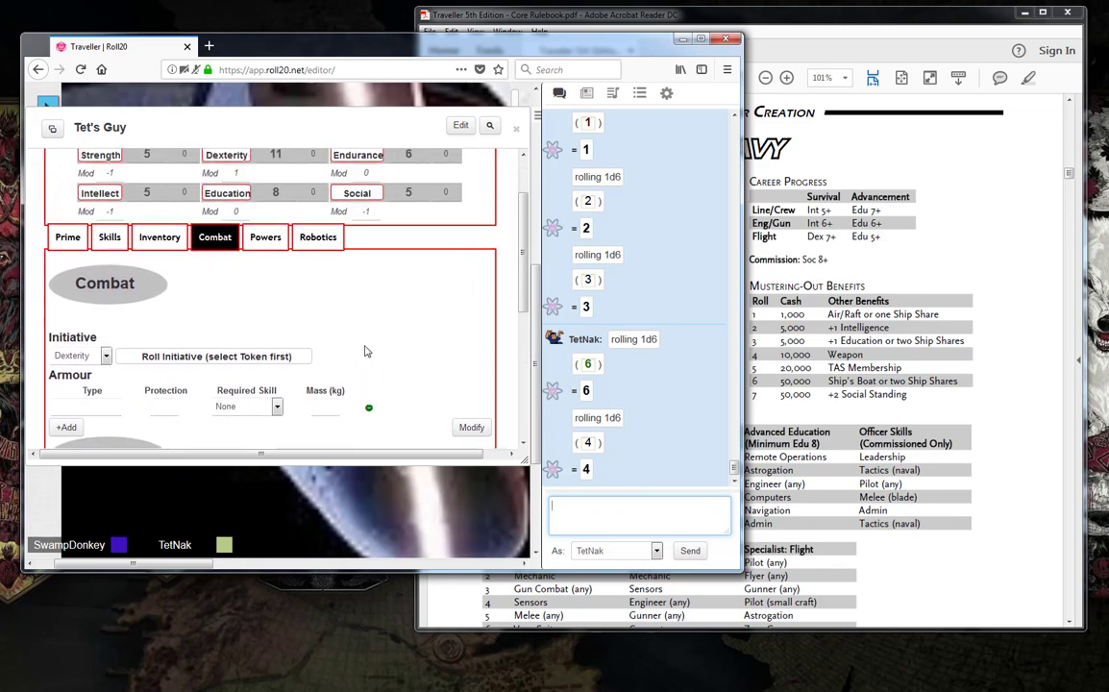
pyautogui.click(156, 240)
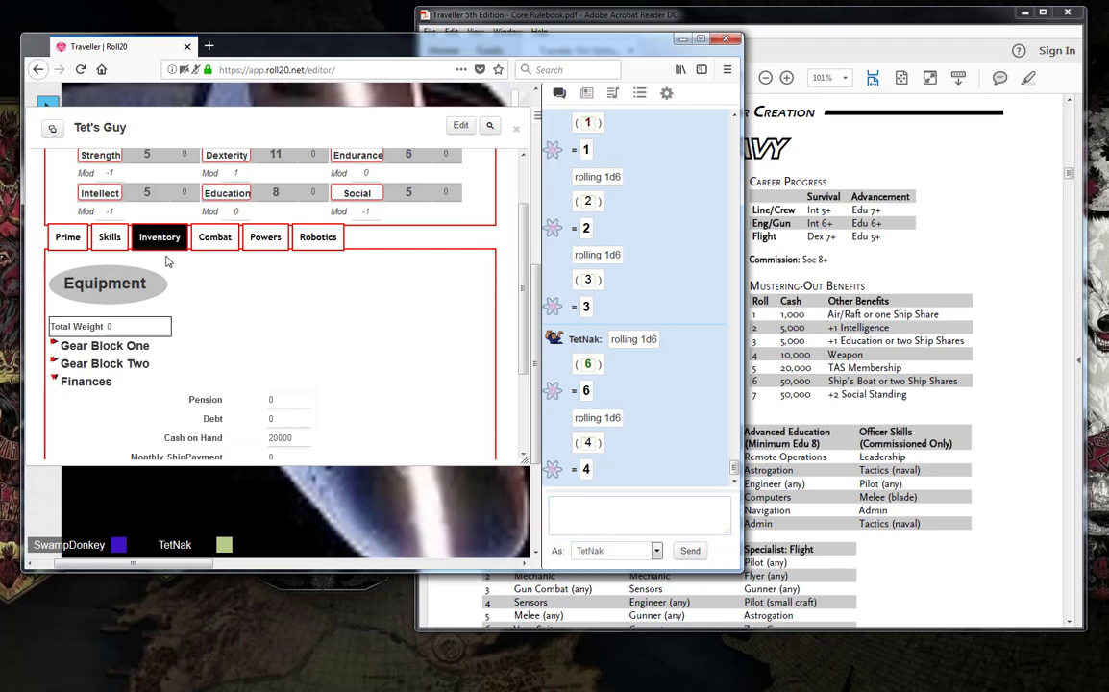
pyautogui.scroll(-2, 182, 270)
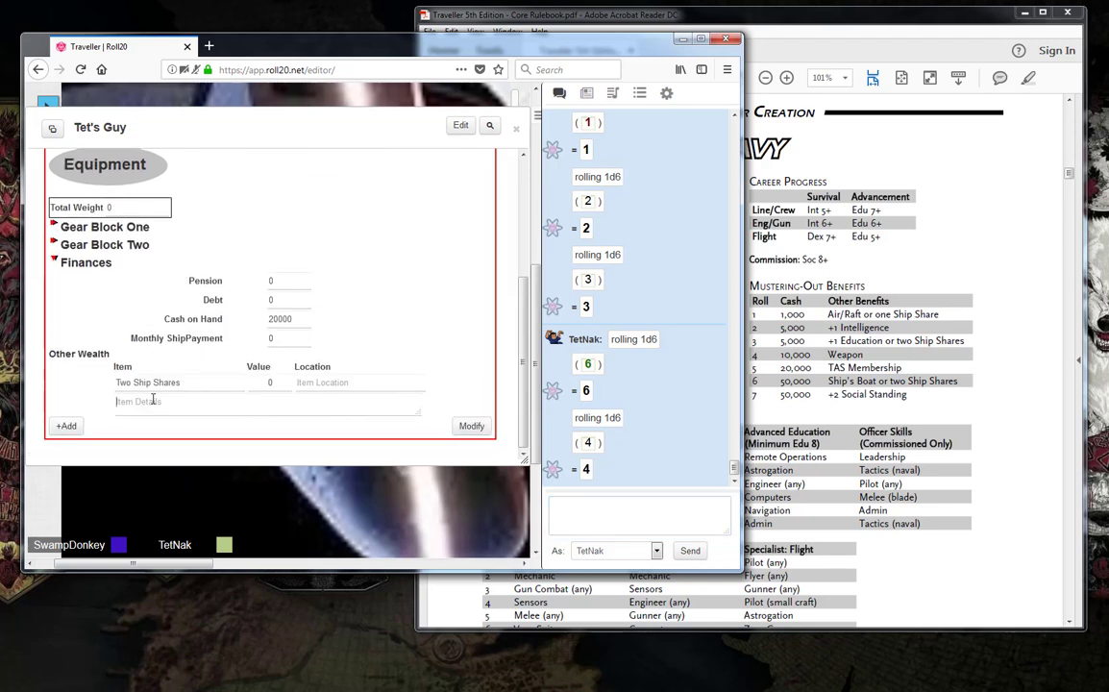
pyautogui.click(65, 426)
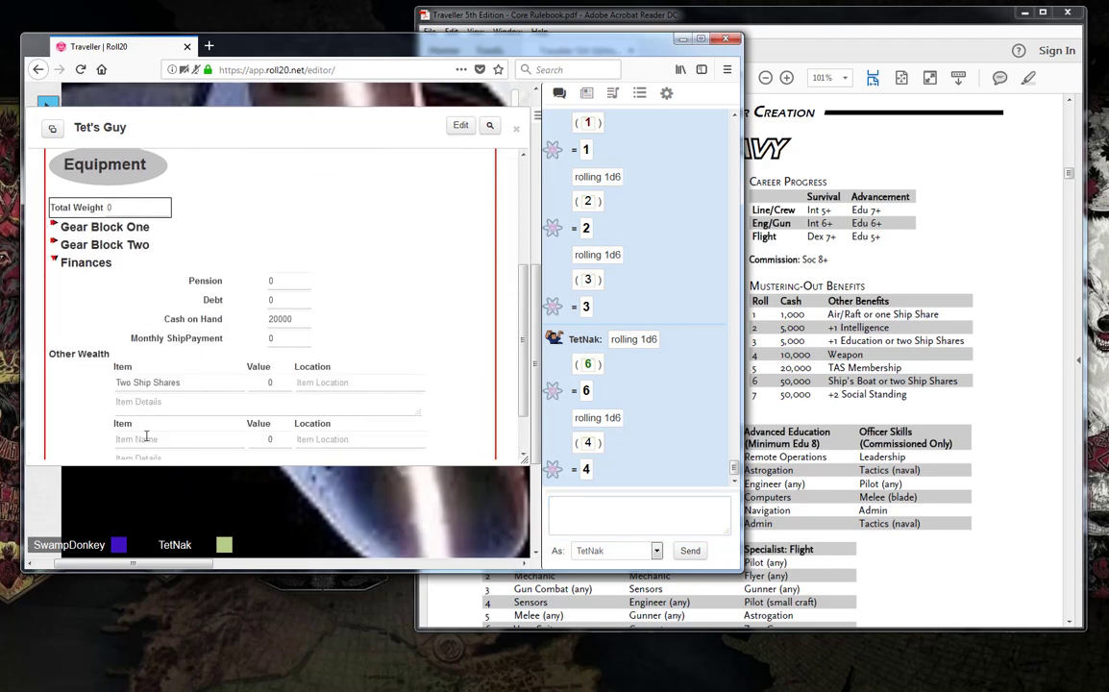
pyautogui.write('TAS Membership')
# Roll 1d6 in the chat for another benefit and raise the character's Intellect rating to 6
pyautogui.click(557, 509)
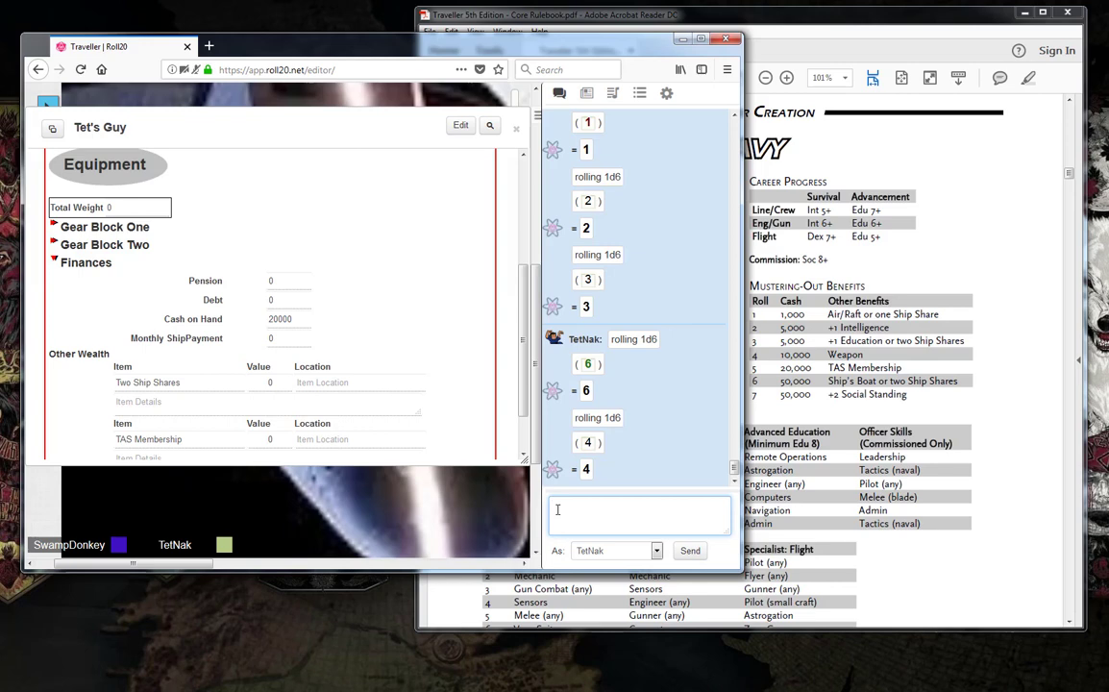
pyautogui.write('/r 1d6')
pyautogui.press('Return')
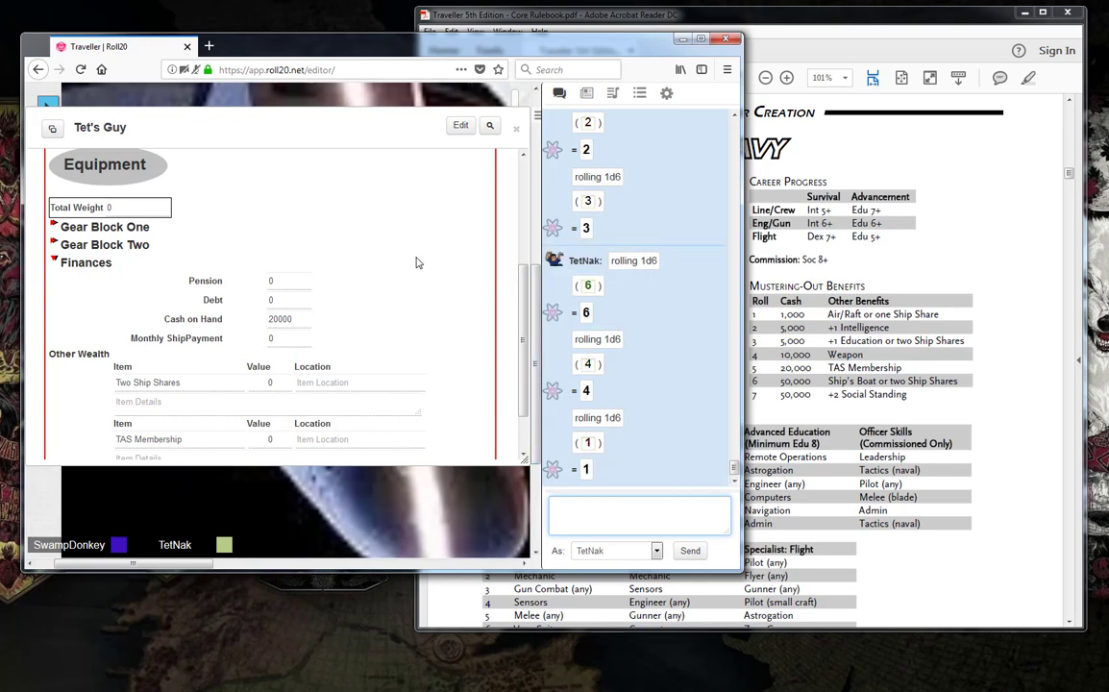
pyautogui.scroll(1, 281, 269)
pyautogui.scroll(2, 282, 269)
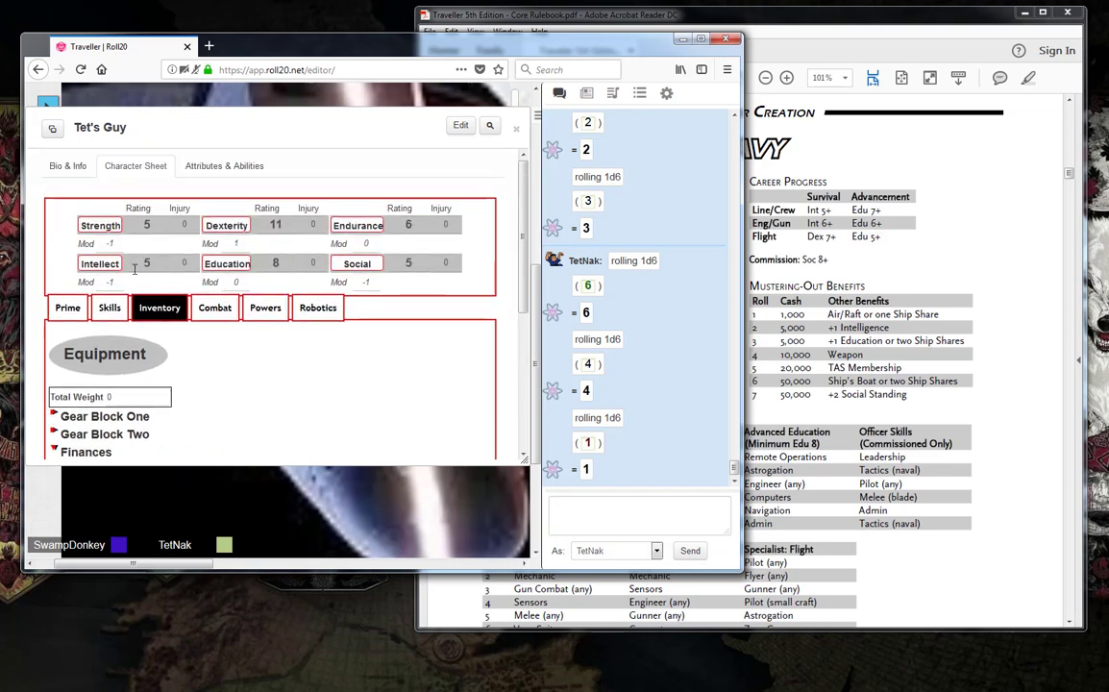
pyautogui.click(163, 261)
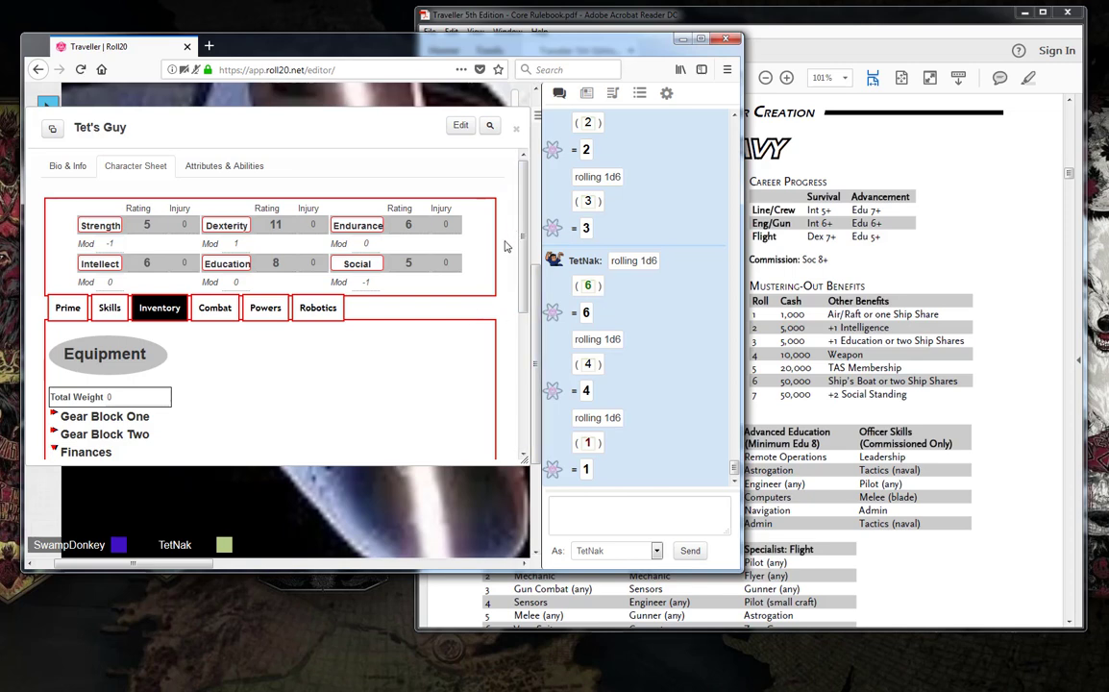
# Reposition and enlarge the character sheet window to show the whole Finances section with both Other Wealth items
pyautogui.moveTo(202, 120); pyautogui.dragTo(248, 106)
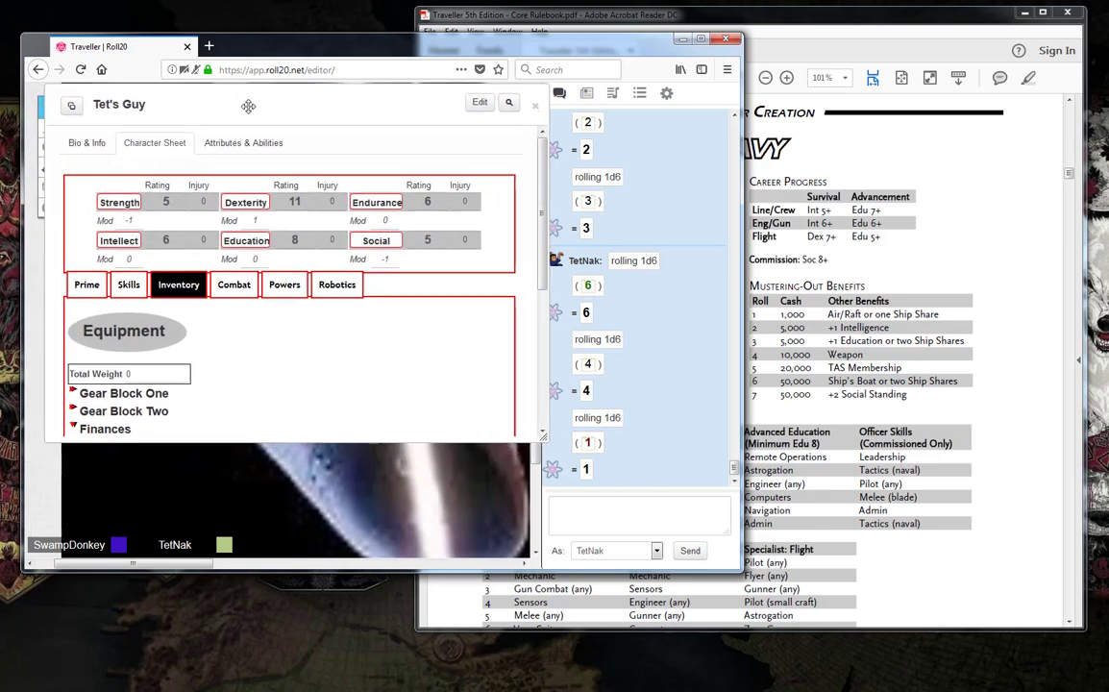
pyautogui.moveTo(547, 447); pyautogui.dragTo(619, 530)
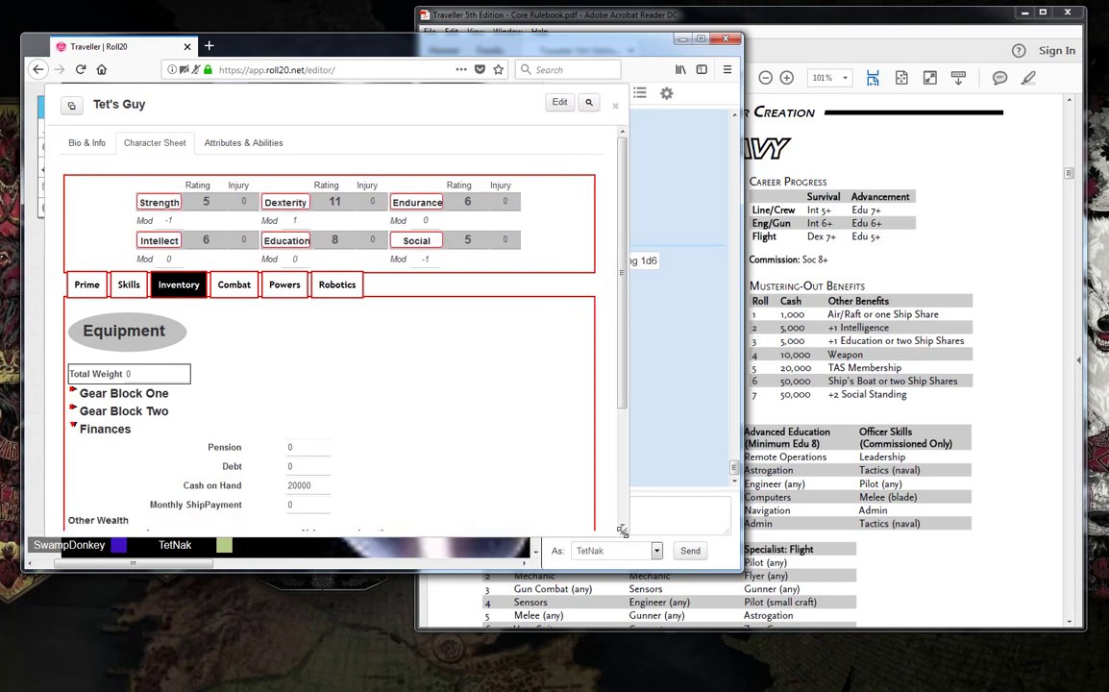
pyautogui.scroll(-3, 548, 432)
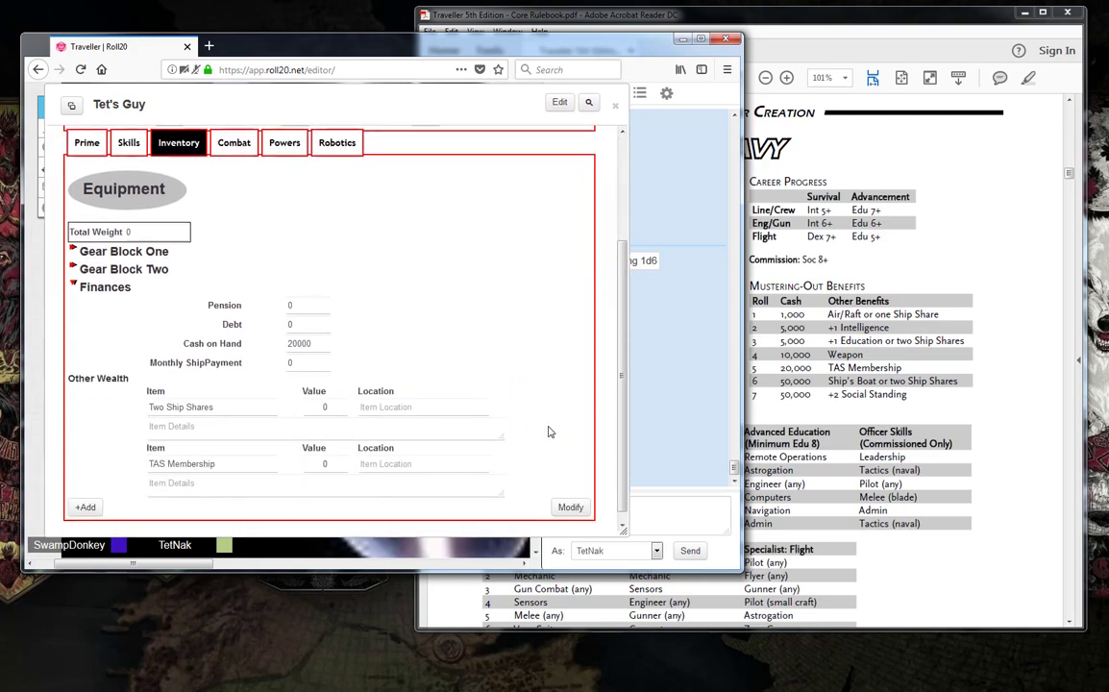
pyautogui.scroll(3, 549, 431)
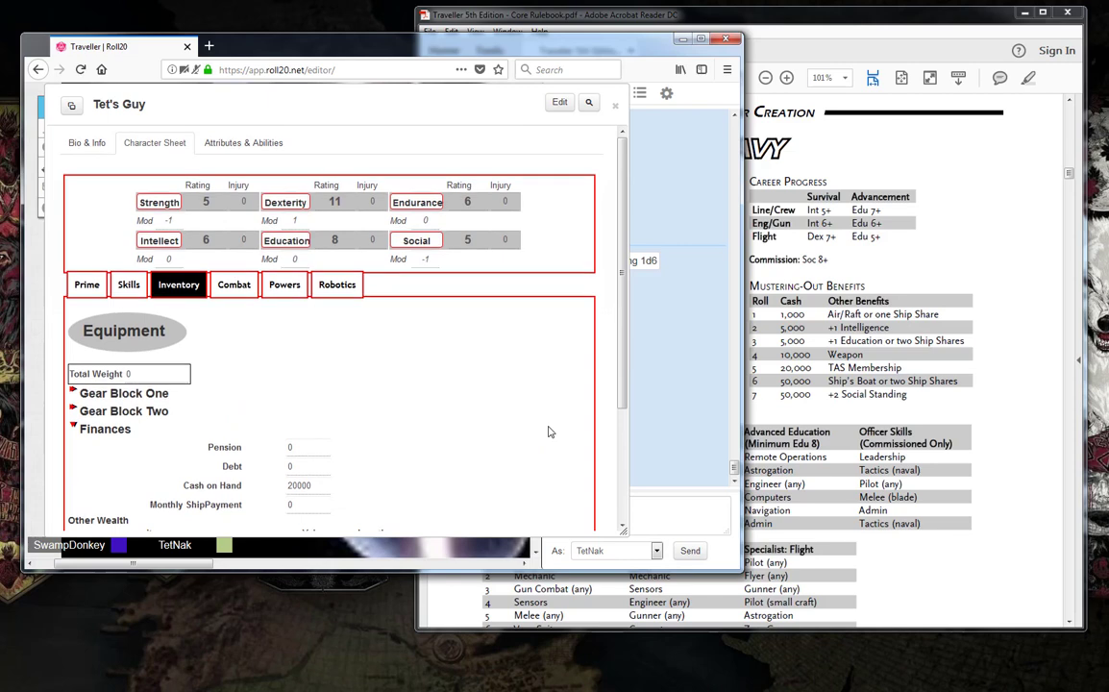
pyautogui.scroll(-3, 548, 432)
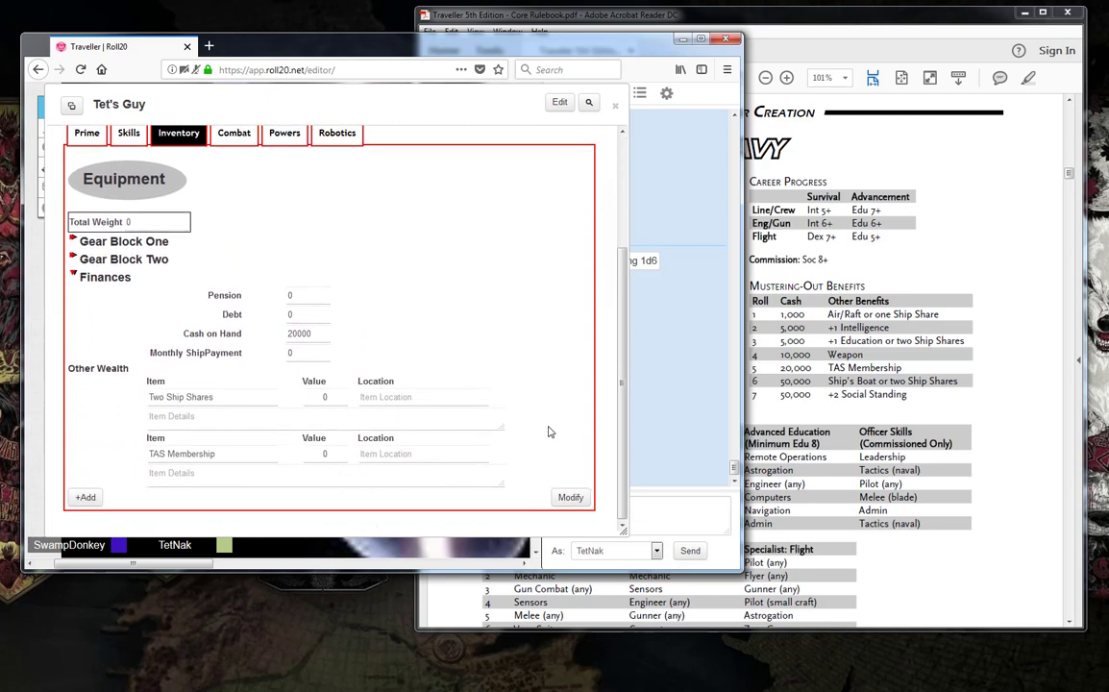
pyautogui.scroll(3, 549, 432)
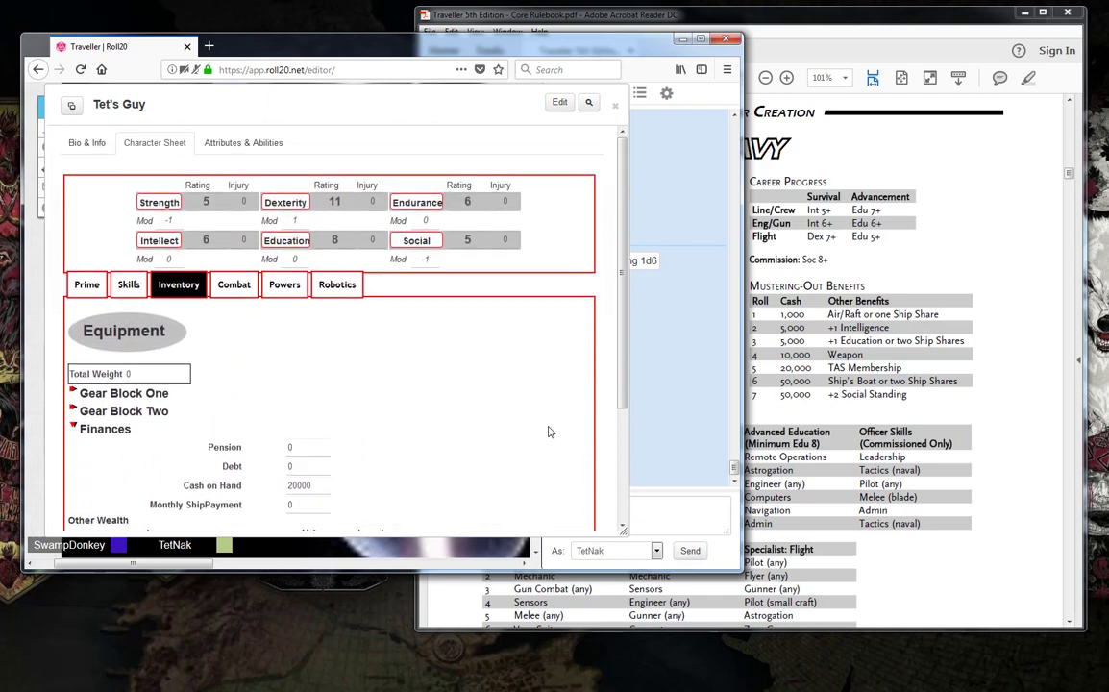
# Switch to the Core Rulebook PDF and go back from the Navy page through the earlier careers to the Citizen career
pyautogui.click(952, 219)
pyautogui.scroll(5, 925, 260)
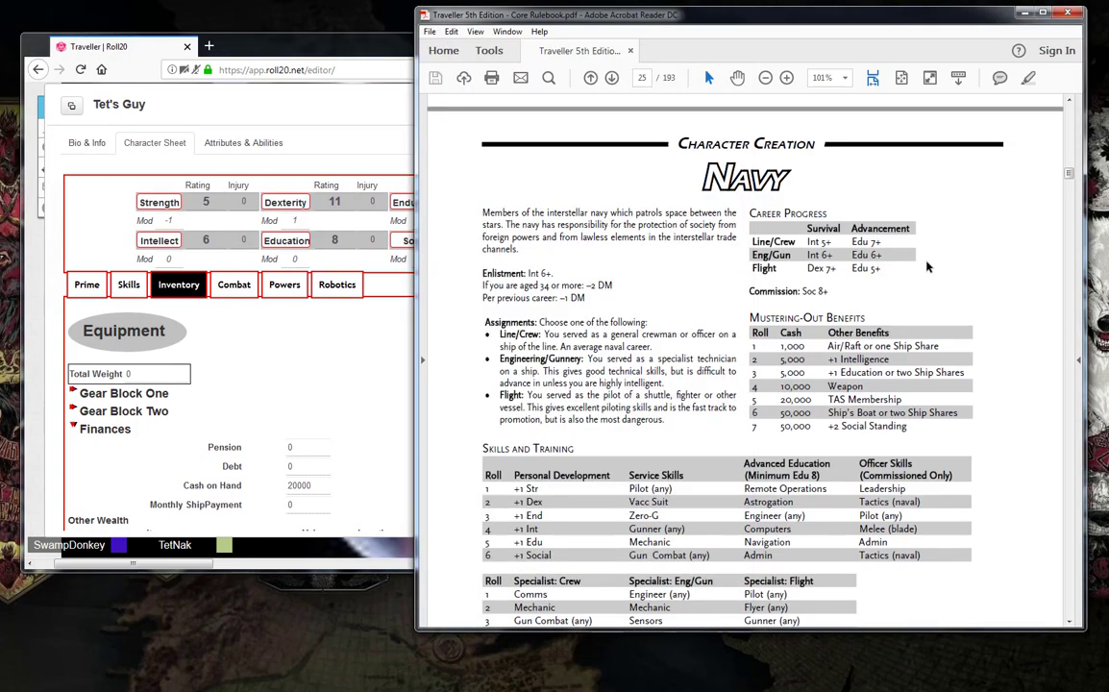
pyautogui.scroll(20, 925, 260)
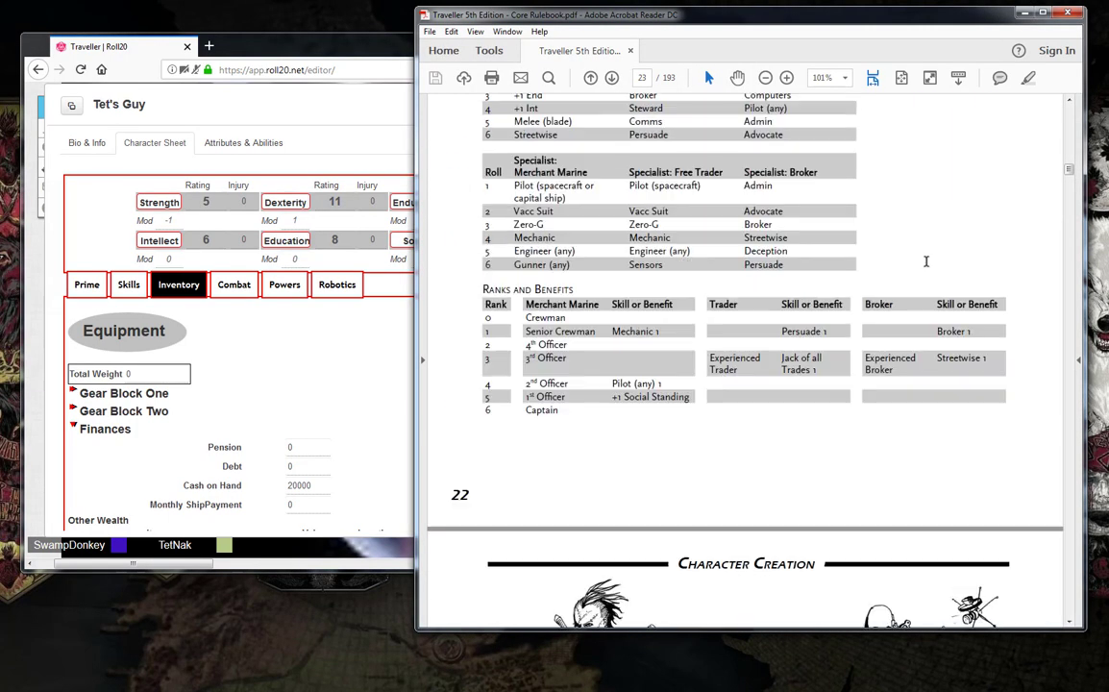
pyautogui.scroll(20, 927, 267)
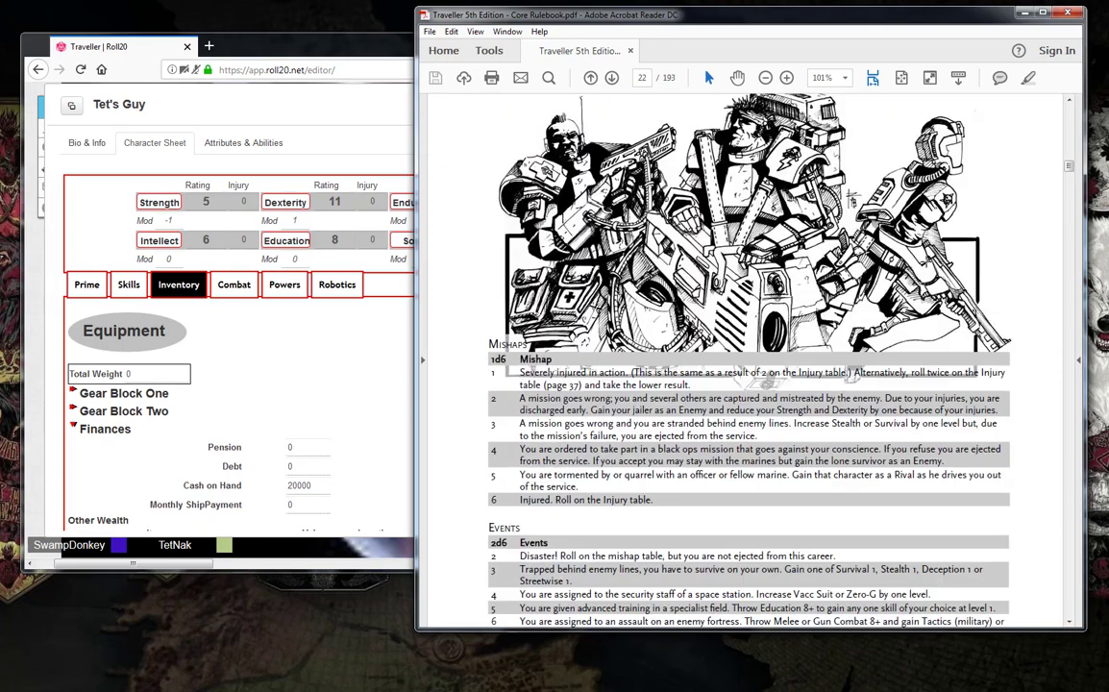
pyautogui.scroll(20, 927, 267)
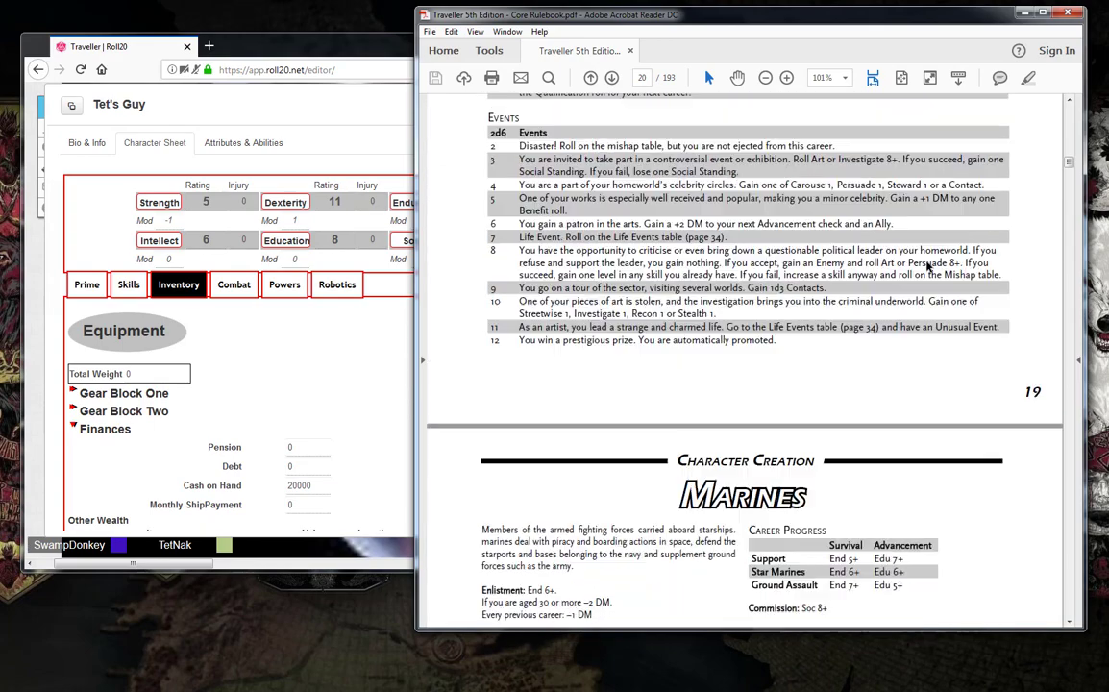
pyautogui.scroll(15, 927, 267)
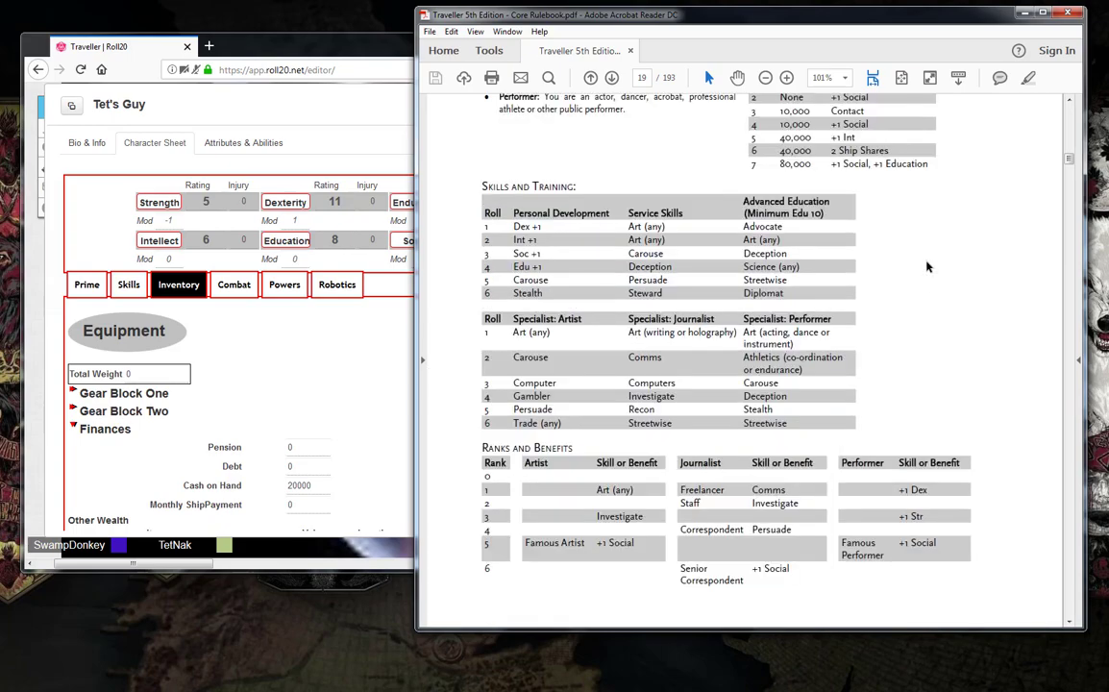
pyautogui.scroll(15, 927, 267)
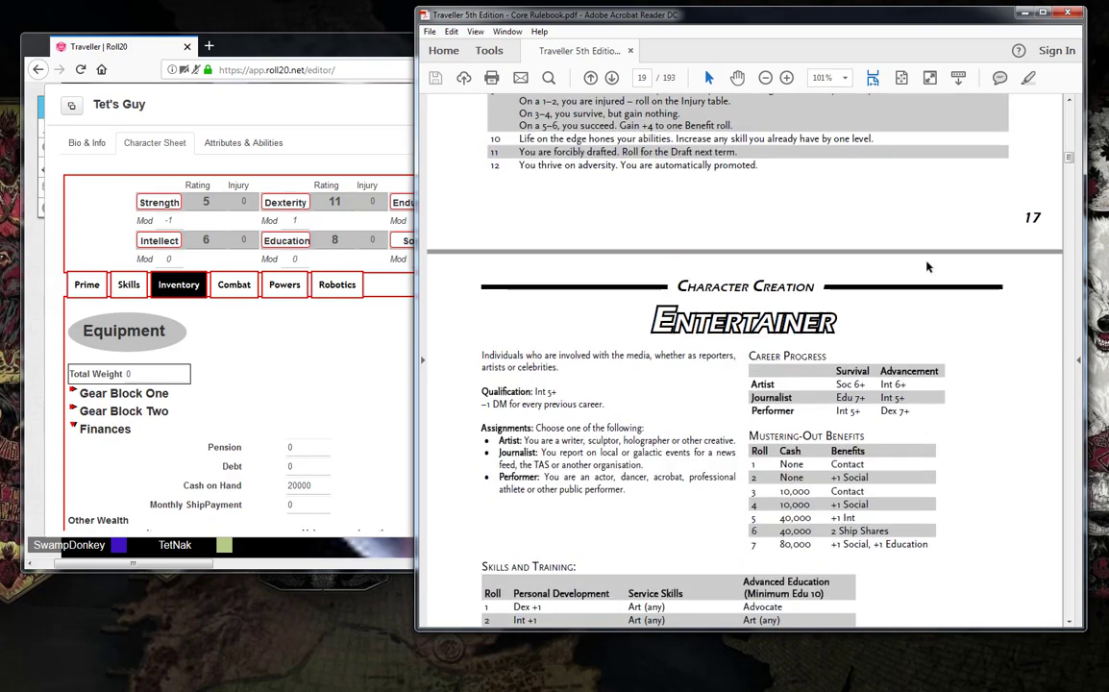
pyautogui.scroll(15, 927, 267)
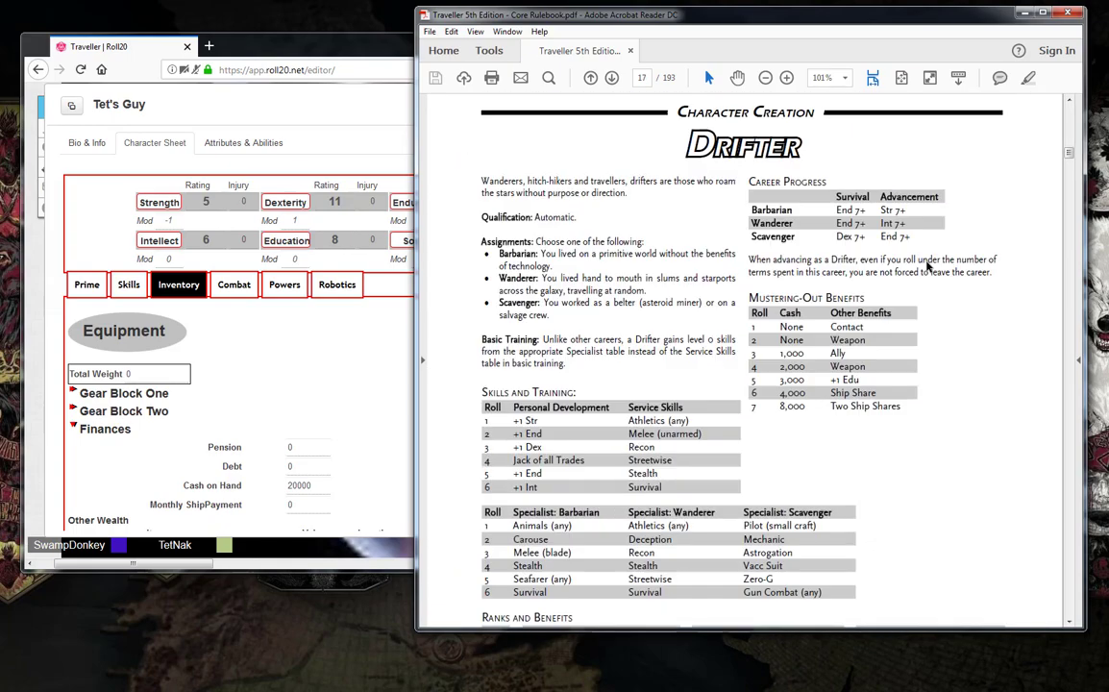
pyautogui.scroll(15, 927, 267)
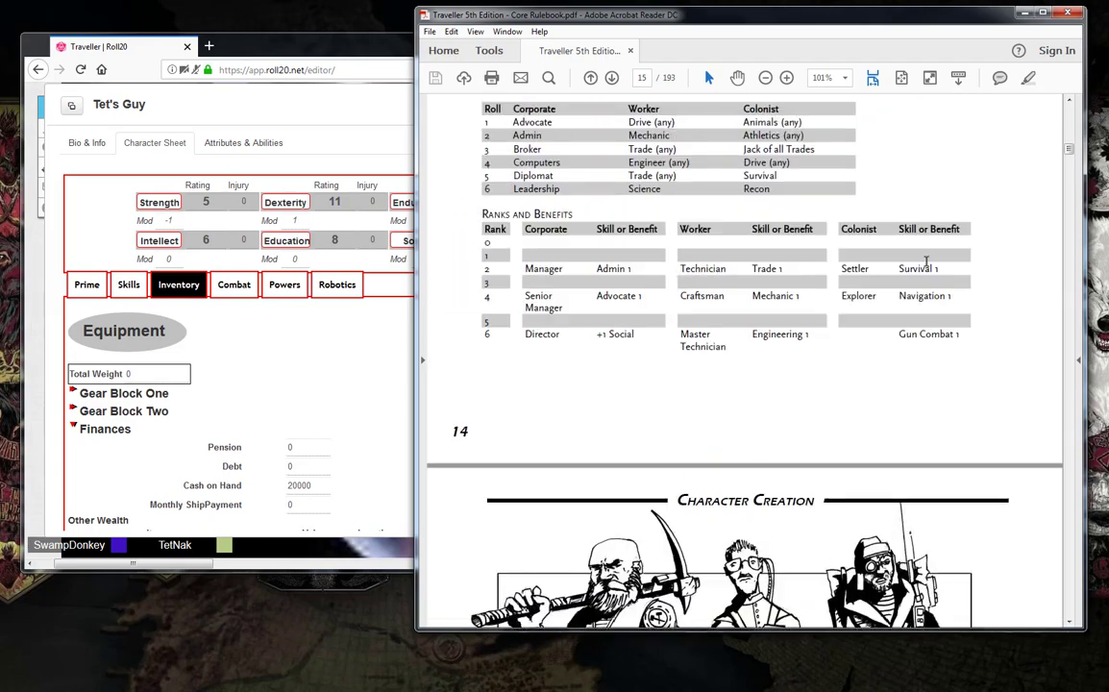
pyautogui.scroll(4, 927, 267)
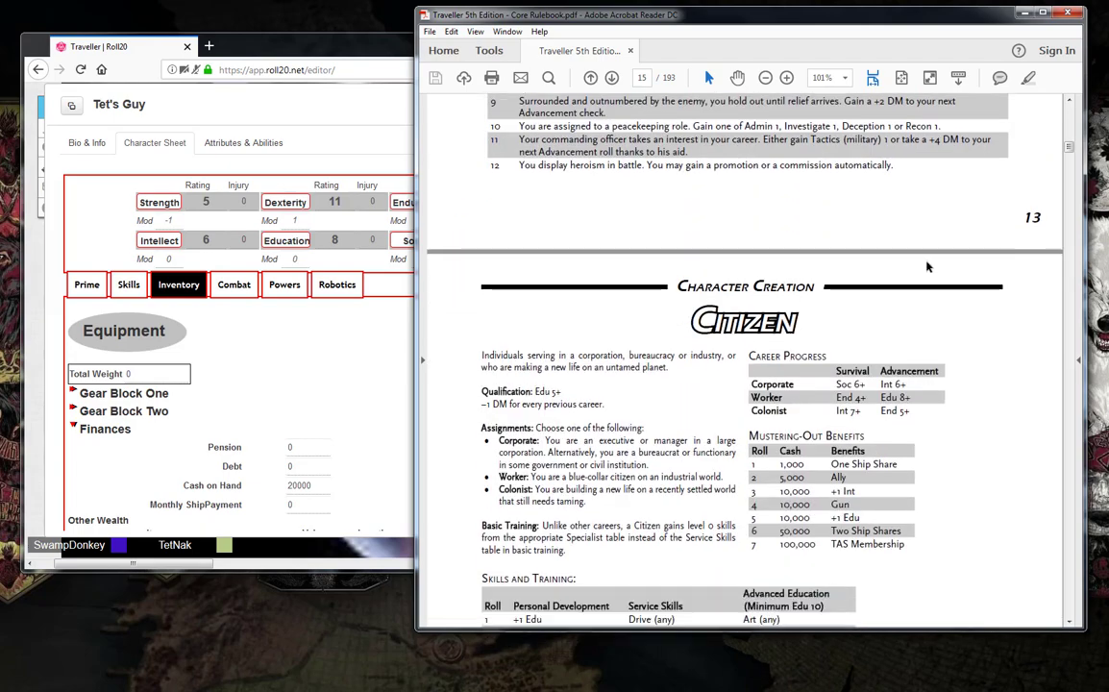
# Examine the Citizen career's qualification, assignments, mustering-out benefits, skill tables, and ranks and benefits
pyautogui.scroll(-2, 927, 267)
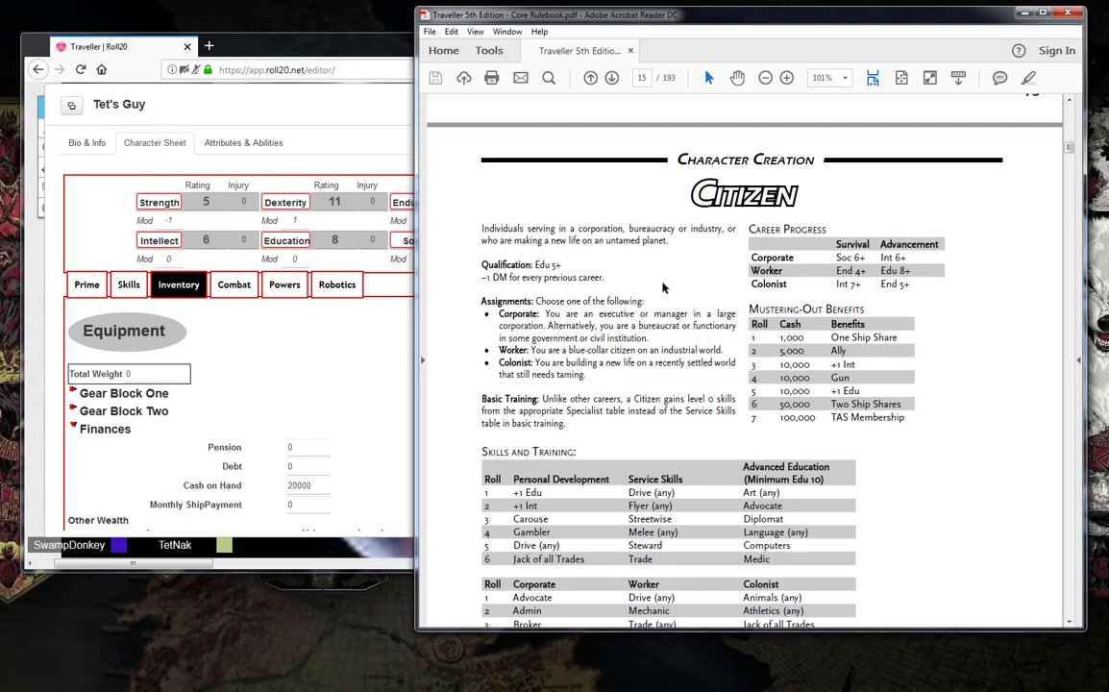
pyautogui.scroll(-3, 662, 287)
pyautogui.scroll(-4, 662, 287)
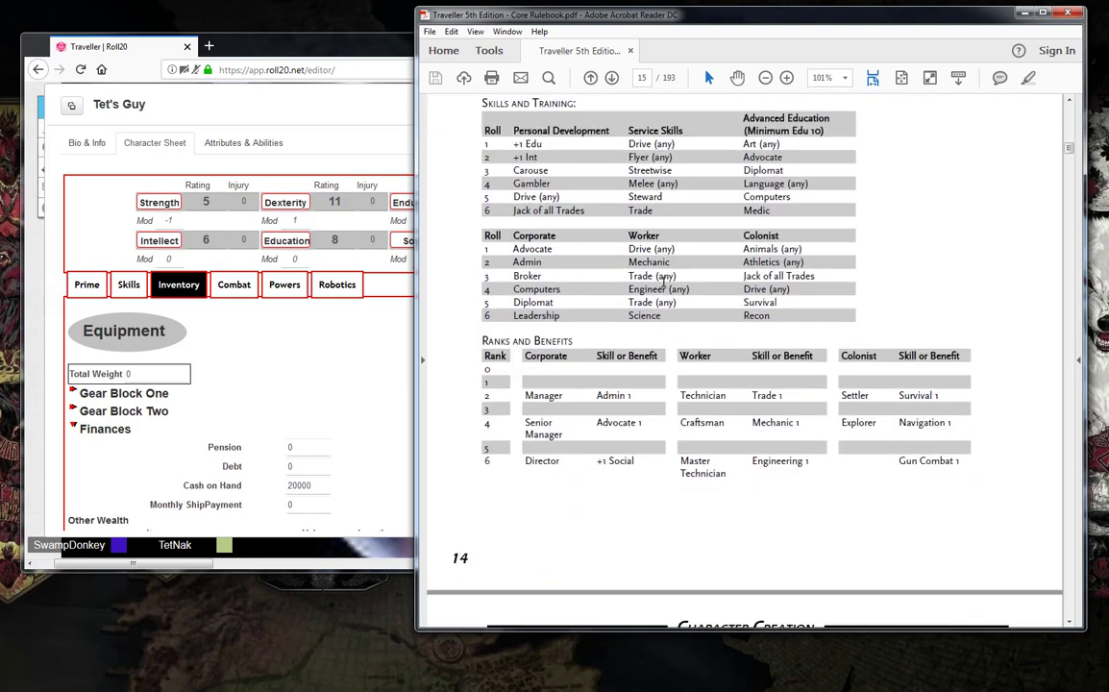
pyautogui.scroll(6, 662, 284)
pyautogui.scroll(2, 663, 281)
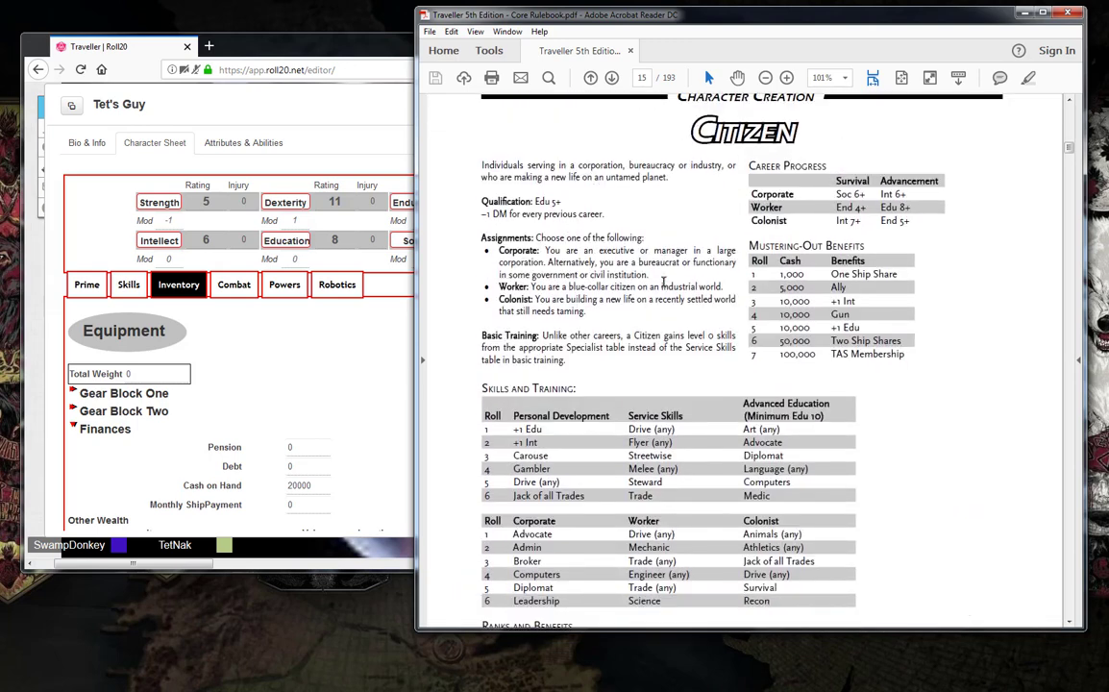
pyautogui.scroll(-4, 663, 282)
pyautogui.scroll(1, 663, 281)
pyautogui.scroll(1, 662, 281)
pyautogui.scroll(-3, 636, 276)
# Go back to rulebook page 9 and examine the advancement and mustering-out rules, the Career Summary Table and the Draft Table
pyautogui.scroll(15, 636, 276)
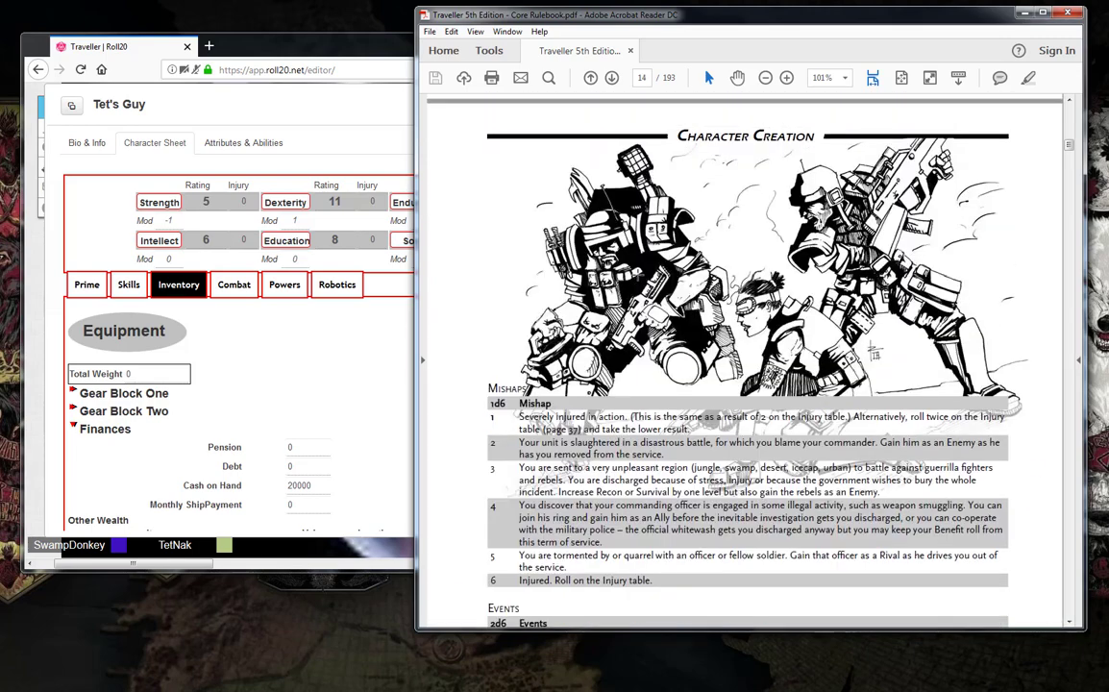
pyautogui.scroll(20, 637, 274)
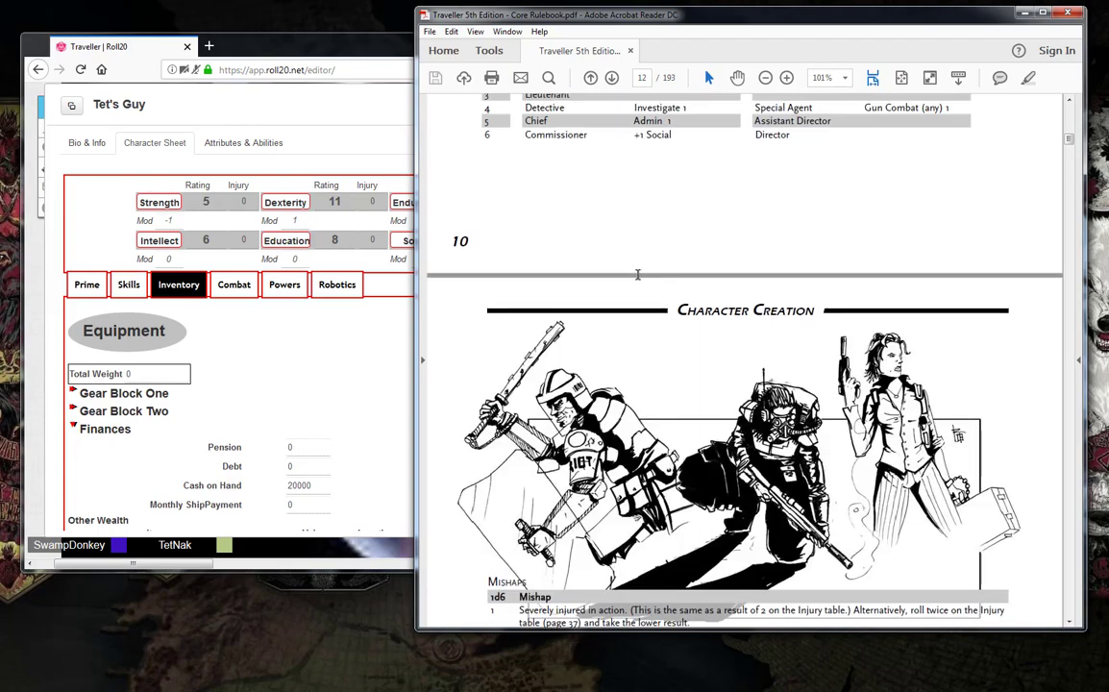
pyautogui.scroll(10, 637, 276)
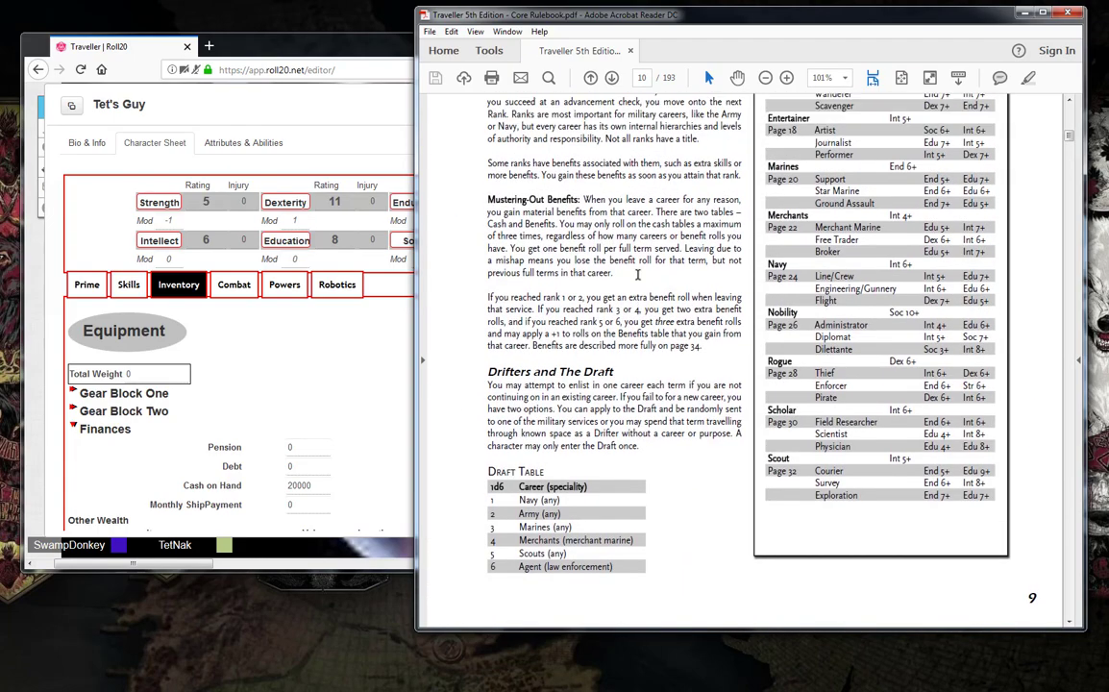
pyautogui.scroll(8, 637, 276)
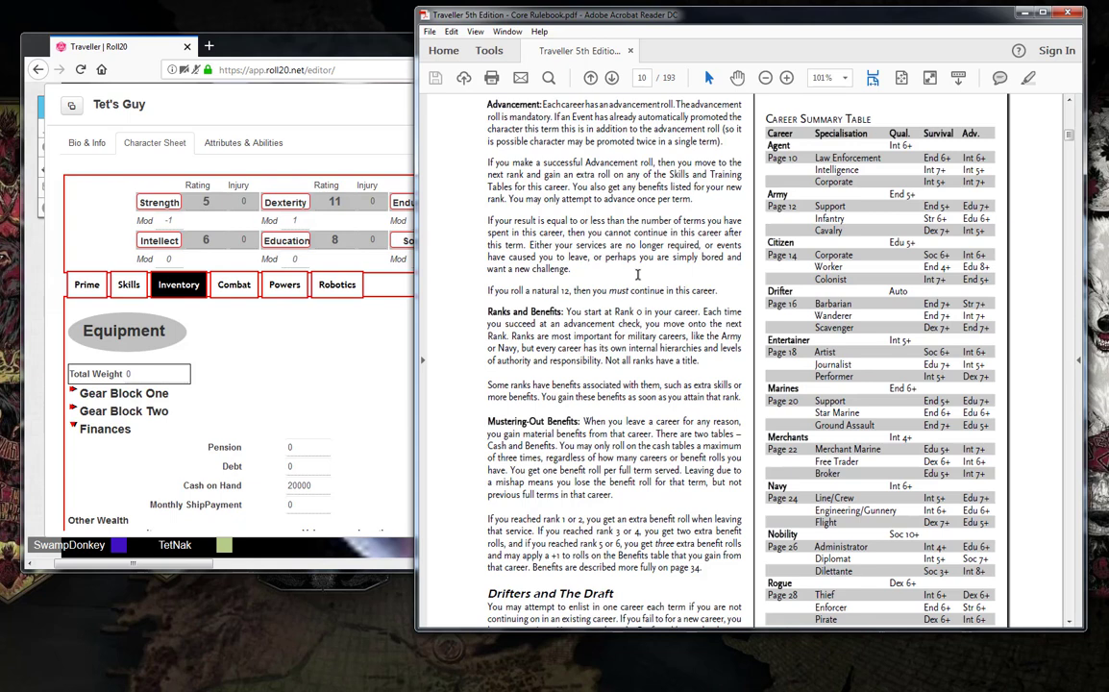
pyautogui.scroll(-2, 637, 276)
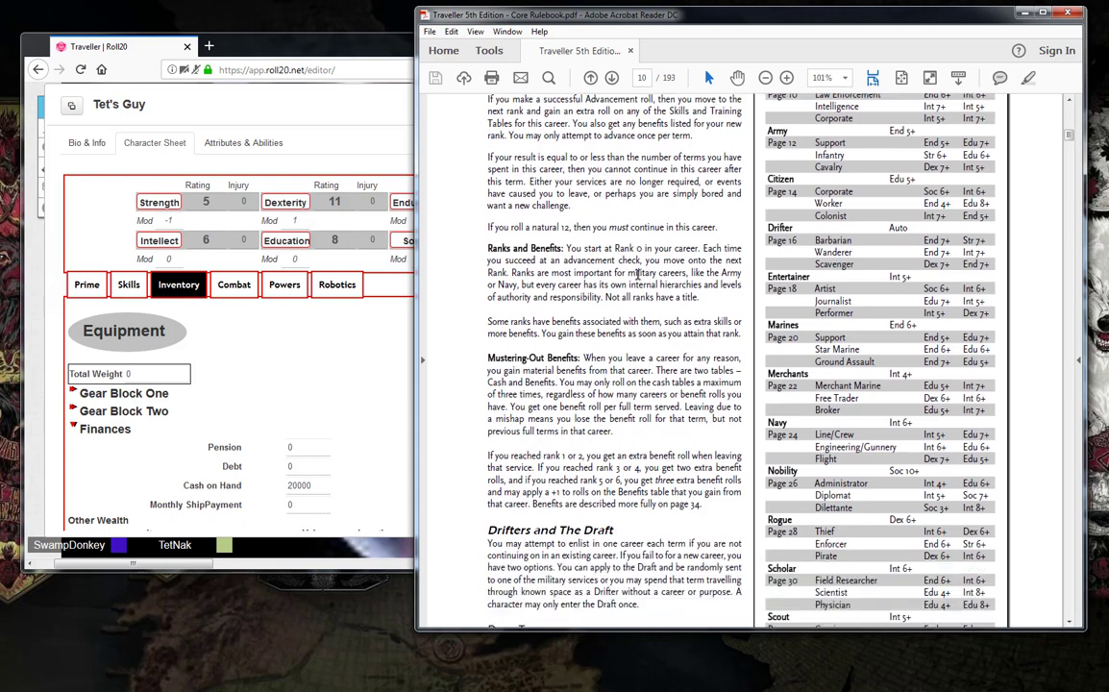
pyautogui.scroll(-2, 637, 276)
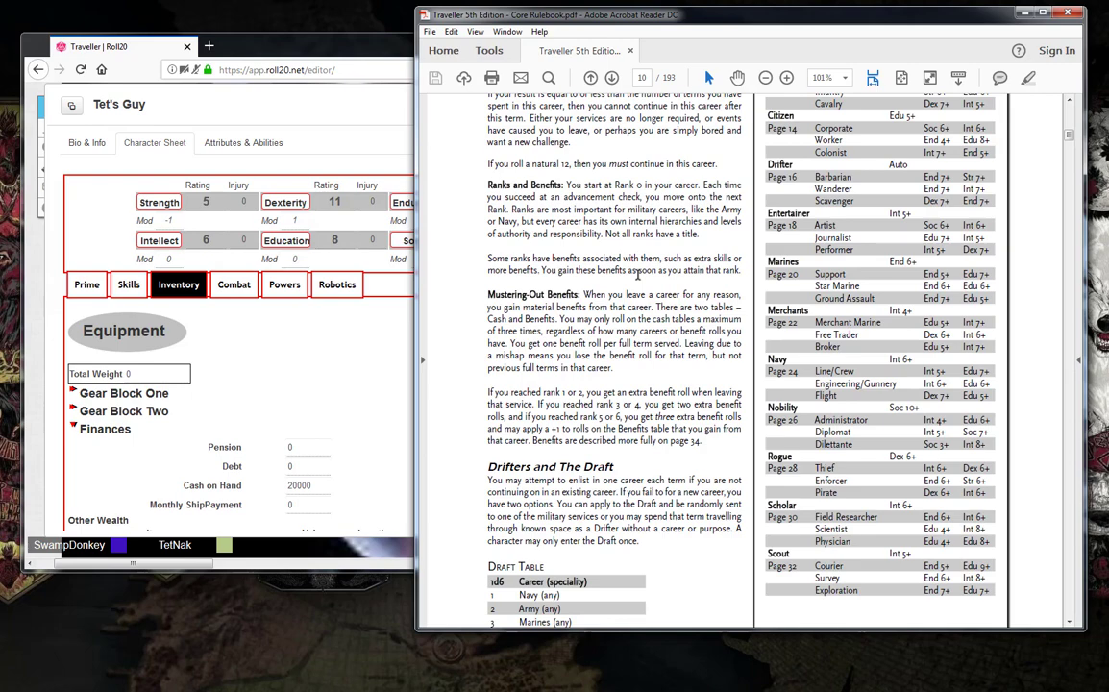
pyautogui.scroll(4, 637, 273)
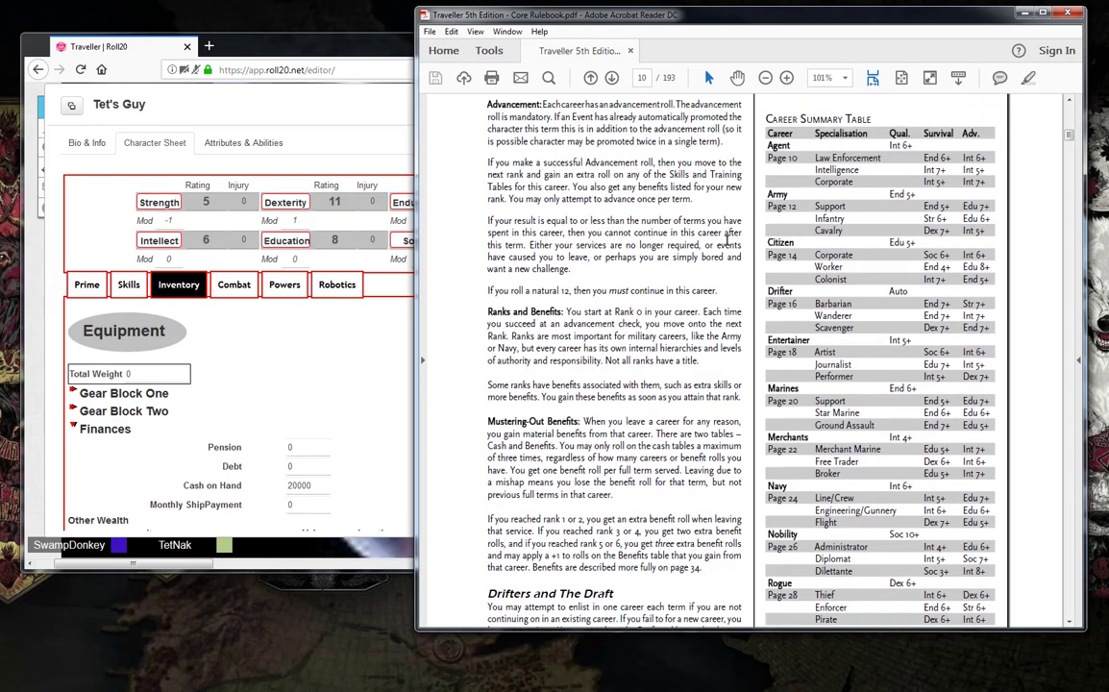
pyautogui.scroll(-5, 727, 239)
pyautogui.scroll(-1, 728, 239)
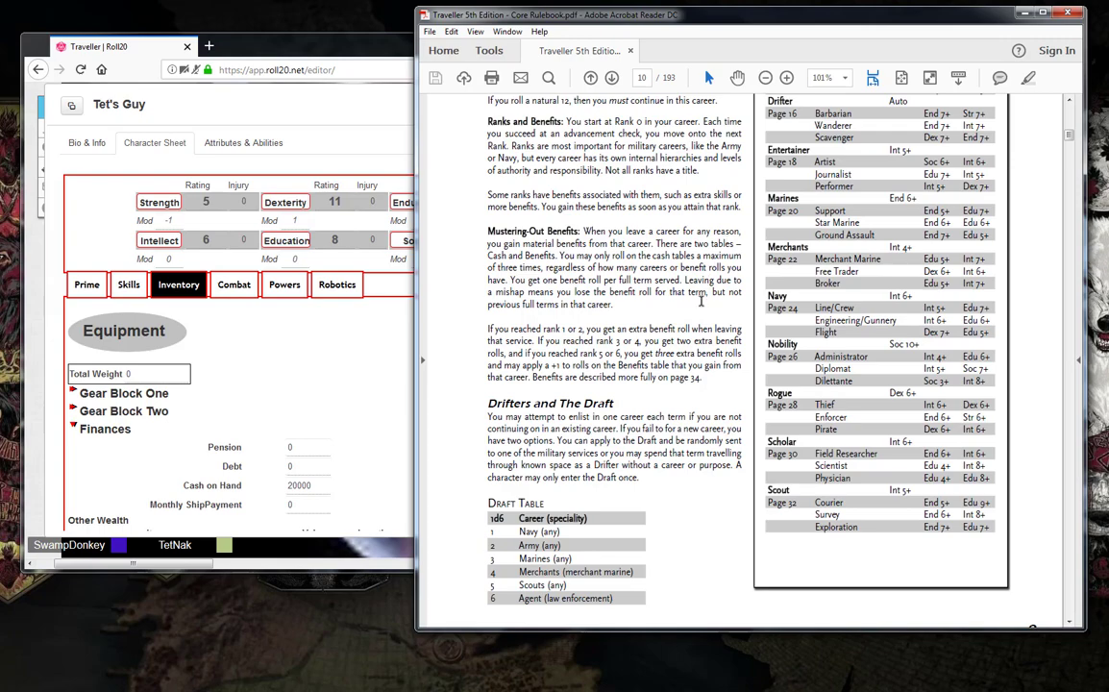
# Go forward in the rulebook to the Rogue career page and examine its qualification, assignments, benefits and skill tables
pyautogui.scroll(-15, 711, 317)
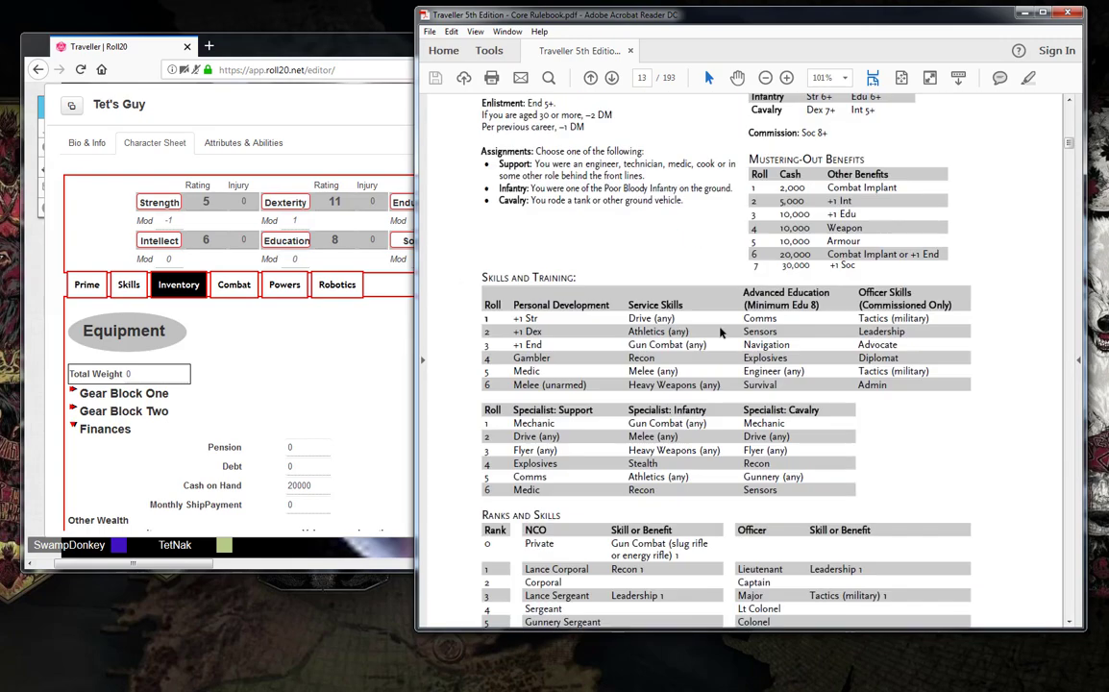
pyautogui.scroll(-15, 719, 332)
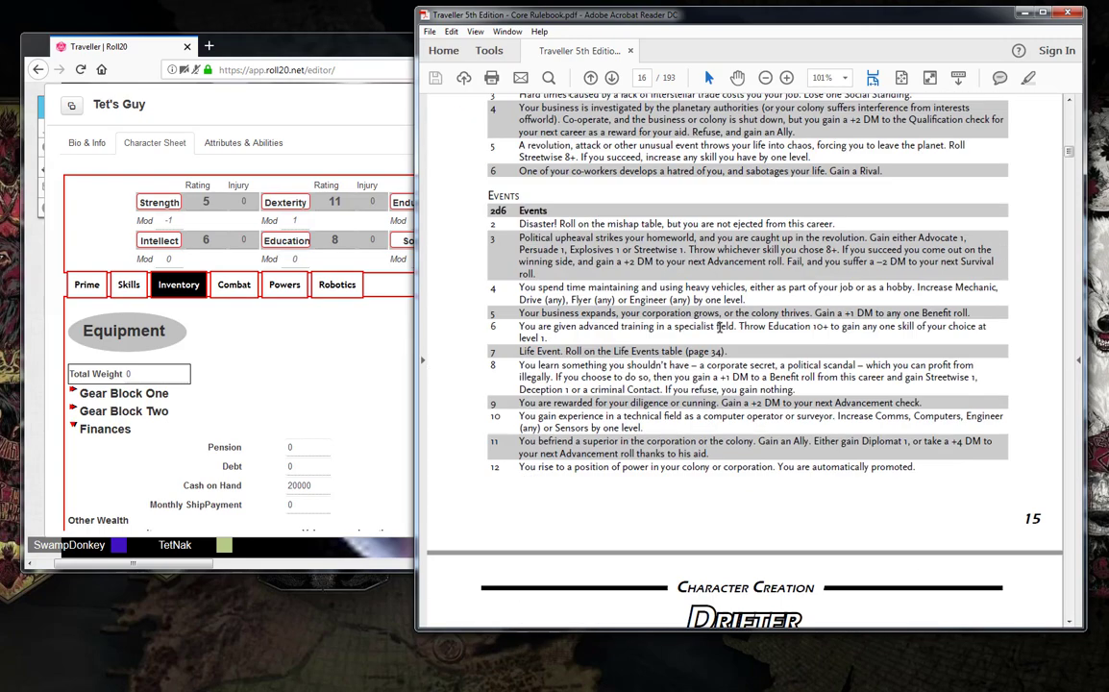
pyautogui.scroll(-15, 720, 328)
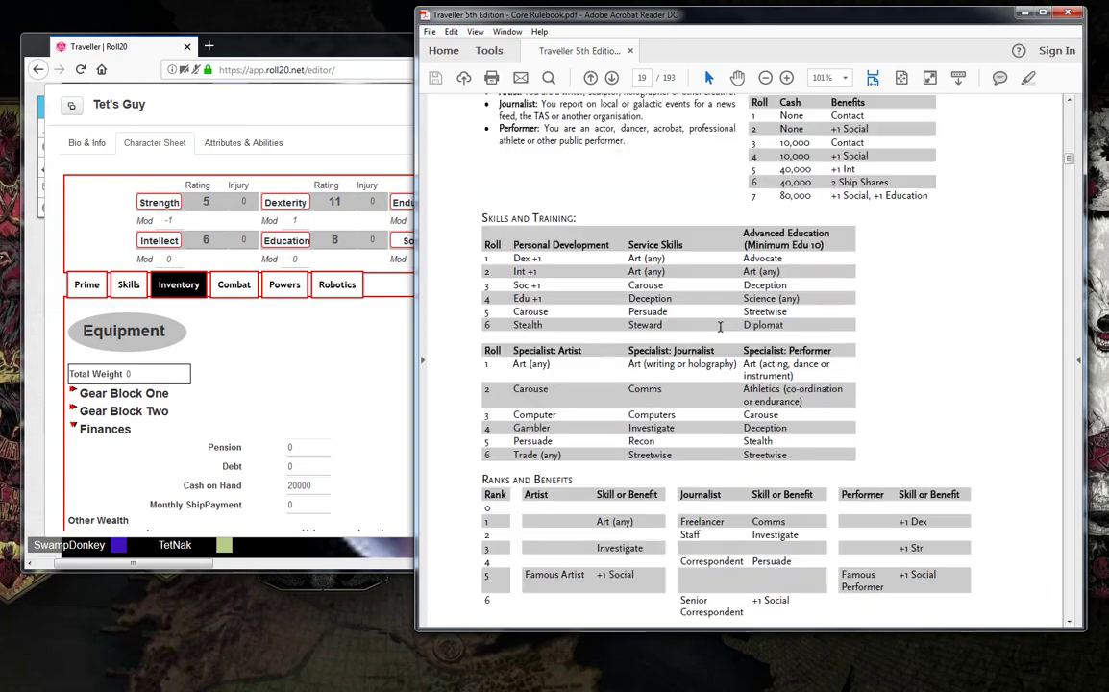
pyautogui.scroll(-15, 720, 327)
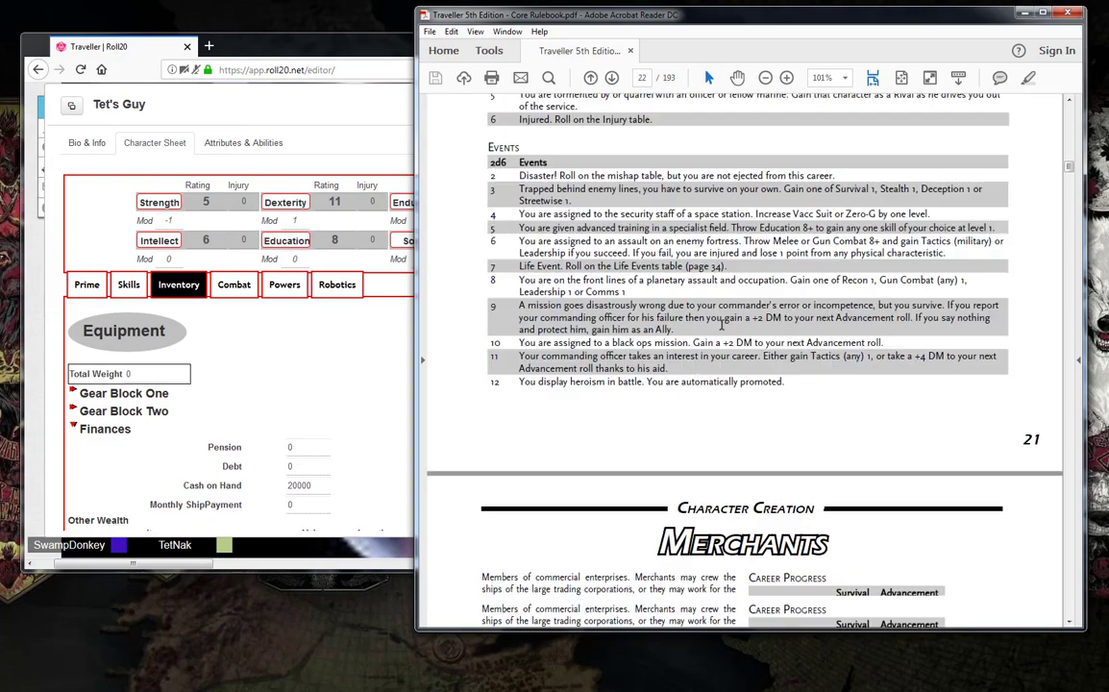
pyautogui.scroll(-15, 719, 325)
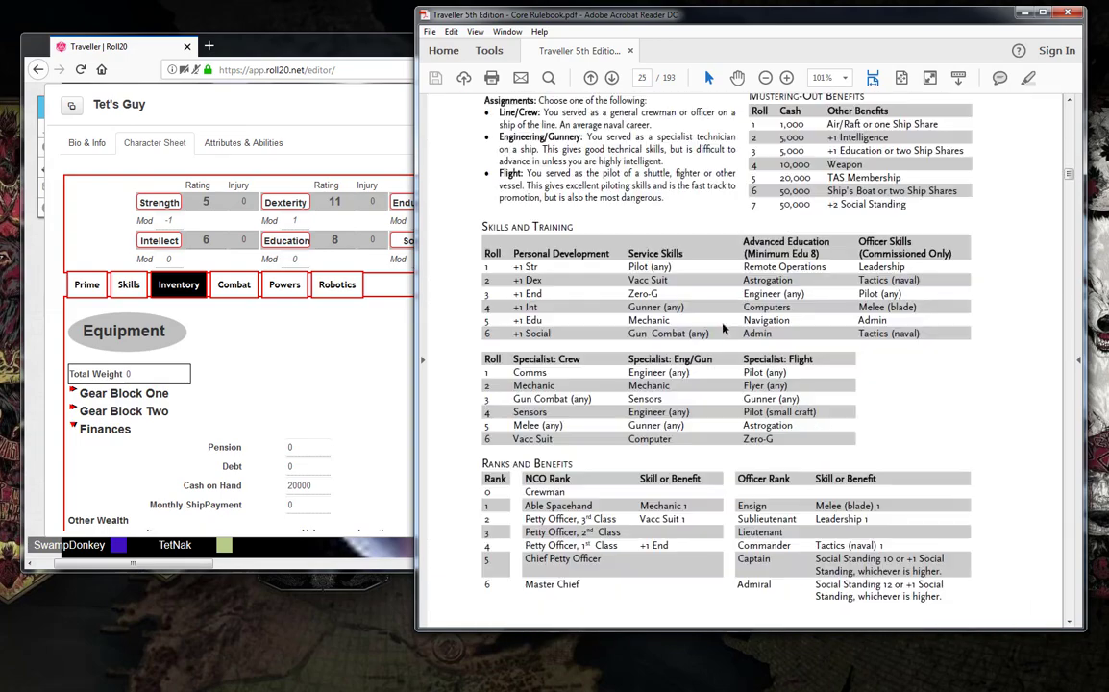
pyautogui.scroll(-15, 724, 329)
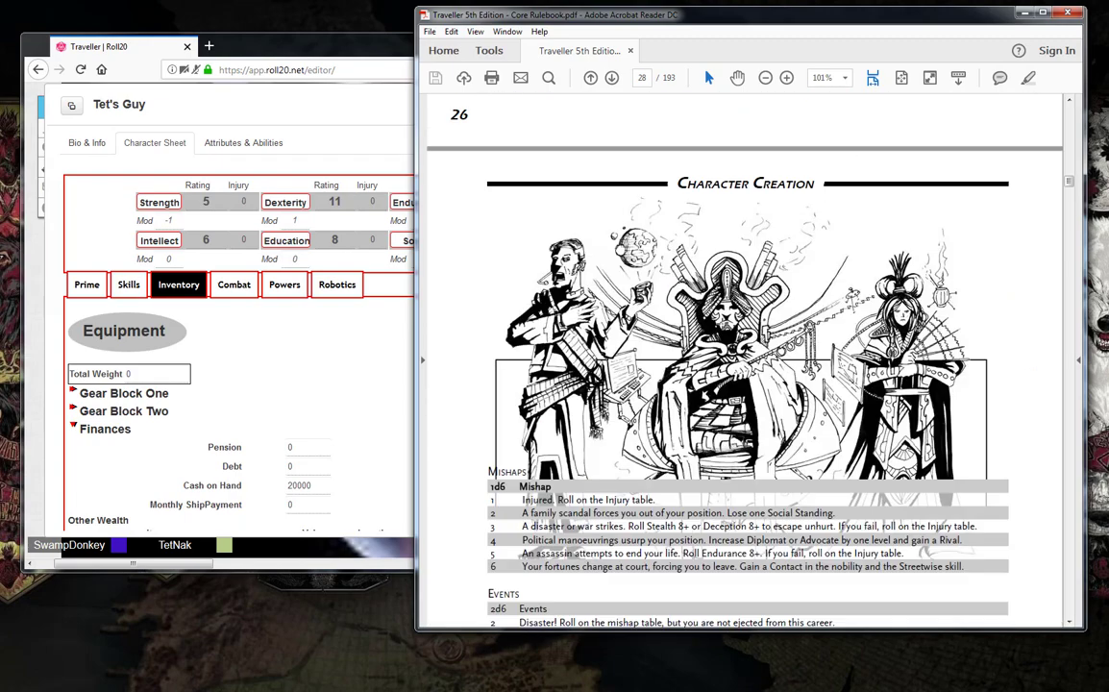
pyautogui.scroll(-10, 721, 323)
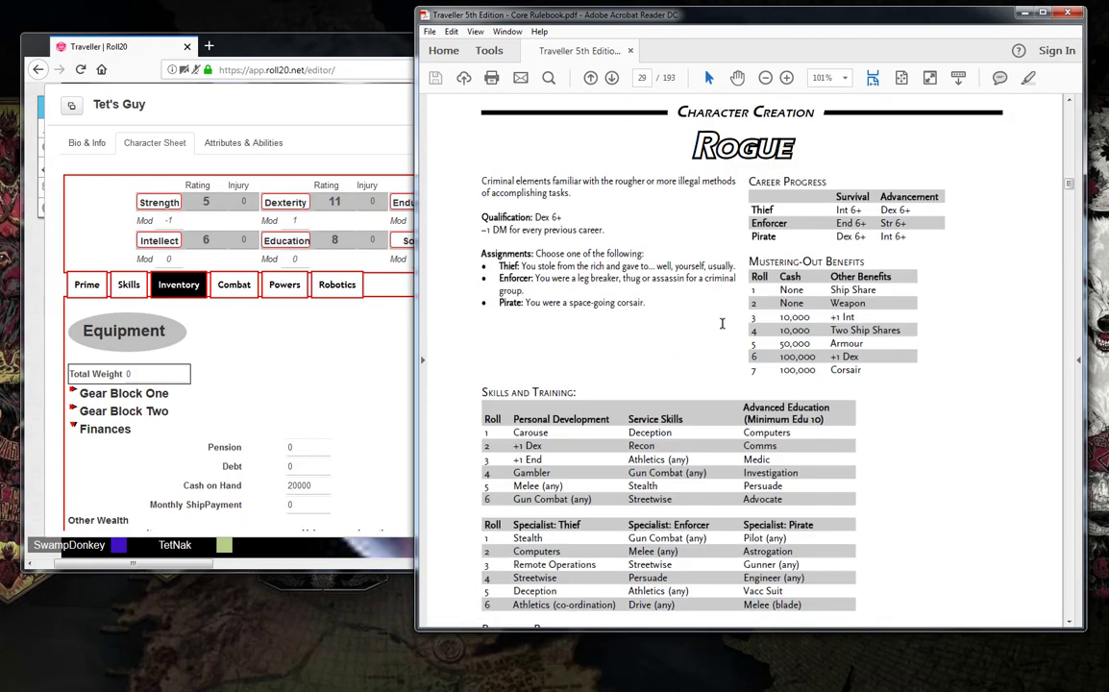
pyautogui.scroll(-1, 722, 324)
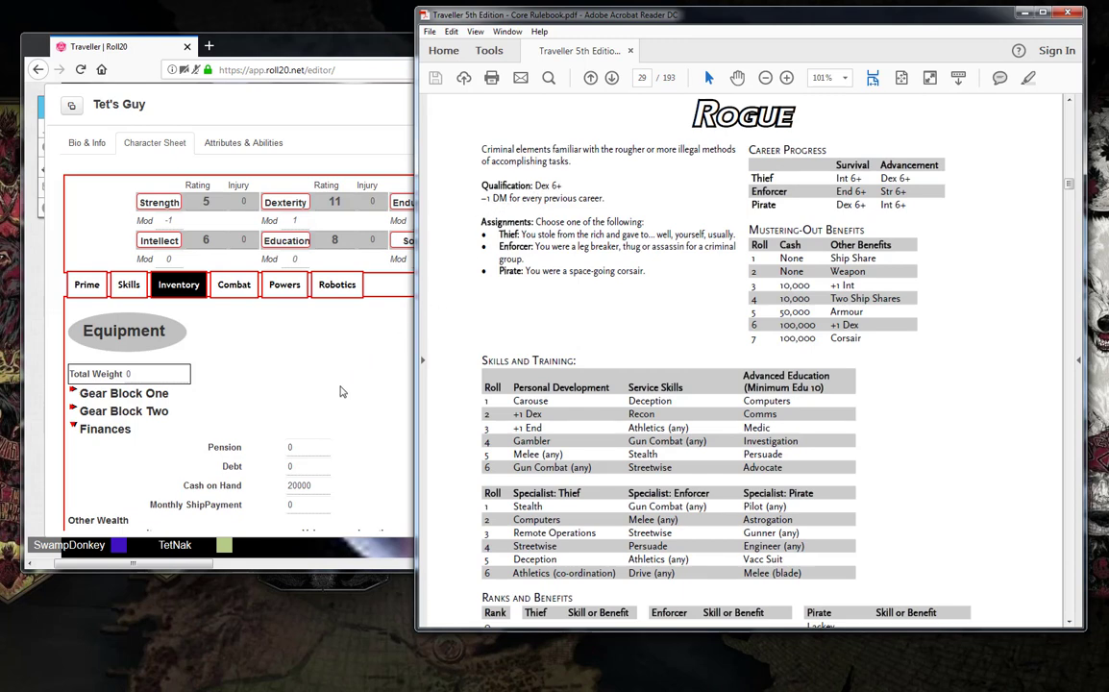
# Switch to Roll20, roll a Dexterity check from the character sheet with a modifier of -1, and shift the sheet window slightly
pyautogui.click(306, 354)
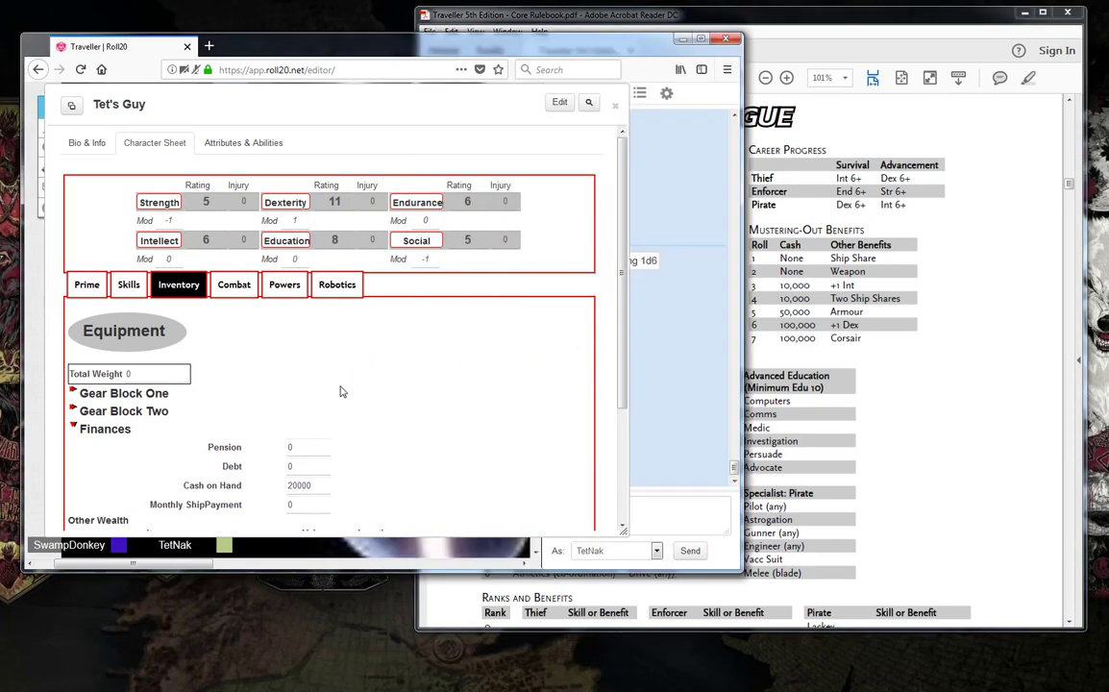
pyautogui.click(274, 199)
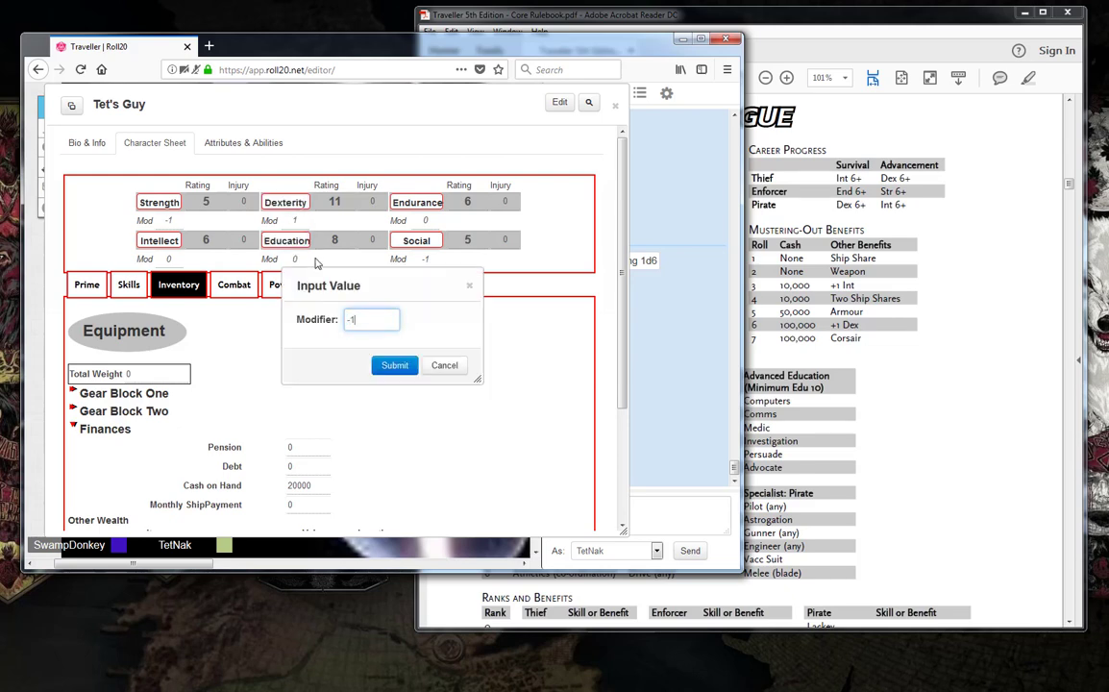
pyautogui.write('-1')
pyautogui.click(393, 364)
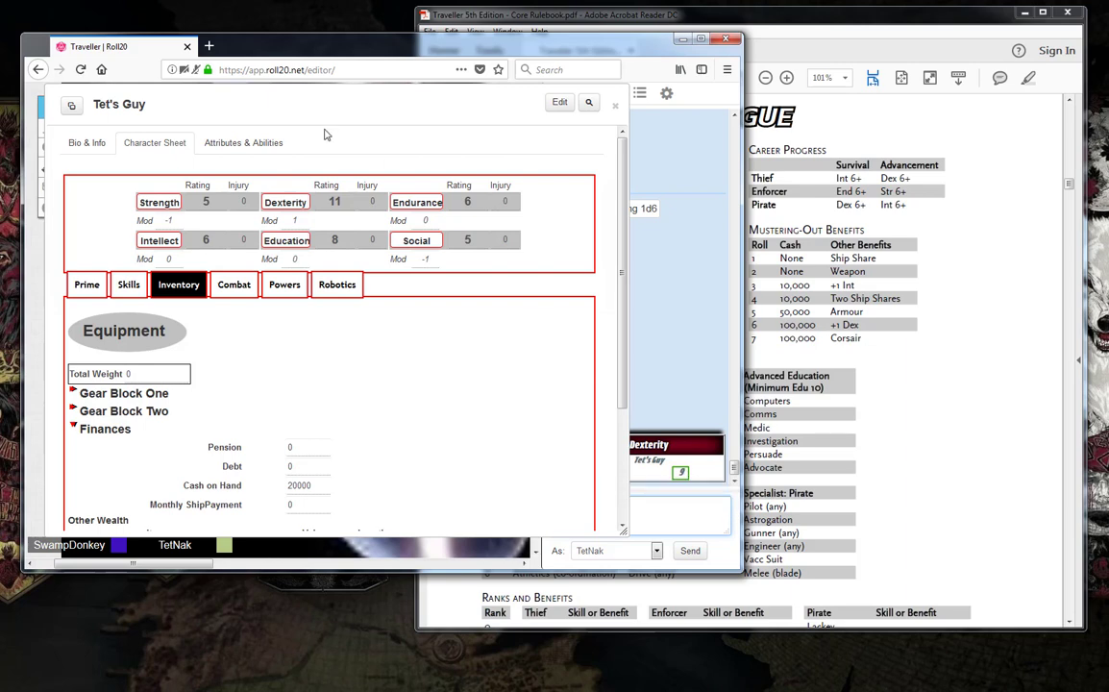
pyautogui.moveTo(285, 101); pyautogui.dragTo(293, 100)
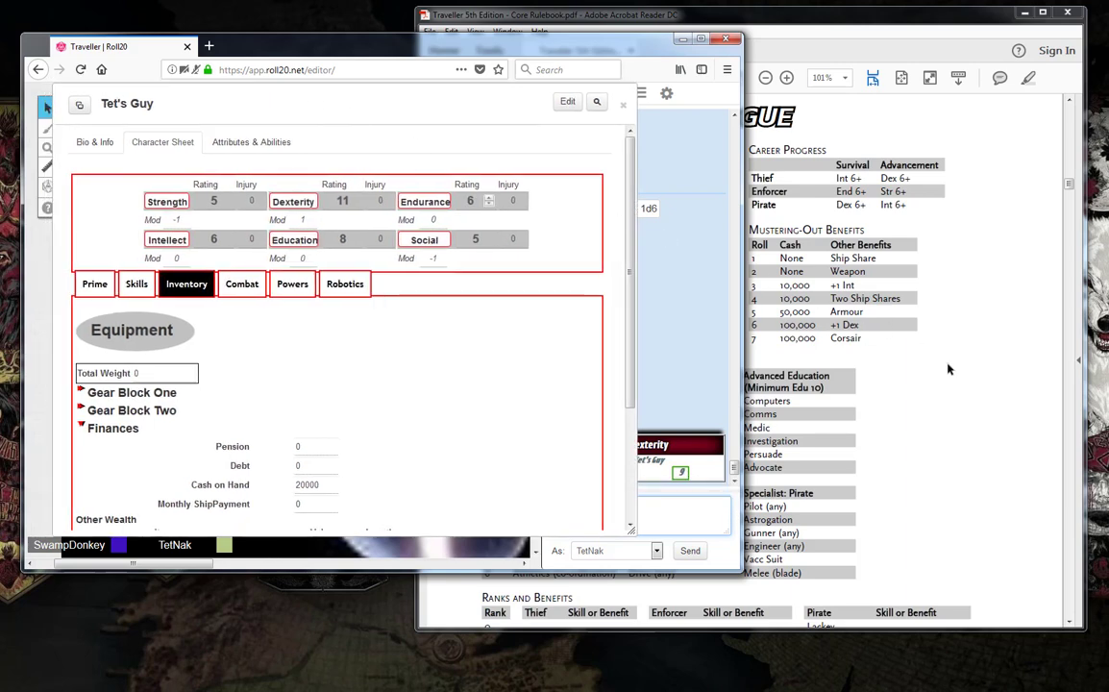
# Switch to the rulebook and examine the Rogue career's skills and training tables, including the Pirate specialist column
pyautogui.click(857, 333)
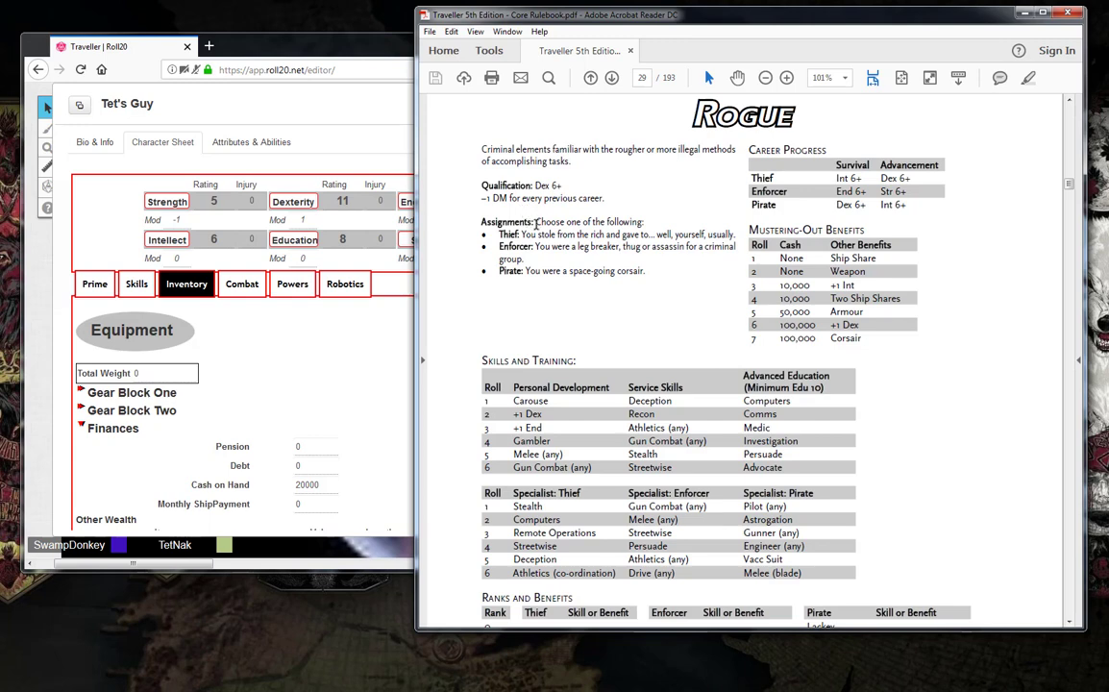
pyautogui.scroll(-2, 536, 223)
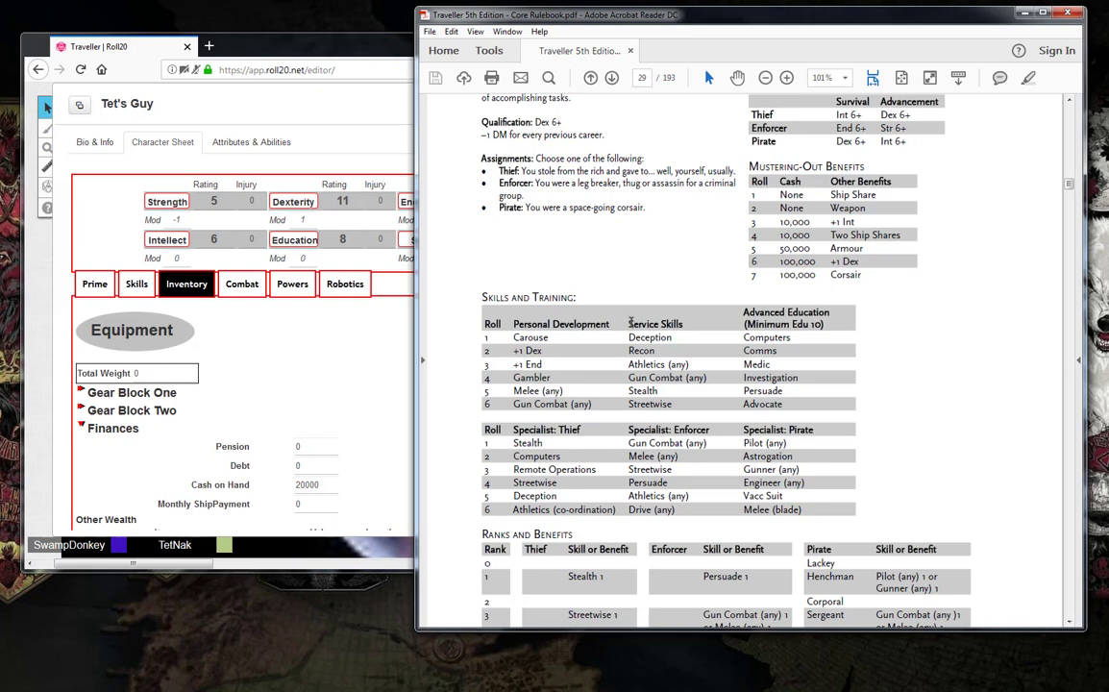
pyautogui.moveTo(631, 324); pyautogui.dragTo(672, 404)
pyautogui.click(654, 397)
# Switch to Roll20, roll 1d6 in the chat, and move and shrink the character sheet window to uncover the chat
pyautogui.click(328, 433)
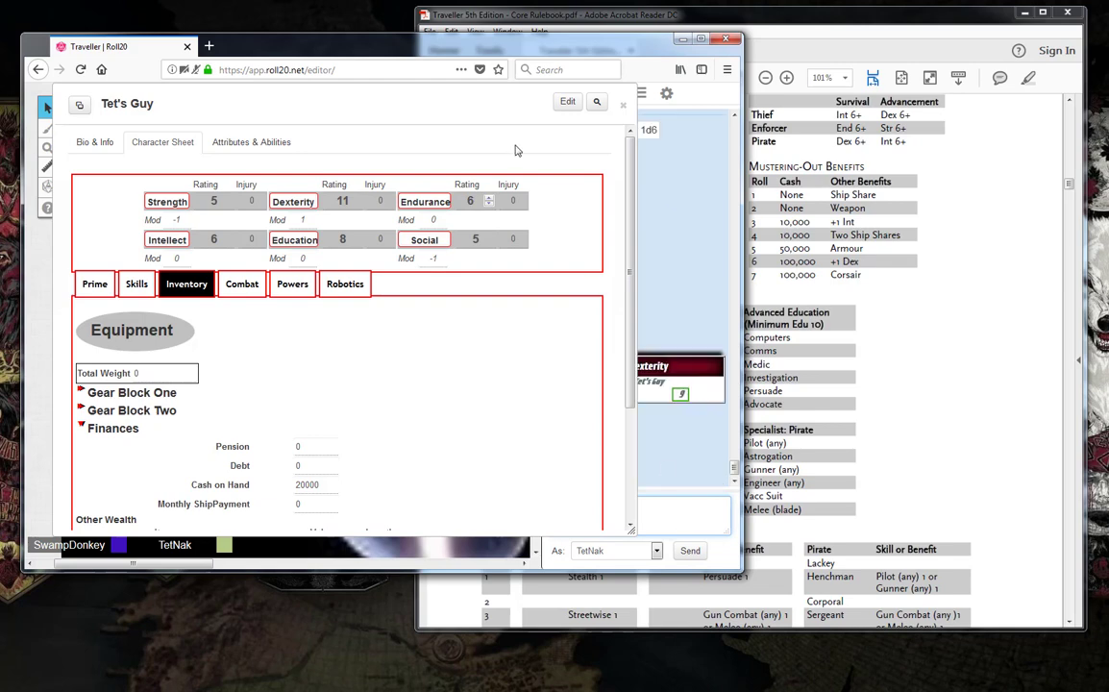
pyautogui.moveTo(446, 101); pyautogui.dragTo(418, 113)
pyautogui.moveTo(603, 540); pyautogui.dragTo(546, 504)
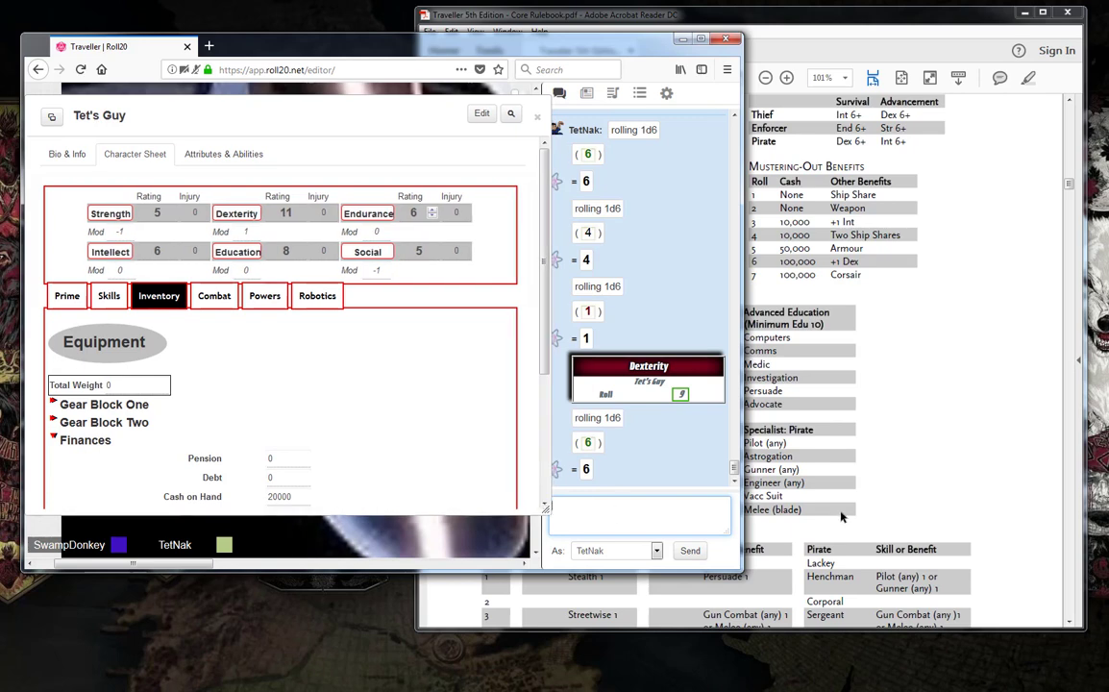
pyautogui.click(931, 483)
pyautogui.click(284, 333)
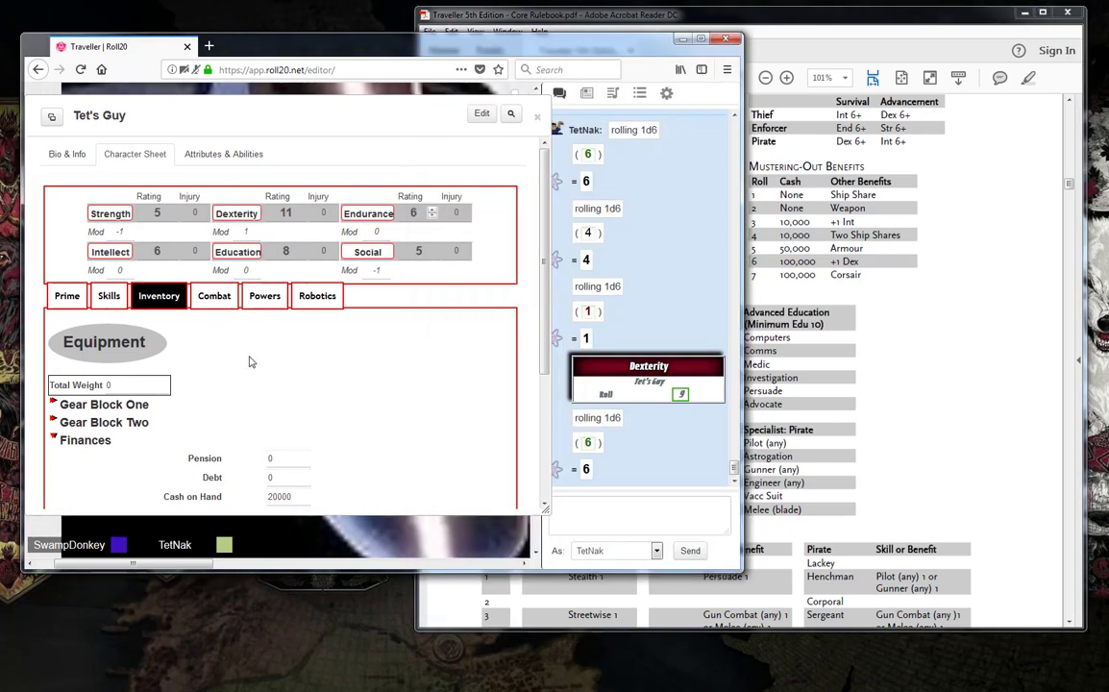
# Open the character's skills section and enable the Melee skill in the list of skills to show
pyautogui.click(108, 296)
pyautogui.scroll(-3, 289, 331)
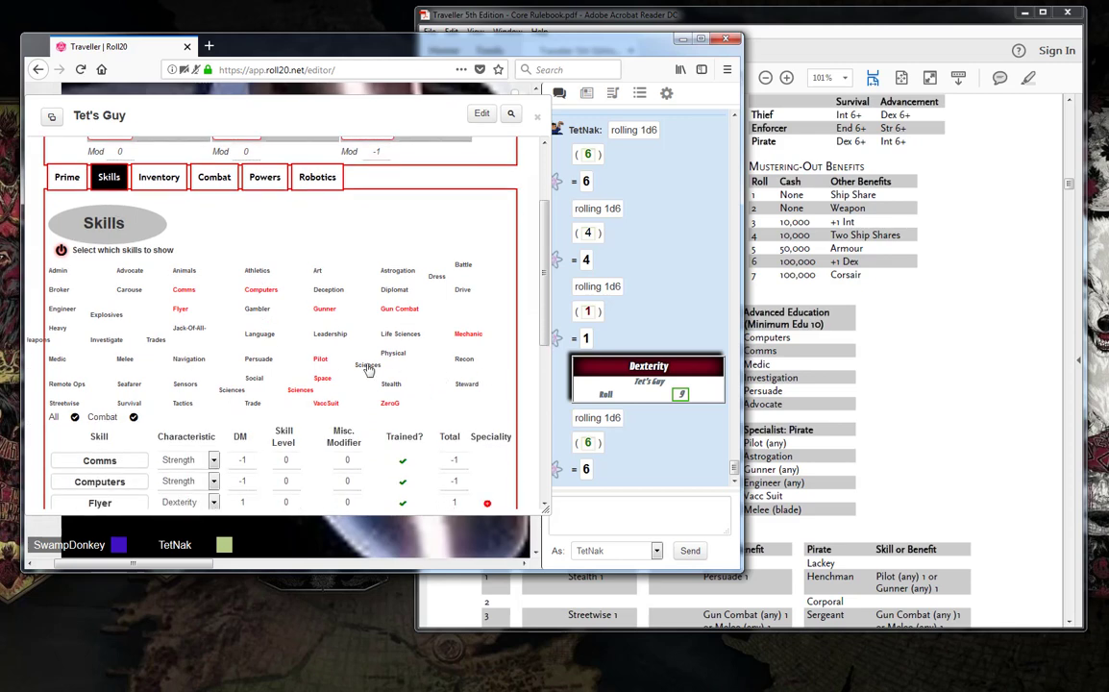
pyautogui.scroll(-1, 163, 346)
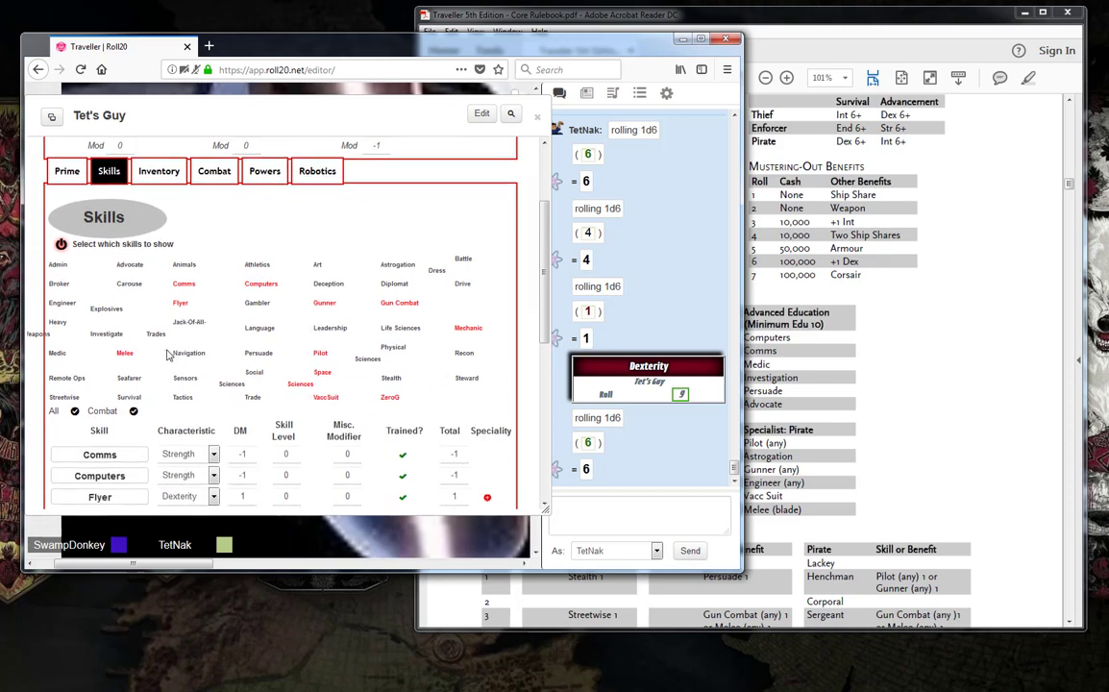
# Expand the Melee skill's specialities and add one named Blade
pyautogui.scroll(-5, 167, 355)
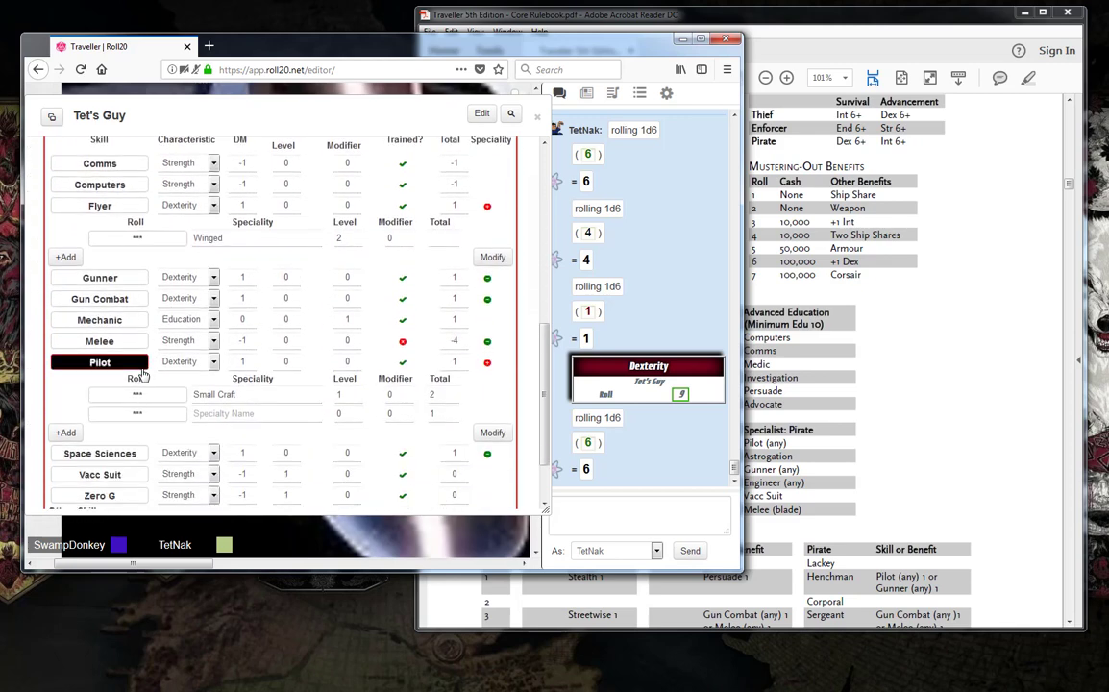
pyautogui.click(487, 341)
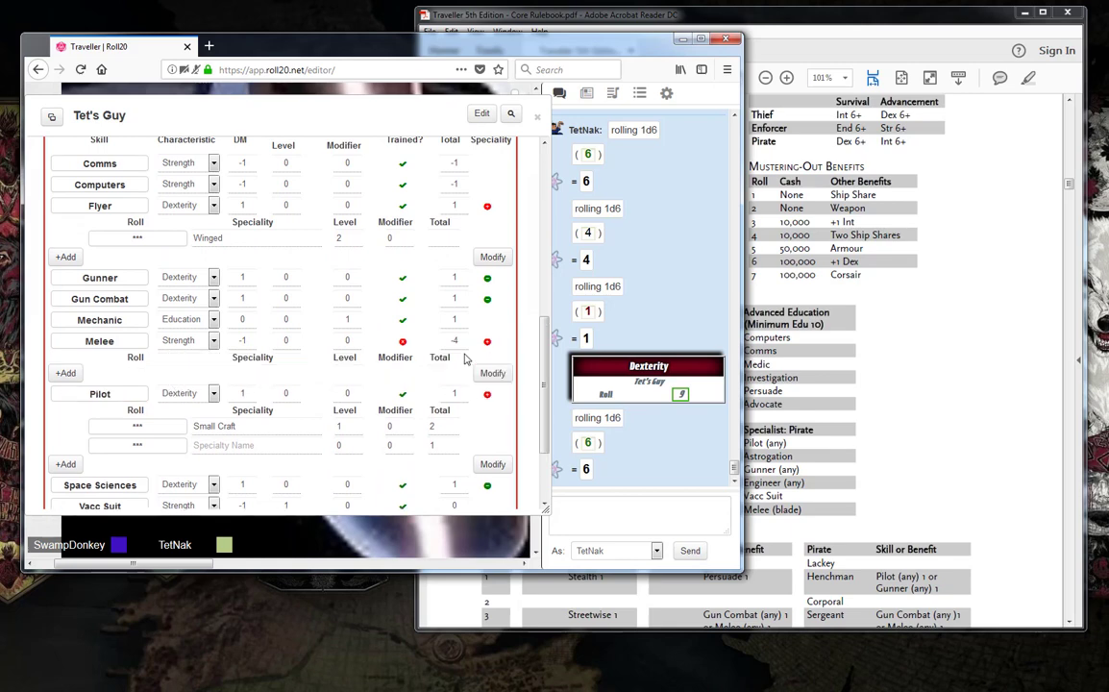
pyautogui.click(65, 373)
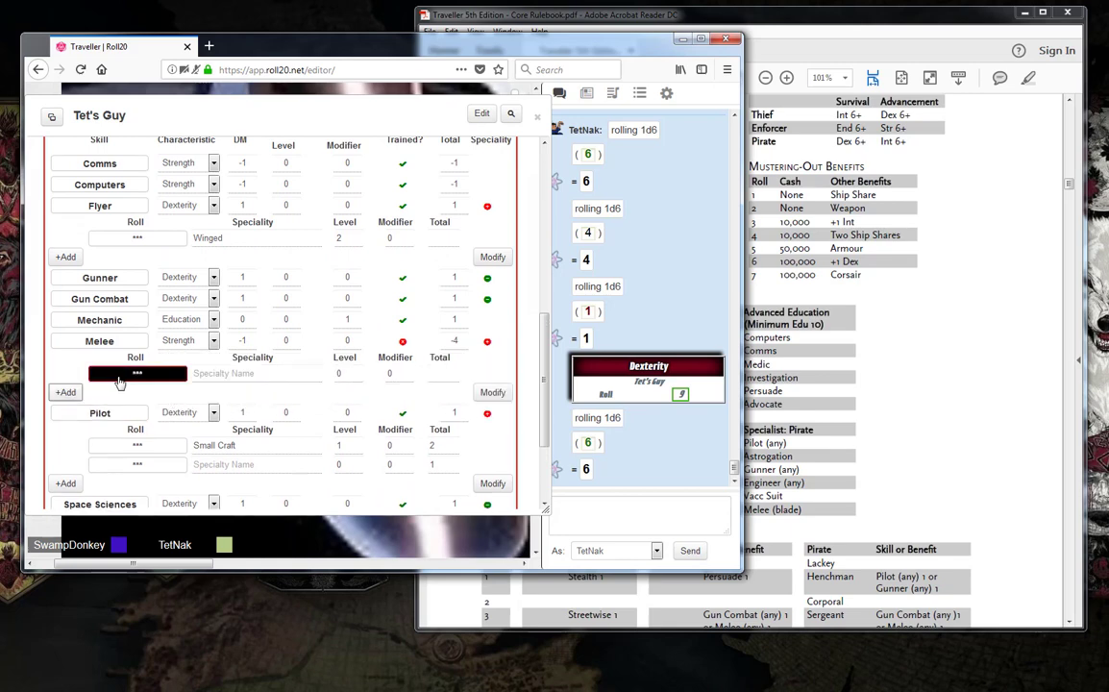
pyautogui.click(220, 375)
pyautogui.write('Blk')
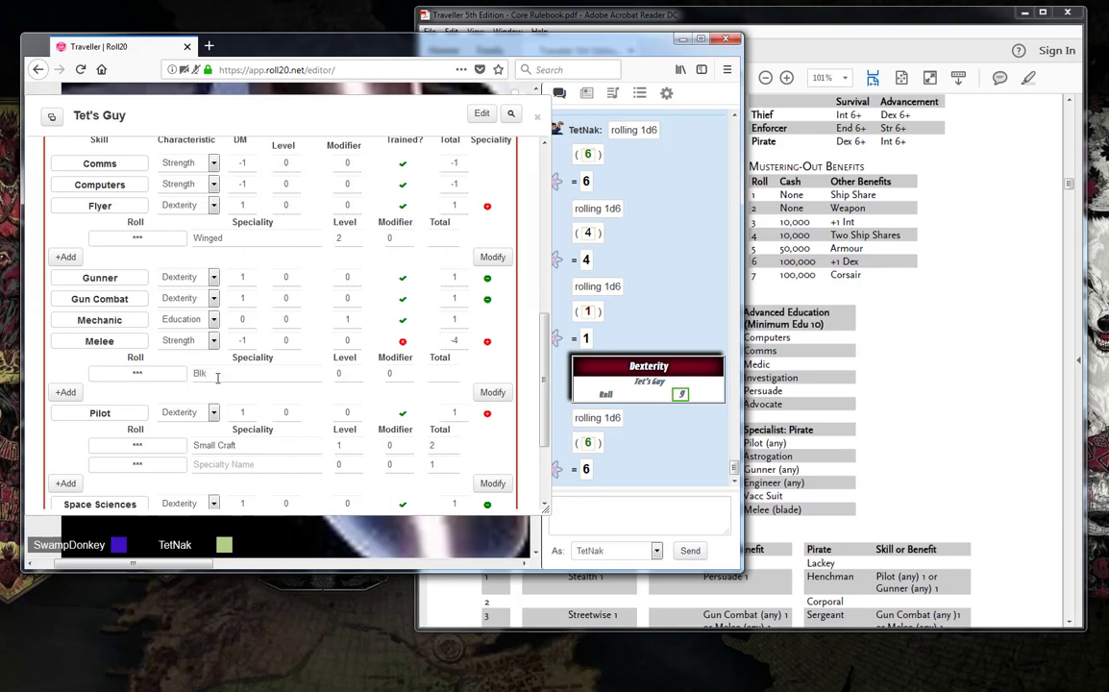
pyautogui.press('BackSpace')
pyautogui.press('BackSpace')
# Look up the Melee skill description in the rulebook's Skills and Tasks chapter and examine its specialities and attack characteristics
pyautogui.click(930, 391)
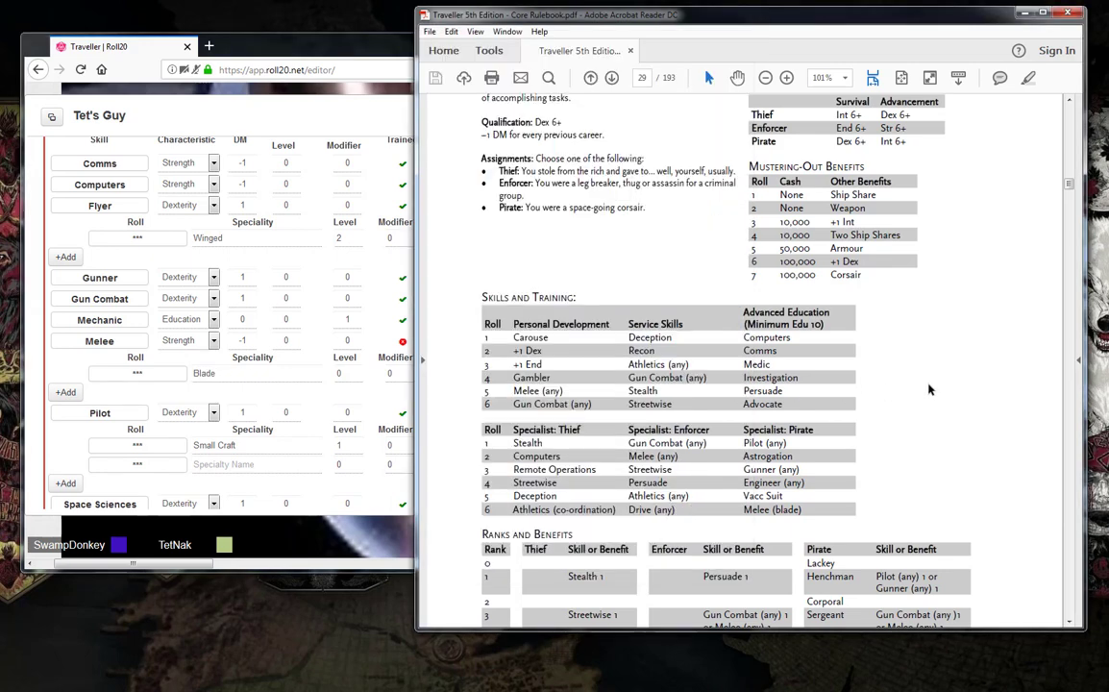
pyautogui.scroll(-20, 920, 374)
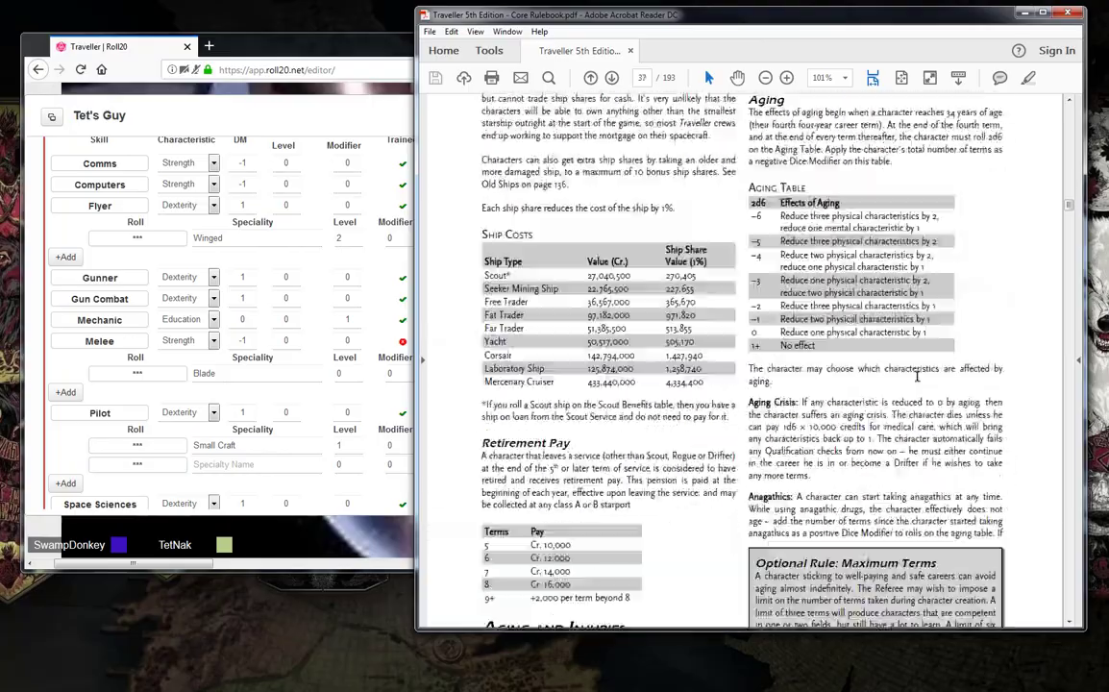
pyautogui.scroll(-10, 916, 375)
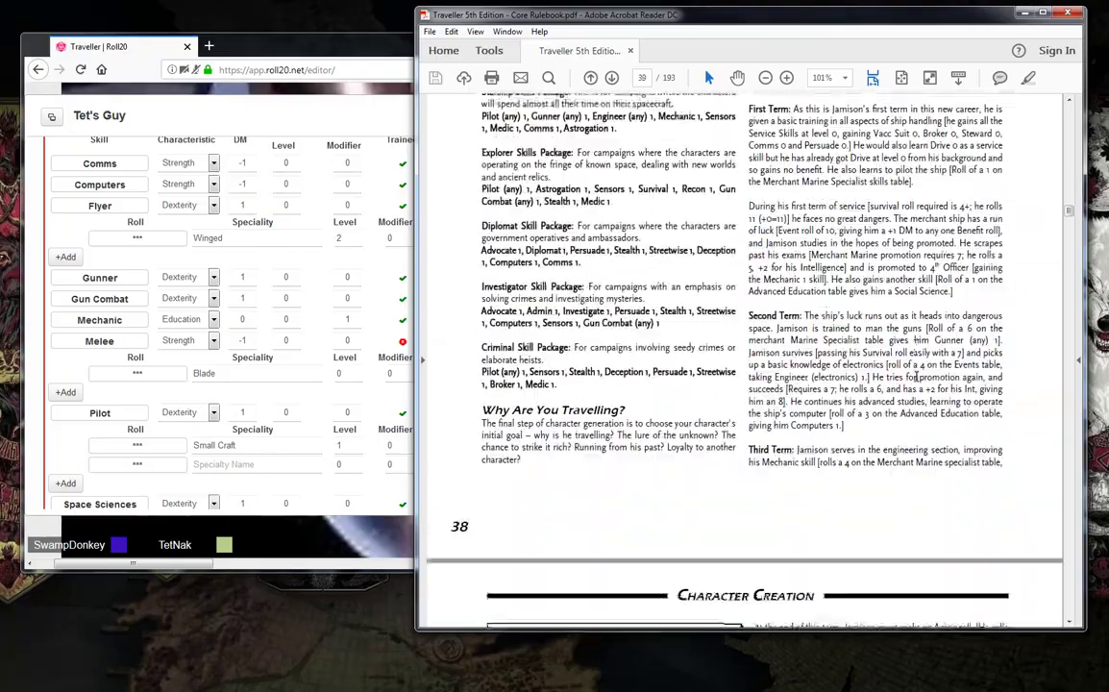
pyautogui.scroll(-20, 916, 376)
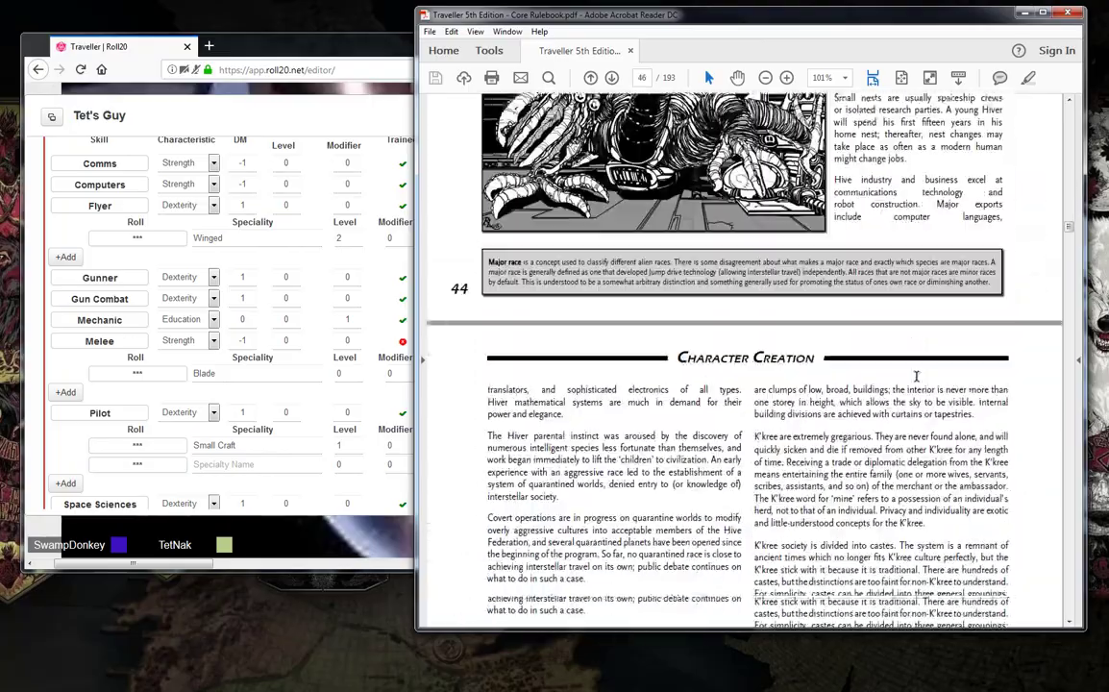
pyautogui.scroll(-15, 917, 376)
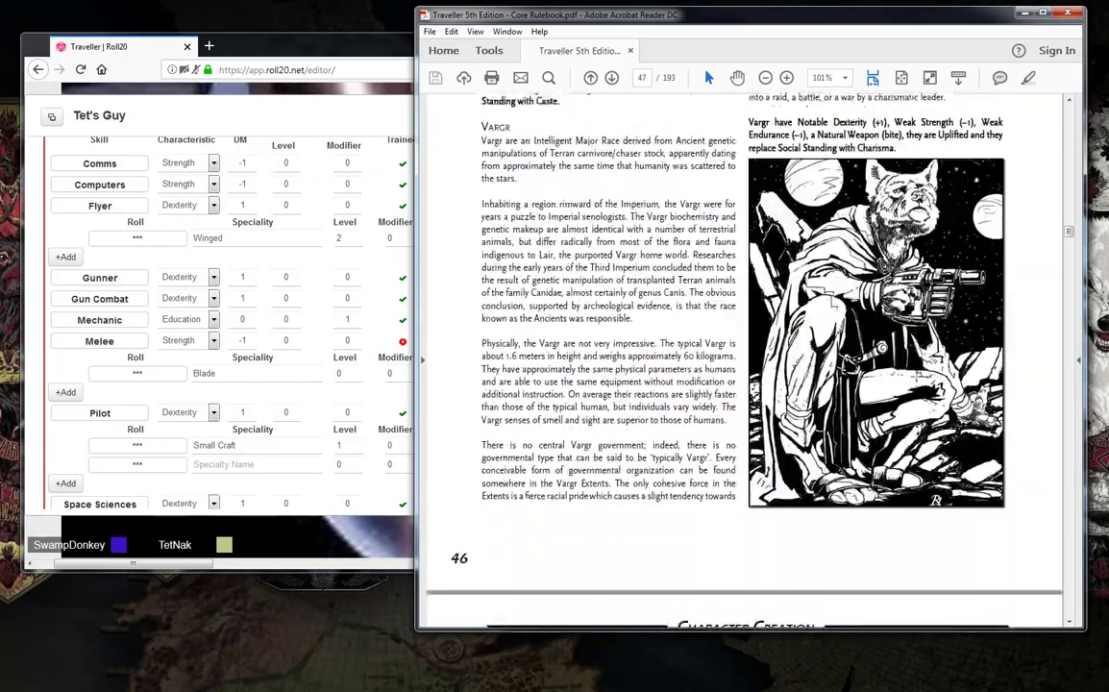
pyautogui.scroll(-20, 917, 377)
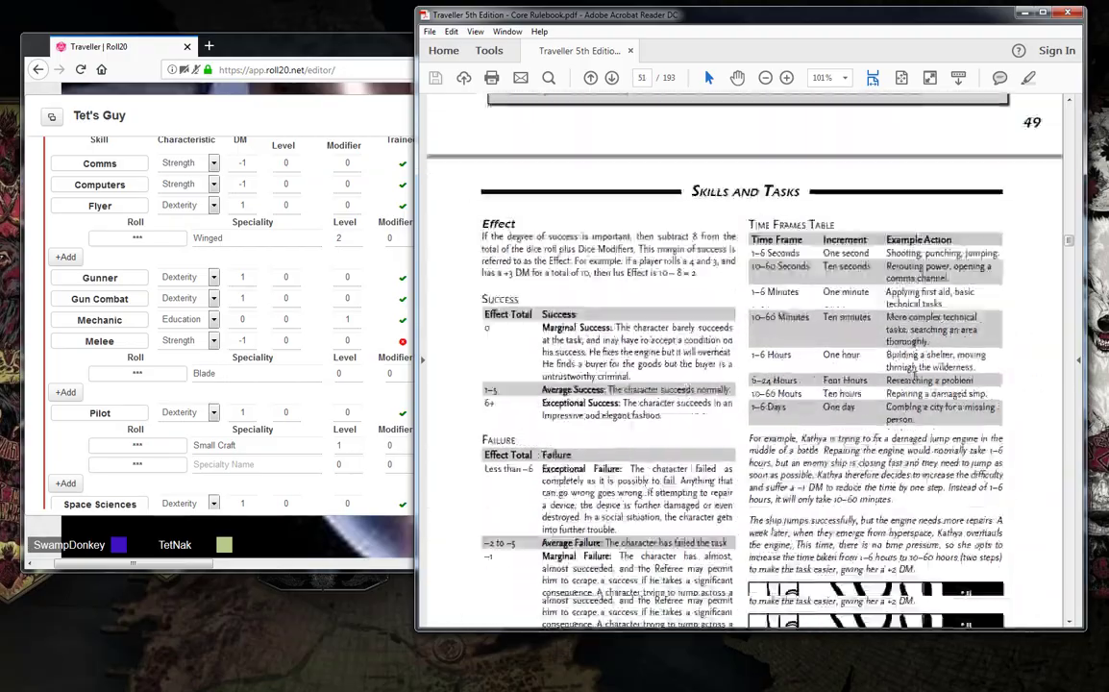
pyautogui.scroll(-5, 914, 377)
pyautogui.scroll(5, 915, 376)
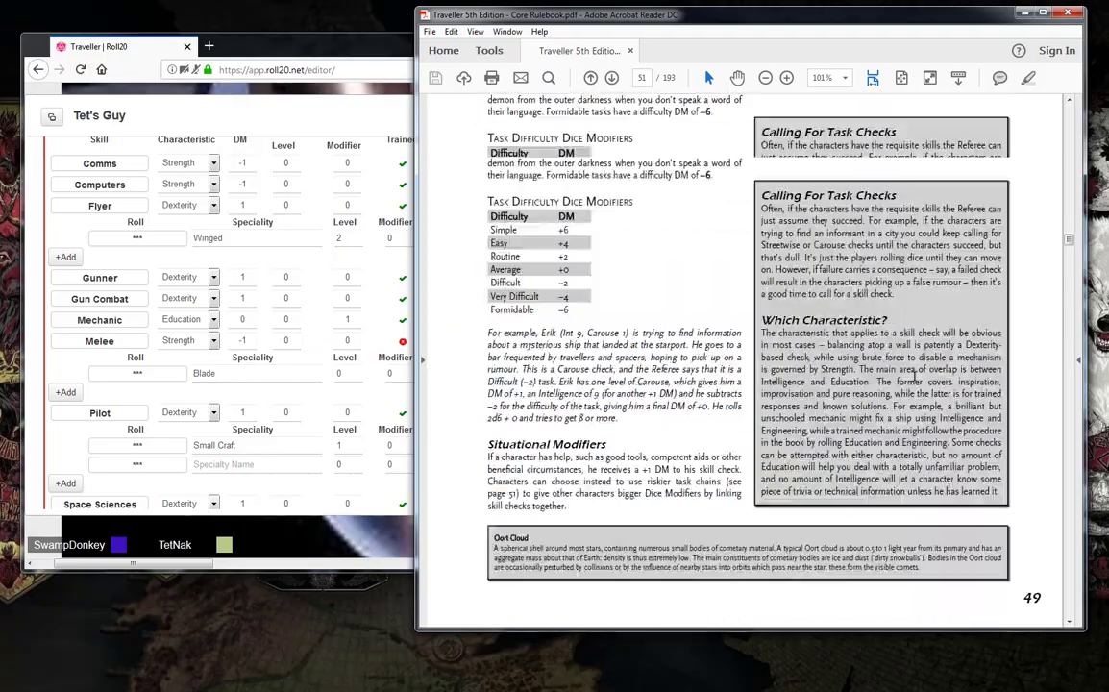
pyautogui.scroll(15, 912, 377)
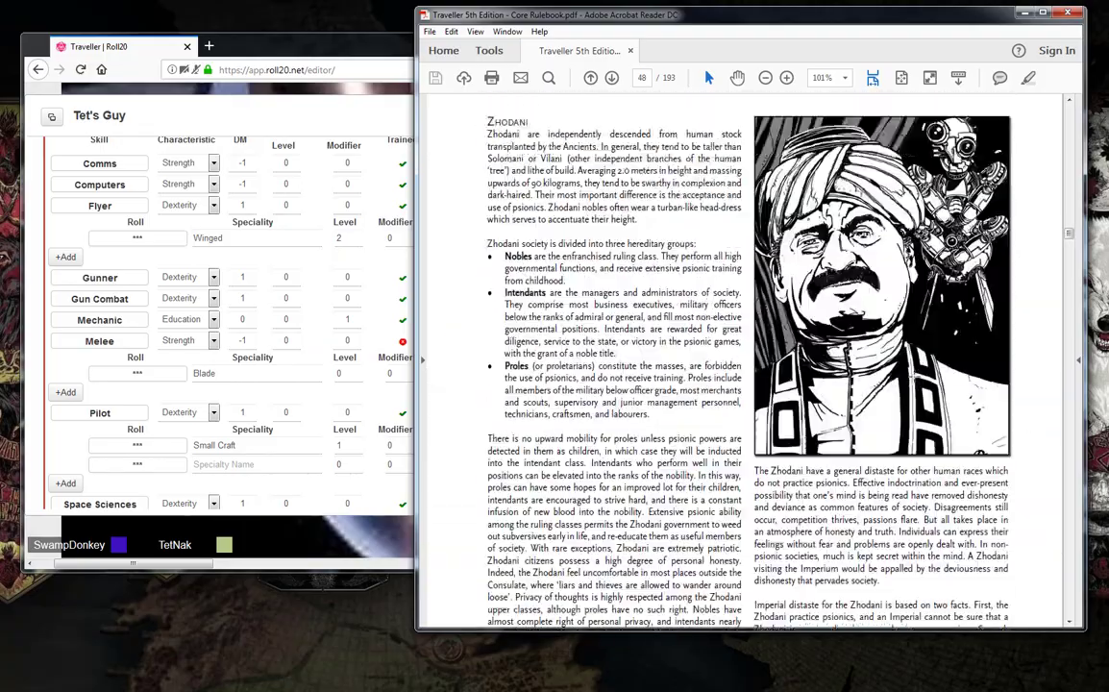
pyautogui.scroll(5, 914, 379)
pyautogui.scroll(-15, 914, 380)
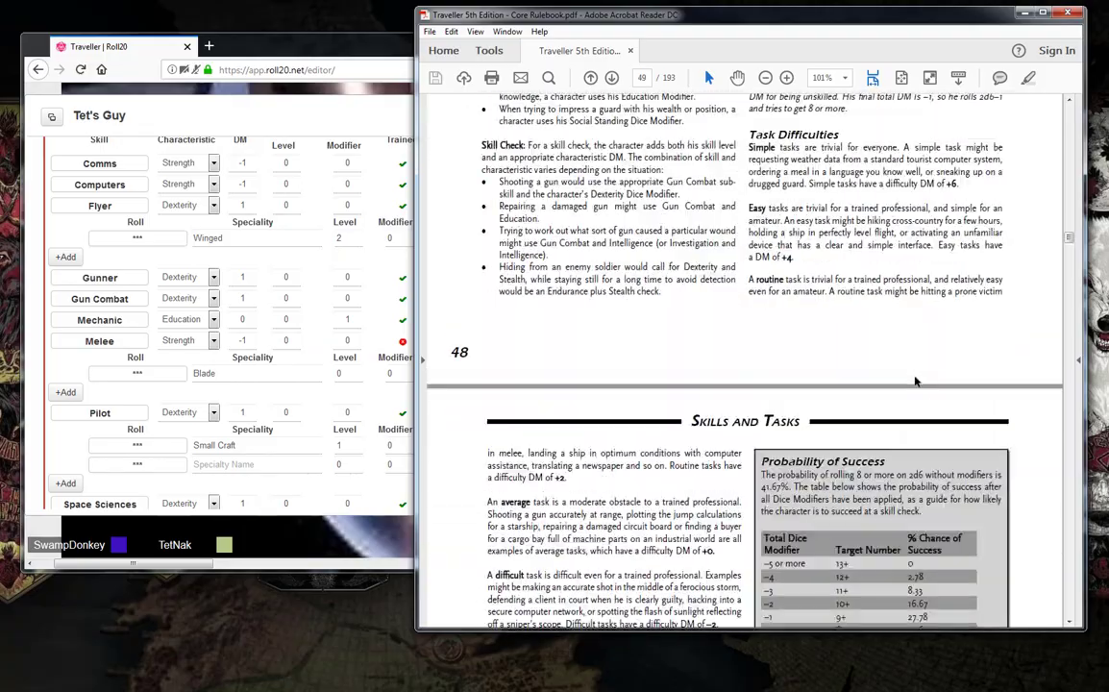
pyautogui.scroll(-20, 914, 382)
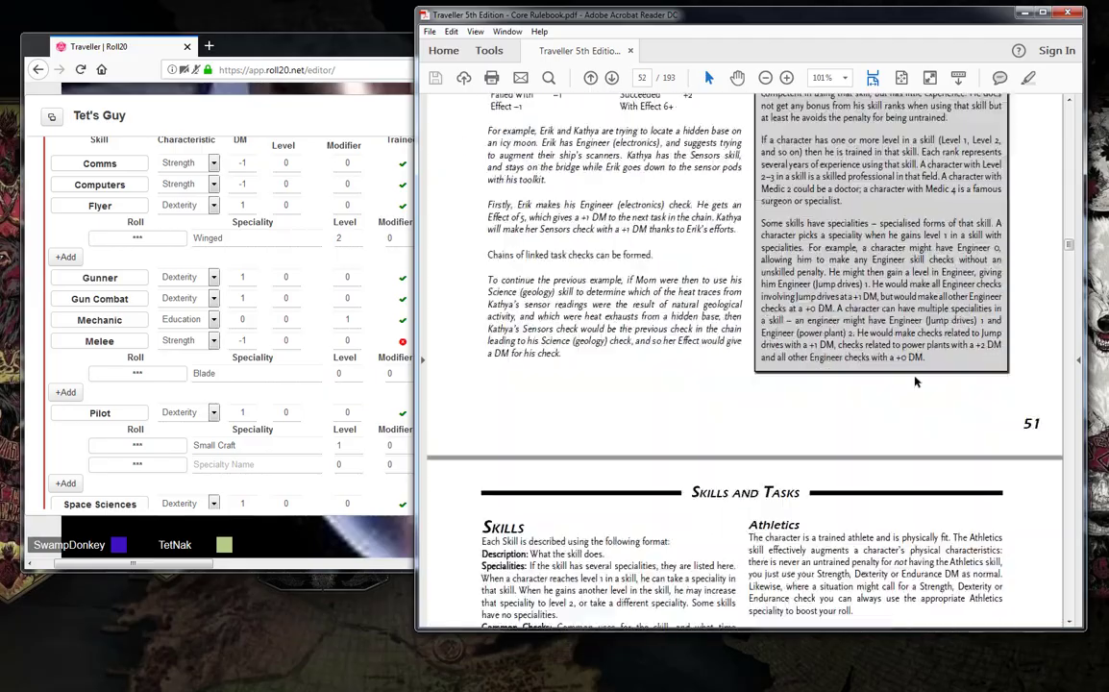
pyautogui.scroll(-20, 915, 381)
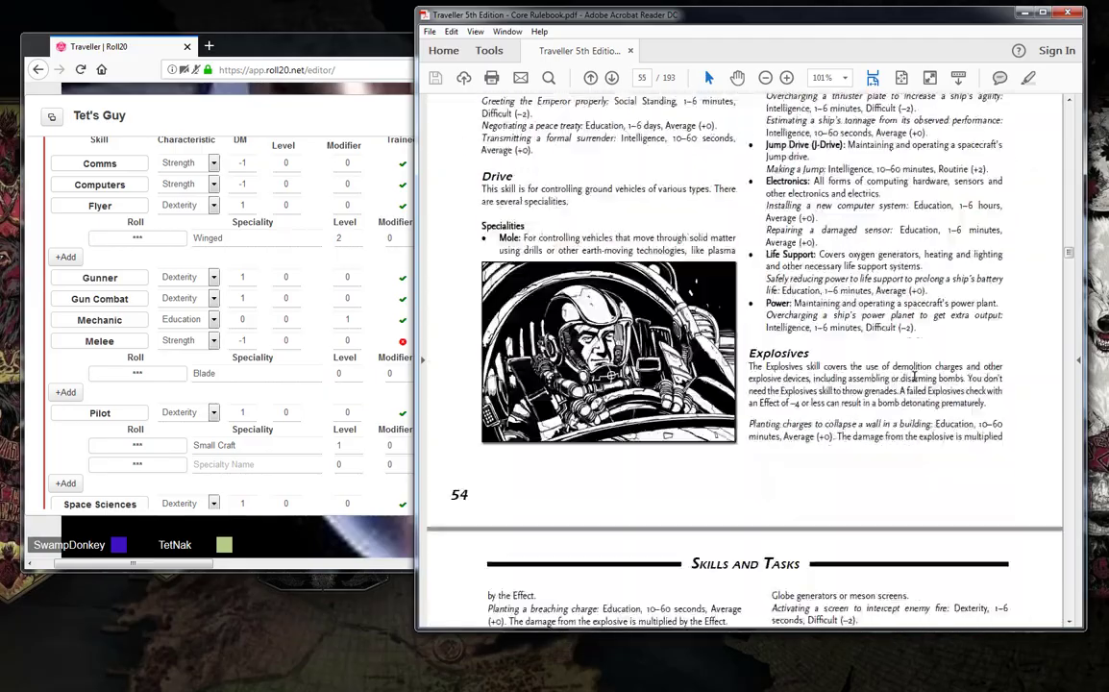
pyautogui.scroll(-15, 914, 379)
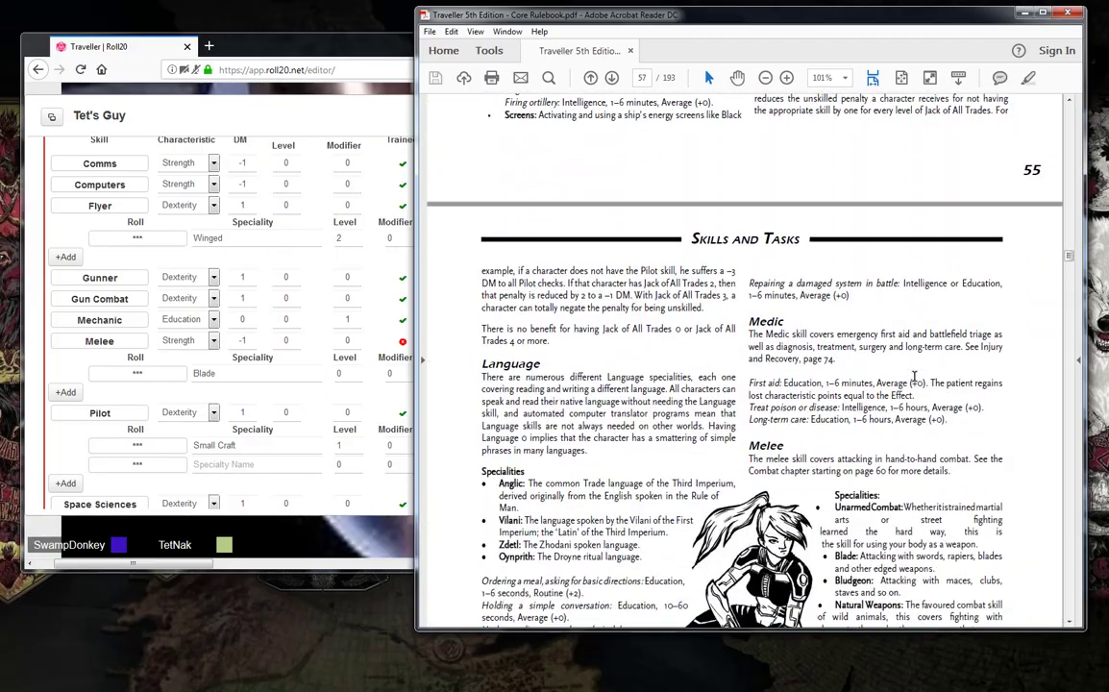
pyautogui.scroll(-3, 915, 376)
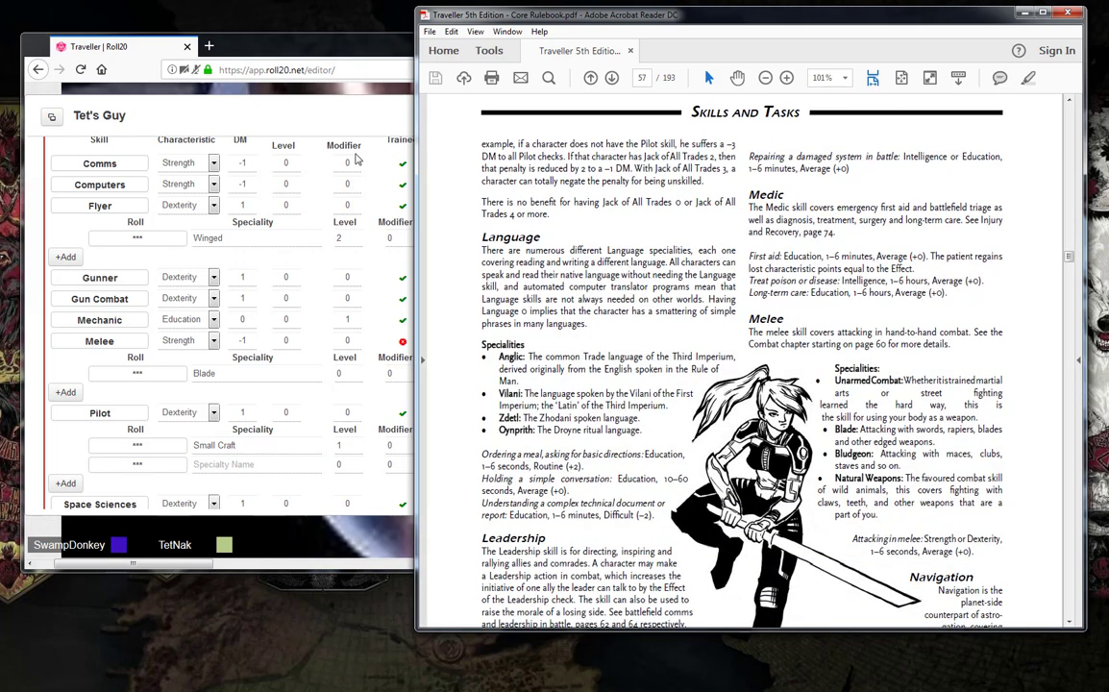
# Return to the character sheet in Roll20 and set the Melee skill's characteristic to Dexterity
pyautogui.click(158, 235)
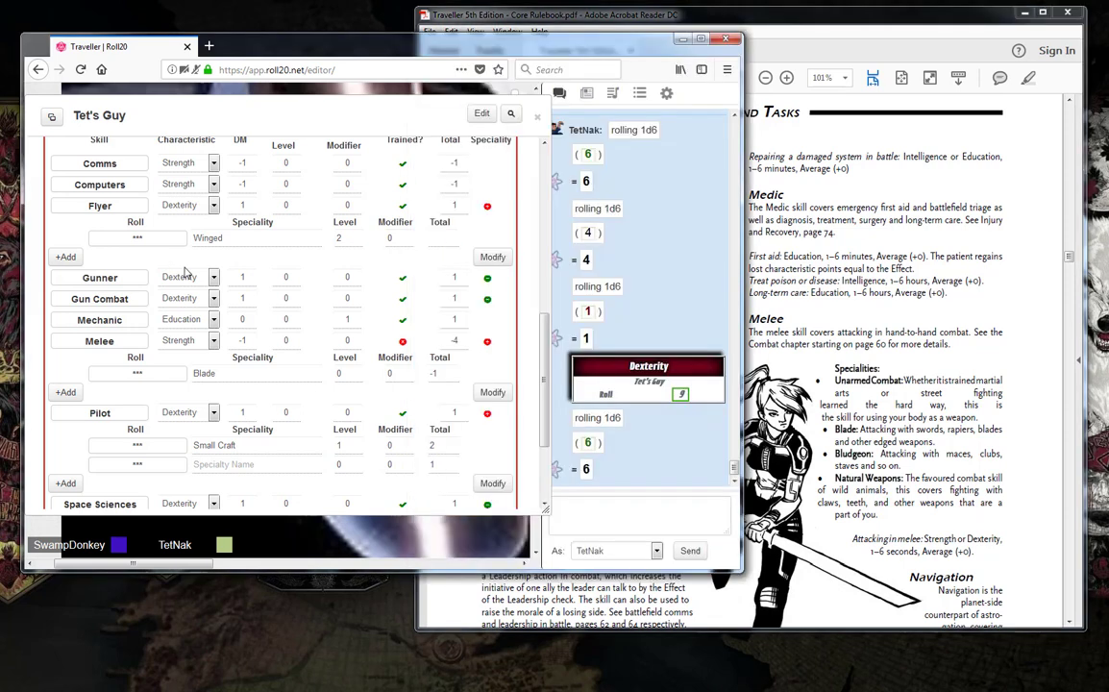
pyautogui.click(213, 340)
pyautogui.click(177, 370)
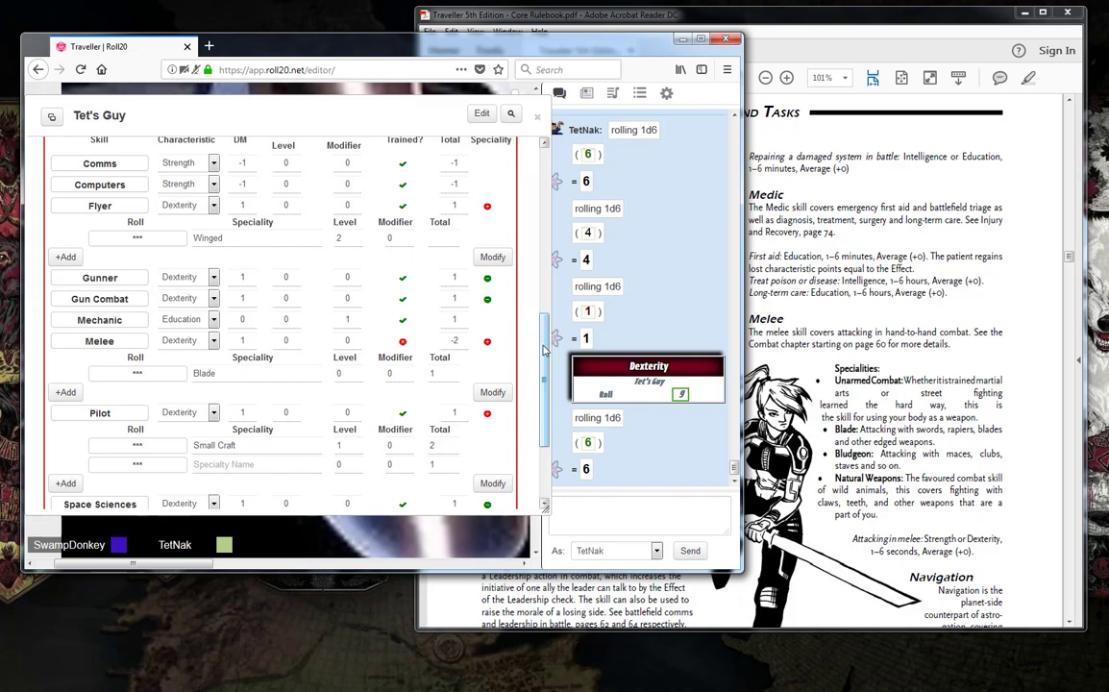
pyautogui.scroll(3, 543, 331)
# Go back in the rulebook to the Rogue career page and examine the Pirate assignment's survival and advancement requirements
pyautogui.click(850, 219)
pyautogui.scroll(15, 834, 228)
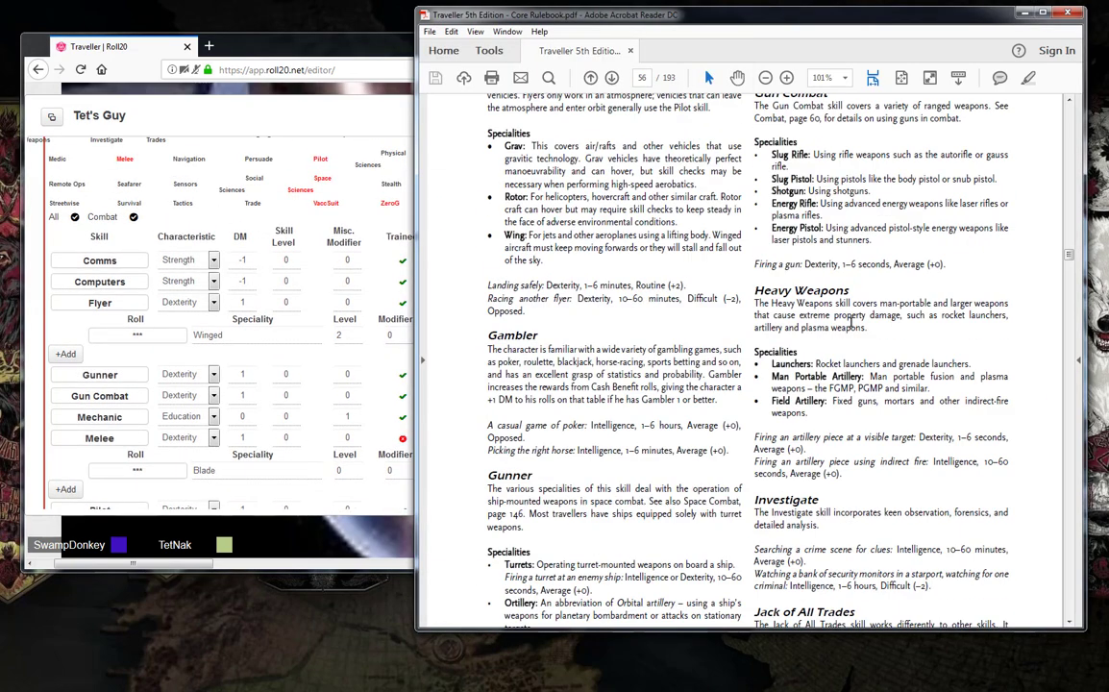
pyautogui.scroll(5, 851, 327)
pyautogui.moveTo(1068, 247); pyautogui.dragTo(1069, 201)
pyautogui.scroll(5, 966, 181)
pyautogui.scroll(10, 871, 416)
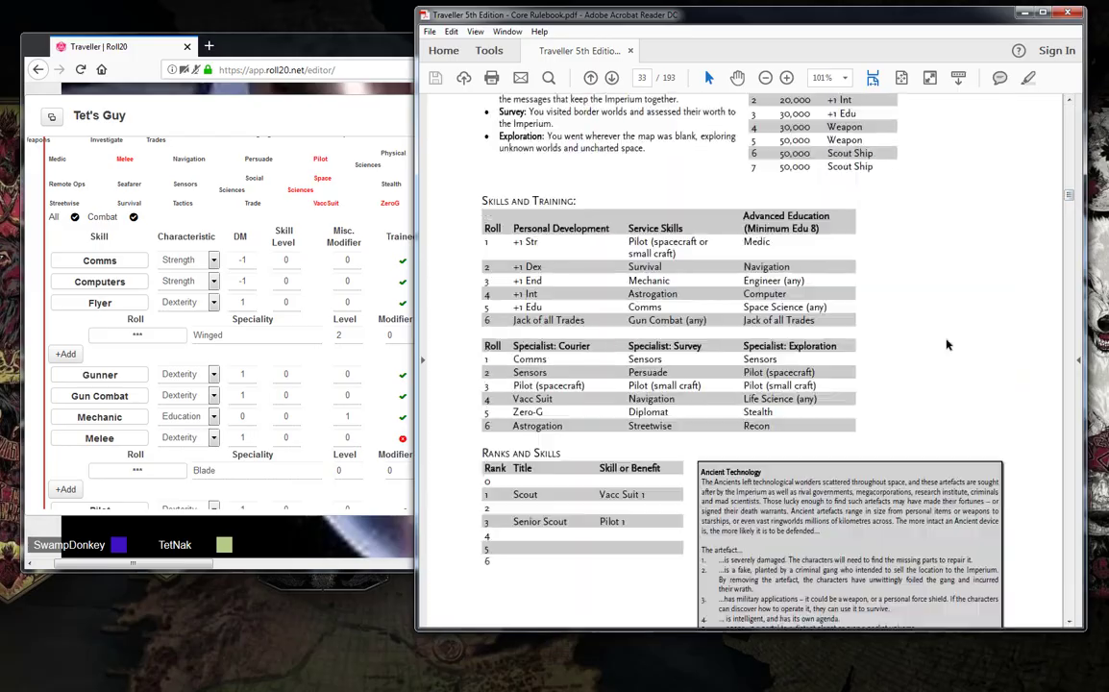
pyautogui.scroll(-14, 947, 344)
pyautogui.scroll(10, 946, 344)
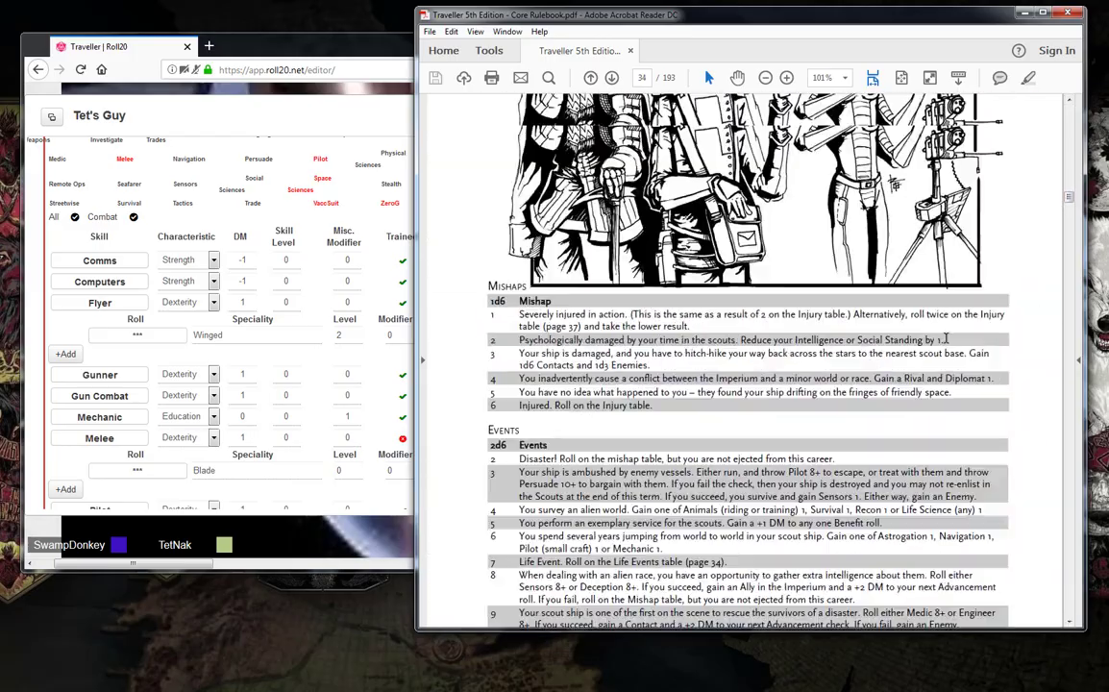
pyautogui.scroll(15, 946, 344)
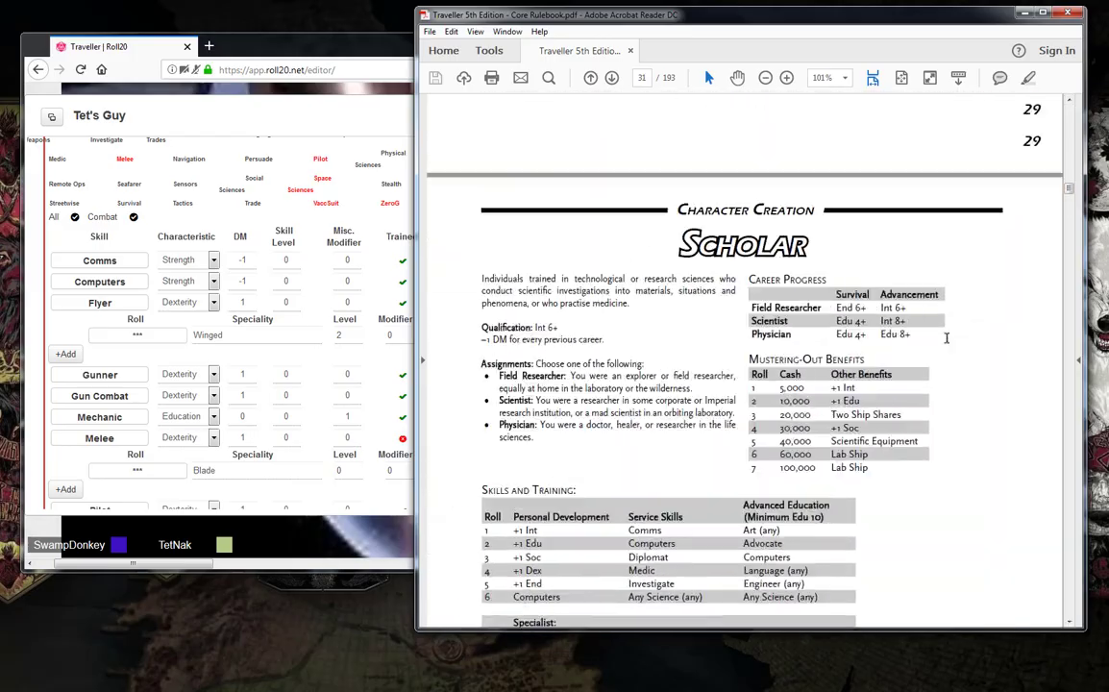
pyautogui.scroll(10, 946, 338)
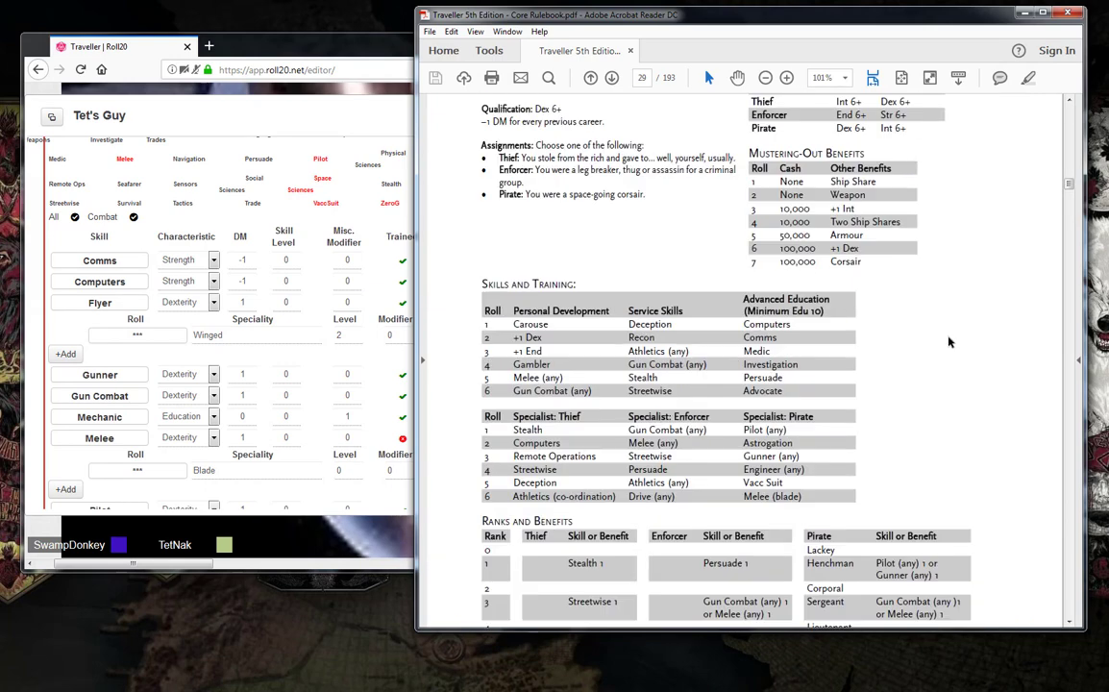
pyautogui.scroll(-1, 948, 340)
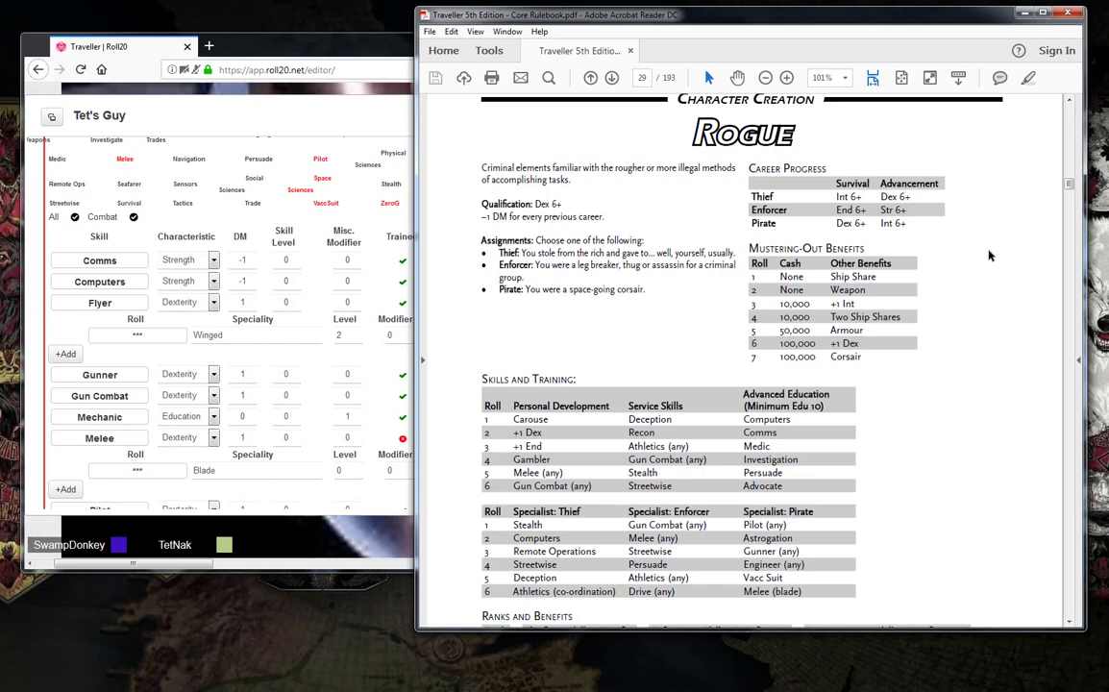
# Switch to Roll20 and roll a Dexterity check from the character sheet for the Pirate's survival
pyautogui.click(320, 102)
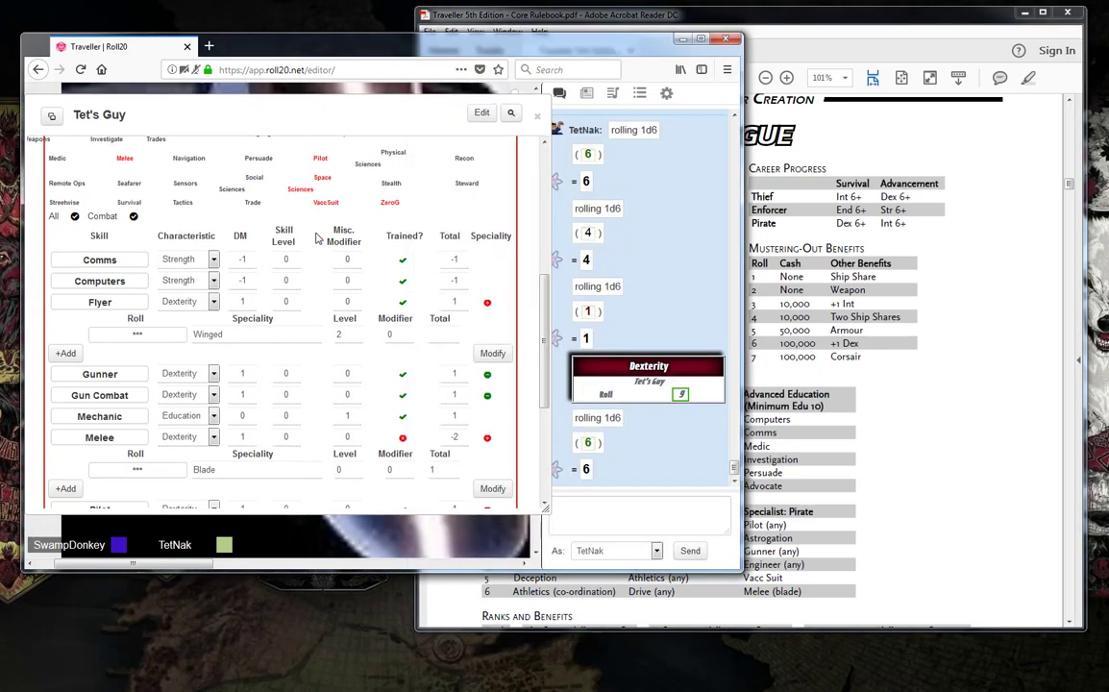
pyautogui.scroll(10, 279, 240)
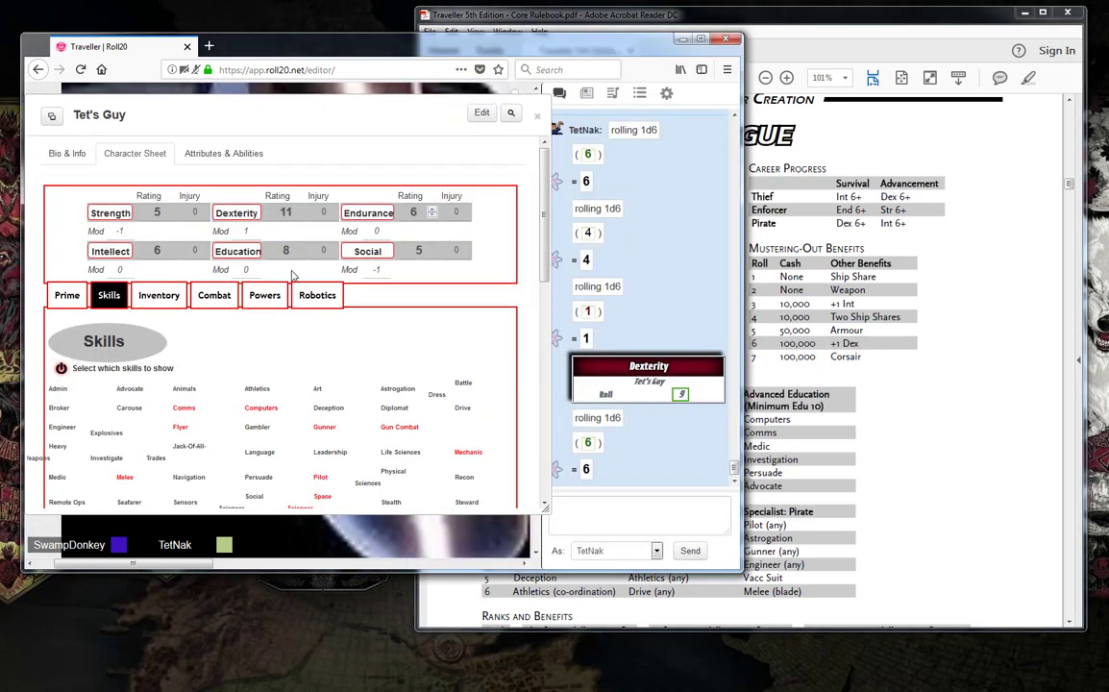
pyautogui.click(236, 212)
pyautogui.click(392, 366)
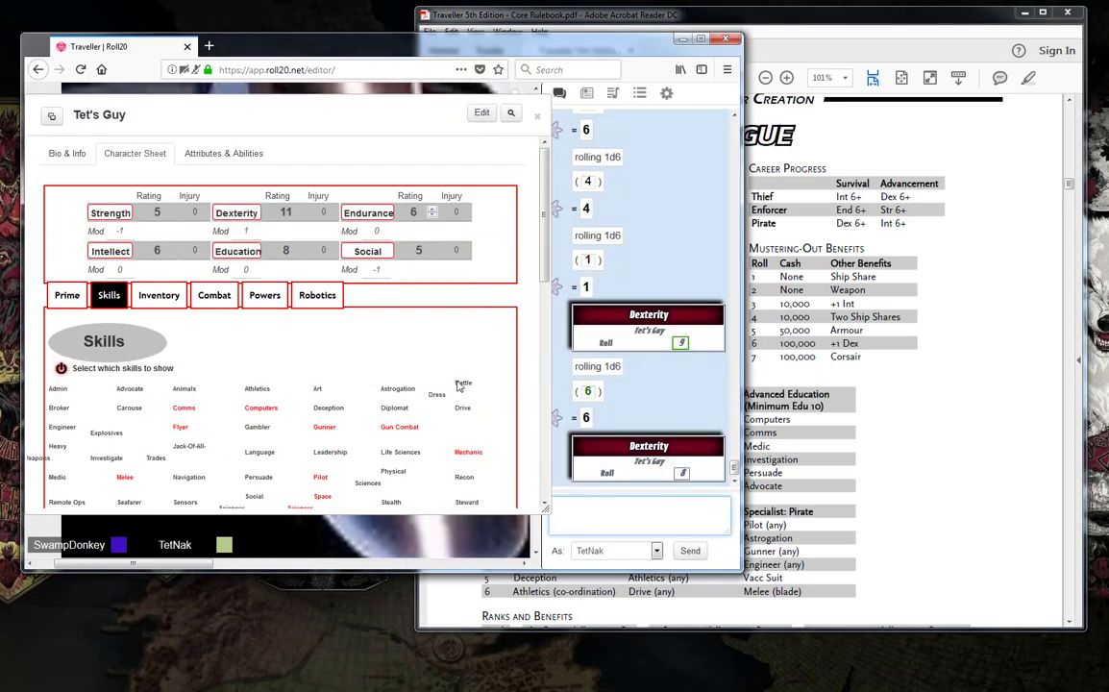
# Switch to the rulebook and look through the Rogue career pages to find the 2d6 Events table
pyautogui.click(934, 492)
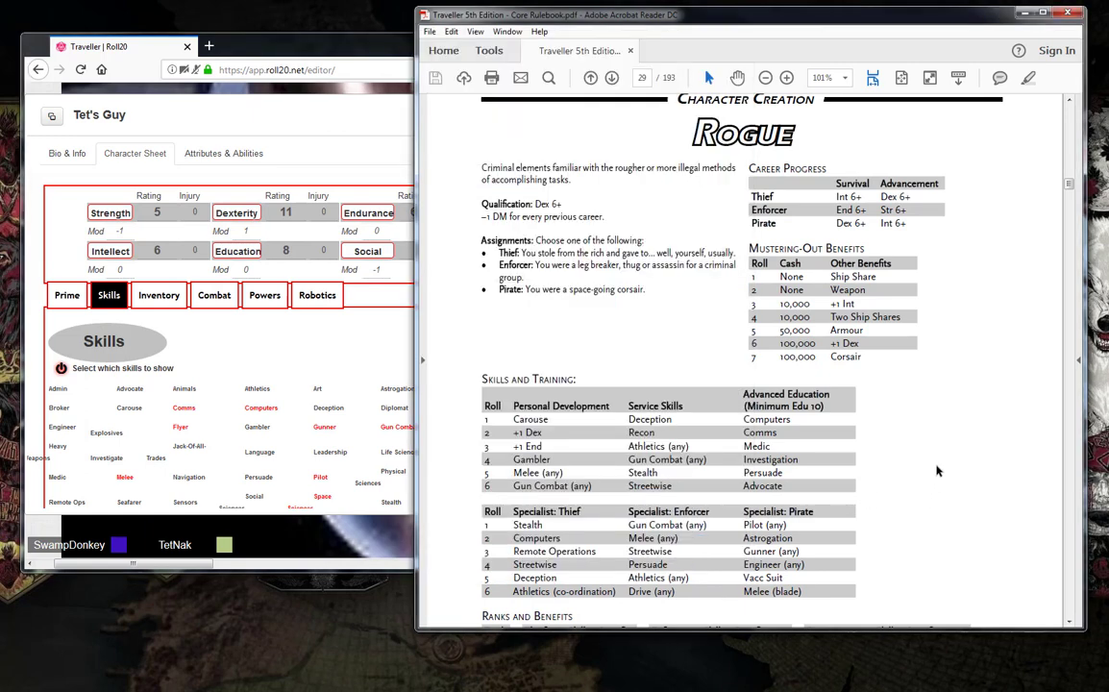
pyautogui.scroll(-8, 939, 467)
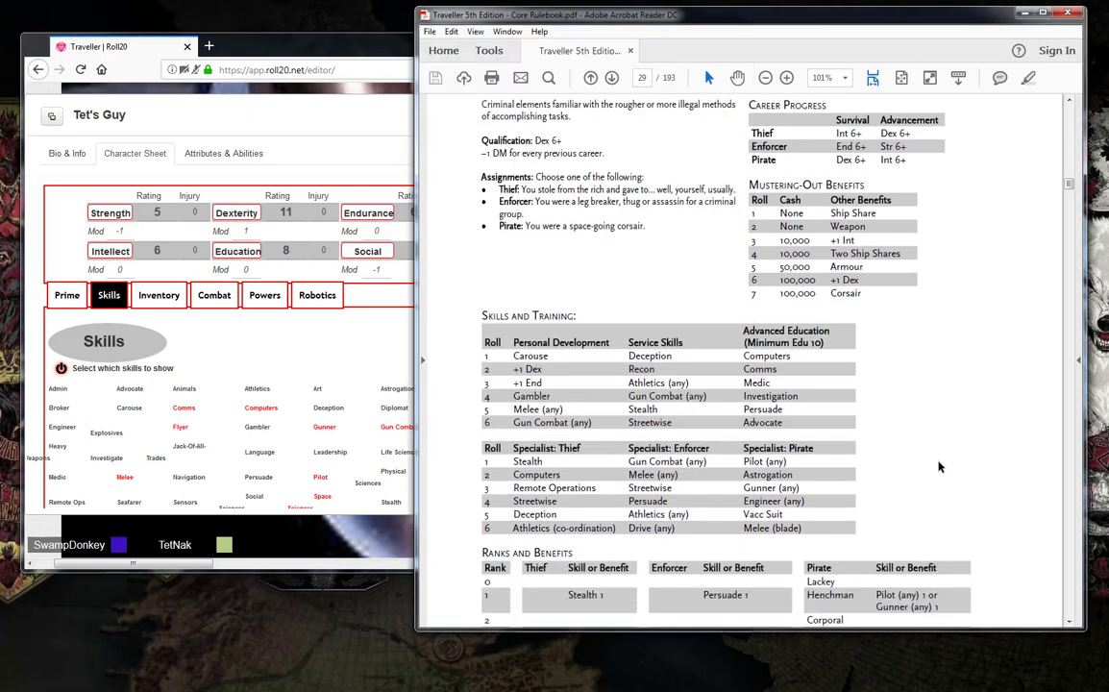
pyautogui.scroll(-2, 1016, 394)
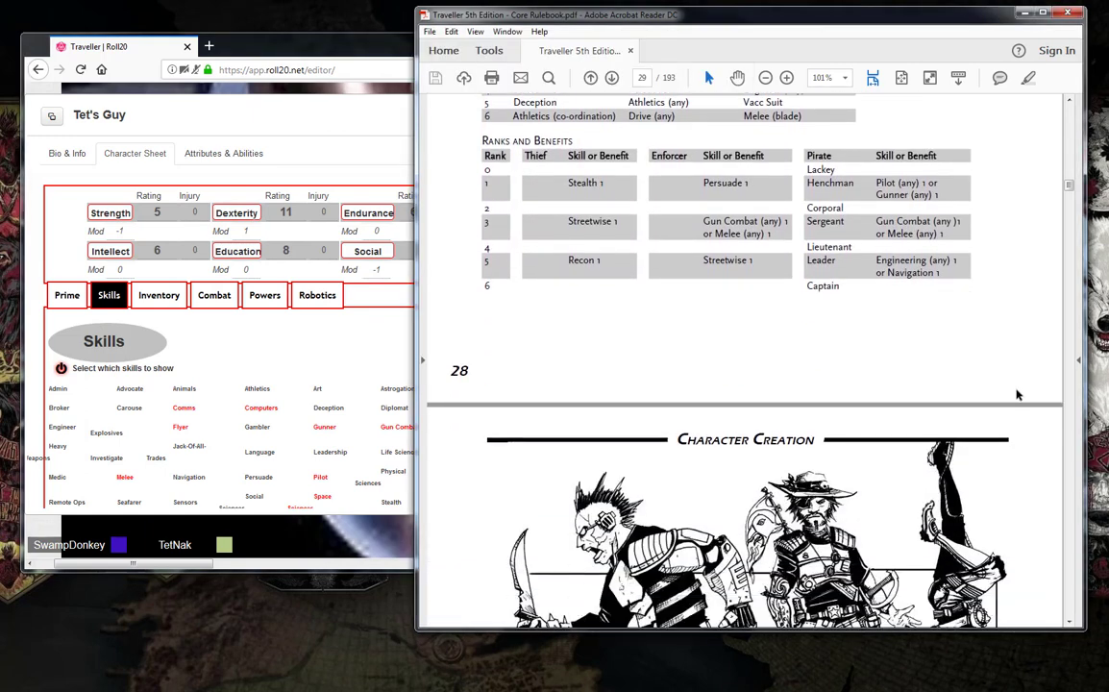
pyautogui.scroll(10, 1017, 392)
pyautogui.scroll(-1, 1016, 394)
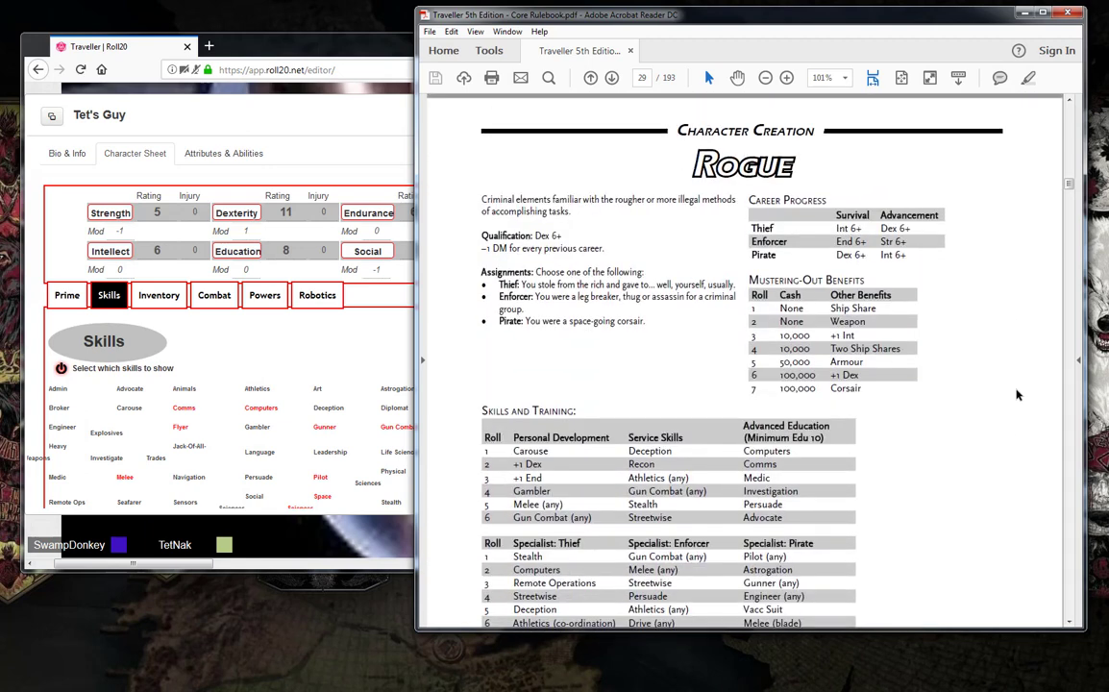
pyautogui.scroll(-1, 1017, 394)
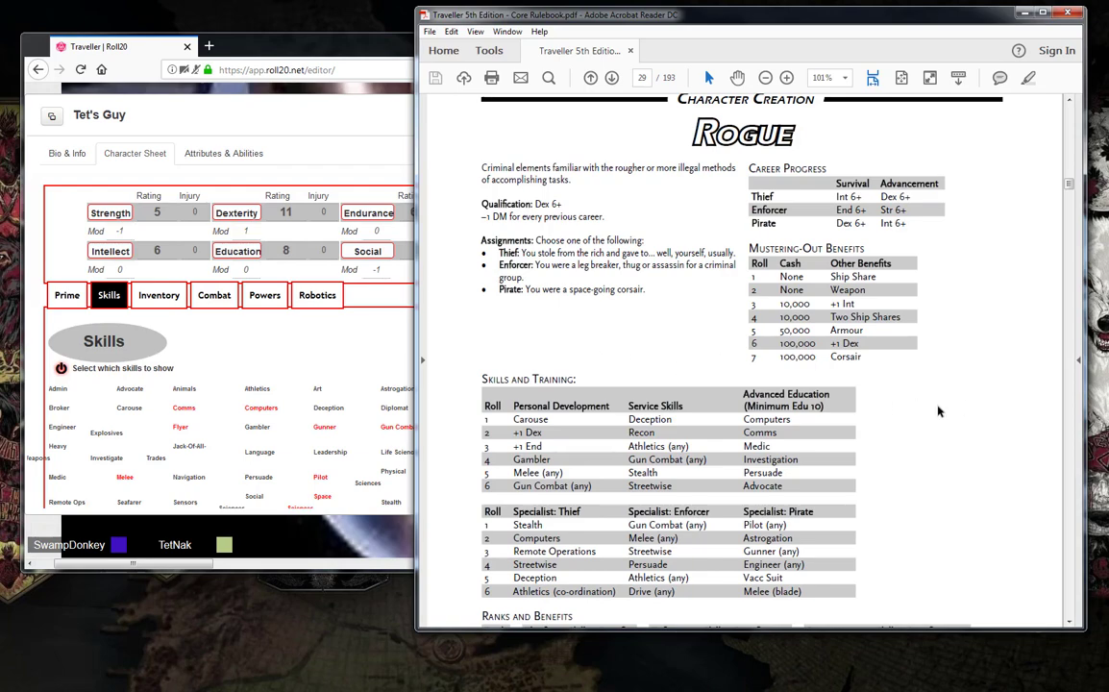
pyautogui.scroll(-15, 647, 354)
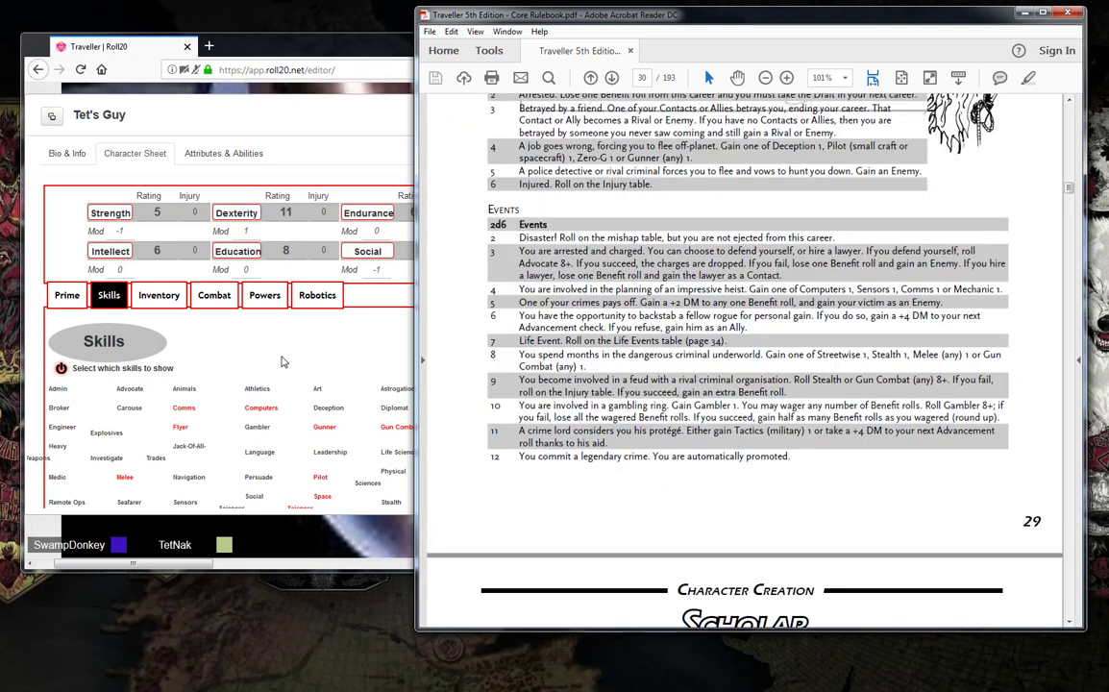
# Return to Roll20 and roll 2d6 in the chat for the Rogue career event
pyautogui.click(258, 325)
pyautogui.click(577, 504)
pyautogui.write('/')
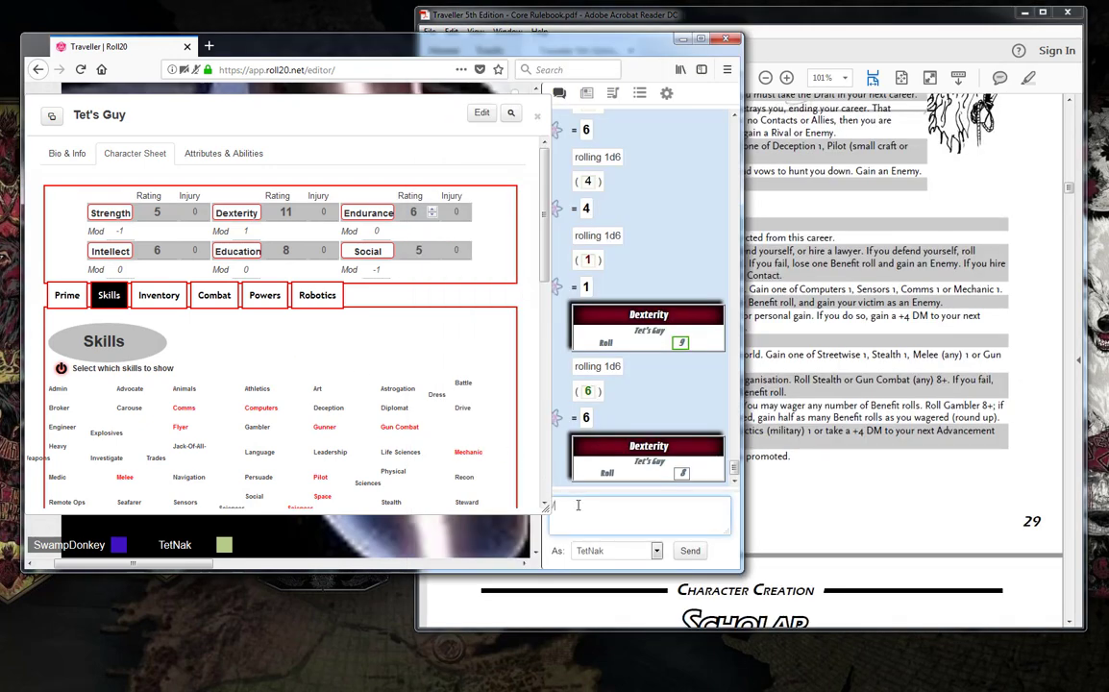
pyautogui.write('roll 2d6')
pyautogui.press('Return')
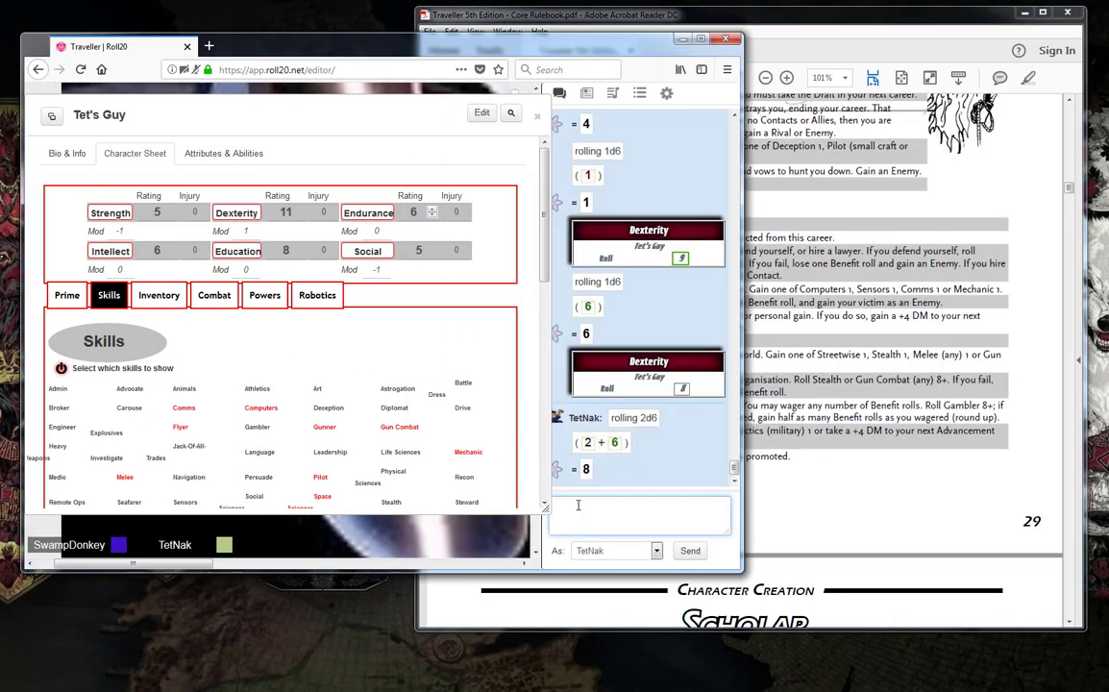
# Check the rolled event's skill options in the rulebook against the skills listed on the Roll20 character sheet
pyautogui.click(834, 504)
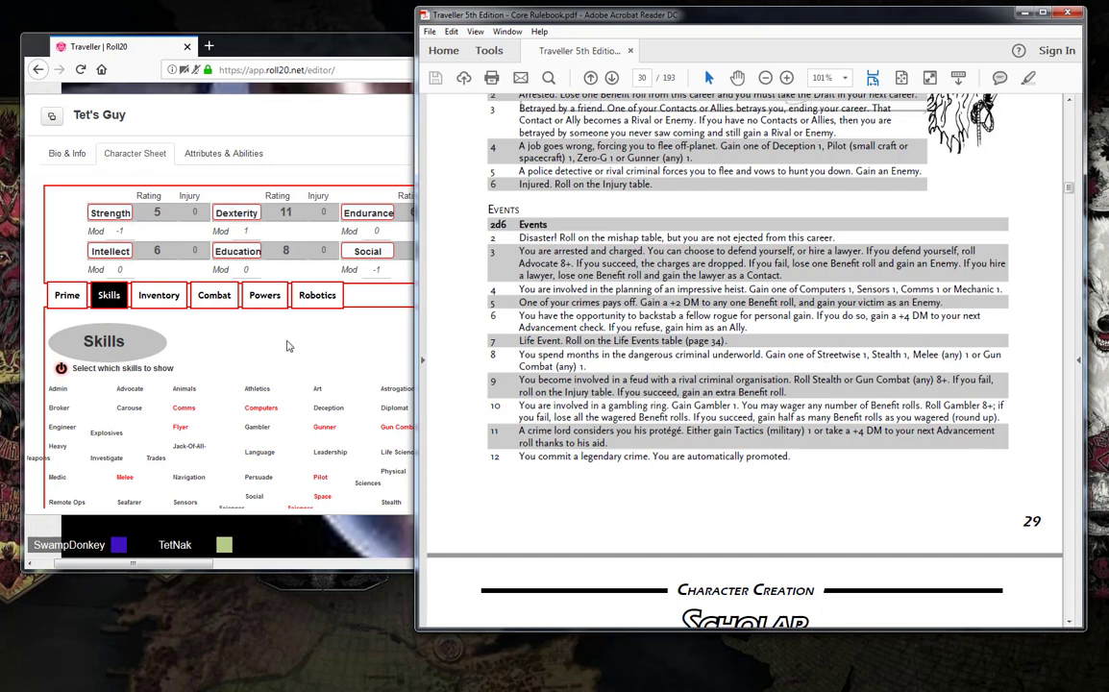
pyautogui.click(262, 309)
pyautogui.scroll(-10, 247, 346)
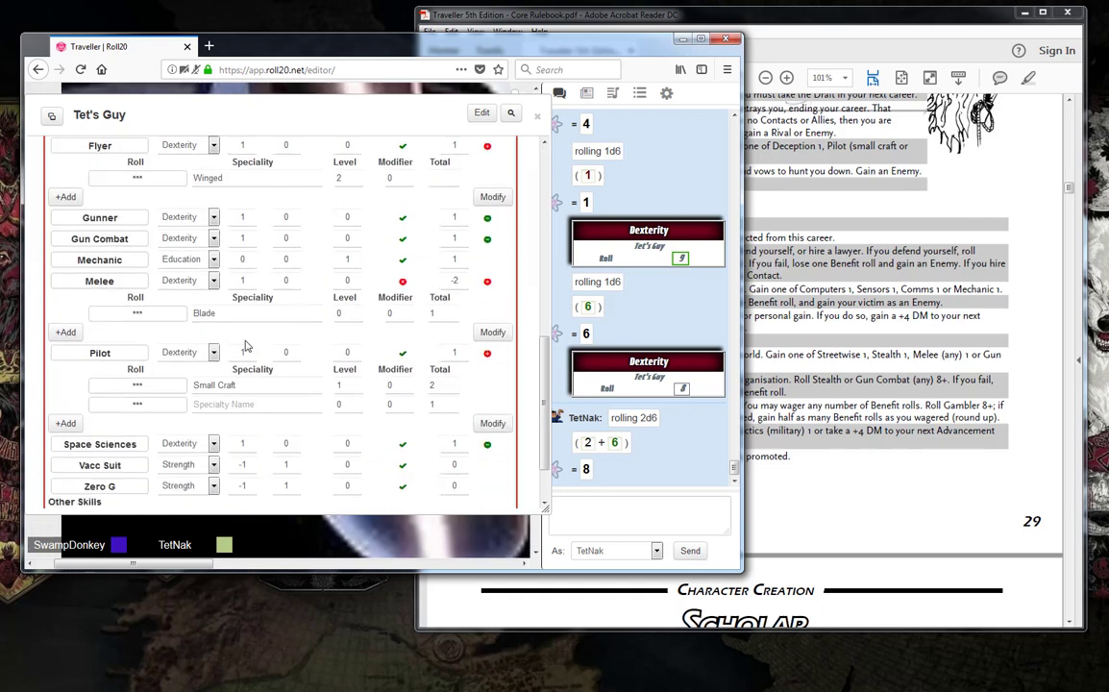
pyautogui.scroll(-1, 245, 345)
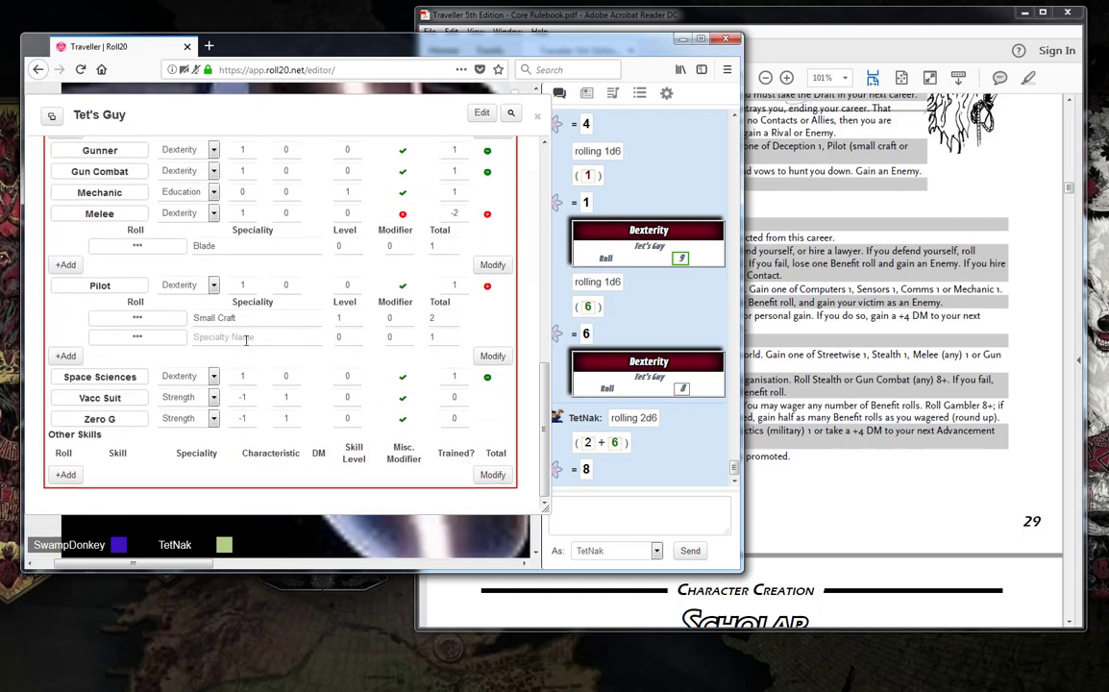
pyautogui.scroll(1, 247, 340)
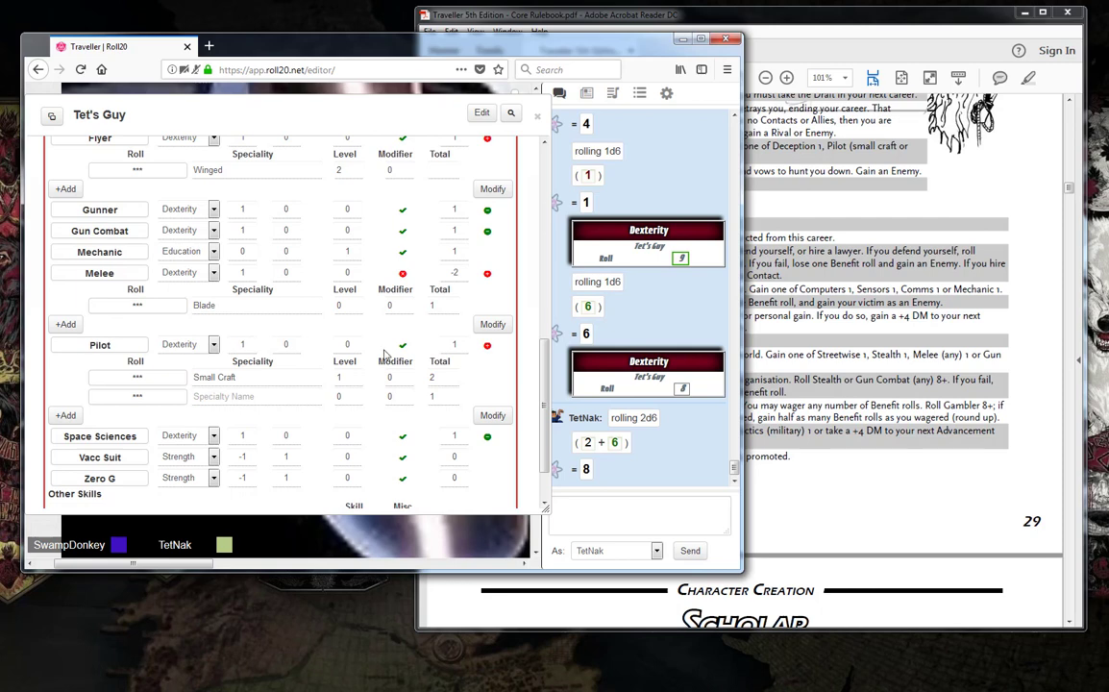
# Show the Gun Combat specialities on the character sheet and set the Slug Pistol level to 1, as allowed by the rulebook event
pyautogui.click(900, 465)
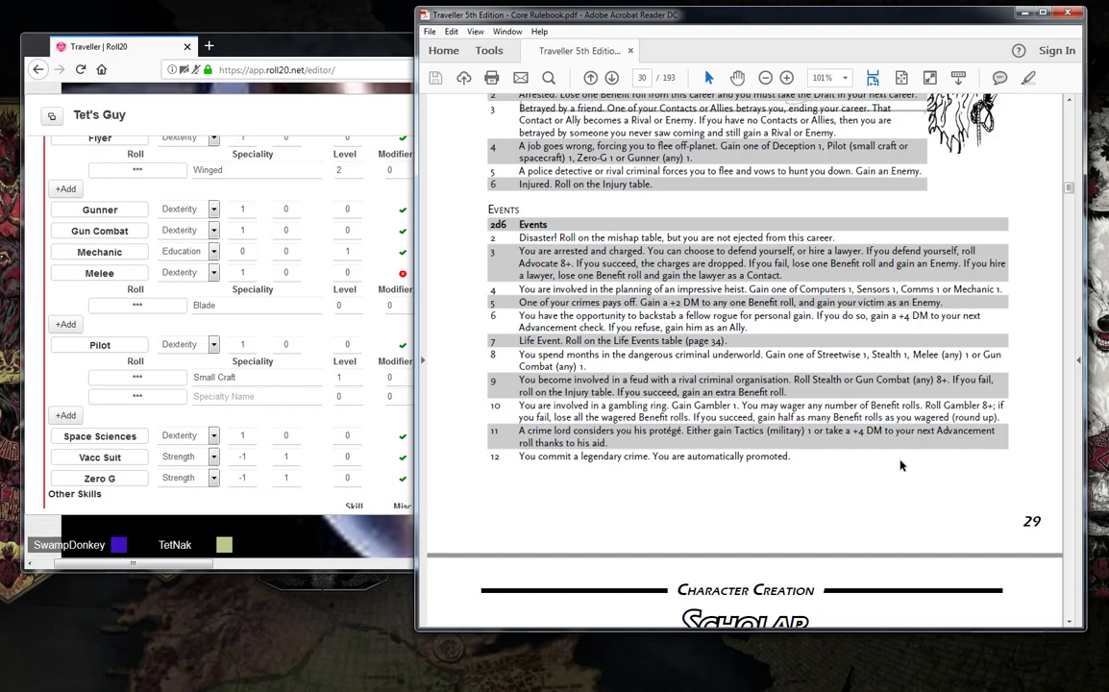
pyautogui.click(343, 192)
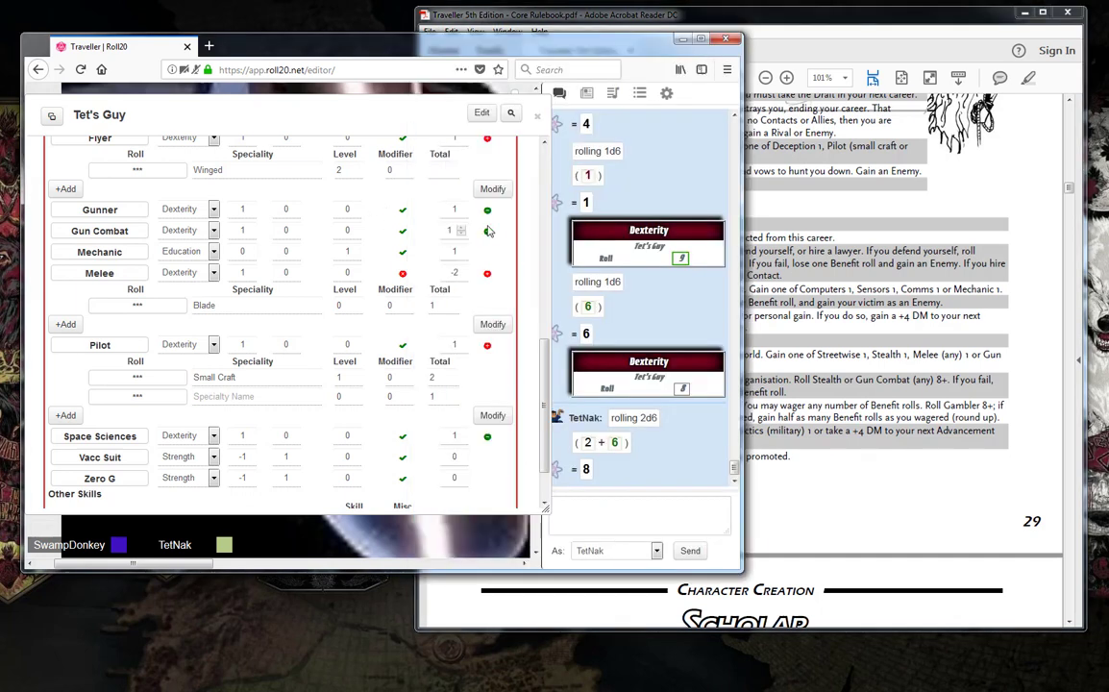
pyautogui.click(488, 231)
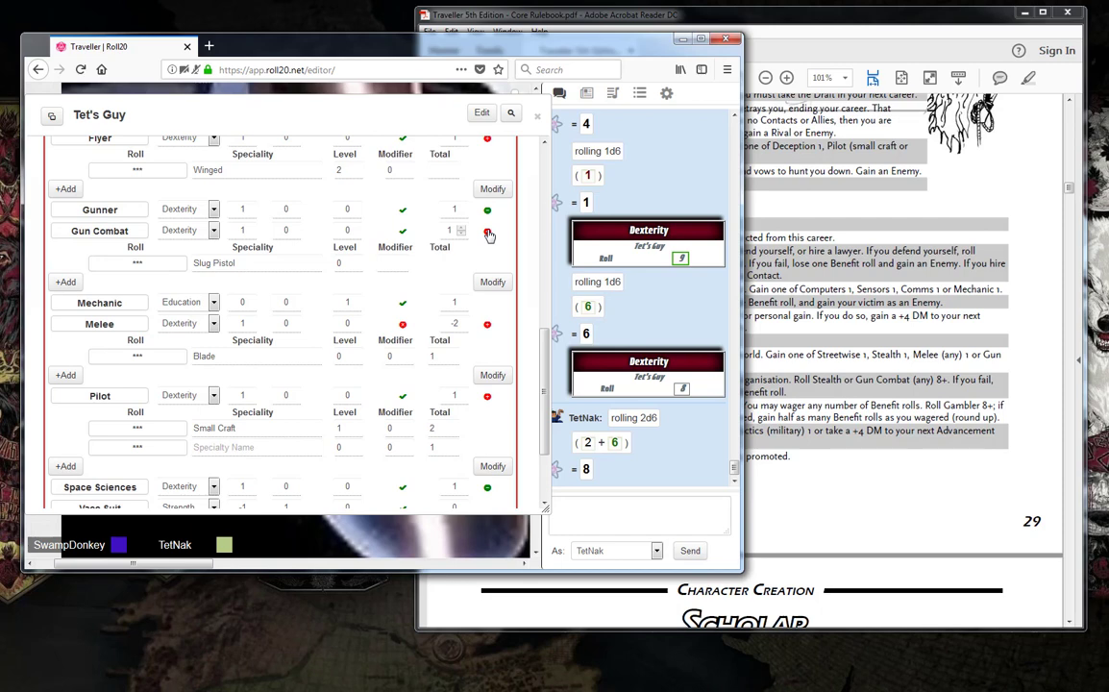
pyautogui.click(878, 501)
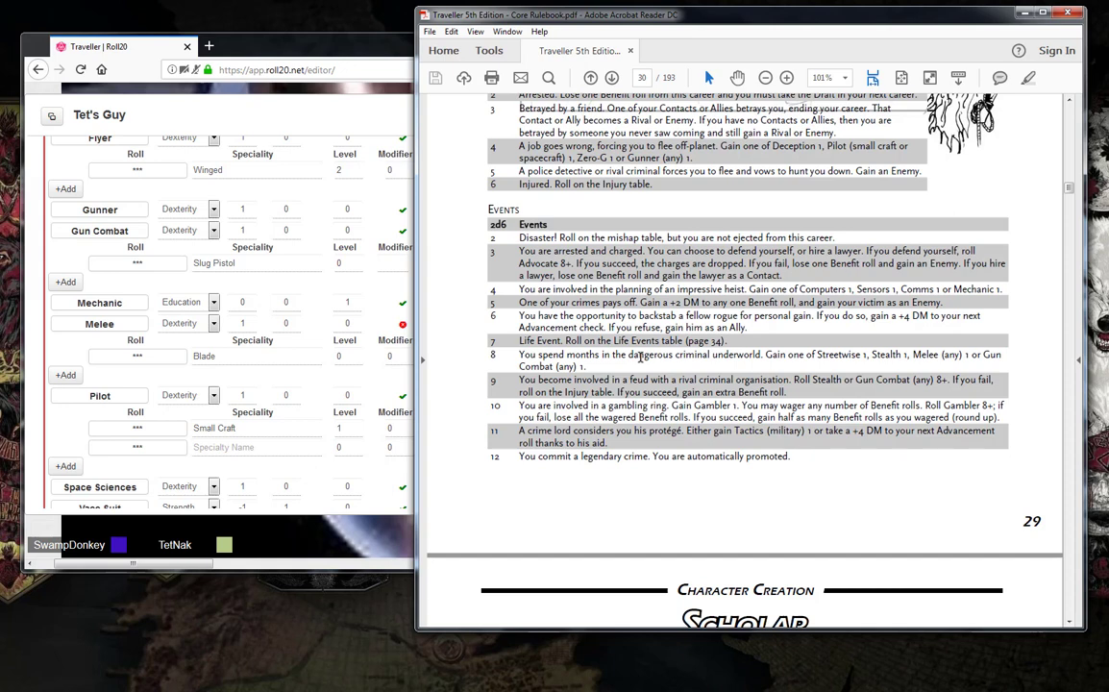
pyautogui.moveTo(640, 356); pyautogui.dragTo(875, 354)
pyautogui.click(876, 355)
pyautogui.click(317, 260)
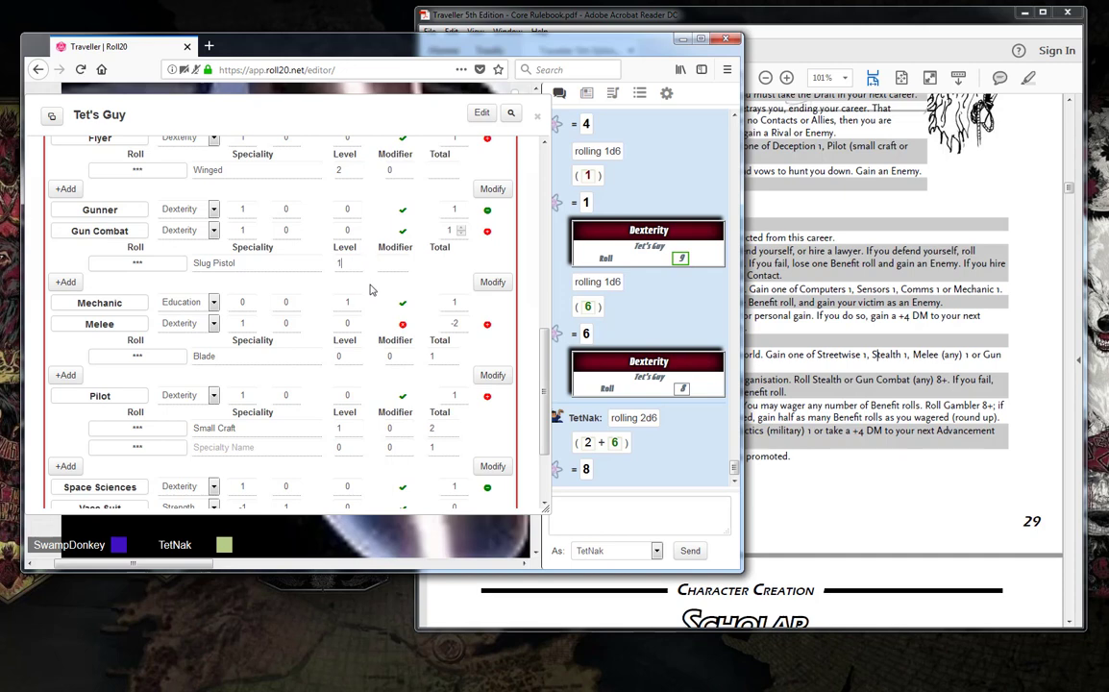
# Go back in the rulebook to the Rogue career page and examine the Pirate's advancement requirement and rank table
pyautogui.click(796, 487)
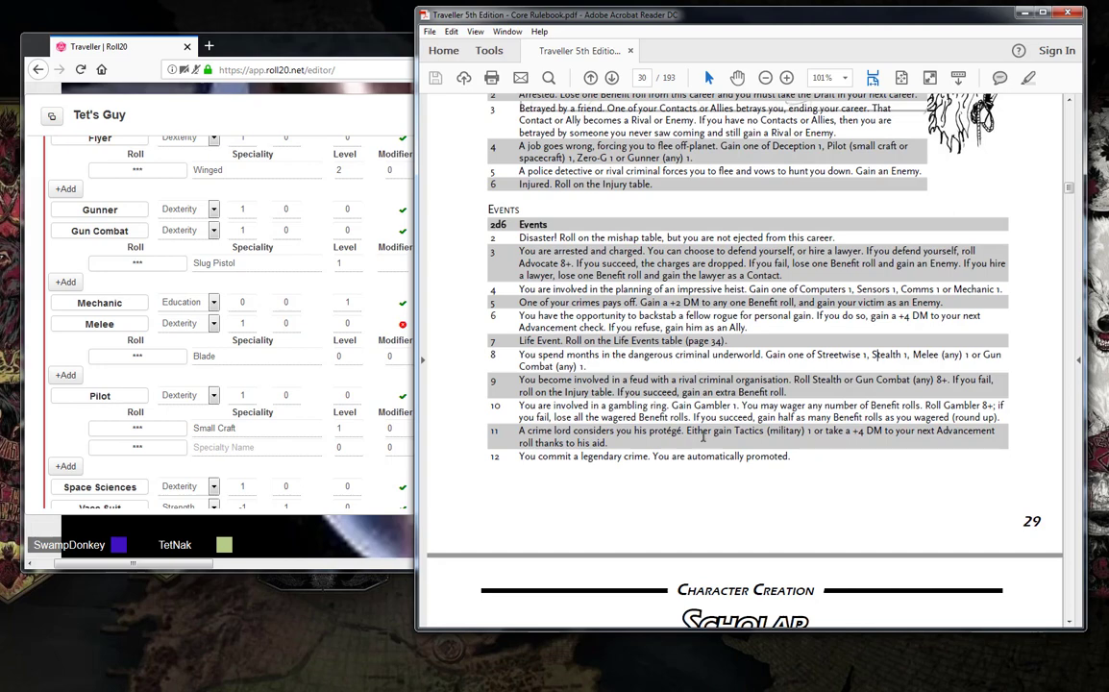
pyautogui.scroll(-5, 703, 437)
pyautogui.scroll(15, 694, 464)
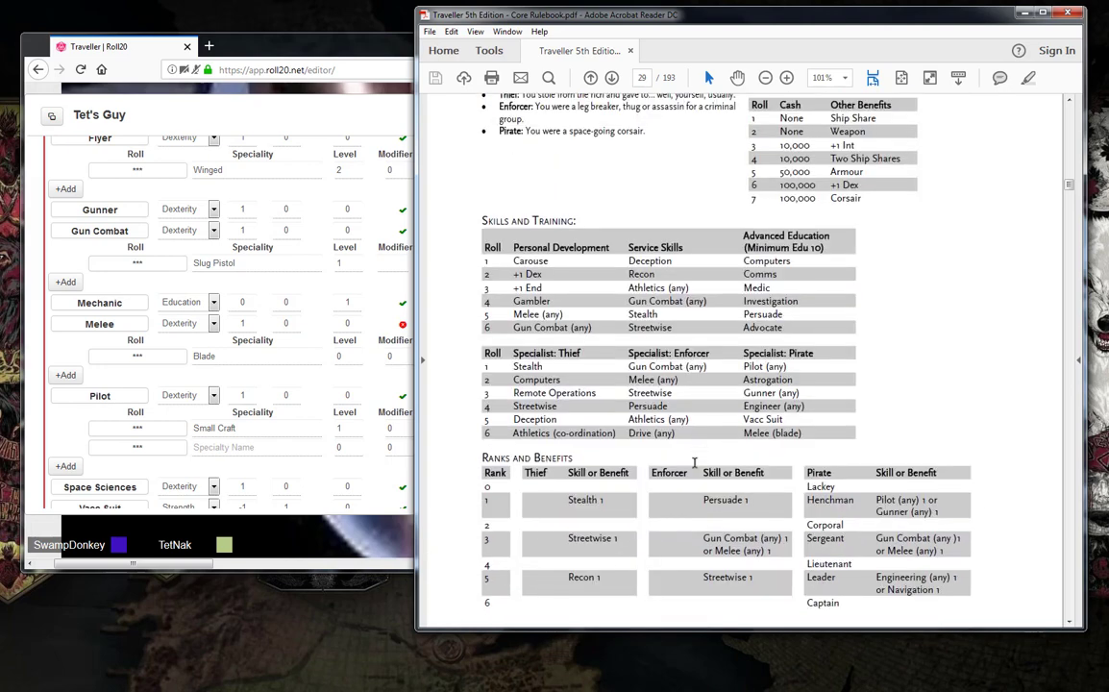
pyautogui.scroll(1, 694, 464)
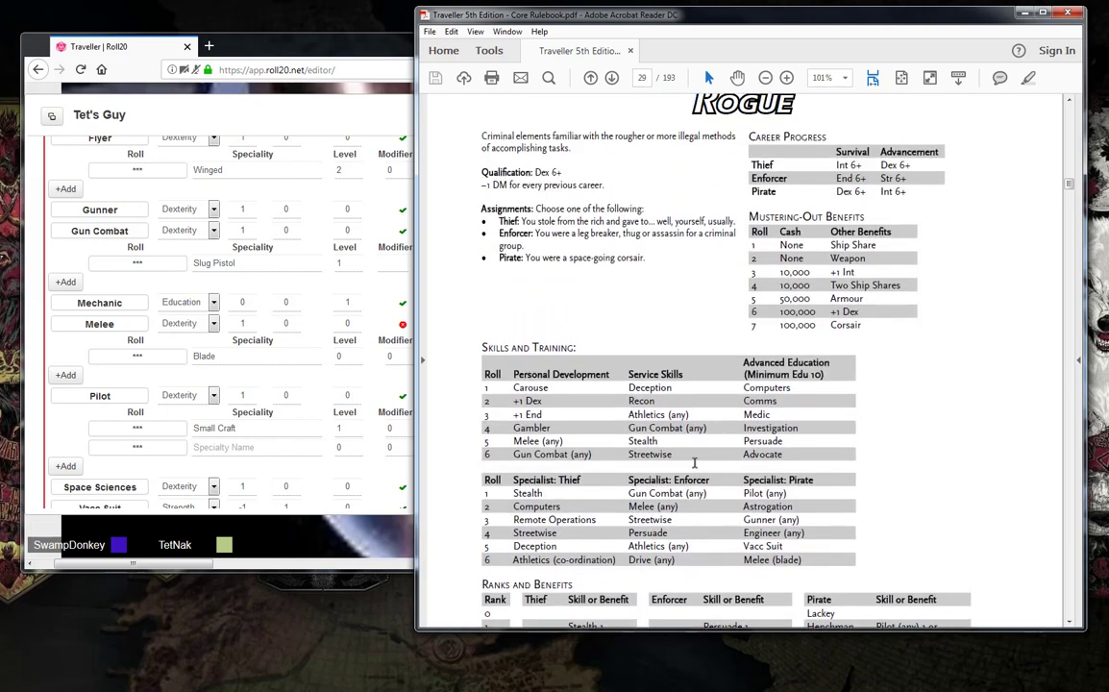
pyautogui.scroll(-1, 693, 463)
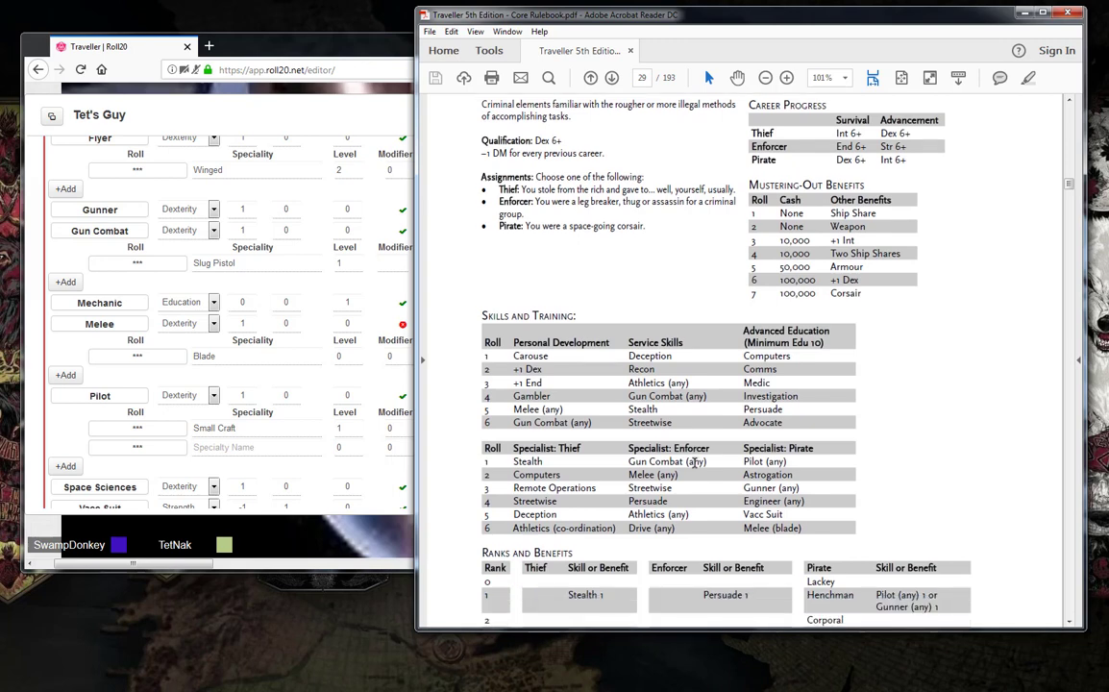
pyautogui.scroll(-2, 694, 463)
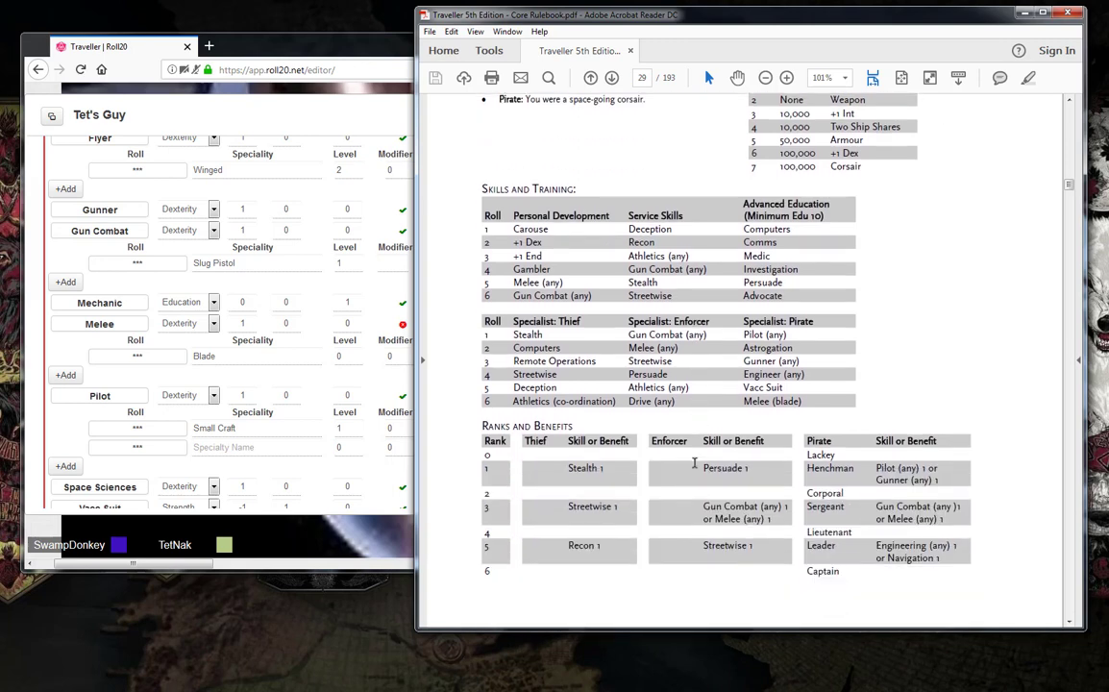
pyautogui.scroll(3, 694, 463)
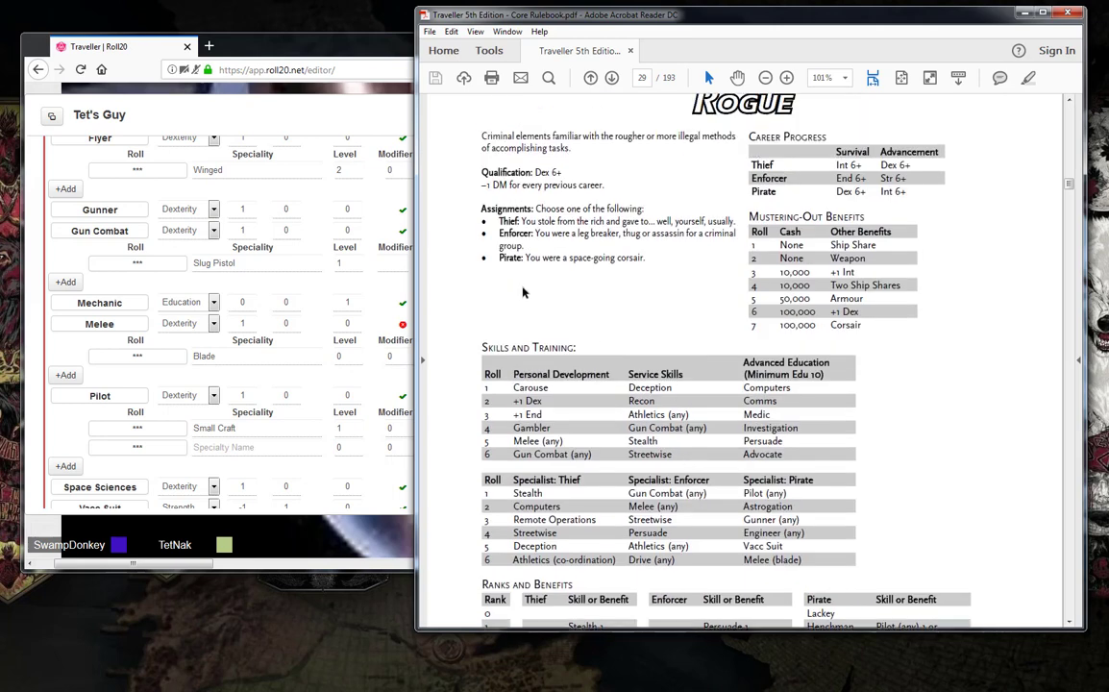
# Switch to Roll20 and roll an Intellect check with modifier 0 for the Pirate's advancement
pyautogui.click(267, 109)
pyautogui.scroll(10, 253, 283)
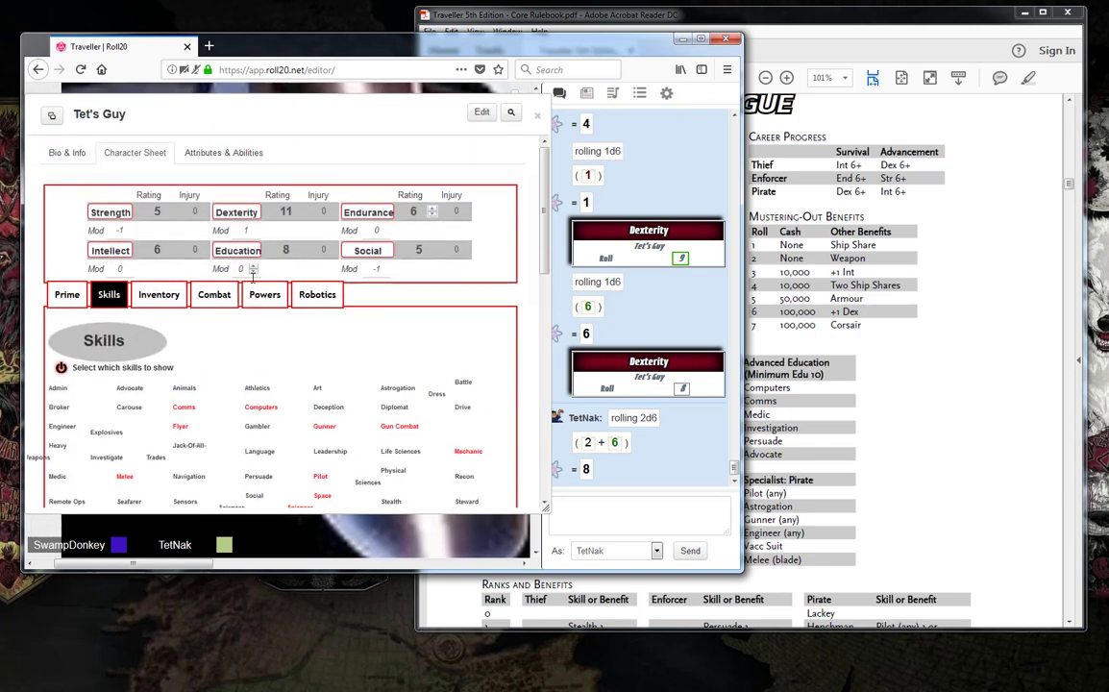
pyautogui.click(109, 250)
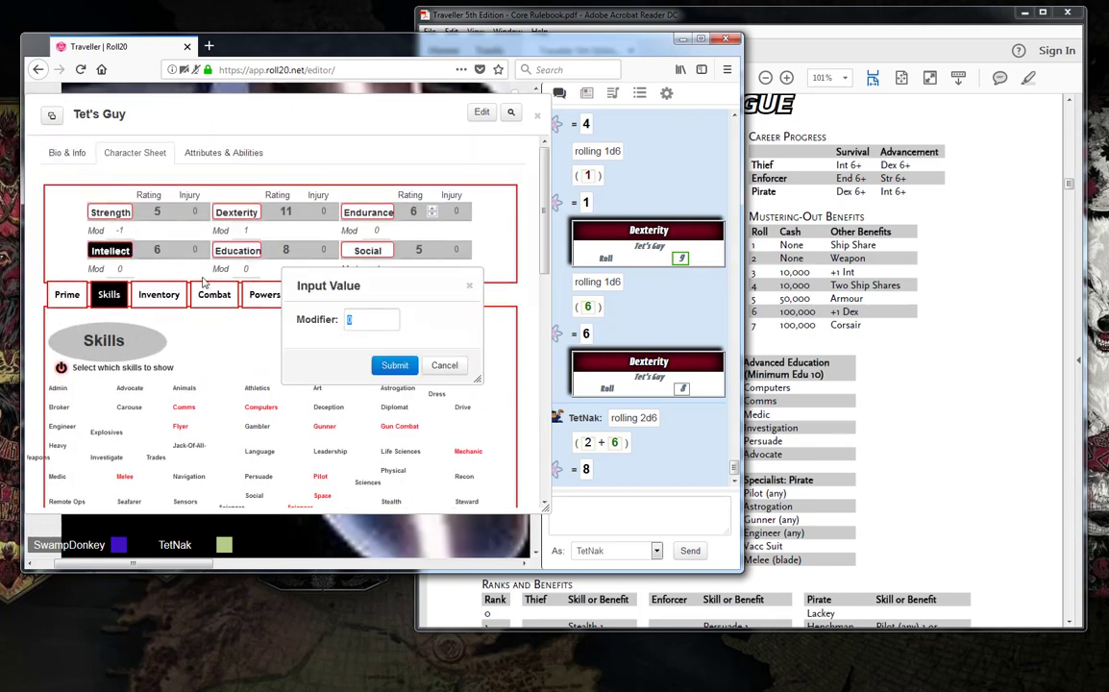
pyautogui.click(386, 366)
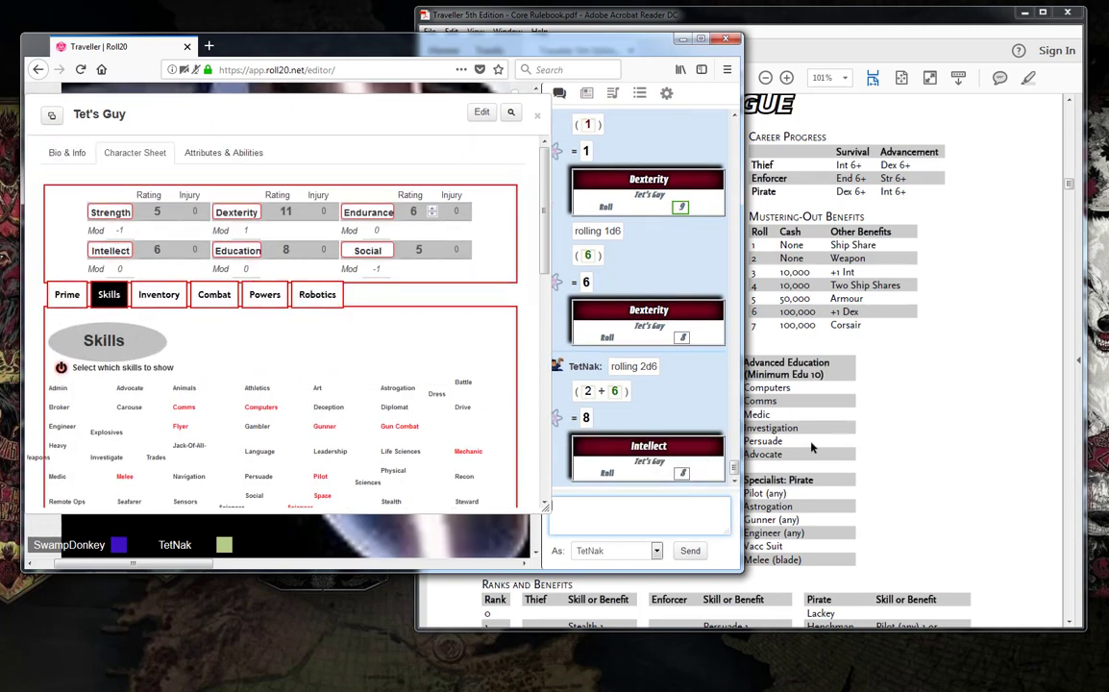
# Look up the Pirate's rank 1 Henchman skill benefit in the rulebook's Ranks and Benefits table
pyautogui.click(880, 394)
pyautogui.scroll(-5, 787, 382)
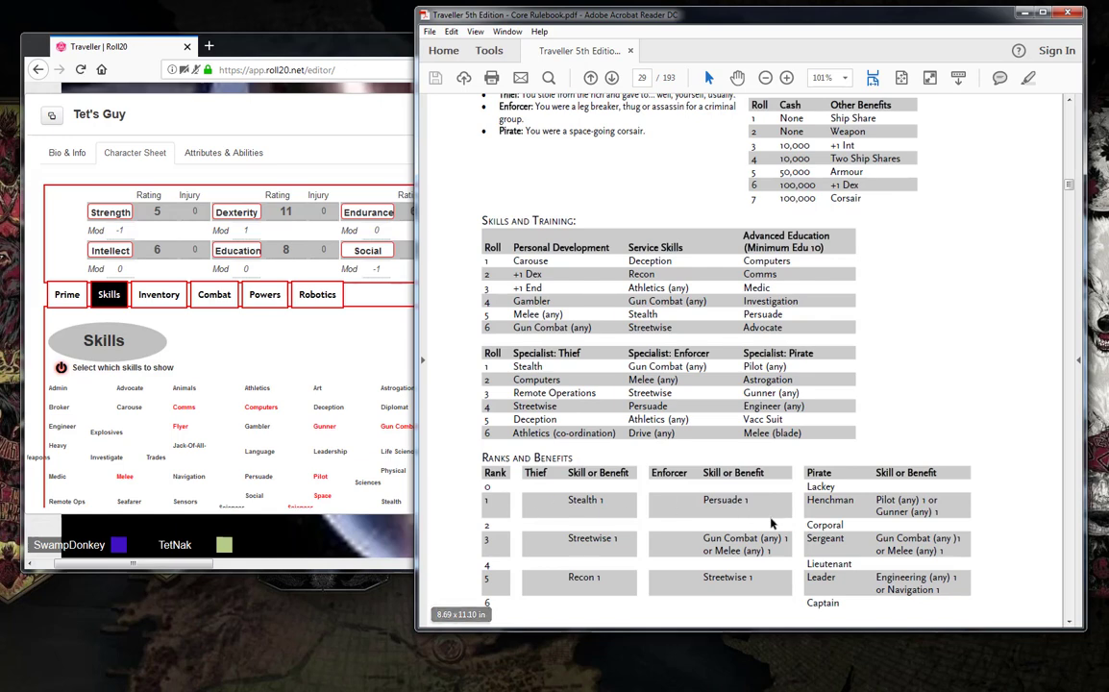
pyautogui.doubleClick(837, 501)
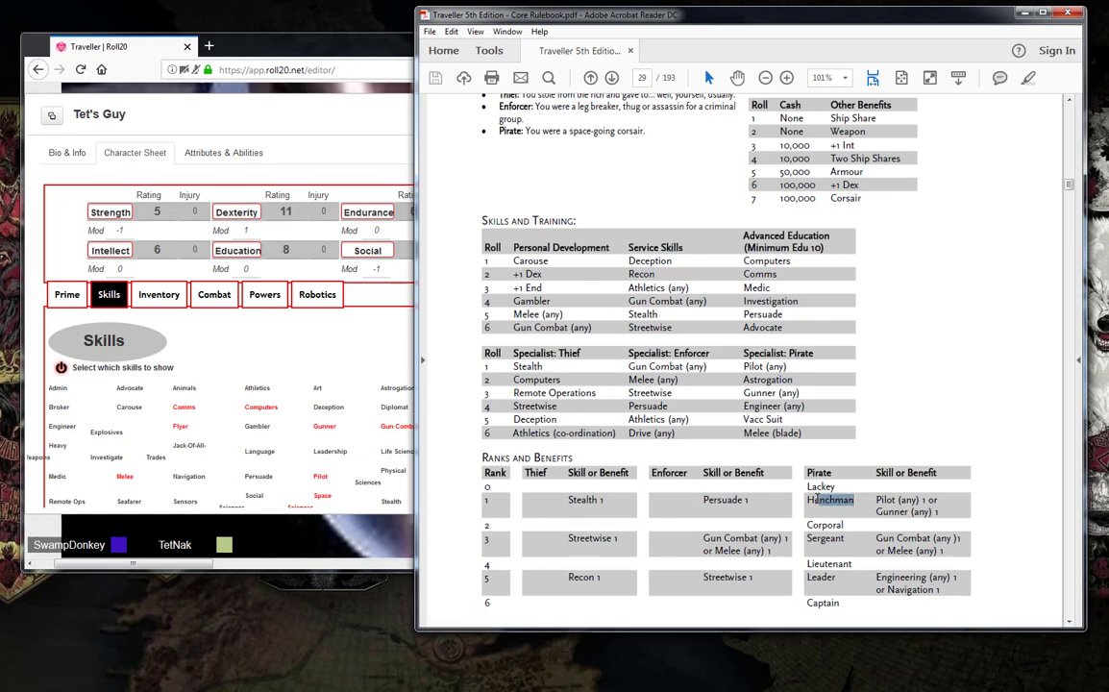
pyautogui.click(870, 500)
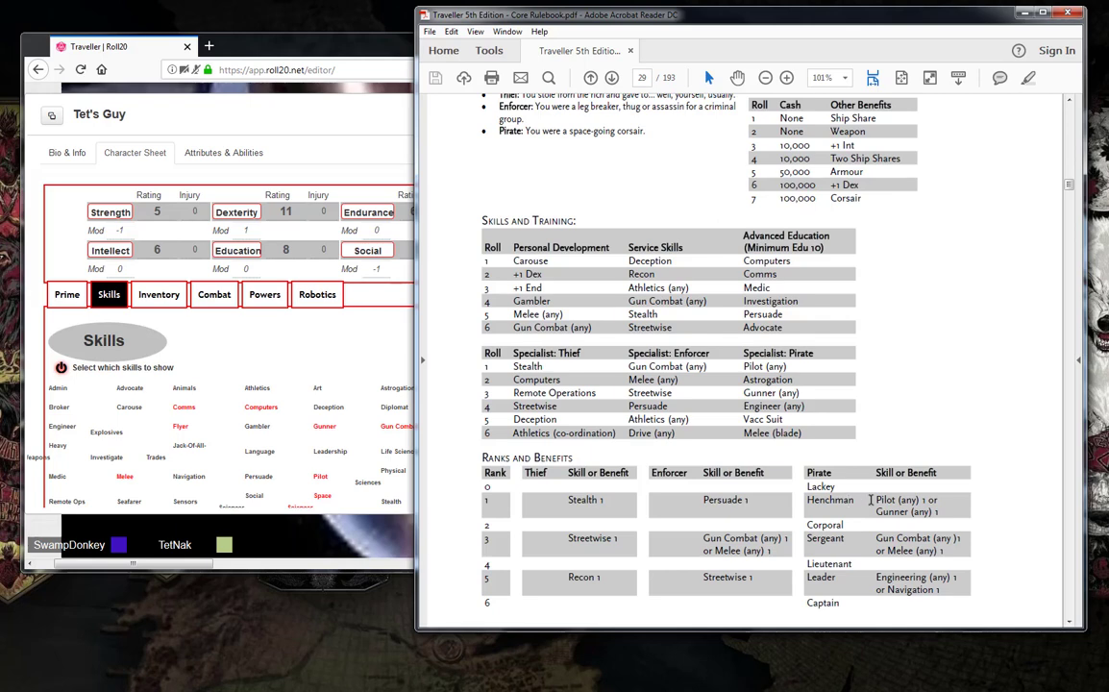
# Return to the Roll20 character sheet, show the Gunner specialities and set the Turrets level to 1
pyautogui.click(325, 348)
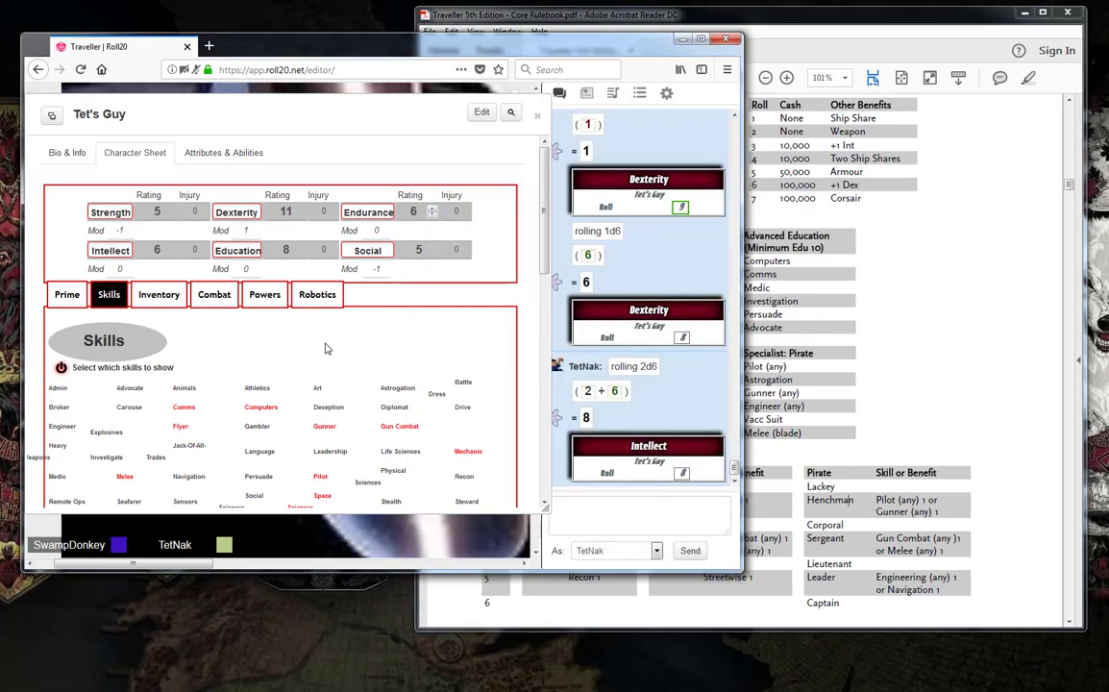
pyautogui.scroll(-8, 325, 349)
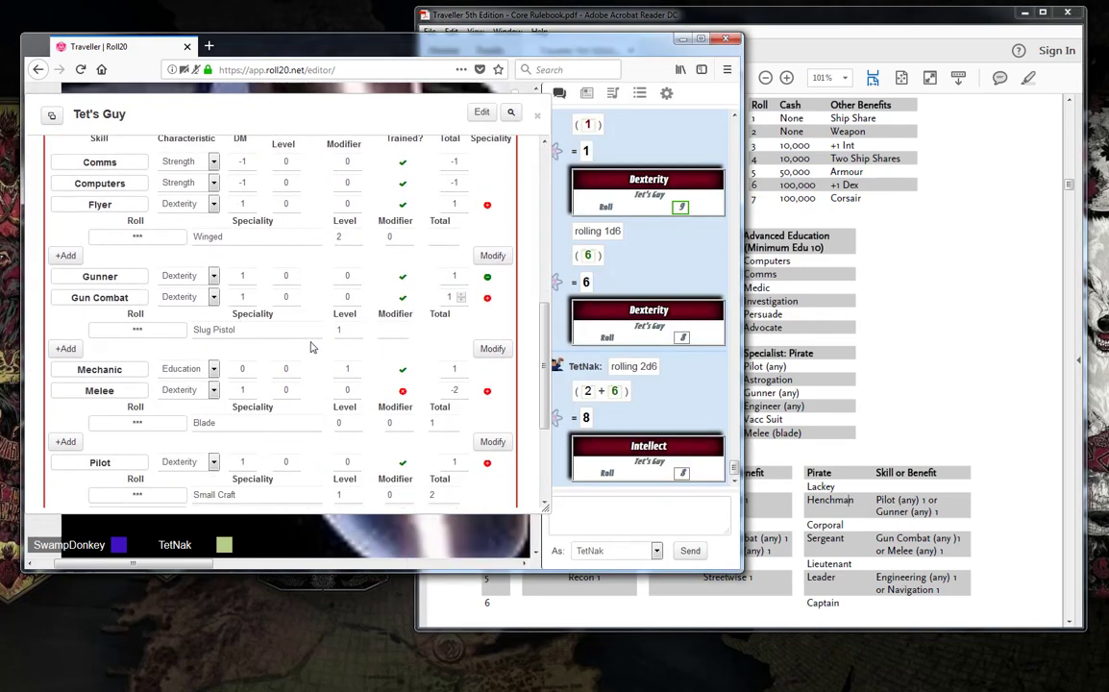
pyautogui.click(488, 277)
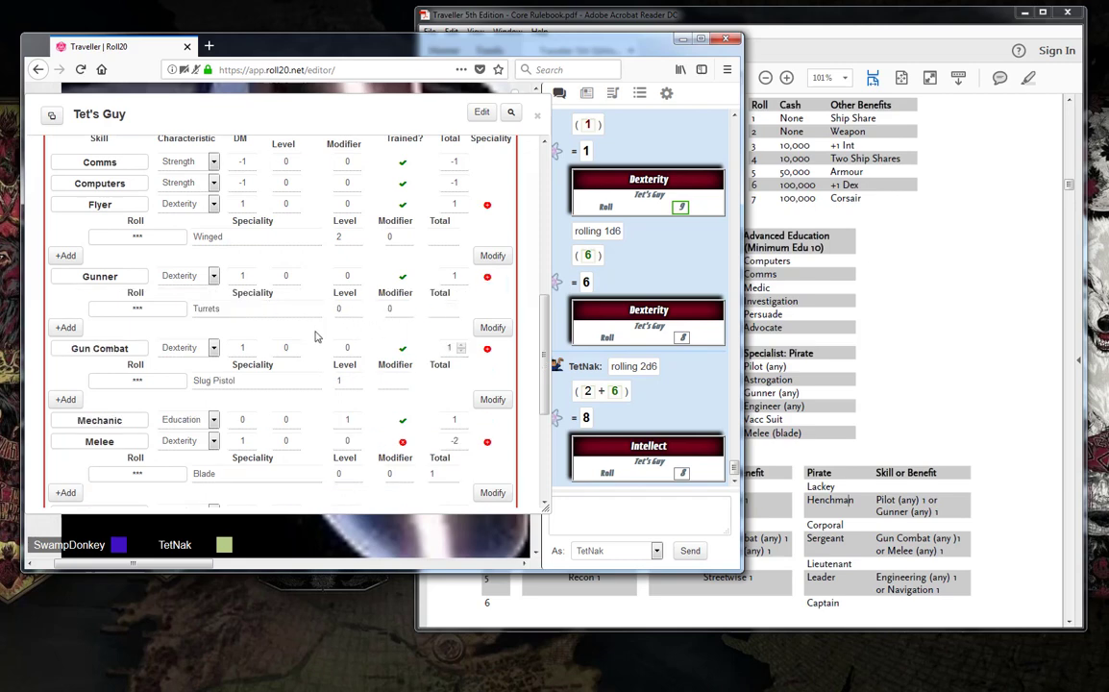
pyautogui.click(356, 306)
# Switch to the rulebook and review the Rogue page's career progress, mustering-out benefits and skill tables
pyautogui.click(919, 309)
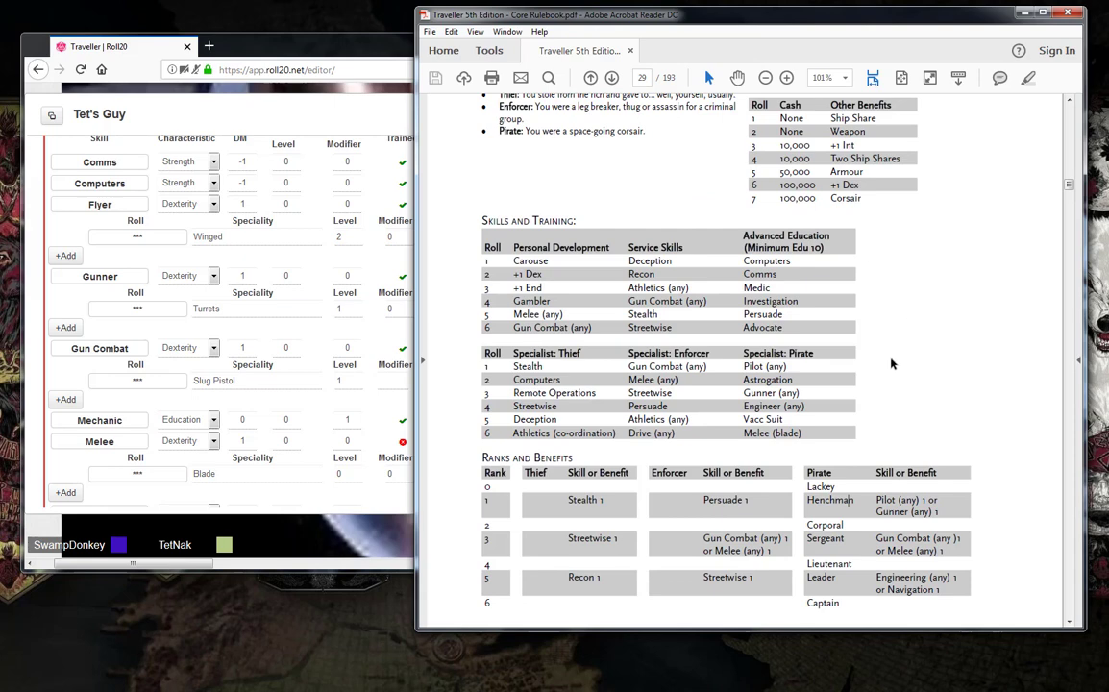
pyautogui.scroll(3, 891, 363)
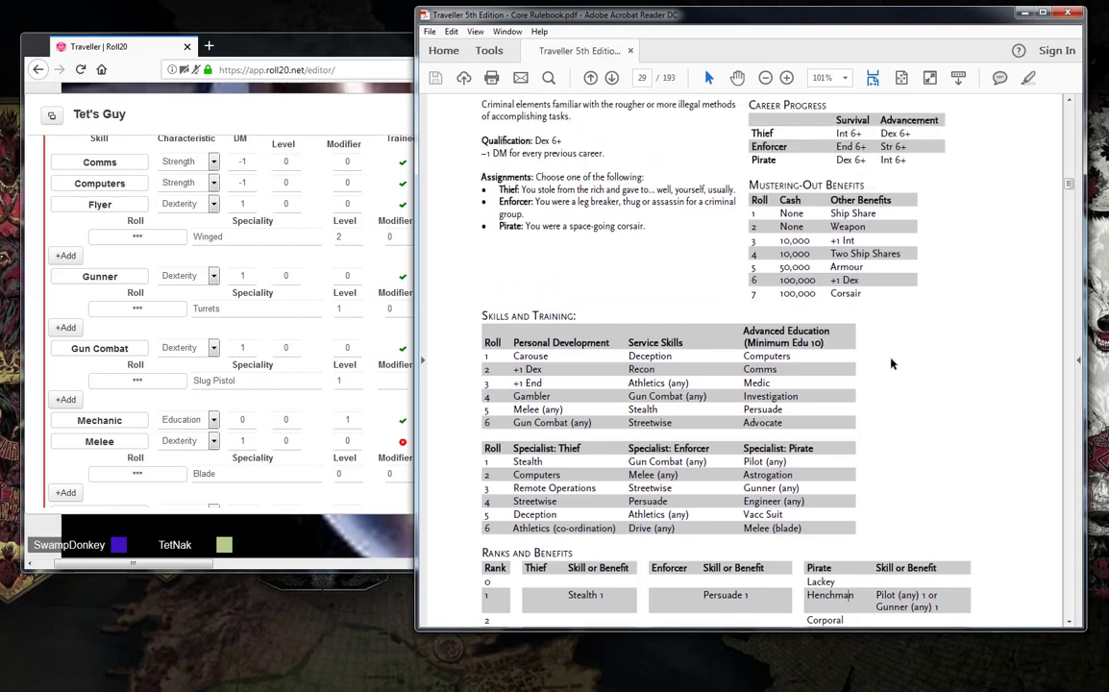
pyautogui.scroll(3, 890, 363)
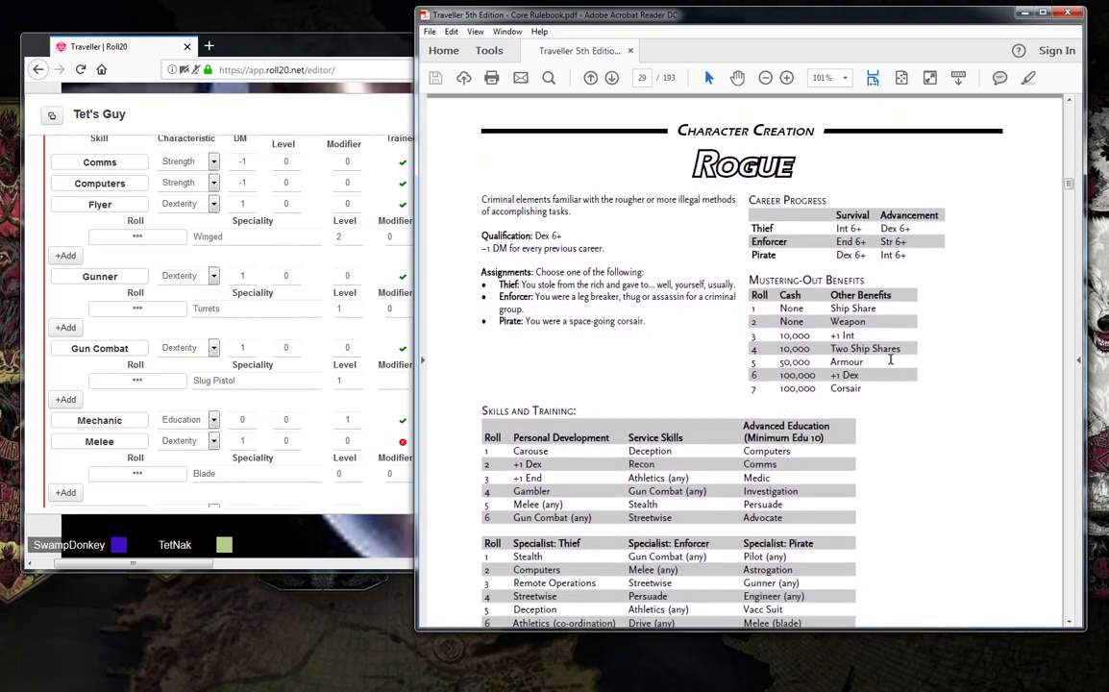
# Check the Rogue mustering-out benefits table in the rulebook, and roll 1d6 in the Roll20 chat for a benefit
pyautogui.scroll(-3, 890, 359)
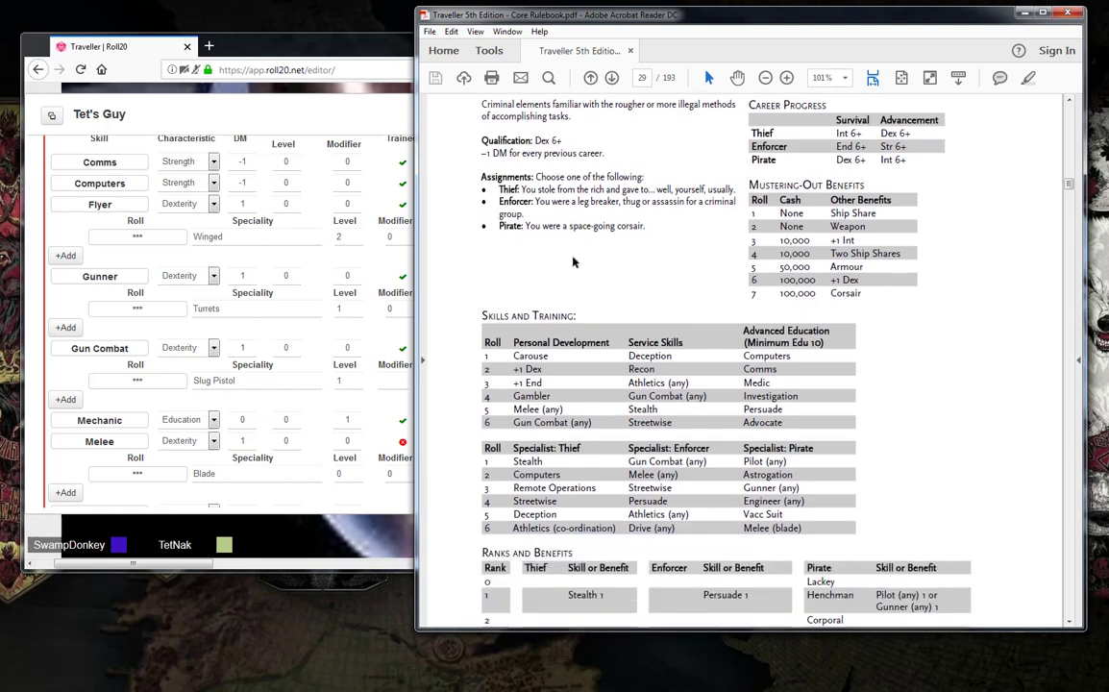
pyautogui.moveTo(646, 228)
pyautogui.mouseDown()
pyautogui.moveTo(592, 228)
pyautogui.moveTo(651, 228)
pyautogui.mouseUp()
pyautogui.doubleClick(649, 229)
pyautogui.scroll(1, 648, 288)
pyautogui.click(635, 313)
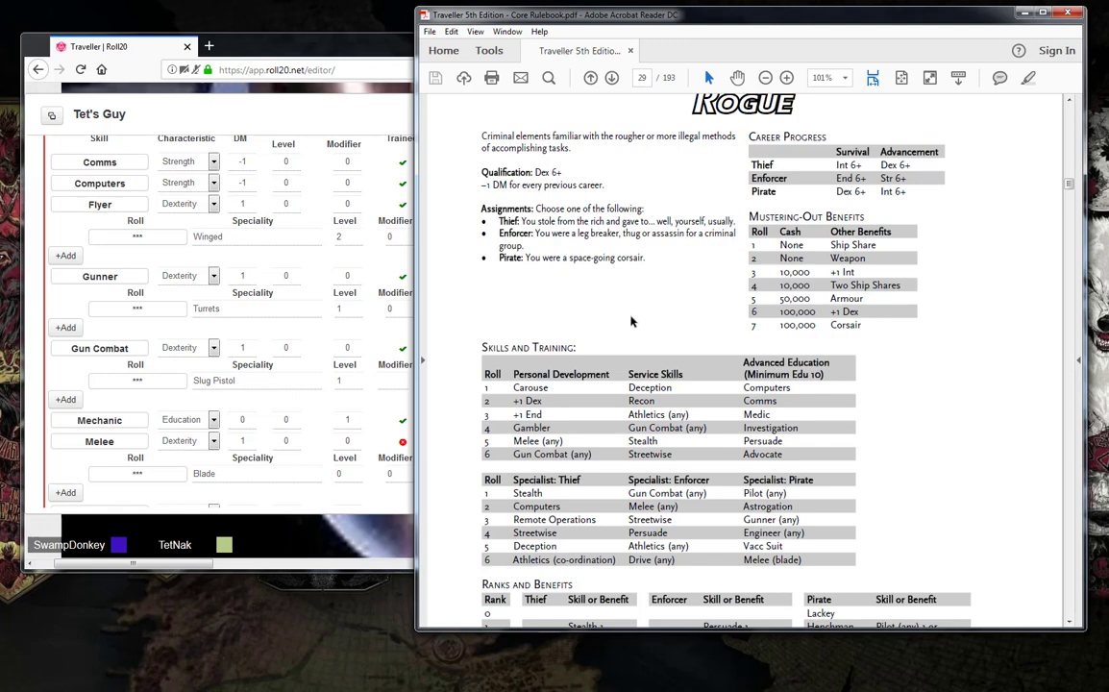
pyautogui.scroll(-2, 632, 320)
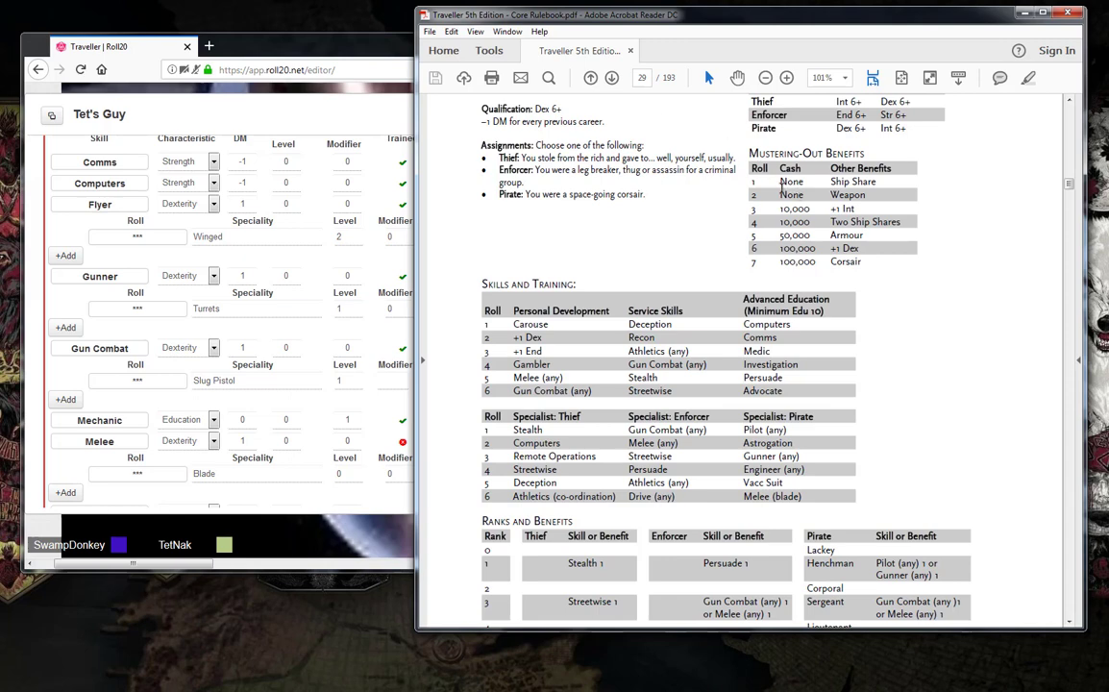
pyautogui.click(310, 101)
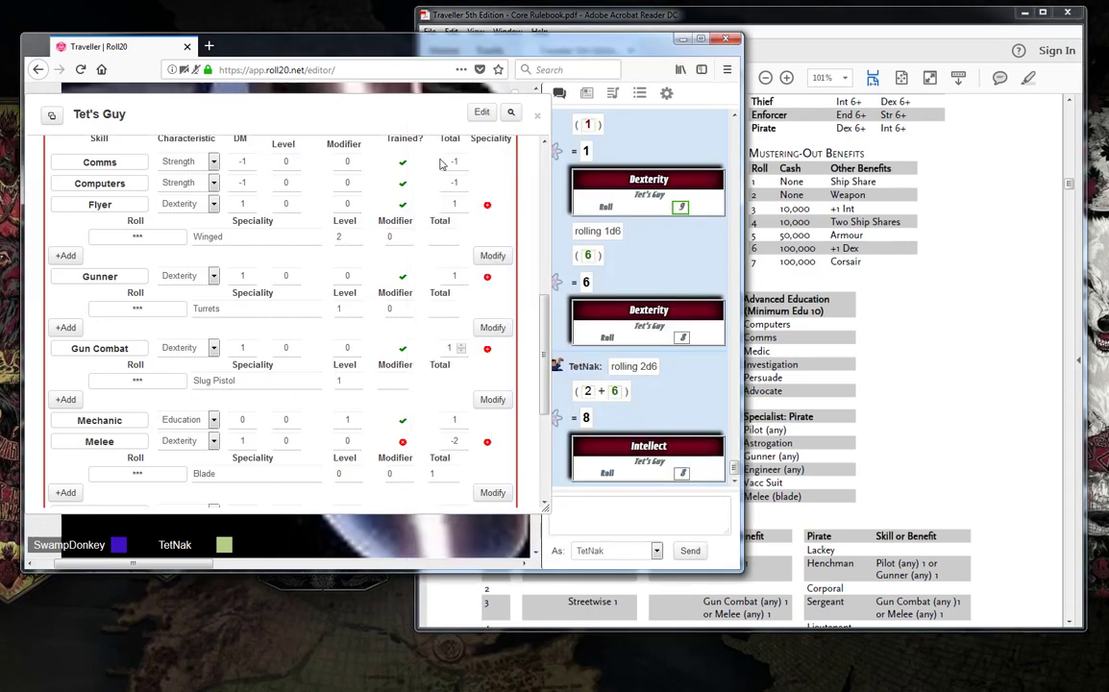
pyautogui.click(604, 520)
pyautogui.write('/roll 1d6')
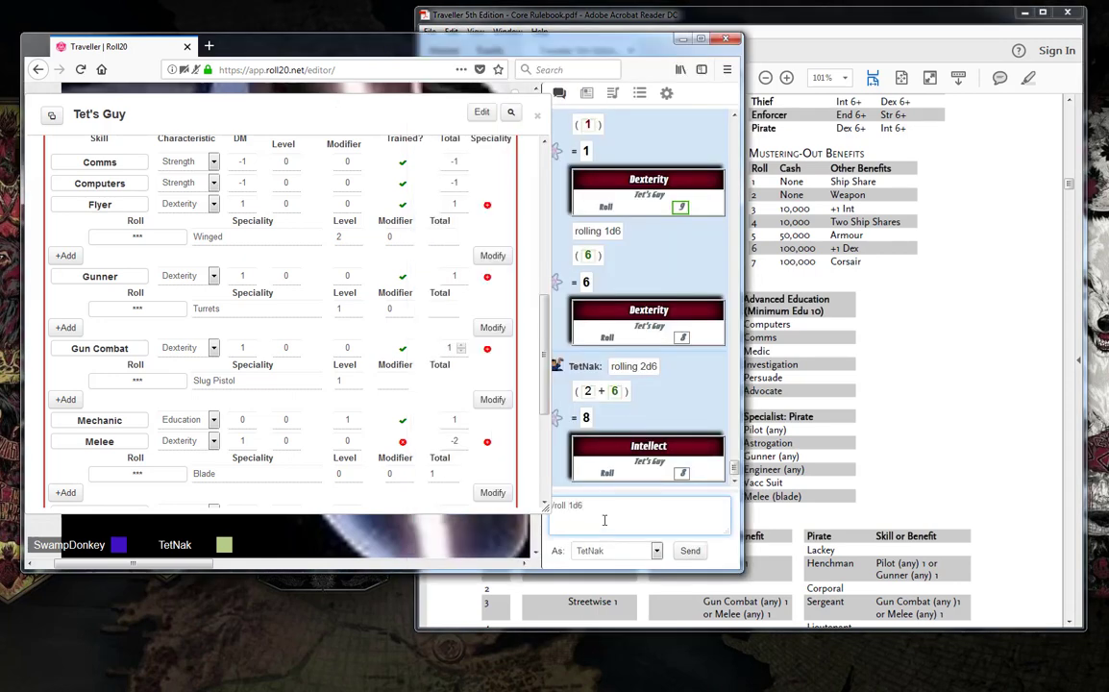
pyautogui.press('Return')
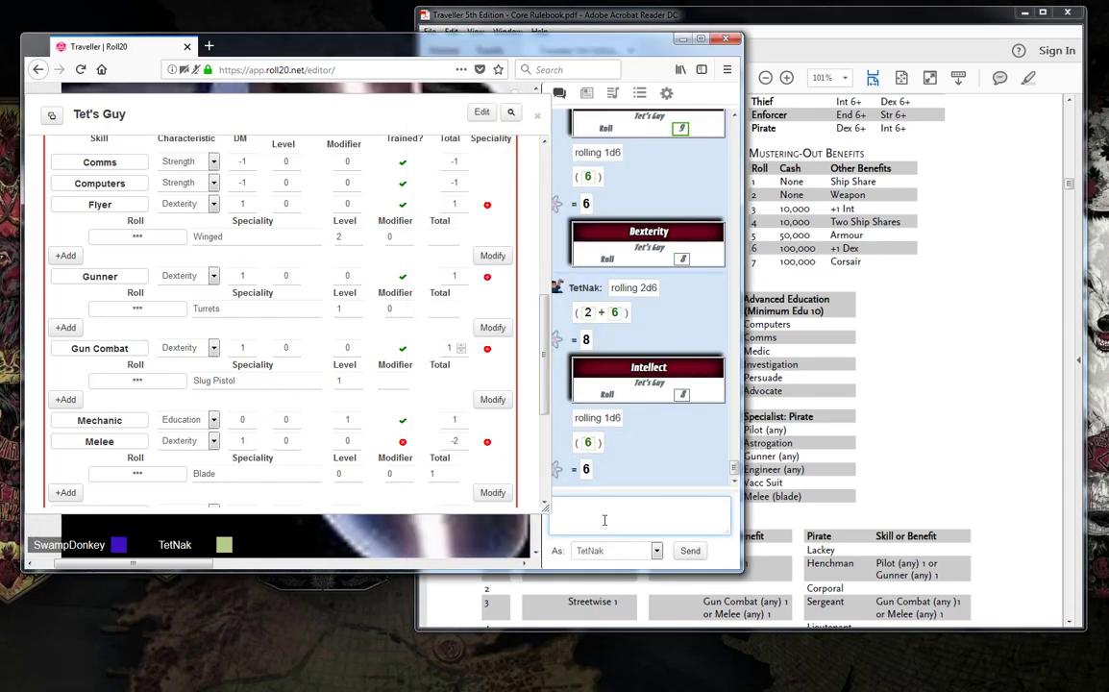
# Look up the rolled result under Other Benefits in the rulebook and set the character's Dexterity rating to 12 in Roll20
pyautogui.click(1056, 415)
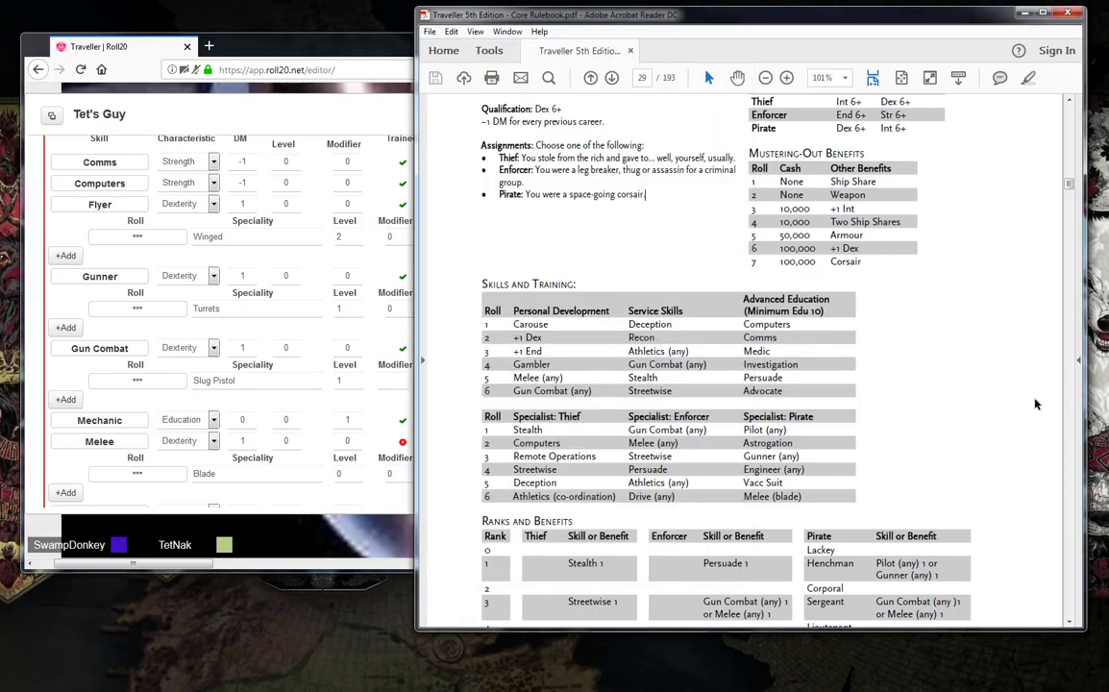
pyautogui.click(303, 102)
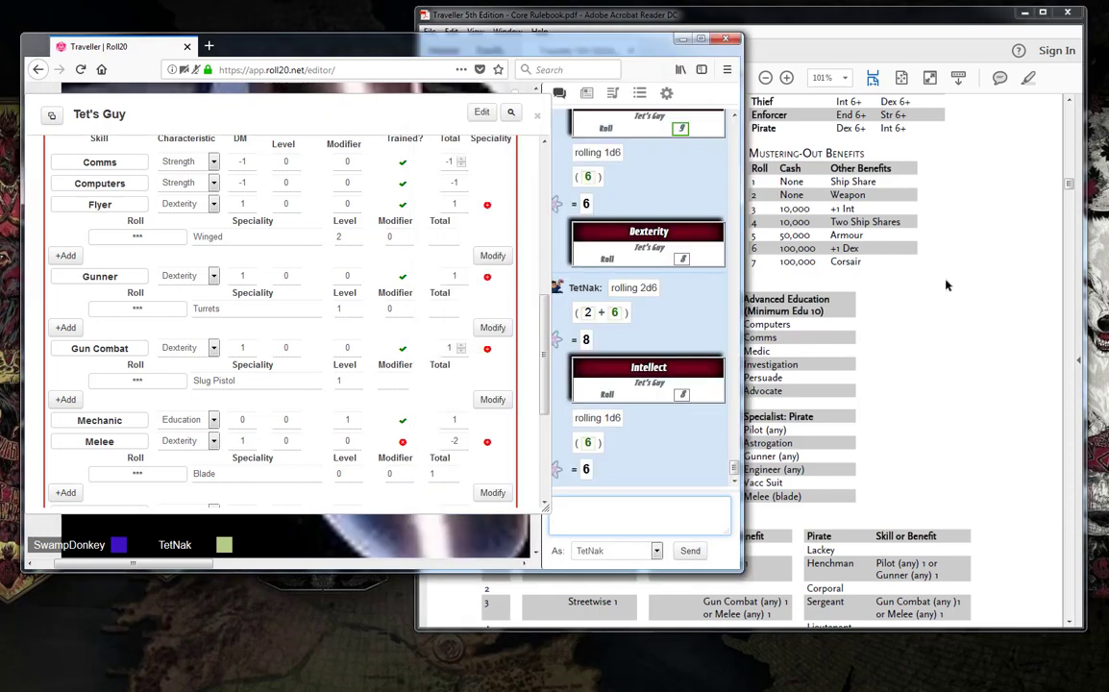
pyautogui.click(882, 259)
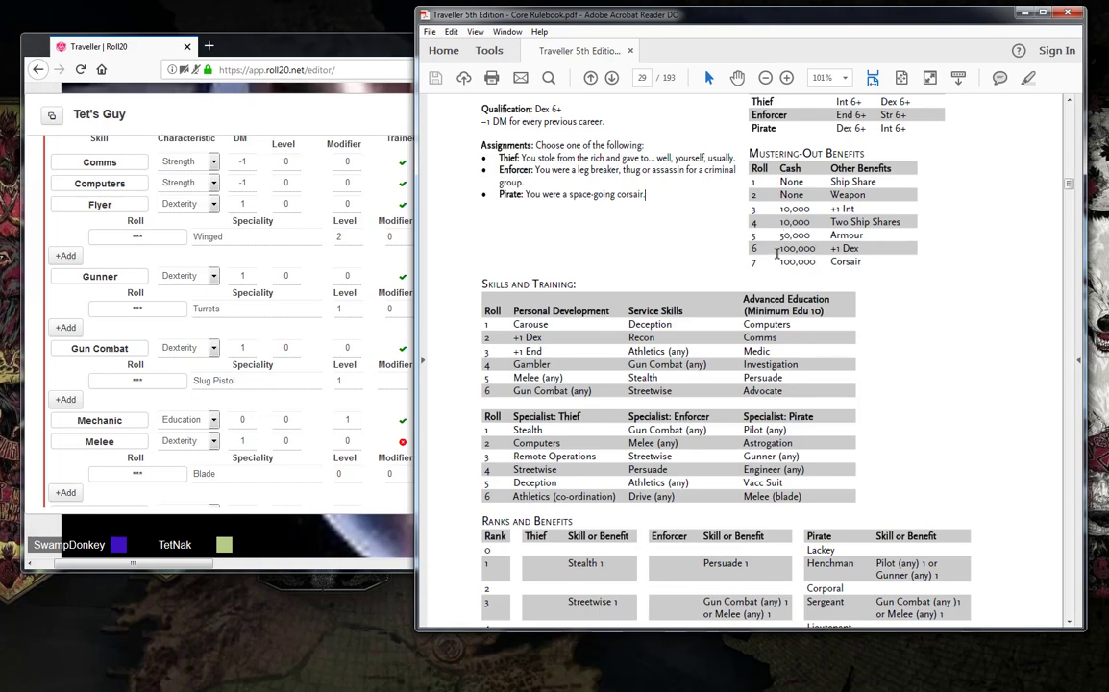
pyautogui.moveTo(777, 253); pyautogui.dragTo(816, 248)
pyautogui.click(305, 104)
pyautogui.scroll(5, 379, 254)
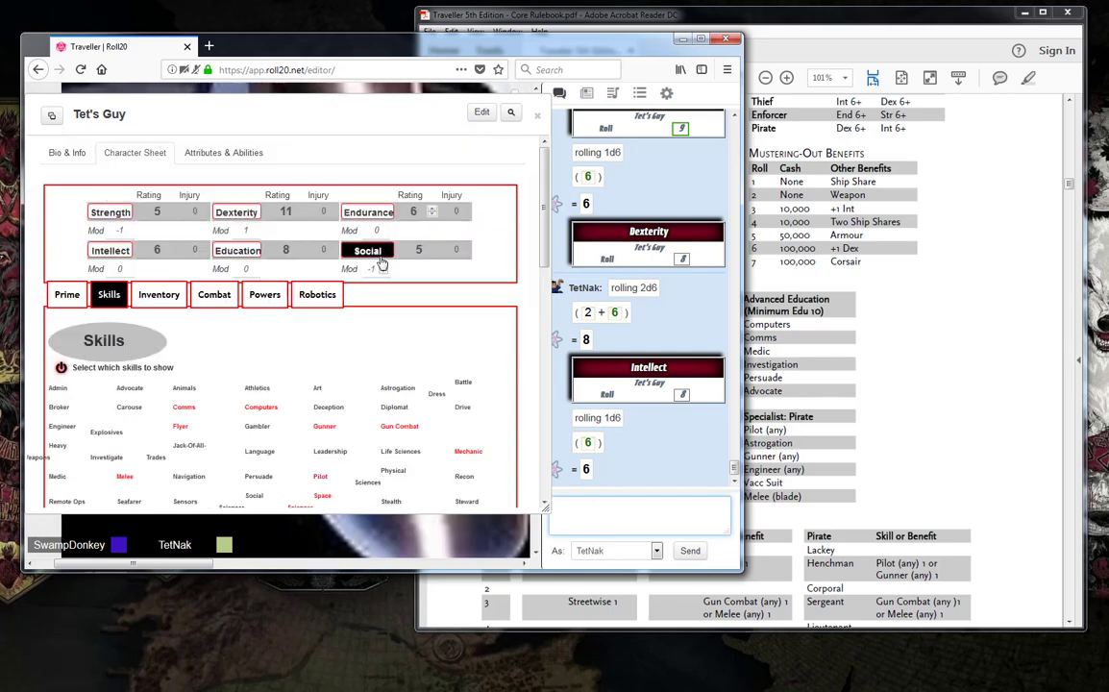
pyautogui.click(298, 206)
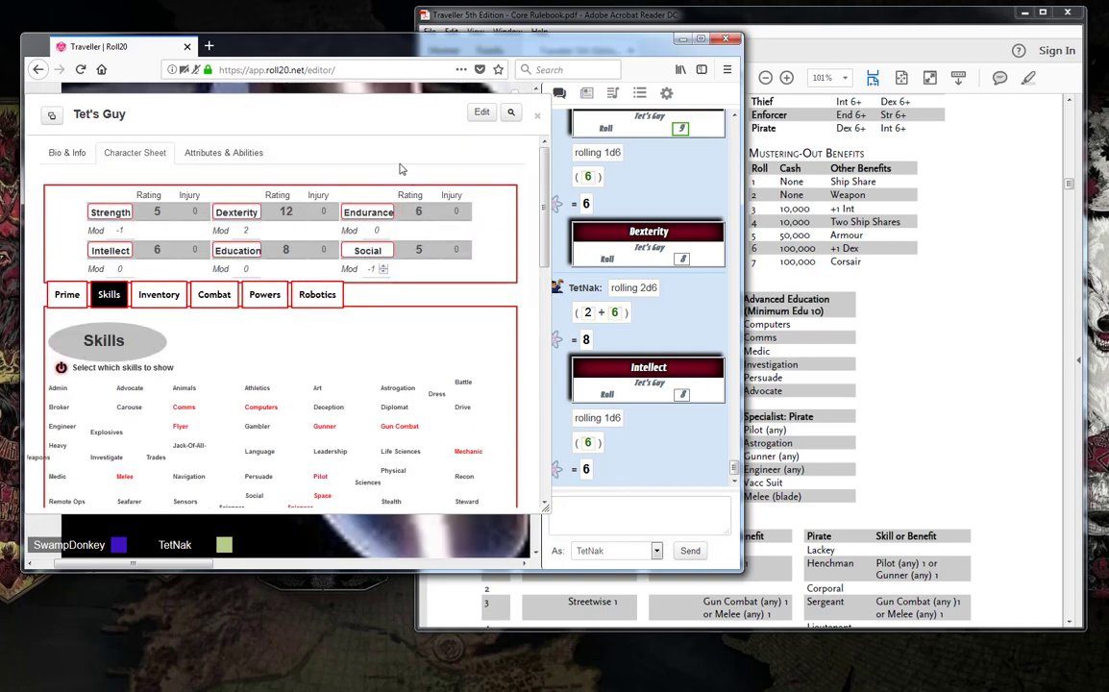
# Roll 1d6 in chat for another mustering-out benefit and look up the result in the rulebook's Rogue table
pyautogui.click(662, 521)
pyautogui.write('/roll 1d6')
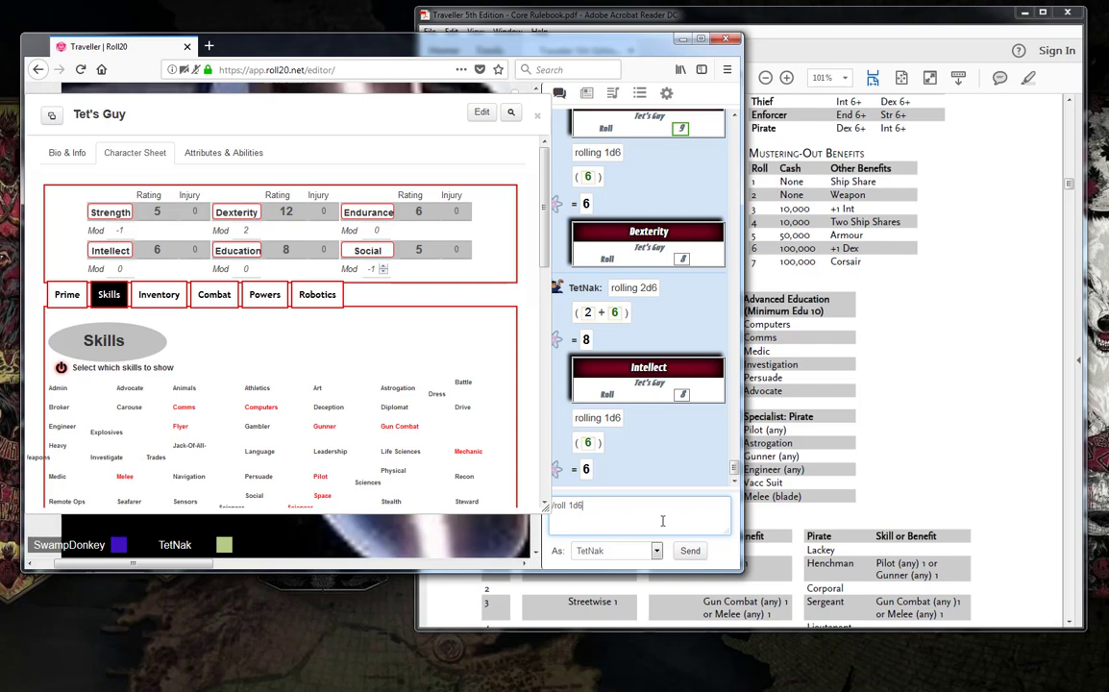
pyautogui.press('Return')
pyautogui.click(949, 444)
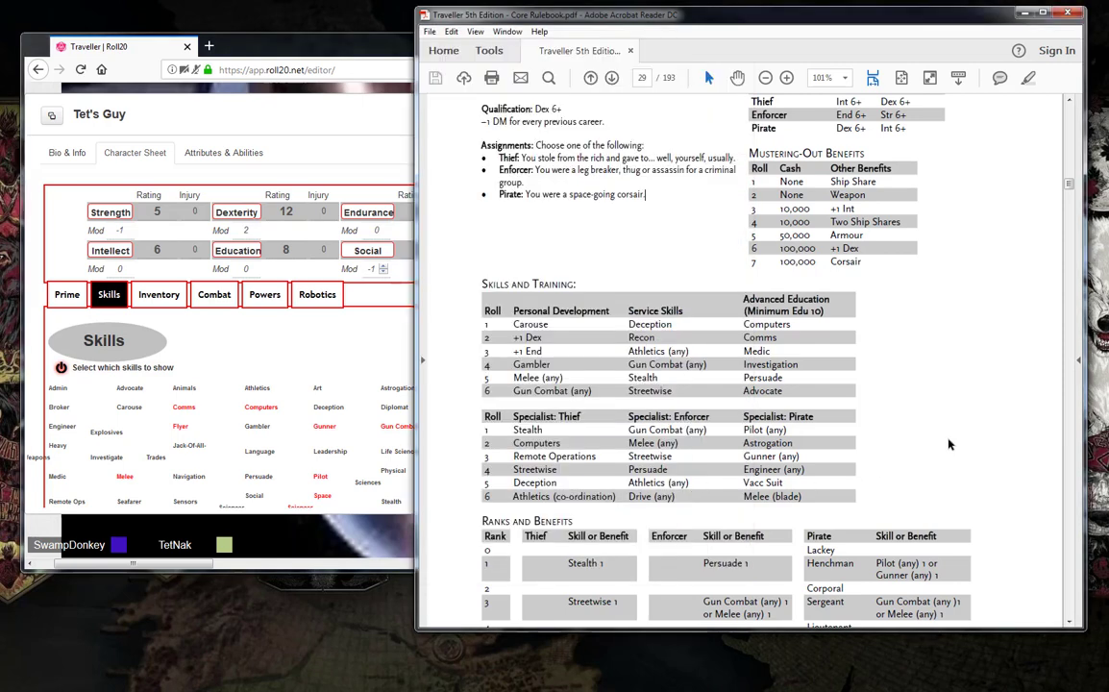
pyautogui.click(297, 338)
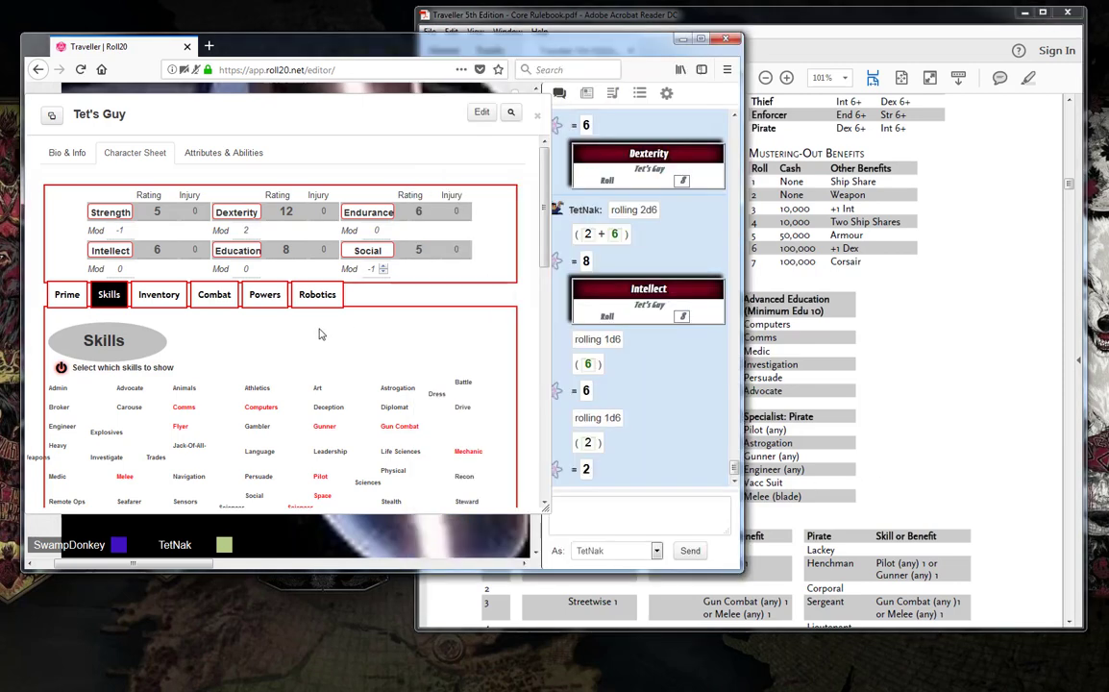
# Add a second melee weapon named Blade to the character's combat section
pyautogui.click(159, 294)
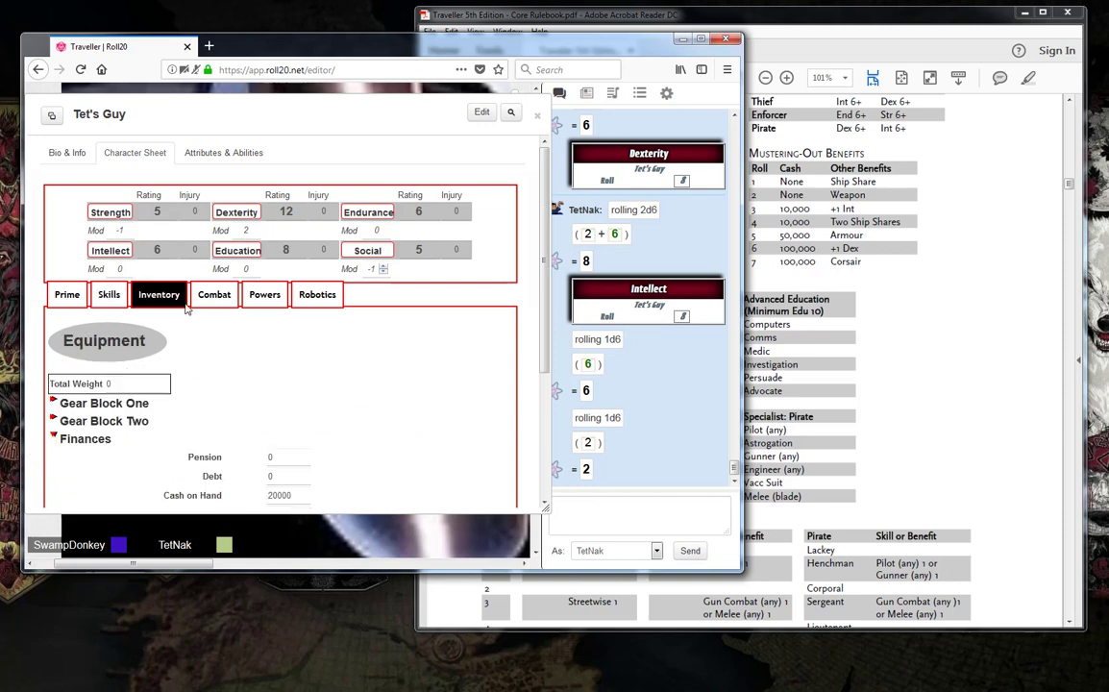
pyautogui.scroll(-4, 241, 341)
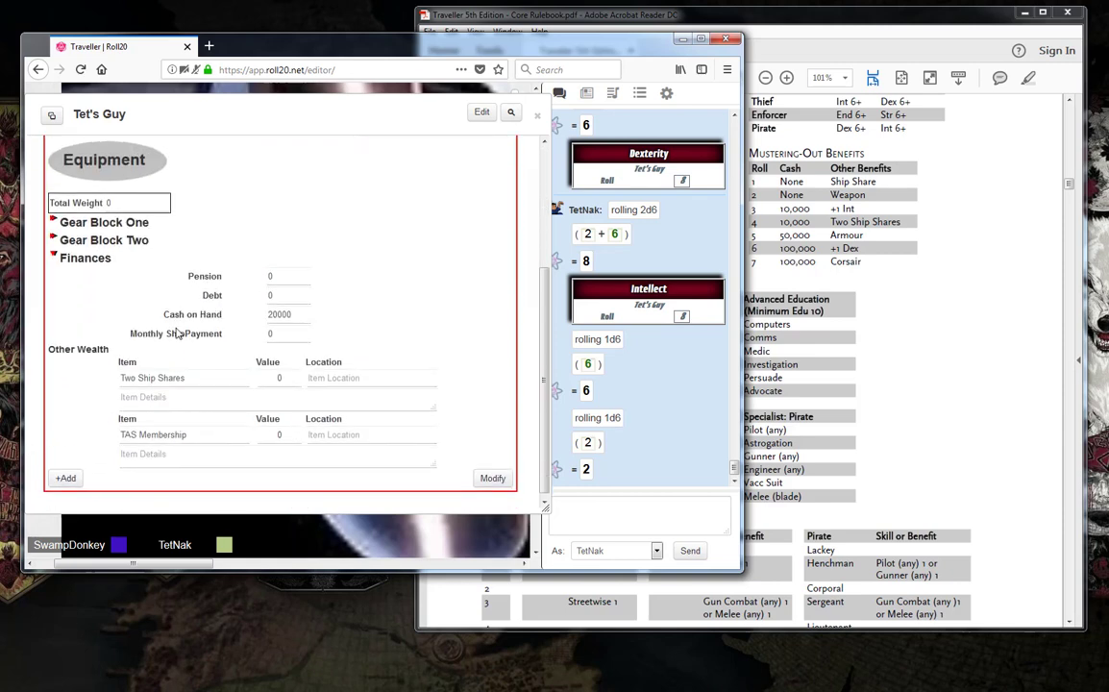
pyautogui.scroll(4, 135, 245)
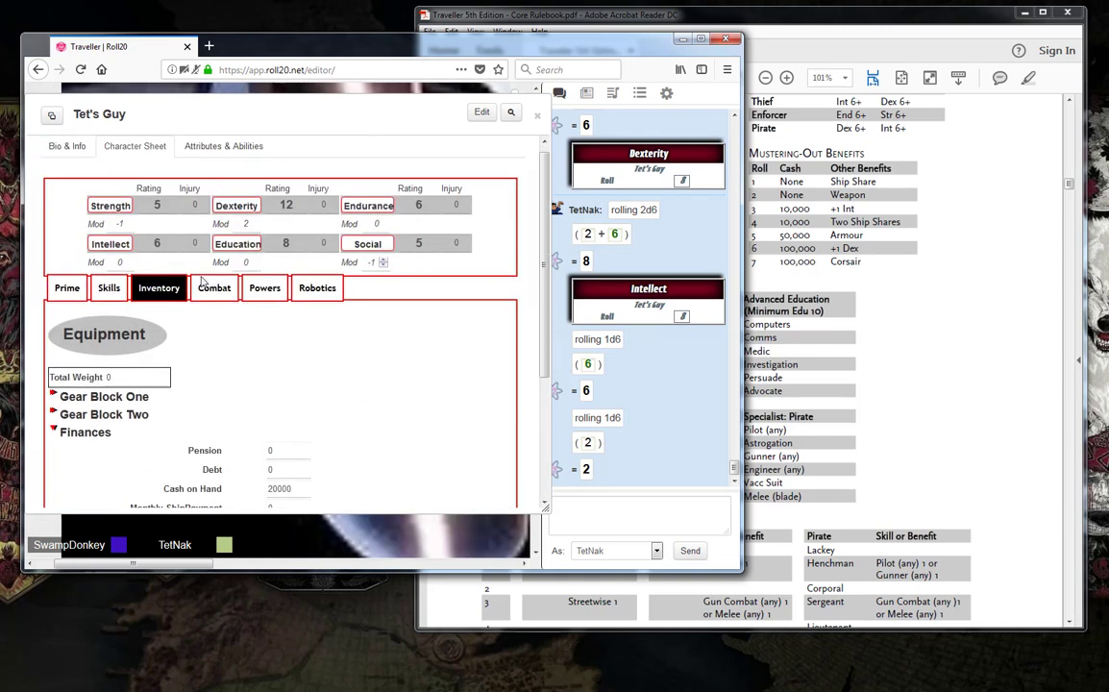
pyautogui.click(214, 290)
pyautogui.scroll(-5, 193, 341)
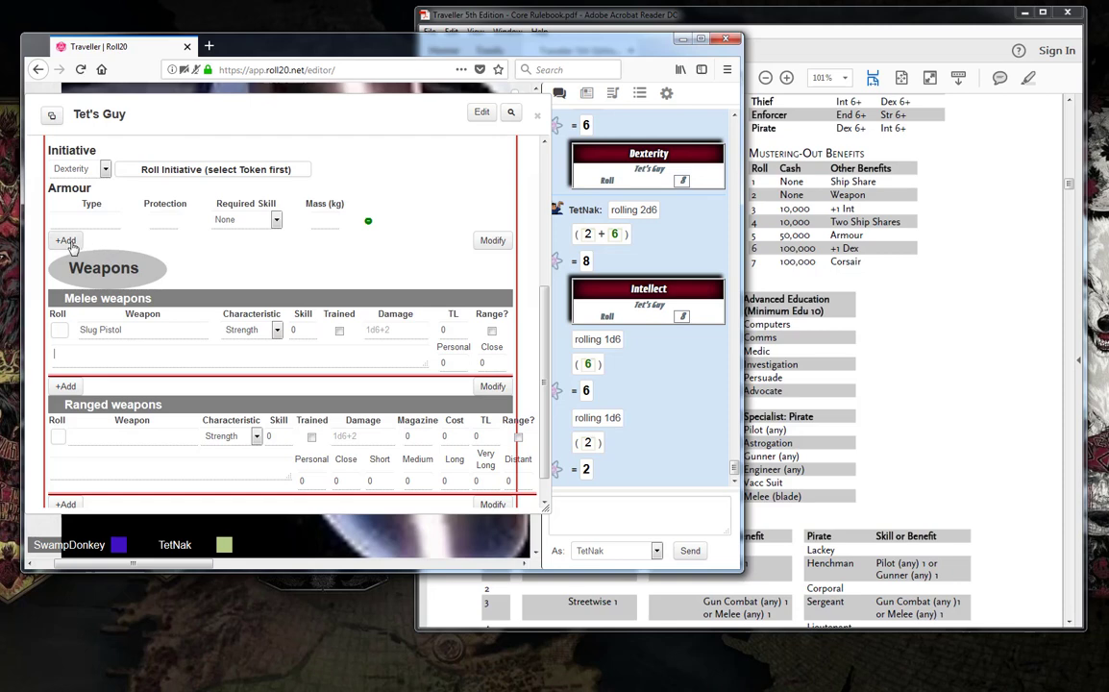
pyautogui.scroll(-1, 91, 359)
pyautogui.click(67, 357)
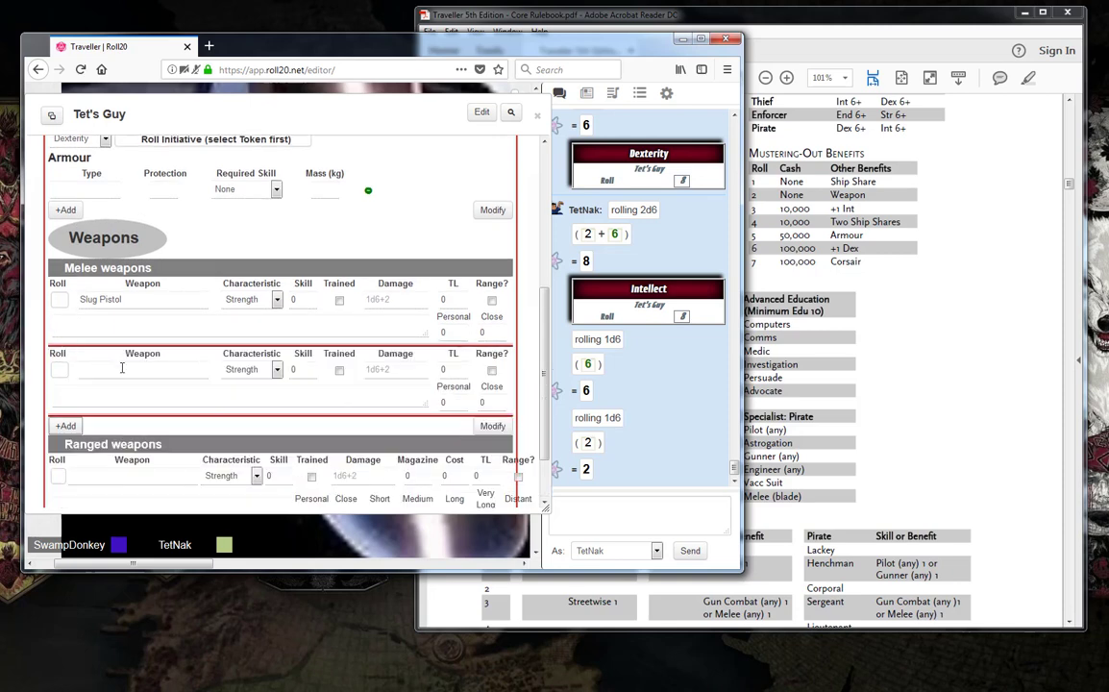
pyautogui.click(120, 370)
pyautogui.write('Blade')
pyautogui.click(931, 390)
pyautogui.click(380, 279)
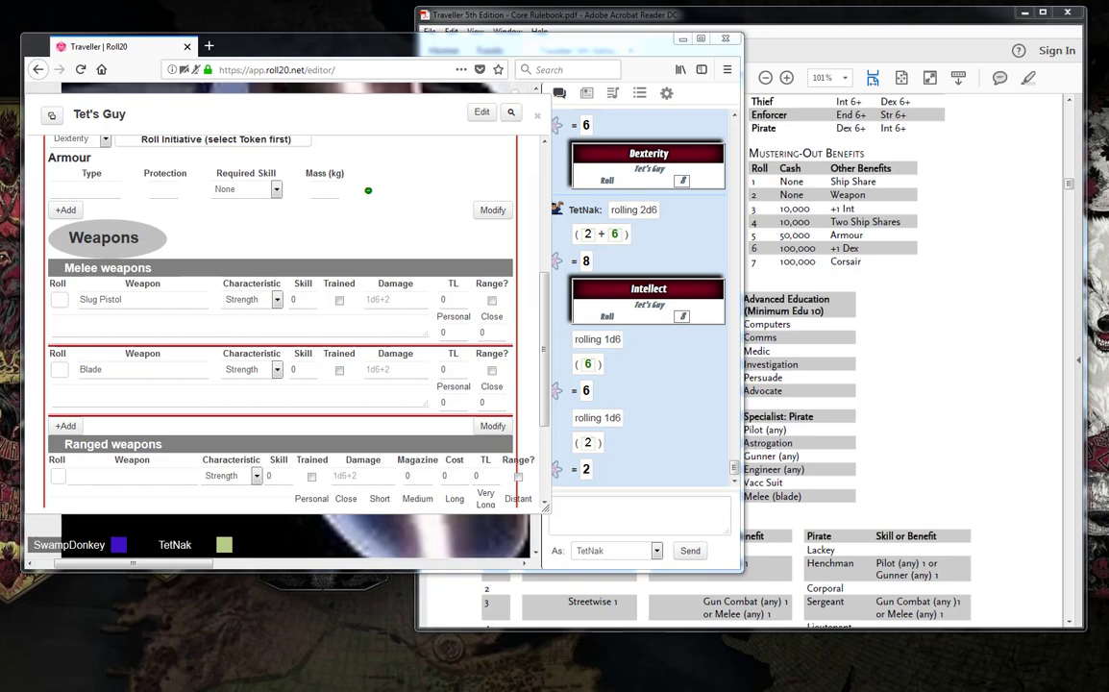
# Set the characteristic of both the Slug Pistol and the Blade to Dexterity
pyautogui.click(250, 299)
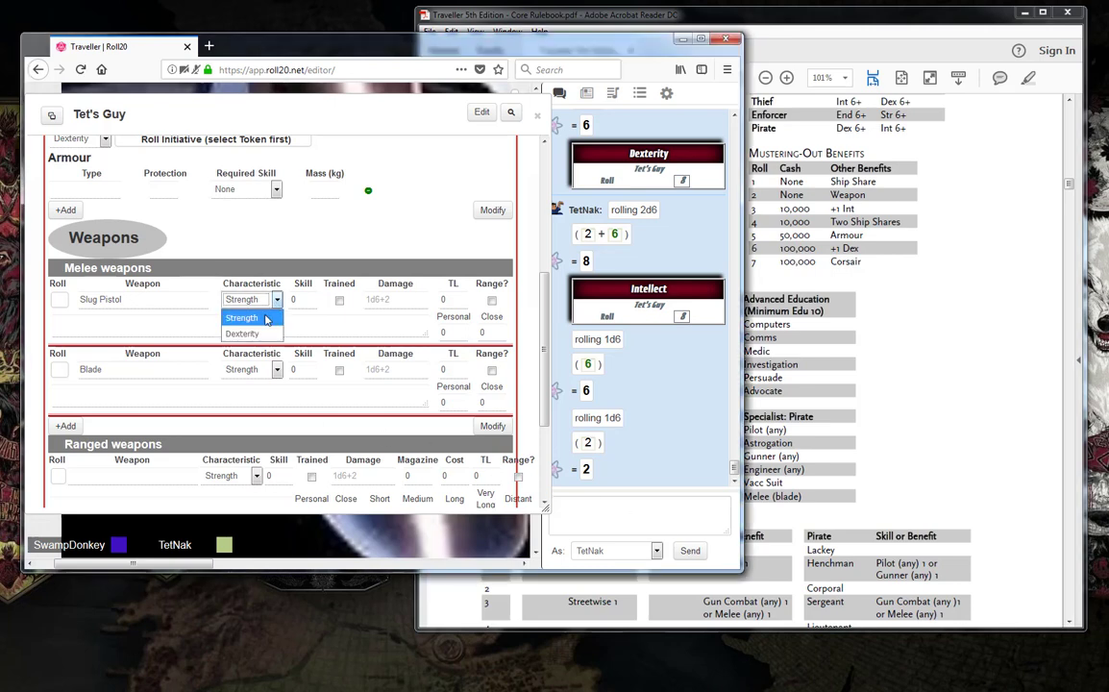
pyautogui.click(242, 334)
pyautogui.click(274, 370)
pyautogui.click(242, 403)
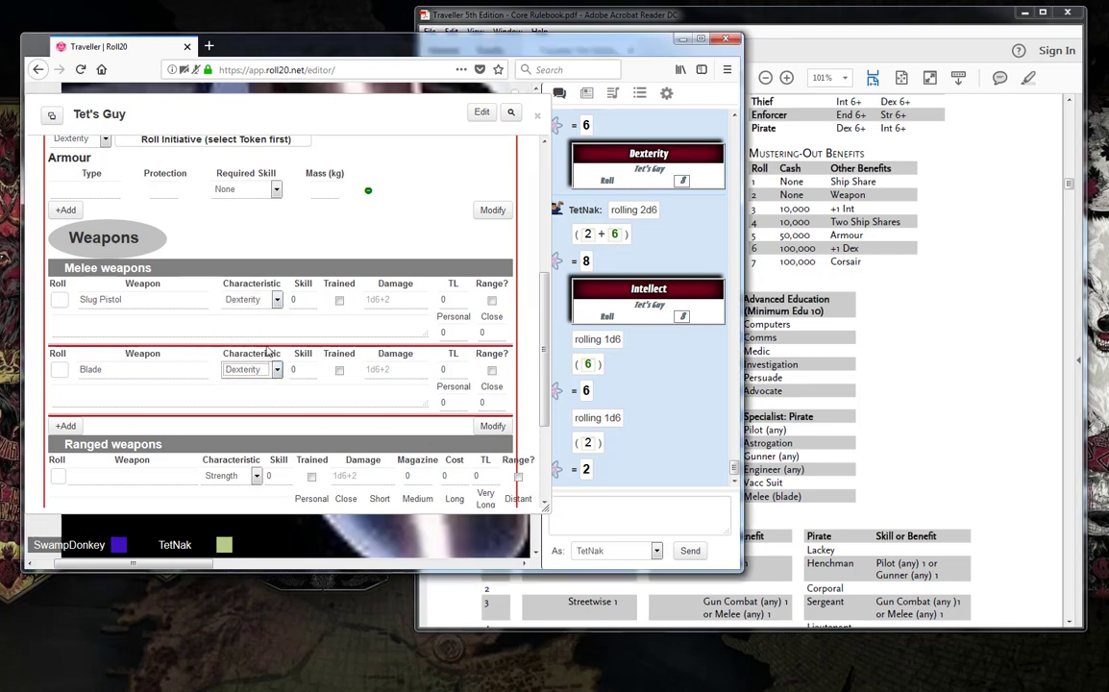
pyautogui.click(353, 253)
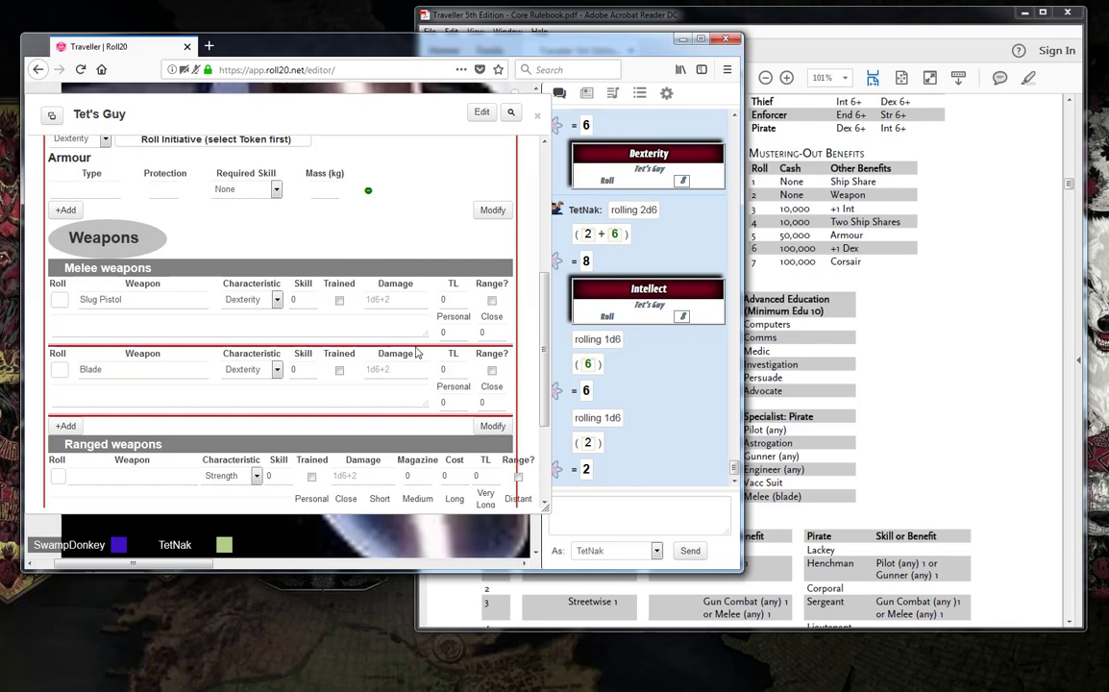
# Set the character's age to 42 in the sheet's Prime section
pyautogui.scroll(5, 404, 260)
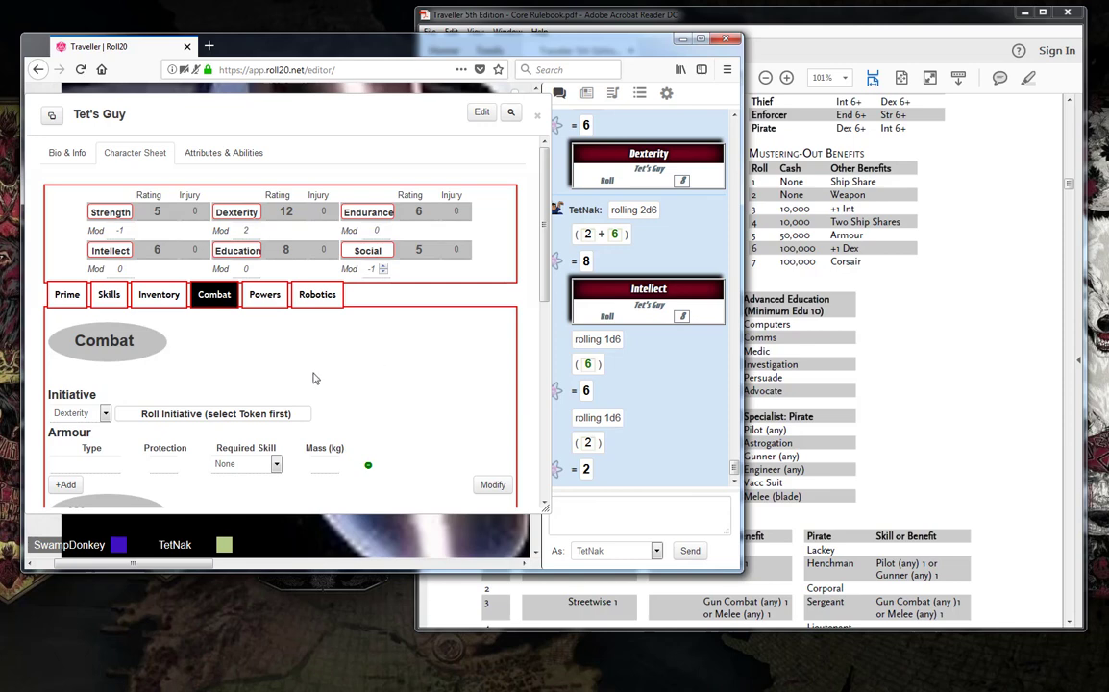
pyautogui.click(105, 298)
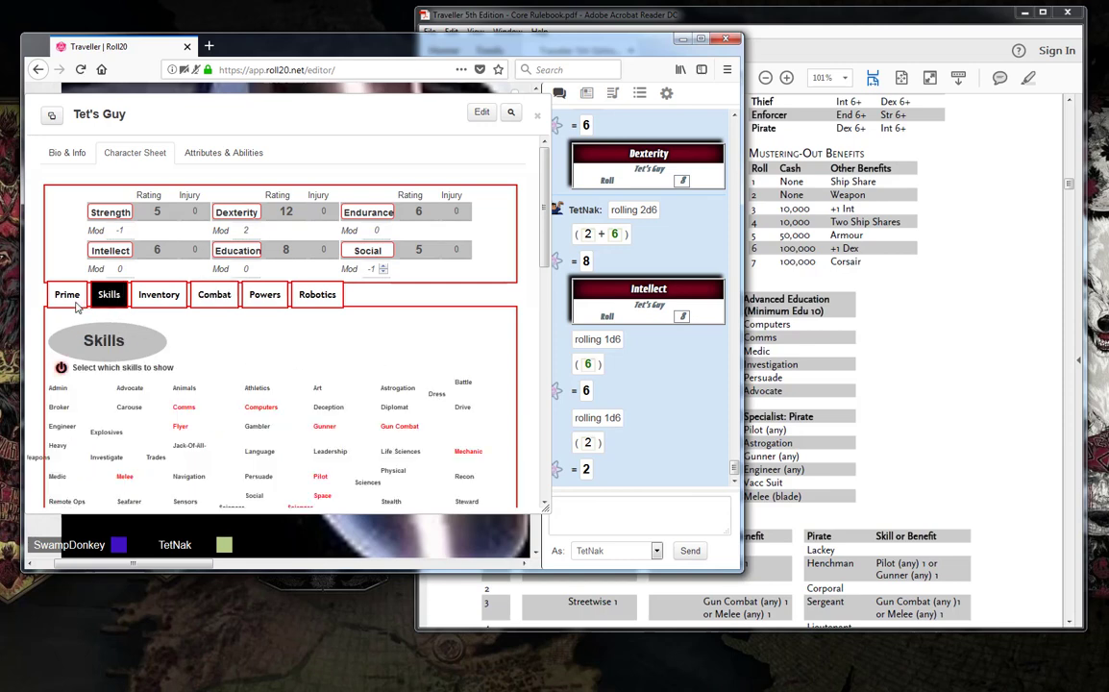
pyautogui.click(67, 292)
pyautogui.click(126, 390)
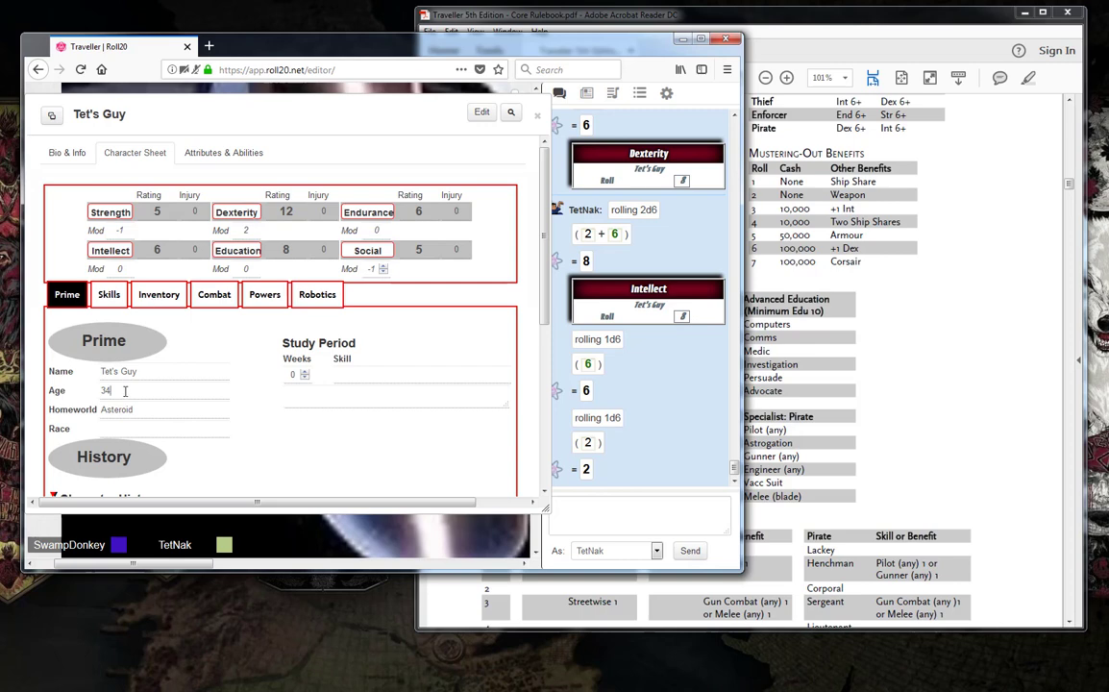
pyautogui.press('BackSpace')
pyautogui.write('8')
pyautogui.moveTo(139, 391); pyautogui.dragTo(98, 390)
pyautogui.write('42')
pyautogui.click(172, 371)
pyautogui.click(169, 388)
pyautogui.doubleClick(153, 390)
pyautogui.click(168, 410)
pyautogui.click(174, 390)
pyautogui.click(182, 392)
pyautogui.click(168, 409)
pyautogui.click(164, 388)
pyautogui.click(160, 409)
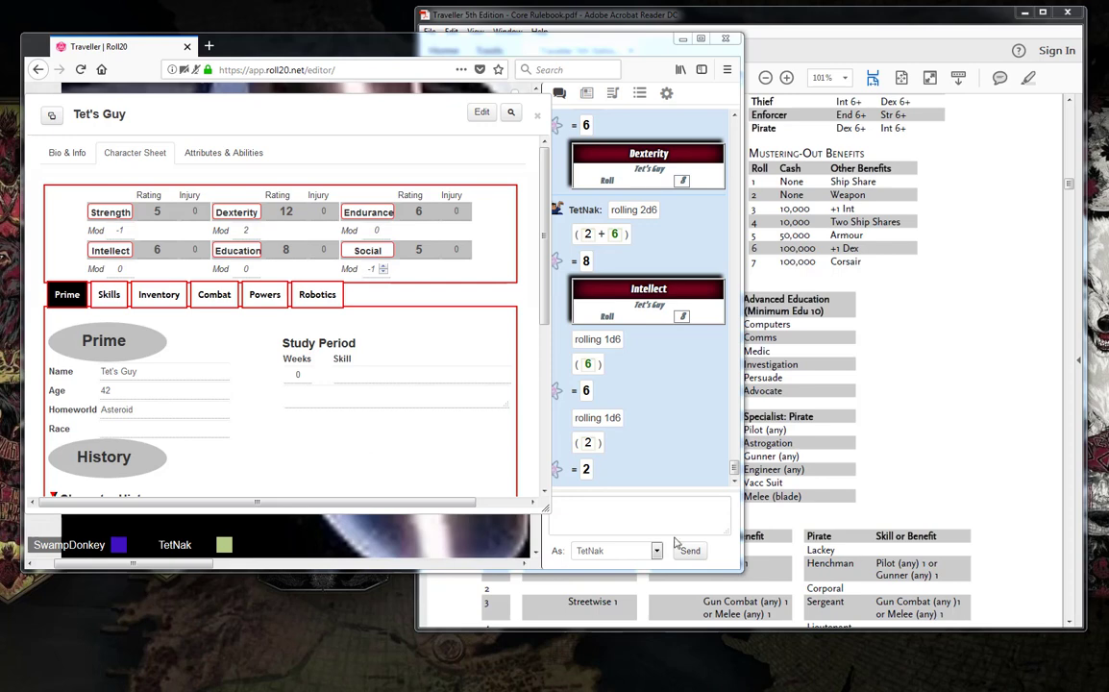
# Review the Prime and History details, reposition the browser window slightly and close the character sheet
pyautogui.scroll(-1, 549, 324)
pyautogui.scroll(-5, 538, 365)
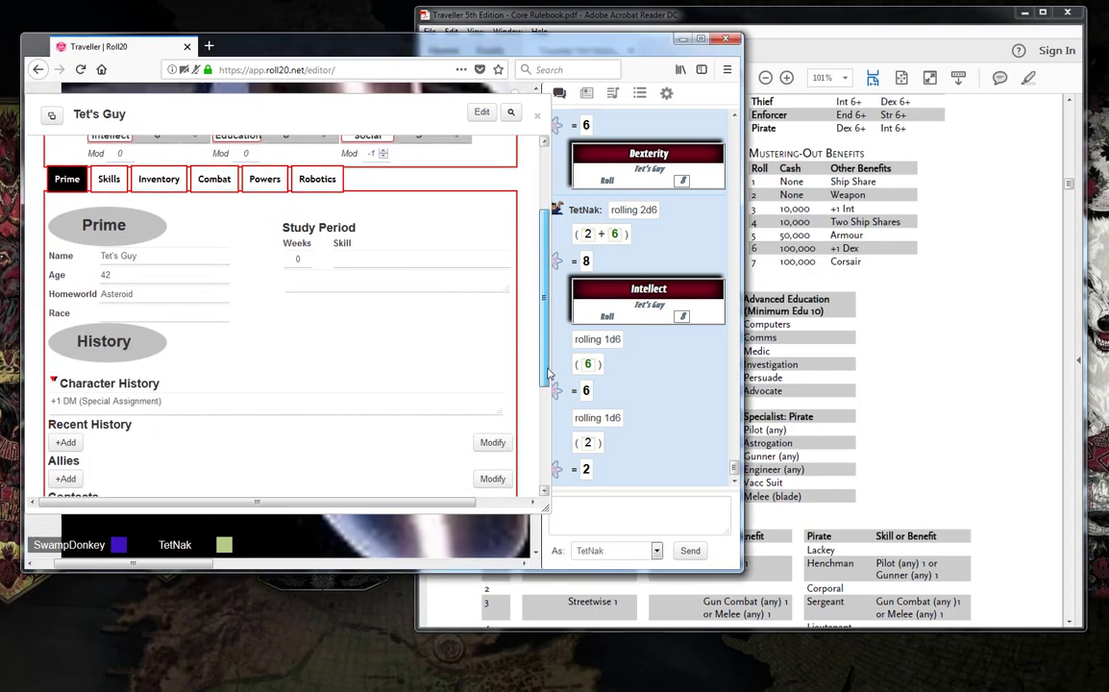
pyautogui.scroll(5, 525, 412)
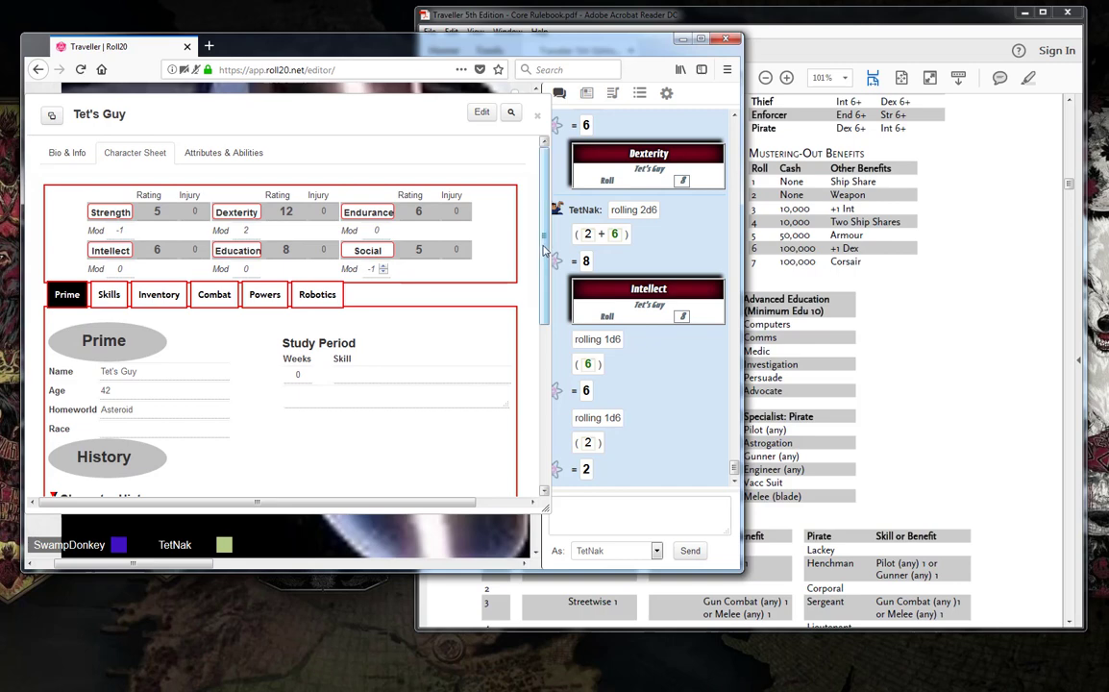
pyautogui.scroll(-1, 544, 248)
pyautogui.scroll(1, 544, 248)
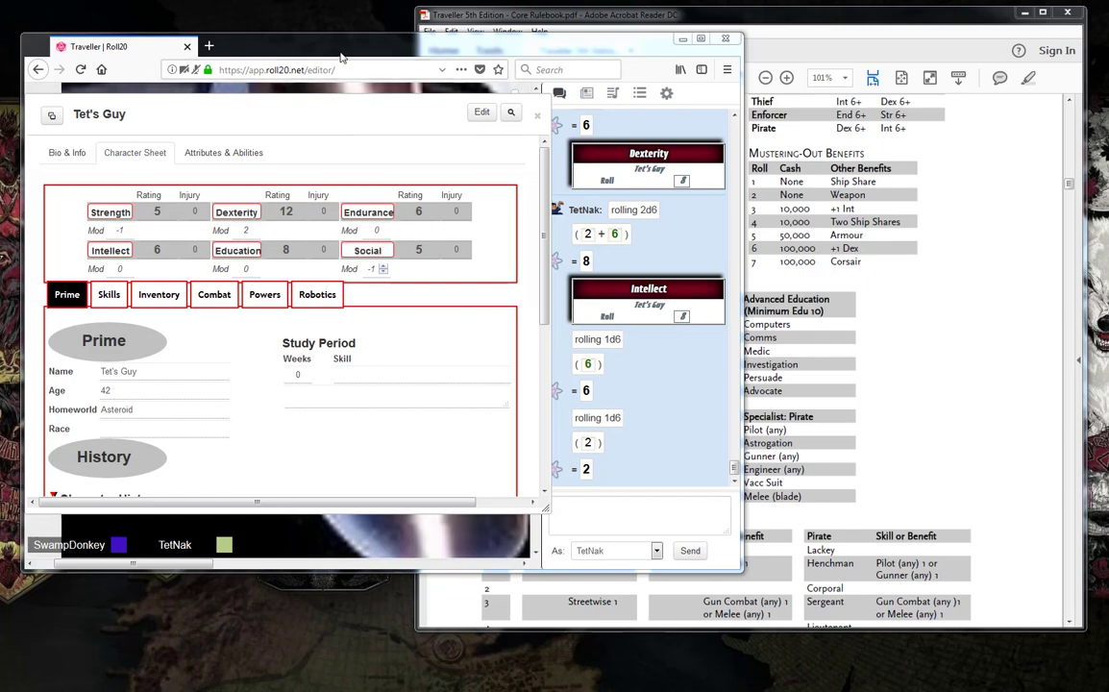
pyautogui.moveTo(340, 60); pyautogui.dragTo(356, 41)
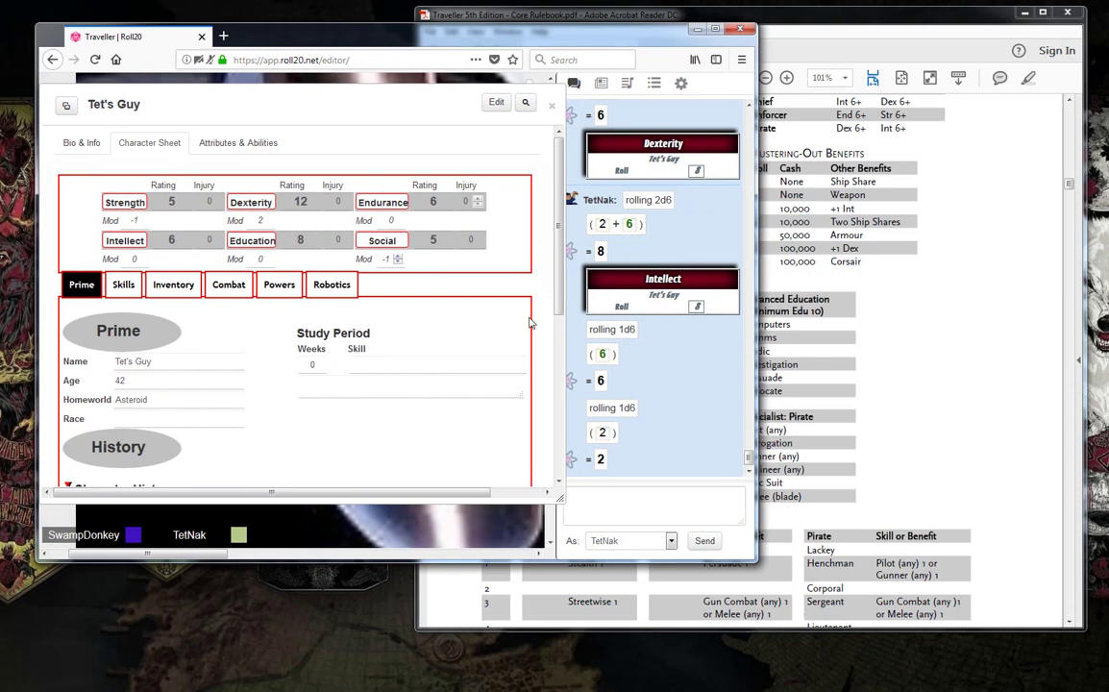
pyautogui.click(553, 113)
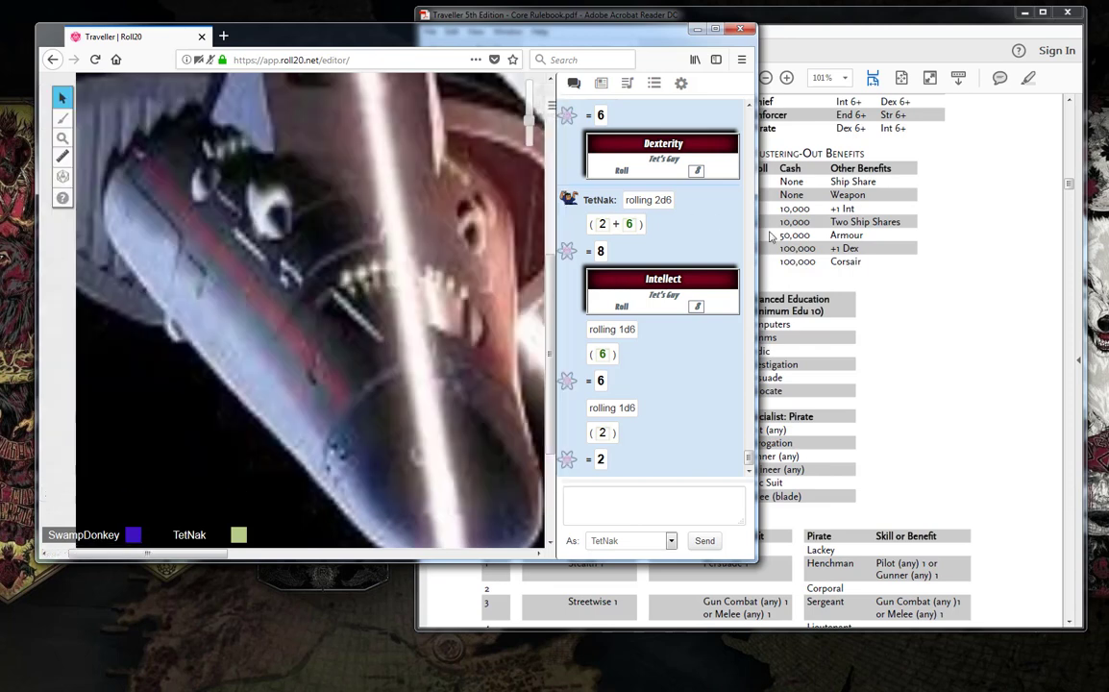